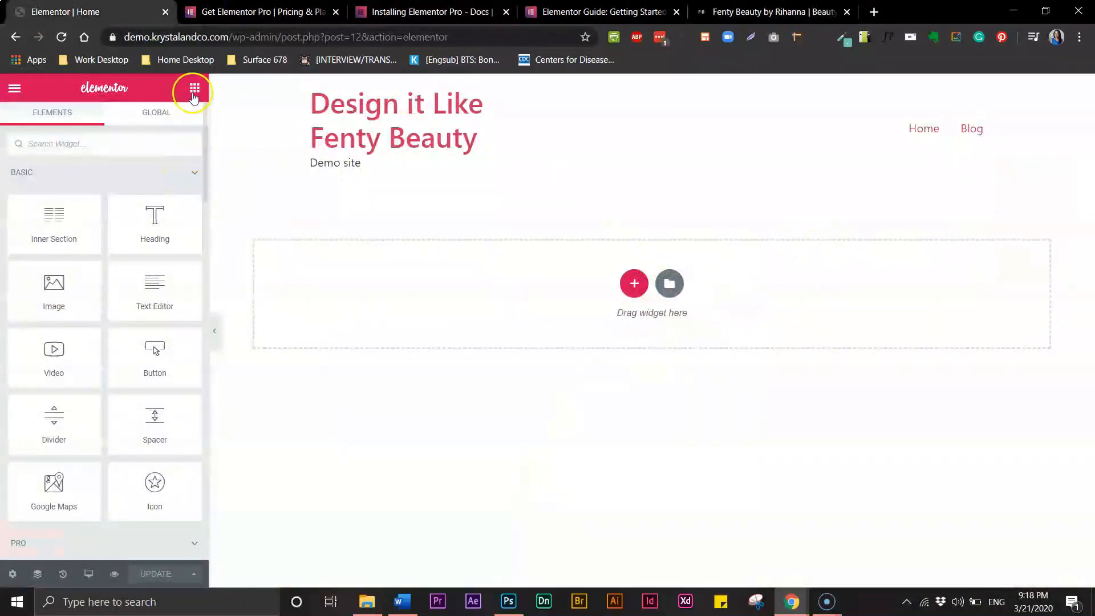
Add a single-column section and duplicate it four times
{"action": "left_click", "coordinate": [669, 287]}
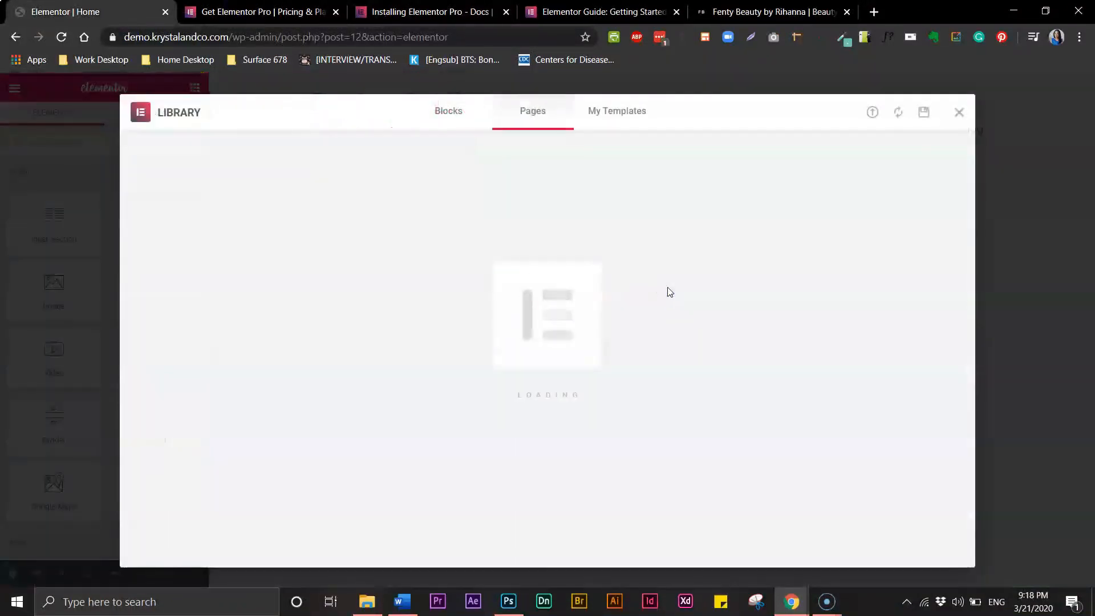
{"action": "left_click", "coordinate": [960, 113]}
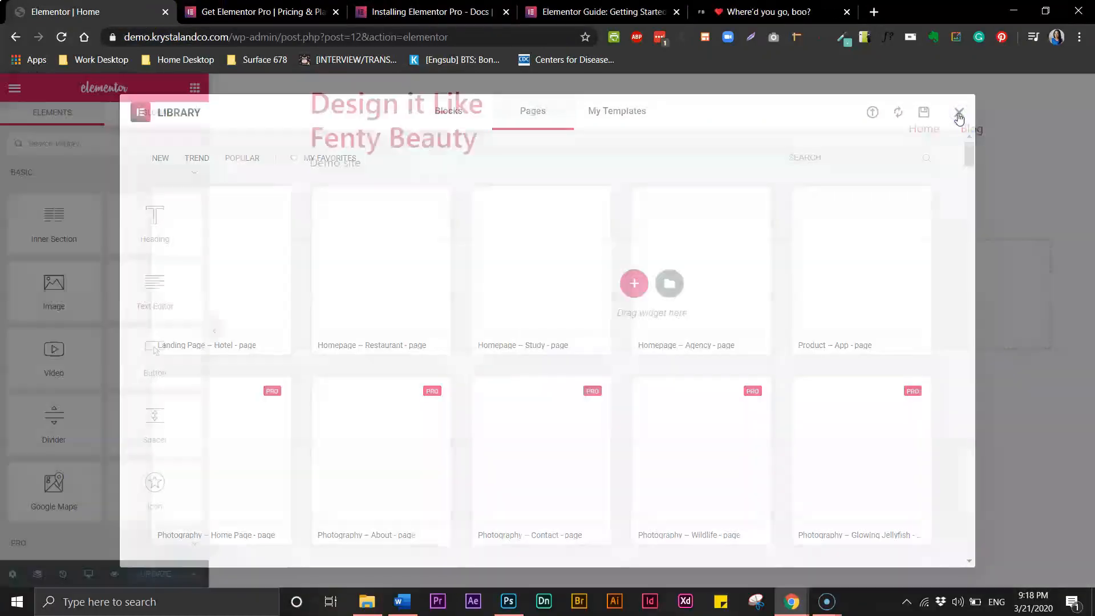
{"action": "left_click", "coordinate": [633, 285]}
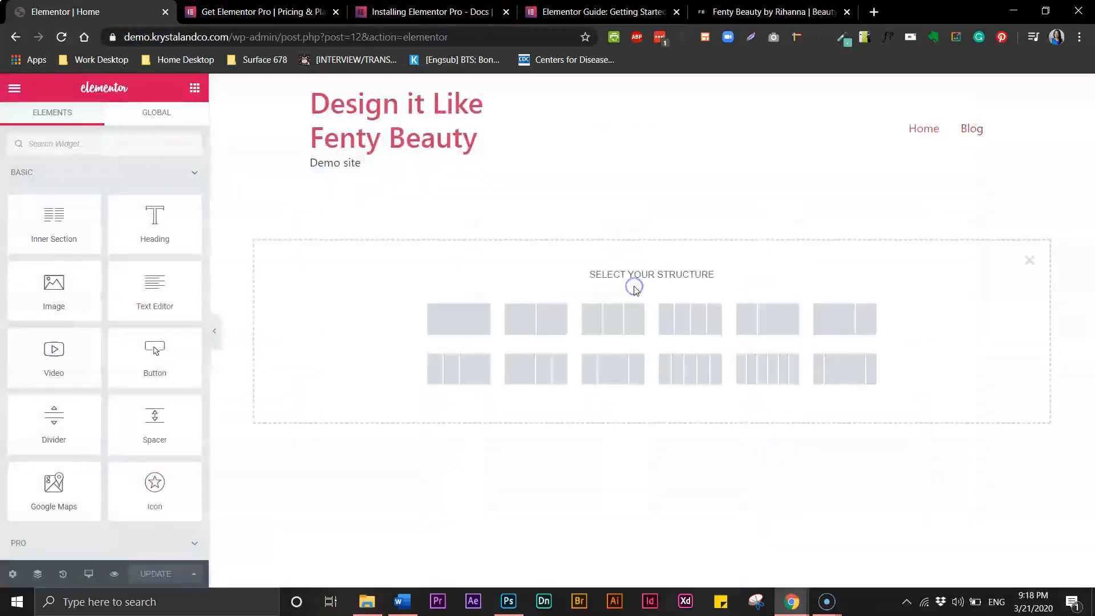
{"action": "left_click", "coordinate": [467, 326]}
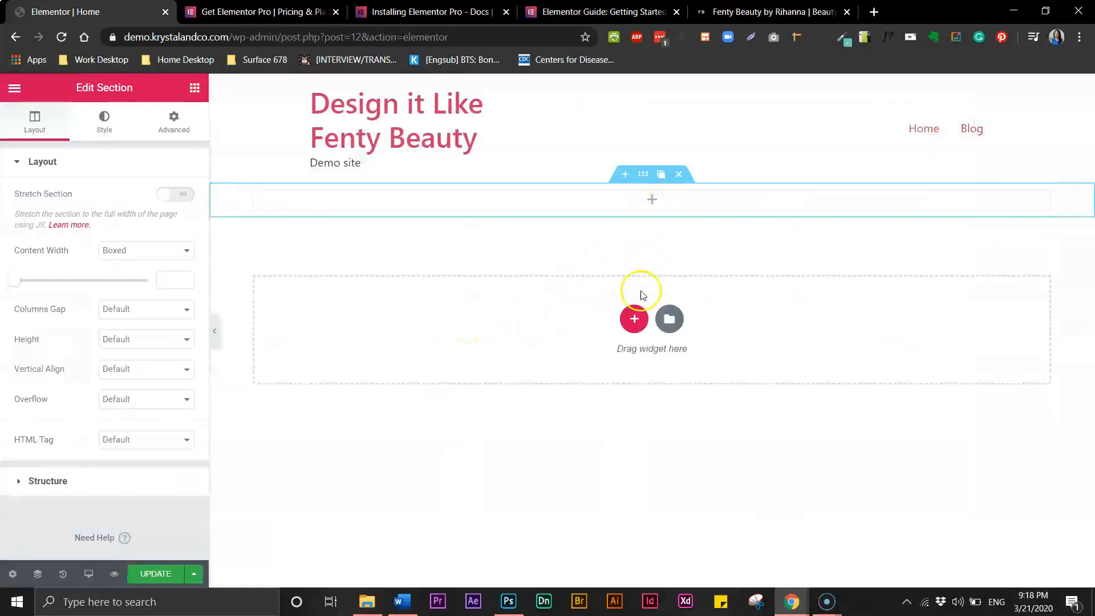
{"action": "left_click", "coordinate": [661, 177]}
{"action": "left_click", "coordinate": [661, 177]}
{"action": "left_click", "coordinate": [661, 176]}
{"action": "left_click", "coordinate": [662, 177]}
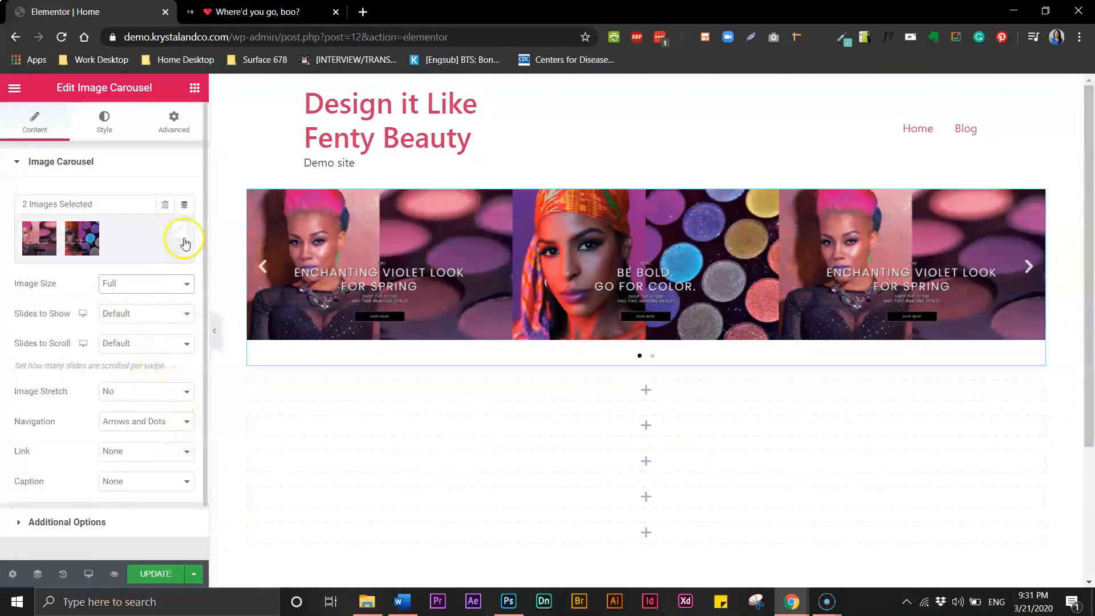
Set the Image Carousel to show 1 slide and insert the orchid lipstick image
{"action": "left_click", "coordinate": [170, 317]}
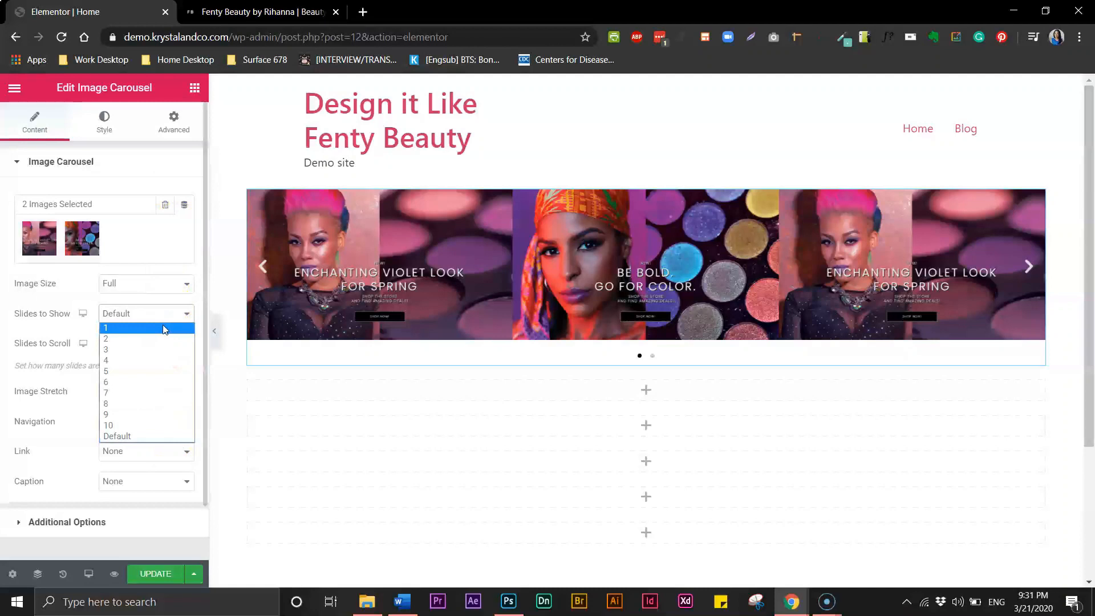
{"action": "left_click", "coordinate": [164, 329]}
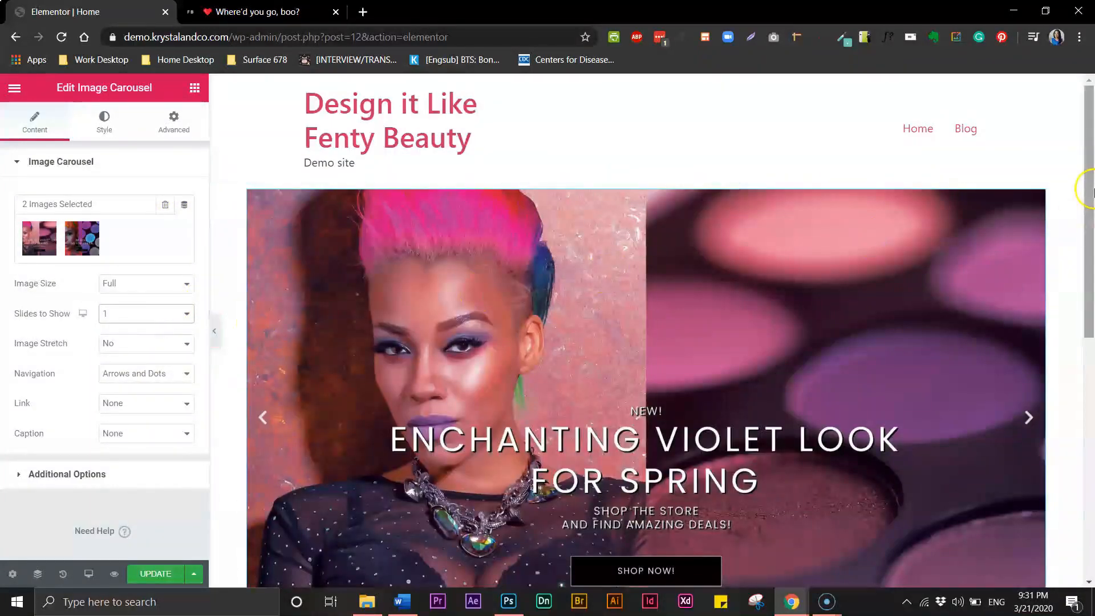
{"action": "scroll", "coordinate": [1090, 213], "scroll_direction": "down", "scroll_amount": 1}
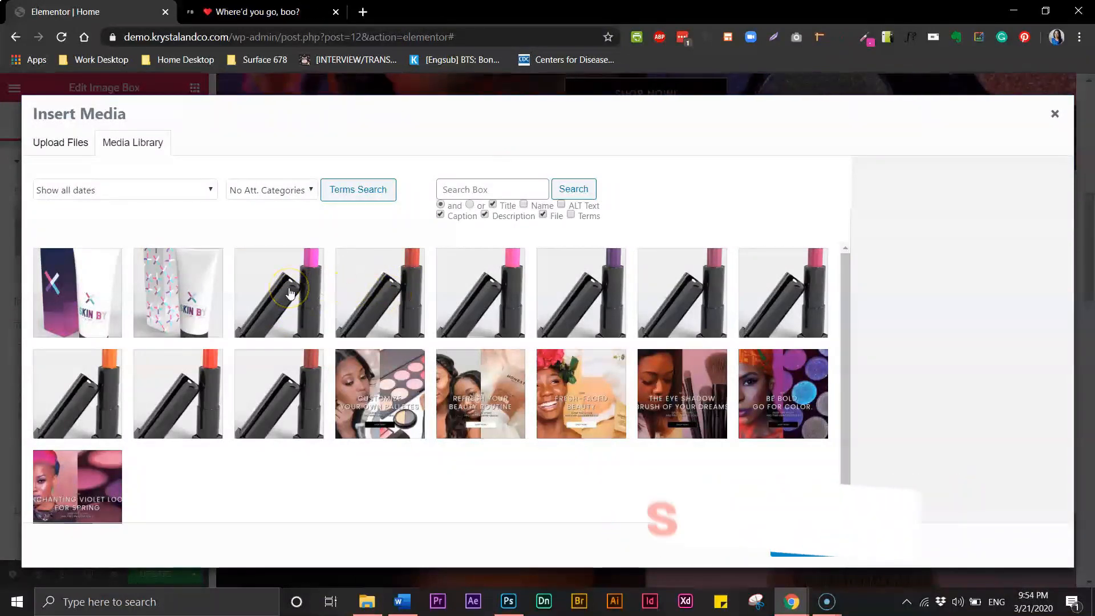
{"action": "left_click", "coordinate": [288, 292]}
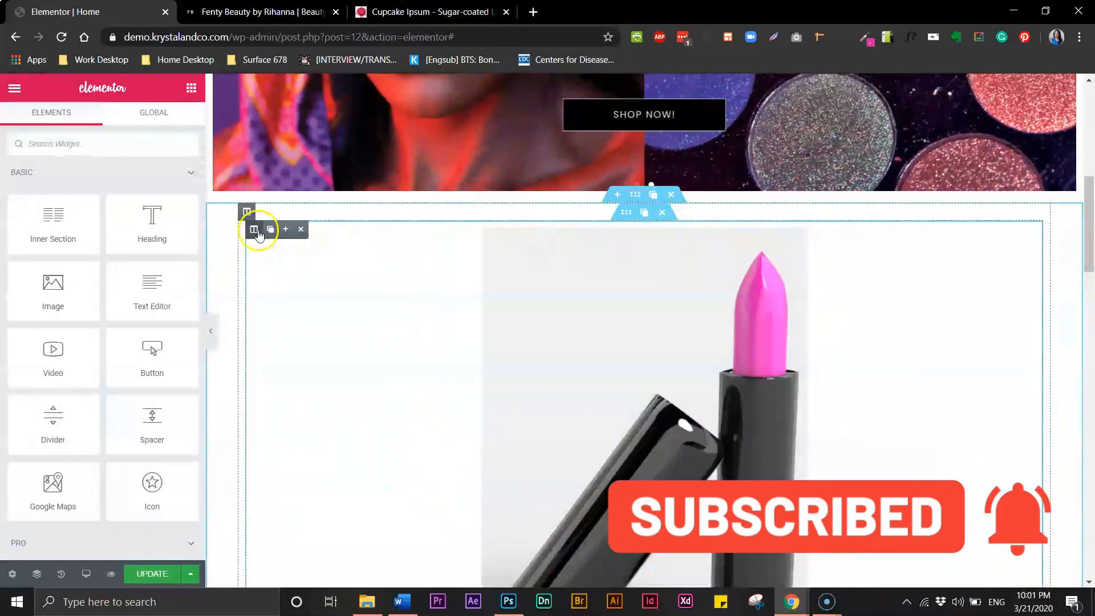
Duplicate the lipstick column to make four identical columns
{"action": "left_click", "coordinate": [272, 230]}
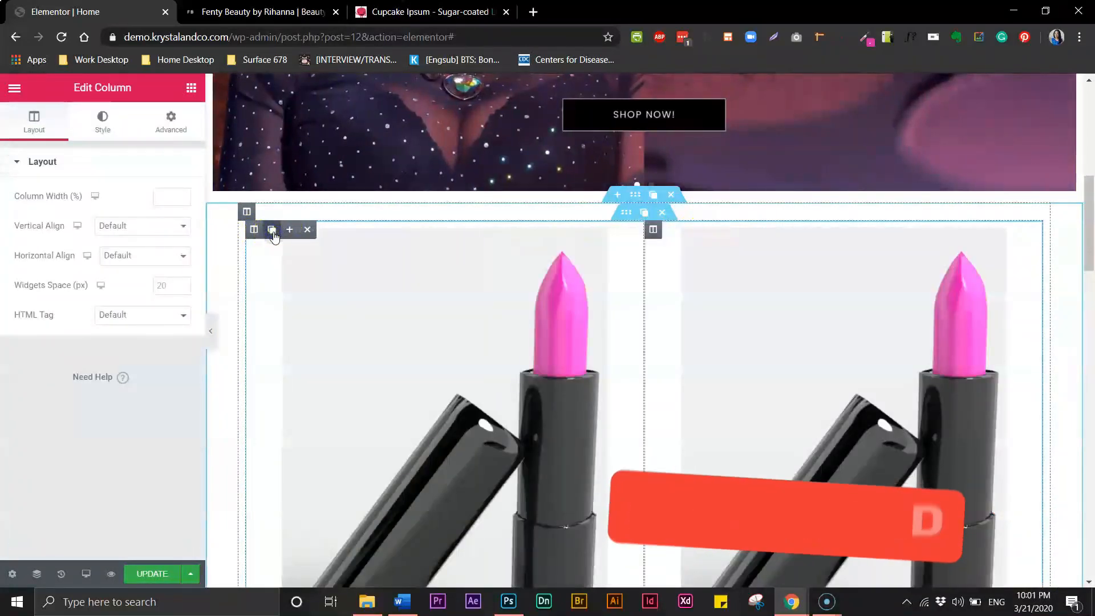
{"action": "left_click", "coordinate": [272, 230]}
{"action": "left_click", "coordinate": [272, 229]}
{"action": "scroll", "coordinate": [754, 399], "scroll_direction": "down", "scroll_amount": 3}
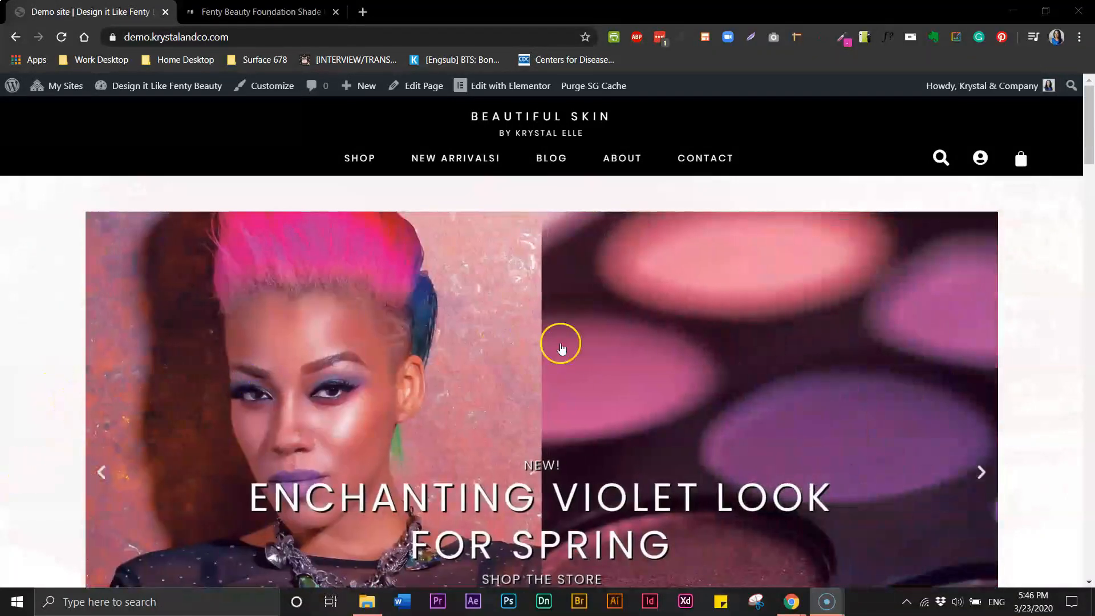
Scroll the demo homepage down to the lipstick cards and Sage & Incense promos
{"action": "left_click_drag", "start_coordinate": [1089, 153], "coordinate": [1090, 573]}
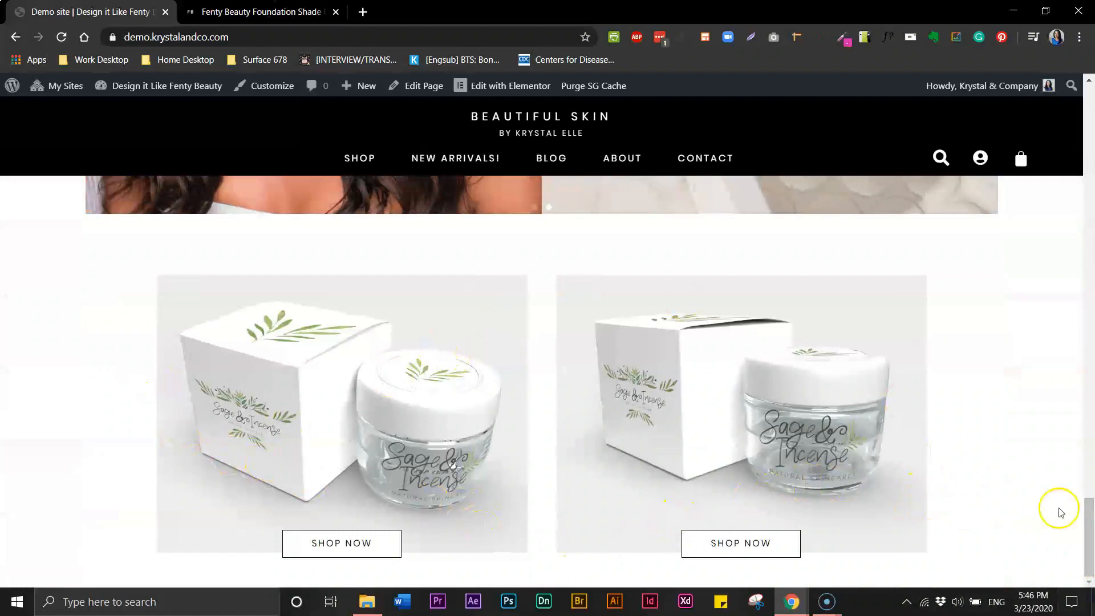
Switch to the Fenty Beauty tab and scroll through the shade finder page
{"action": "left_click", "coordinate": [241, 13]}
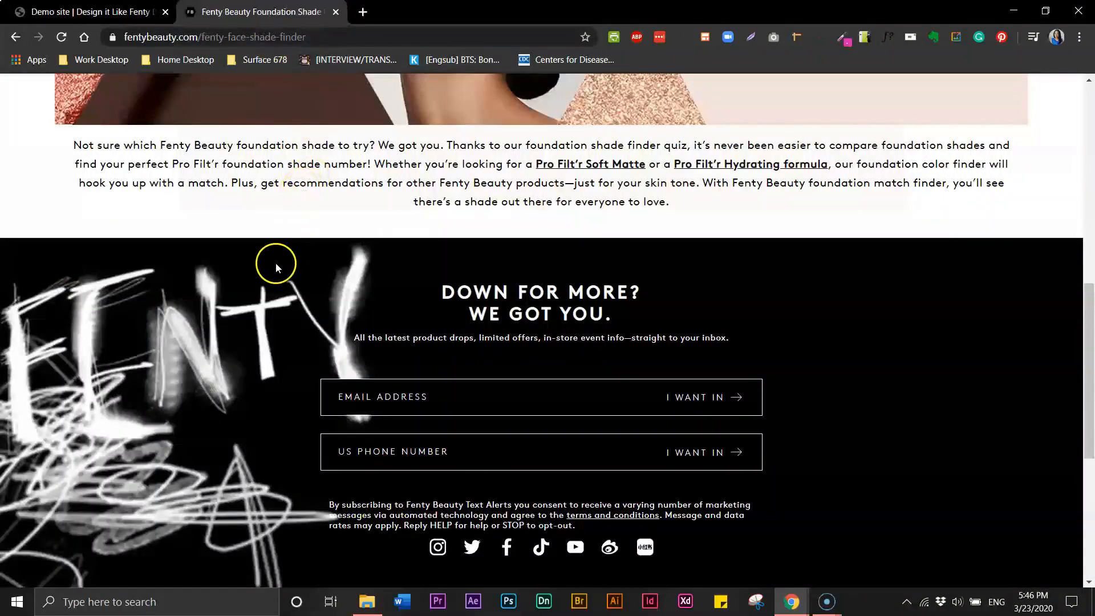
{"action": "mouse_move", "coordinate": [1086, 418]}
{"action": "left_mouse_down"}
{"action": "mouse_move", "coordinate": [1088, 393]}
{"action": "mouse_move", "coordinate": [1090, 506]}
{"action": "left_mouse_up"}
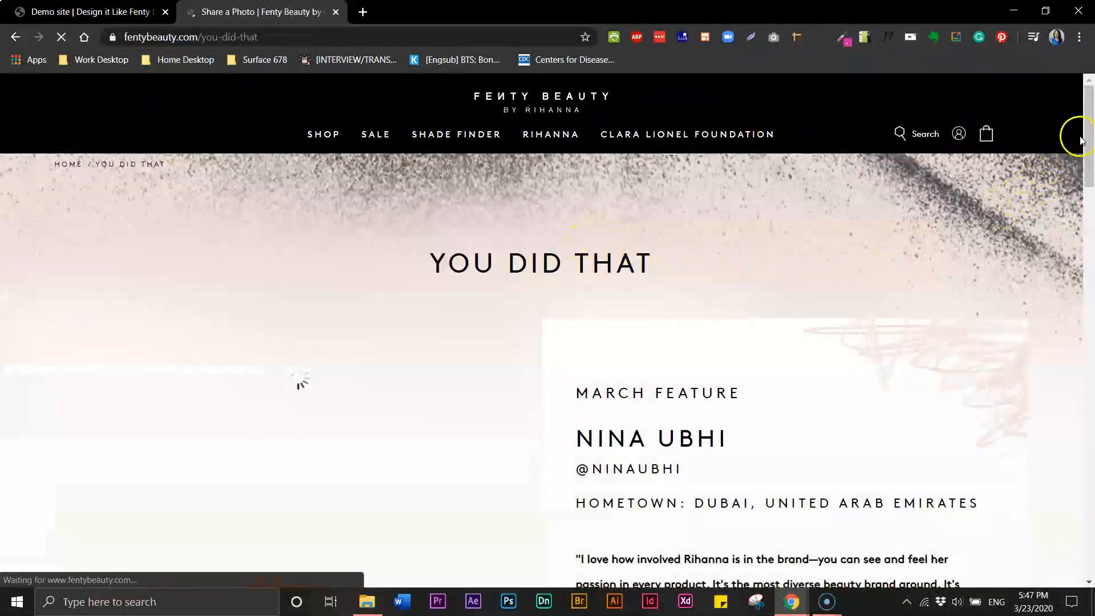
{"action": "left_click_drag", "start_coordinate": [1089, 150], "coordinate": [1090, 586]}
{"action": "left_click_drag", "start_coordinate": [1085, 452], "coordinate": [1091, 550]}
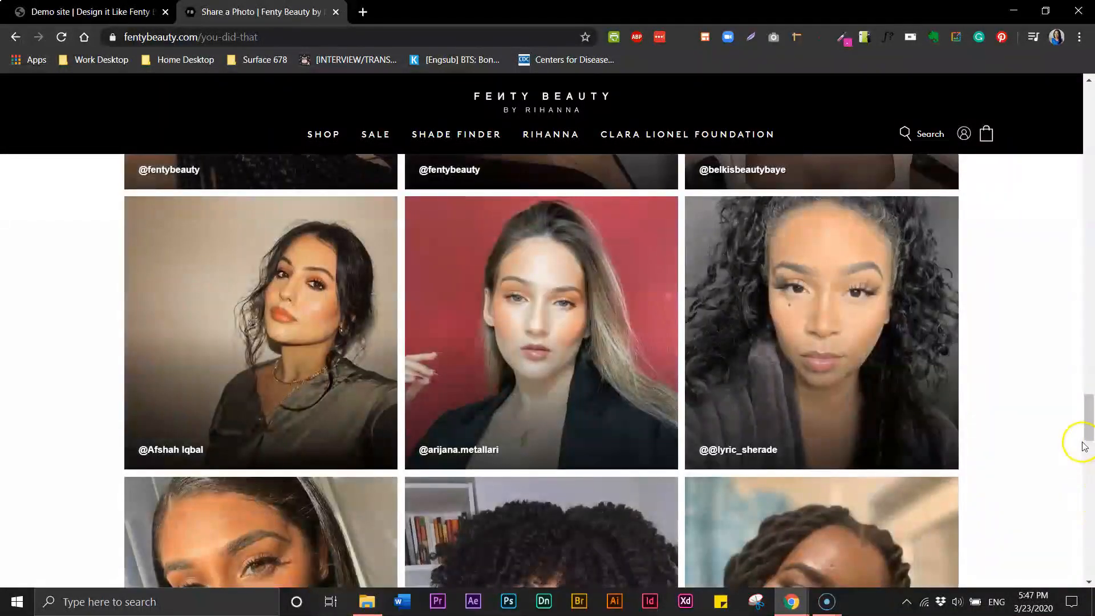
{"action": "left_click_drag", "start_coordinate": [1091, 431], "coordinate": [1084, 533]}
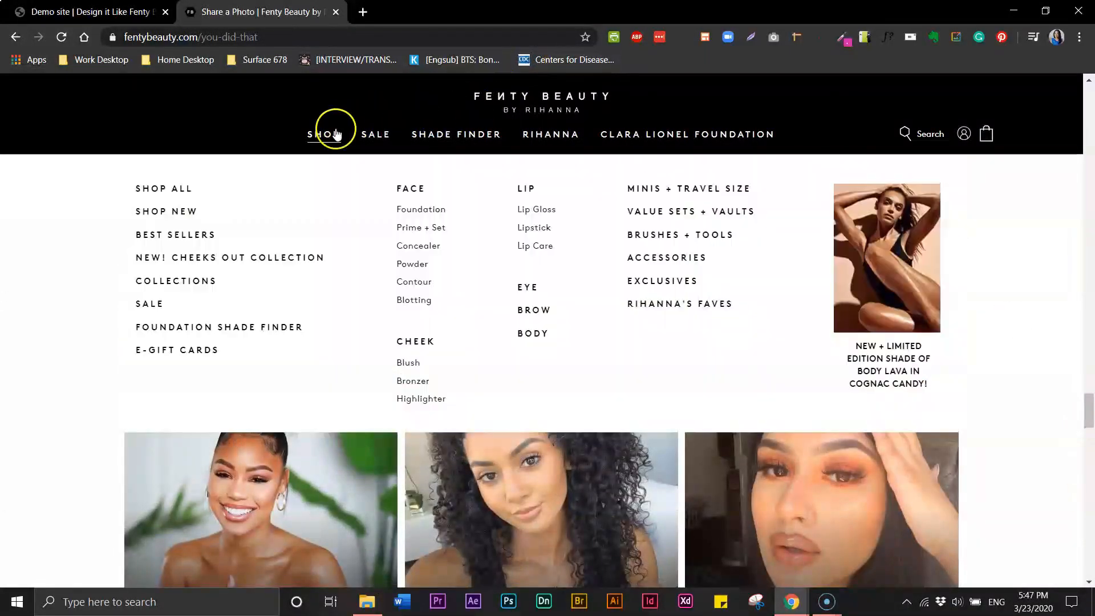
Browse the Shop All page, then return to the Fenty Beauty home page
{"action": "left_click", "coordinate": [331, 137]}
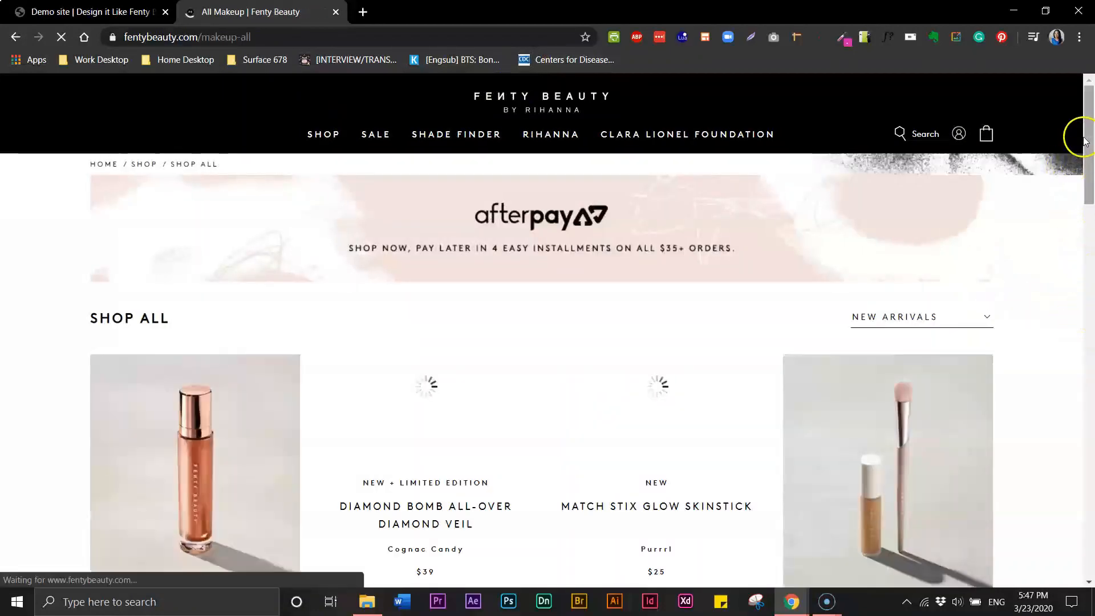
{"action": "left_click_drag", "start_coordinate": [1089, 123], "coordinate": [1093, 545]}
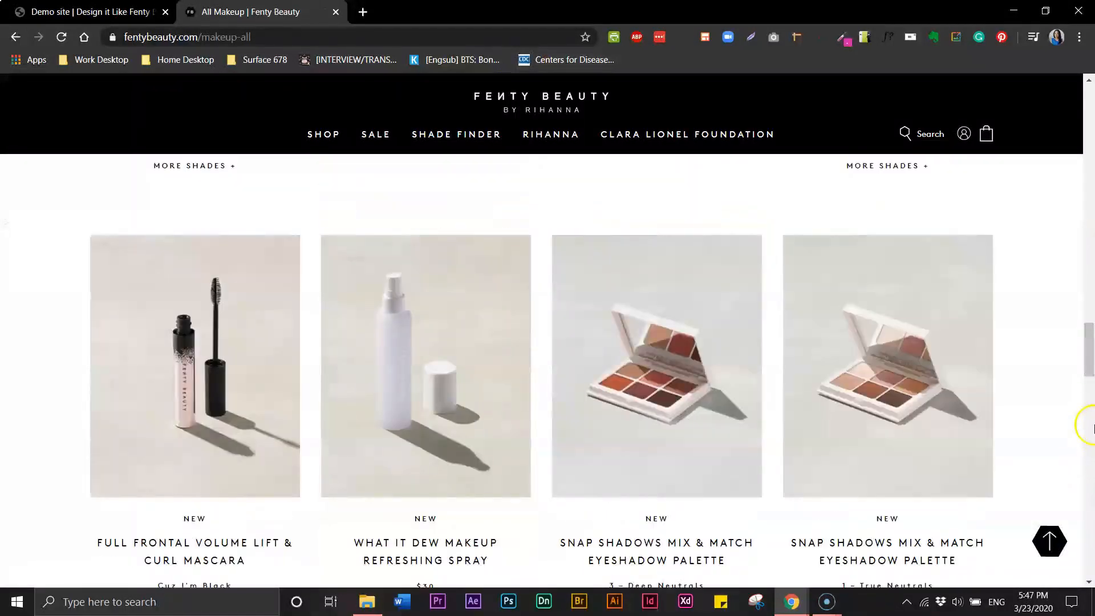
{"action": "left_click_drag", "start_coordinate": [1090, 353], "coordinate": [1087, 110]}
{"action": "left_click", "coordinate": [482, 103]}
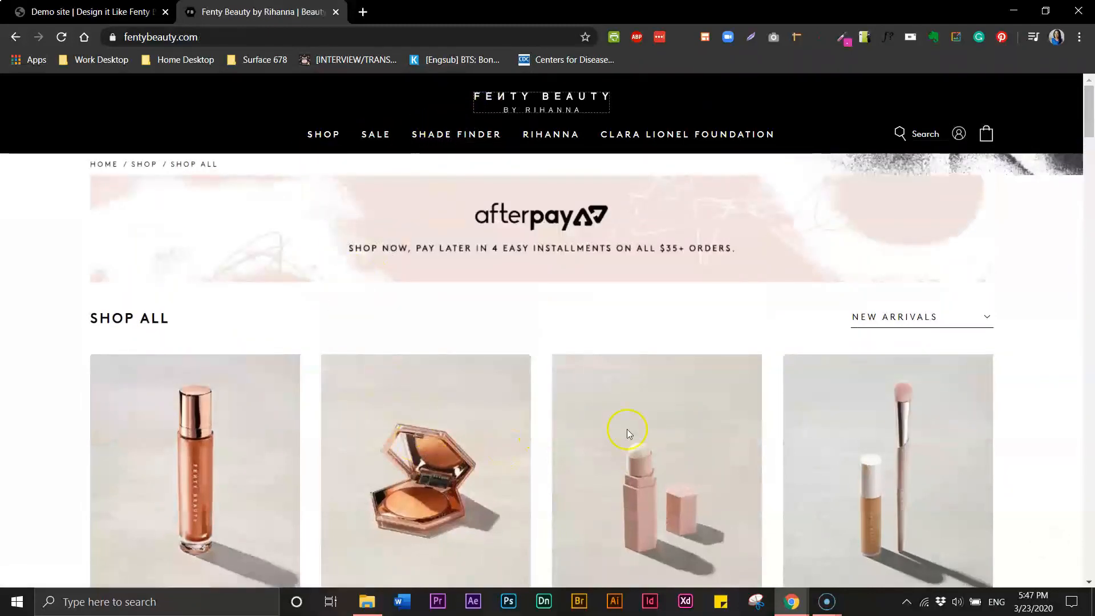
Scroll to the footer's 'Down for more? We got you.' signup form and social icons
{"action": "left_click_drag", "start_coordinate": [1088, 104], "coordinate": [1090, 562]}
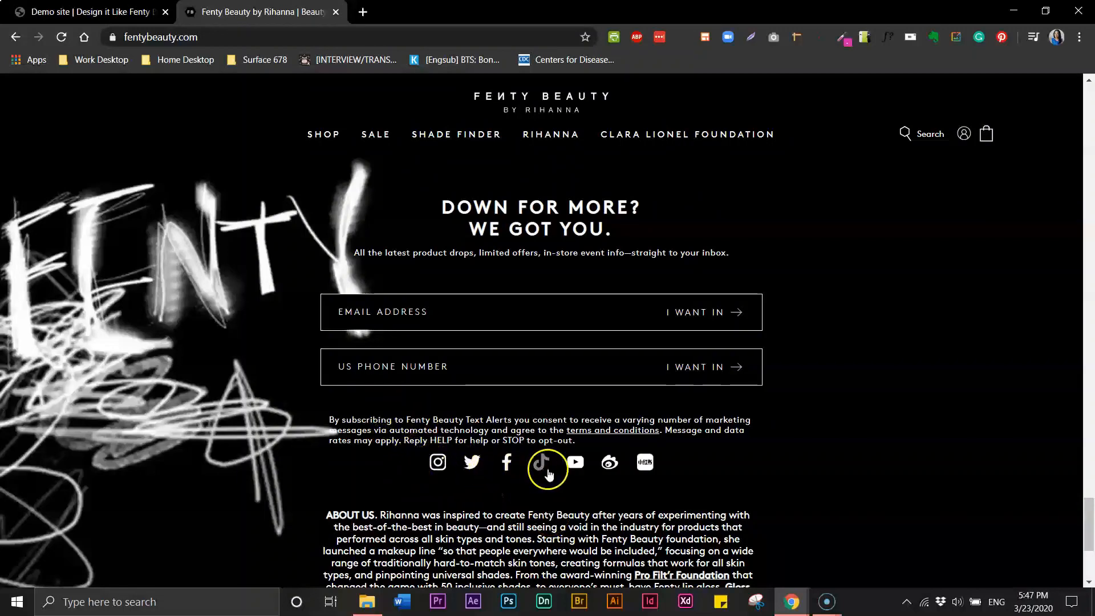
{"action": "left_click_drag", "start_coordinate": [1081, 500], "coordinate": [1090, 536]}
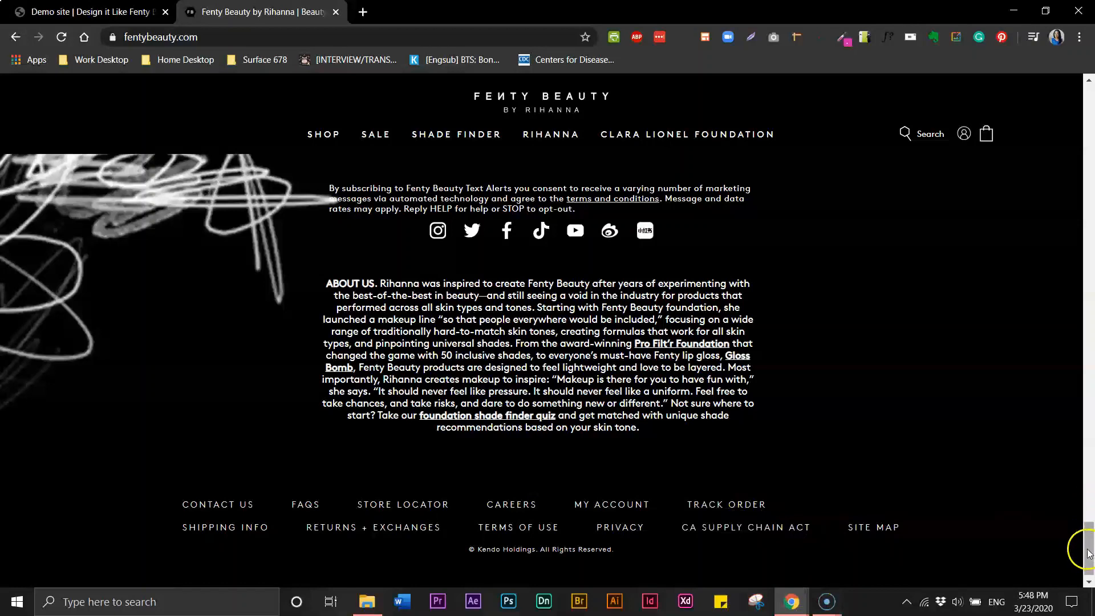
{"action": "left_click_drag", "start_coordinate": [1090, 552], "coordinate": [1093, 527]}
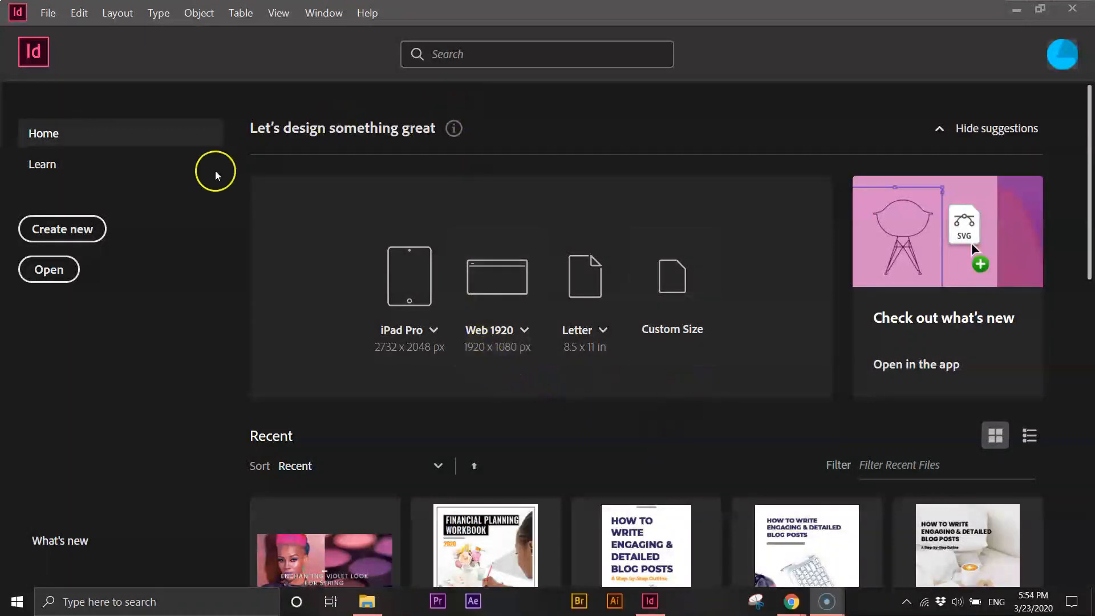
Create a one-page 1600 × 960 px document with units set to pixels
{"action": "left_click", "coordinate": [68, 229]}
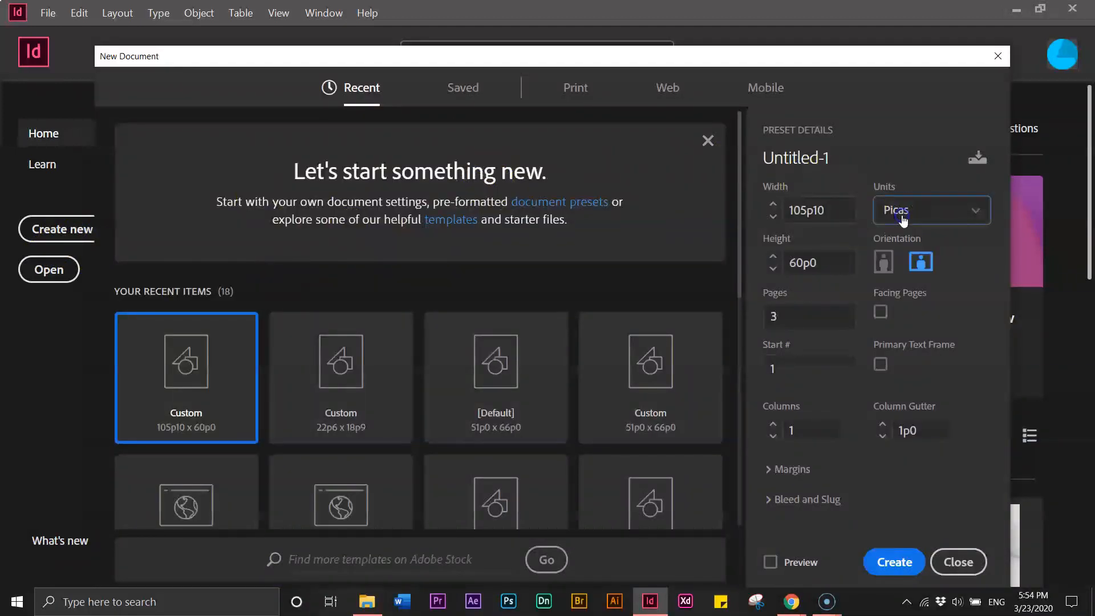
{"action": "left_click", "coordinate": [902, 221]}
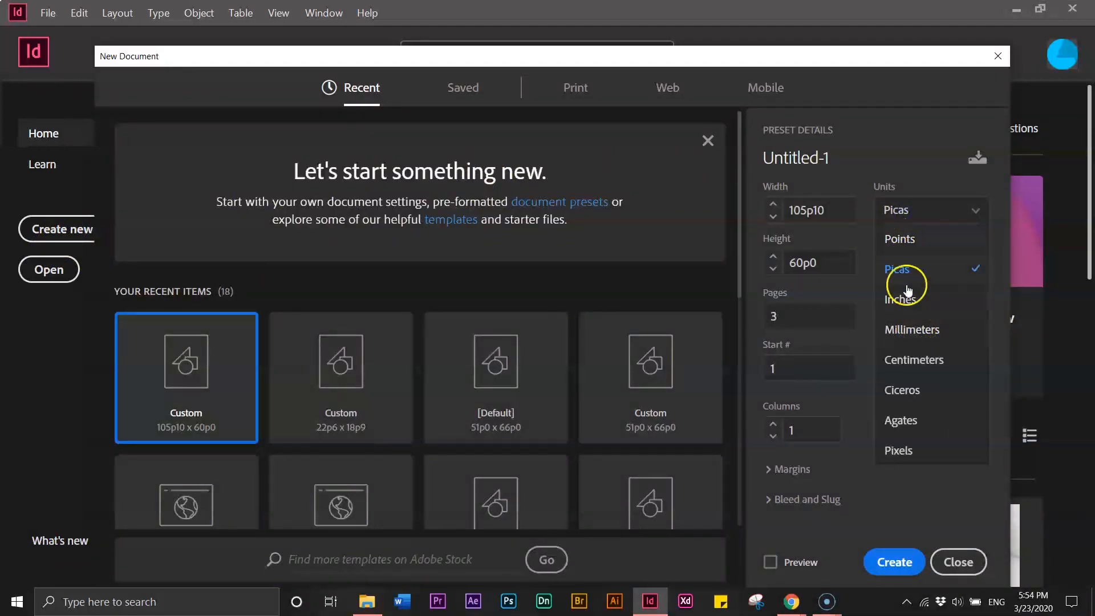
{"action": "left_click", "coordinate": [899, 451]}
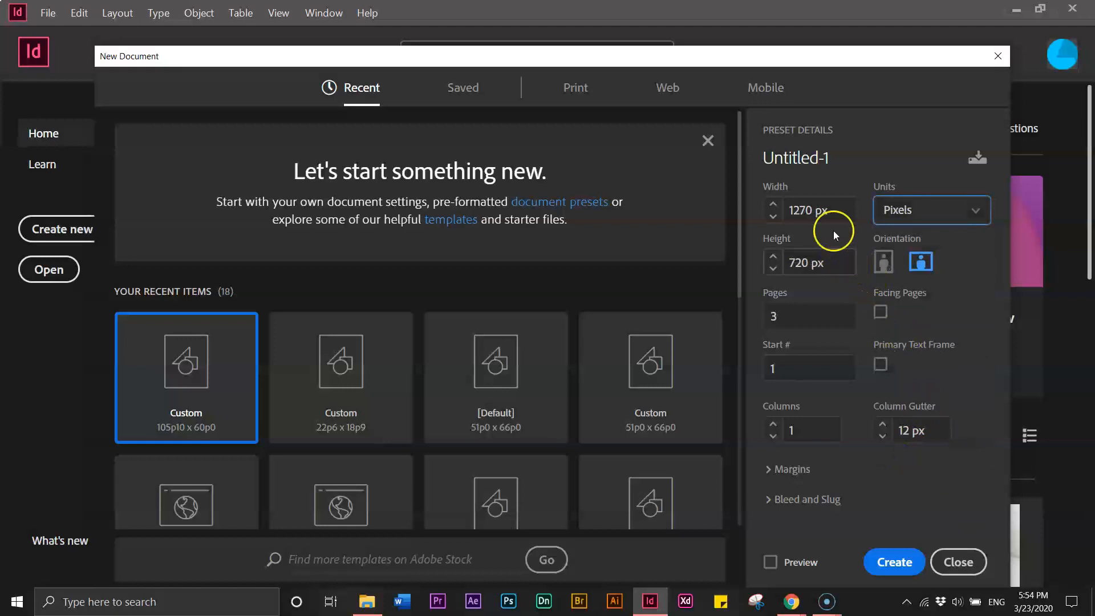
{"action": "left_click_drag", "start_coordinate": [824, 212], "coordinate": [794, 211]}
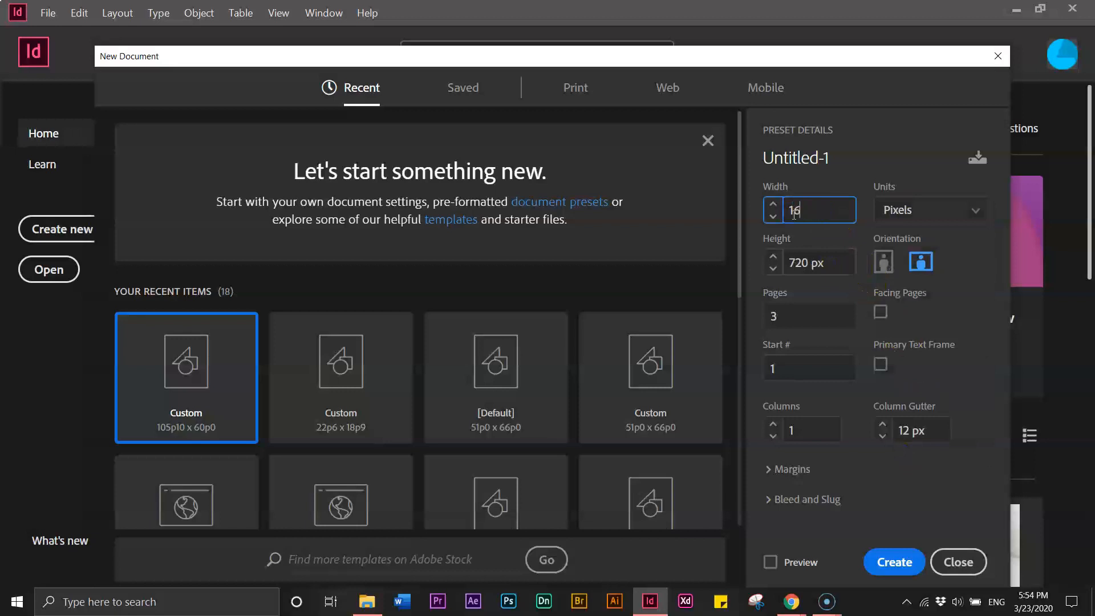
{"action": "left_click", "coordinate": [794, 261]}
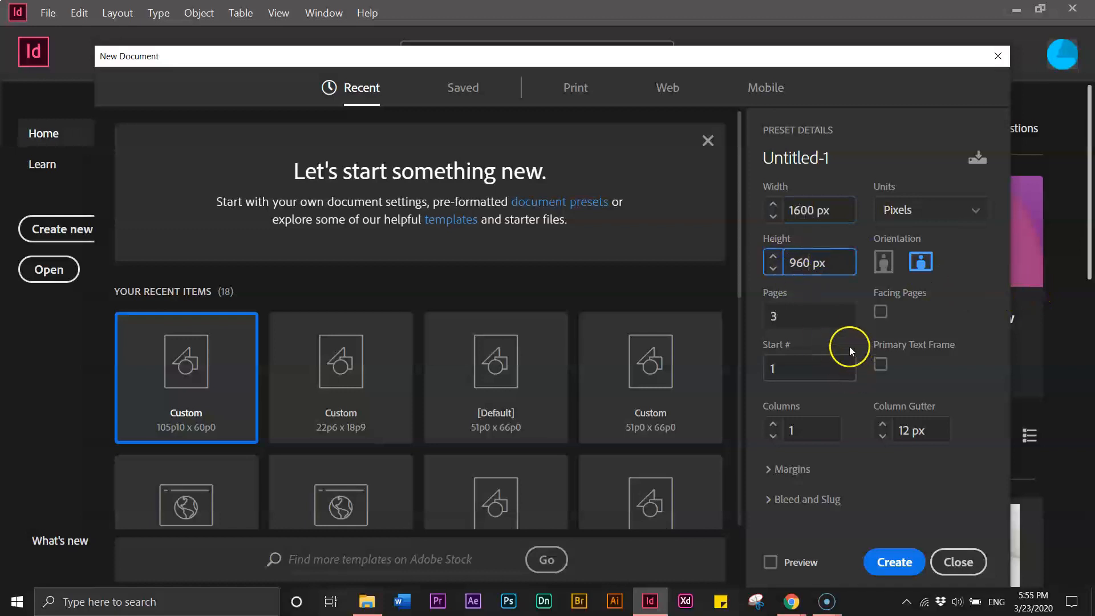
{"action": "left_click", "coordinate": [776, 315]}
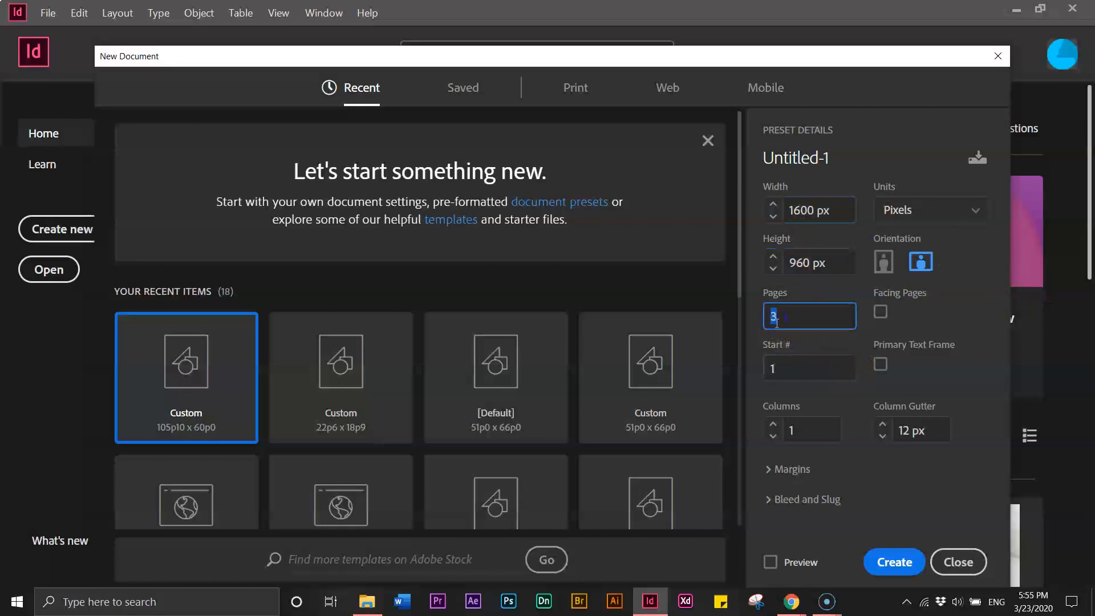
{"action": "left_click", "coordinate": [893, 563]}
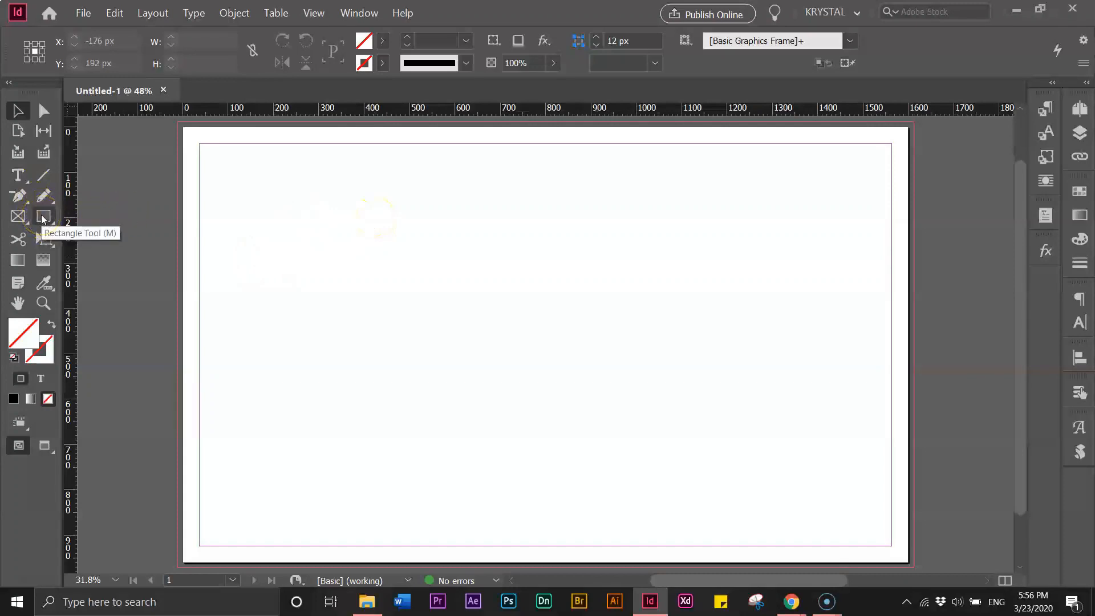
Draw a black-filled rectangle covering the whole page, then deselect it
{"action": "left_click", "coordinate": [43, 218]}
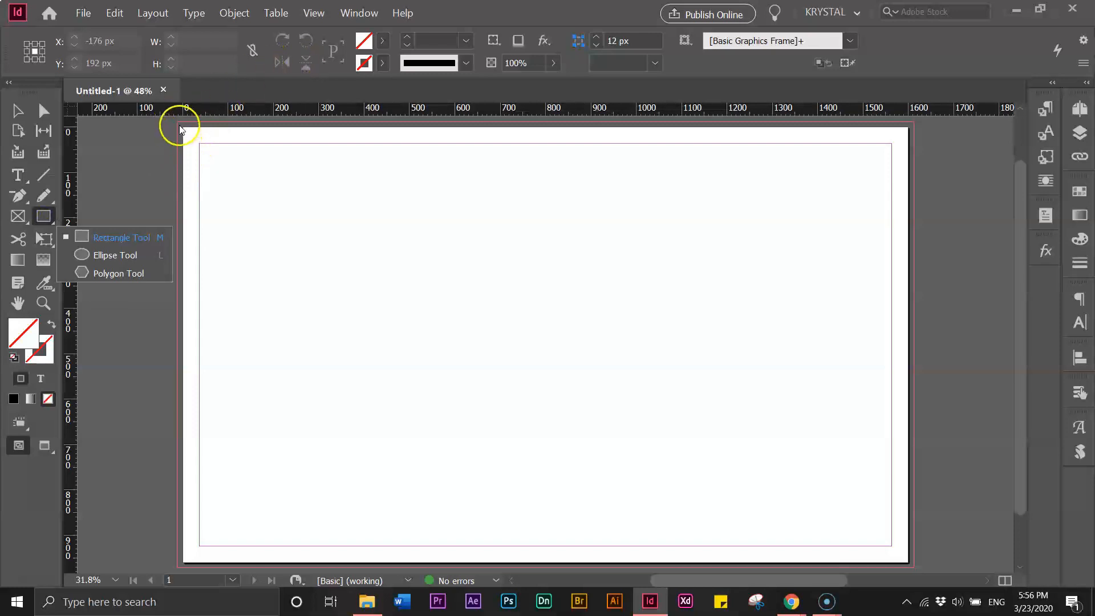
{"action": "left_click", "coordinate": [97, 237]}
{"action": "left_click", "coordinate": [382, 41]}
{"action": "left_click", "coordinate": [231, 150]}
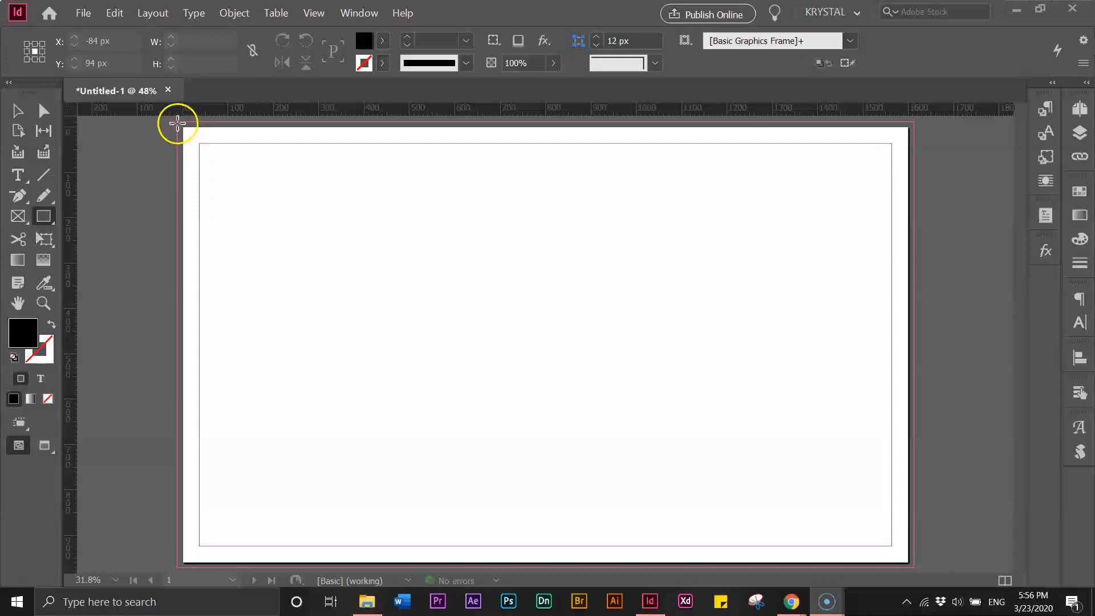
{"action": "left_click_drag", "start_coordinate": [178, 122], "coordinate": [916, 567]}
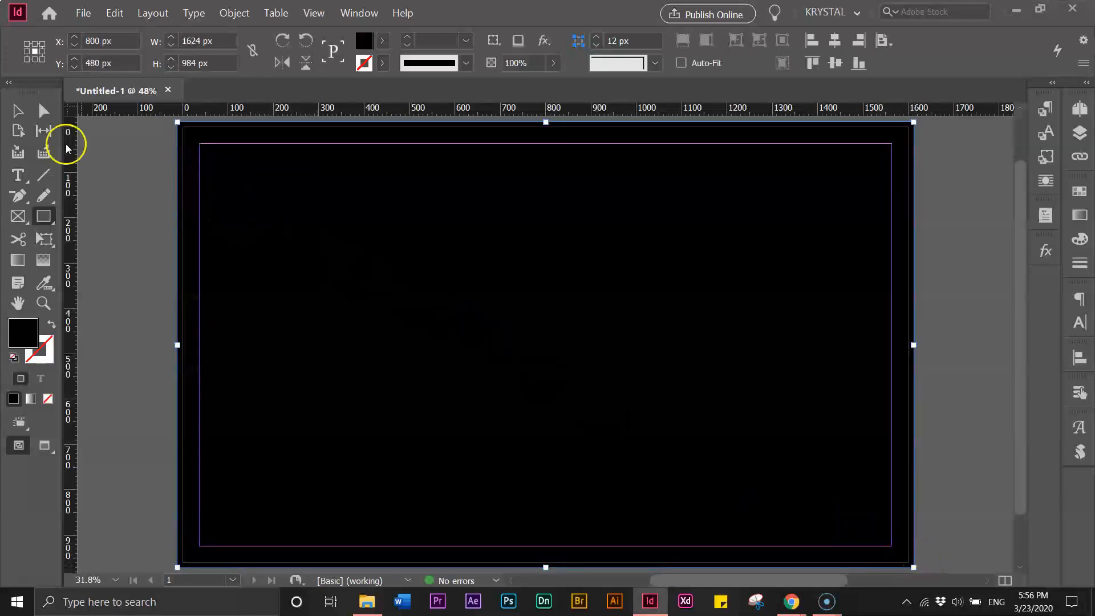
{"action": "left_click", "coordinate": [18, 112]}
{"action": "left_click", "coordinate": [122, 171]}
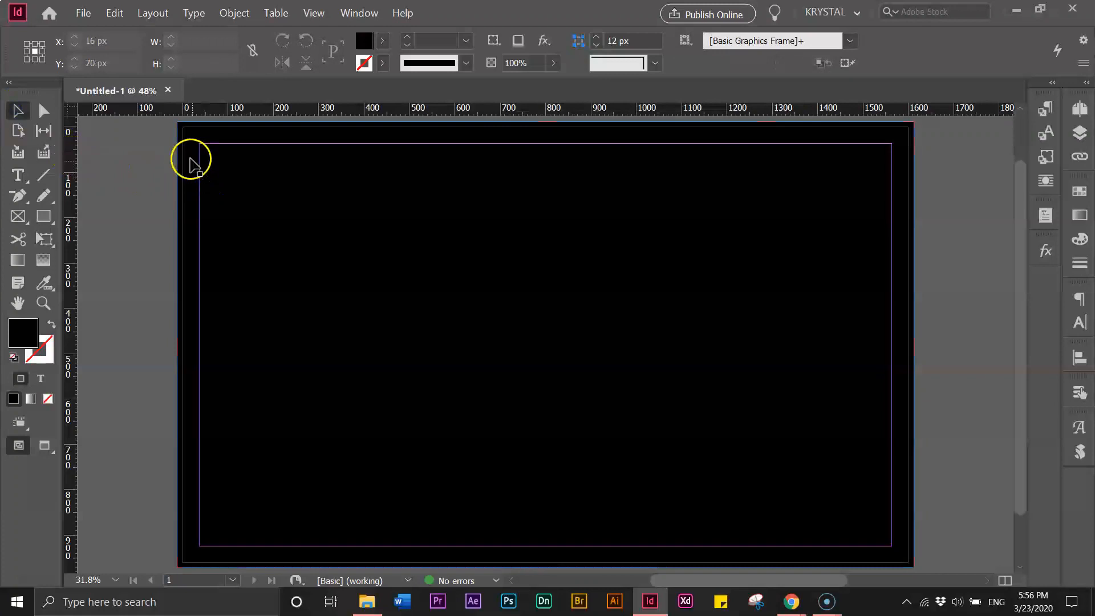
{"action": "left_click", "coordinate": [256, 244]}
{"action": "left_click", "coordinate": [127, 245]}
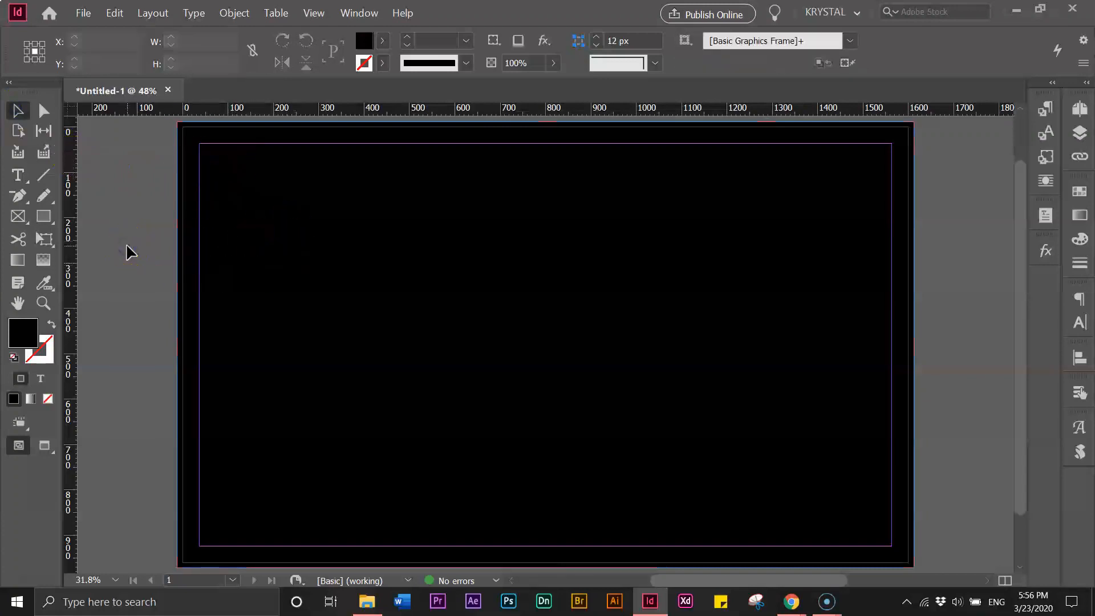
Save the document as Footer Image.indd
{"action": "left_click", "coordinate": [86, 13]}
{"action": "left_click", "coordinate": [100, 113]}
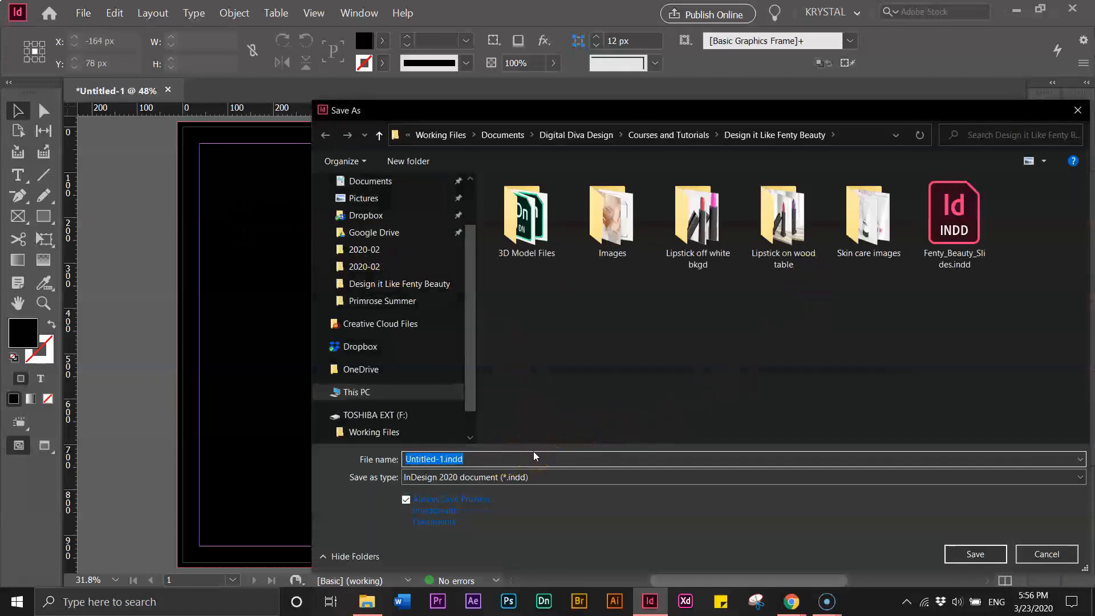
{"action": "type", "text": "Footer Image"}
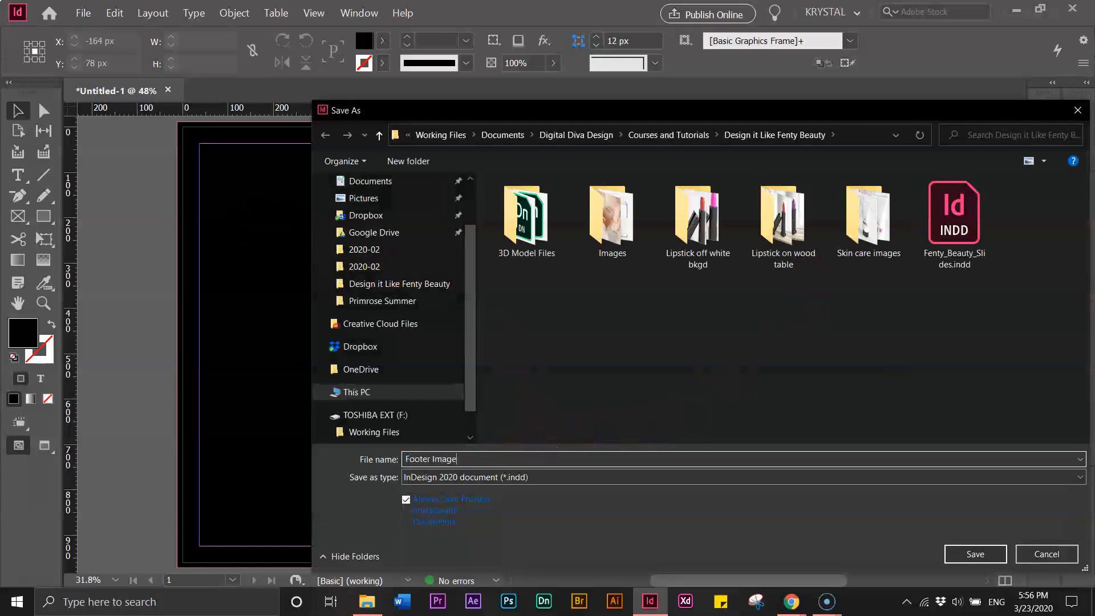
{"action": "left_click", "coordinate": [971, 555]}
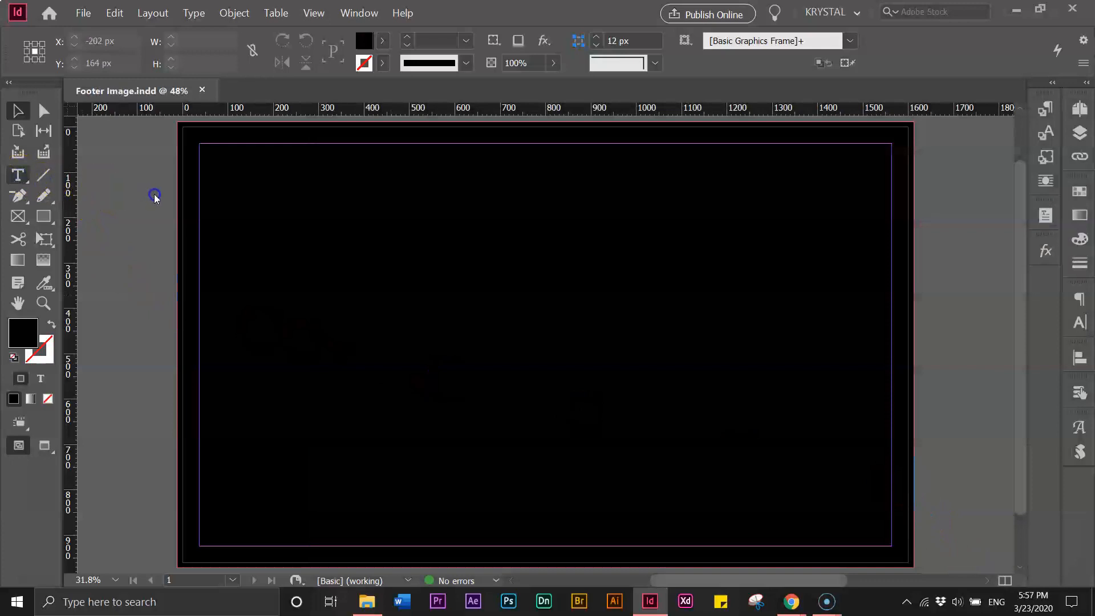
Draw a text frame near the page's top-left and paste the brand line into it
{"action": "left_click", "coordinate": [17, 176]}
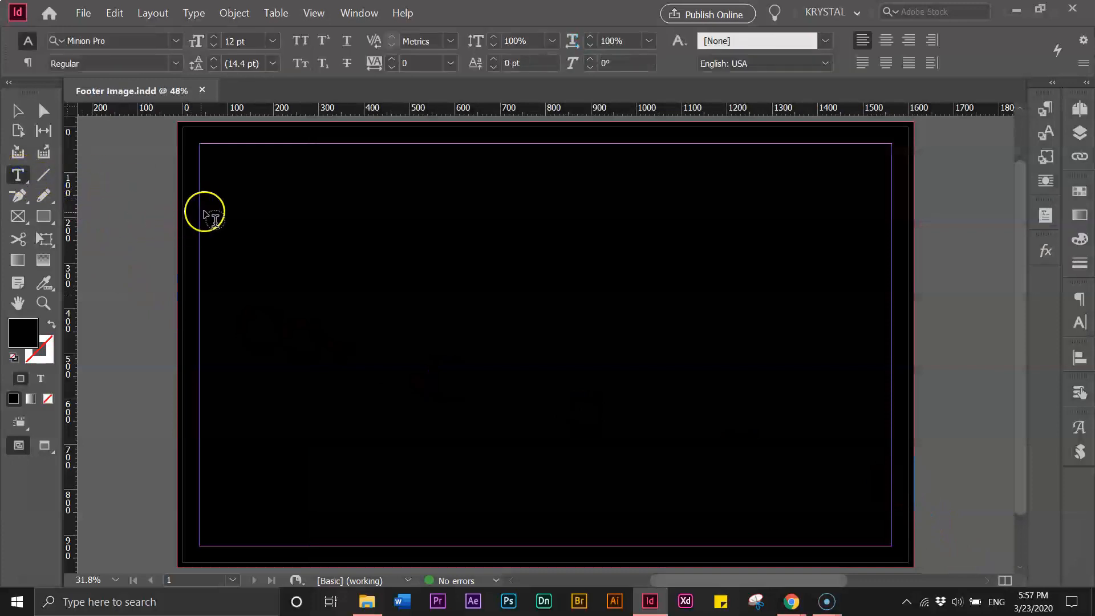
{"action": "left_click_drag", "start_coordinate": [114, 212], "coordinate": [527, 349]}
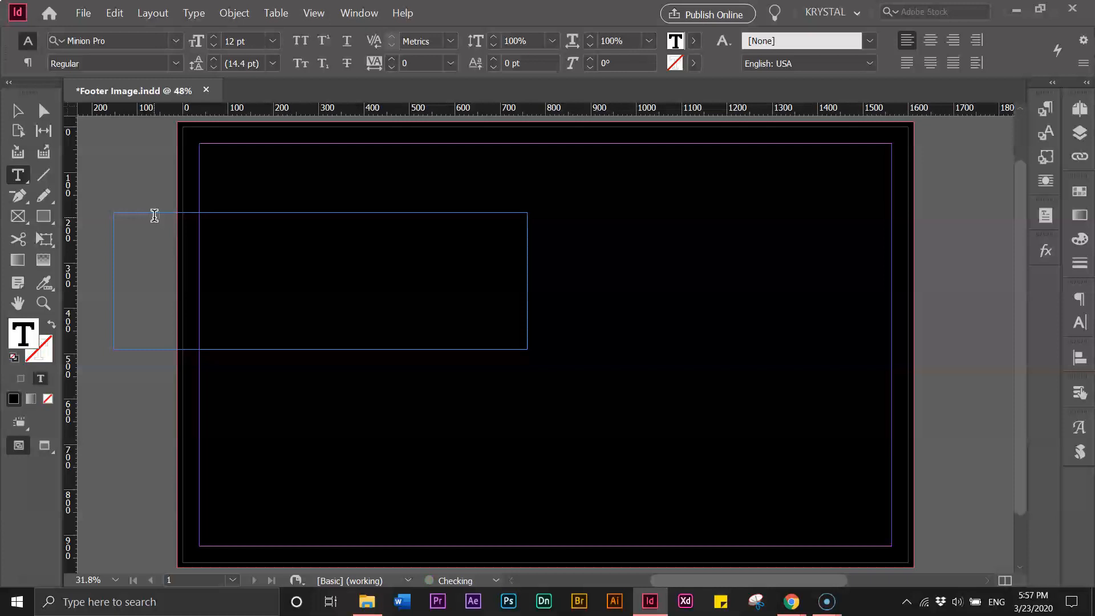
{"action": "left_click", "coordinate": [154, 215]}
{"action": "key", "text": "ctrl+v"}
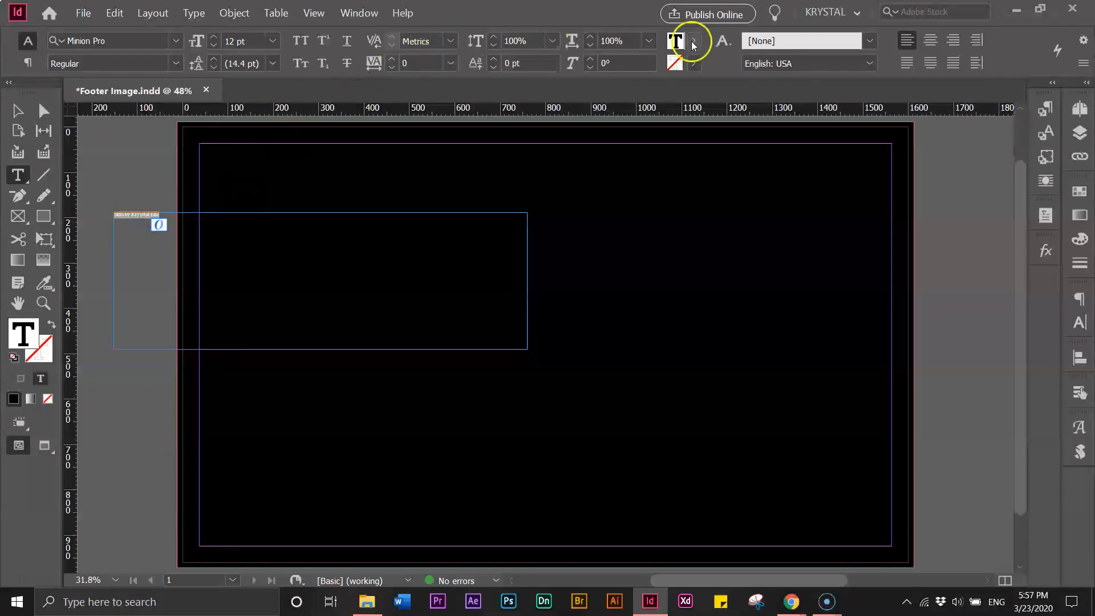
Set the brand text size to 150 pt
{"action": "left_click", "coordinate": [273, 41]}
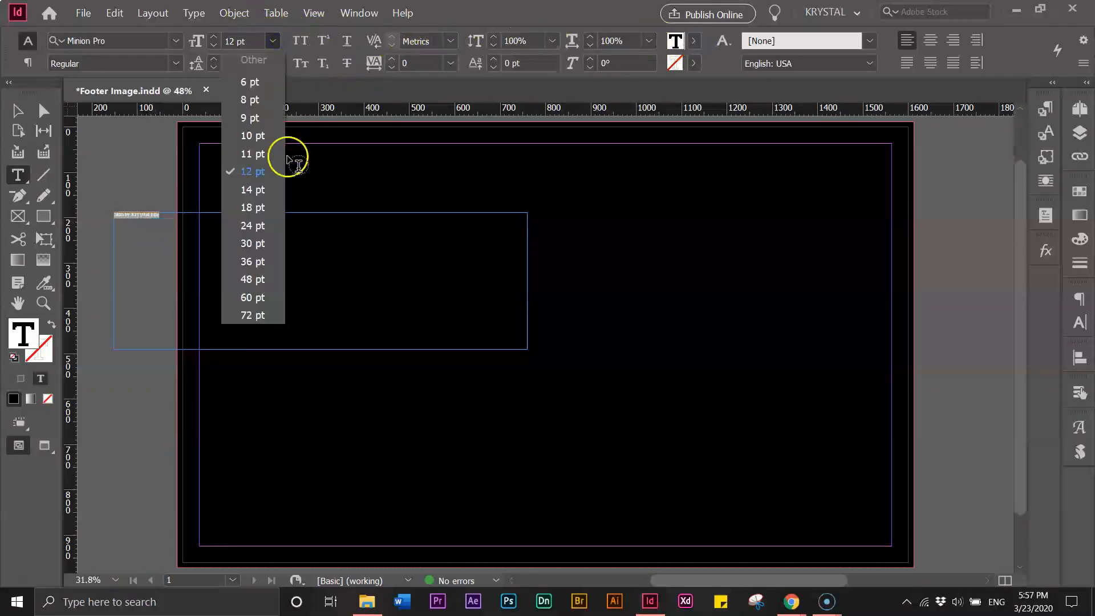
{"action": "left_click", "coordinate": [253, 262]}
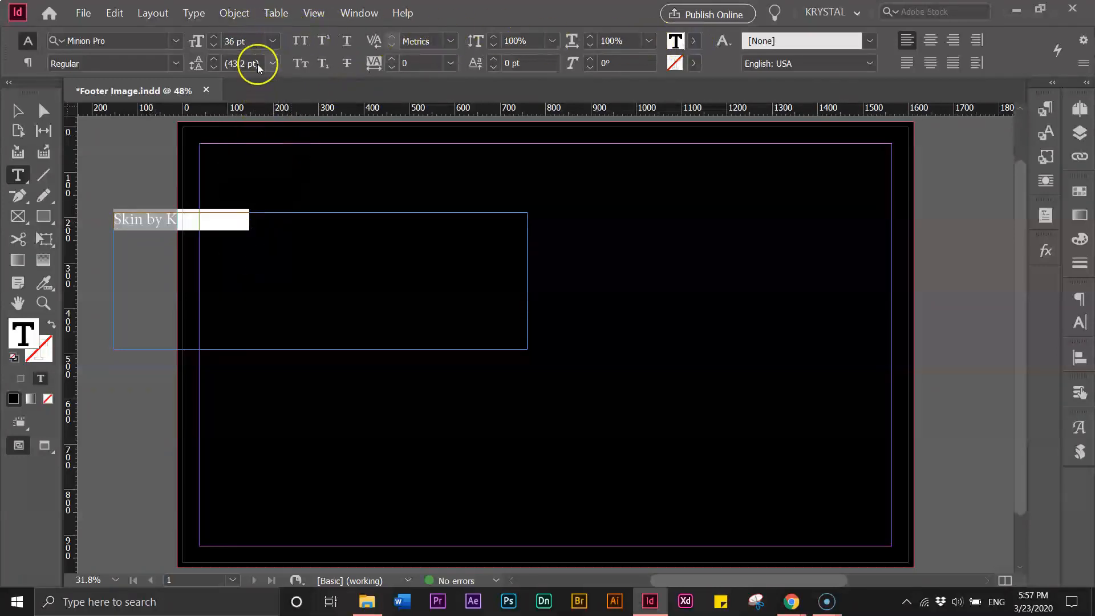
{"action": "left_click", "coordinate": [273, 41]}
{"action": "left_click", "coordinate": [252, 315]}
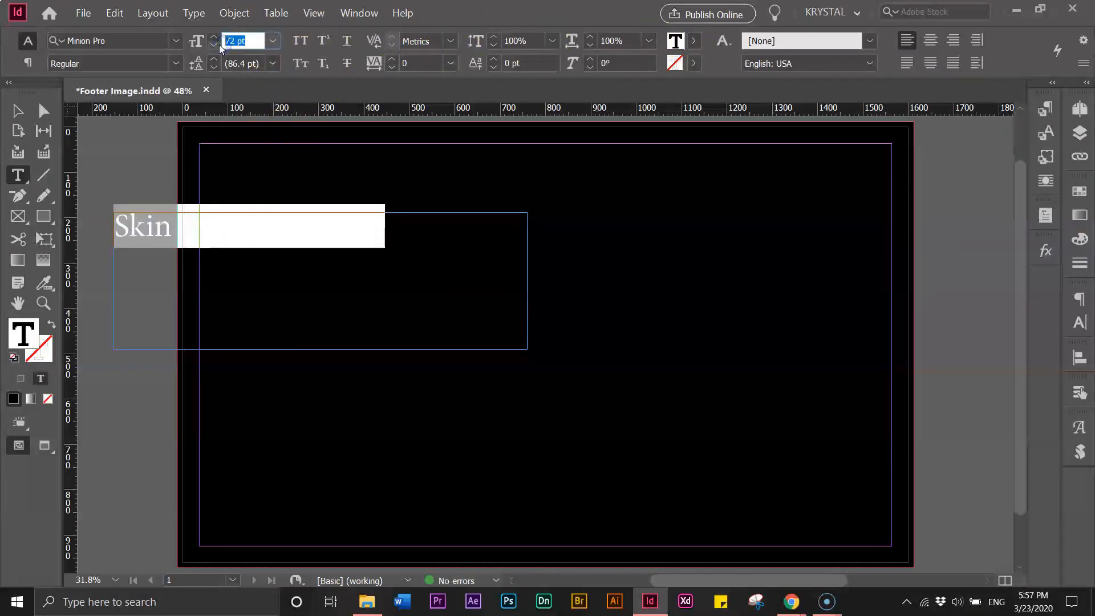
{"action": "type", "text": "150"}
{"action": "key", "text": "Return"}
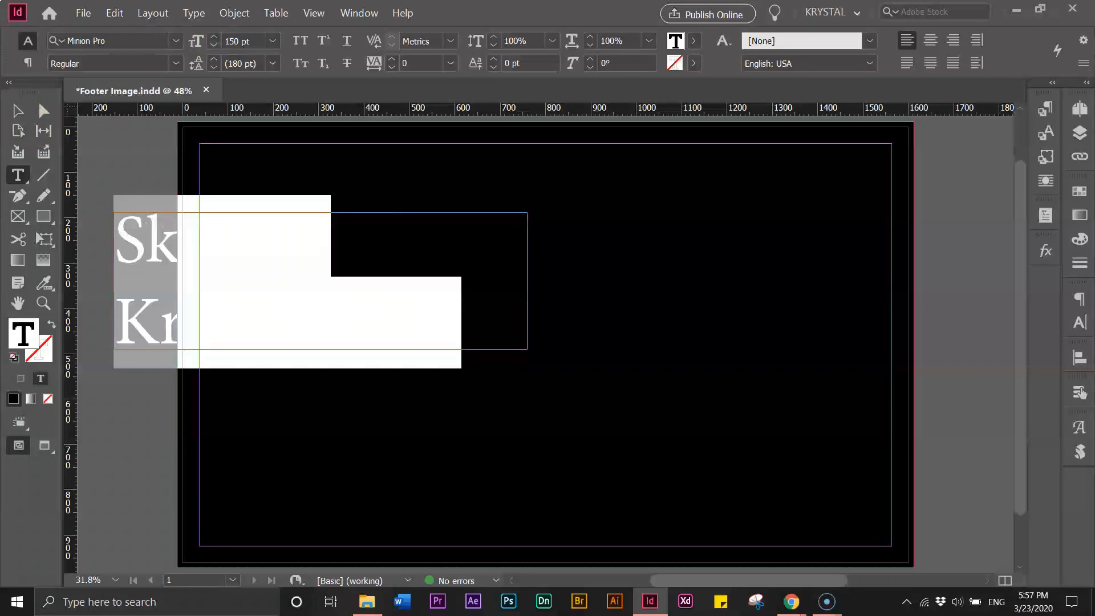
Colour the brand text white using the [Paper] swatch
{"action": "left_click", "coordinate": [17, 110]}
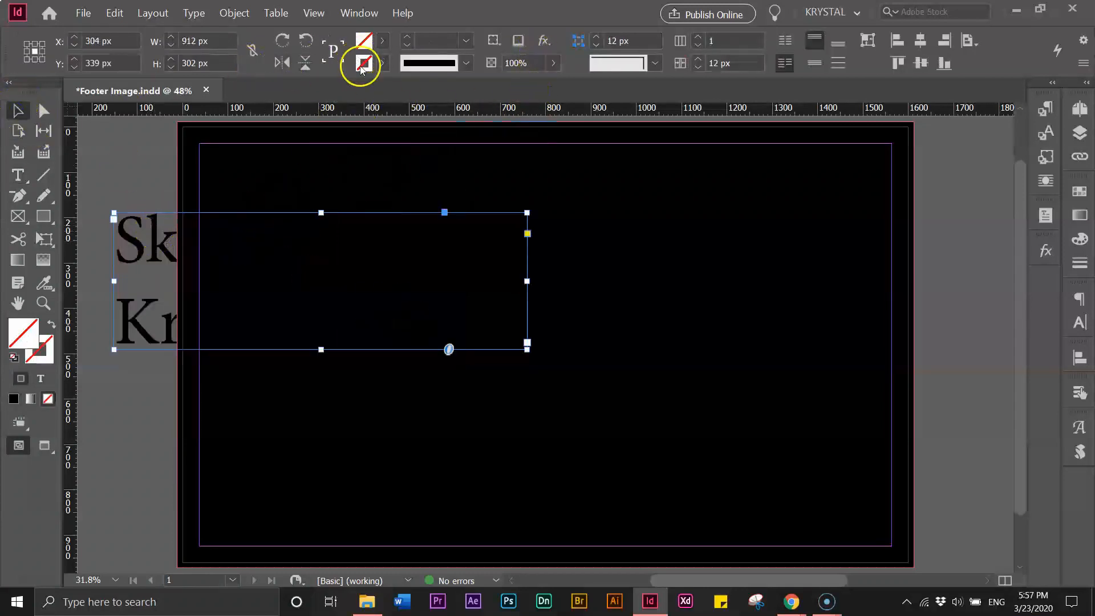
{"action": "left_click", "coordinate": [118, 259]}
{"action": "left_click", "coordinate": [382, 44]}
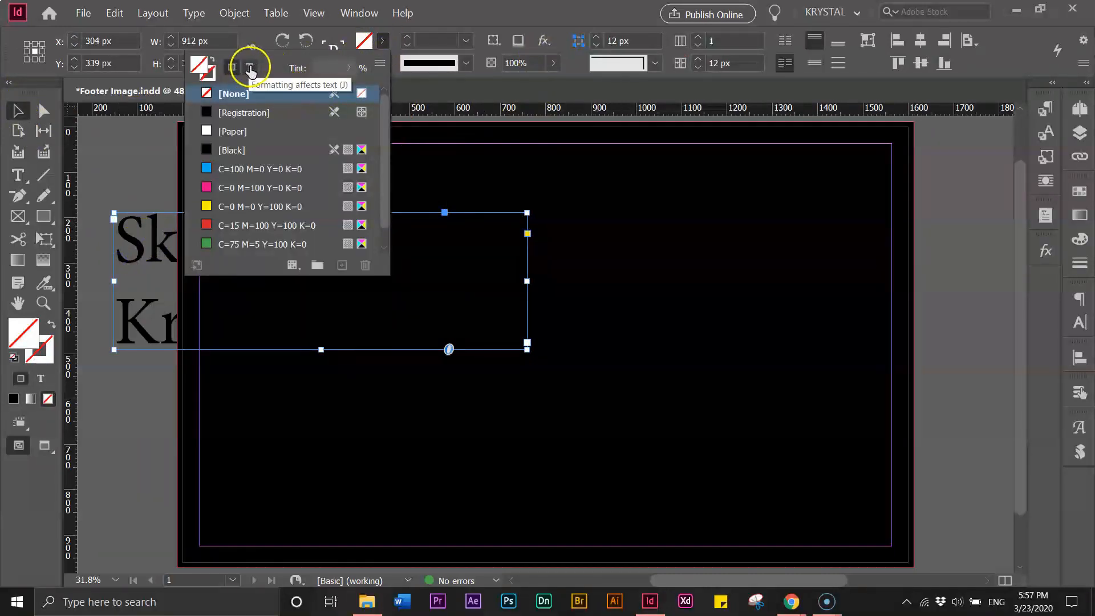
{"action": "left_click", "coordinate": [251, 69]}
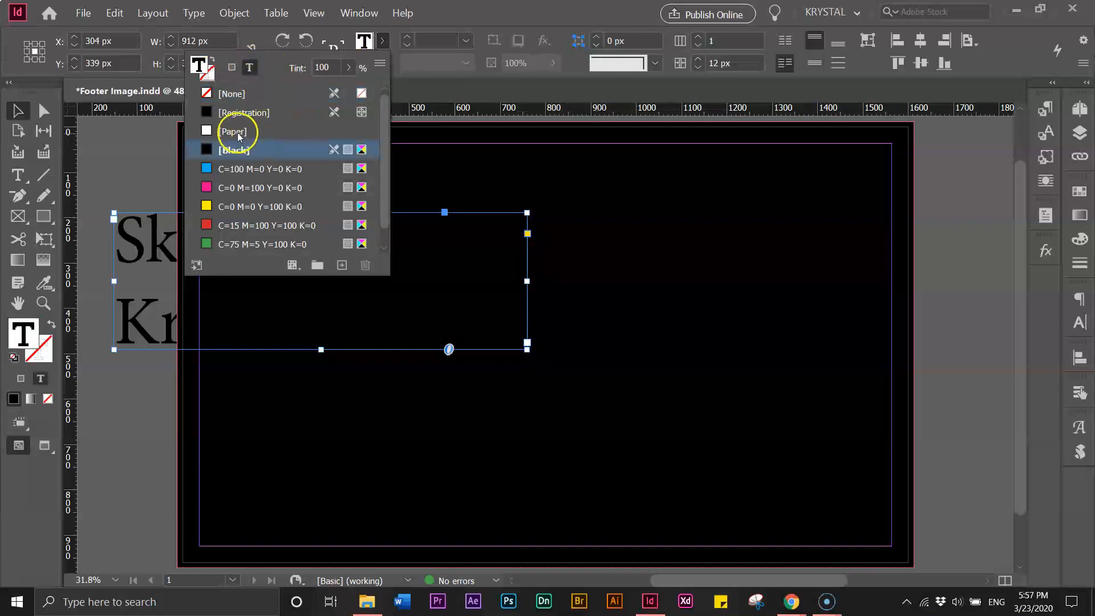
{"action": "left_click", "coordinate": [236, 131]}
{"action": "left_click", "coordinate": [15, 111]}
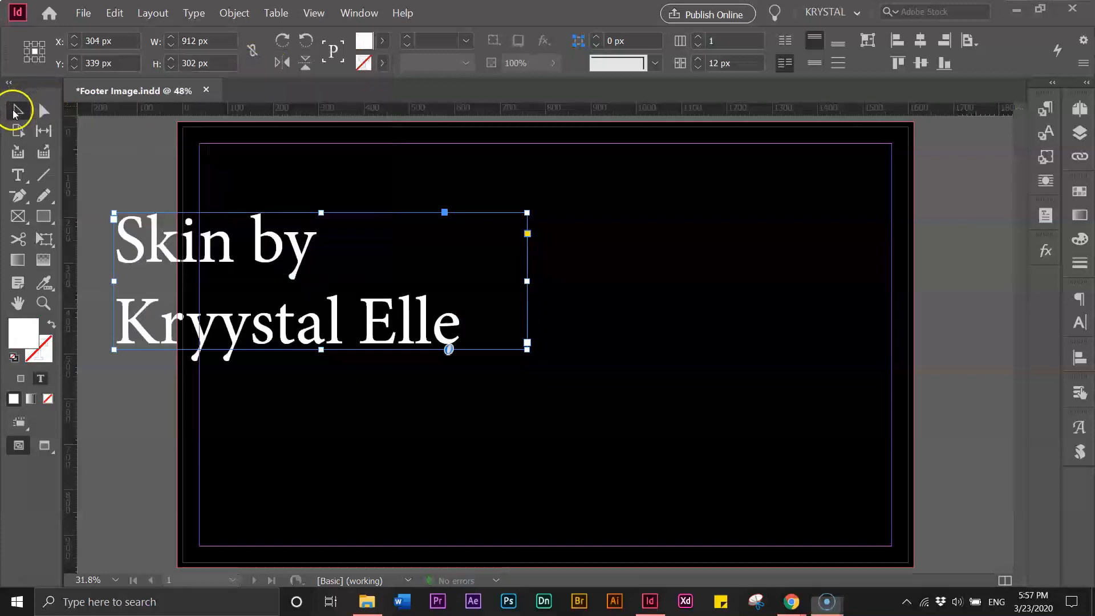
Delete the extra 'y' and move the name onto its own line
{"action": "double_click", "coordinate": [228, 338]}
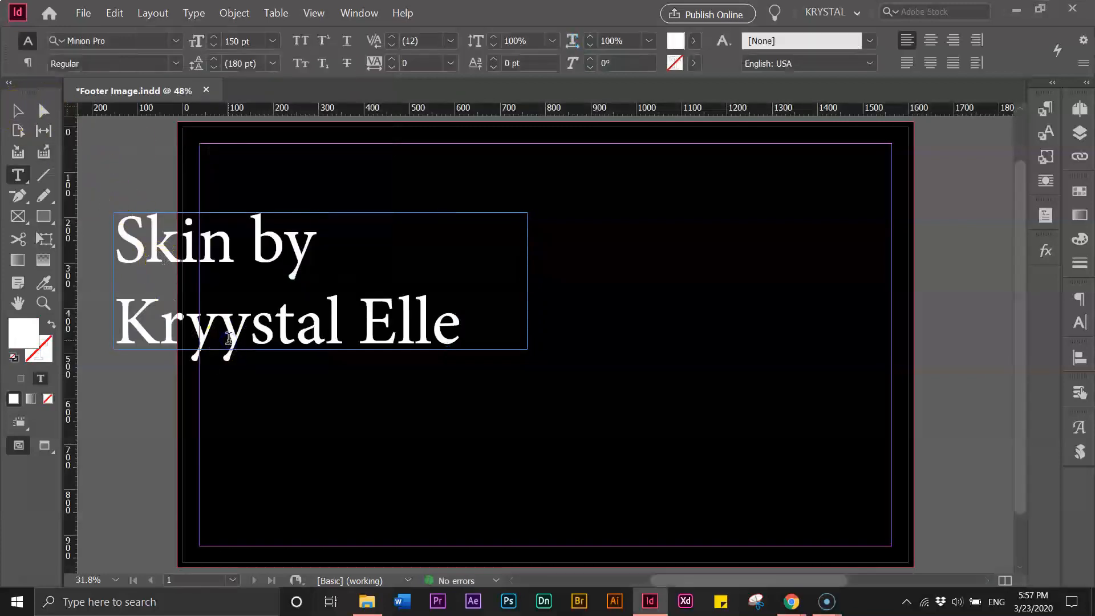
{"action": "key", "text": "BackSpace"}
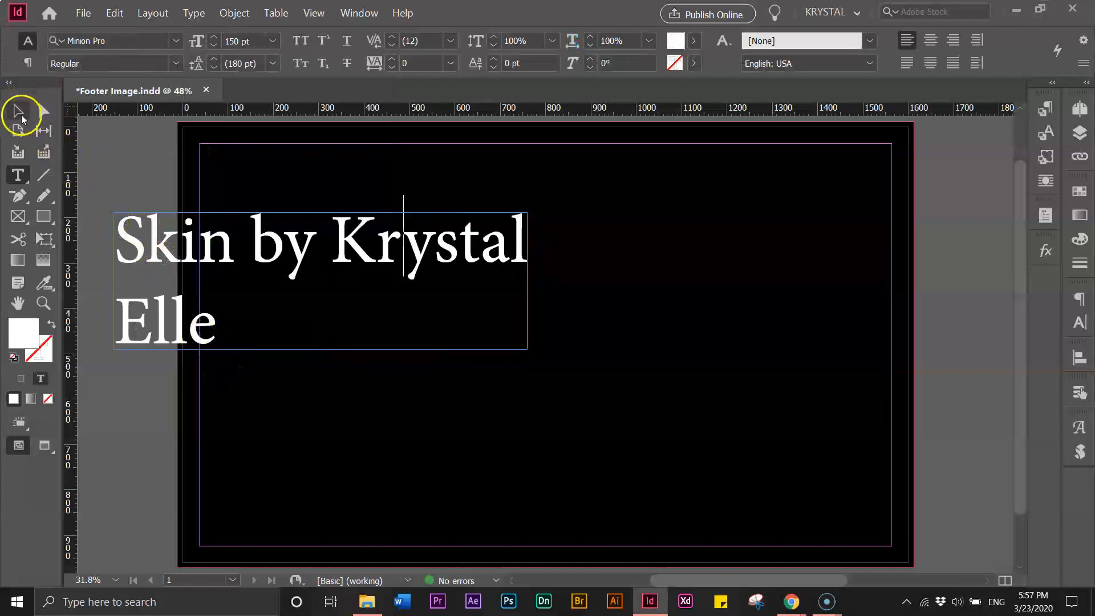
{"action": "left_click", "coordinate": [18, 112]}
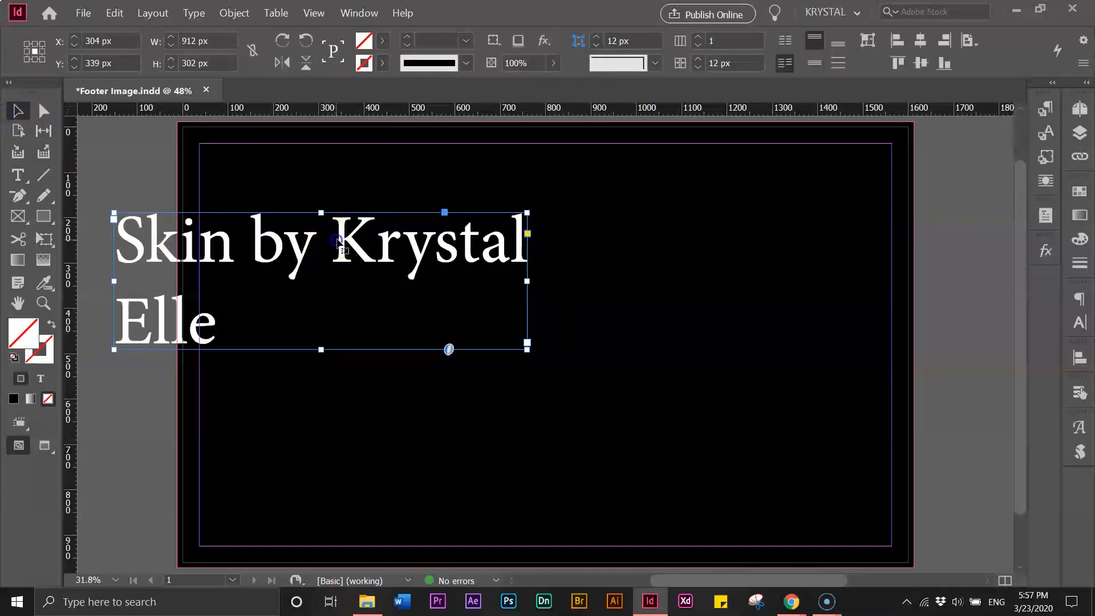
{"action": "double_click", "coordinate": [338, 243]}
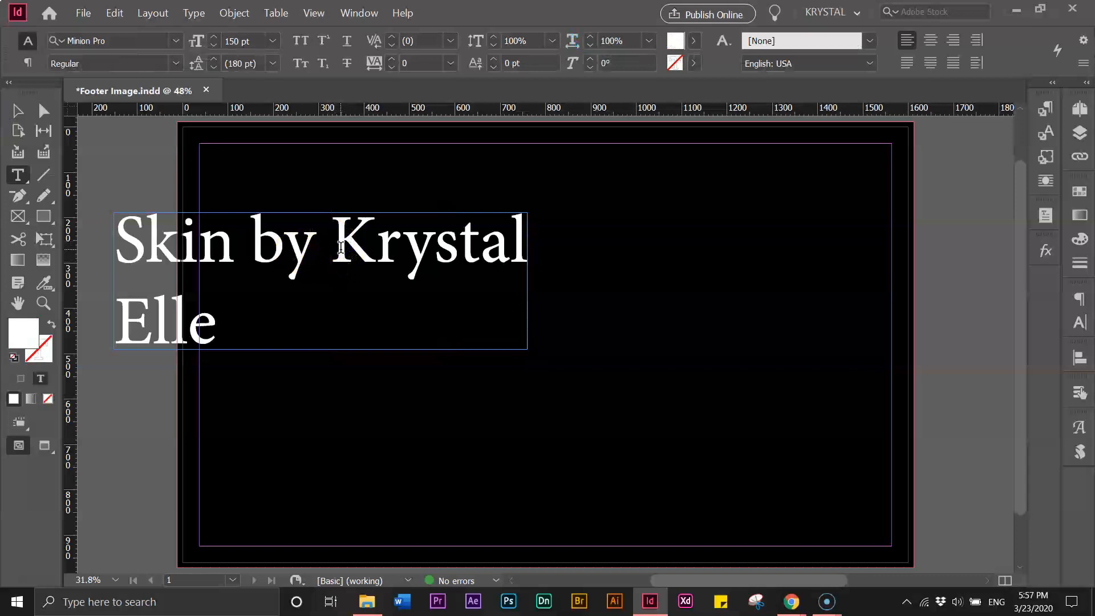
{"action": "key", "text": "Return"}
Cut the name line out, leaving only 'Skin by' in the frame
{"action": "left_click", "coordinate": [432, 327]}
{"action": "left_click_drag", "start_coordinate": [431, 326], "coordinate": [130, 307]}
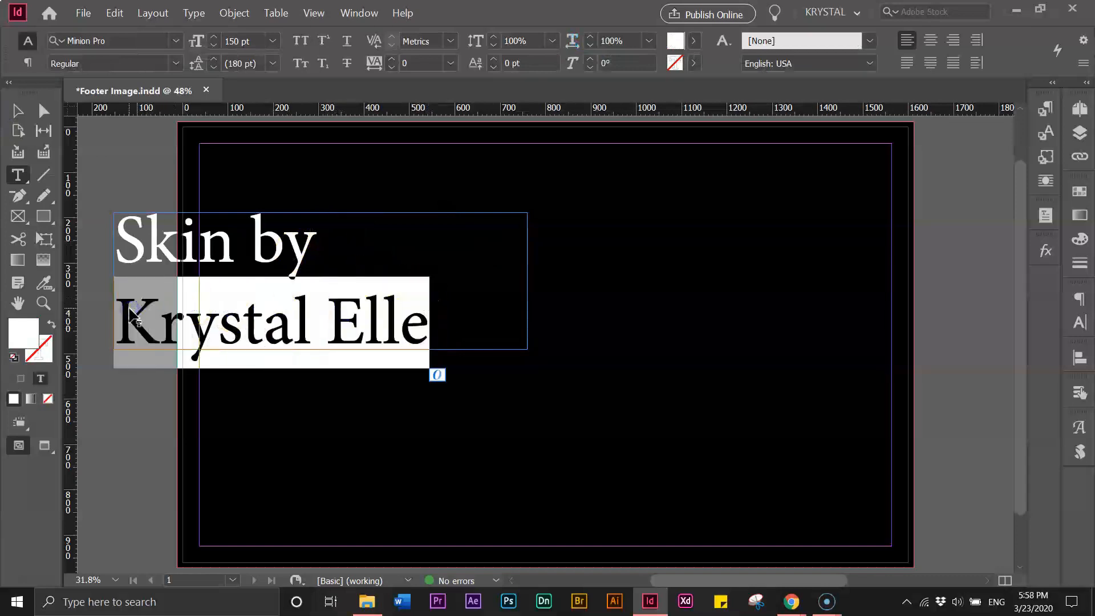
{"action": "key", "text": "ctrl+x"}
{"action": "key", "text": "BackSpace"}
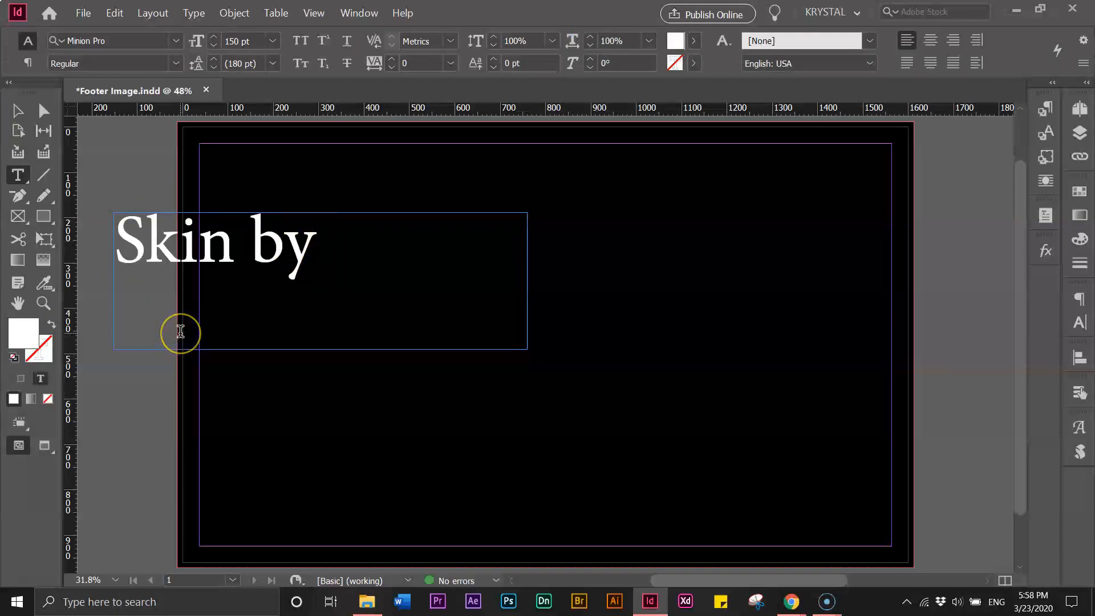
{"action": "left_click", "coordinate": [25, 114]}
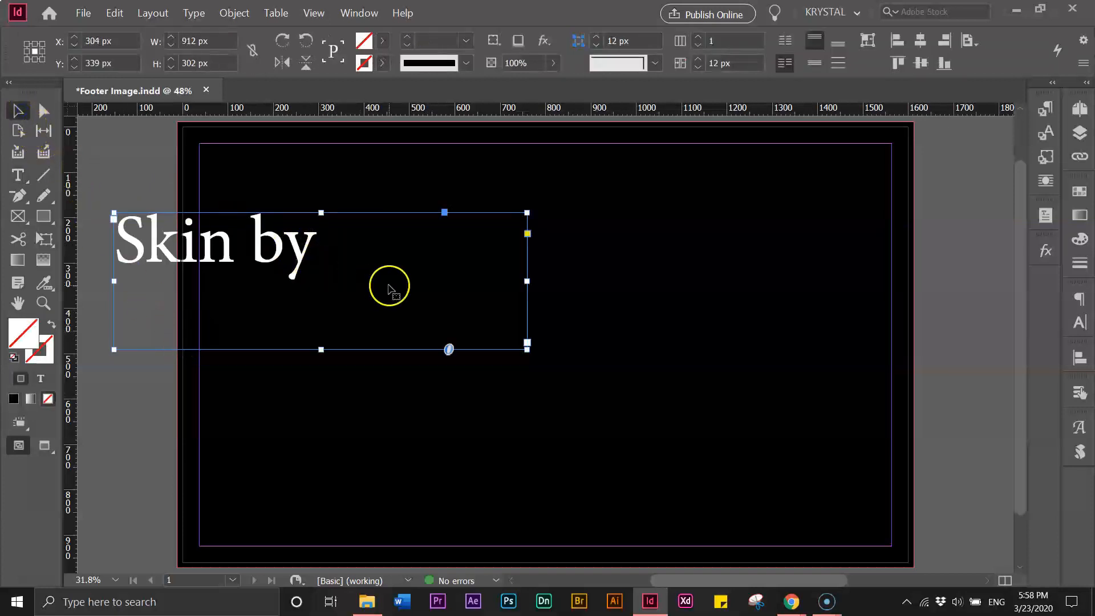
{"action": "double_click", "coordinate": [527, 349]}
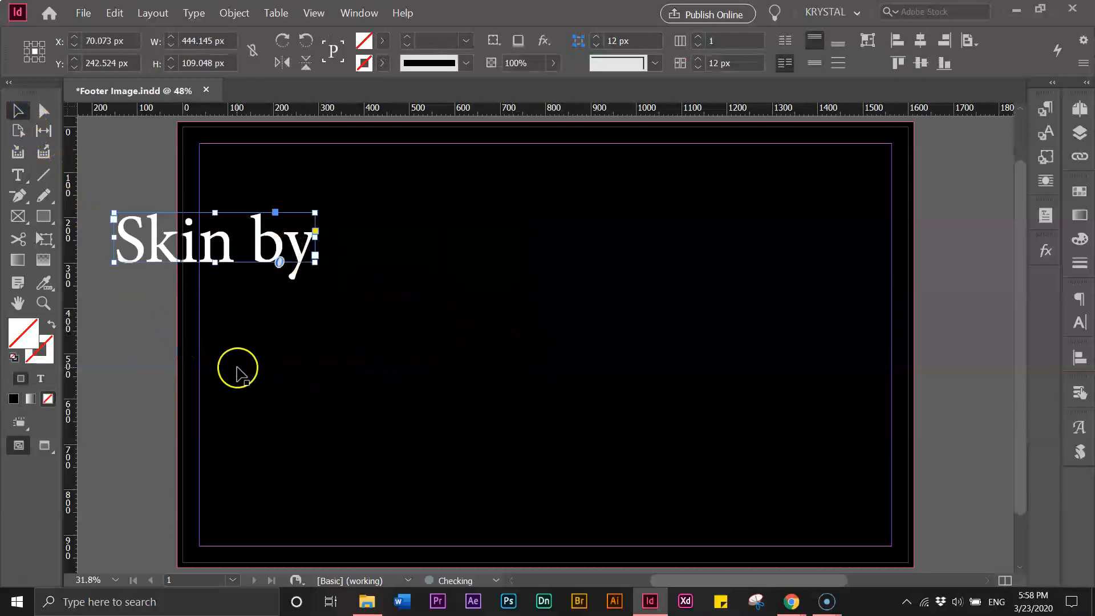
{"action": "left_click", "coordinate": [147, 352]}
{"action": "key", "text": "ctrl+v"}
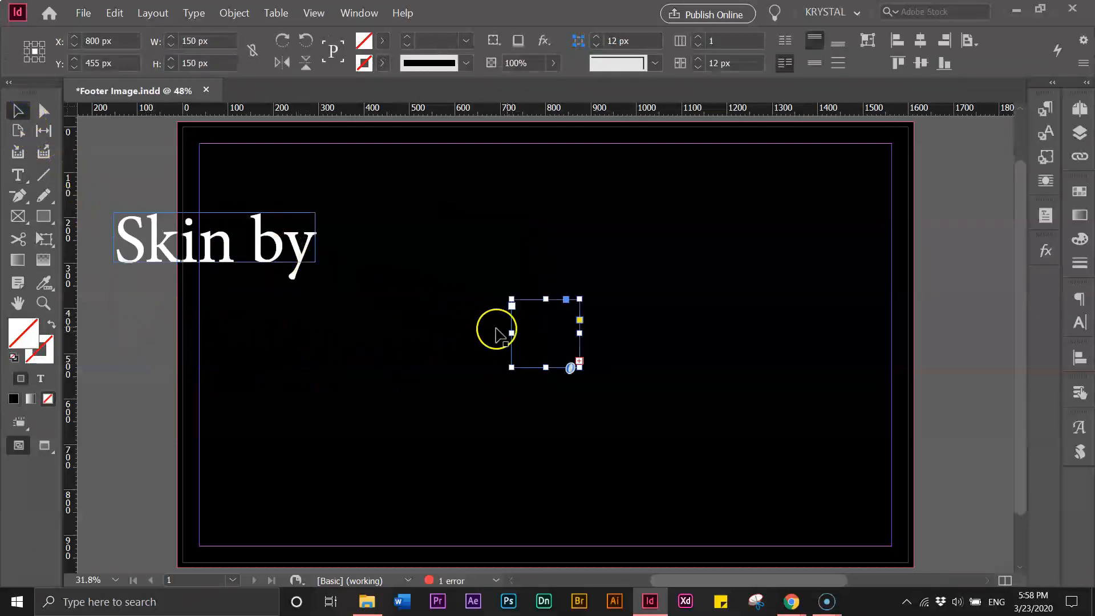
{"action": "double_click", "coordinate": [509, 368]}
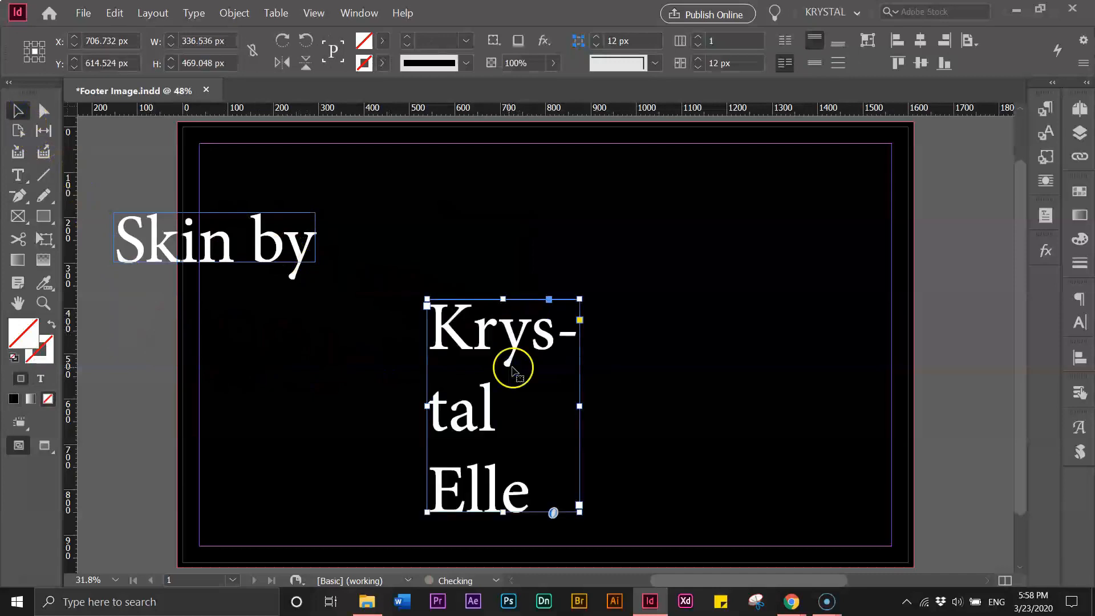
{"action": "left_click_drag", "start_coordinate": [579, 402], "coordinate": [774, 389]}
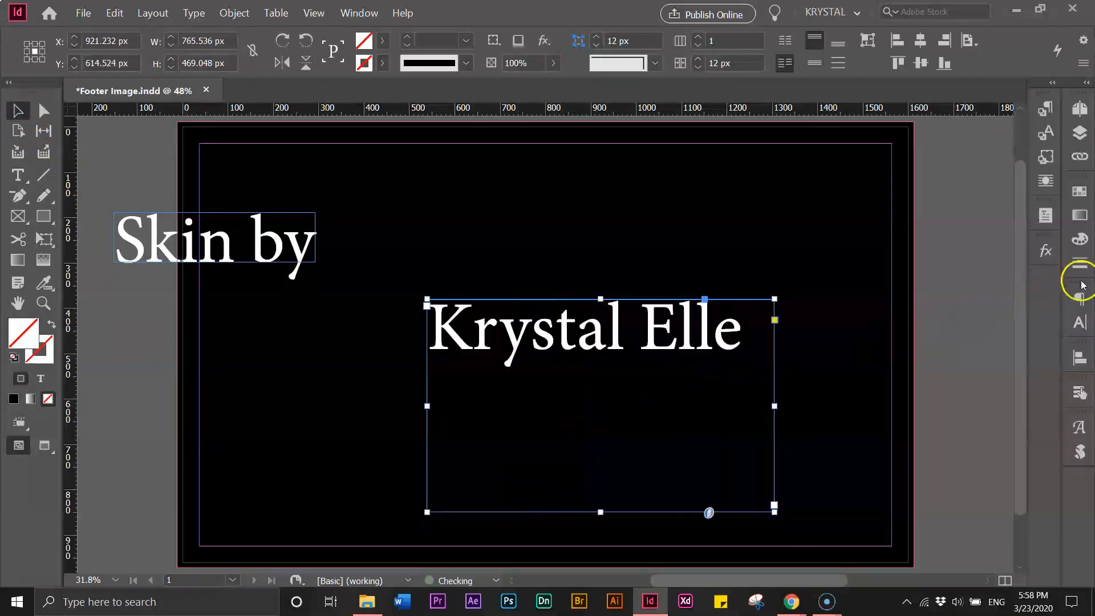
{"action": "left_click", "coordinate": [1080, 298]}
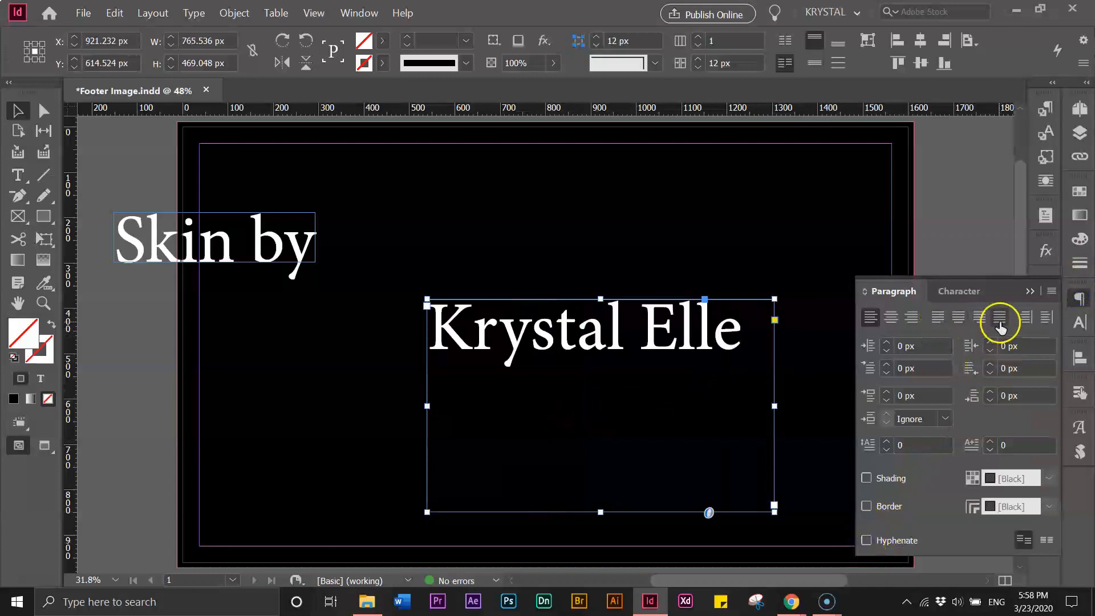
{"action": "left_click", "coordinate": [1030, 291]}
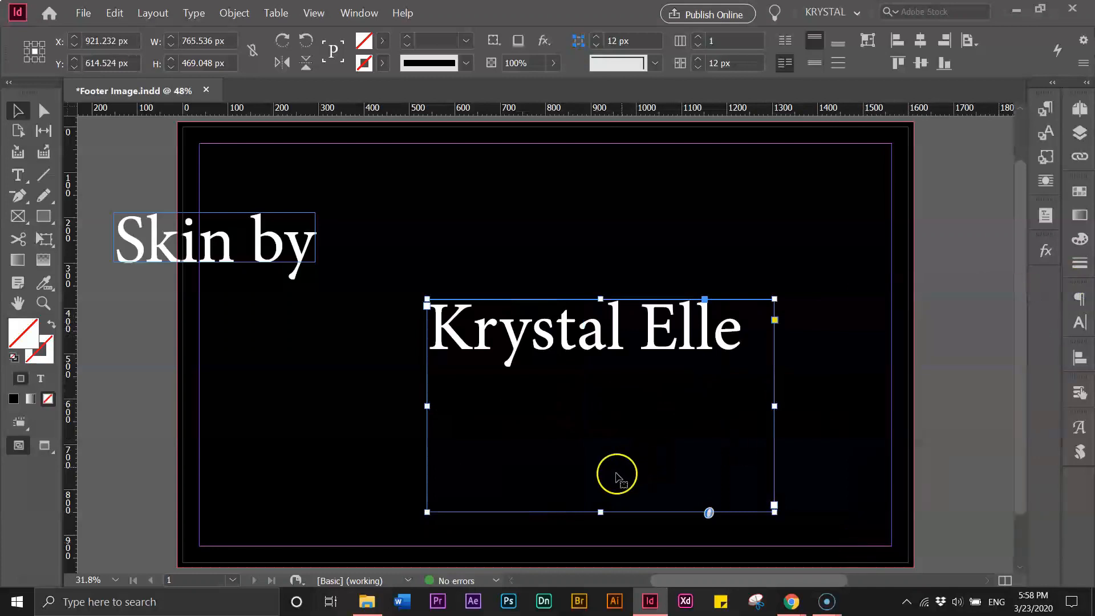
{"action": "double_click", "coordinate": [599, 512]}
{"action": "left_click_drag", "start_coordinate": [501, 342], "coordinate": [380, 394]}
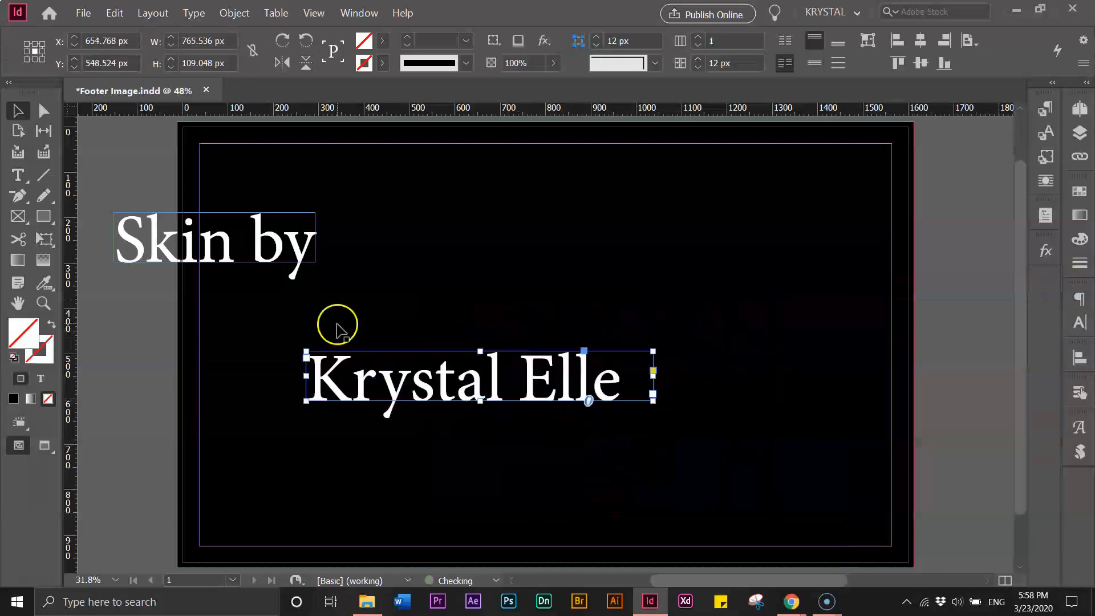
{"action": "left_click_drag", "start_coordinate": [135, 221], "coordinate": [292, 227]}
{"action": "left_click_drag", "start_coordinate": [354, 393], "coordinate": [312, 334]}
{"action": "left_click", "coordinate": [318, 264]}
{"action": "left_click", "coordinate": [321, 335]}
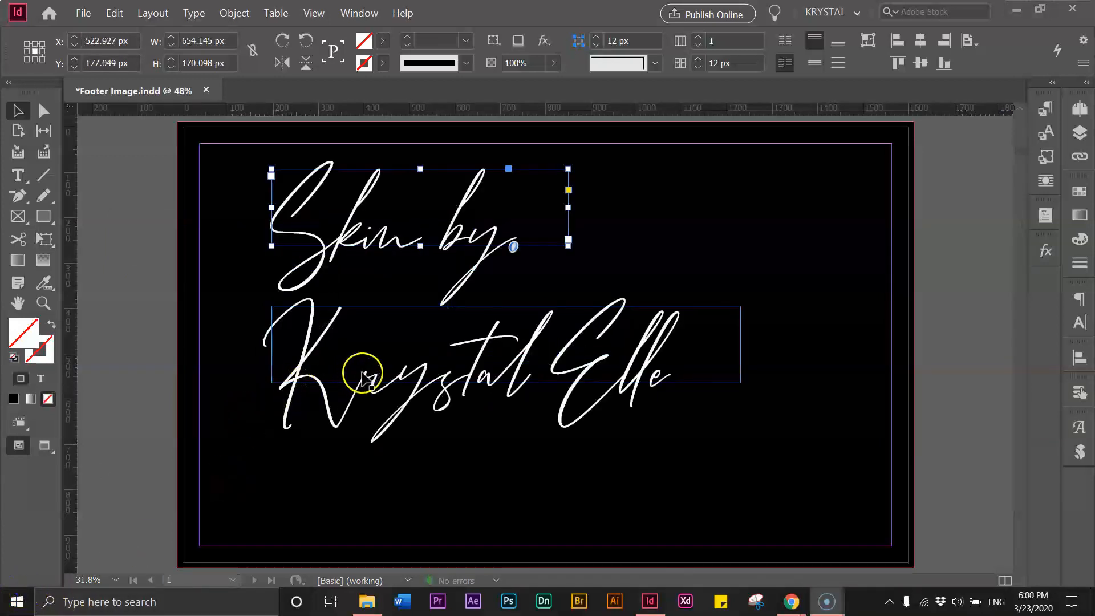
{"action": "double_click", "coordinate": [352, 224]}
{"action": "key", "text": "ctrl+a"}
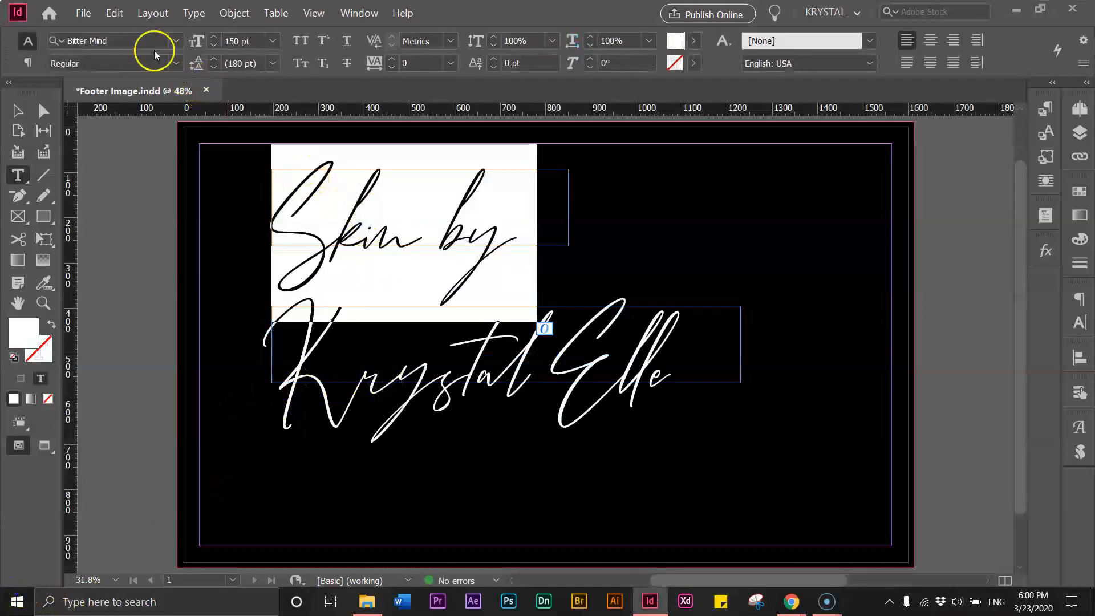
{"action": "left_click", "coordinate": [113, 40]}
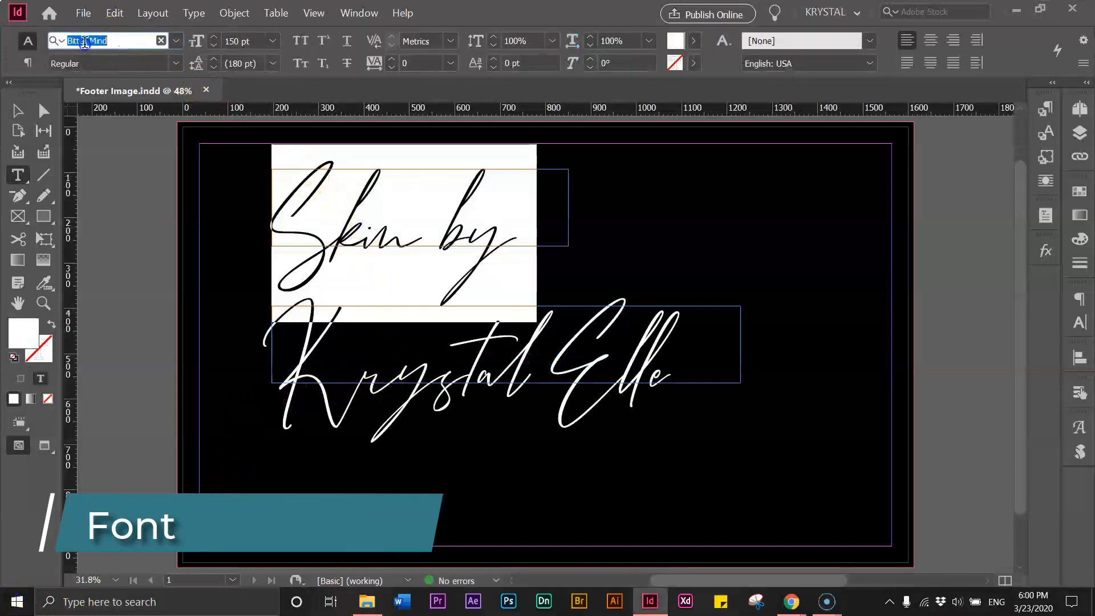
{"action": "left_click", "coordinate": [18, 111]}
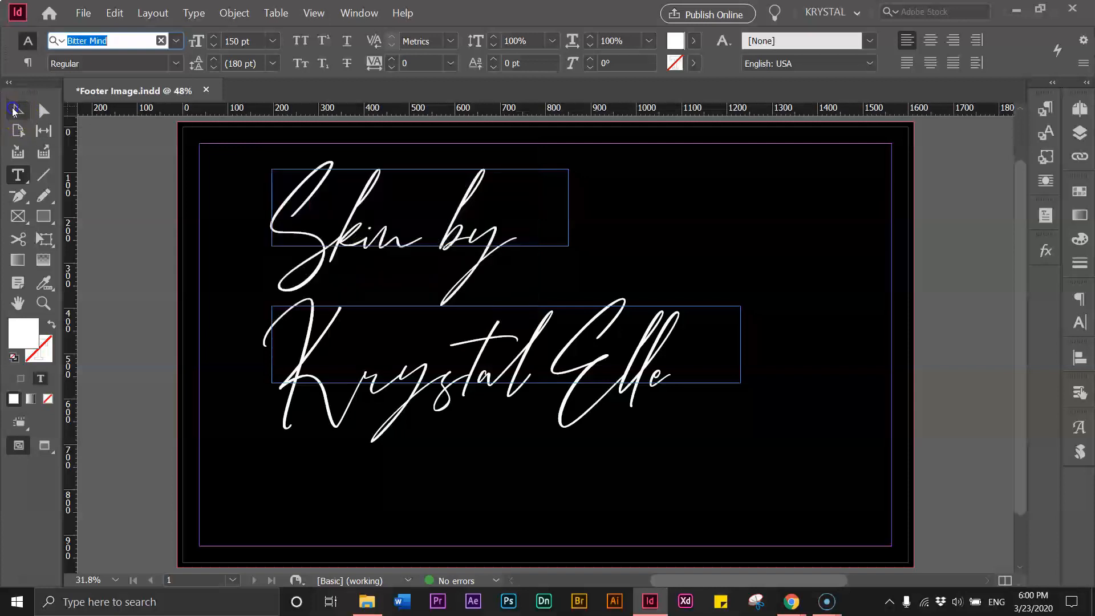
{"action": "left_click", "coordinate": [328, 247]}
Rotate the Skin by and Krystal Elle frames together about 23° upward
{"action": "left_click", "coordinate": [329, 341]}
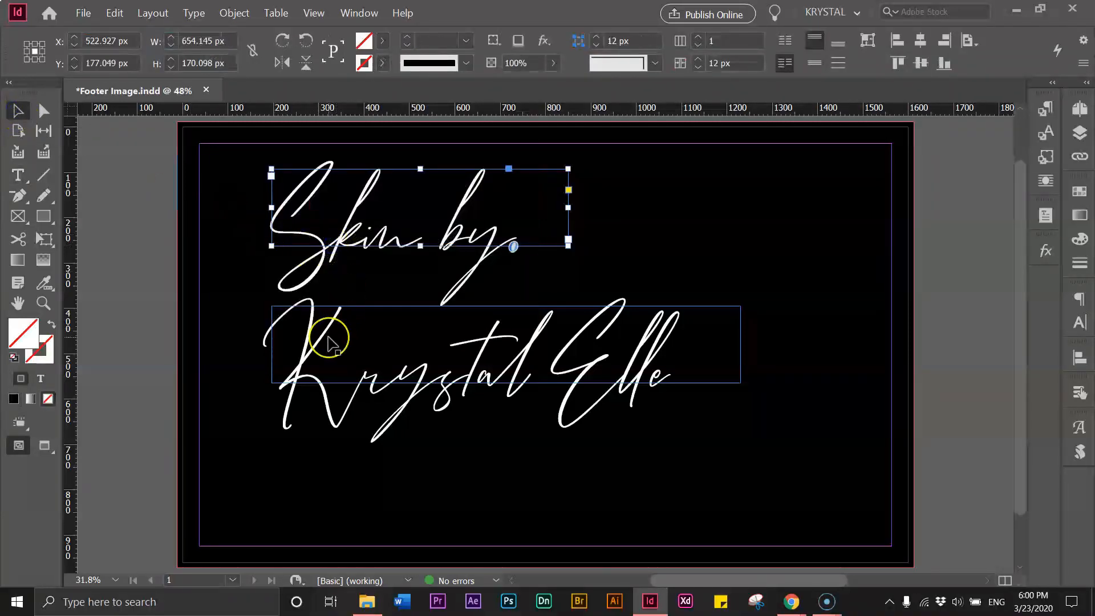
{"action": "left_click", "coordinate": [328, 341], "text": "shift"}
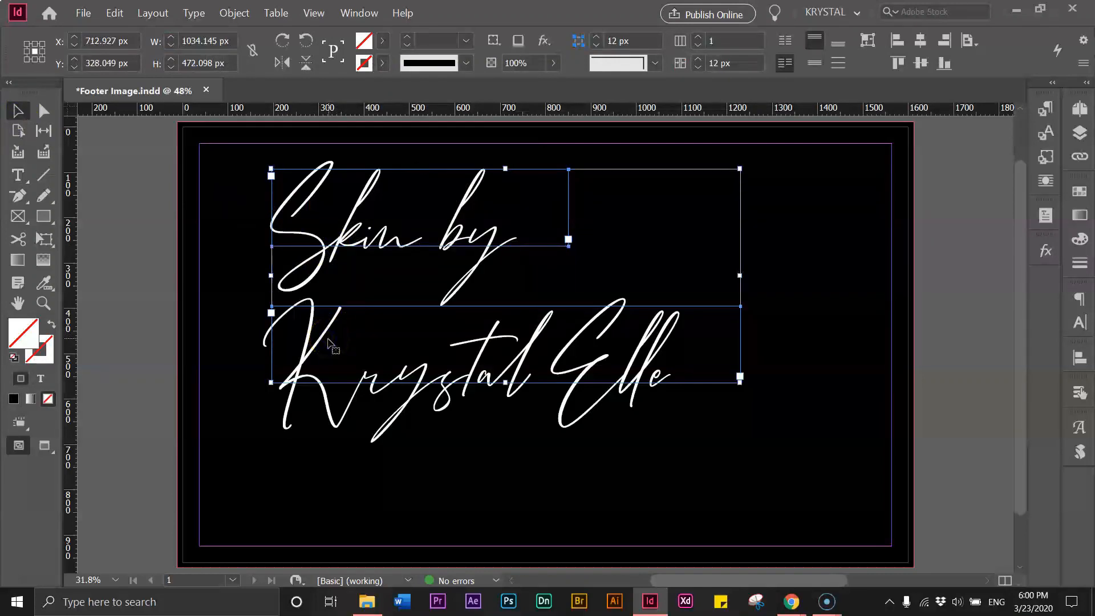
{"action": "left_click_drag", "start_coordinate": [308, 349], "coordinate": [377, 310]}
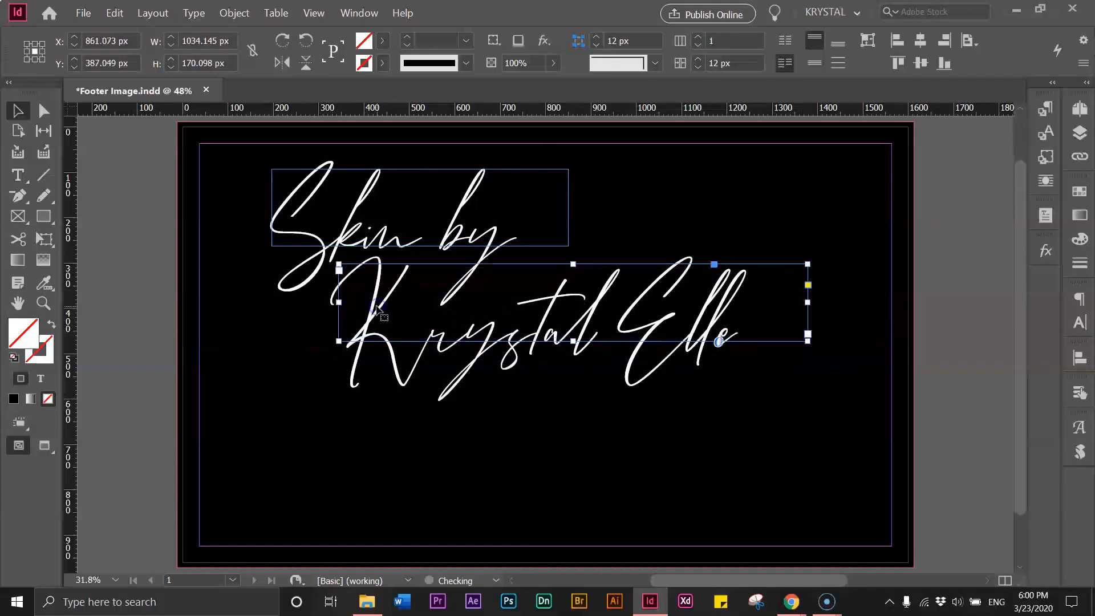
{"action": "left_click", "coordinate": [305, 228]}
{"action": "left_click", "coordinate": [342, 301], "text": "shift"}
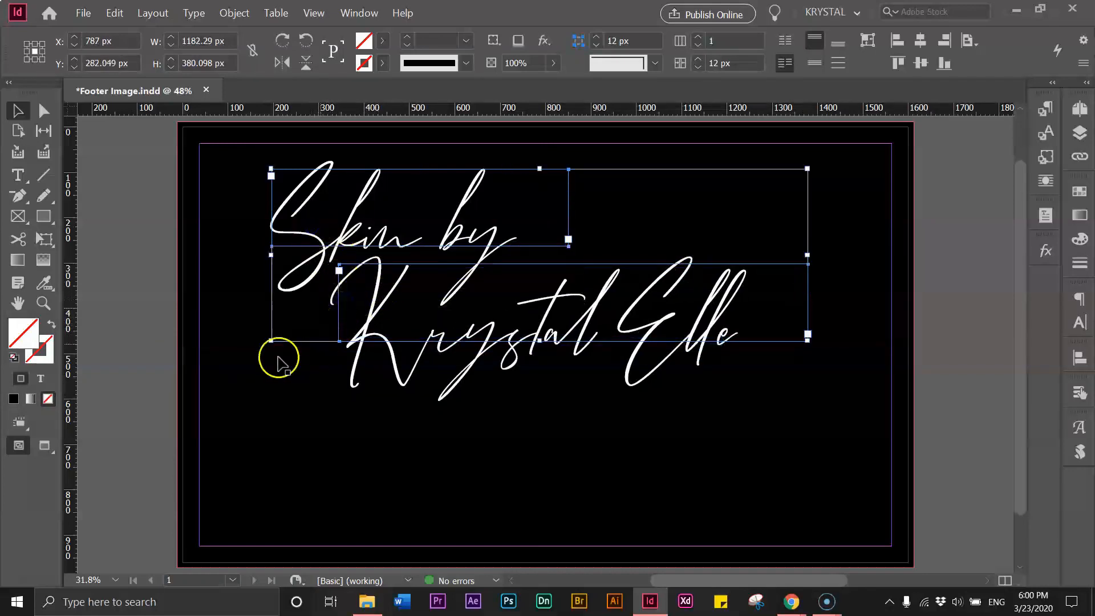
{"action": "left_click_drag", "start_coordinate": [267, 343], "coordinate": [359, 420]}
{"action": "left_click_drag", "start_coordinate": [447, 310], "coordinate": [383, 322]}
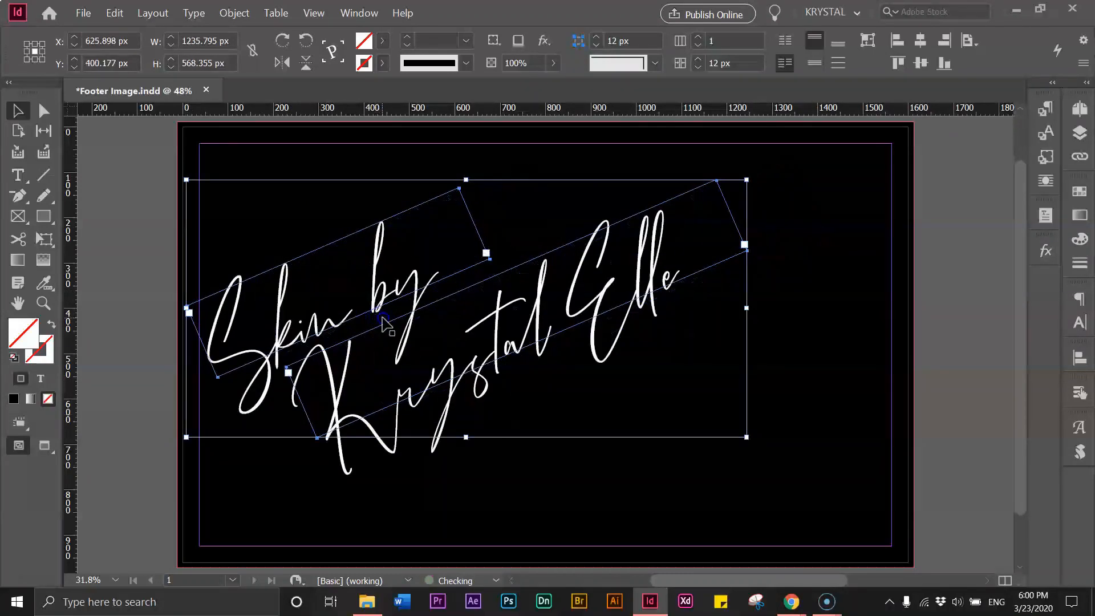
Restore the black background's position and move both script lines toward the upper left
{"action": "left_click", "coordinate": [384, 322]}
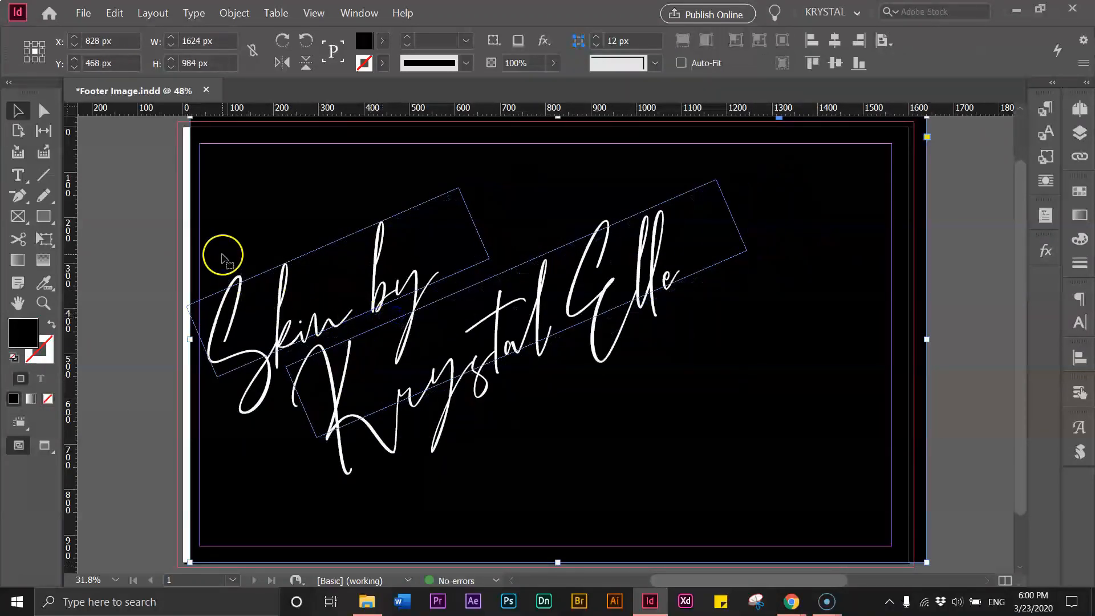
{"action": "left_click_drag", "start_coordinate": [222, 255], "coordinate": [210, 261]}
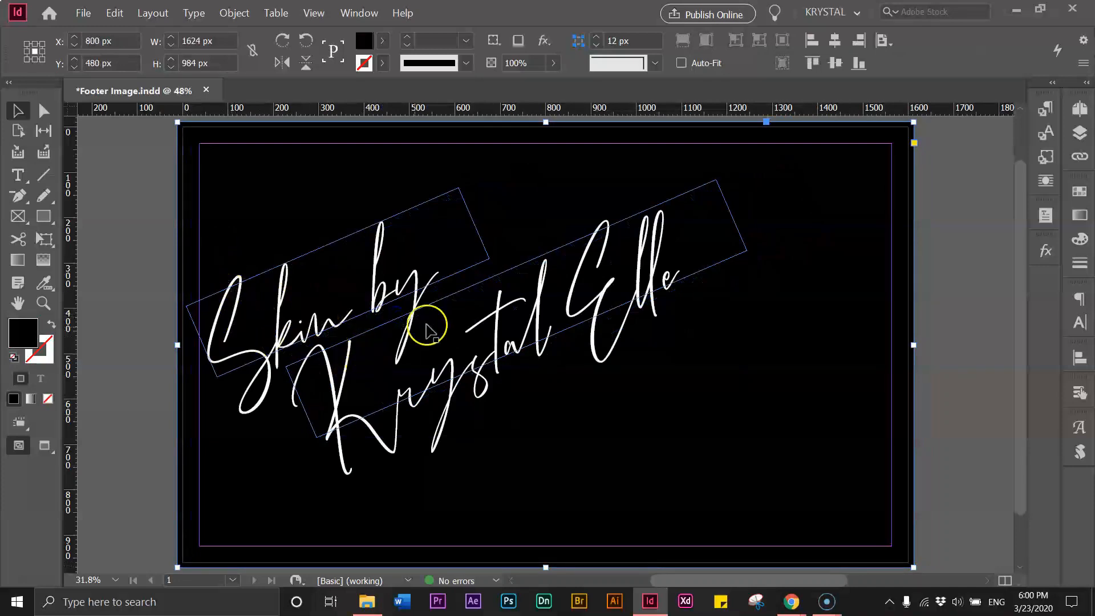
{"action": "left_click", "coordinate": [453, 272]}
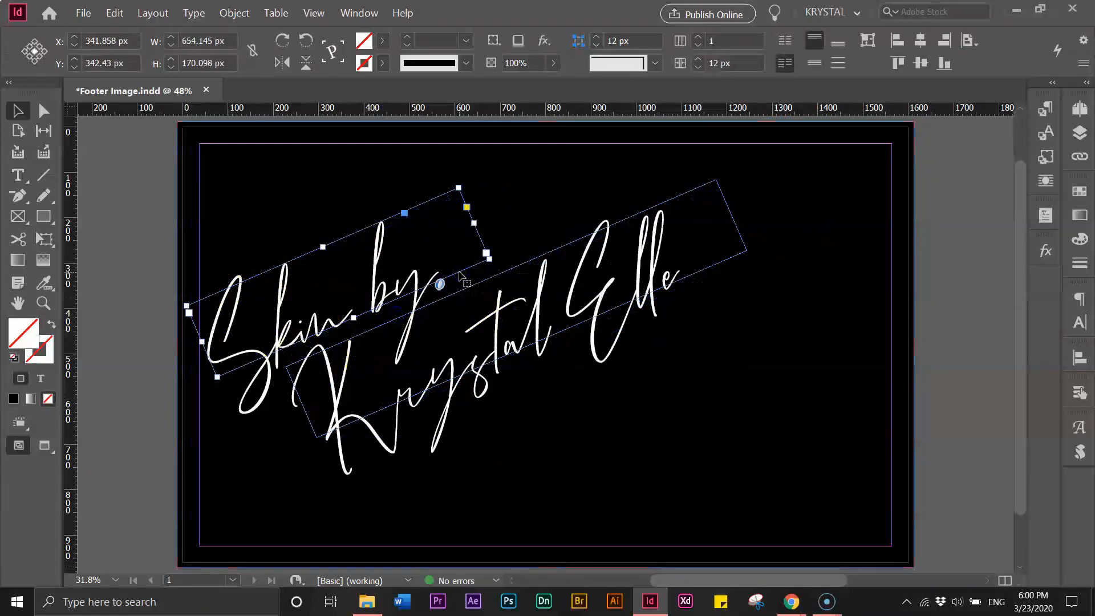
{"action": "left_click", "coordinate": [454, 297], "text": "shift"}
{"action": "left_click_drag", "start_coordinate": [441, 269], "coordinate": [432, 233]}
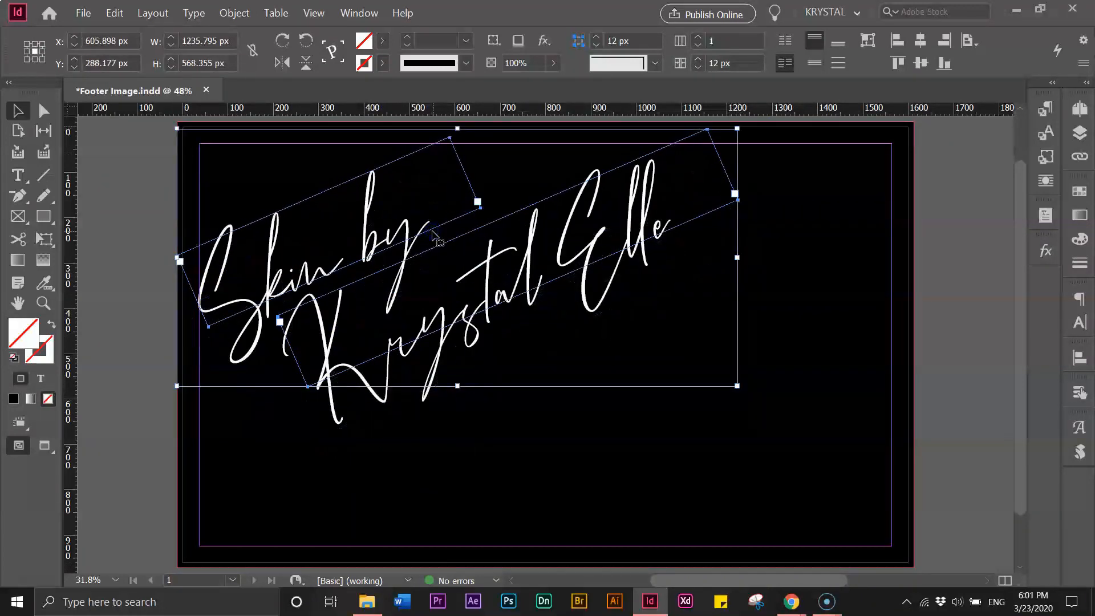
{"action": "left_click_drag", "start_coordinate": [426, 242], "coordinate": [421, 245]}
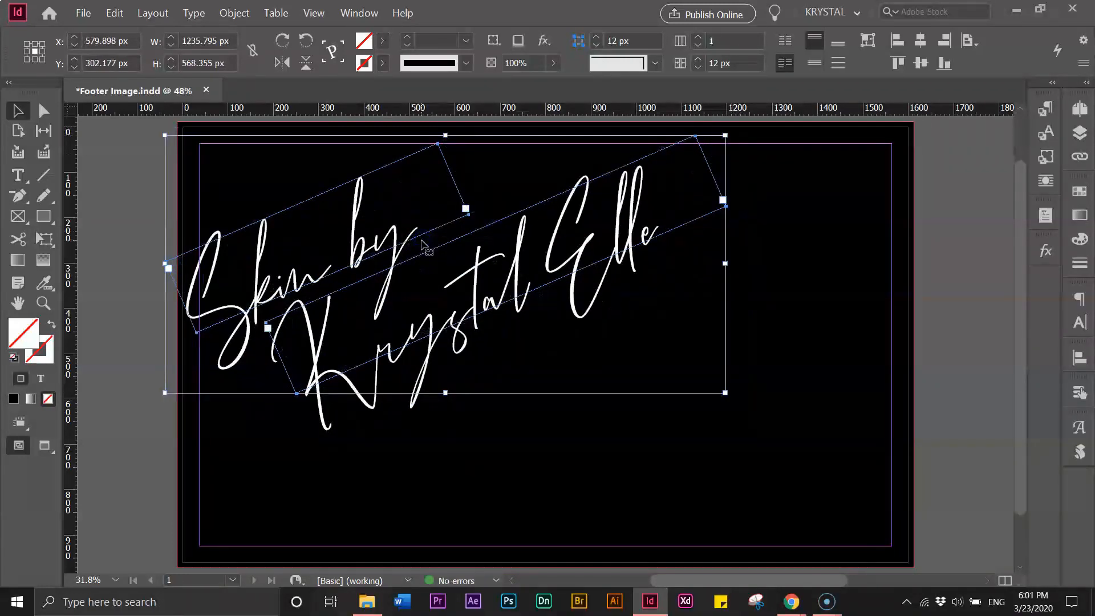
Scale both tilted script frames down to about 1058 px wide and shift them up-left
{"action": "left_click", "coordinate": [594, 445]}
{"action": "left_click", "coordinate": [567, 420]}
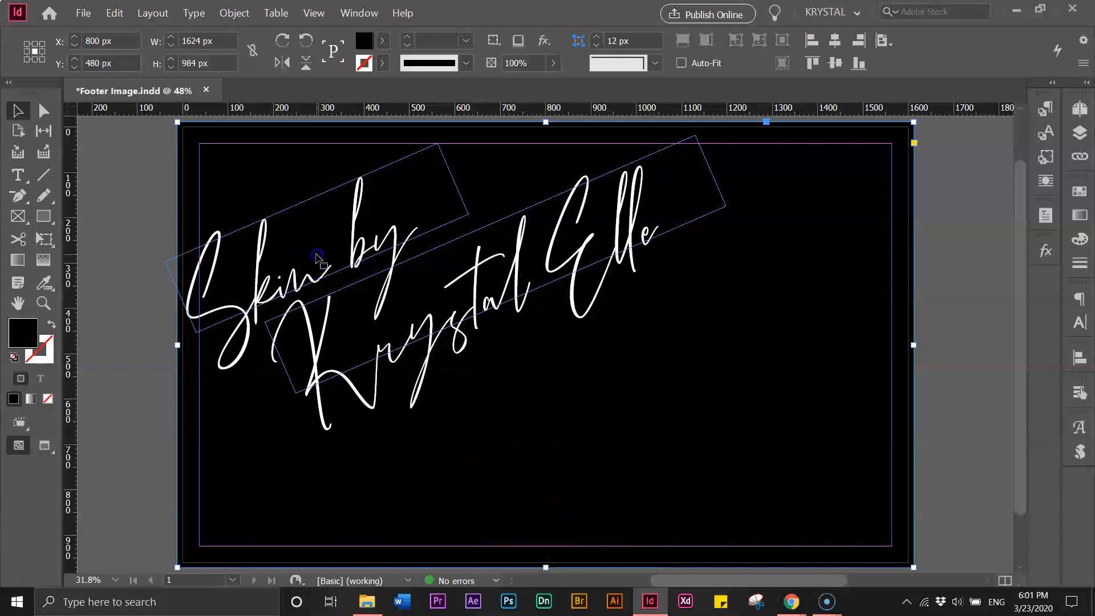
{"action": "left_click", "coordinate": [318, 286]}
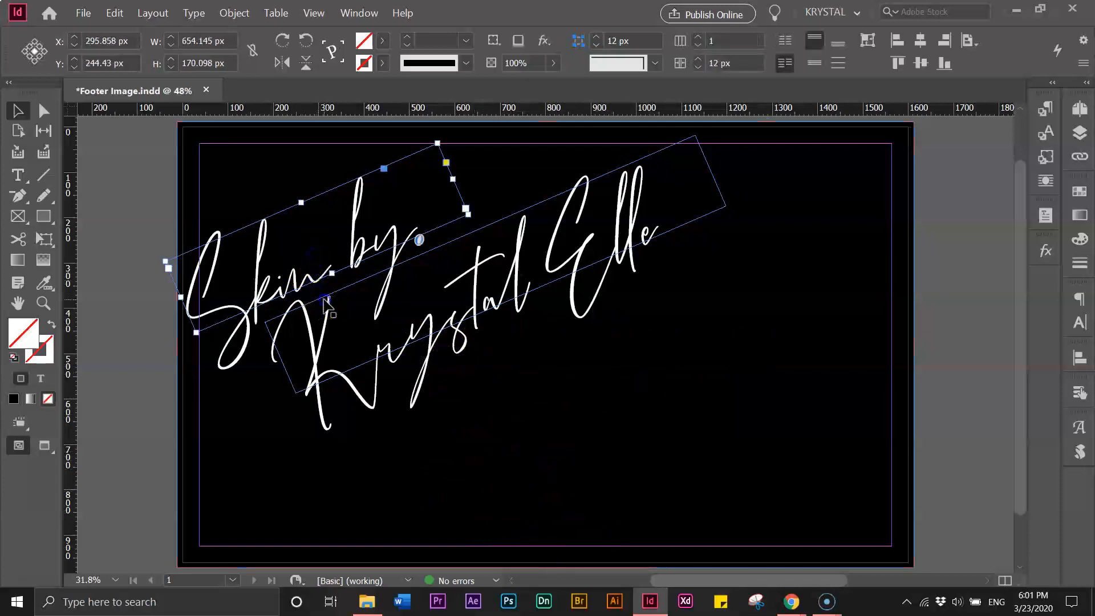
{"action": "left_click", "coordinate": [391, 313], "text": "shift"}
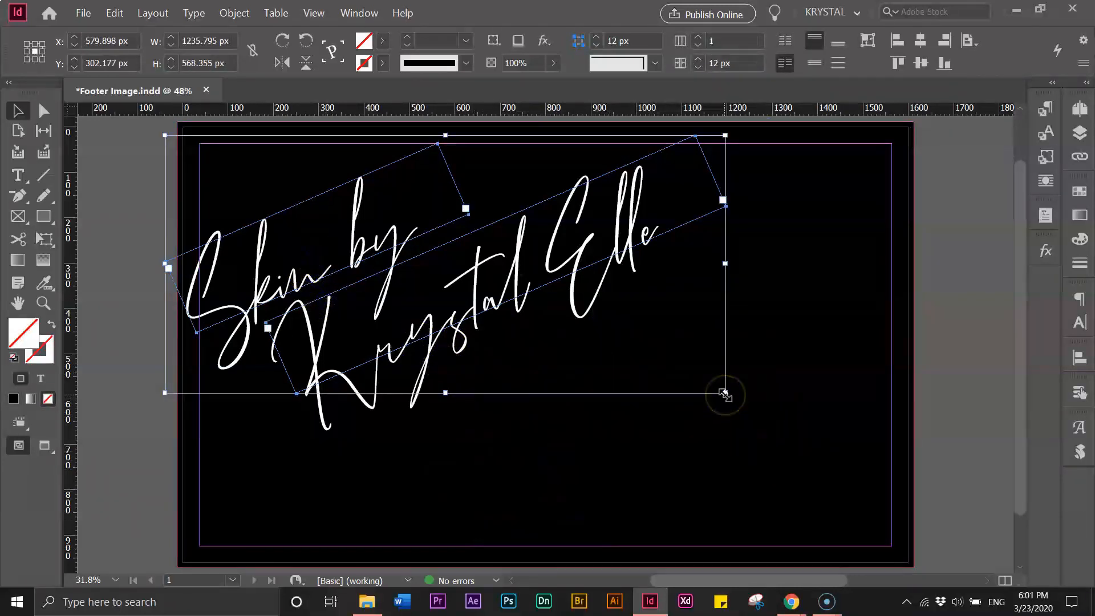
{"action": "left_click_drag", "start_coordinate": [725, 393], "coordinate": [643, 340]}
{"action": "left_click_drag", "start_coordinate": [368, 263], "coordinate": [382, 273]}
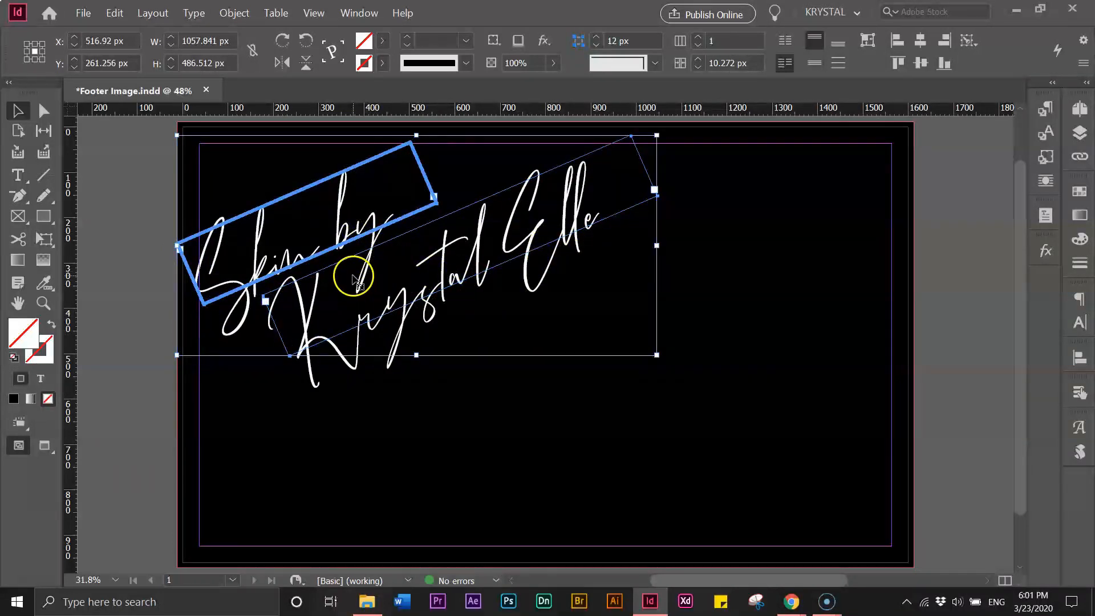
{"action": "left_click", "coordinate": [580, 315]}
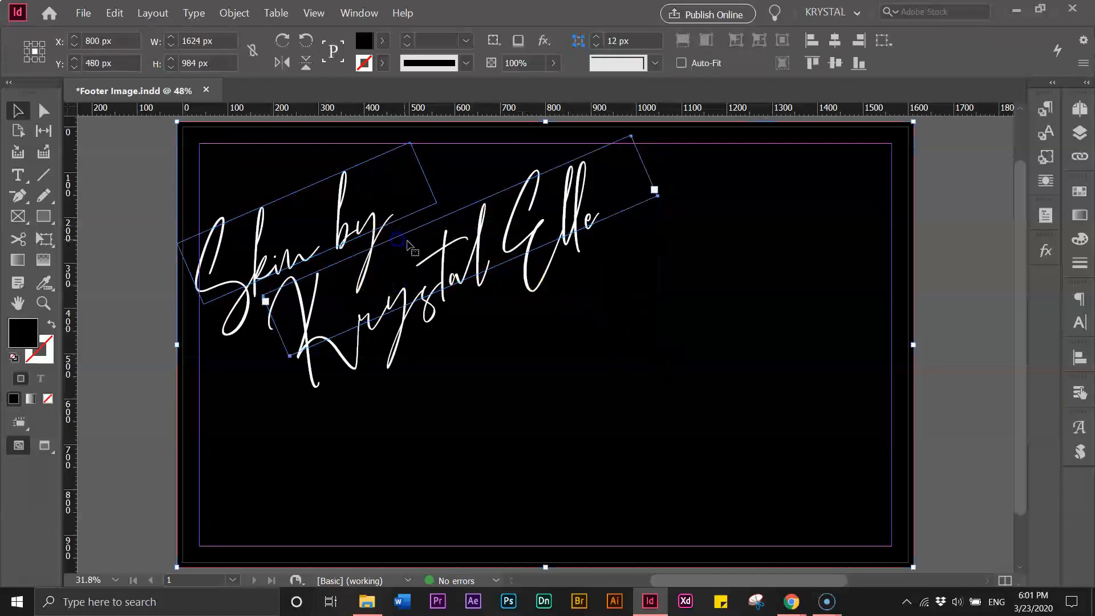
{"action": "left_click", "coordinate": [407, 242], "text": "shift"}
{"action": "left_click", "coordinate": [190, 237]}
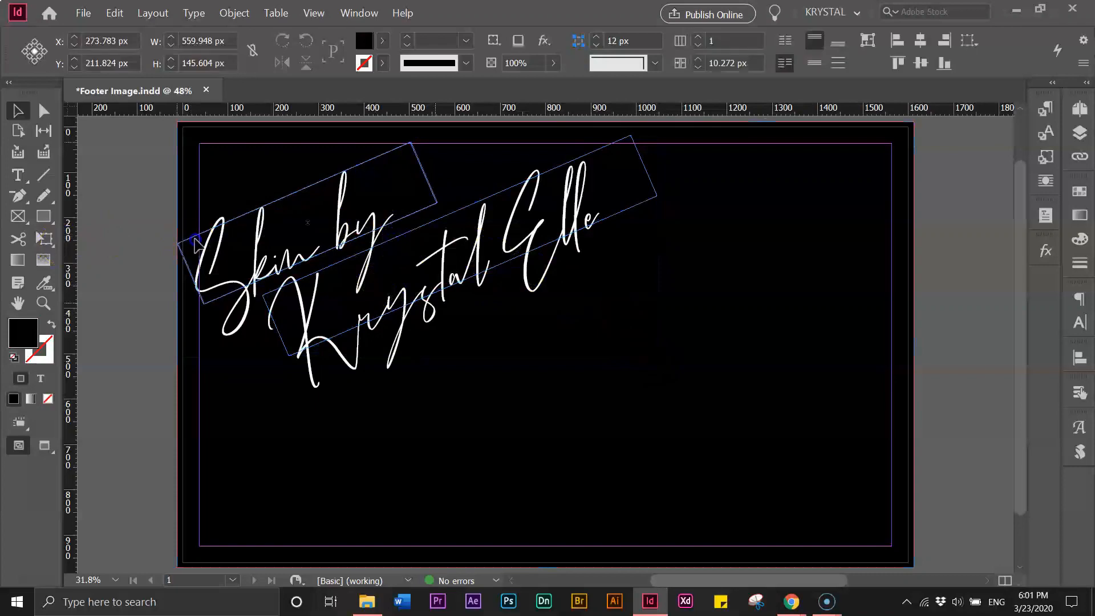
Reduce the lettering's tilt by about 1.75° and nudge it up to Y ≈ 219 px
{"action": "left_click", "coordinate": [342, 268]}
{"action": "left_click", "coordinate": [342, 268], "text": "shift"}
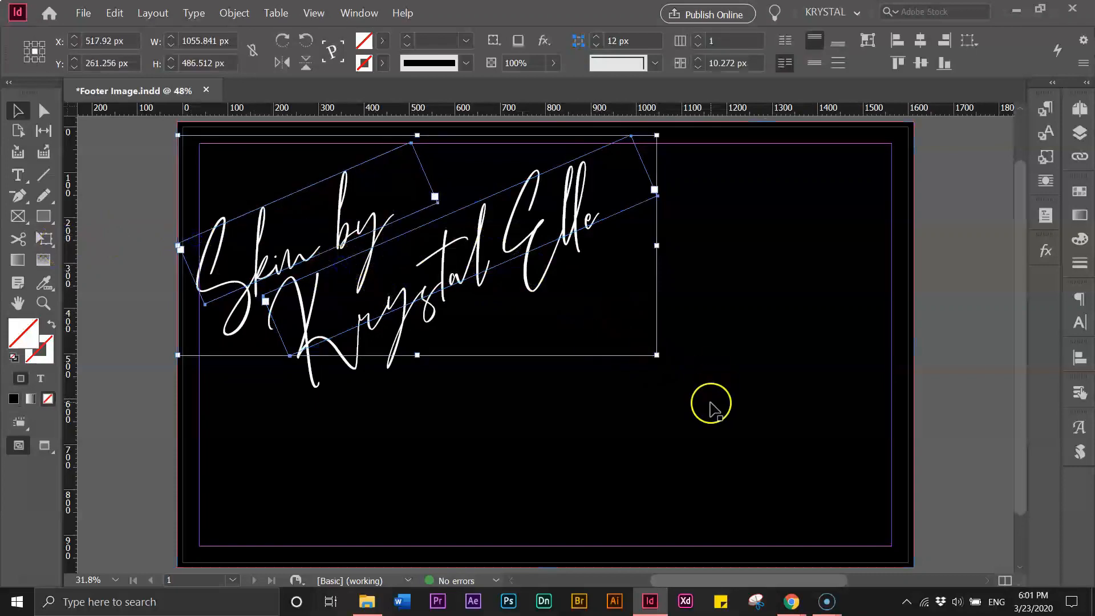
{"action": "left_click_drag", "start_coordinate": [667, 359], "coordinate": [628, 387]}
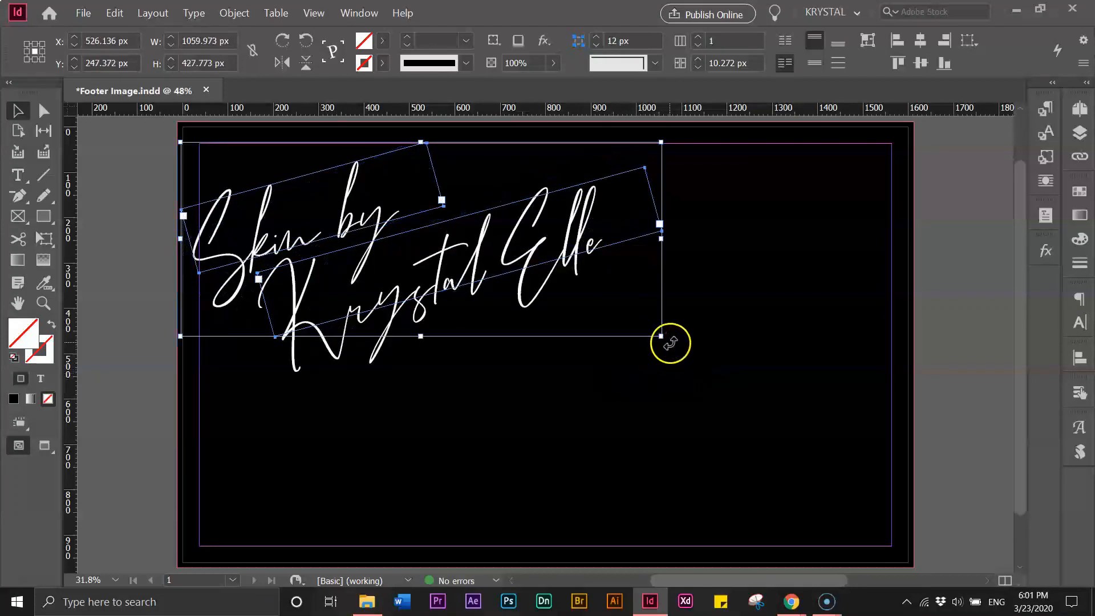
{"action": "left_click_drag", "start_coordinate": [670, 350], "coordinate": [668, 360]}
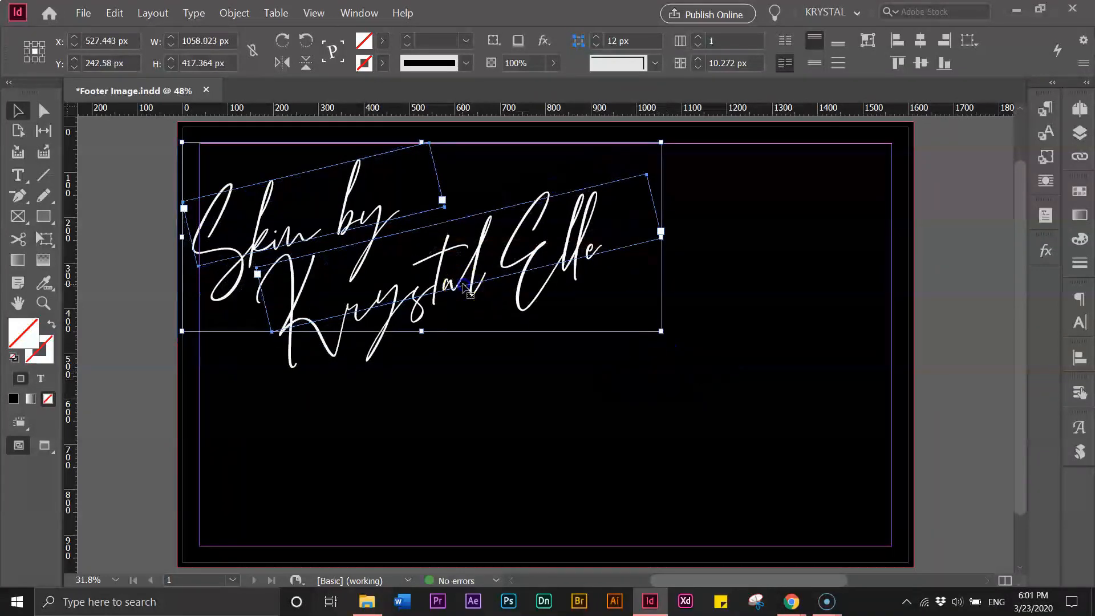
{"action": "left_click_drag", "start_coordinate": [463, 284], "coordinate": [461, 283]}
{"action": "key", "text": "Up"}
{"action": "key", "text": "Up"}
{"action": "key", "text": "Up"}
{"action": "key", "text": "Up"}
{"action": "key", "text": "Up"}
{"action": "key", "text": "Up"}
{"action": "key", "text": "Up"}
{"action": "key", "text": "Up"}
{"action": "key", "text": "Up"}
{"action": "key", "text": "Up"}
{"action": "key", "text": "Up"}
{"action": "key", "text": "Up"}
{"action": "key", "text": "Up"}
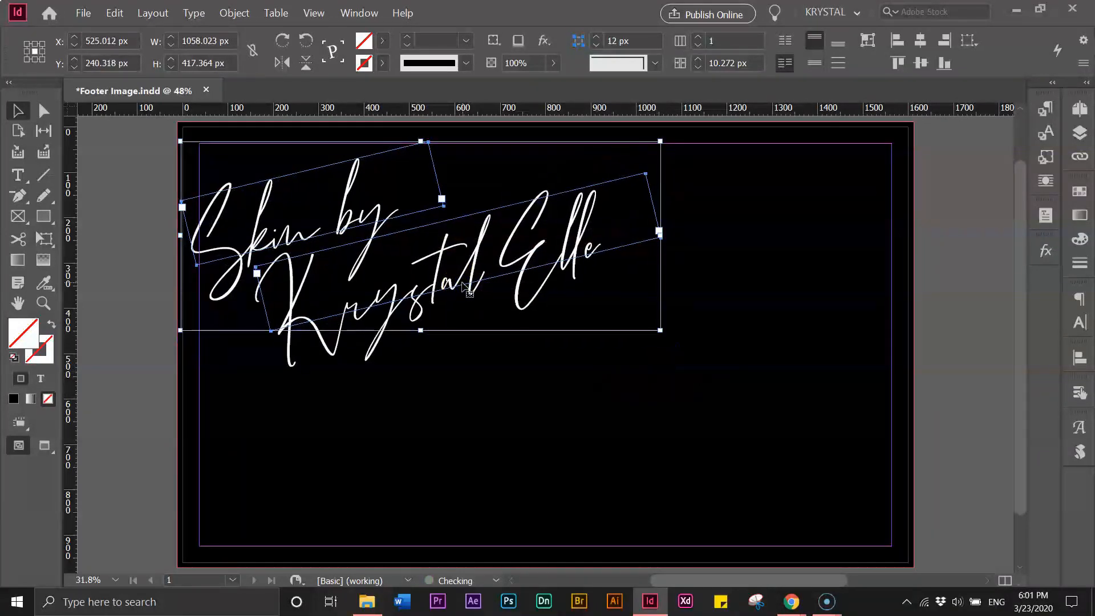
{"action": "key", "text": "Right"}
{"action": "key", "text": "Right"}
{"action": "key", "text": "Right"}
{"action": "key", "text": "Up"}
{"action": "key", "text": "Up"}
{"action": "key", "text": "Up"}
{"action": "key", "text": "Up"}
{"action": "key", "text": "Up"}
{"action": "key", "text": "Up"}
{"action": "key", "text": "Up"}
{"action": "key", "text": "Up"}
{"action": "key", "text": "Up"}
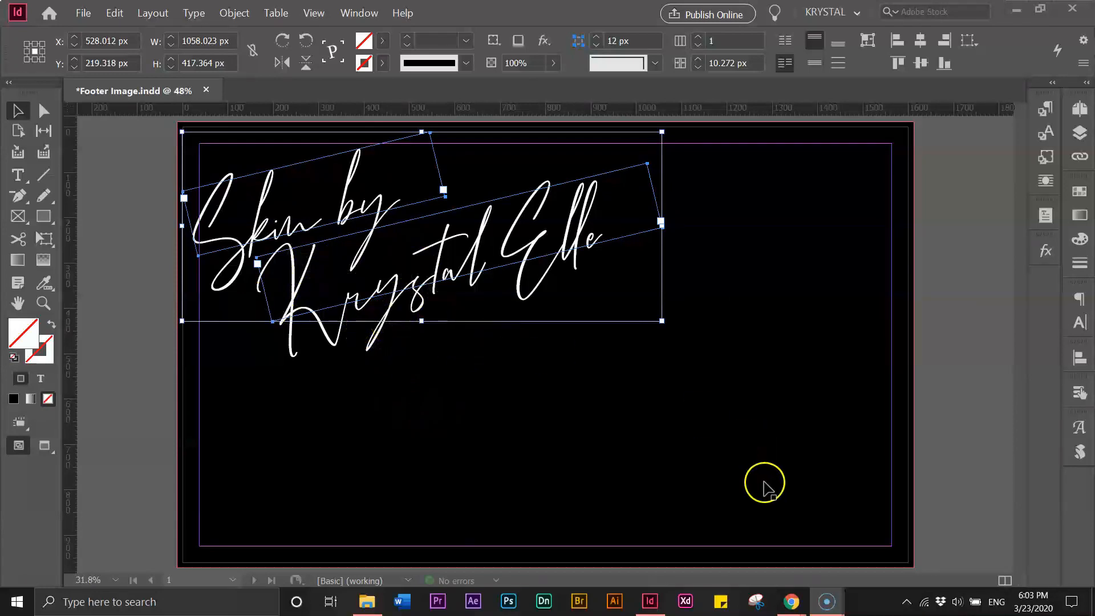
{"action": "mouse_move", "coordinate": [787, 599]}
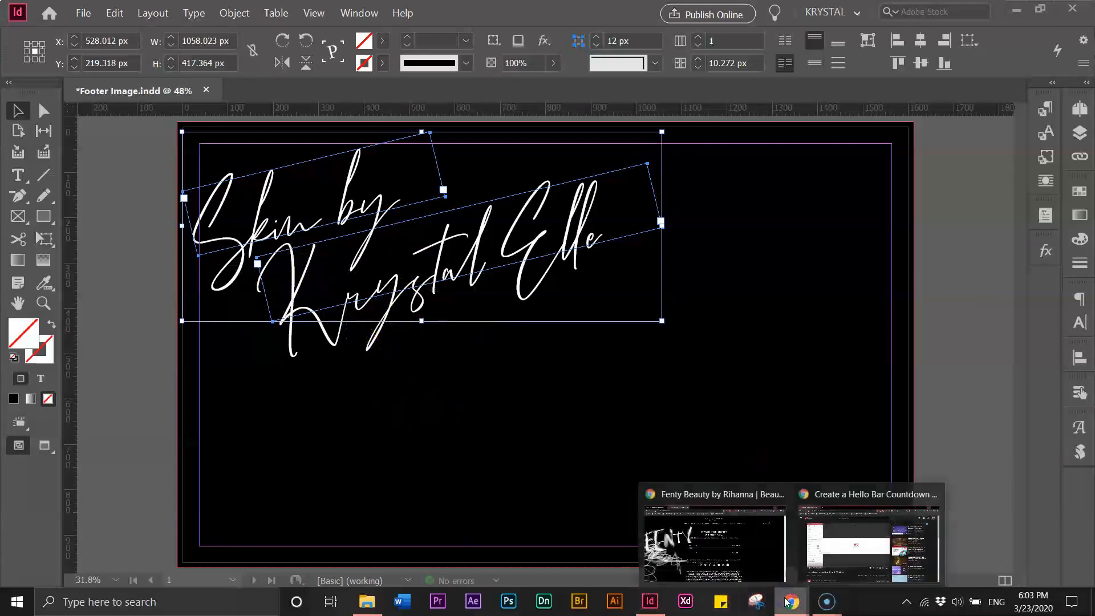
{"action": "left_click", "coordinate": [781, 570]}
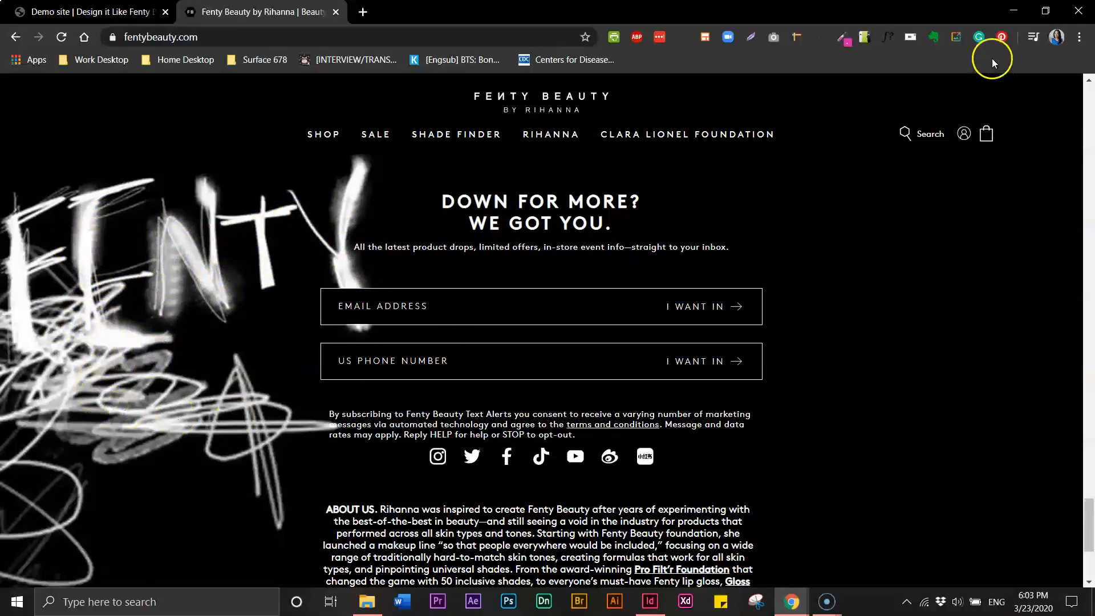
{"action": "left_click", "coordinate": [1013, 13]}
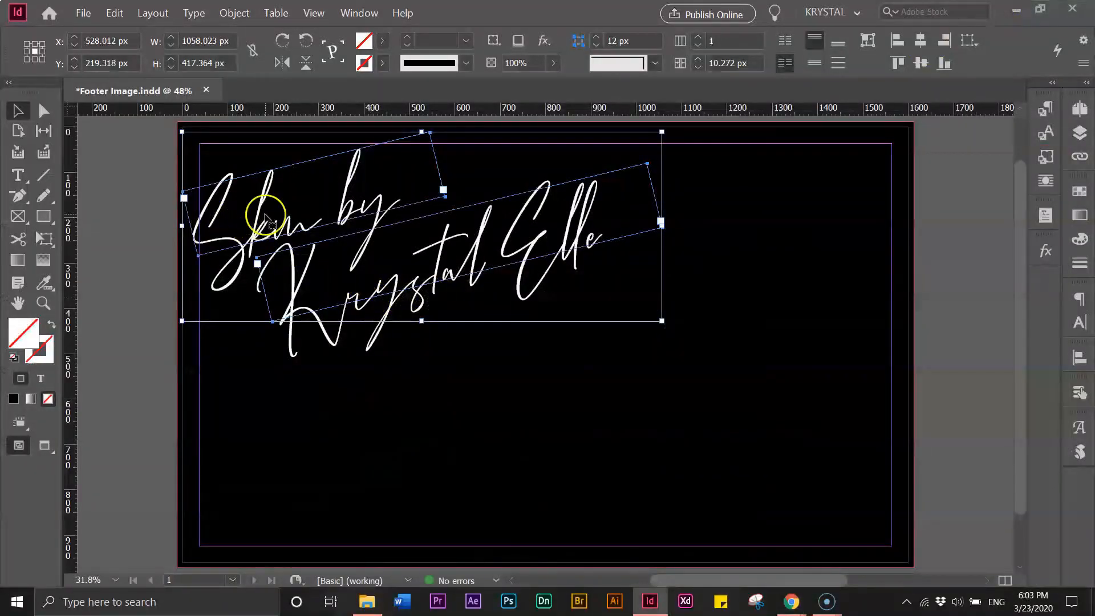
Add an Outer Glow effect to the lettering with a 20 px size
{"action": "left_click", "coordinate": [541, 43]}
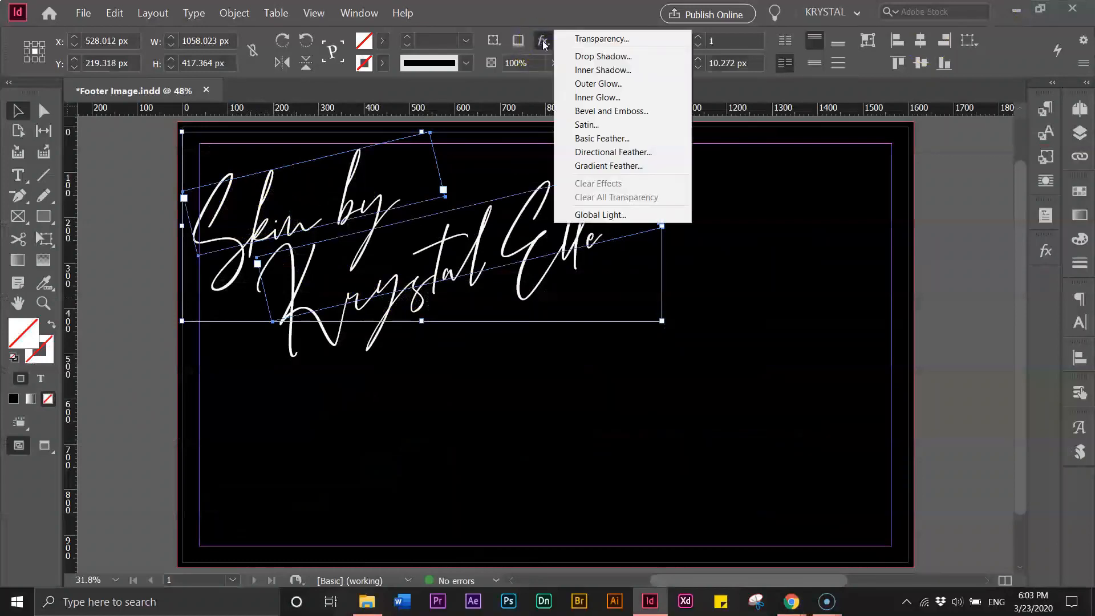
{"action": "left_click", "coordinate": [599, 84]}
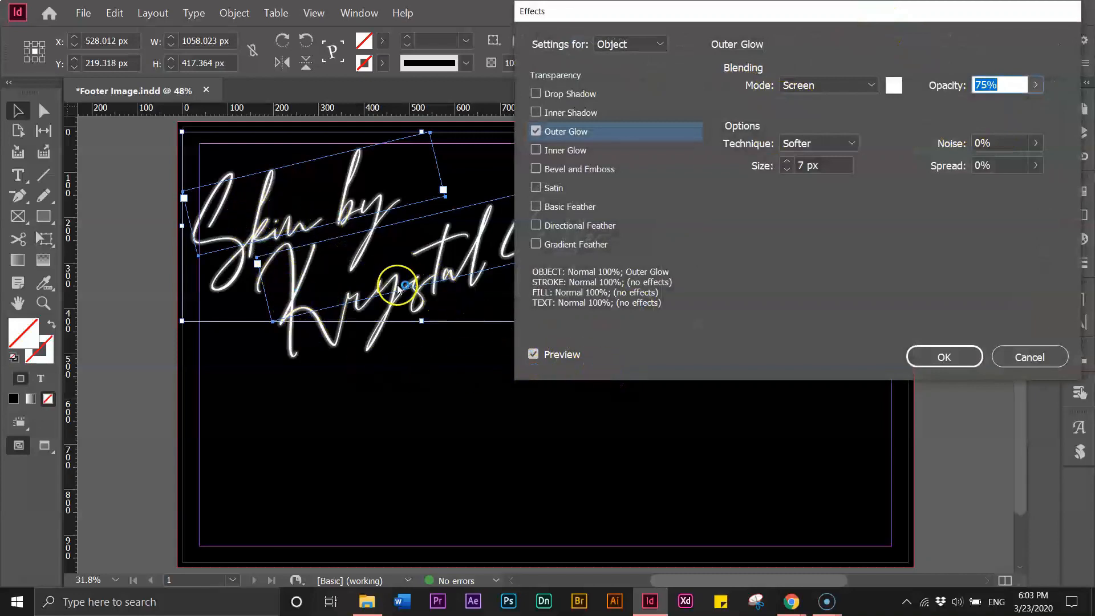
{"action": "left_click", "coordinate": [532, 355]}
{"action": "left_click", "coordinate": [534, 355]}
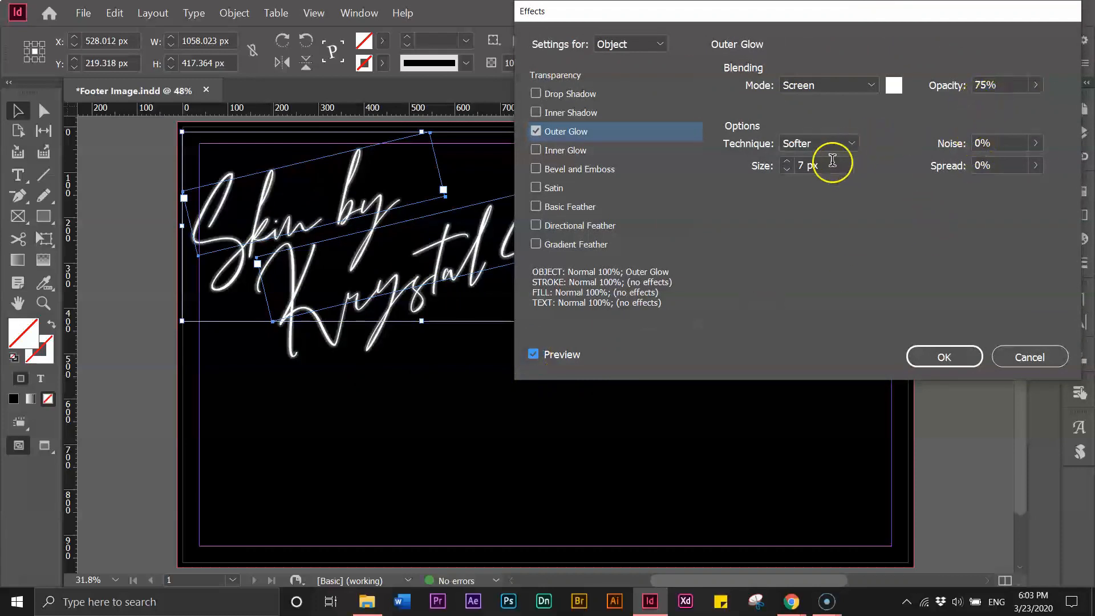
{"action": "left_click", "coordinate": [789, 166]}
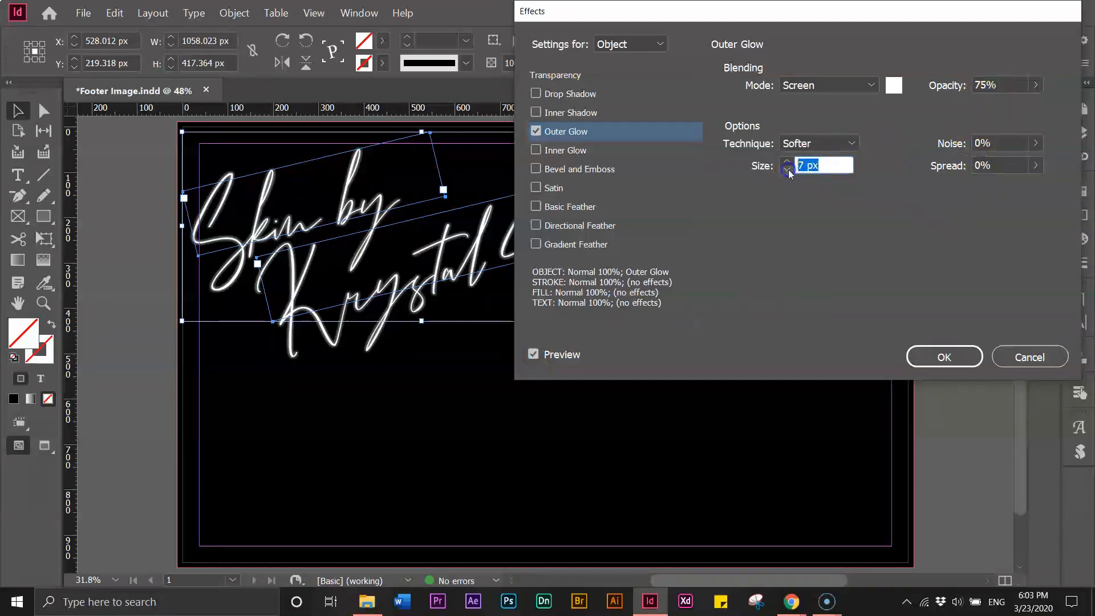
{"action": "type", "text": "20"}
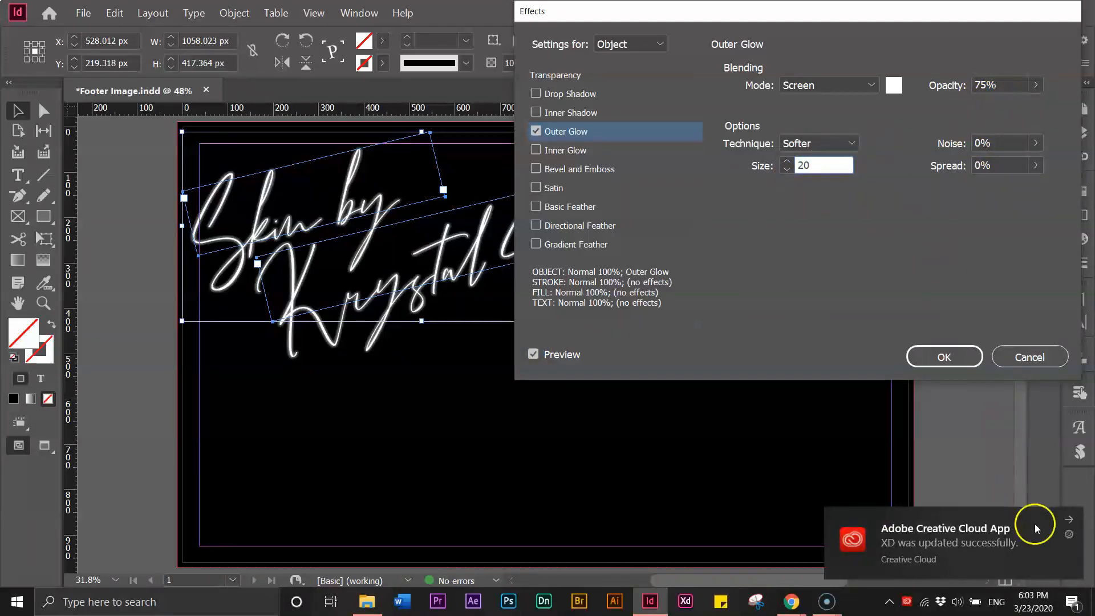
{"action": "left_click", "coordinate": [1070, 519]}
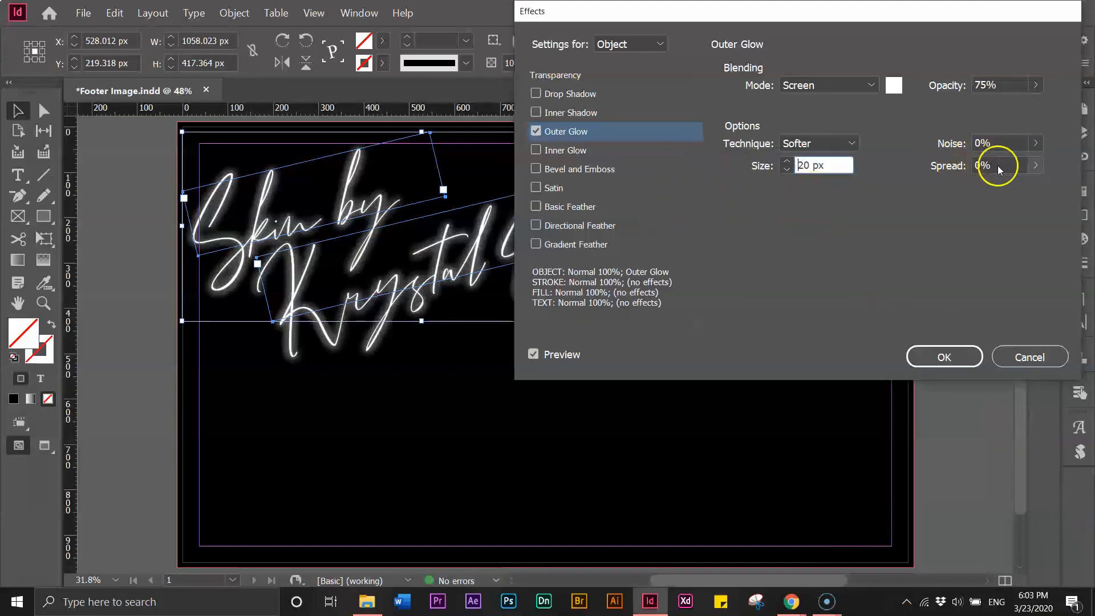
Set the outer glow's noise to 3% and spread to 4%
{"action": "left_click", "coordinate": [1035, 165]}
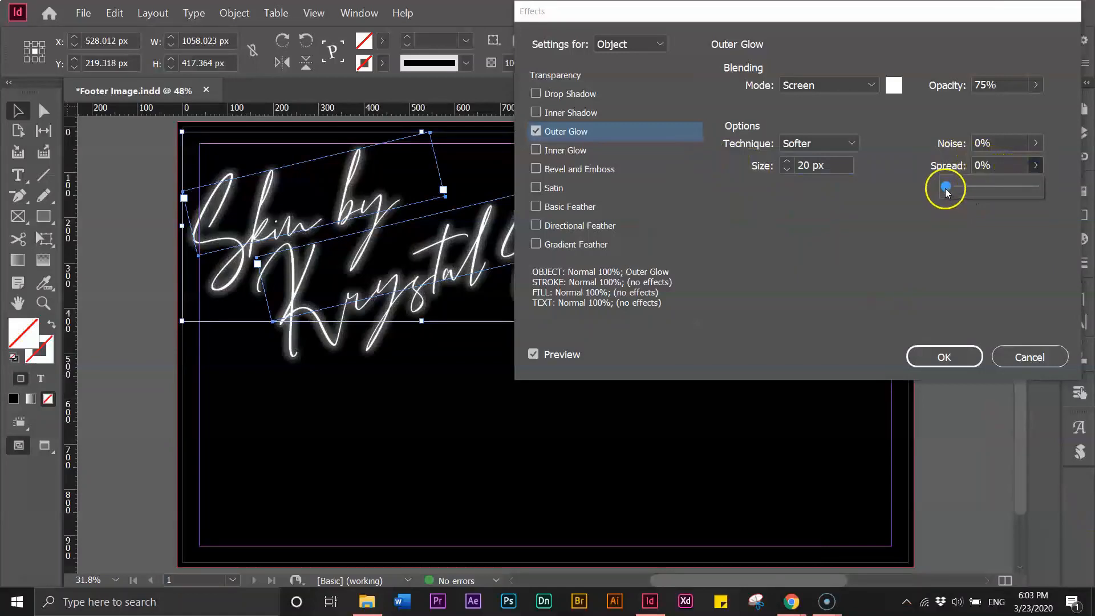
{"action": "left_click_drag", "start_coordinate": [946, 191], "coordinate": [952, 192]}
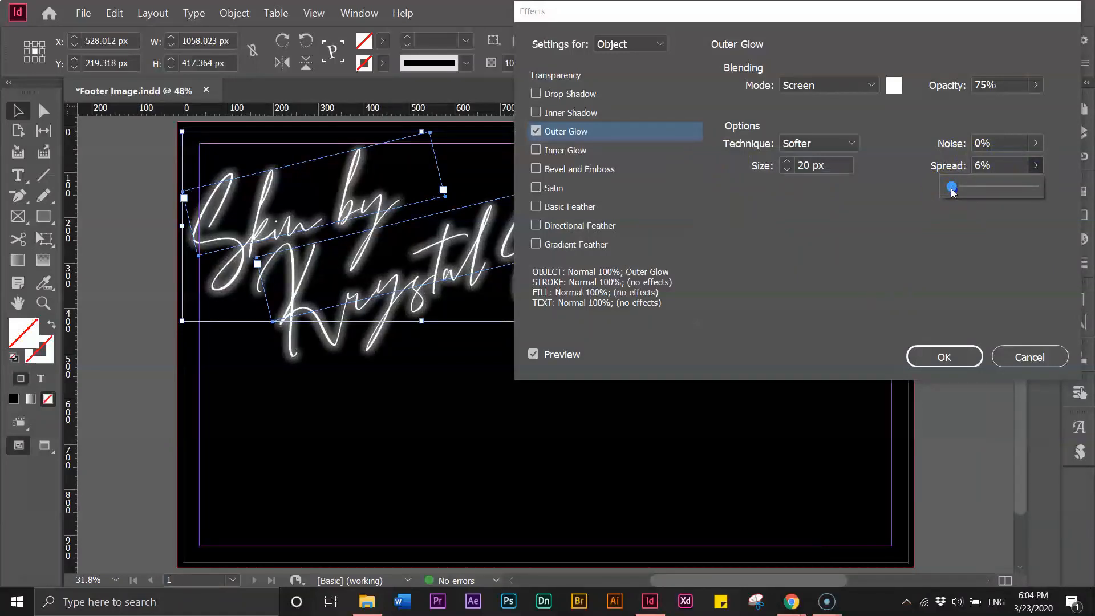
{"action": "left_click", "coordinate": [992, 148]}
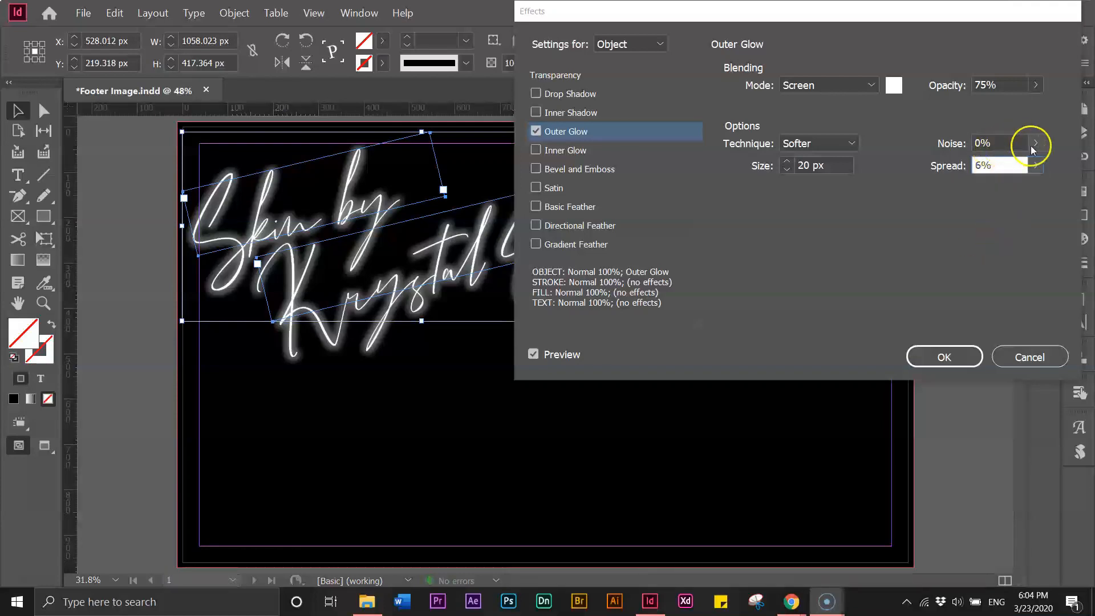
{"action": "left_click", "coordinate": [963, 145]}
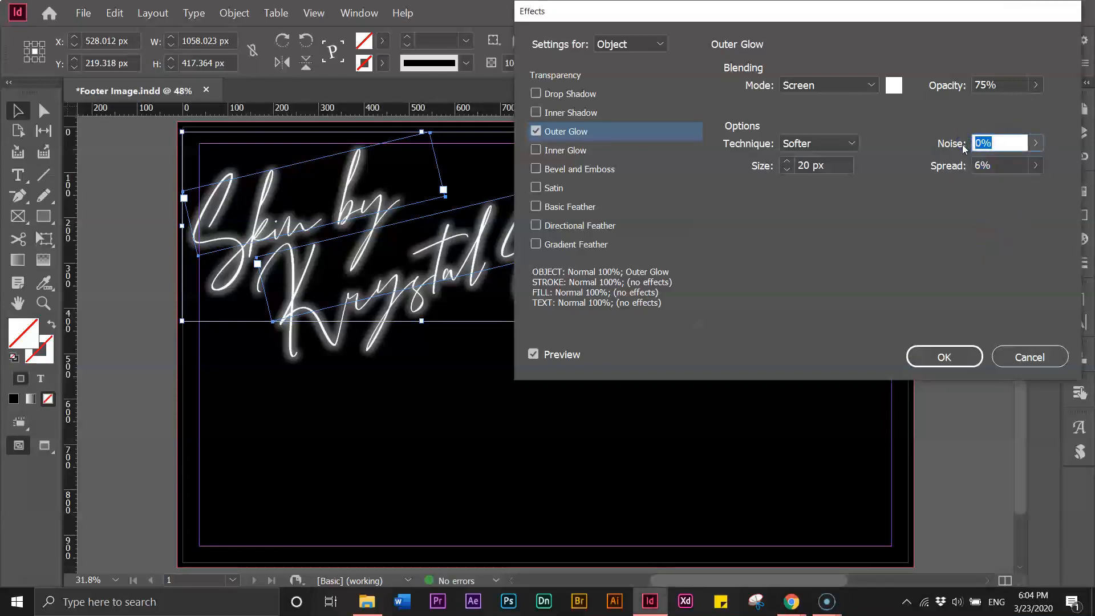
{"action": "type", "text": "3"}
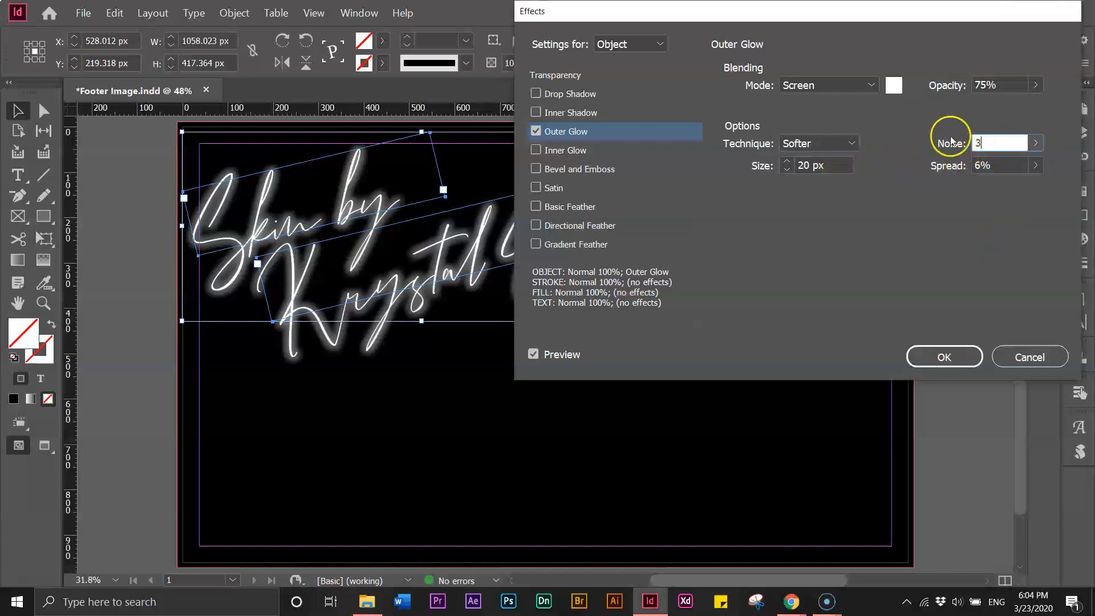
{"action": "left_click", "coordinate": [990, 83]}
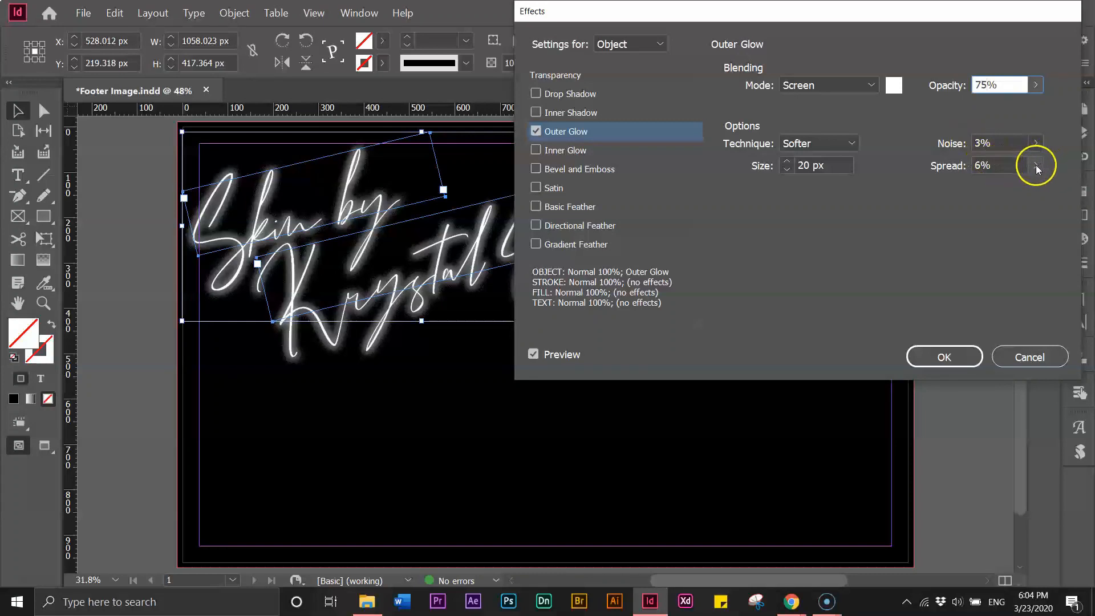
{"action": "left_click", "coordinate": [992, 165]}
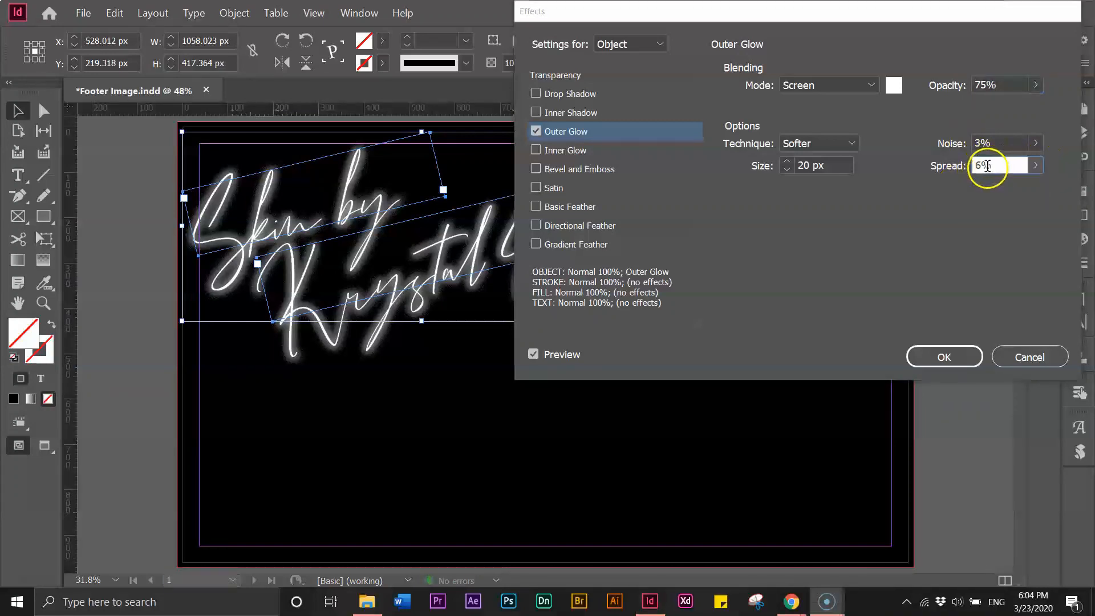
{"action": "left_click_drag", "start_coordinate": [987, 166], "coordinate": [968, 166]}
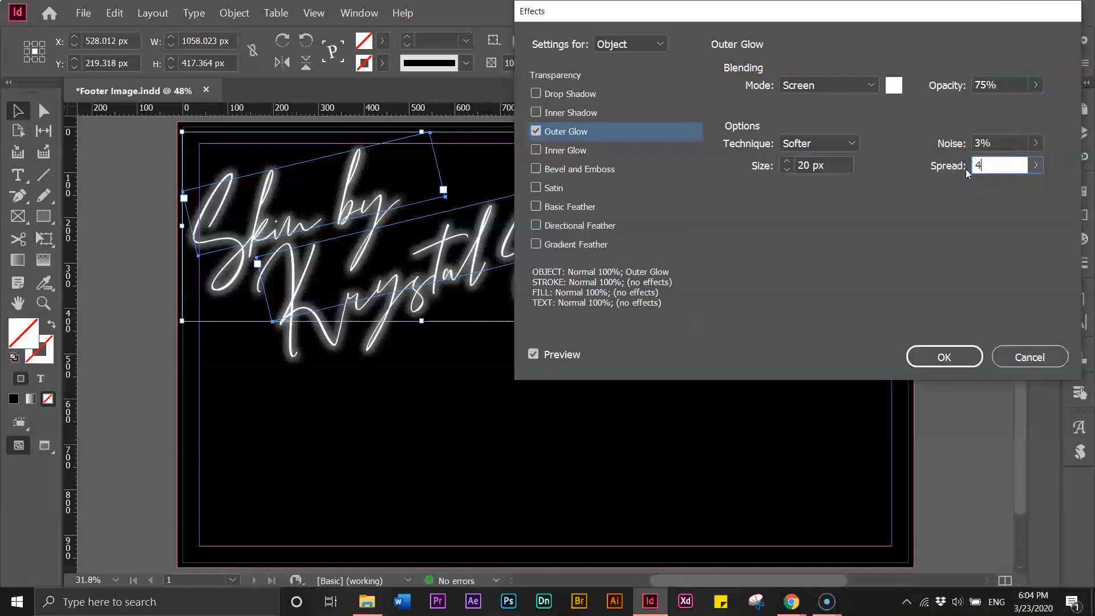
{"action": "type", "text": "4"}
{"action": "left_click", "coordinate": [984, 145]}
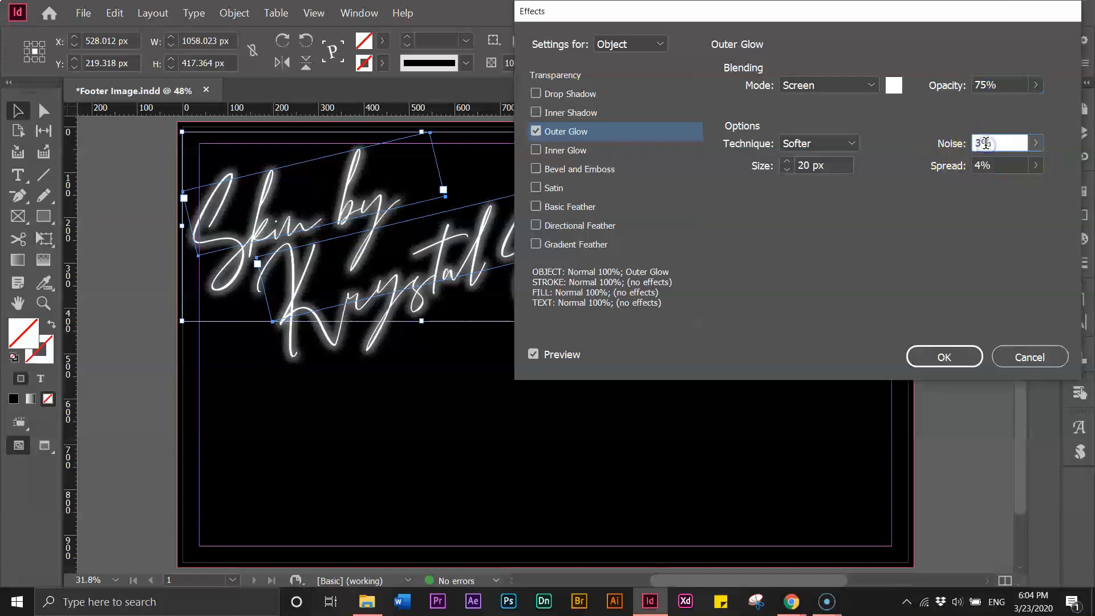
Settle the glow size at 17 px and apply the outer glow
{"action": "left_click", "coordinate": [786, 171]}
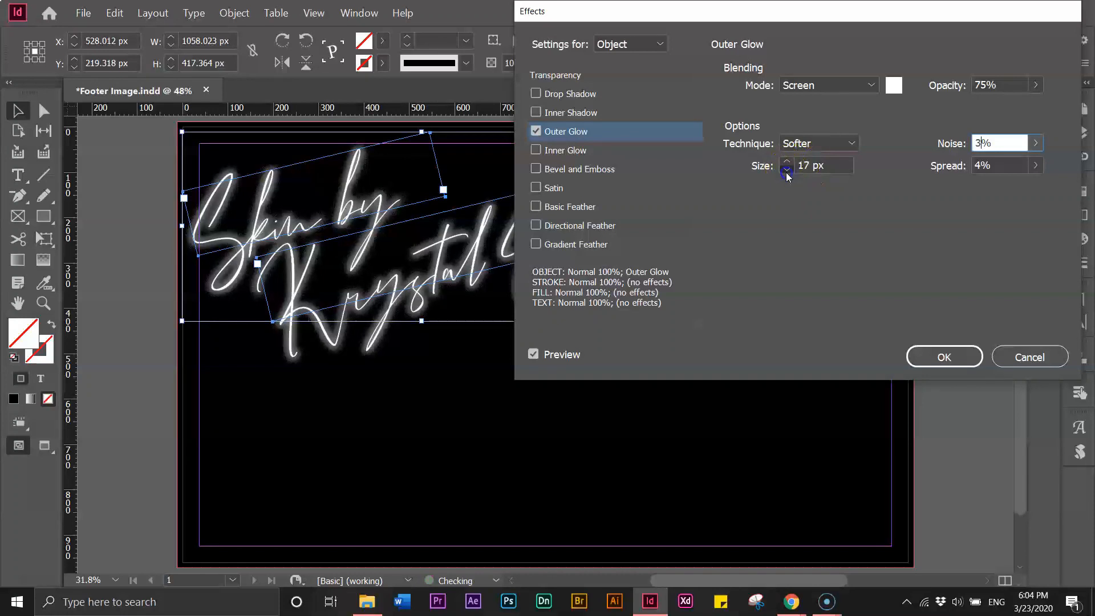
{"action": "left_click", "coordinate": [786, 171]}
{"action": "left_click", "coordinate": [789, 163]}
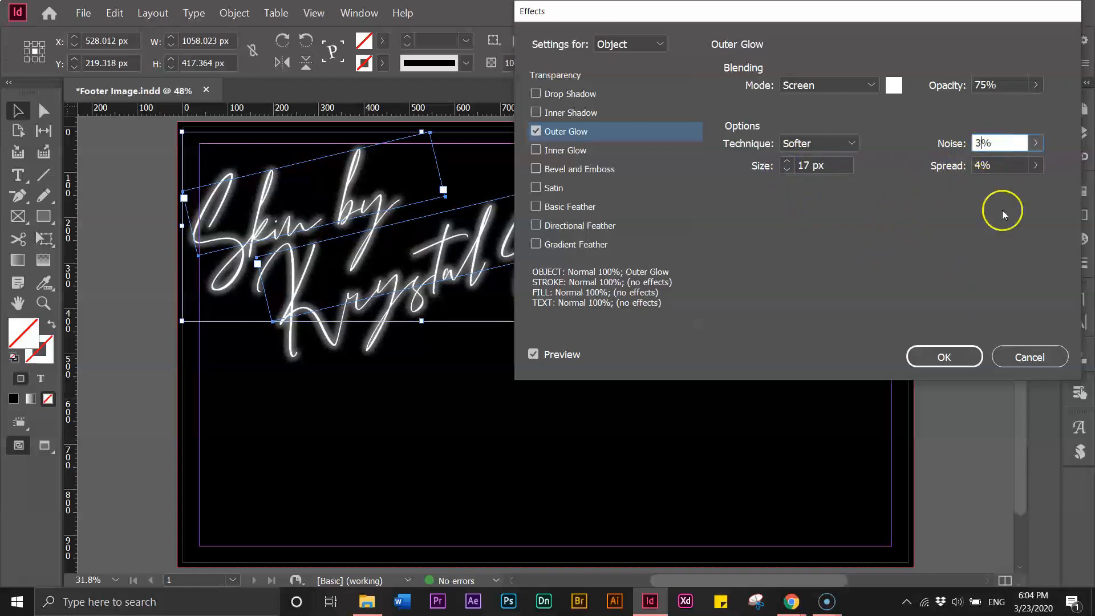
{"action": "left_click", "coordinate": [942, 357]}
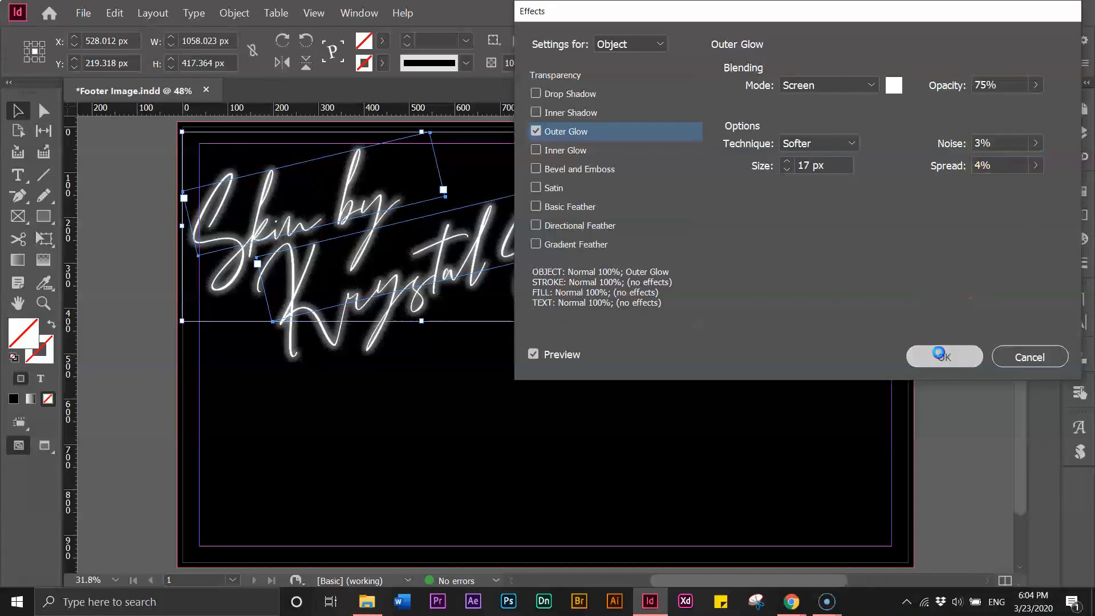
{"action": "left_click_drag", "start_coordinate": [1018, 198], "coordinate": [1022, 167]}
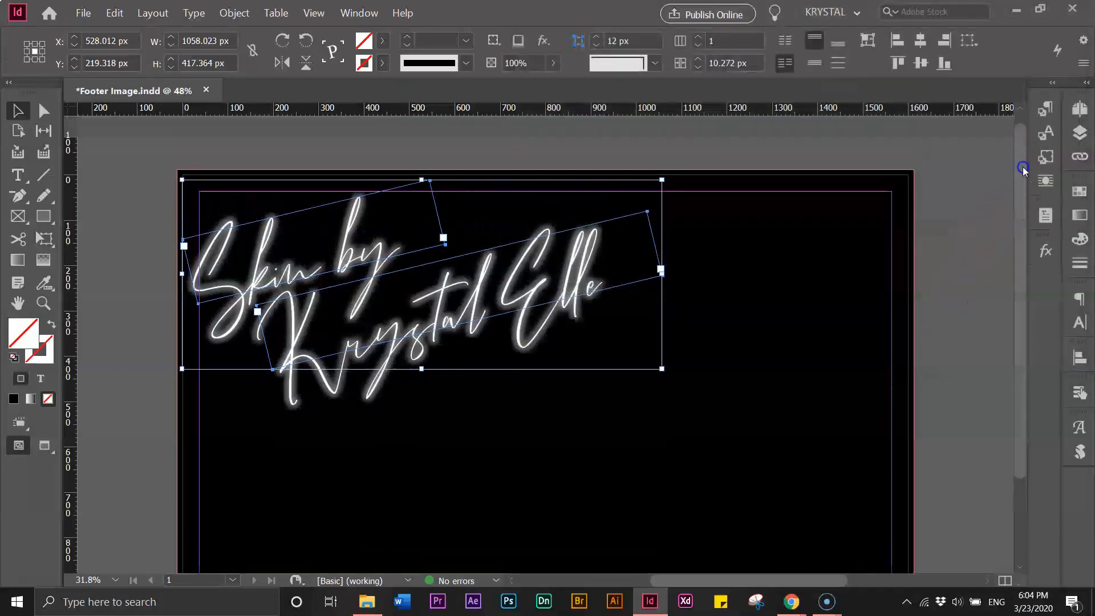
Export the page as Footer Image.jpg at High quality, 150 ppi, RGB
{"action": "left_click", "coordinate": [137, 213]}
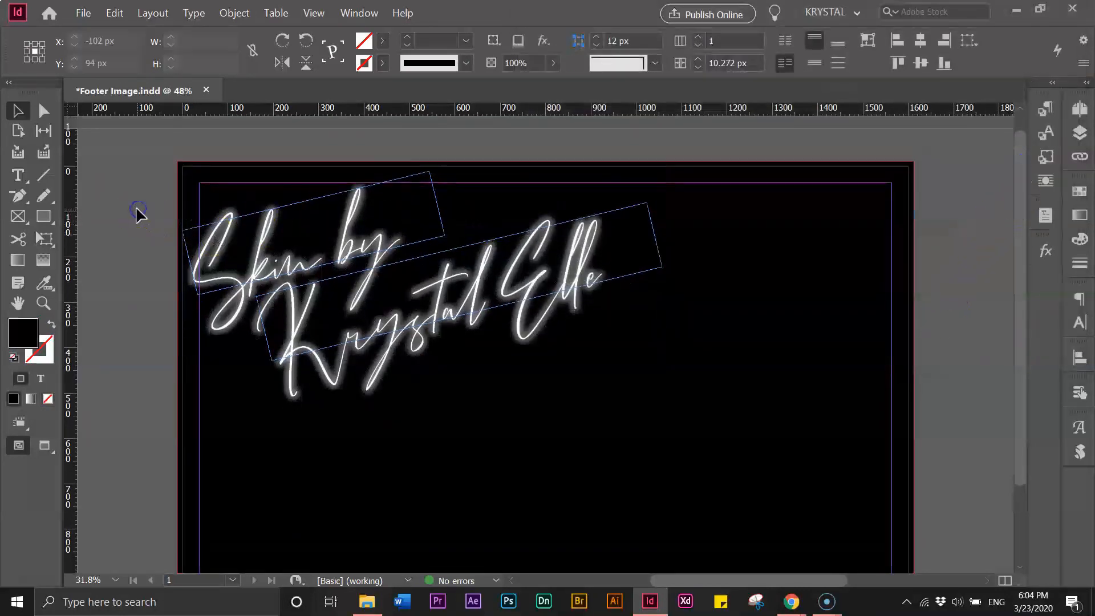
{"action": "left_click", "coordinate": [84, 16]}
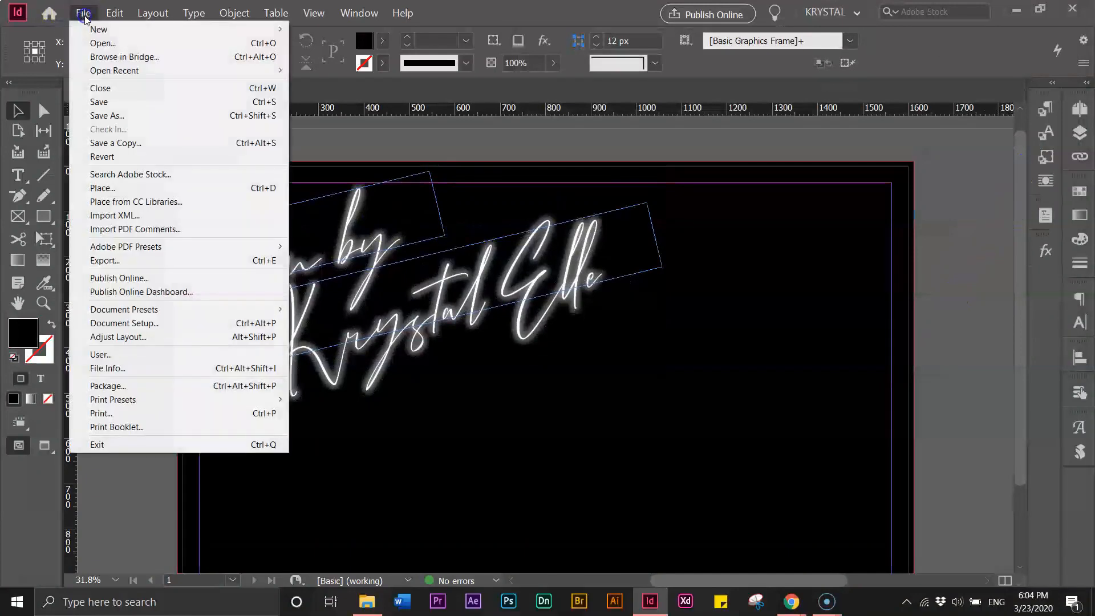
{"action": "left_click", "coordinate": [96, 261]}
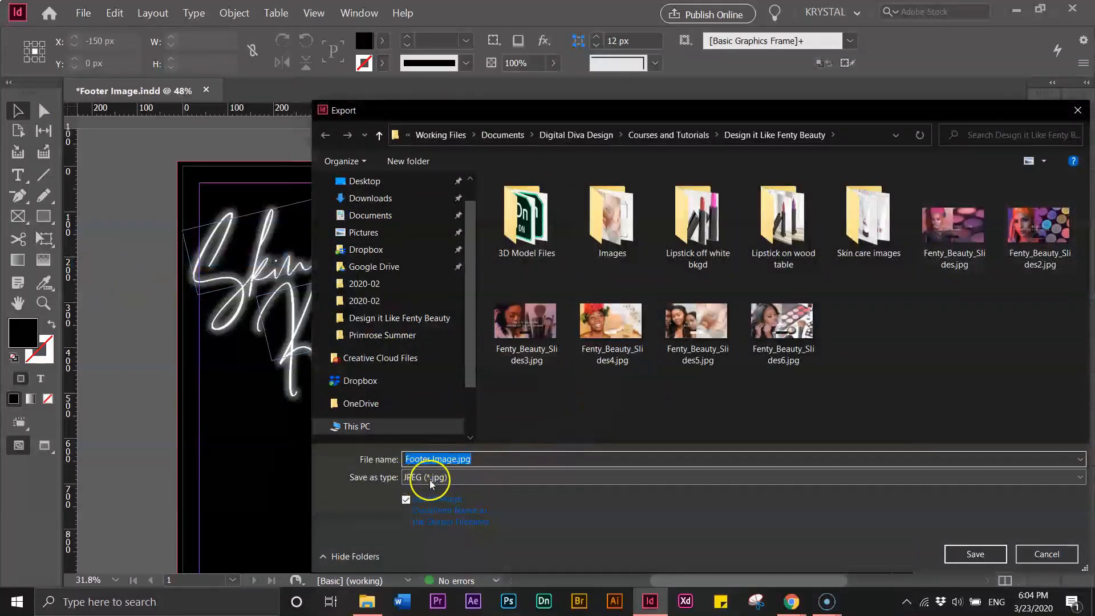
{"action": "left_click", "coordinate": [975, 556]}
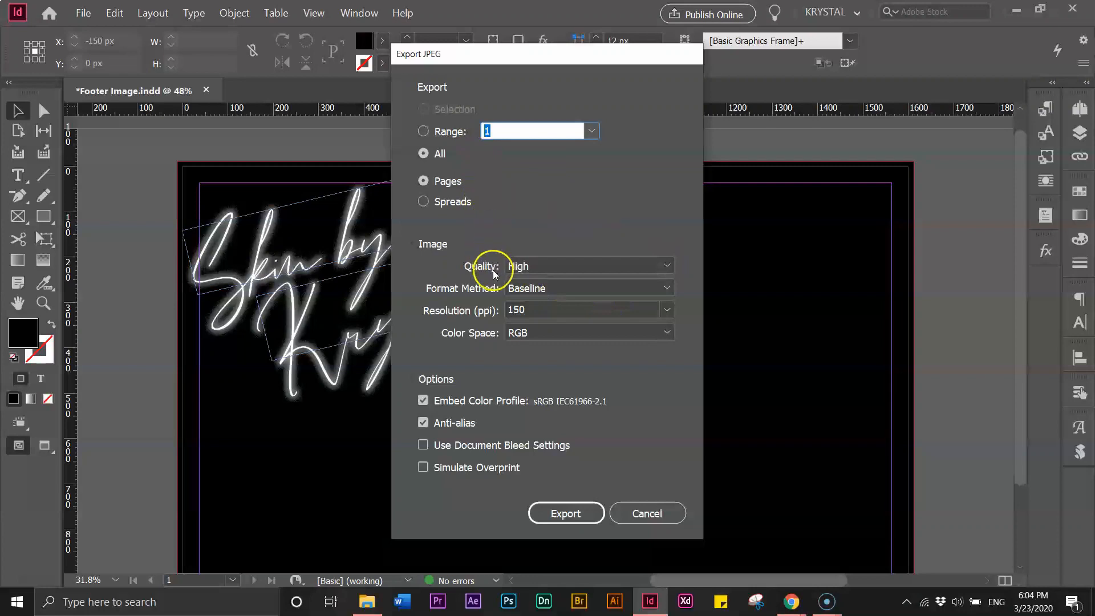
{"action": "left_click", "coordinate": [571, 515]}
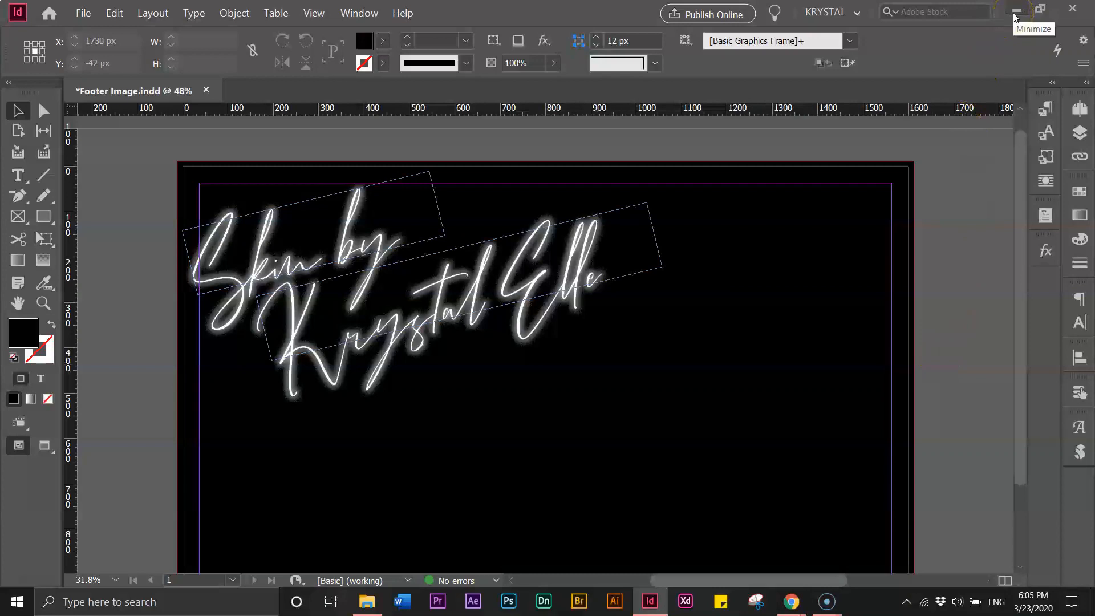
Switch to the demo site in Chrome and go to Media > Add New via the Dashboard
{"action": "mouse_move", "coordinate": [799, 604]}
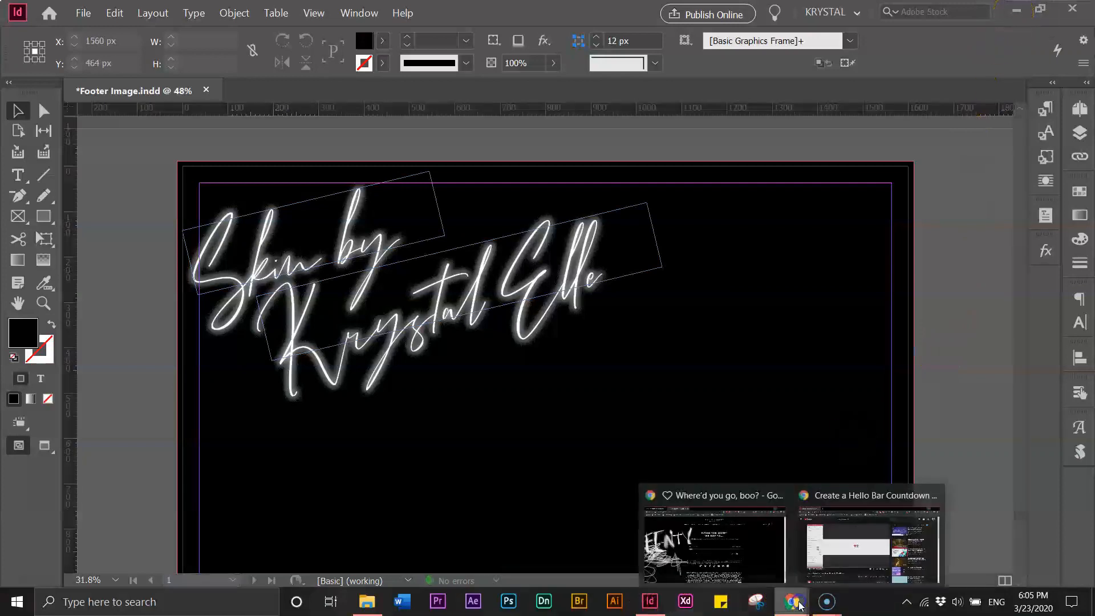
{"action": "left_click", "coordinate": [717, 536]}
{"action": "left_click", "coordinate": [91, 12]}
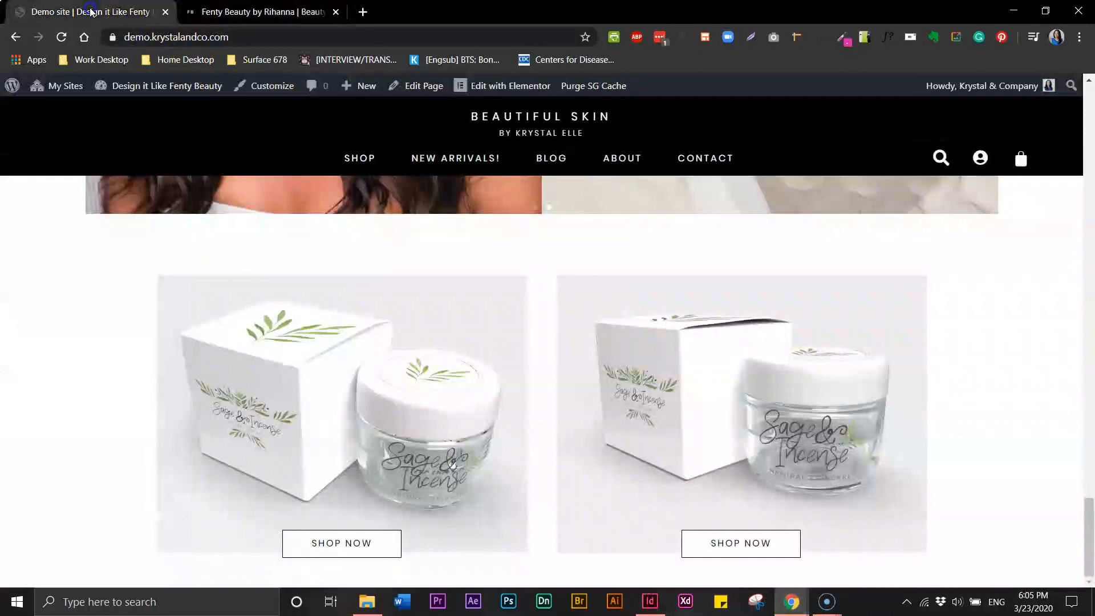
{"action": "mouse_move", "coordinate": [151, 90]}
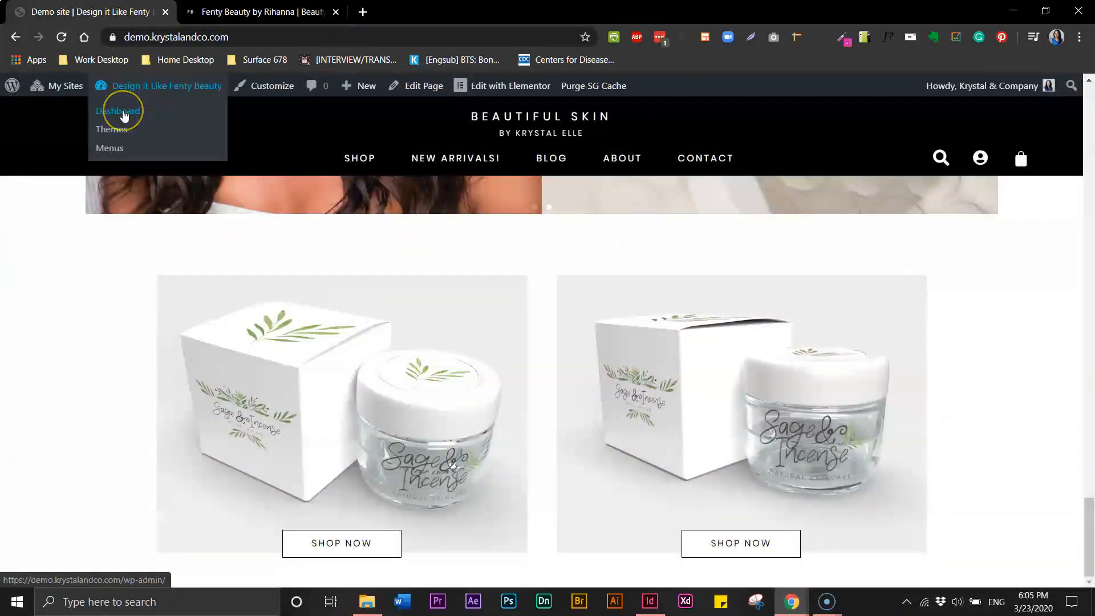
{"action": "left_click", "coordinate": [124, 115]}
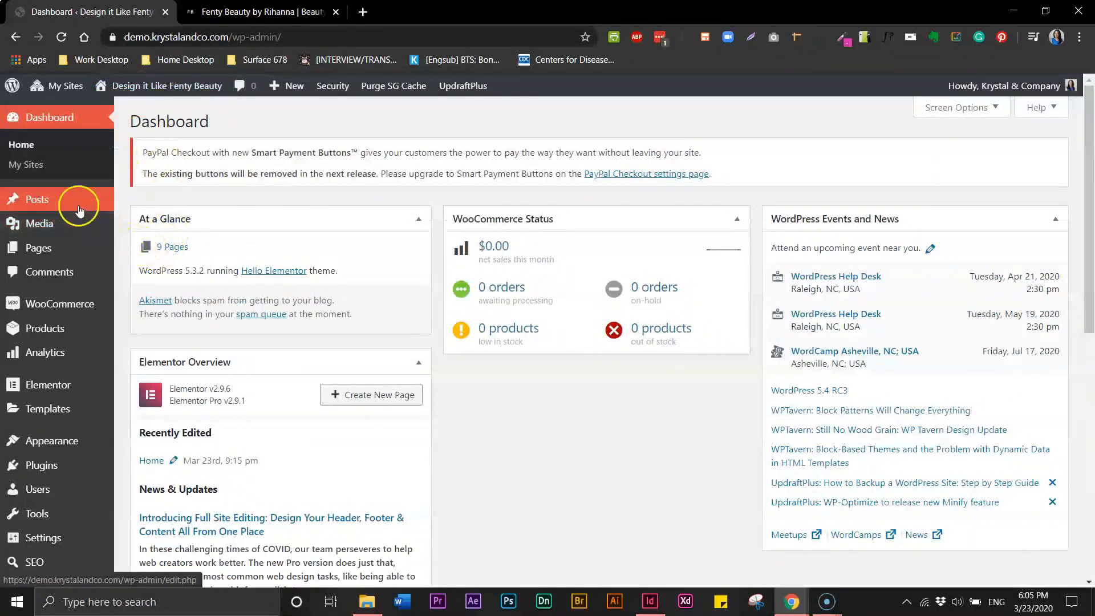
{"action": "mouse_move", "coordinate": [40, 221]}
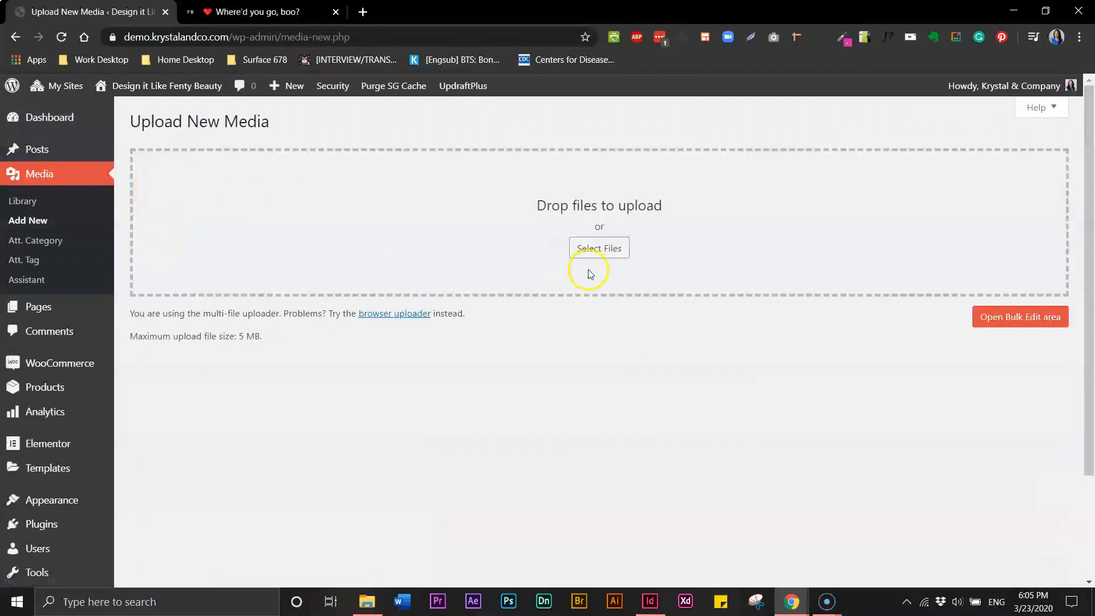
Upload Footer Image.jpg from the Design it Like Fenty Beauty folder
{"action": "left_click", "coordinate": [596, 251]}
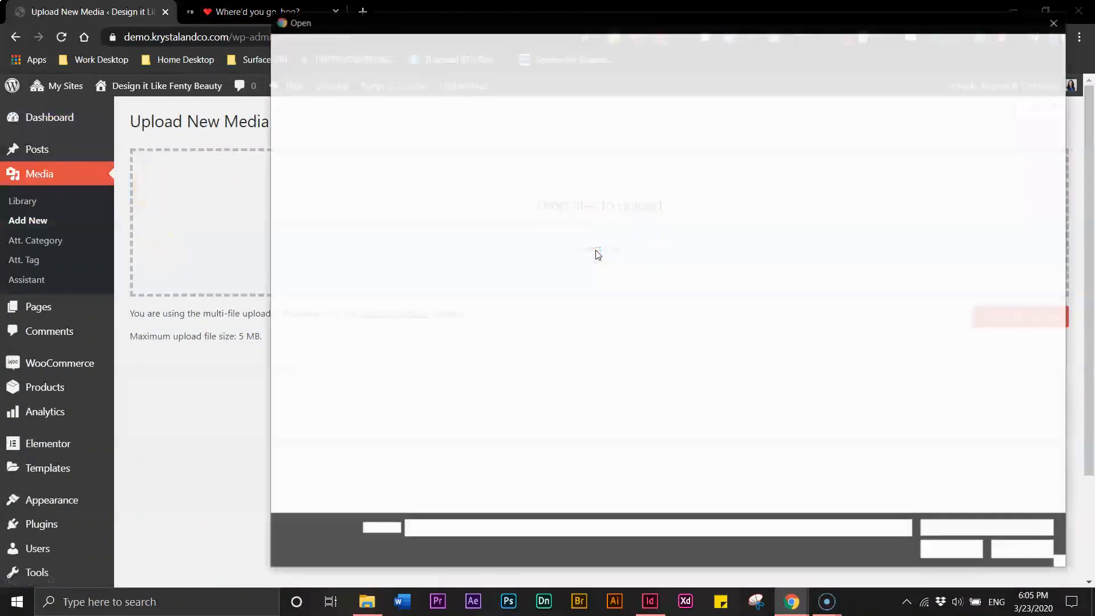
{"action": "left_click", "coordinate": [365, 258]}
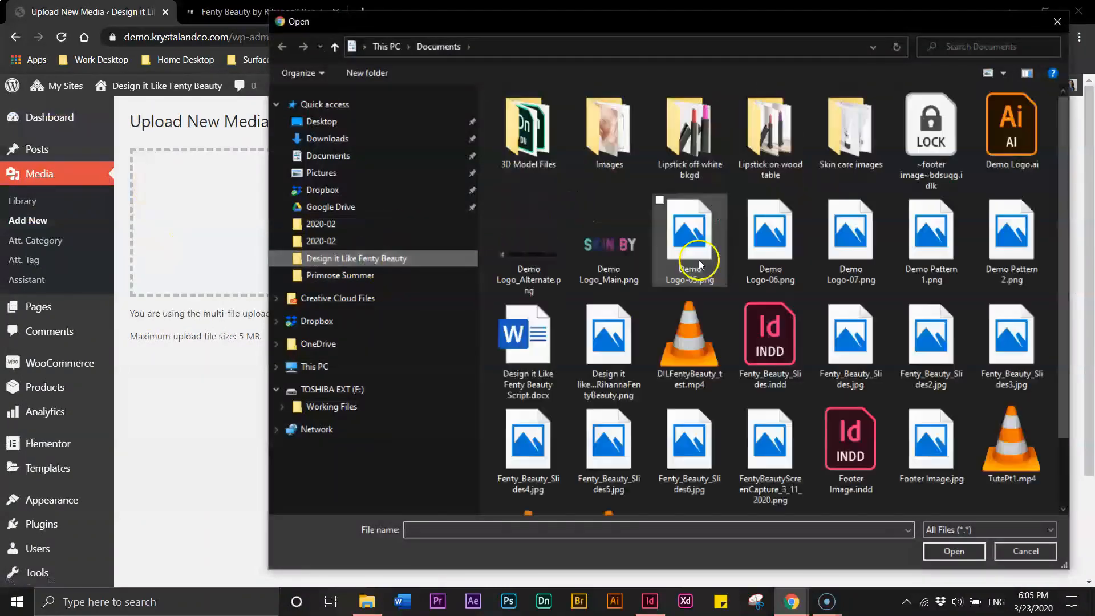
{"action": "left_click", "coordinate": [947, 459]}
{"action": "left_click", "coordinate": [954, 551]}
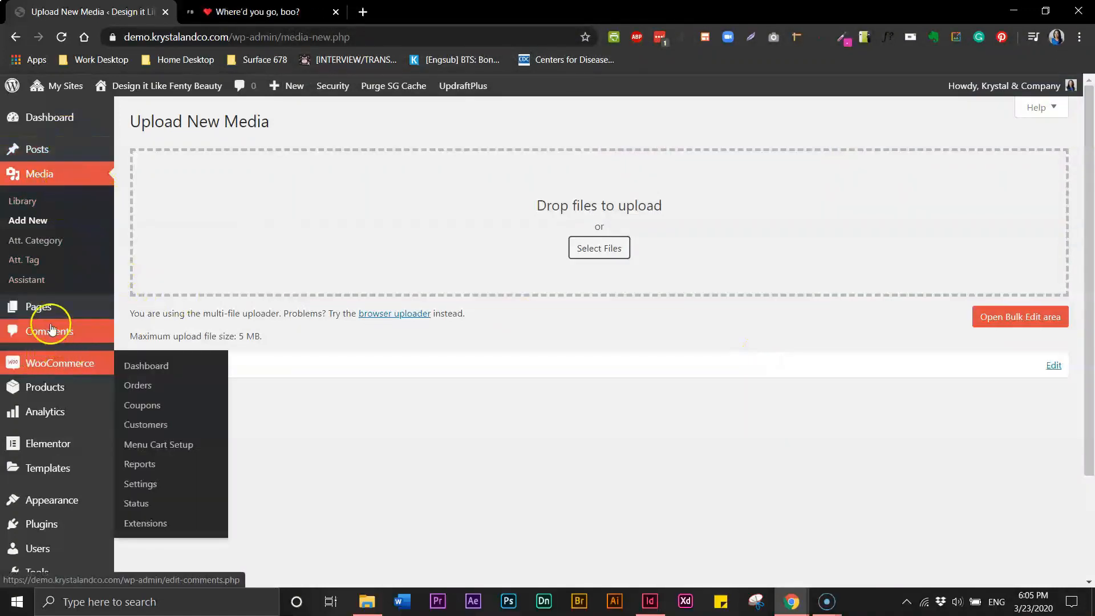
{"action": "mouse_move", "coordinate": [51, 451]}
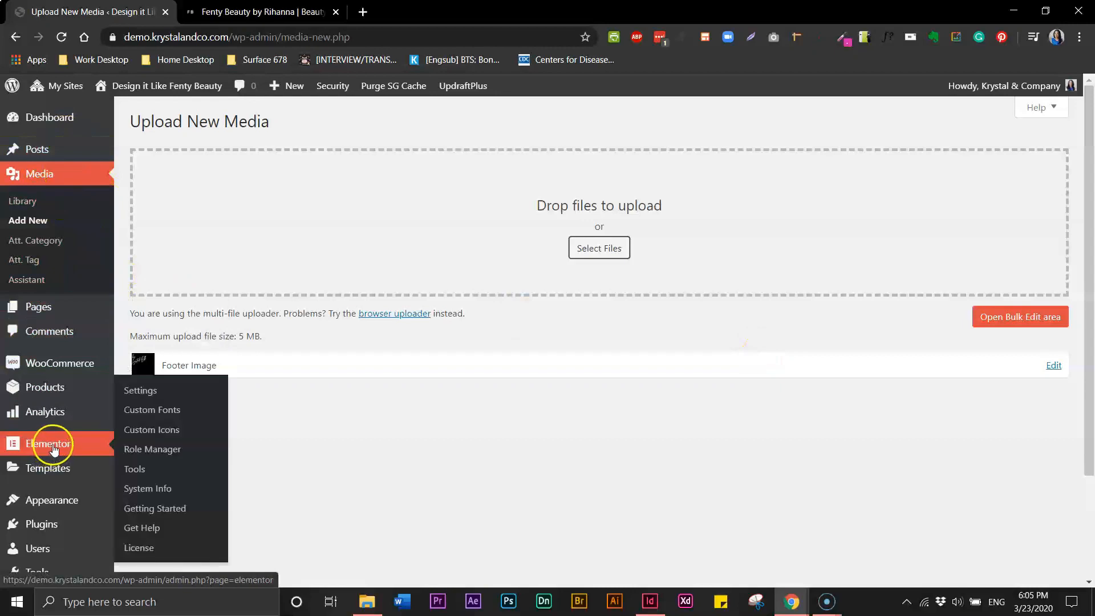
Start a new Footer template in Theme Builder and name it Main Footer
{"action": "mouse_move", "coordinate": [54, 471]}
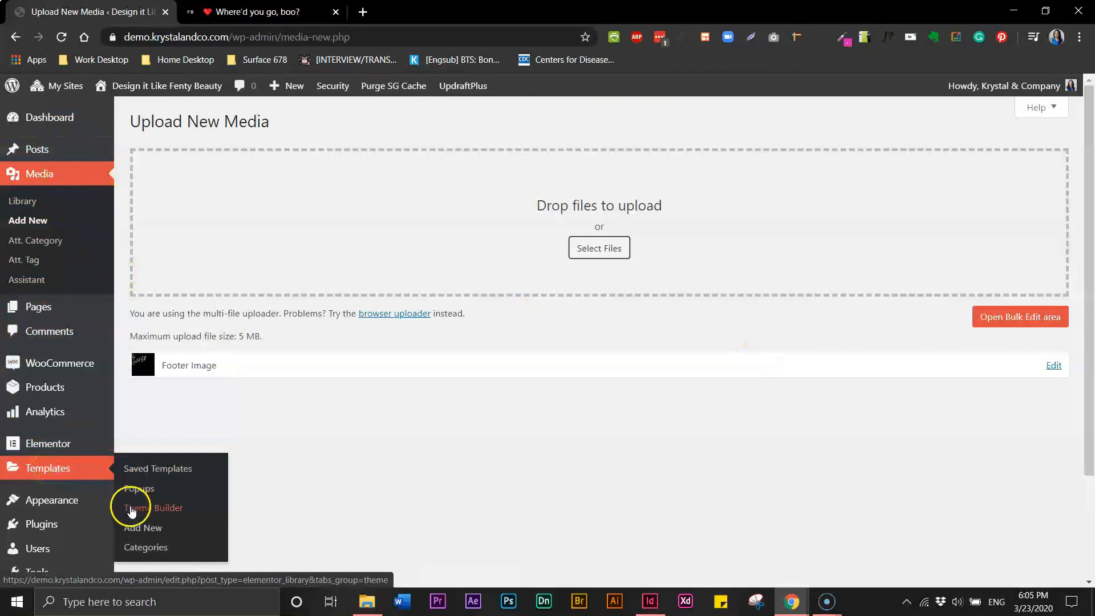
{"action": "left_click", "coordinate": [131, 510]}
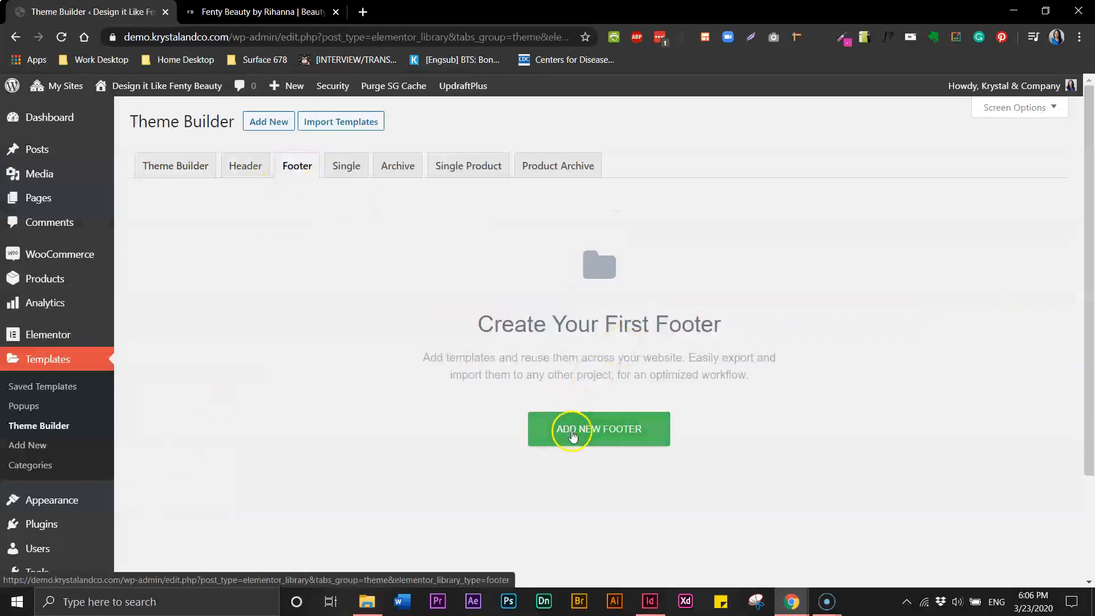
{"action": "left_click", "coordinate": [569, 431]}
{"action": "left_click", "coordinate": [596, 396]}
{"action": "type", "text": "Main Footer"}
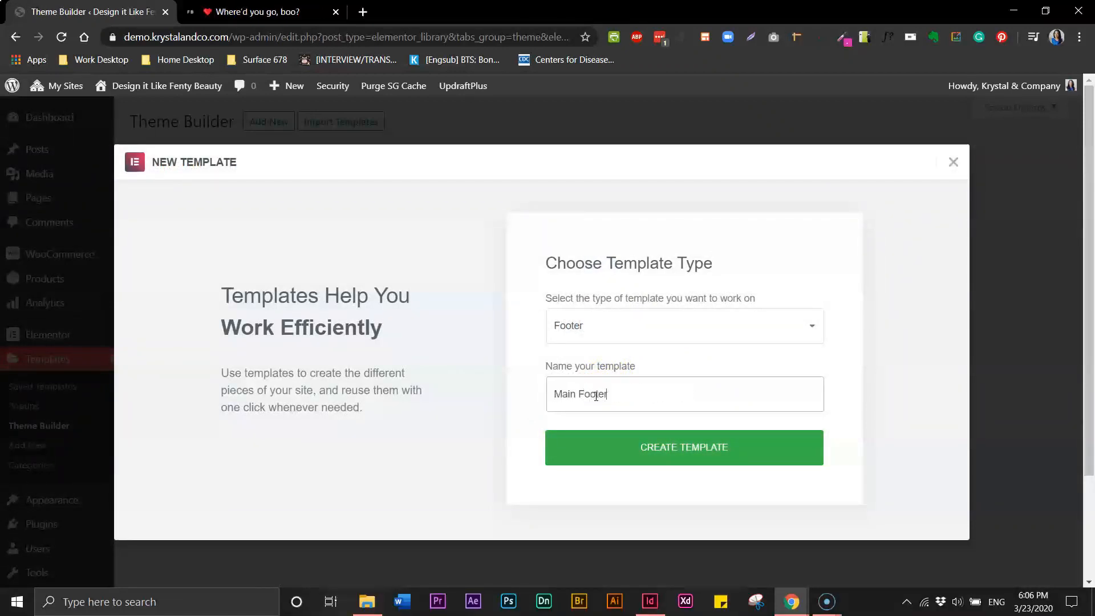
Create the Main Footer template, dismiss the block library, and add a single-column section
{"action": "left_click", "coordinate": [665, 448]}
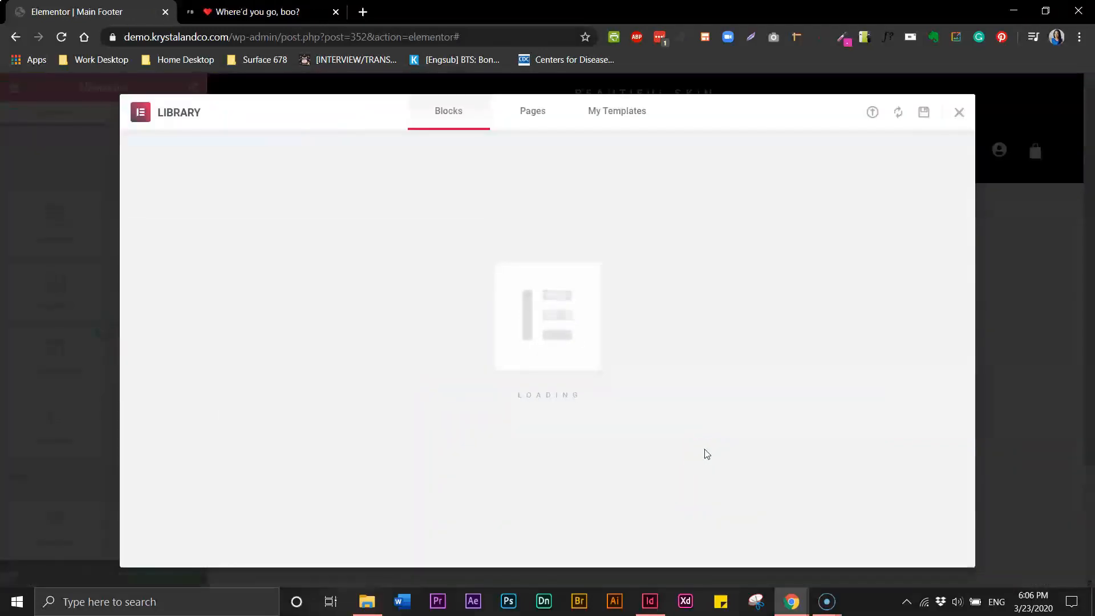
{"action": "mouse_move", "coordinate": [642, 306]}
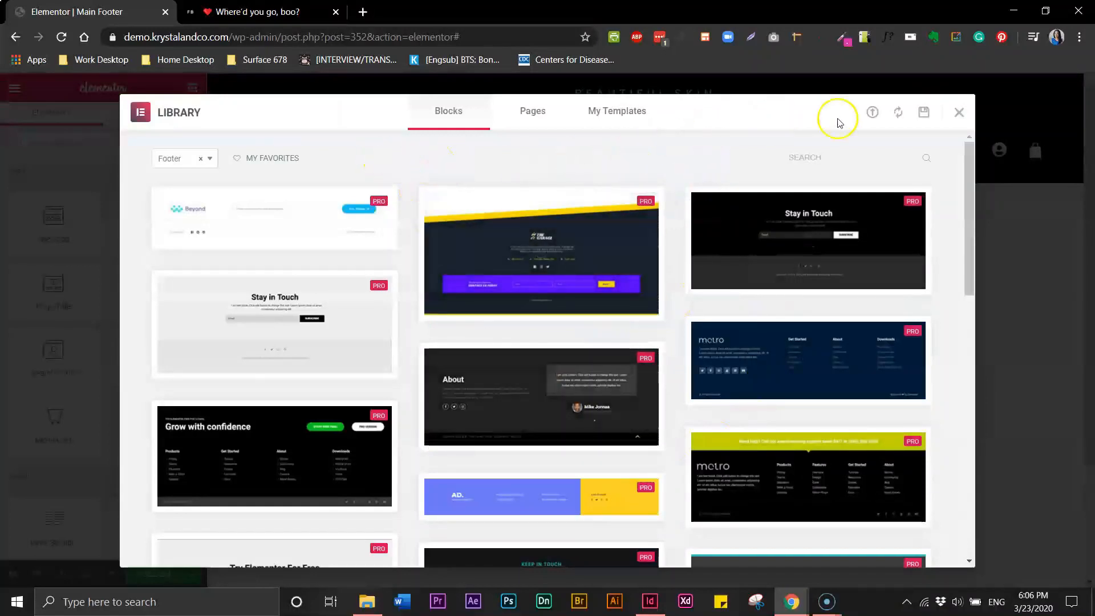
{"action": "left_click", "coordinate": [958, 113]}
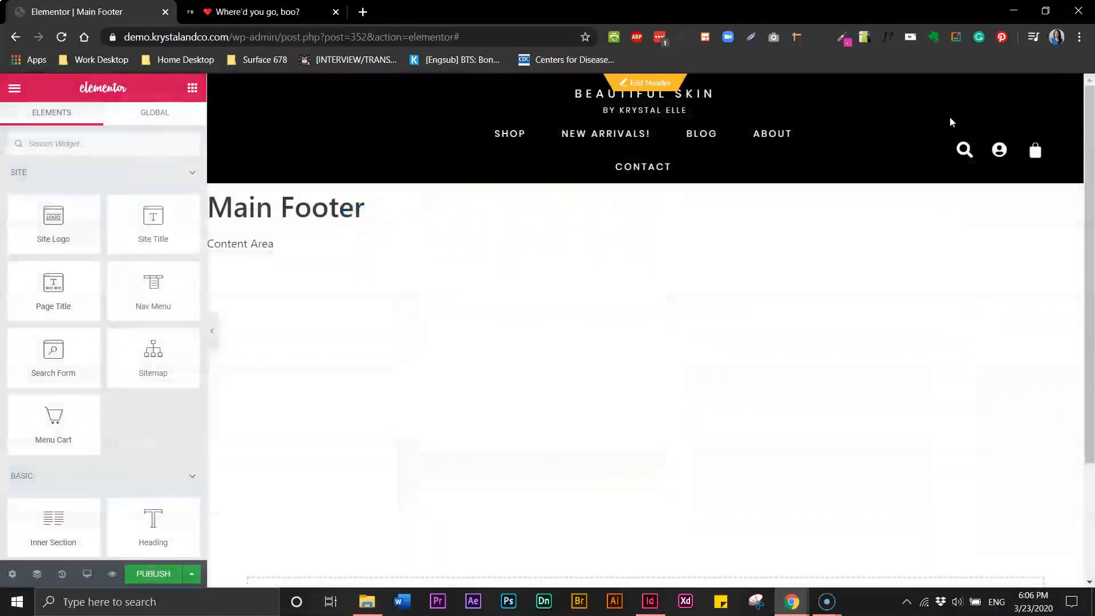
{"action": "left_click_drag", "start_coordinate": [1088, 291], "coordinate": [1091, 406]}
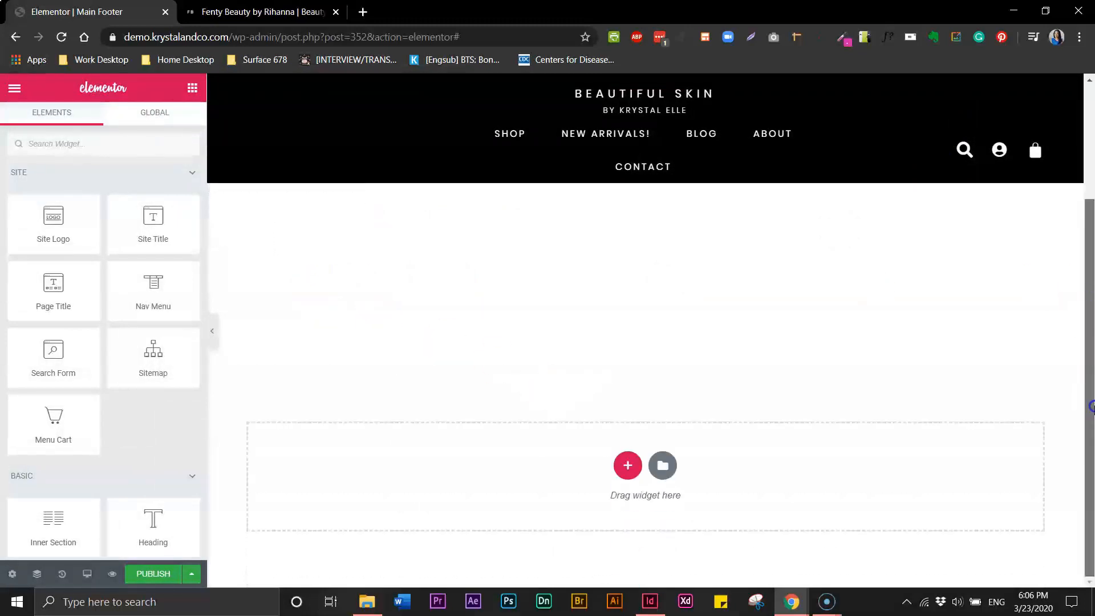
{"action": "left_click", "coordinate": [627, 466]}
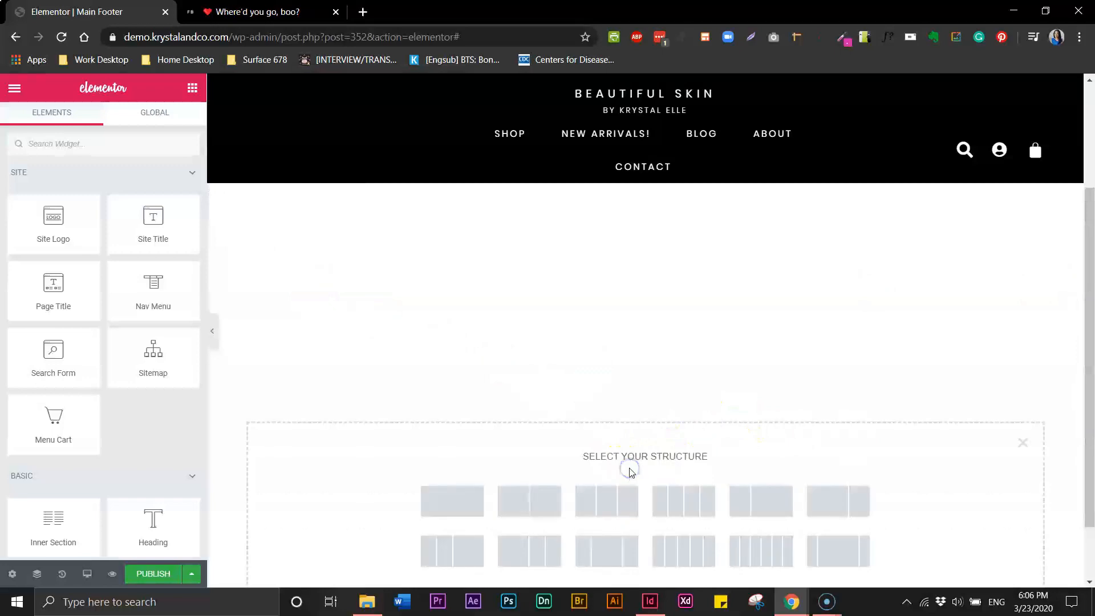
{"action": "left_click", "coordinate": [466, 506]}
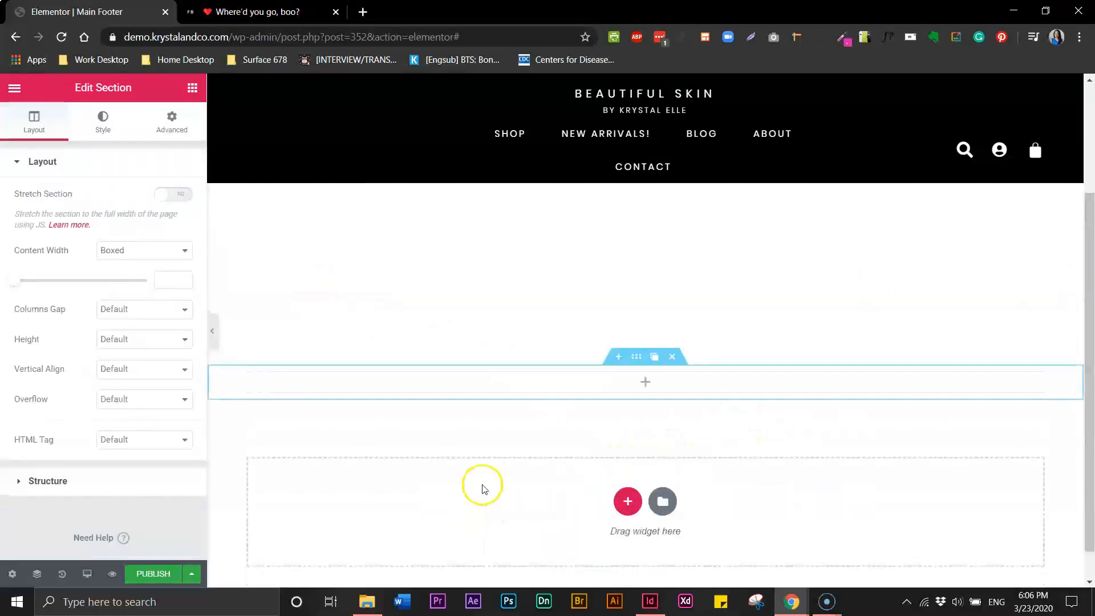
Drop a two-column Inner Section widget into the new footer section
{"action": "left_click", "coordinate": [191, 91]}
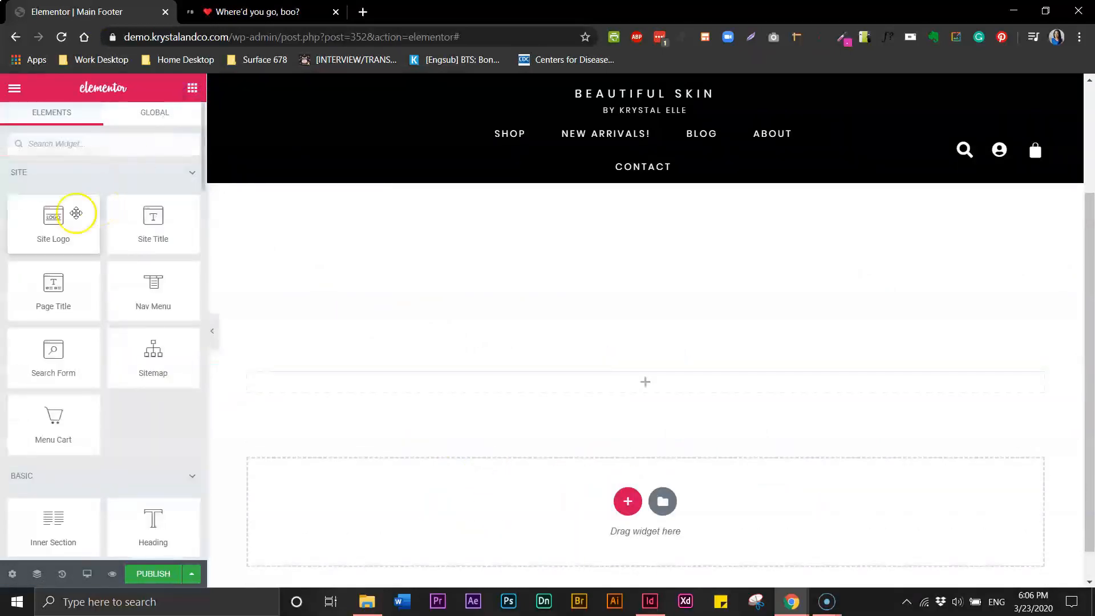
{"action": "left_click_drag", "start_coordinate": [203, 188], "coordinate": [207, 242]}
{"action": "left_click_drag", "start_coordinate": [53, 215], "coordinate": [448, 380]}
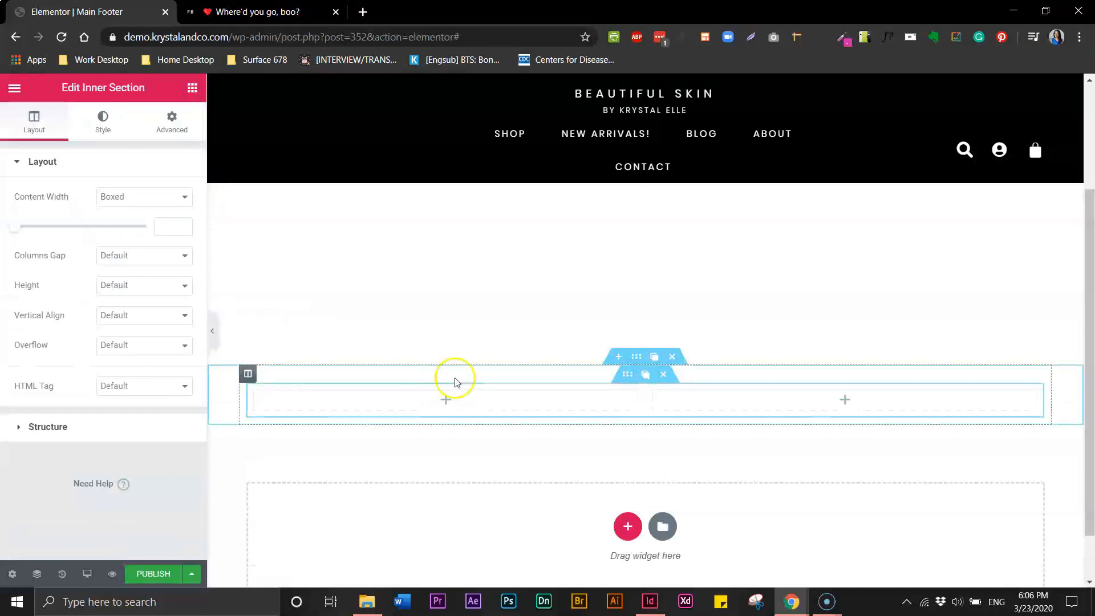
Set the outer section's Content Width to Full Width
{"action": "left_click", "coordinate": [634, 358]}
{"action": "left_click", "coordinate": [122, 251]}
{"action": "left_click", "coordinate": [123, 276]}
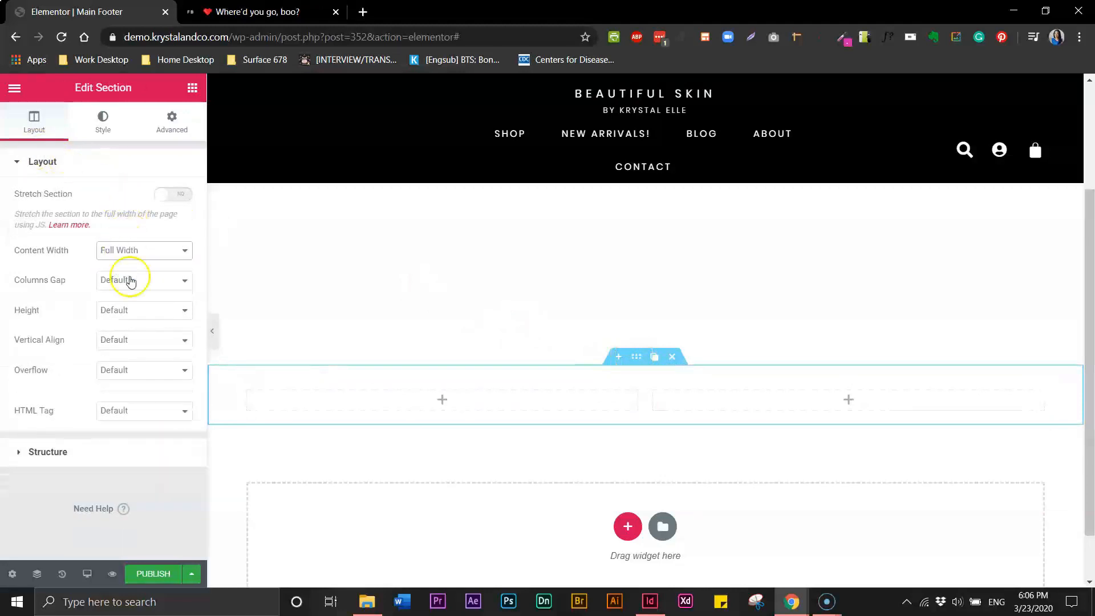
{"action": "left_click", "coordinate": [635, 357]}
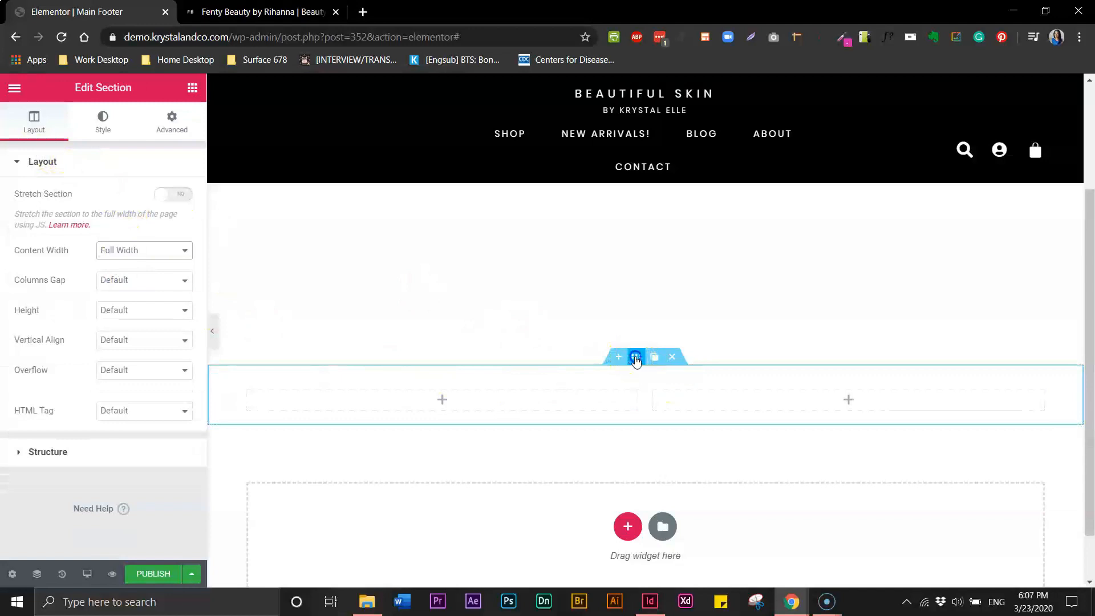
{"action": "left_click", "coordinate": [101, 130]}
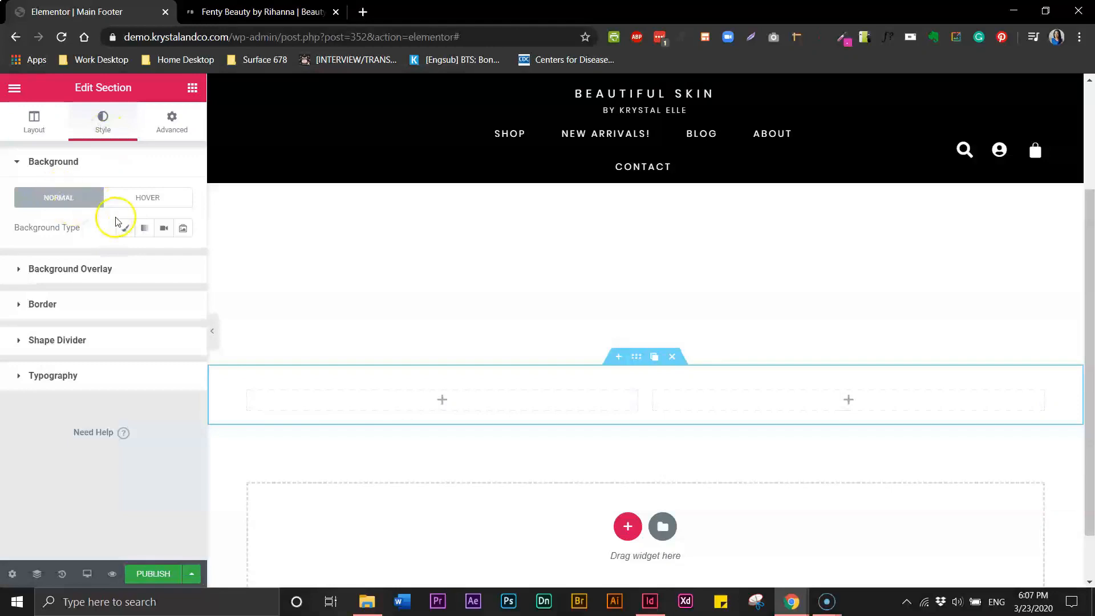
Give the section a Classic background using the black glowing 'Skin by Krystal Elle' script image
{"action": "left_click", "coordinate": [126, 231]}
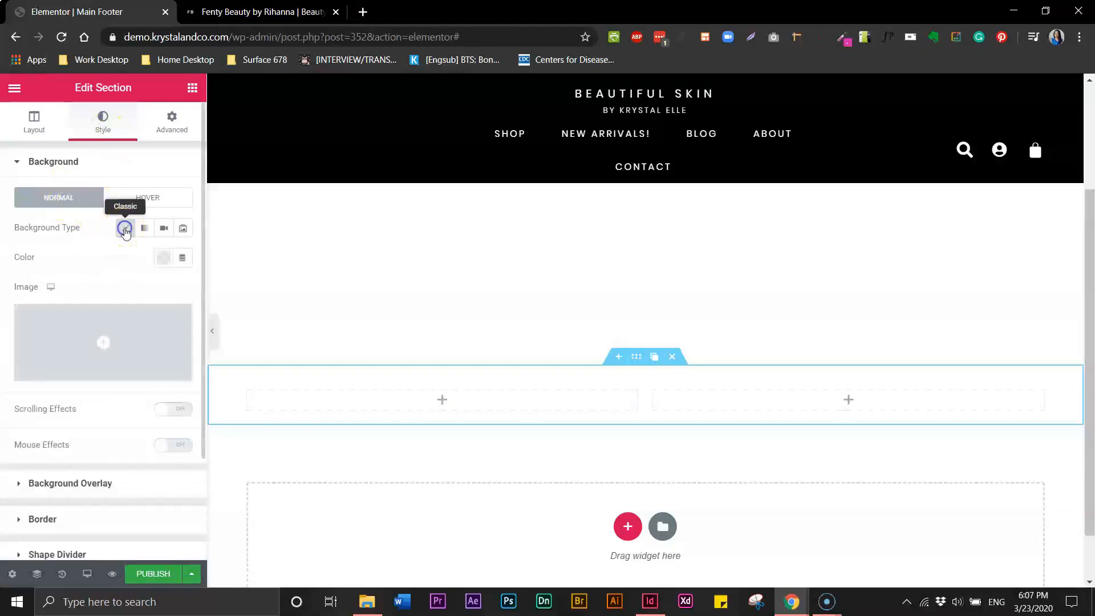
{"action": "left_click", "coordinate": [103, 344]}
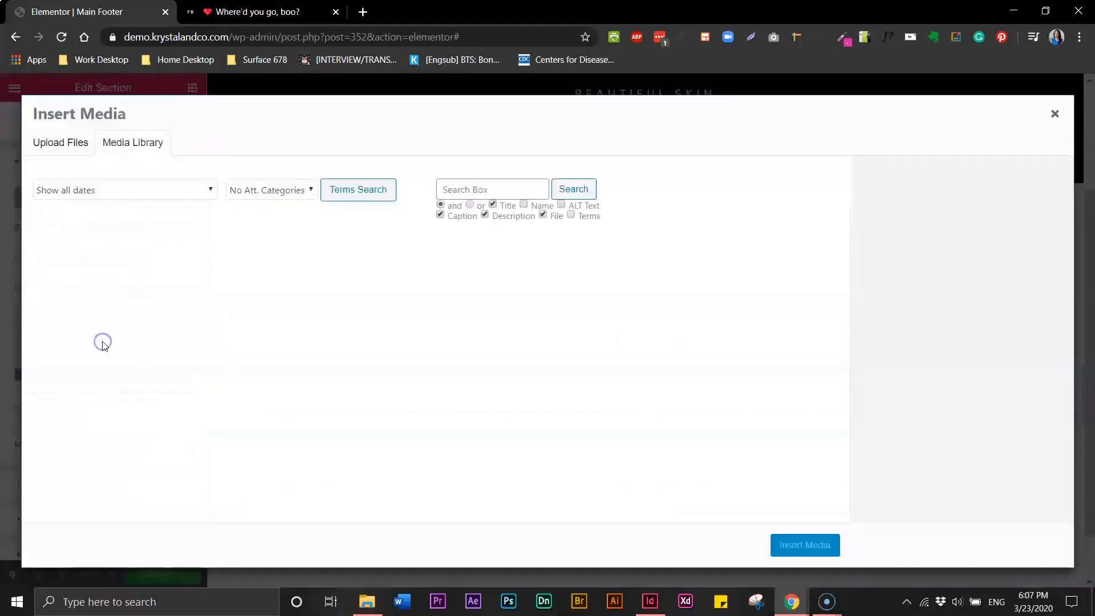
{"action": "left_click", "coordinate": [78, 293]}
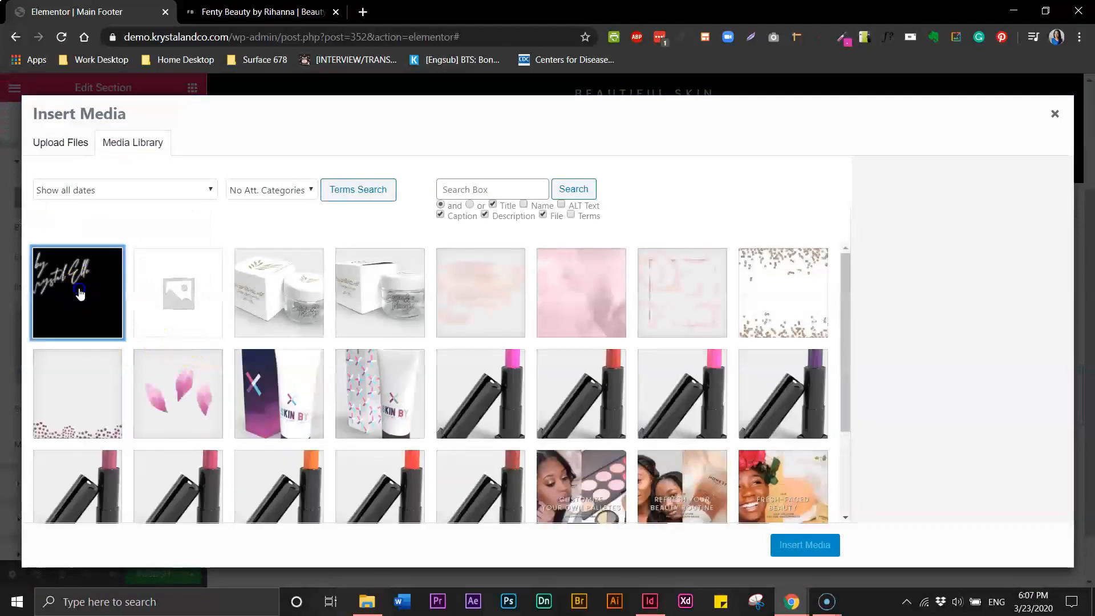
{"action": "left_click", "coordinate": [823, 546]}
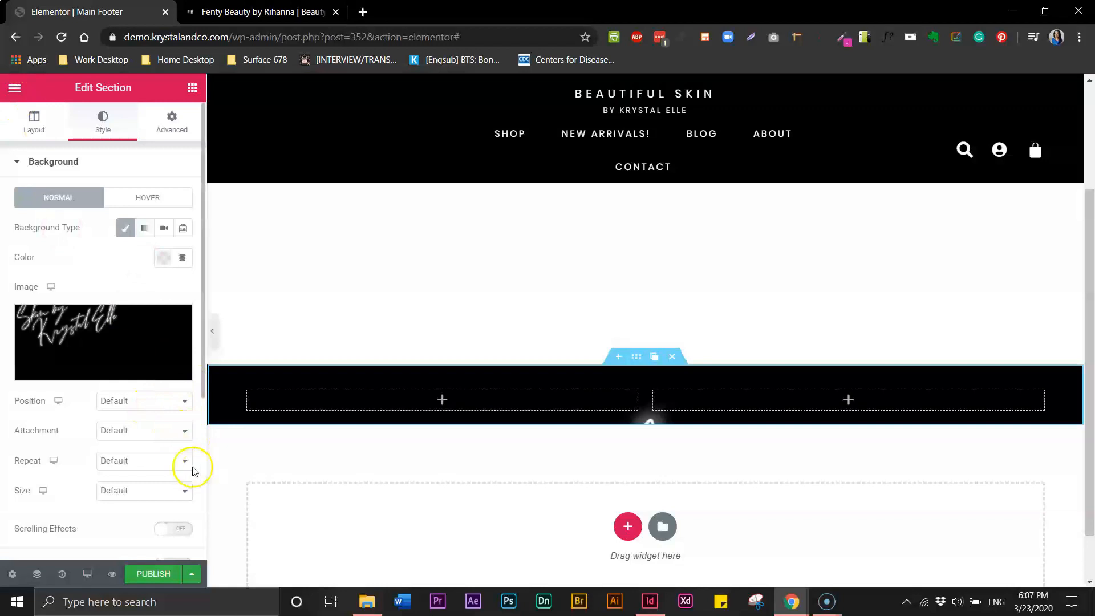
Make the background image Cover and give the section a 960 px minimum height
{"action": "left_click", "coordinate": [185, 492]}
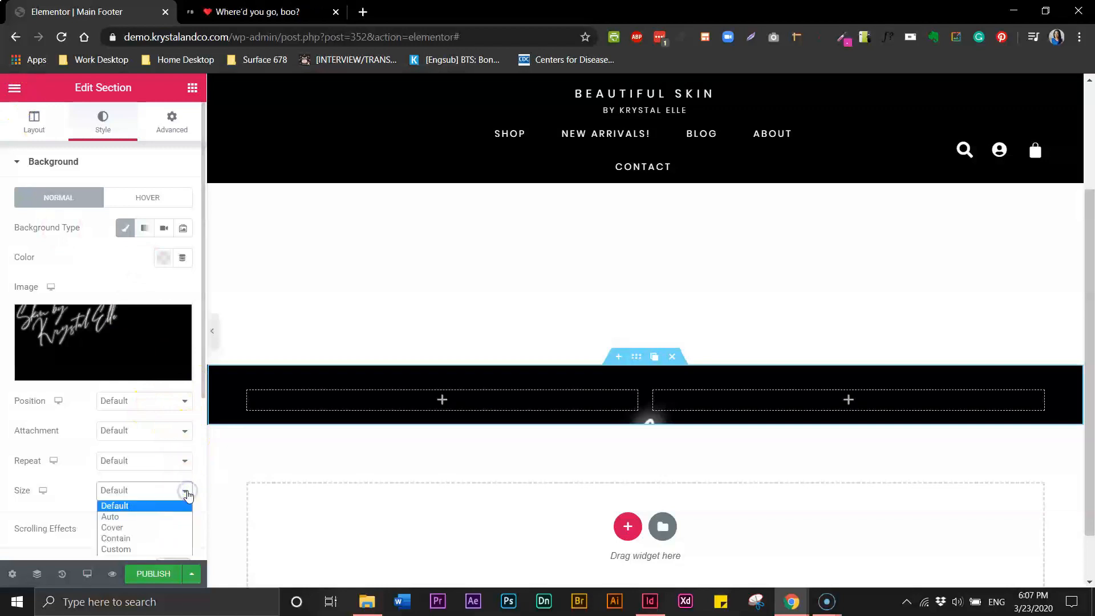
{"action": "left_click", "coordinate": [133, 528]}
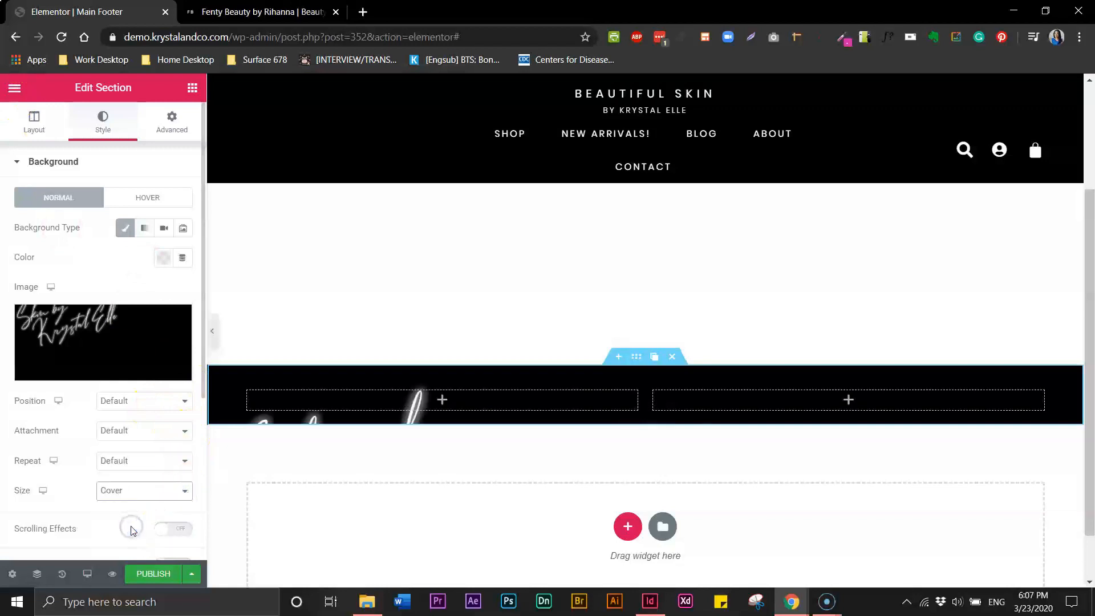
{"action": "left_click", "coordinate": [32, 132]}
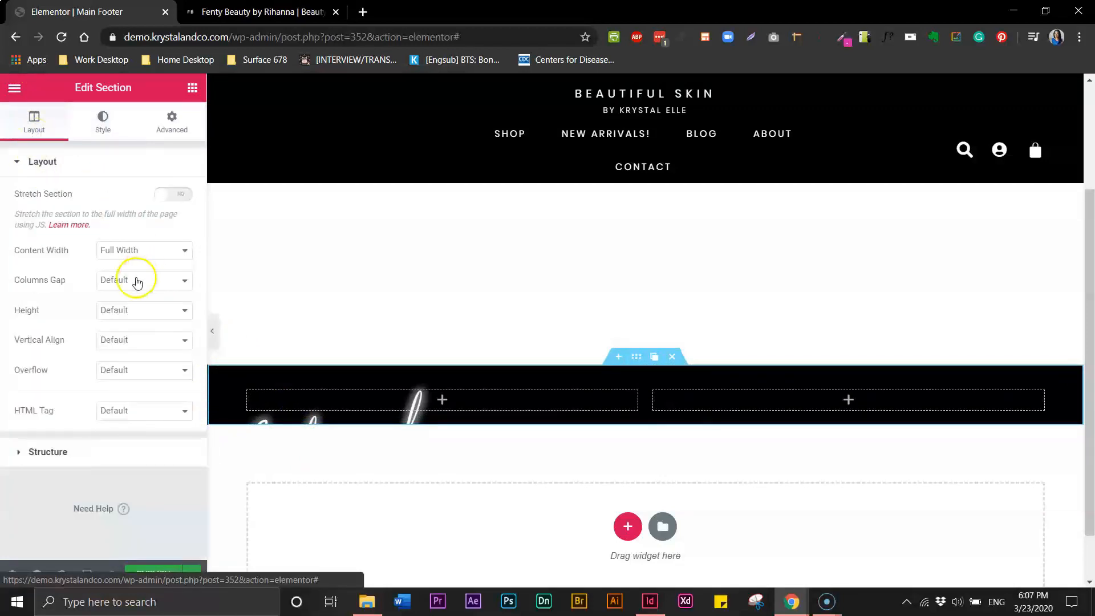
{"action": "left_click", "coordinate": [131, 312]}
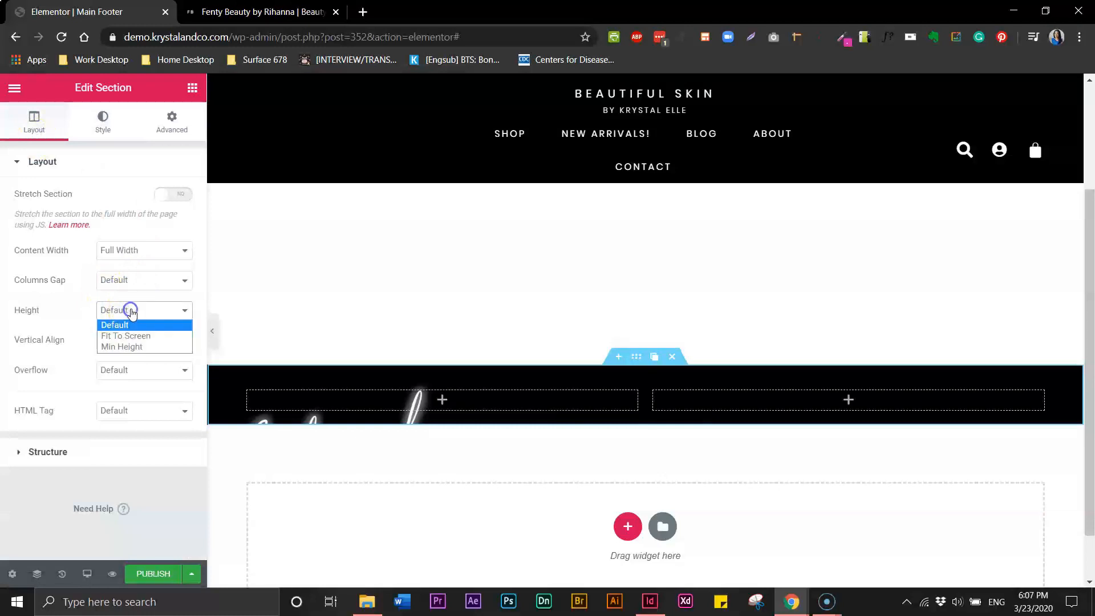
{"action": "left_click", "coordinate": [128, 347]}
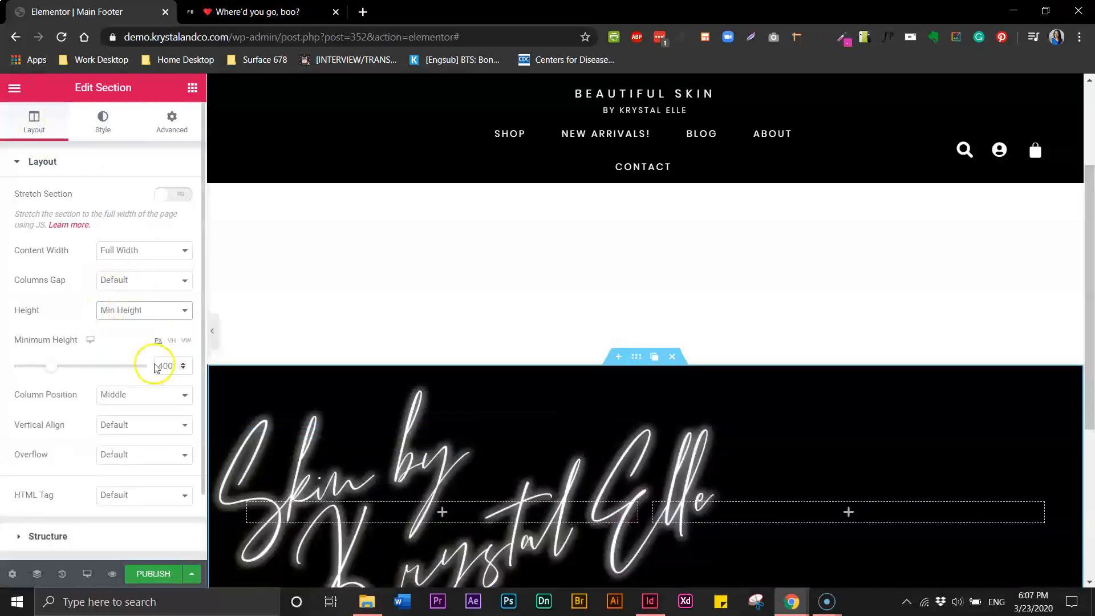
{"action": "type", "text": "960"}
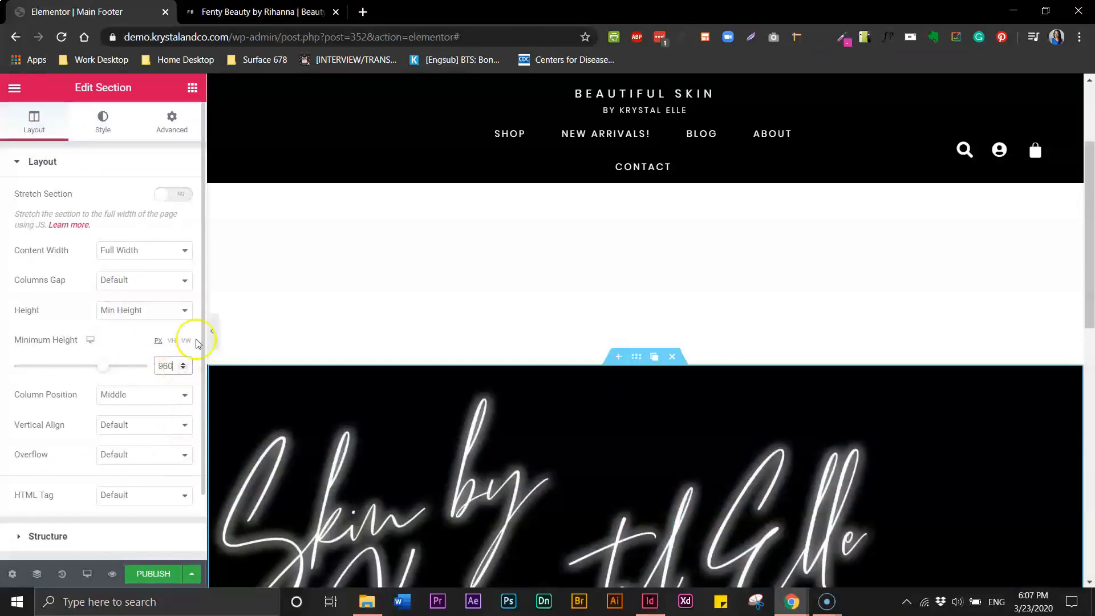
{"action": "left_click", "coordinate": [213, 335]}
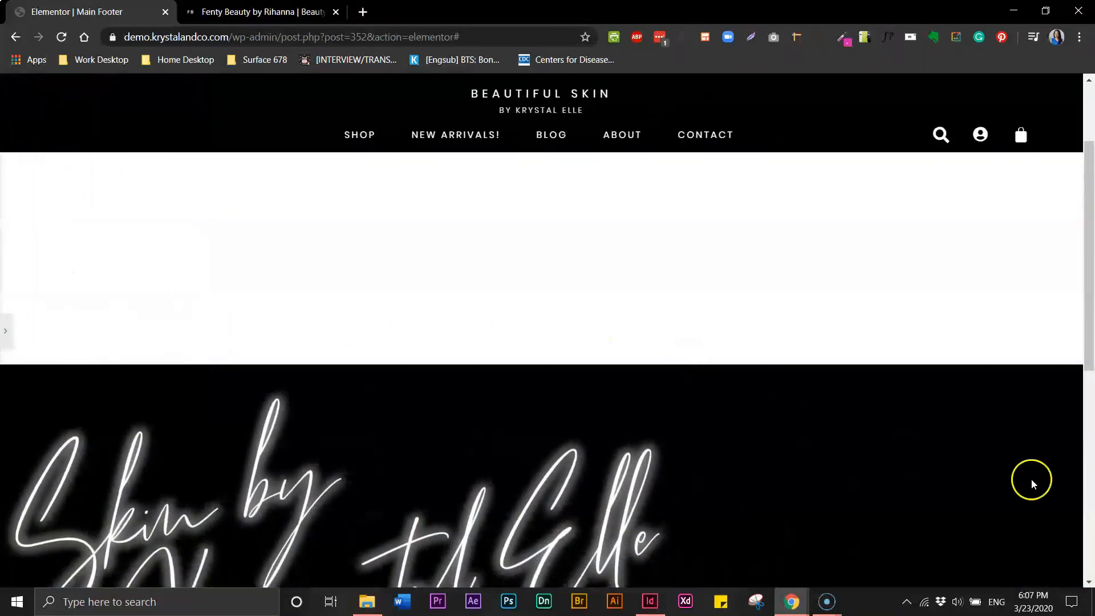
Review the full-width footer preview against the Fenty Beauty footer, then restore the editing panel
{"action": "scroll", "coordinate": [1091, 387], "scroll_direction": "down", "scroll_amount": 1}
{"action": "left_click_drag", "start_coordinate": [1090, 387], "coordinate": [1090, 460]}
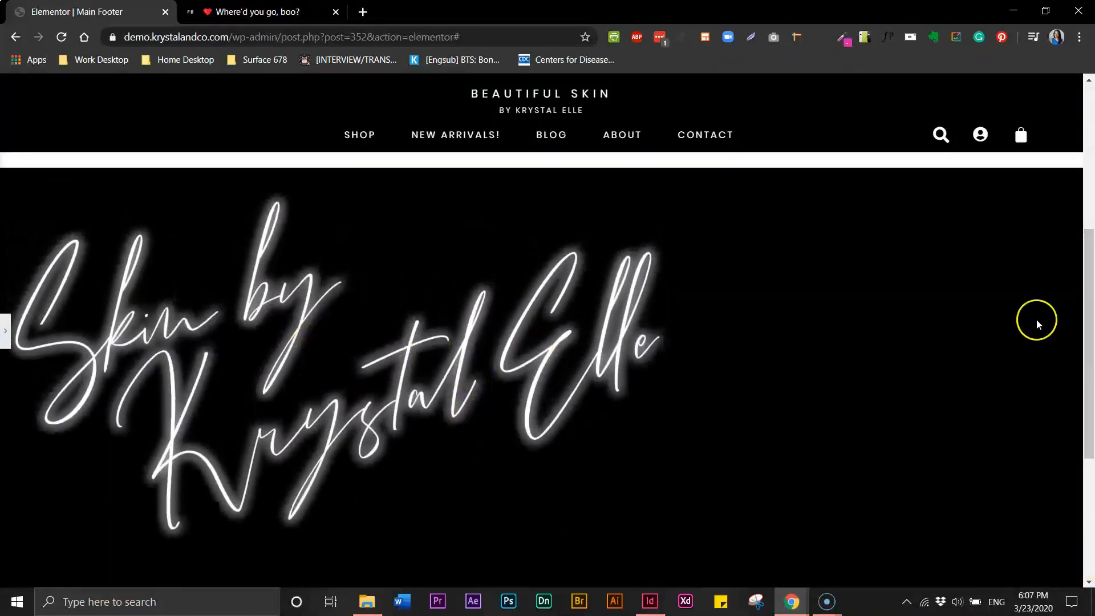
{"action": "left_click_drag", "start_coordinate": [1093, 360], "coordinate": [1094, 346]}
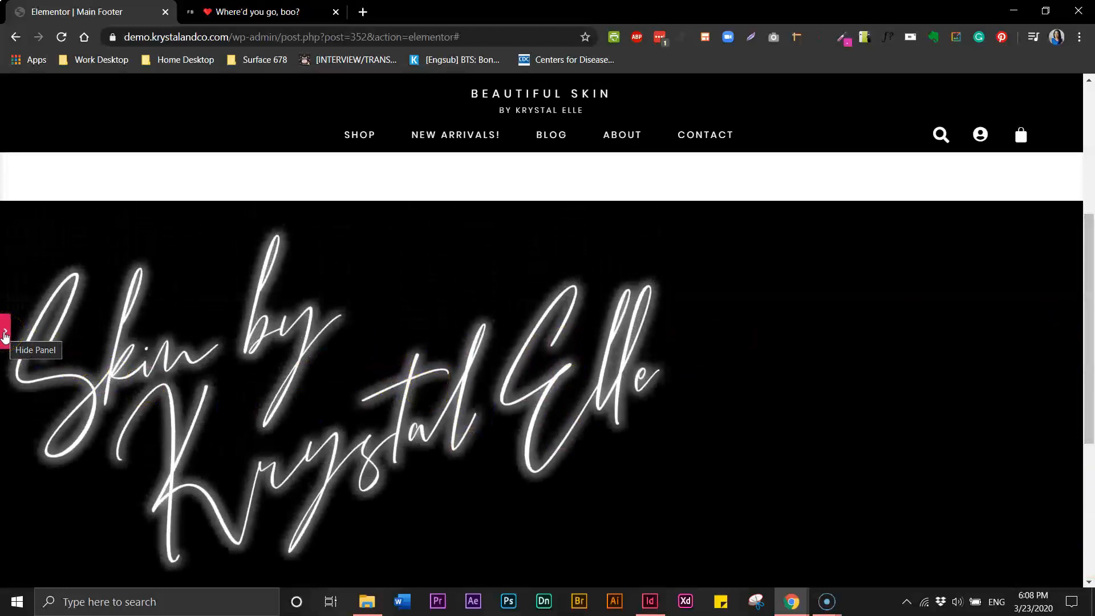
{"action": "mouse_move", "coordinate": [1090, 292]}
{"action": "left_mouse_down"}
{"action": "mouse_move", "coordinate": [1091, 315]}
{"action": "mouse_move", "coordinate": [1093, 163]}
{"action": "mouse_move", "coordinate": [1093, 321]}
{"action": "mouse_move", "coordinate": [1092, 305]}
{"action": "left_mouse_up"}
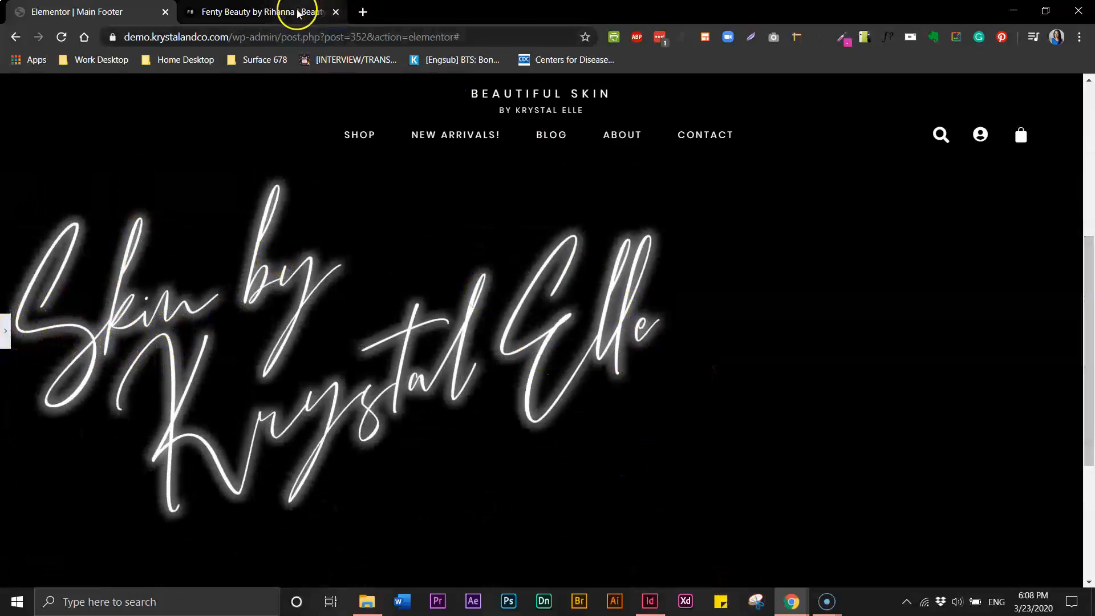
{"action": "left_click", "coordinate": [298, 14]}
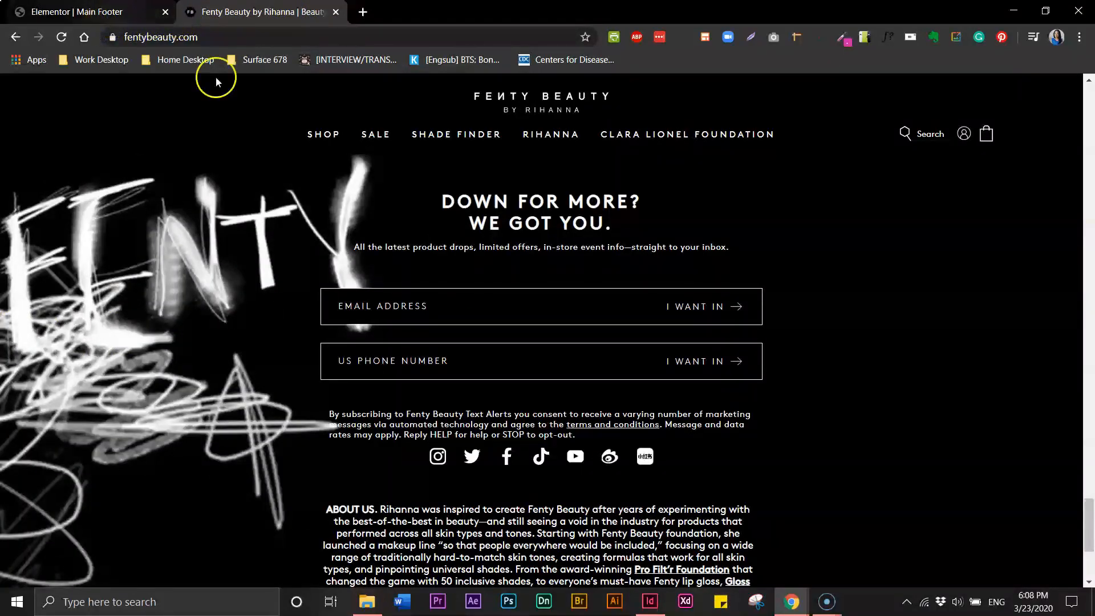
{"action": "left_click", "coordinate": [129, 19]}
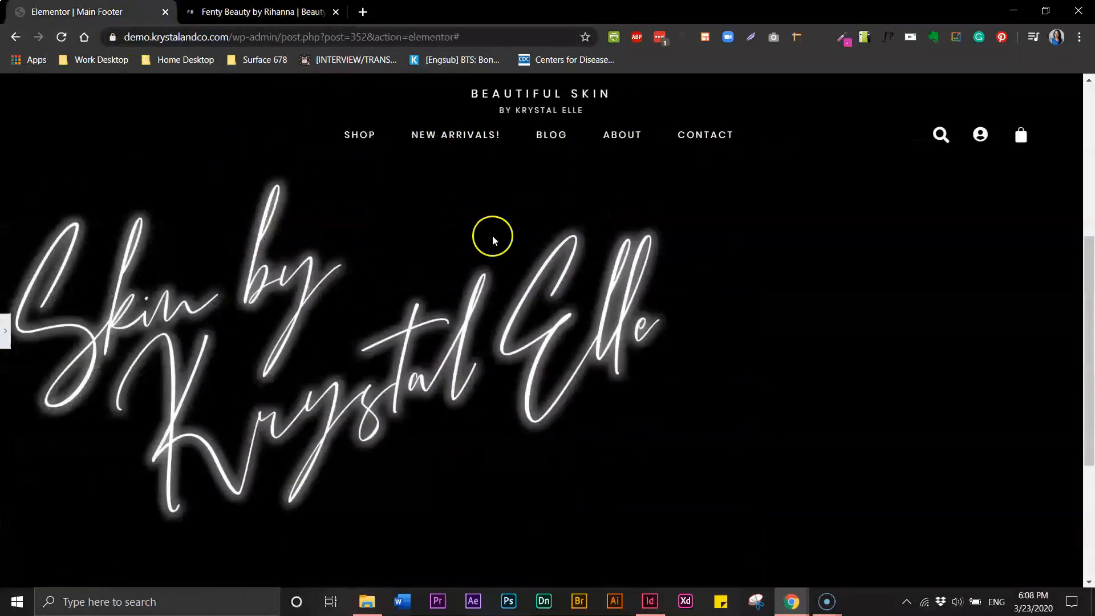
{"action": "left_click", "coordinate": [5, 331]}
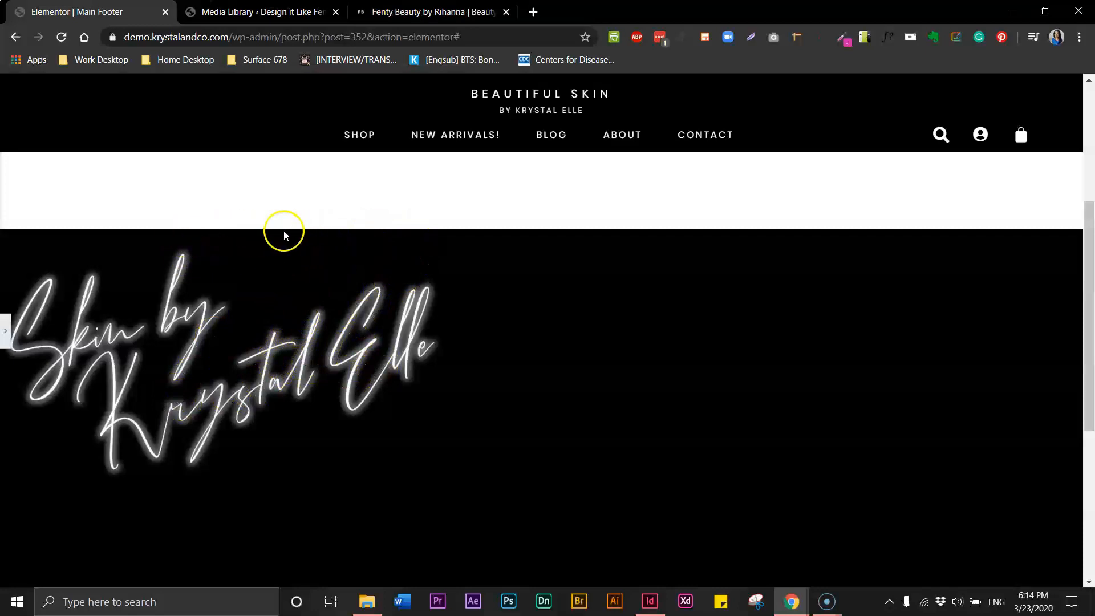
{"action": "mouse_move", "coordinate": [1093, 243]}
{"action": "left_mouse_down"}
{"action": "mouse_move", "coordinate": [1092, 325]}
{"action": "mouse_move", "coordinate": [1093, 237]}
{"action": "left_mouse_up"}
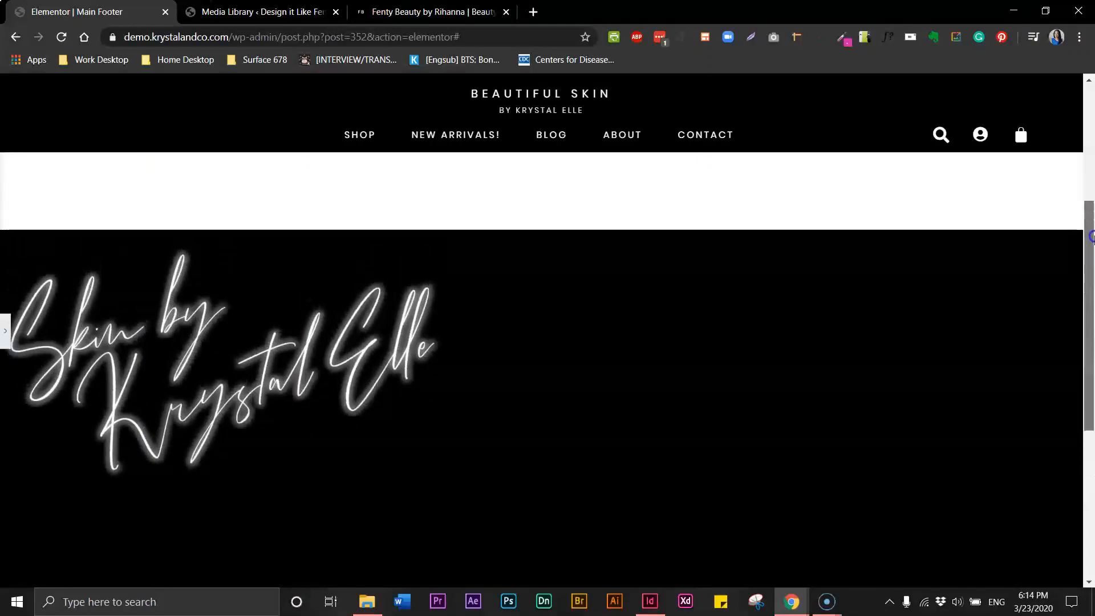
{"action": "left_click", "coordinate": [6, 336]}
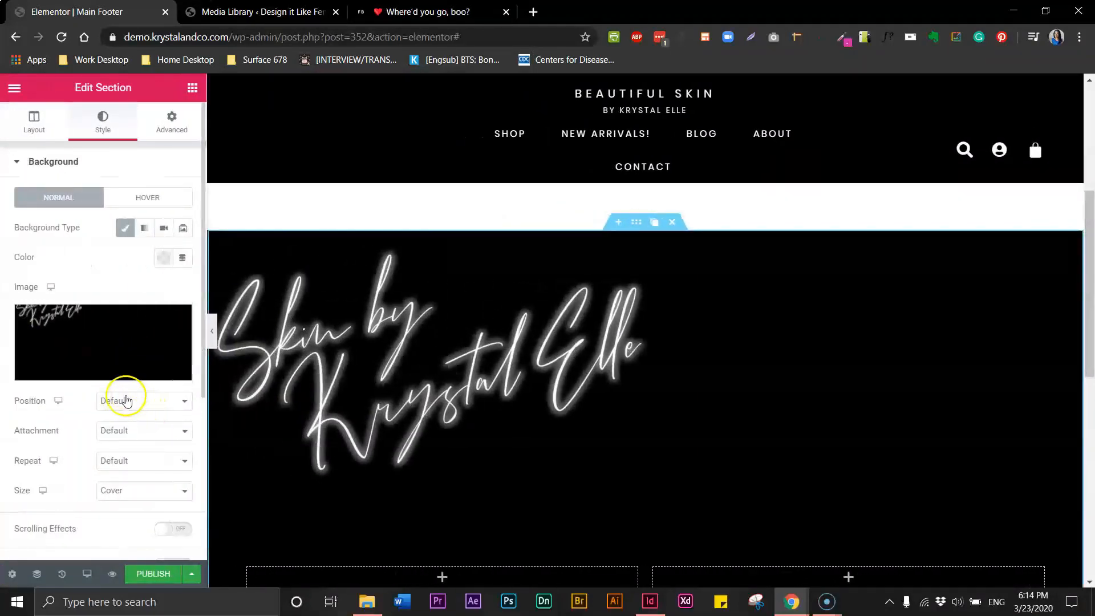
{"action": "left_click", "coordinate": [116, 402]}
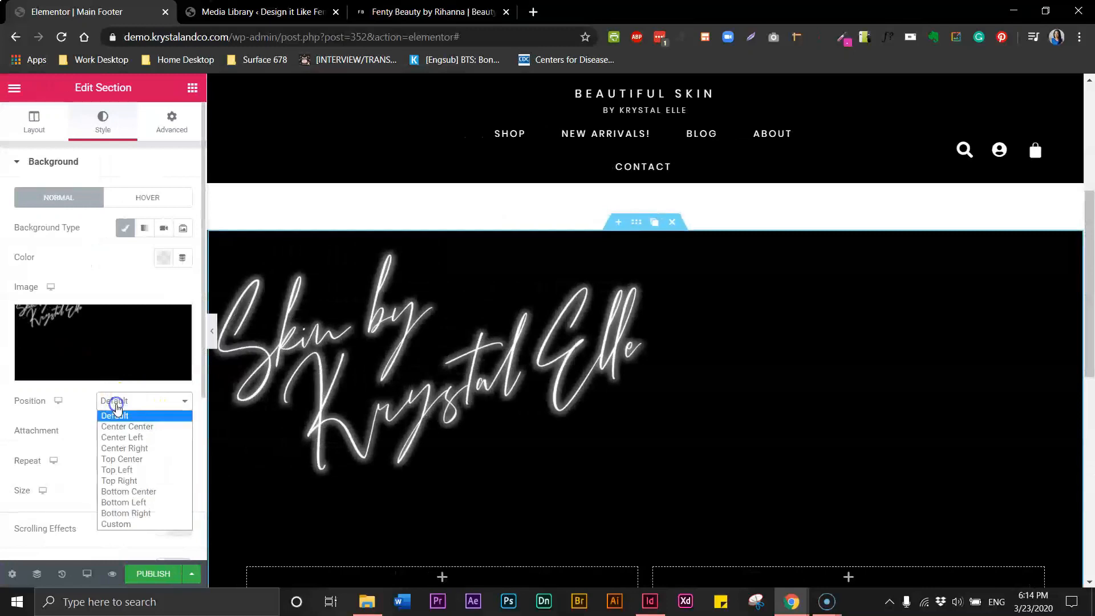
{"action": "left_click", "coordinate": [127, 438]}
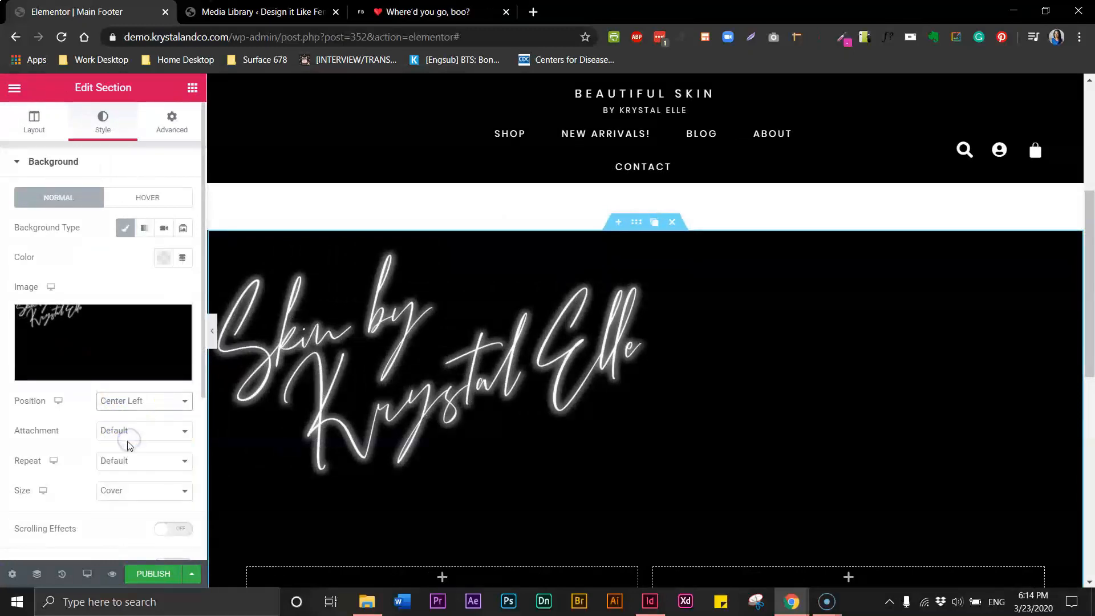
{"action": "left_click", "coordinate": [143, 402]}
{"action": "left_click", "coordinate": [126, 448]}
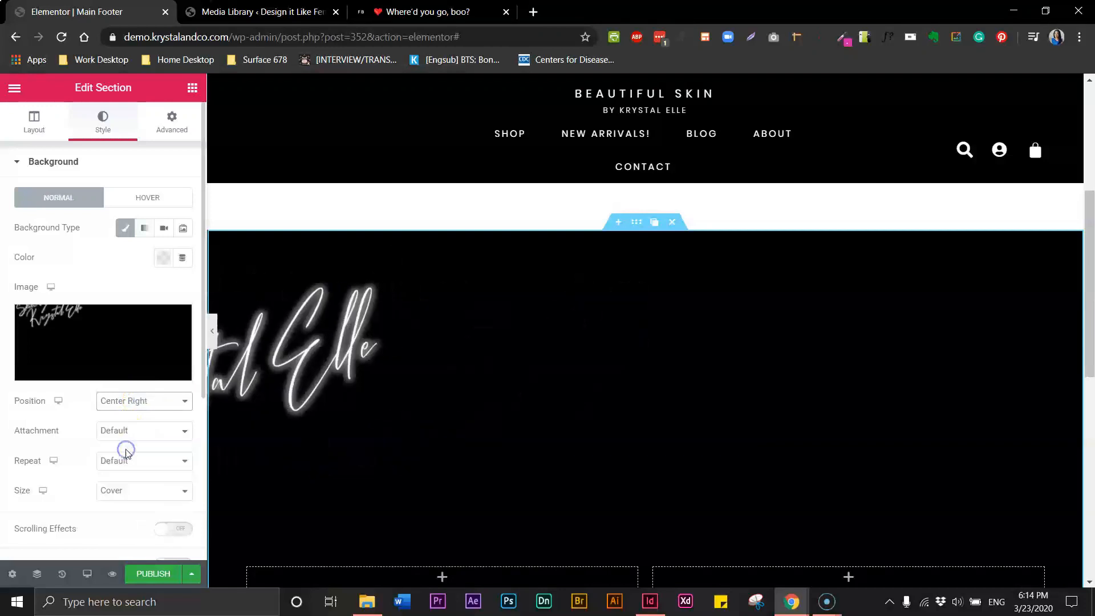
{"action": "left_click", "coordinate": [212, 336]}
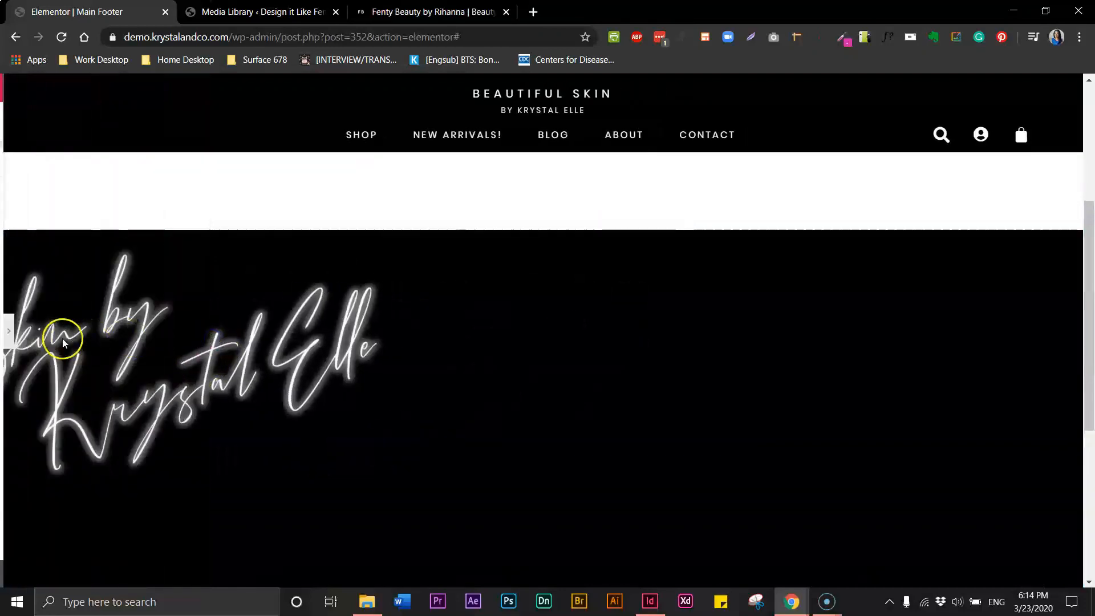
{"action": "left_click", "coordinate": [5, 348]}
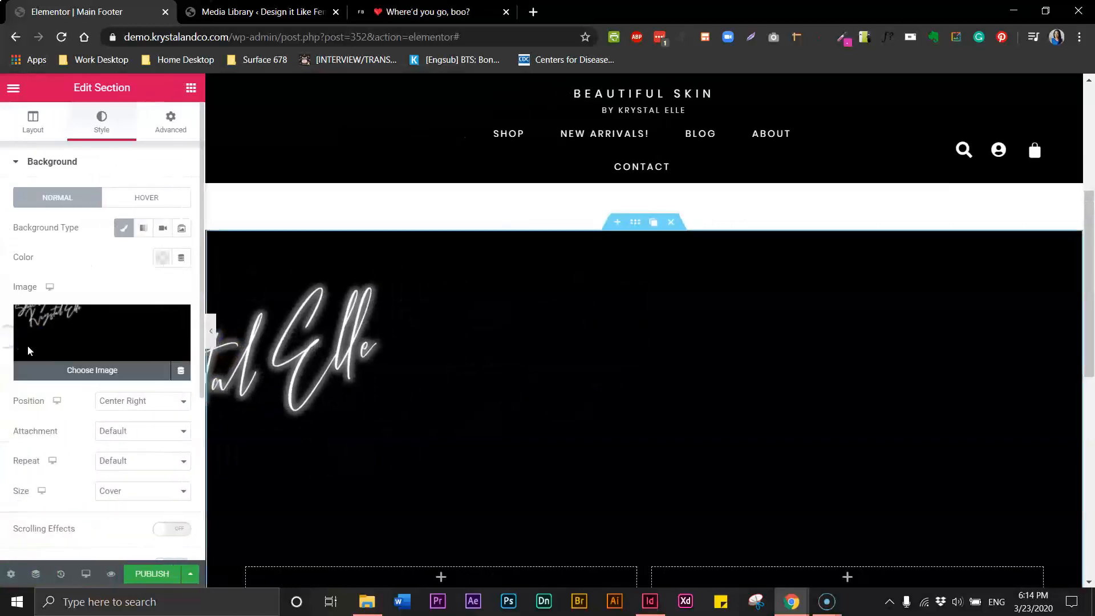
{"action": "left_click", "coordinate": [138, 401]}
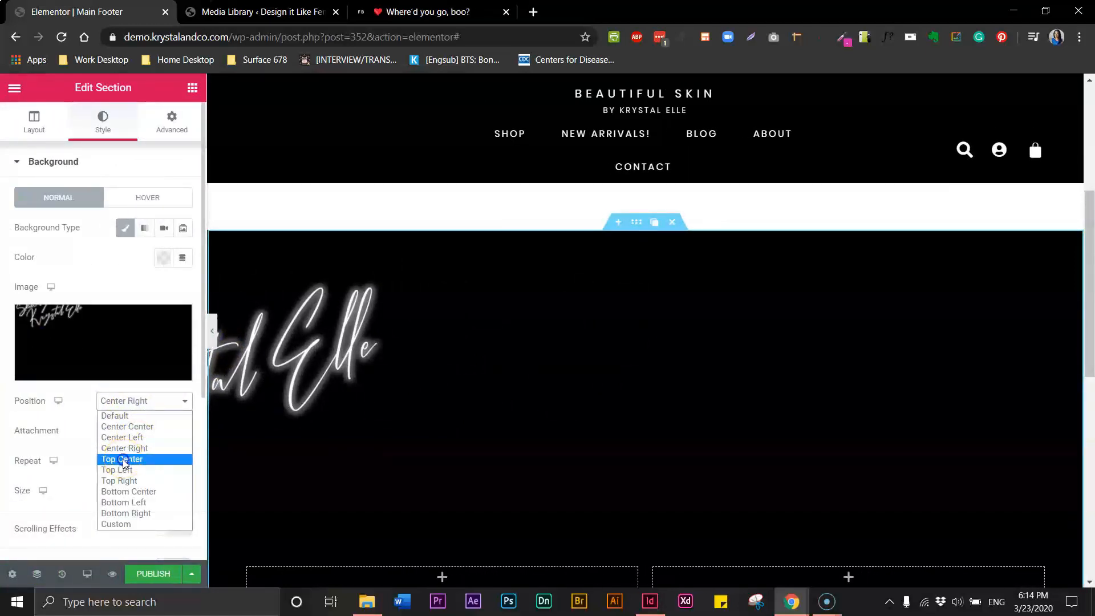
{"action": "left_click", "coordinate": [124, 460]}
{"action": "left_click", "coordinate": [212, 334]}
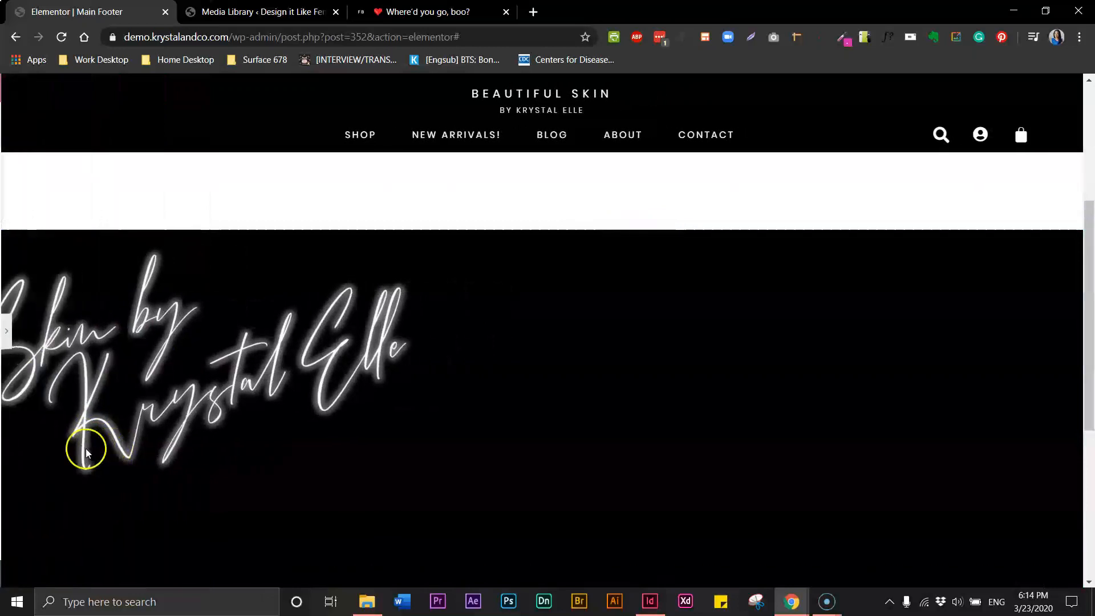
{"action": "left_click", "coordinate": [6, 330]}
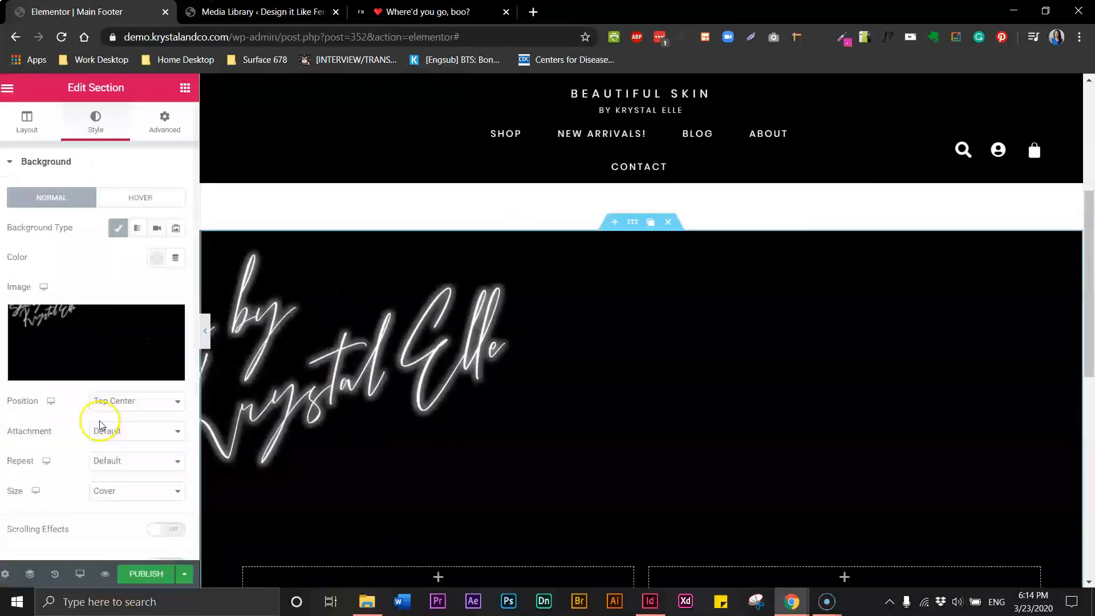
{"action": "left_click", "coordinate": [133, 402]}
{"action": "left_click", "coordinate": [114, 416]}
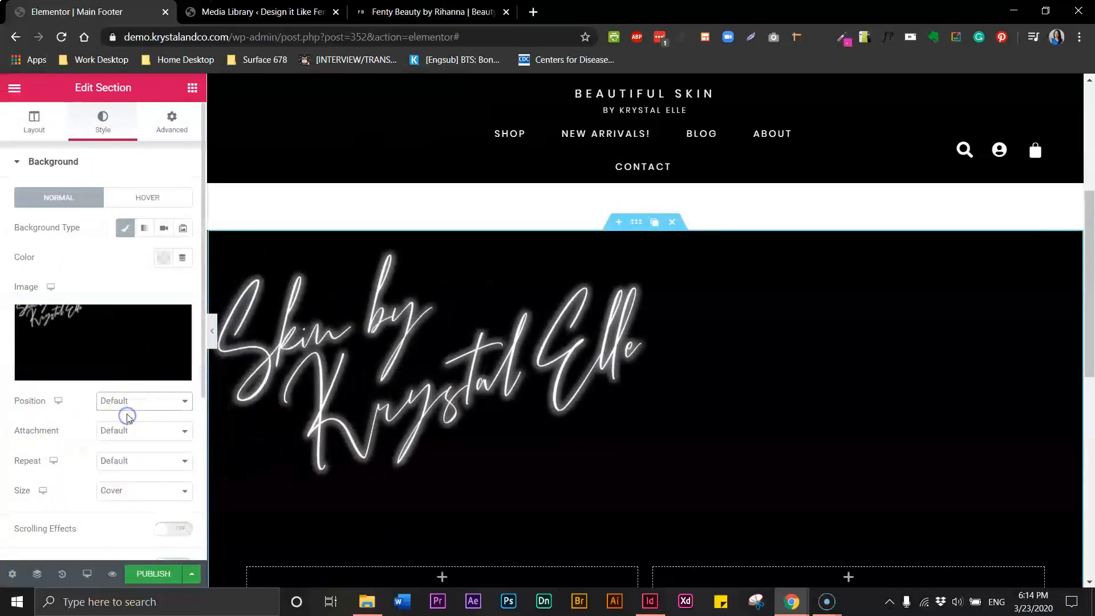
{"action": "left_click", "coordinate": [213, 341]}
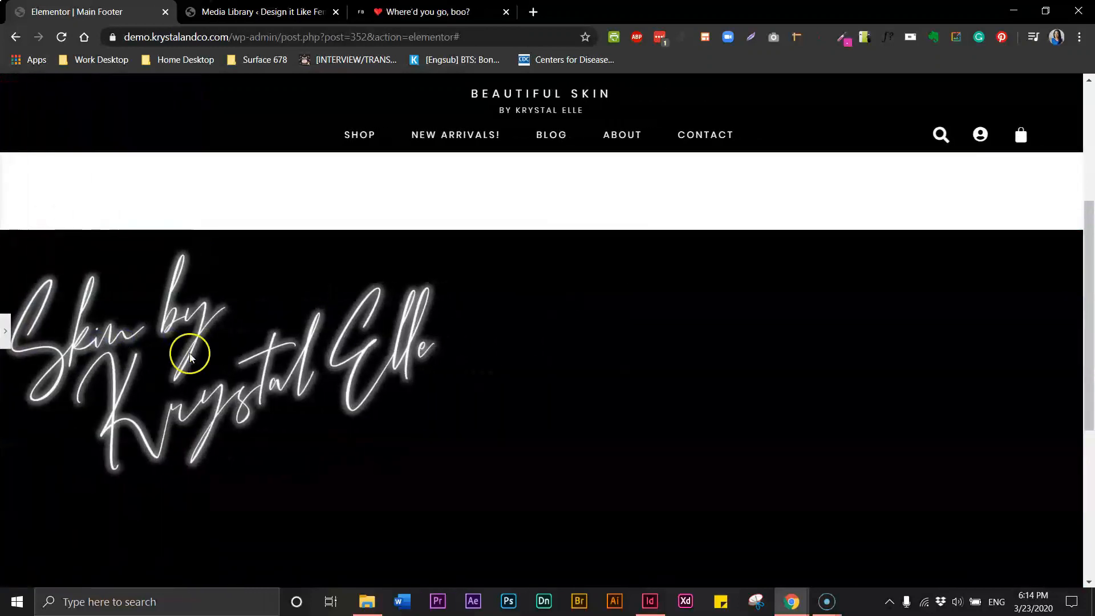
{"action": "left_click", "coordinate": [6, 330]}
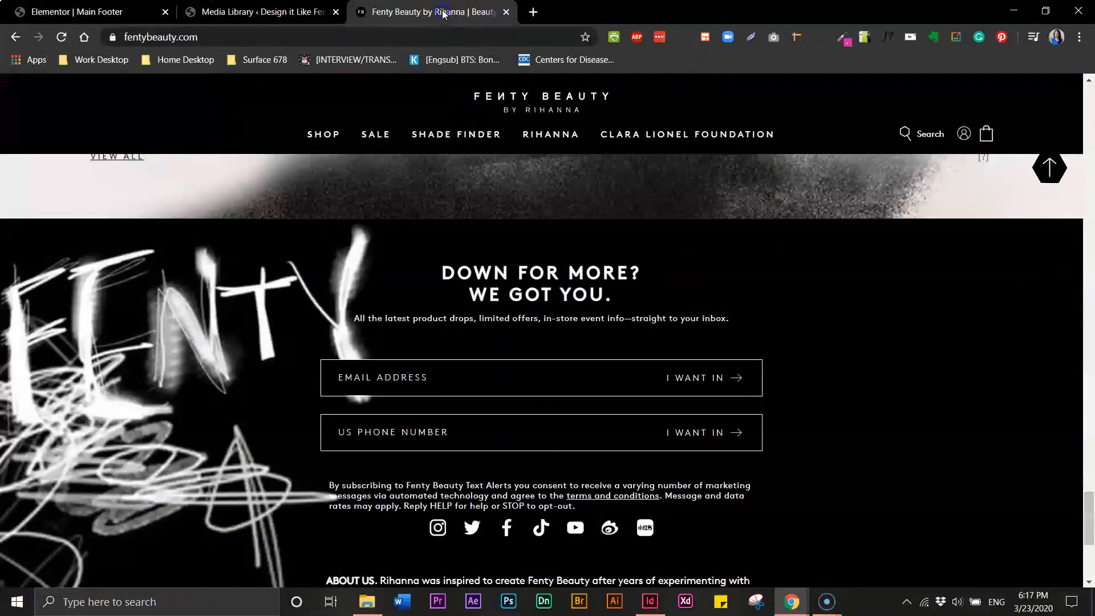
Scroll through the Fenty Beauty signup footer for reference, then return to the Main Footer editor
{"action": "mouse_move", "coordinate": [550, 134]}
{"action": "left_click_drag", "start_coordinate": [394, 580], "coordinate": [402, 591]}
{"action": "left_click", "coordinate": [1089, 371]}
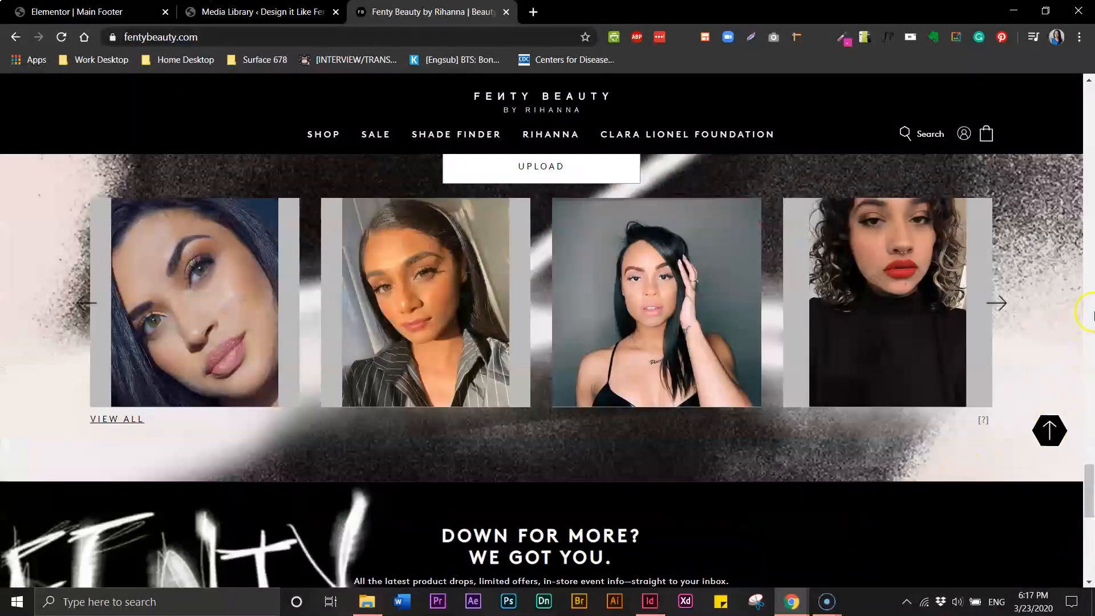
{"action": "left_click_drag", "start_coordinate": [1090, 553], "coordinate": [1089, 526]}
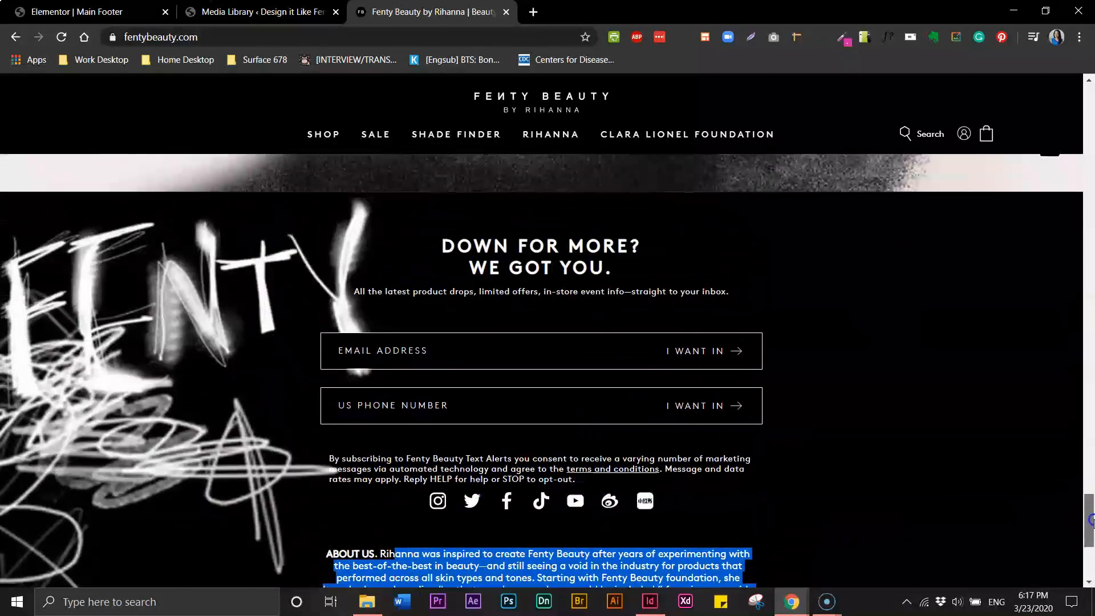
{"action": "left_click", "coordinate": [984, 406]}
{"action": "left_click", "coordinate": [105, 12]}
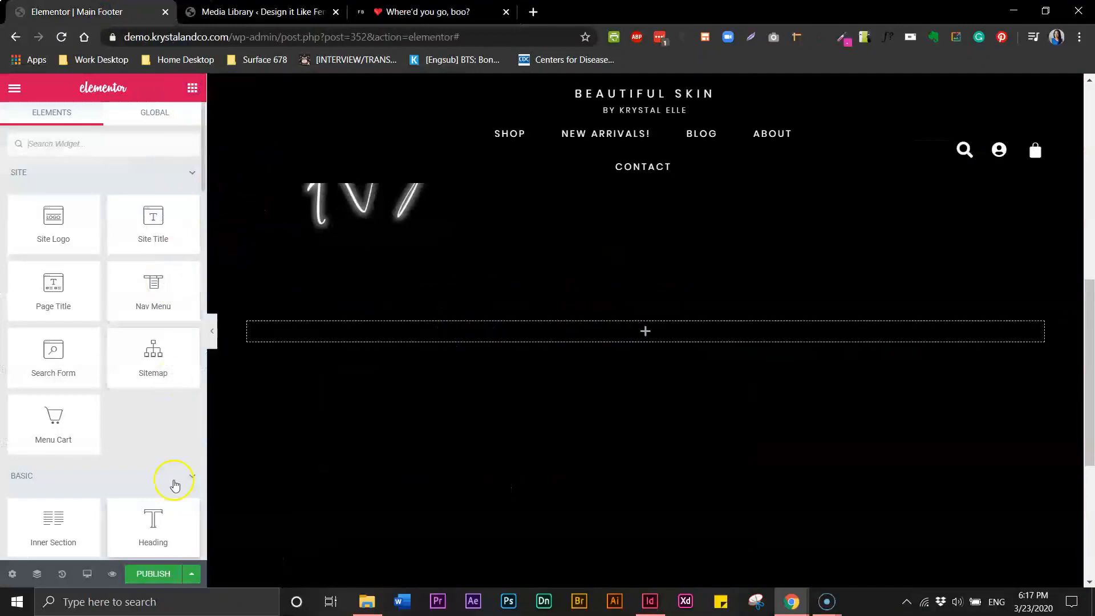
Add a Heading widget and a Text Editor block beneath it in the footer section
{"action": "left_click_drag", "start_coordinate": [153, 534], "coordinate": [433, 341]}
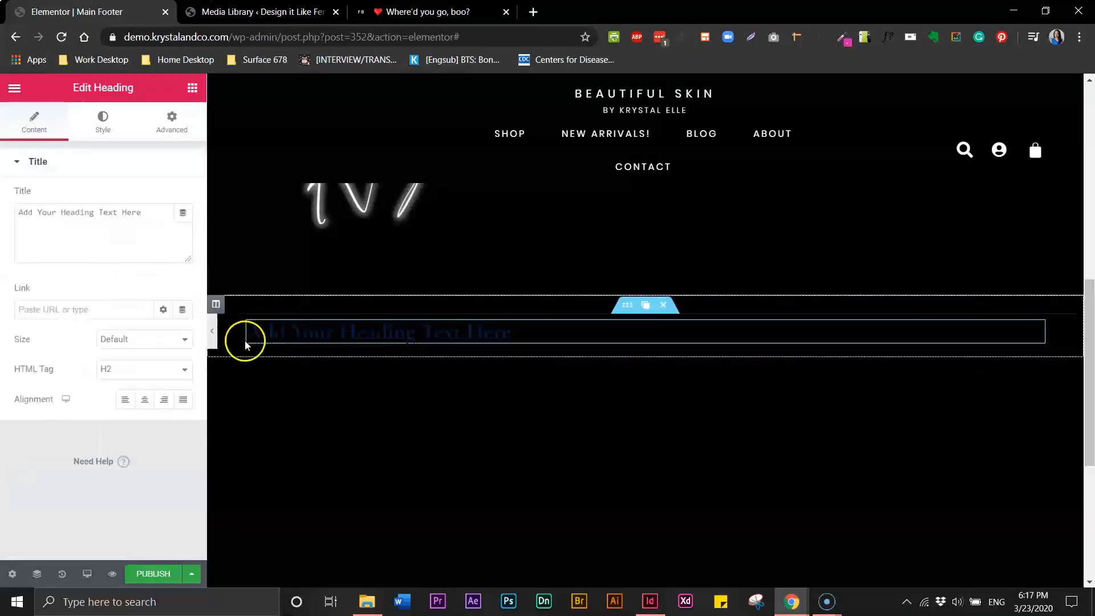
{"action": "left_click", "coordinate": [192, 89]}
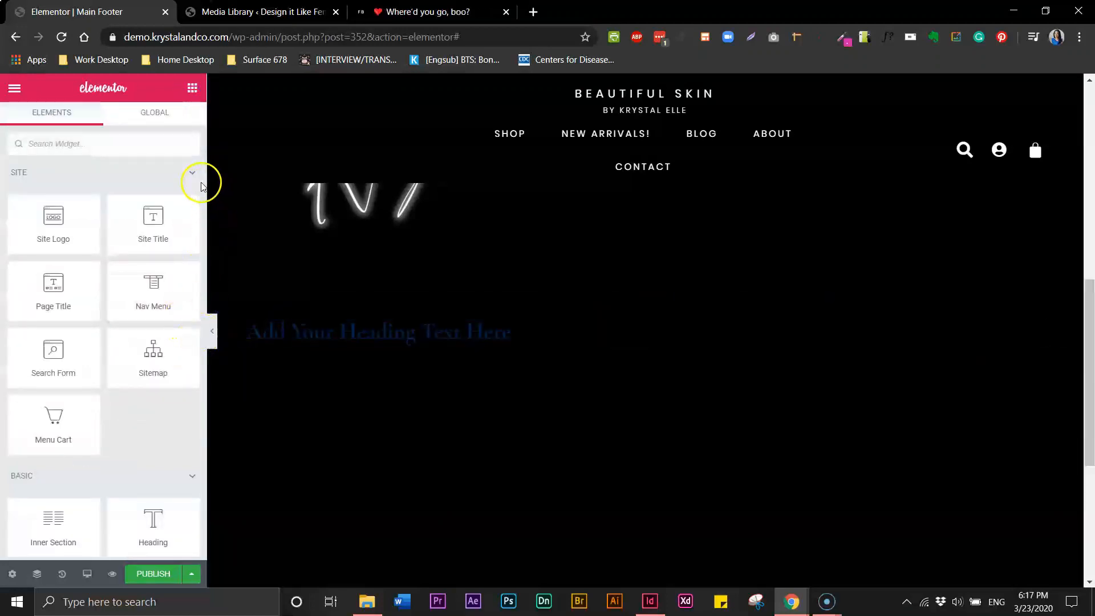
{"action": "scroll", "coordinate": [201, 185], "scroll_direction": "down", "scroll_amount": 2}
{"action": "right_click", "coordinate": [204, 204]}
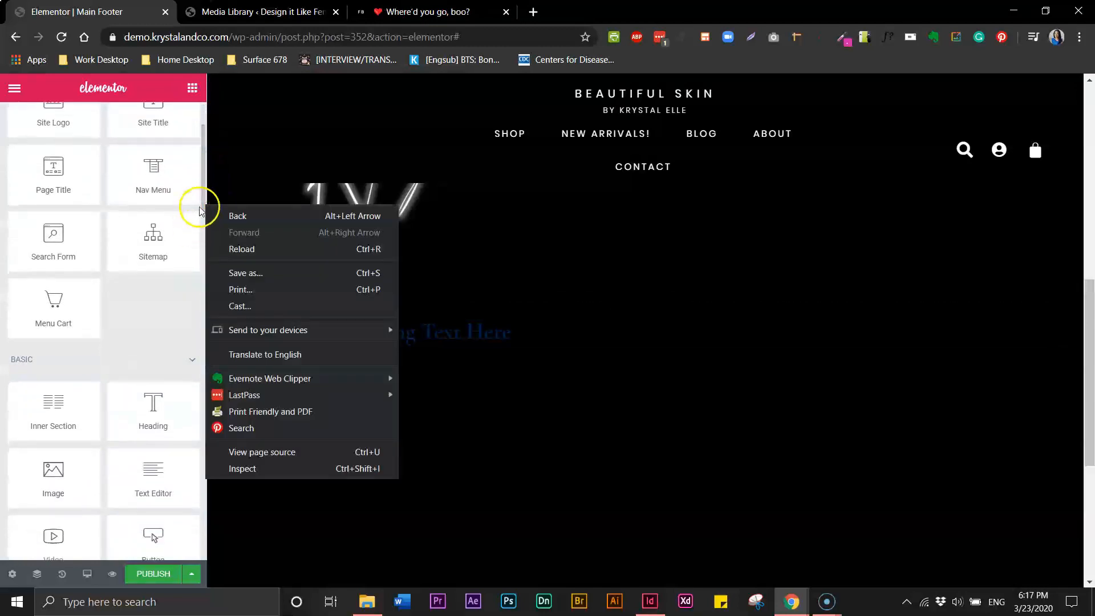
{"action": "left_click", "coordinate": [200, 211]}
{"action": "scroll", "coordinate": [200, 211], "scroll_direction": "down", "scroll_amount": 7}
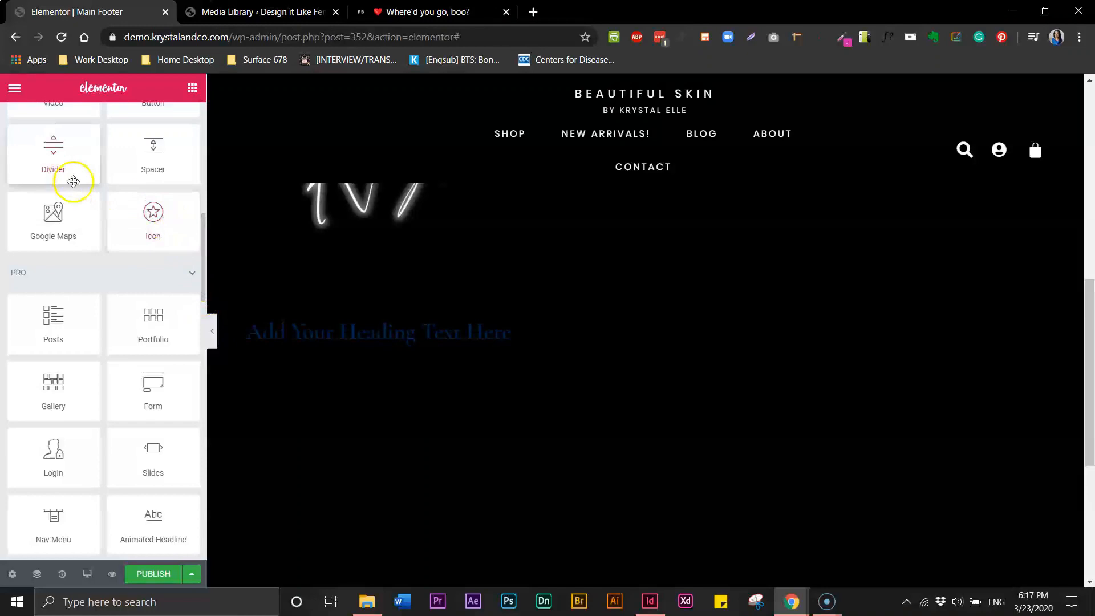
{"action": "left_click_drag", "start_coordinate": [204, 285], "coordinate": [207, 234]}
{"action": "left_click_drag", "start_coordinate": [142, 276], "coordinate": [355, 342]}
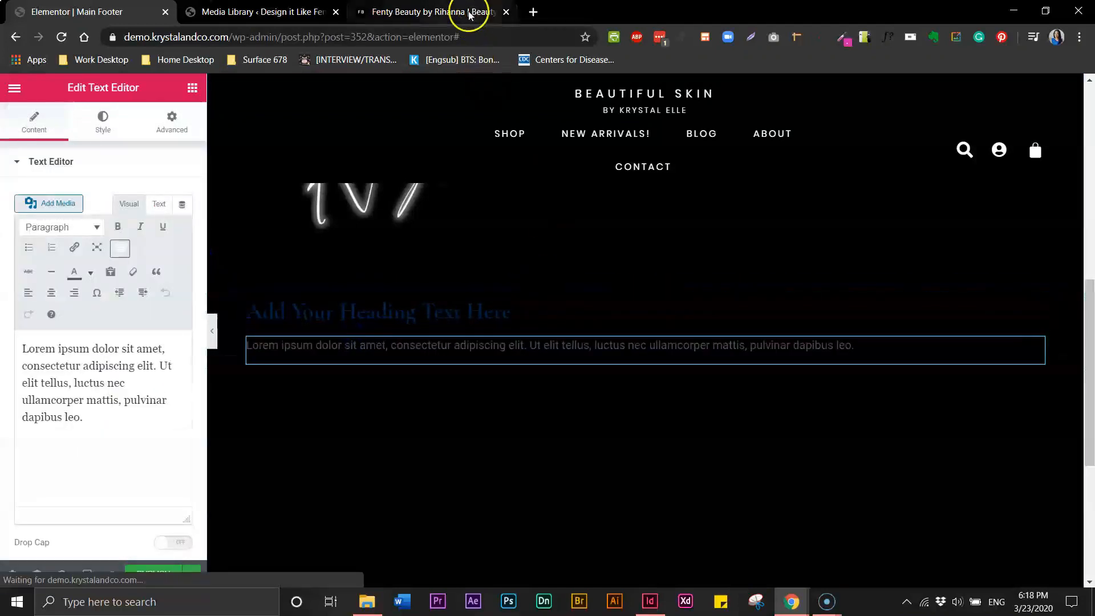
Check the Fenty Beauty footer, then add a Form widget below the text block
{"action": "left_click", "coordinate": [432, 12]}
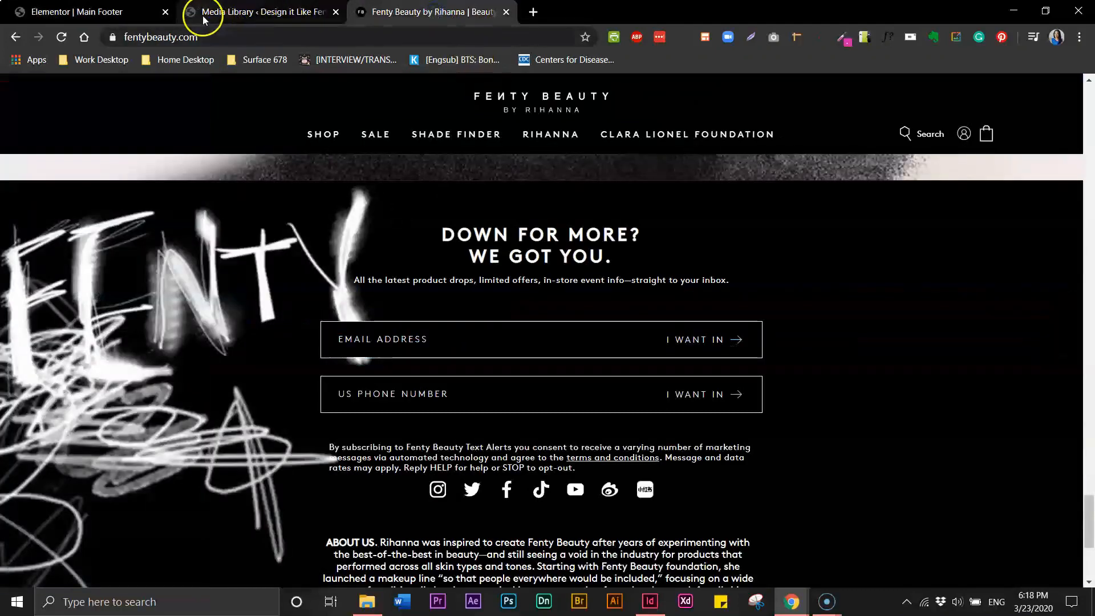
{"action": "left_click", "coordinate": [153, 19]}
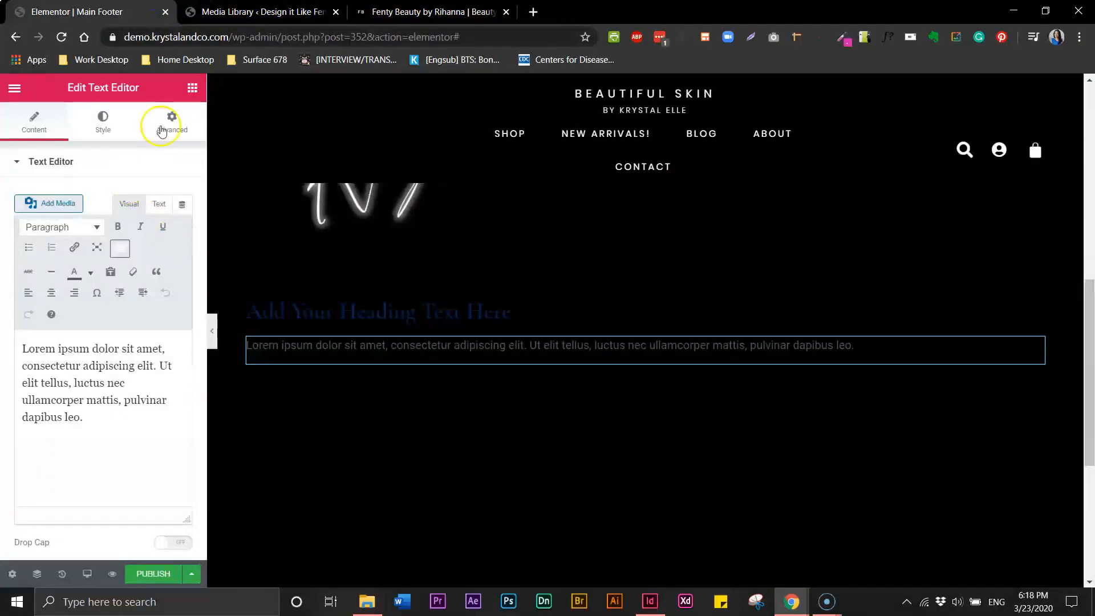
{"action": "left_click", "coordinate": [191, 90]}
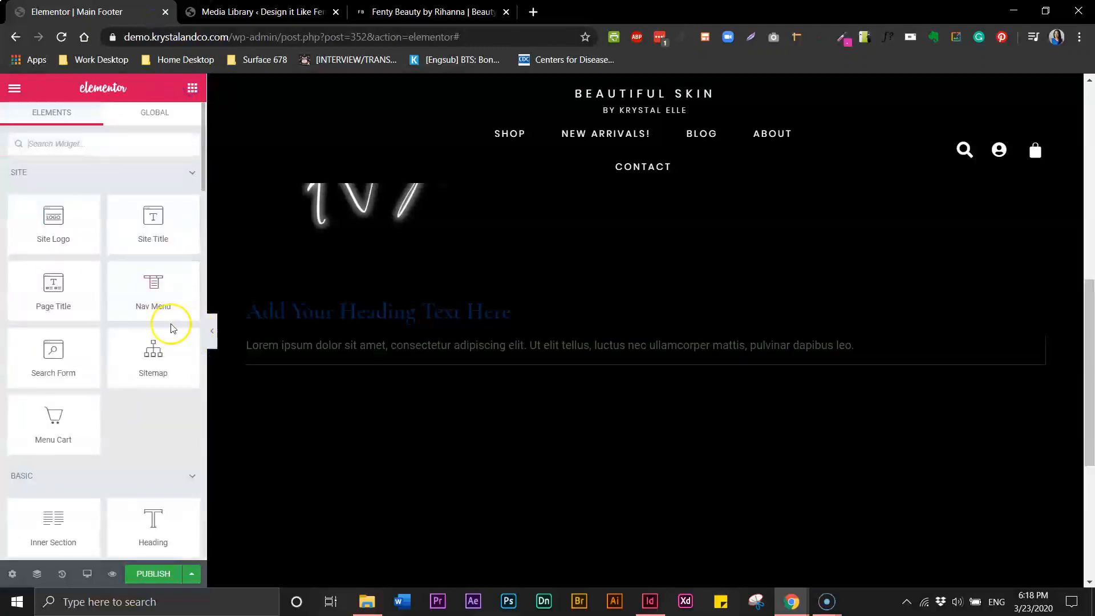
{"action": "left_click_drag", "start_coordinate": [202, 194], "coordinate": [212, 343]}
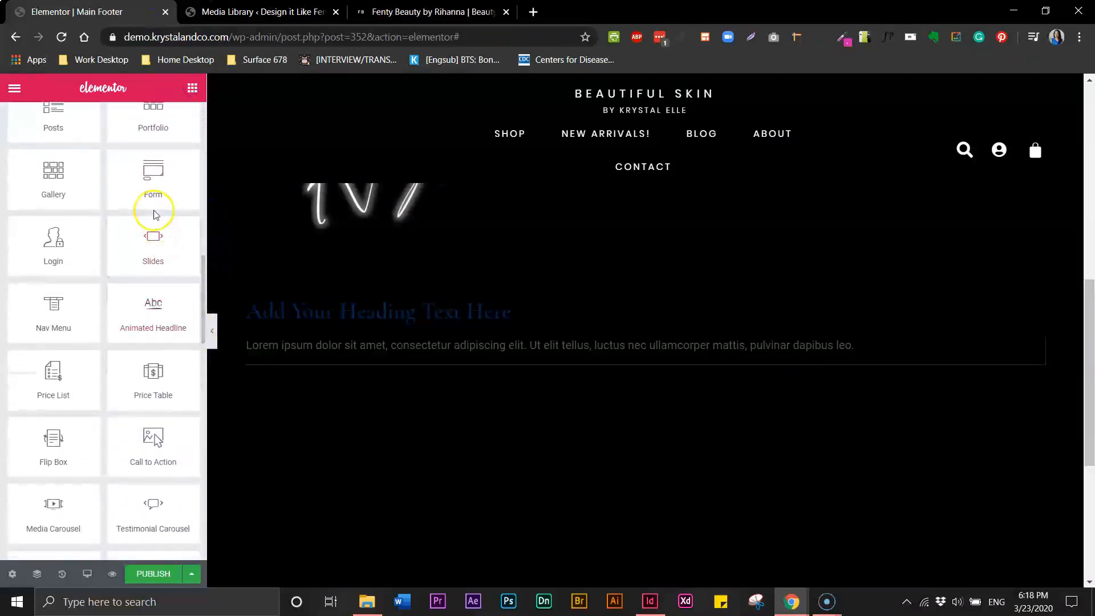
{"action": "left_click_drag", "start_coordinate": [153, 177], "coordinate": [312, 353]}
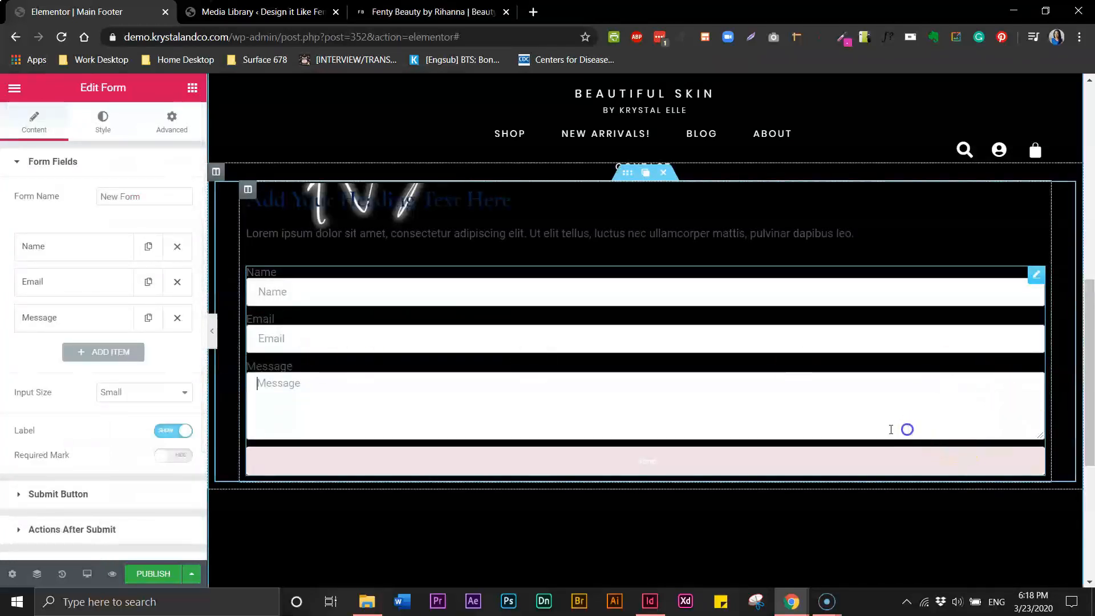
{"action": "left_click", "coordinate": [178, 322]}
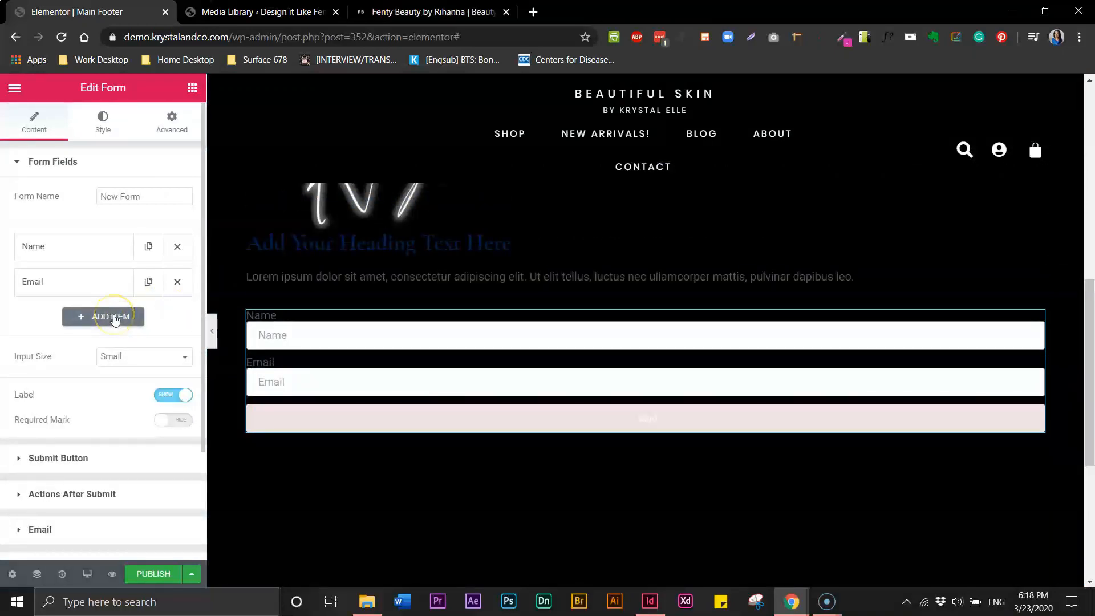
{"action": "left_click", "coordinate": [320, 416]}
{"action": "left_click", "coordinate": [403, 11]}
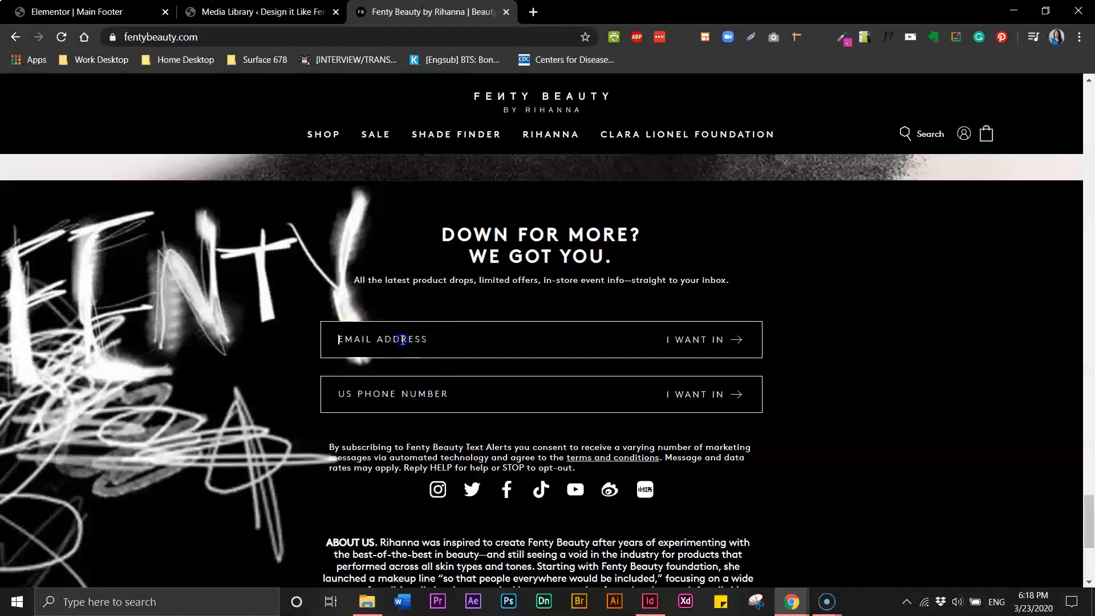
{"action": "left_click", "coordinate": [417, 384]}
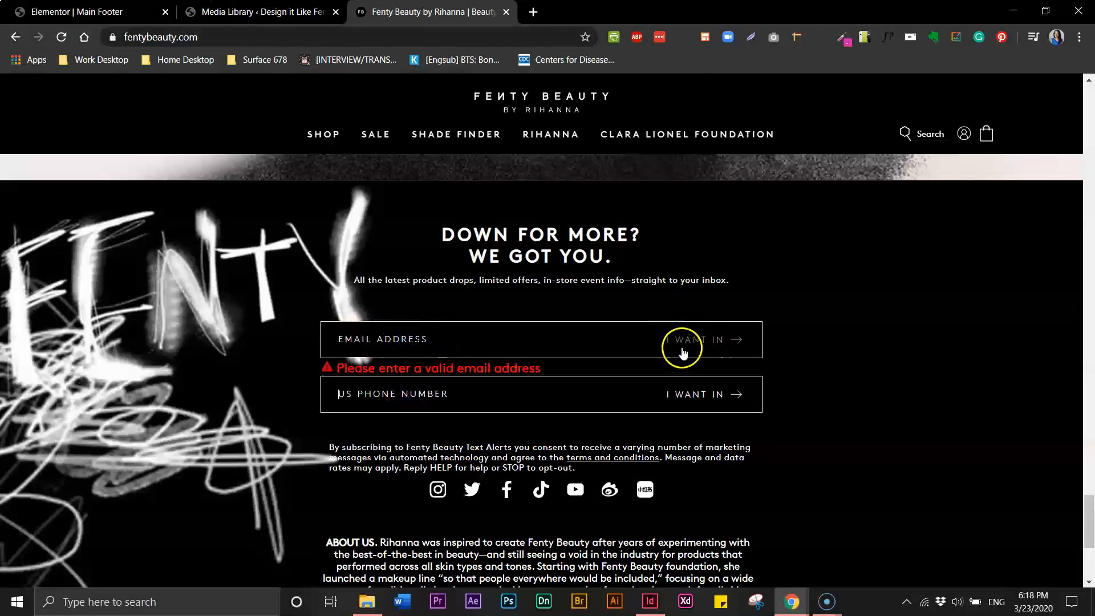
{"action": "left_click", "coordinate": [104, 14]}
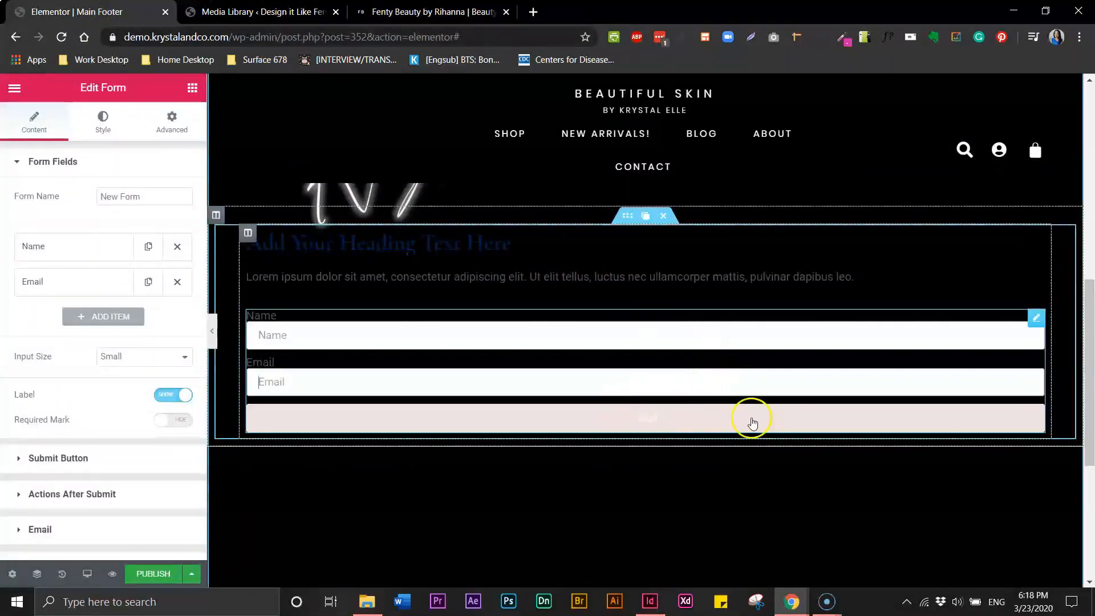
{"action": "left_click", "coordinate": [432, 12]}
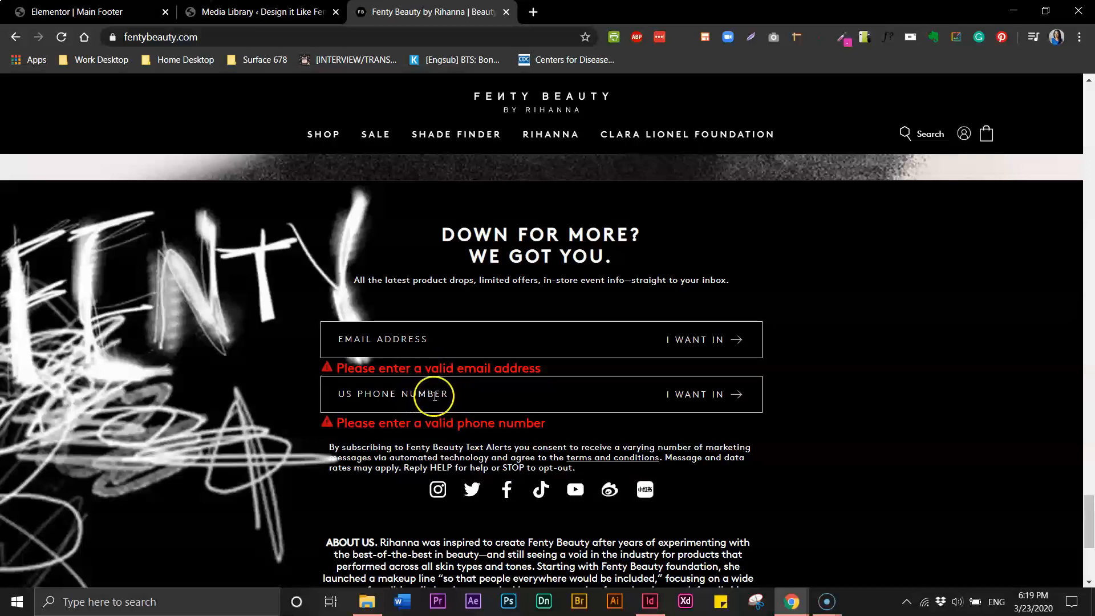
{"action": "left_click", "coordinate": [90, 12]}
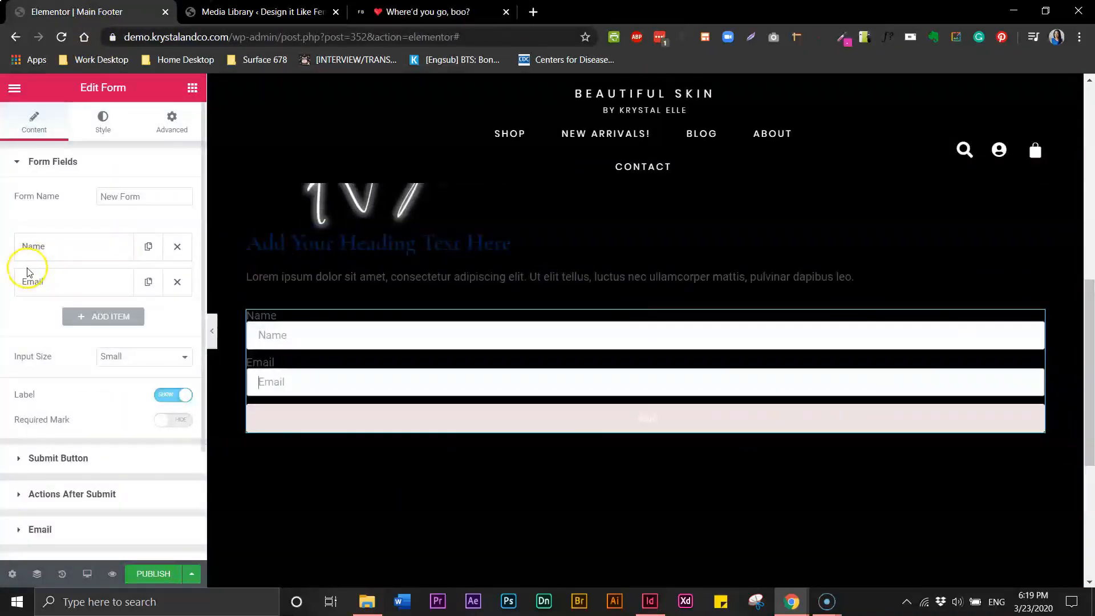
Delete the form's Name field and set the Email field's column width to 75%
{"action": "left_click", "coordinate": [176, 247]}
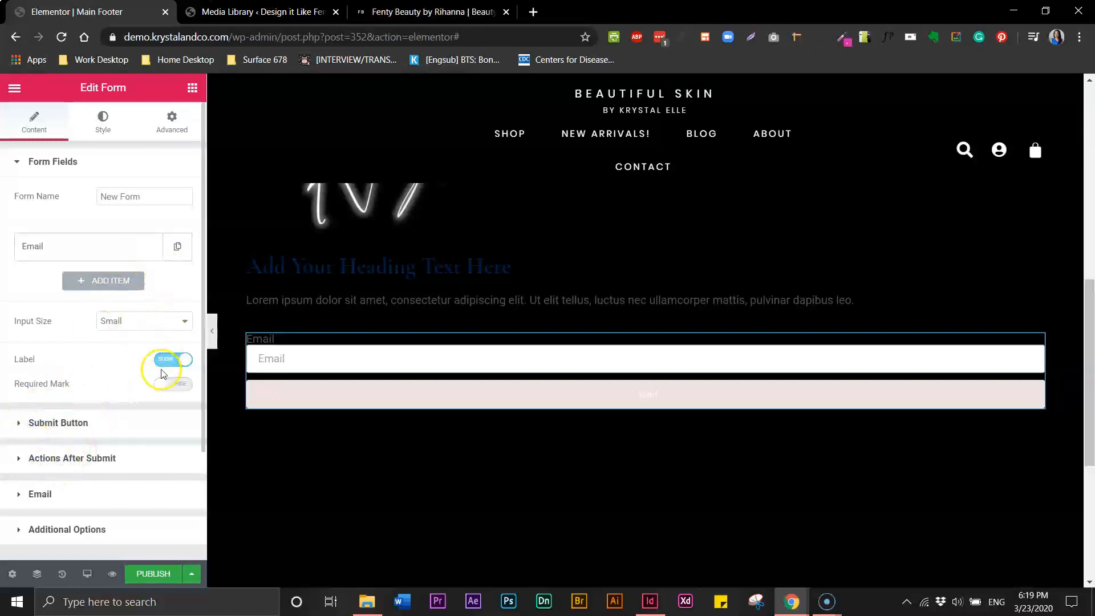
{"action": "left_click", "coordinate": [140, 247]}
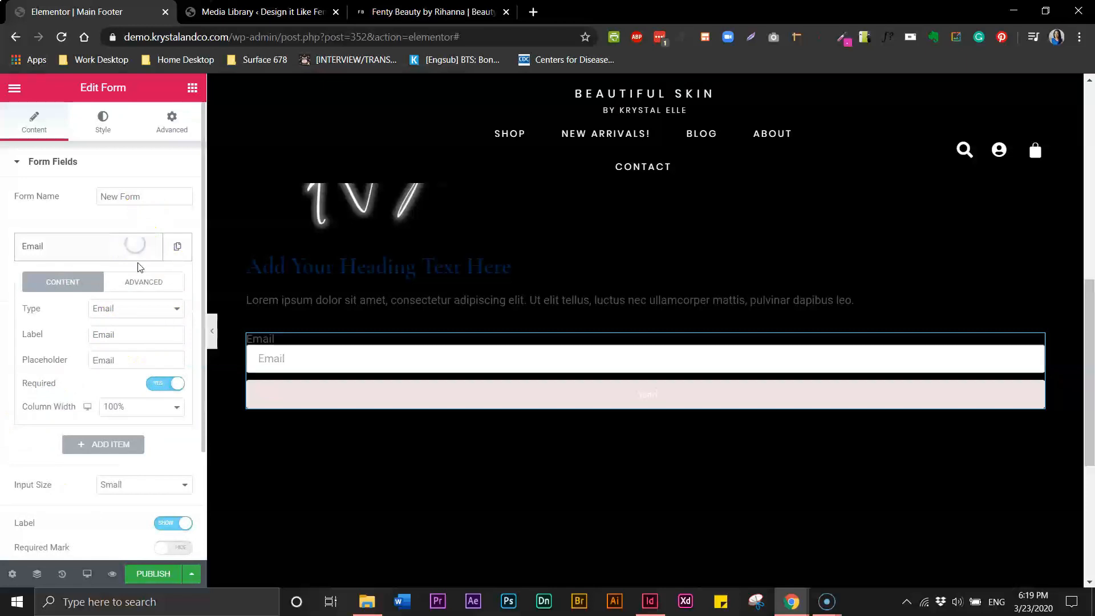
{"action": "left_click", "coordinate": [126, 407]}
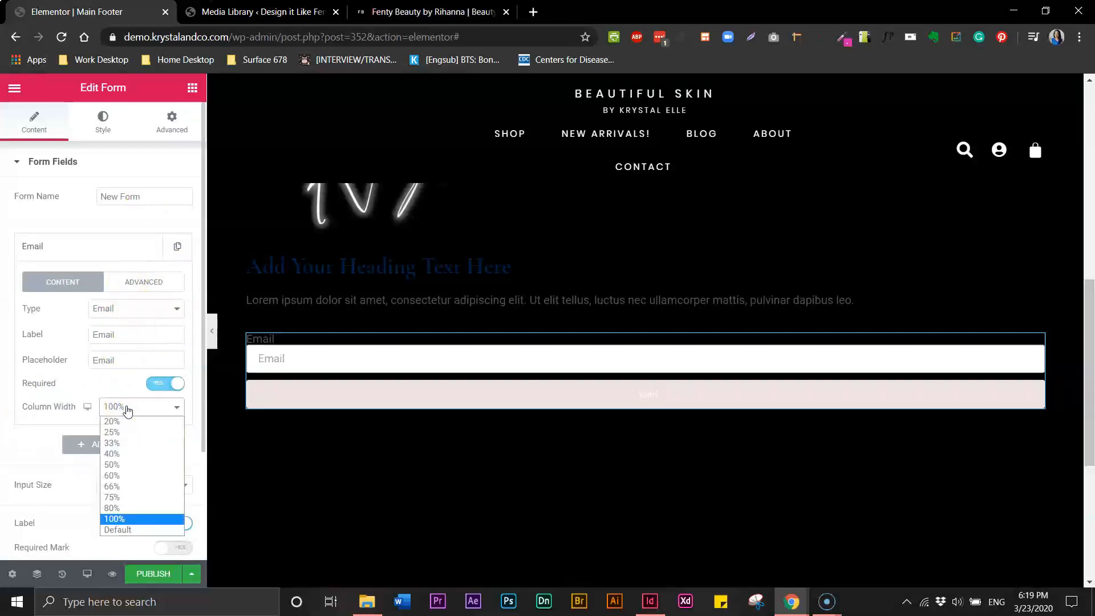
{"action": "left_click", "coordinate": [123, 500]}
{"action": "left_click", "coordinate": [347, 400]}
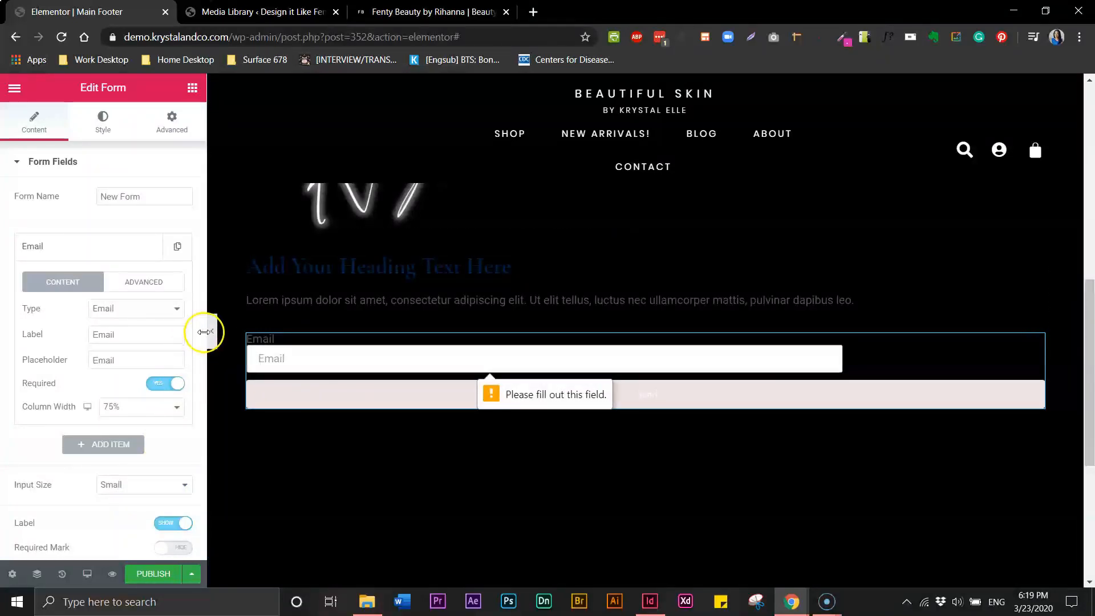
{"action": "scroll", "coordinate": [202, 391], "scroll_direction": "down", "scroll_amount": 4}
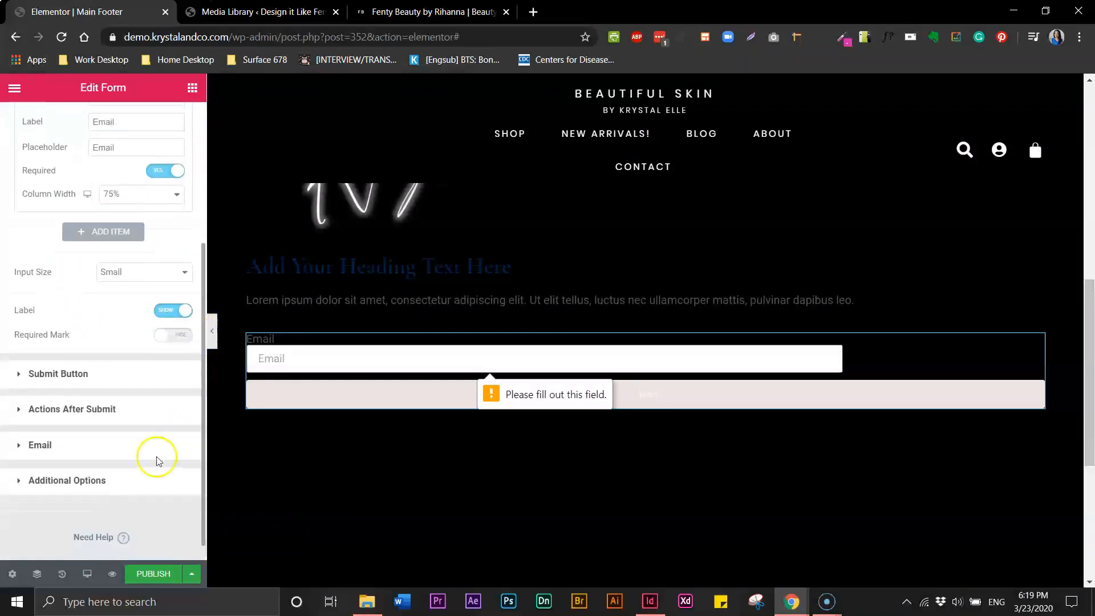
Set the submit button's column width to 20%
{"action": "left_click", "coordinate": [43, 374]}
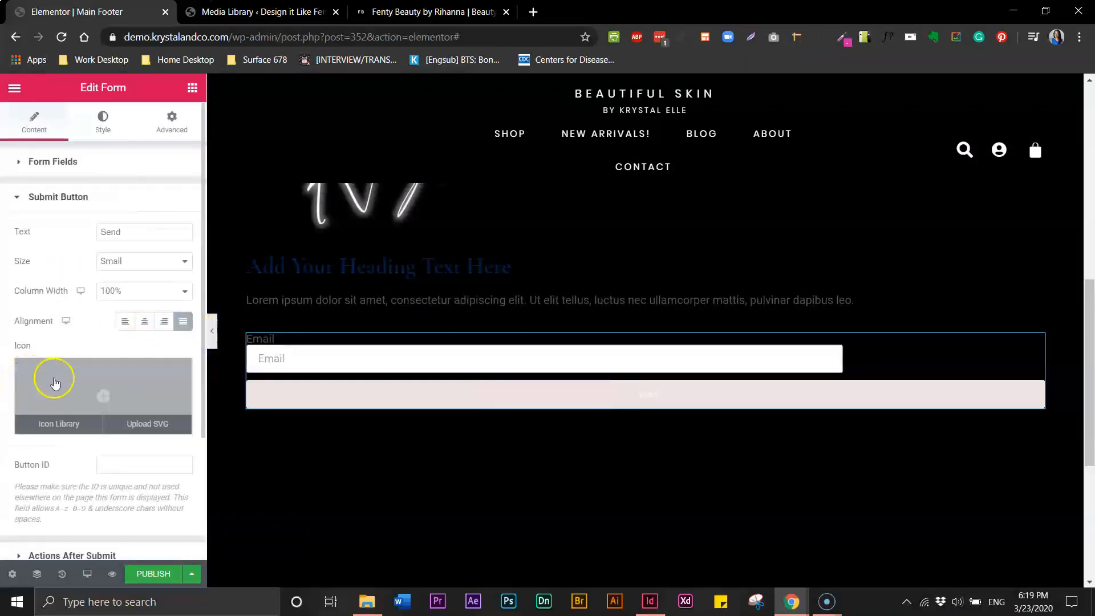
{"action": "left_click", "coordinate": [157, 290]}
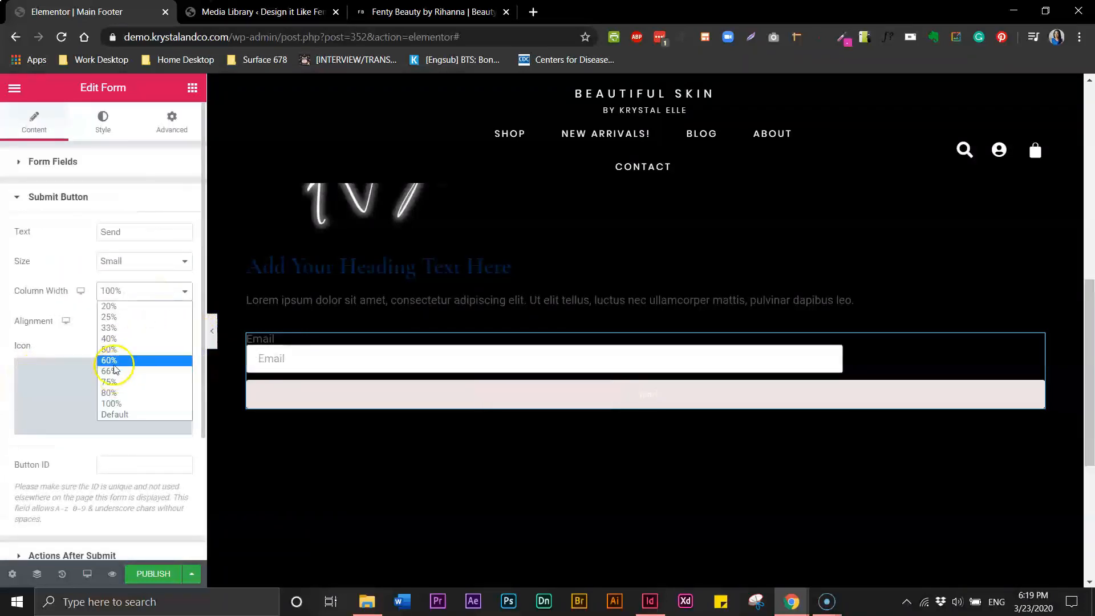
{"action": "left_click", "coordinate": [134, 317]}
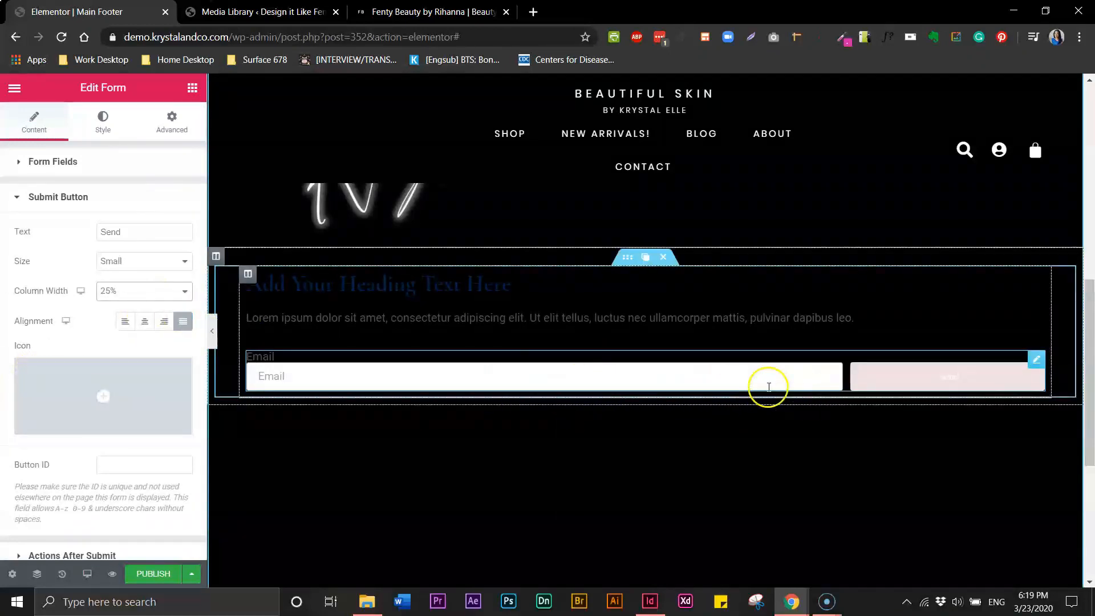
{"action": "left_click", "coordinate": [185, 291]}
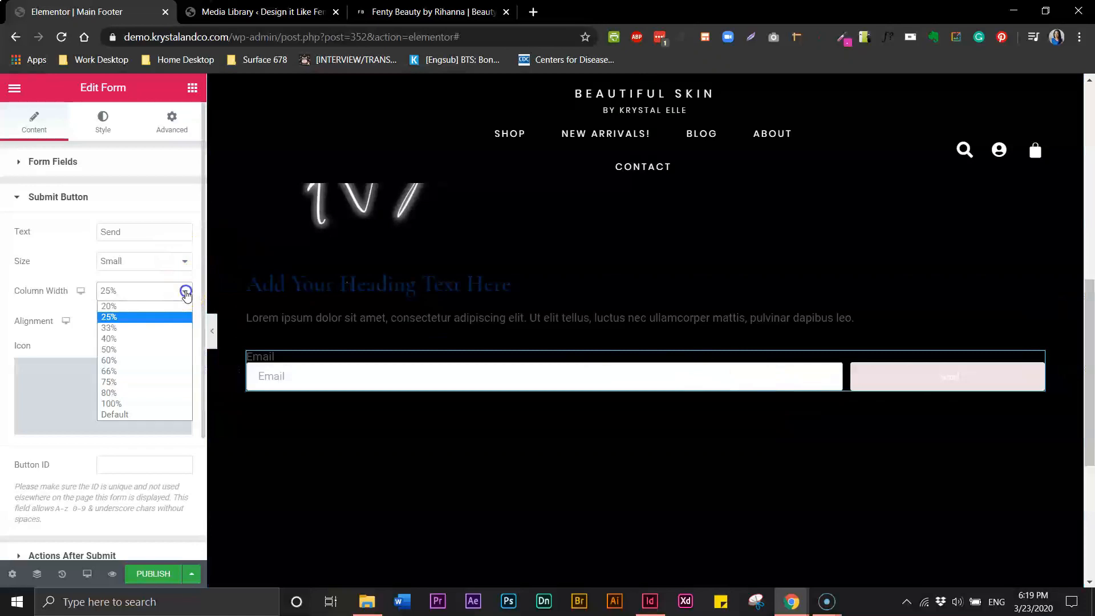
{"action": "left_click", "coordinate": [149, 305]}
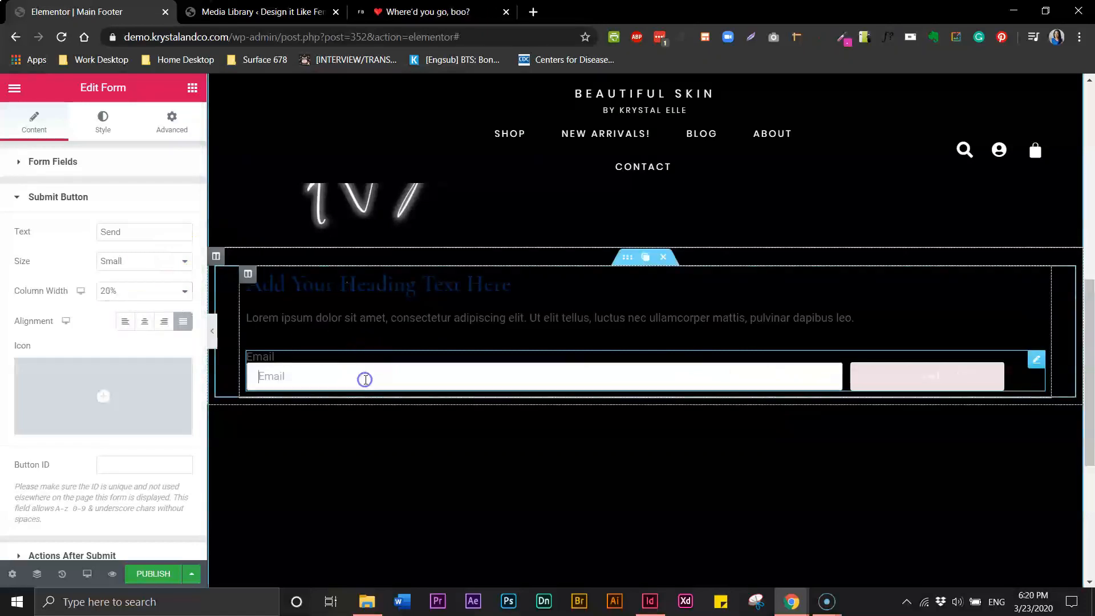
Widen the Email field's column width to 80% so it shares a row with the button
{"action": "left_click", "coordinate": [26, 163]}
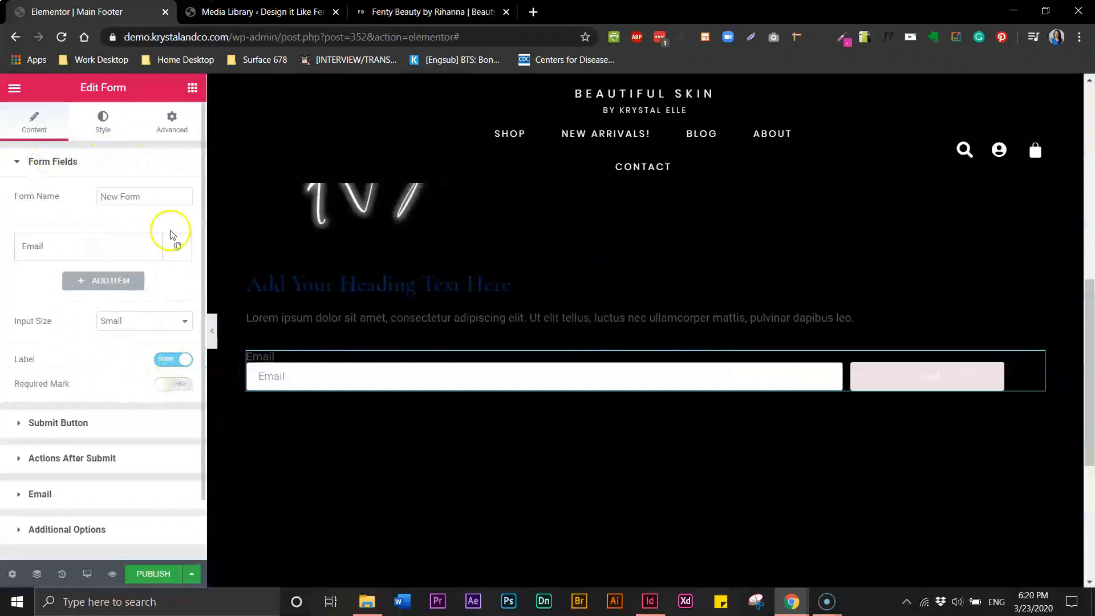
{"action": "left_click", "coordinate": [109, 258]}
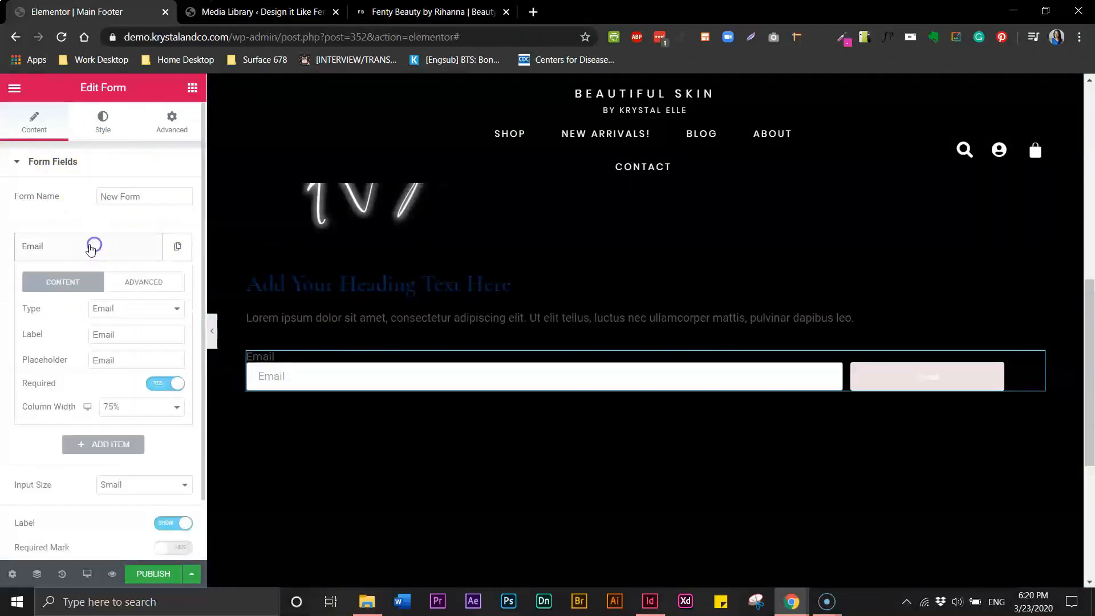
{"action": "left_click", "coordinate": [173, 408]}
{"action": "left_click", "coordinate": [115, 513]}
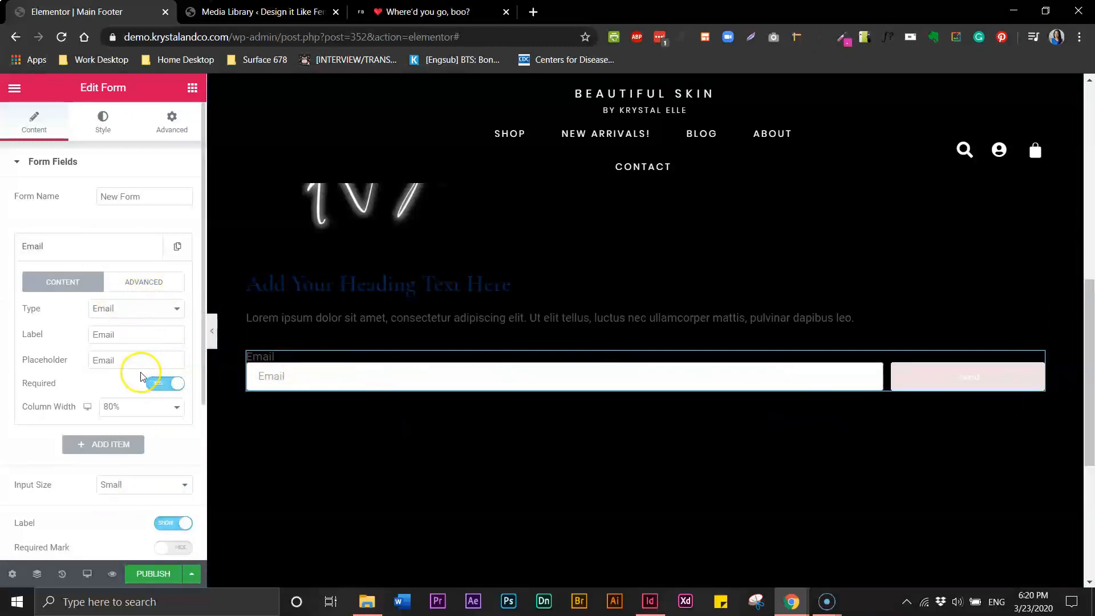
Hide the form's Email label and drag the duplicated paragraph text beneath the signup form
{"action": "left_click", "coordinate": [162, 523]}
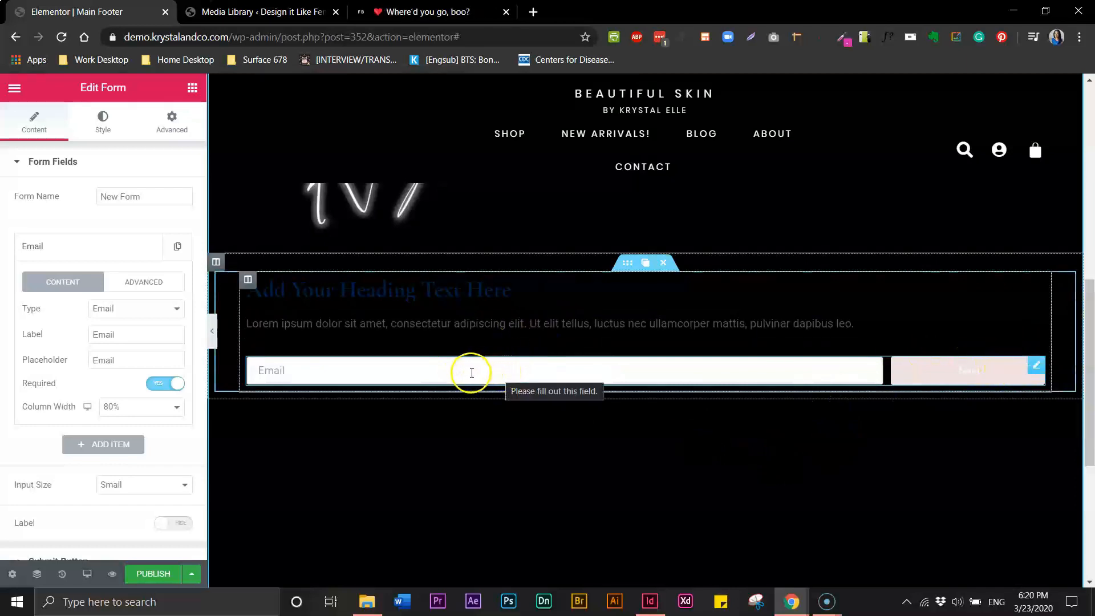
{"action": "left_click", "coordinate": [415, 19]}
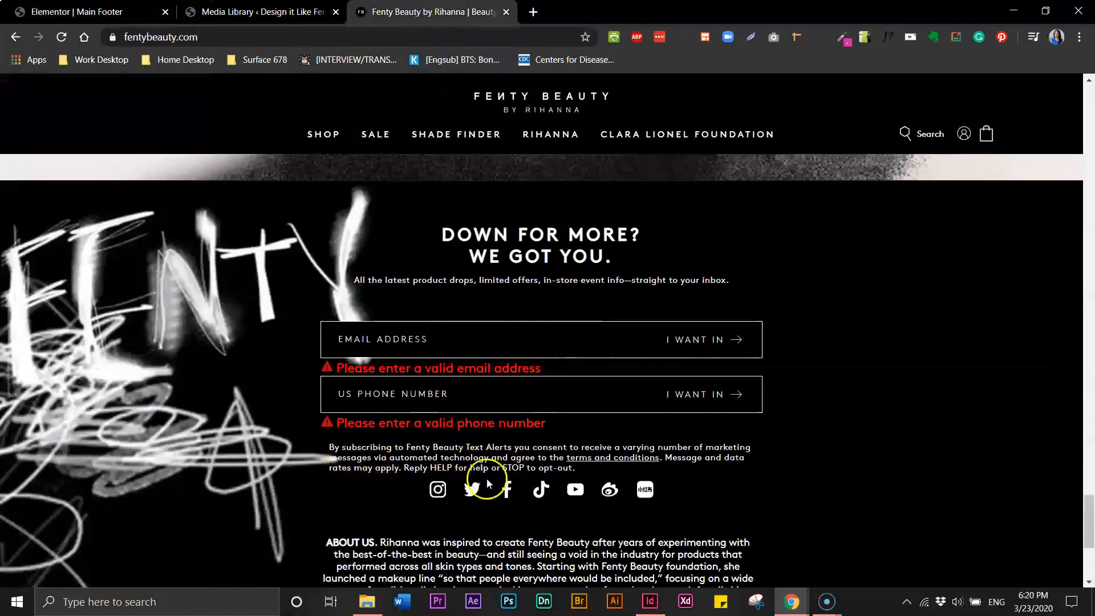
{"action": "left_click", "coordinate": [98, 11]}
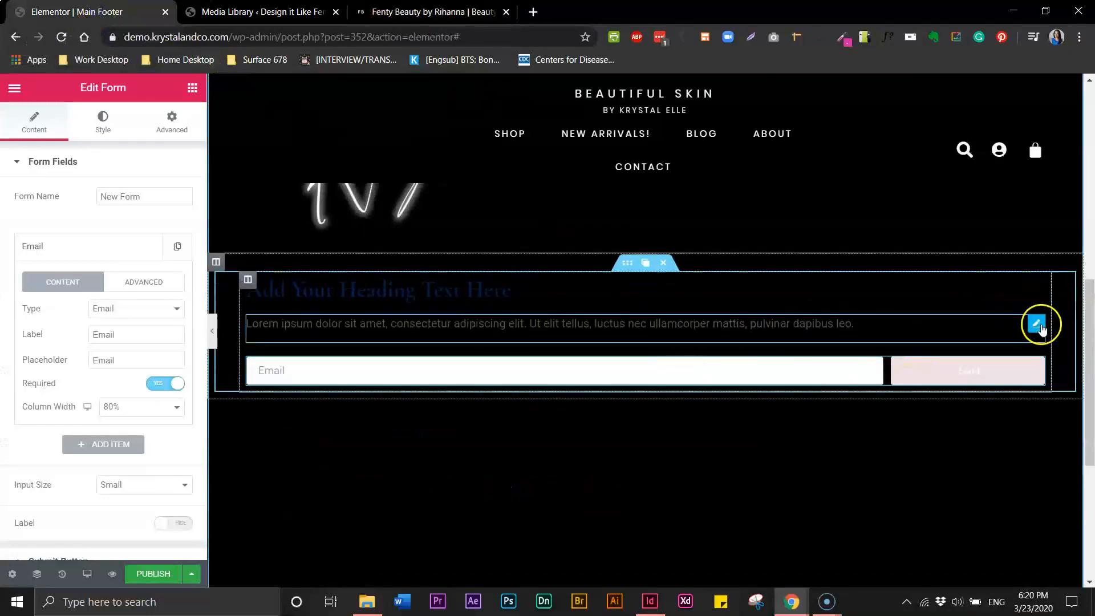
{"action": "left_click_drag", "start_coordinate": [1015, 326], "coordinate": [1019, 329]}
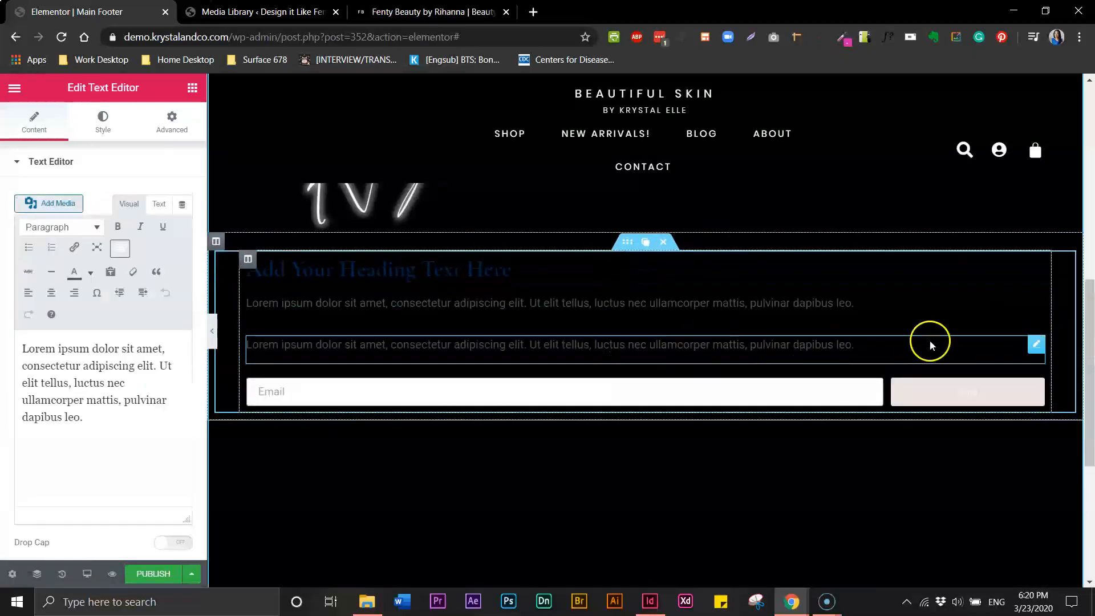
{"action": "mouse_move", "coordinate": [1037, 356]}
{"action": "left_mouse_down"}
{"action": "mouse_move", "coordinate": [1023, 393]}
{"action": "mouse_move", "coordinate": [1000, 372]}
{"action": "mouse_move", "coordinate": [1003, 389]}
{"action": "mouse_move", "coordinate": [885, 377]}
{"action": "mouse_move", "coordinate": [885, 387]}
{"action": "mouse_move", "coordinate": [902, 351]}
{"action": "mouse_move", "coordinate": [904, 370]}
{"action": "left_mouse_up"}
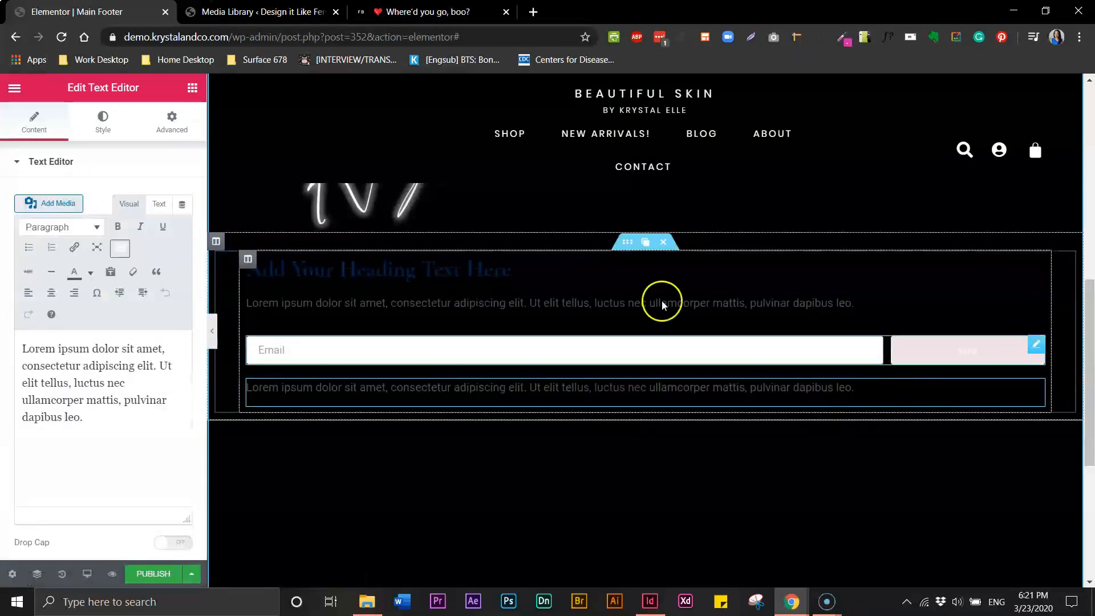
Search the widgets for 'soc' and drag Social Icons below the paragraph copy
{"action": "left_click", "coordinate": [192, 89]}
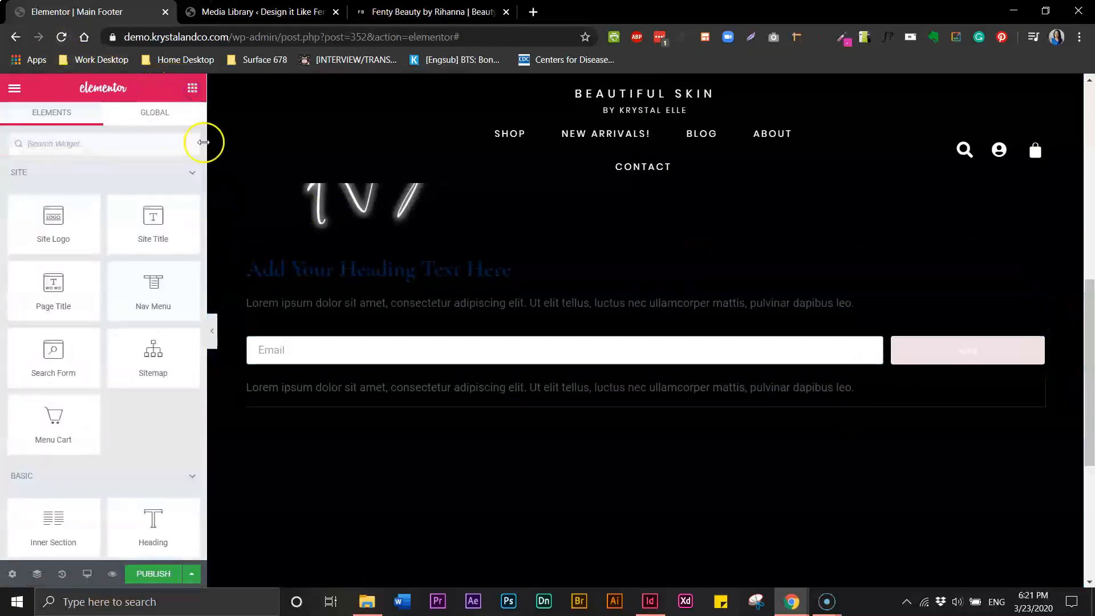
{"action": "scroll", "coordinate": [201, 182], "scroll_direction": "down", "scroll_amount": 7}
{"action": "left_click", "coordinate": [203, 233]}
{"action": "left_click_drag", "start_coordinate": [201, 259], "coordinate": [203, 306]}
{"action": "left_click_drag", "start_coordinate": [201, 341], "coordinate": [203, 146]}
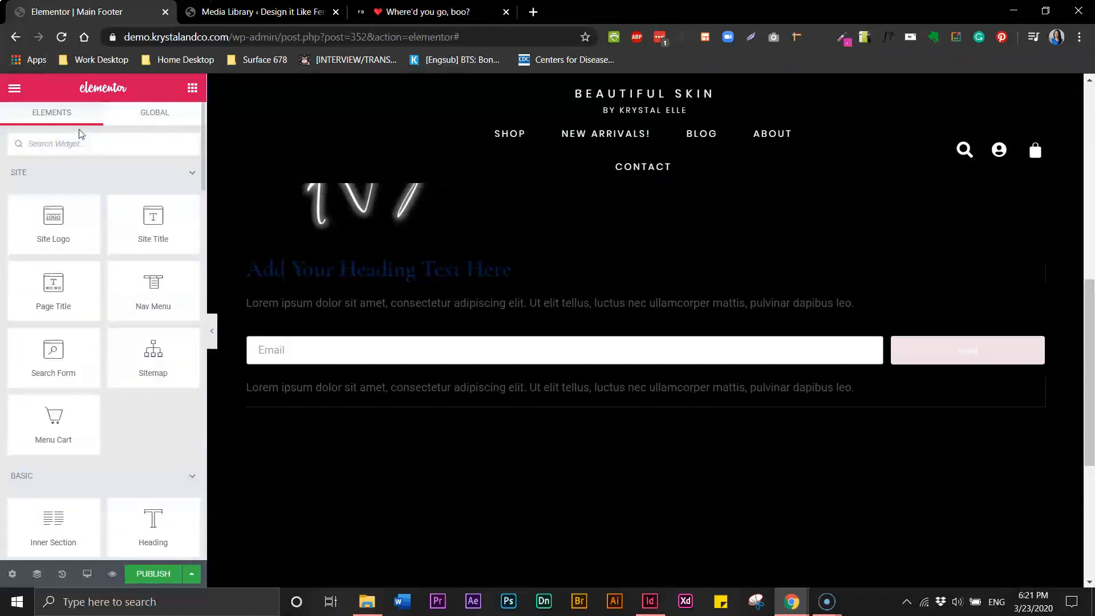
{"action": "type", "text": "soci"}
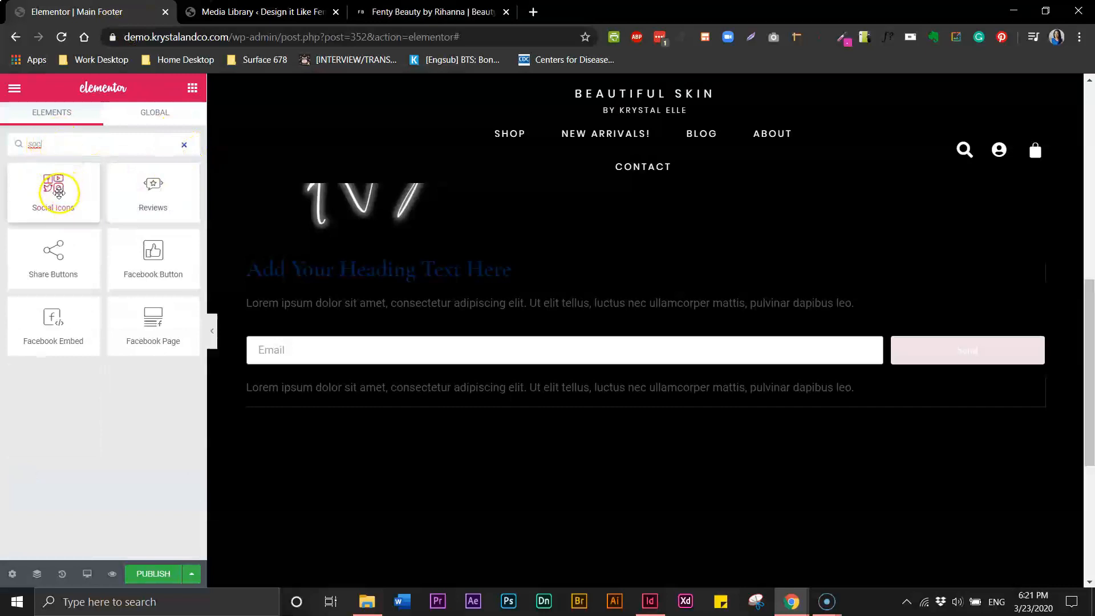
{"action": "left_click_drag", "start_coordinate": [59, 193], "coordinate": [481, 399]}
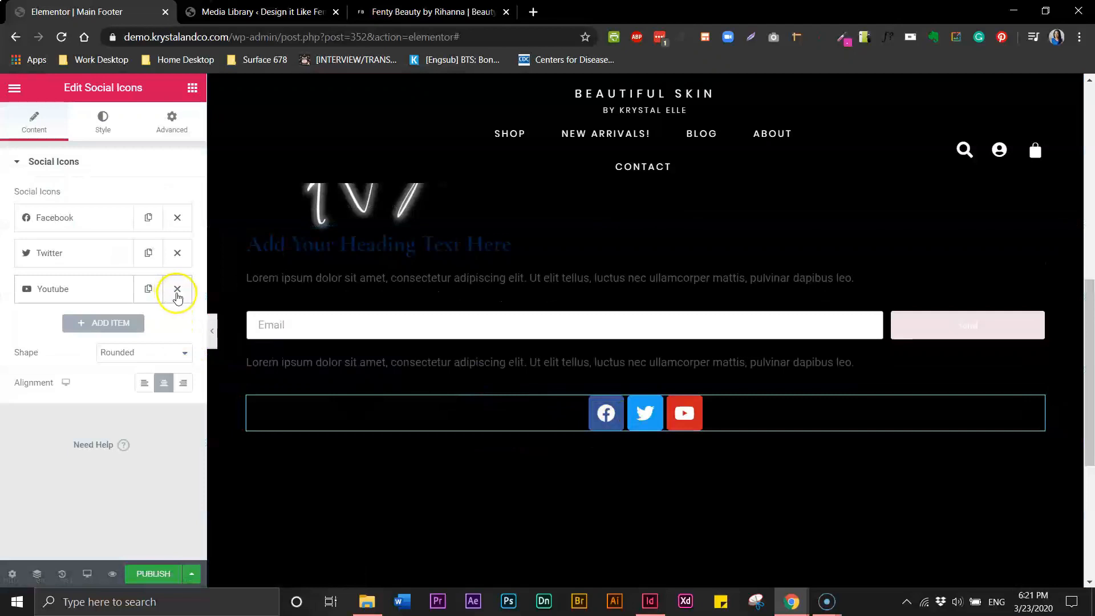
Duplicate the YouTube social icon three times, then view Fenty Beauty's icon row for reference
{"action": "left_click", "coordinate": [148, 291]}
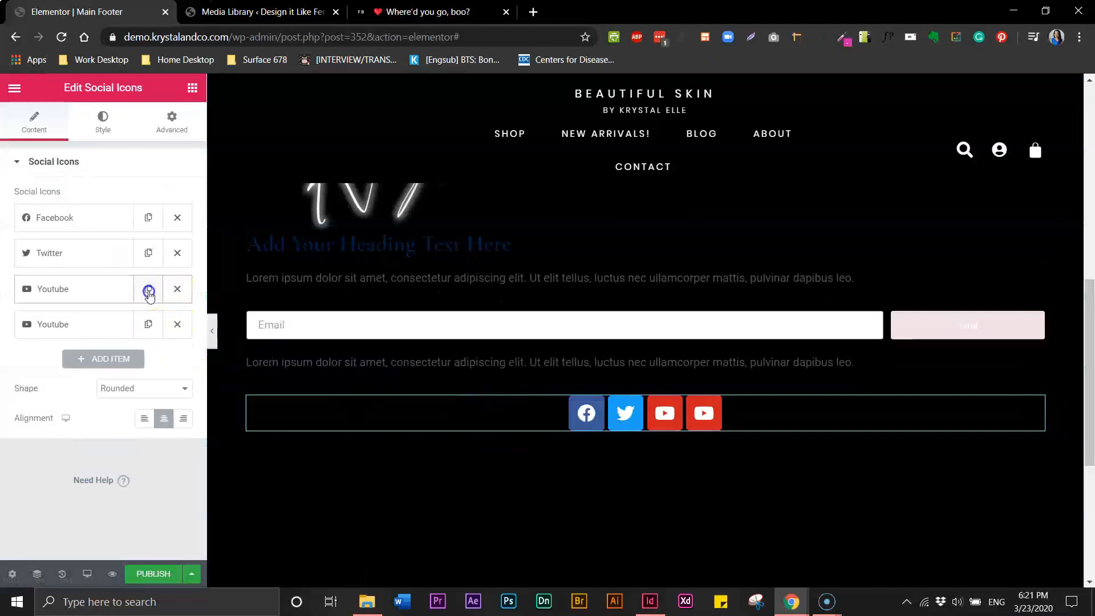
{"action": "left_click", "coordinate": [148, 291]}
{"action": "left_click", "coordinate": [148, 291]}
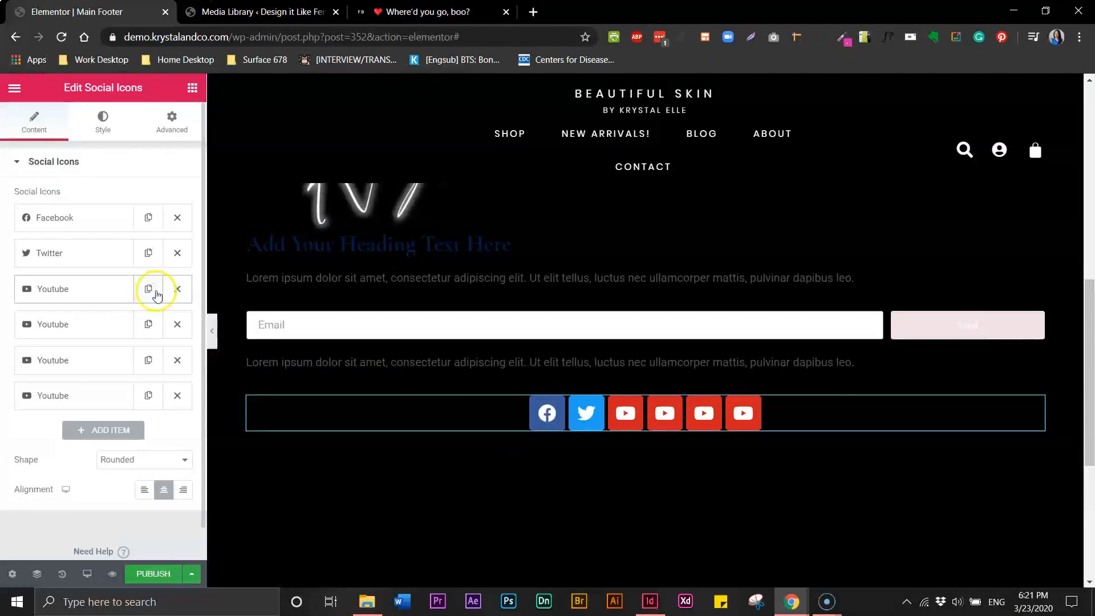
{"action": "left_click", "coordinate": [394, 11]}
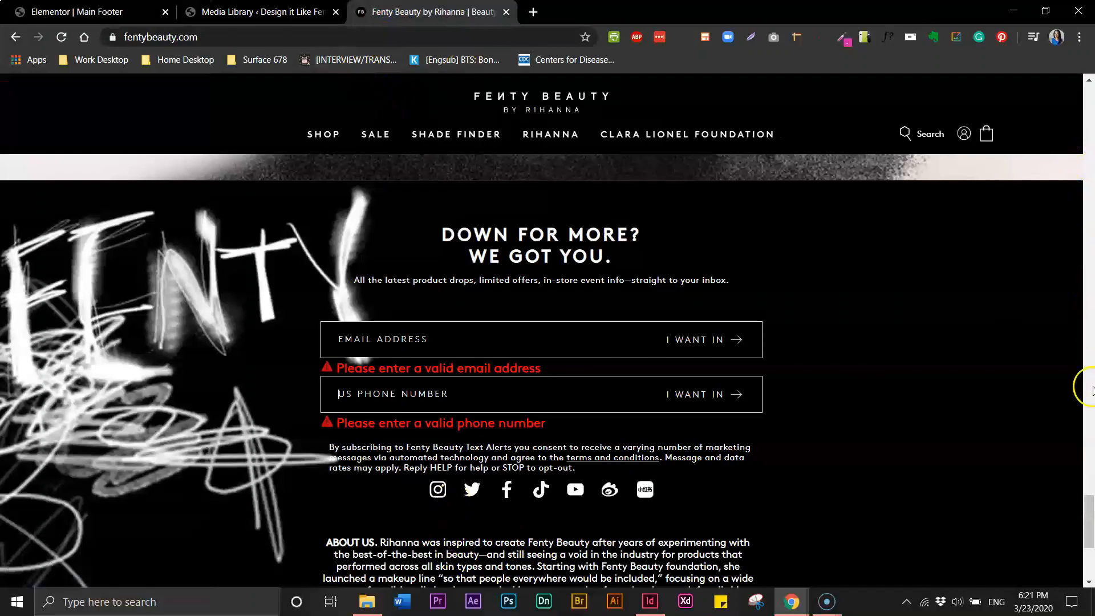
Scroll to Fenty Beauty's footer links, then return to the Elementor Main Footer editor
{"action": "scroll", "coordinate": [1087, 540], "scroll_direction": "down", "scroll_amount": 5}
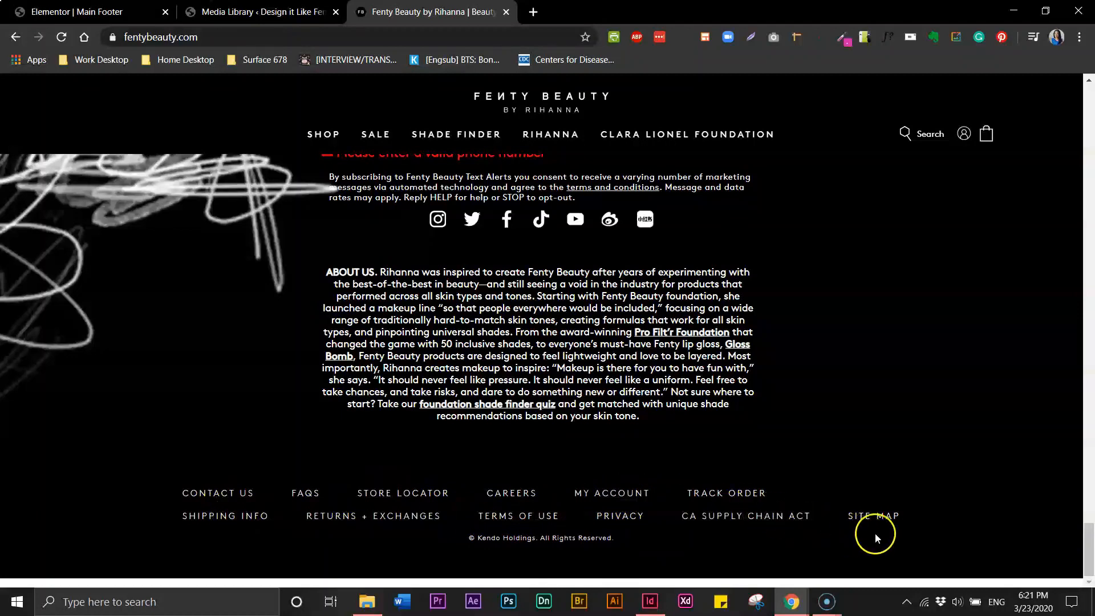
{"action": "left_click", "coordinate": [96, 14]}
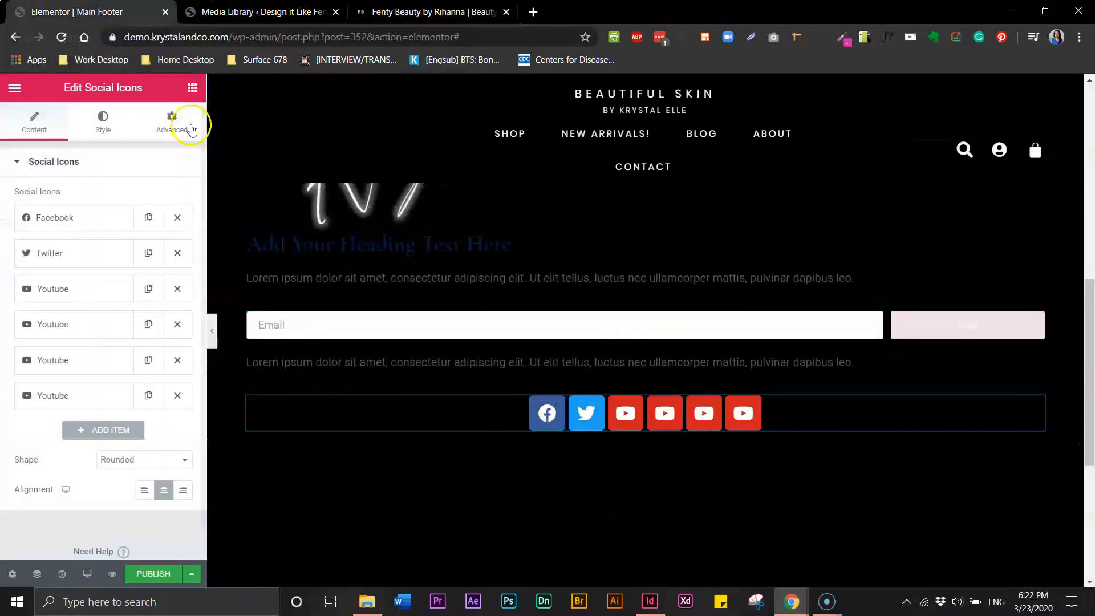
Add a Text Editor block beneath the social icons and preview the footer with the panel hidden
{"action": "left_click", "coordinate": [192, 89]}
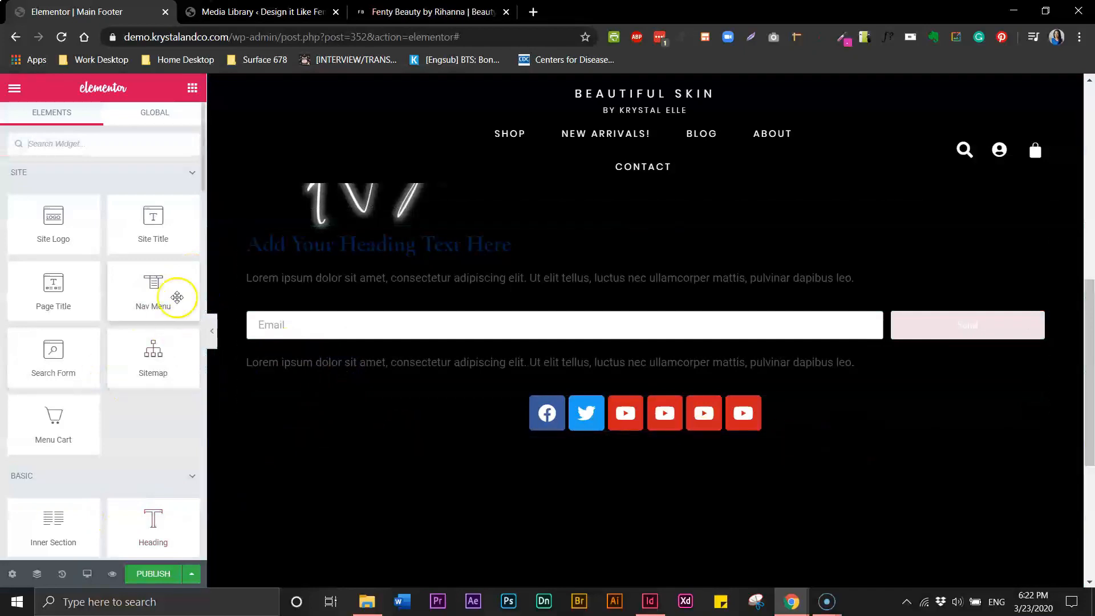
{"action": "scroll", "coordinate": [107, 322], "scroll_direction": "down", "scroll_amount": 4}
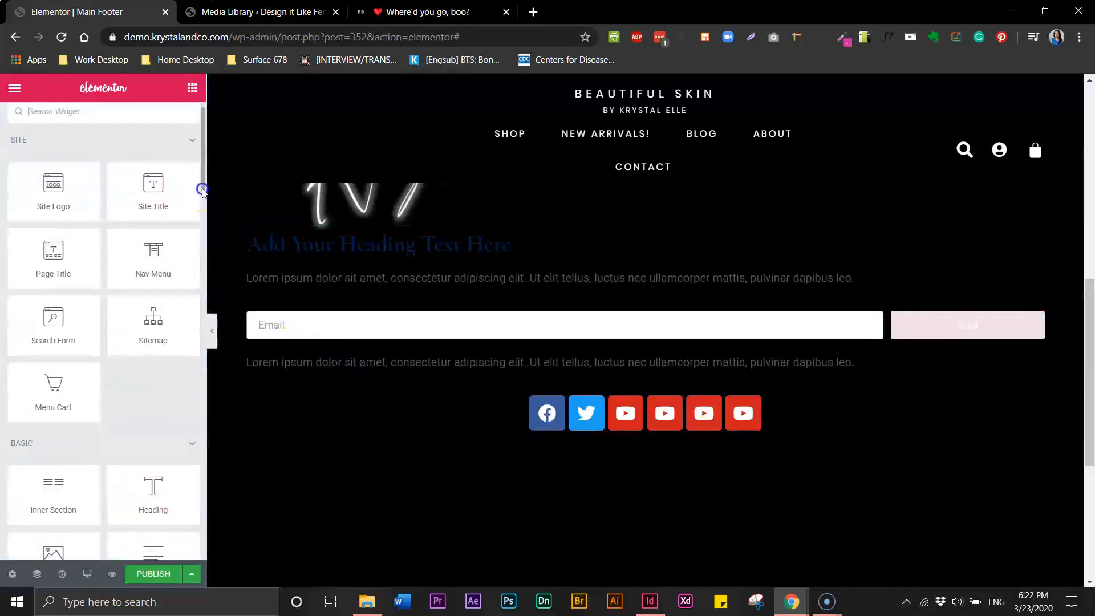
{"action": "left_click_drag", "start_coordinate": [155, 387], "coordinate": [549, 435]}
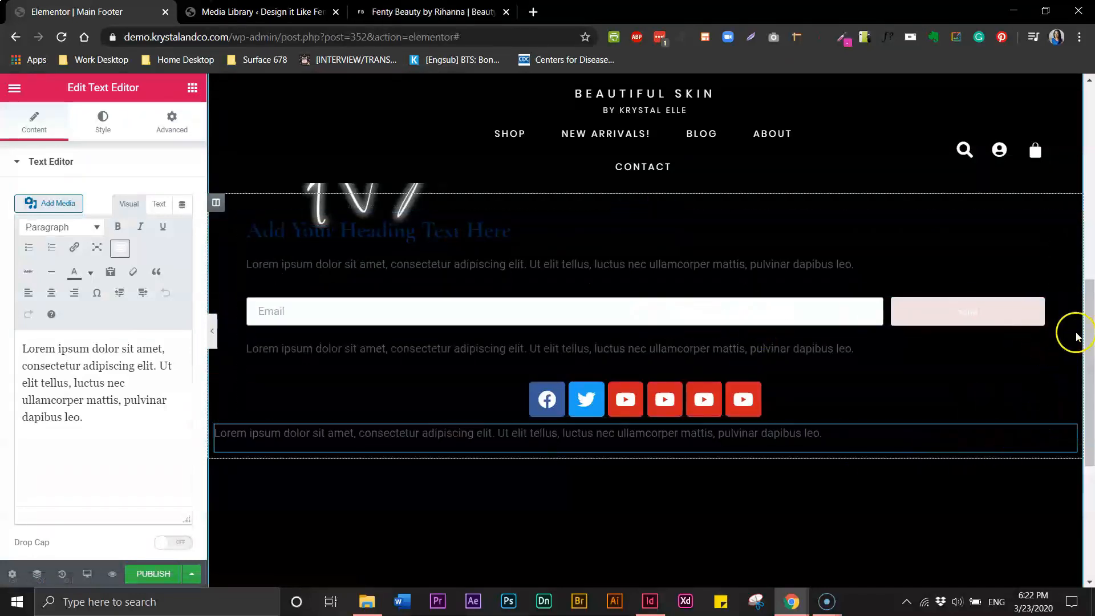
{"action": "left_click_drag", "start_coordinate": [1090, 303], "coordinate": [1091, 225]}
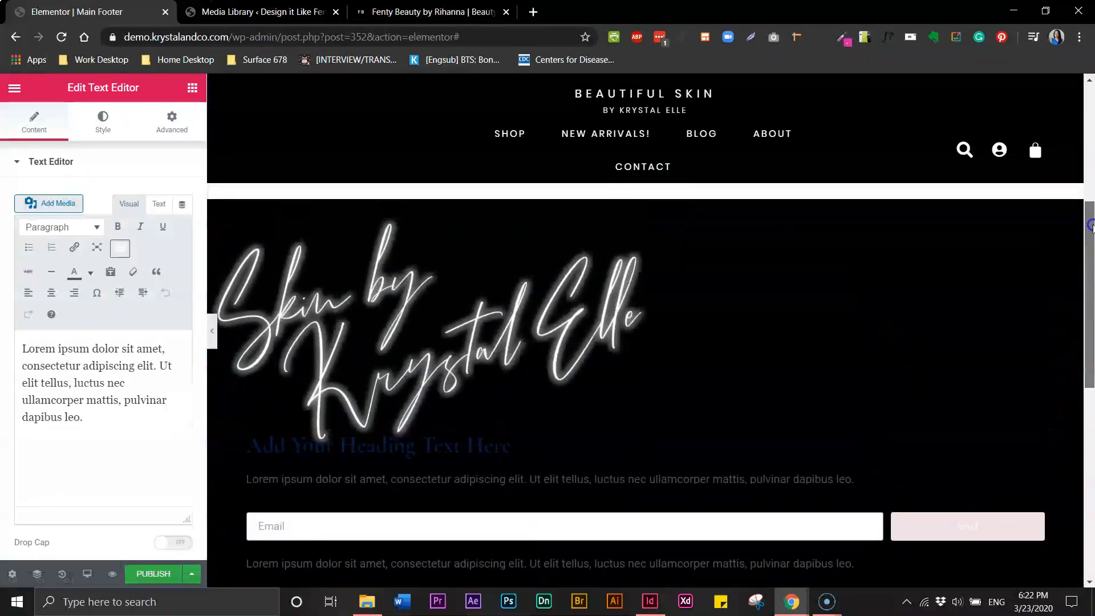
{"action": "left_click", "coordinate": [213, 330]}
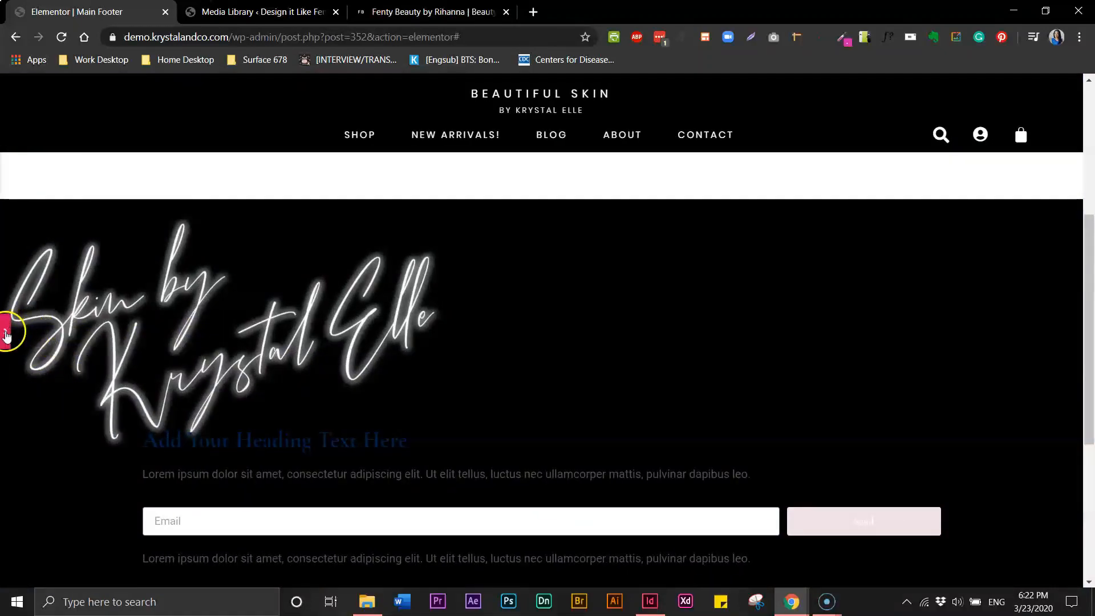
{"action": "left_click", "coordinate": [5, 331]}
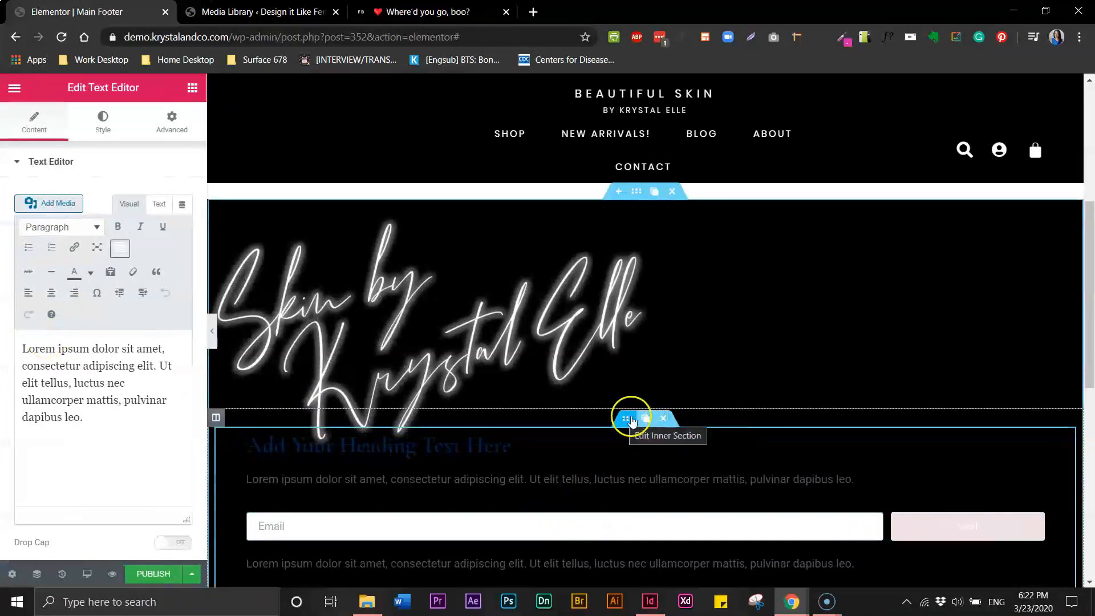
Open the column's advanced spacing settings and set right and left margins to 50 px
{"action": "left_click", "coordinate": [627, 419]}
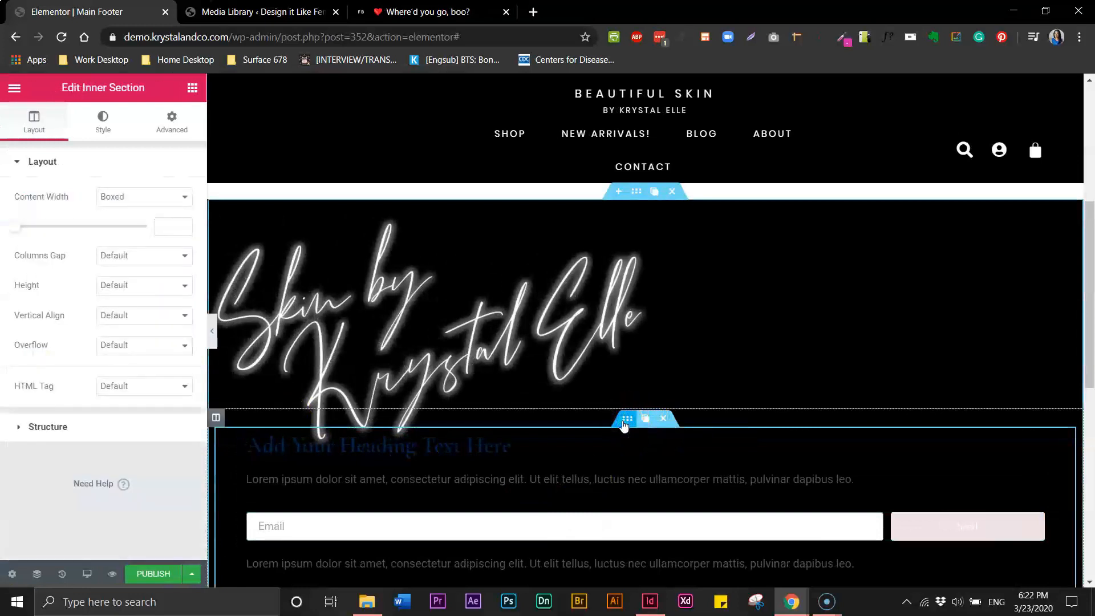
{"action": "left_click", "coordinate": [170, 131]}
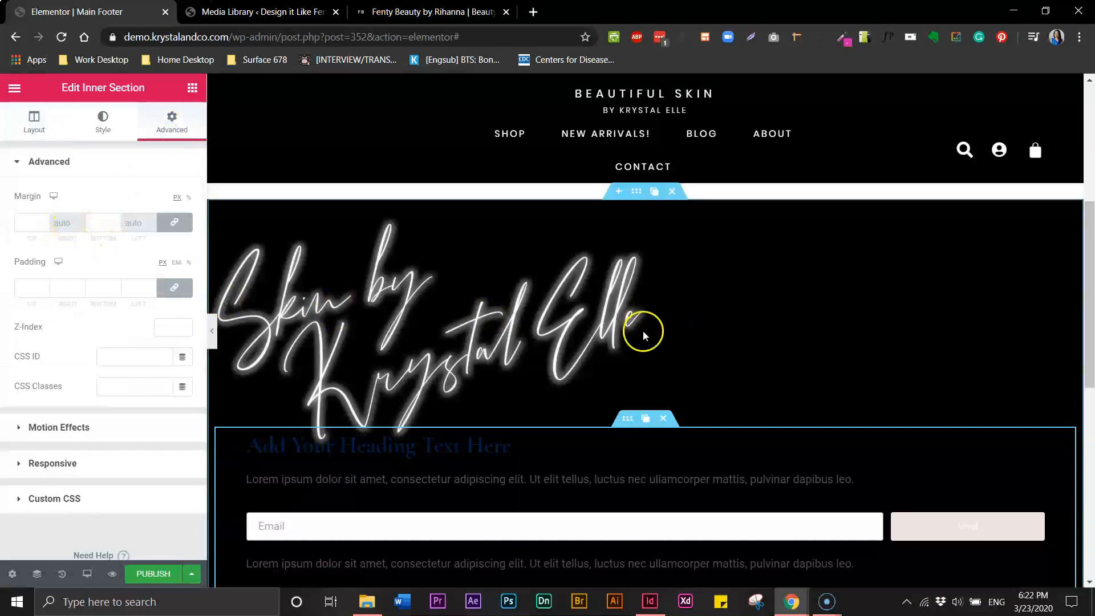
{"action": "left_click_drag", "start_coordinate": [1089, 359], "coordinate": [1090, 413]}
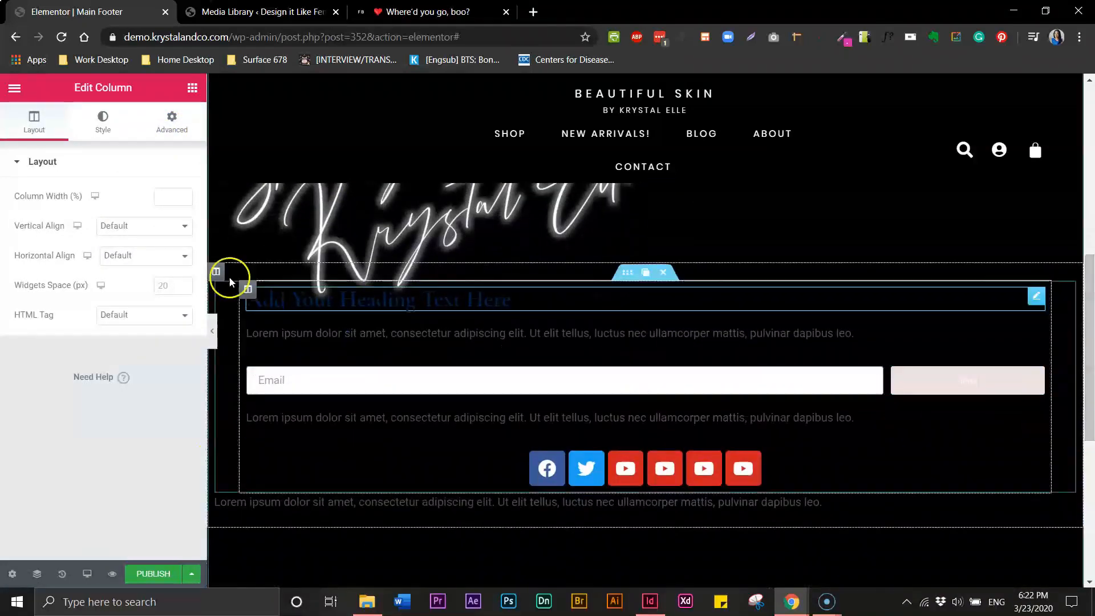
{"action": "left_click", "coordinate": [172, 127]}
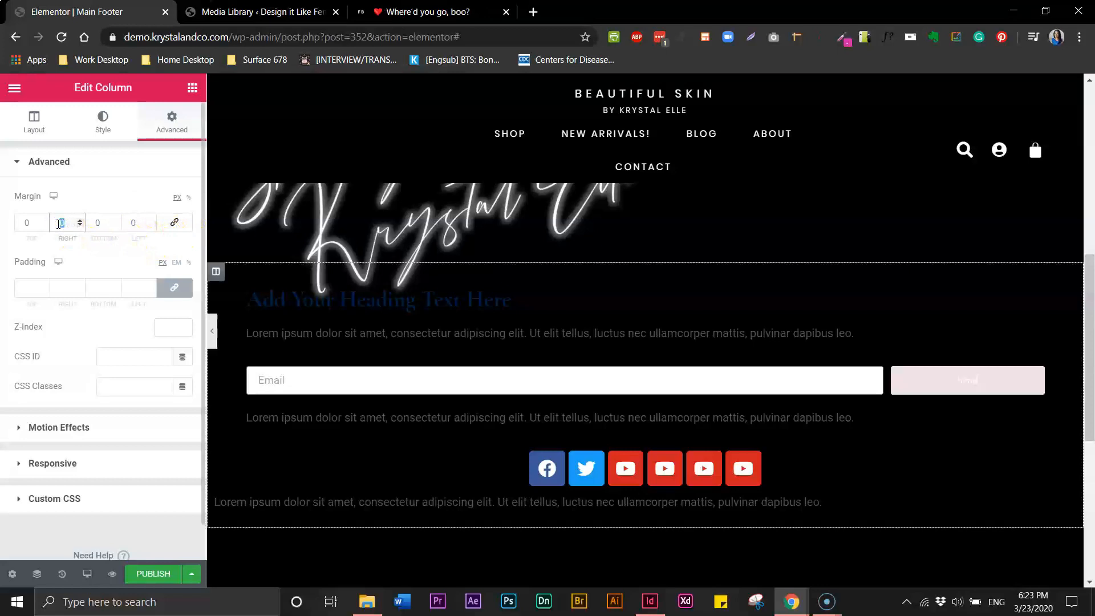
{"action": "type", "text": "50"}
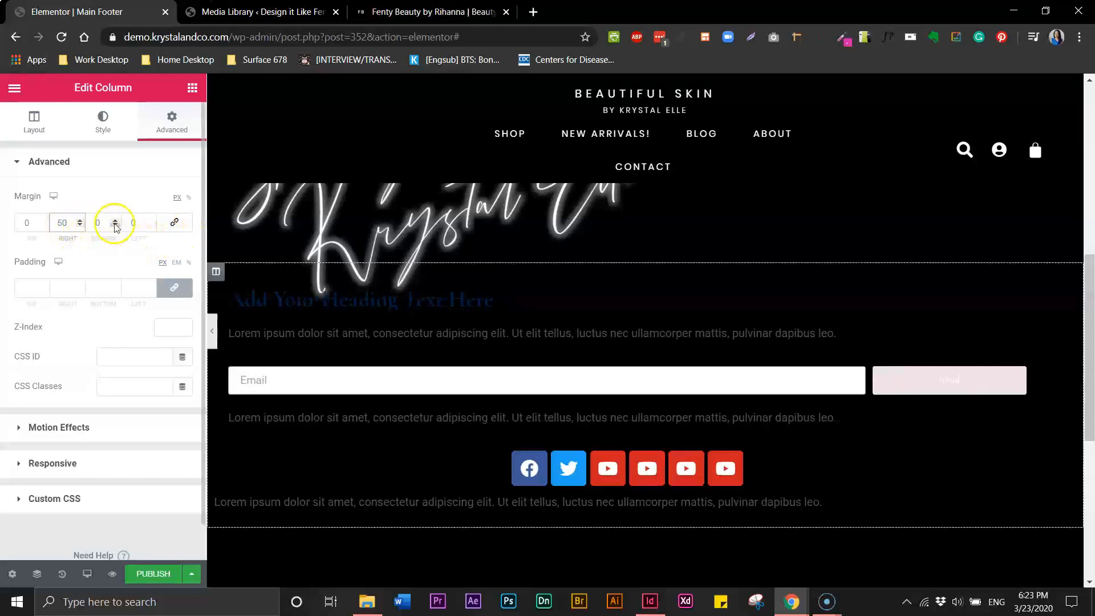
{"action": "left_click", "coordinate": [131, 224]}
{"action": "type", "text": "50"}
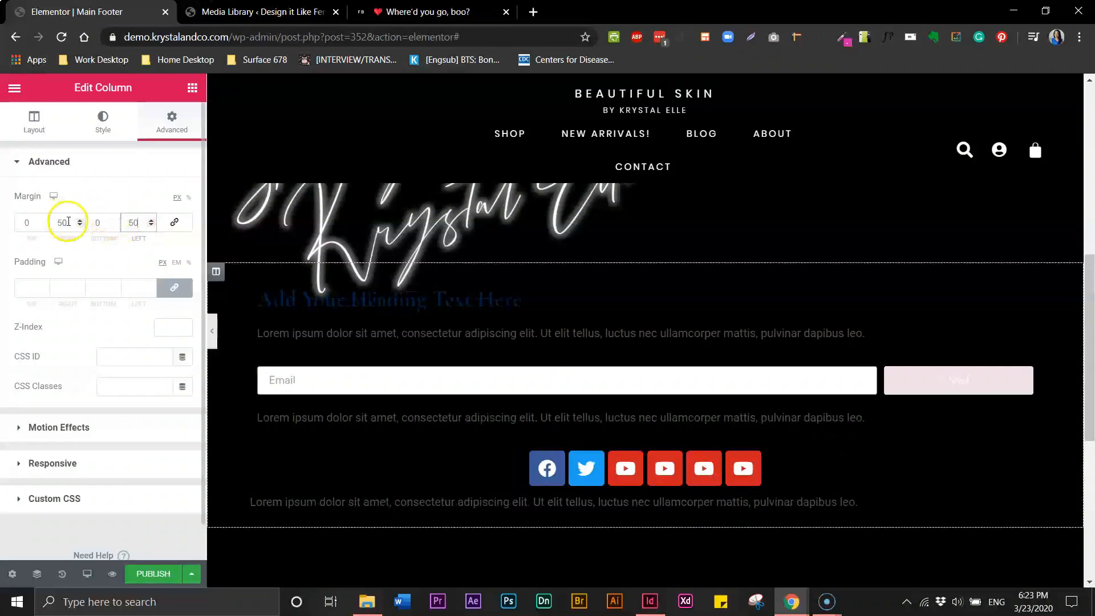
Raise the column's right and left margins to 200 px, then to 250 px
{"action": "left_click_drag", "start_coordinate": [68, 222], "coordinate": [54, 224]}
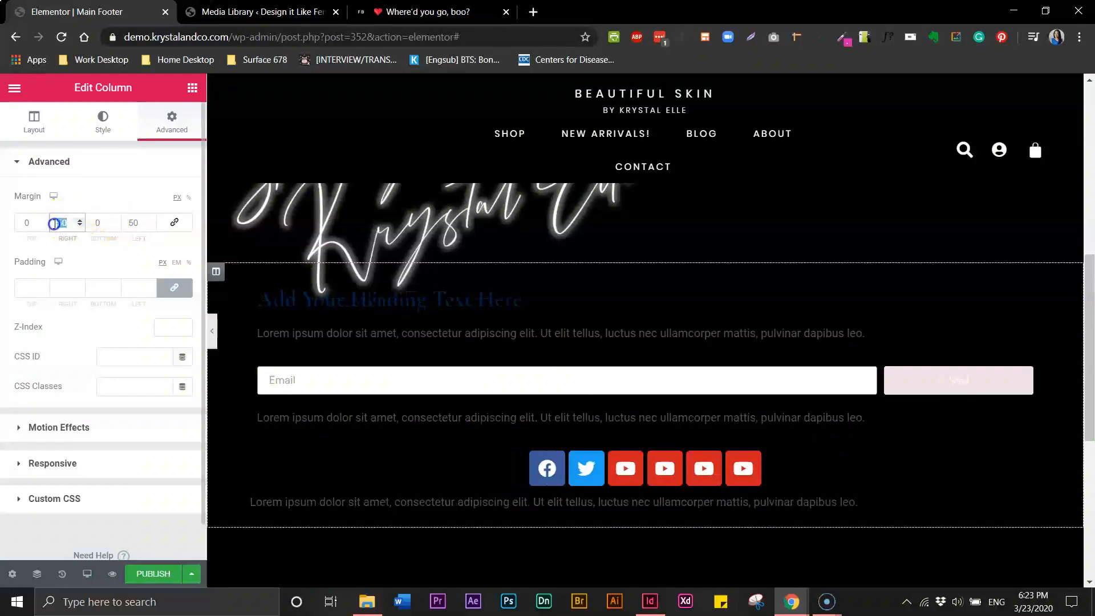
{"action": "type", "text": "200"}
{"action": "double_click", "coordinate": [135, 223]}
{"action": "type", "text": "200"}
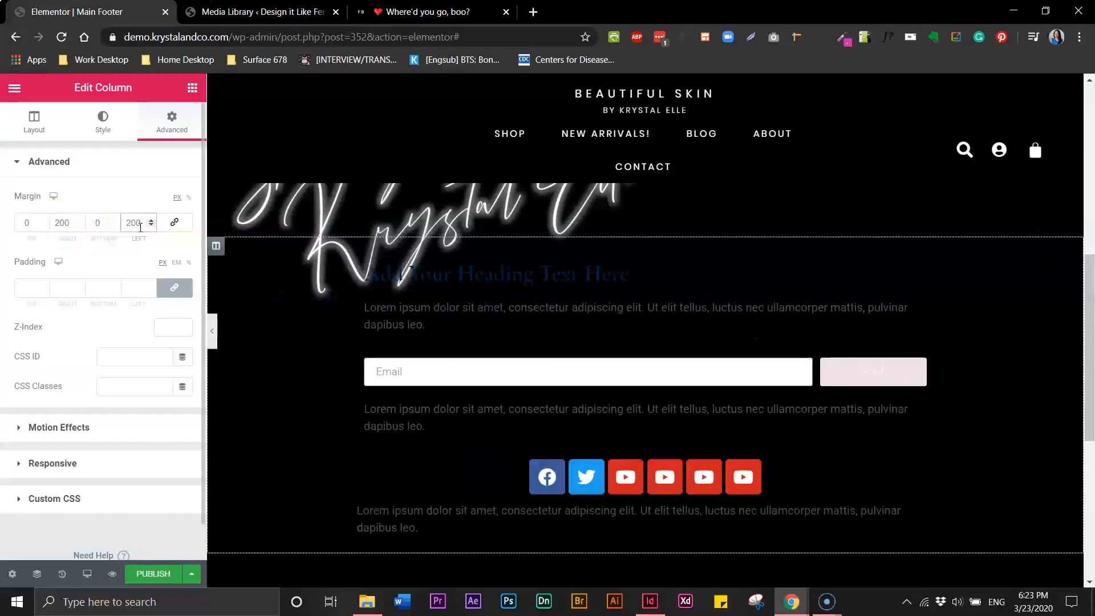
{"action": "left_click", "coordinate": [58, 224]}
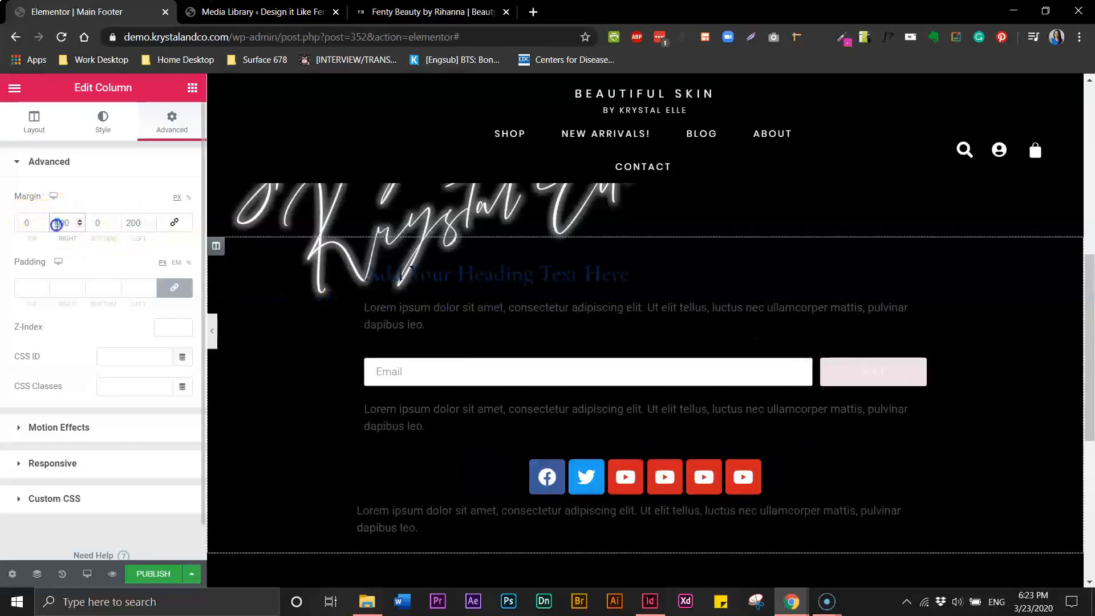
{"action": "left_click", "coordinate": [81, 226]}
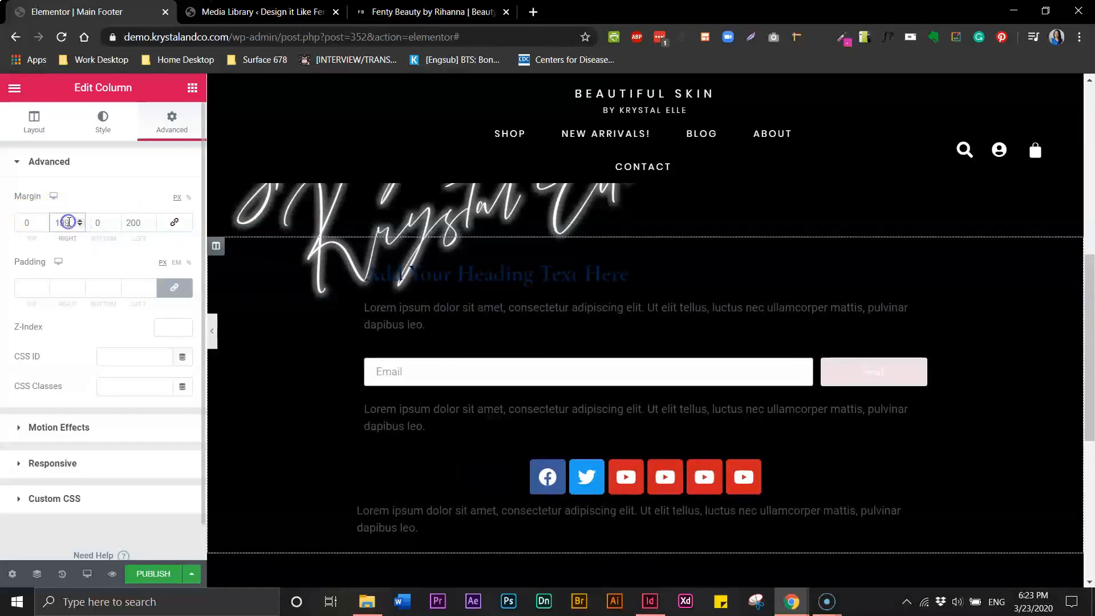
{"action": "type", "text": "250"}
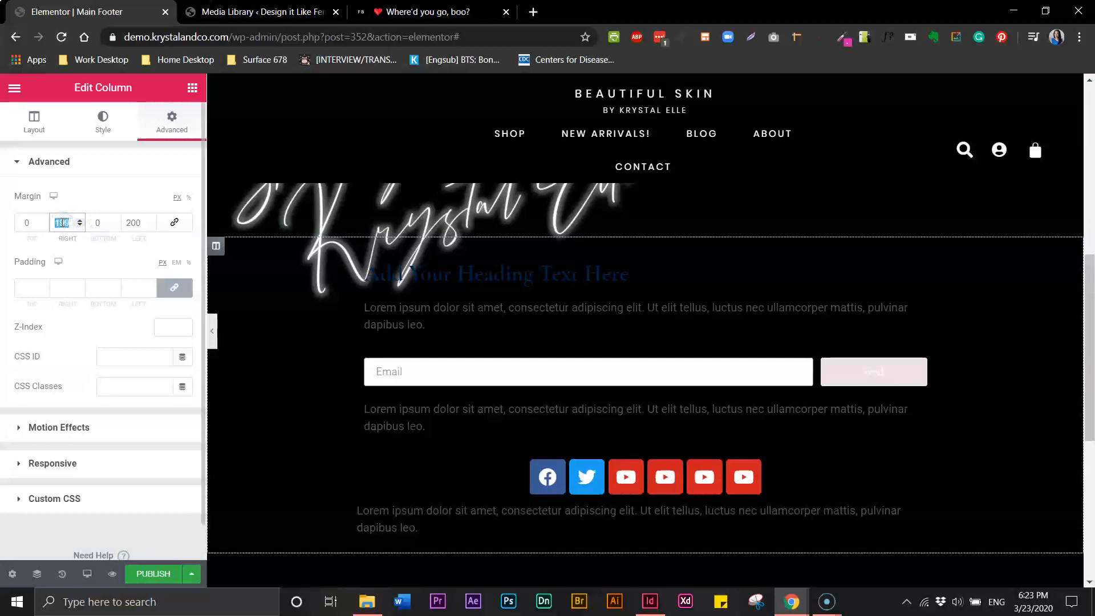
{"action": "left_click", "coordinate": [137, 221]}
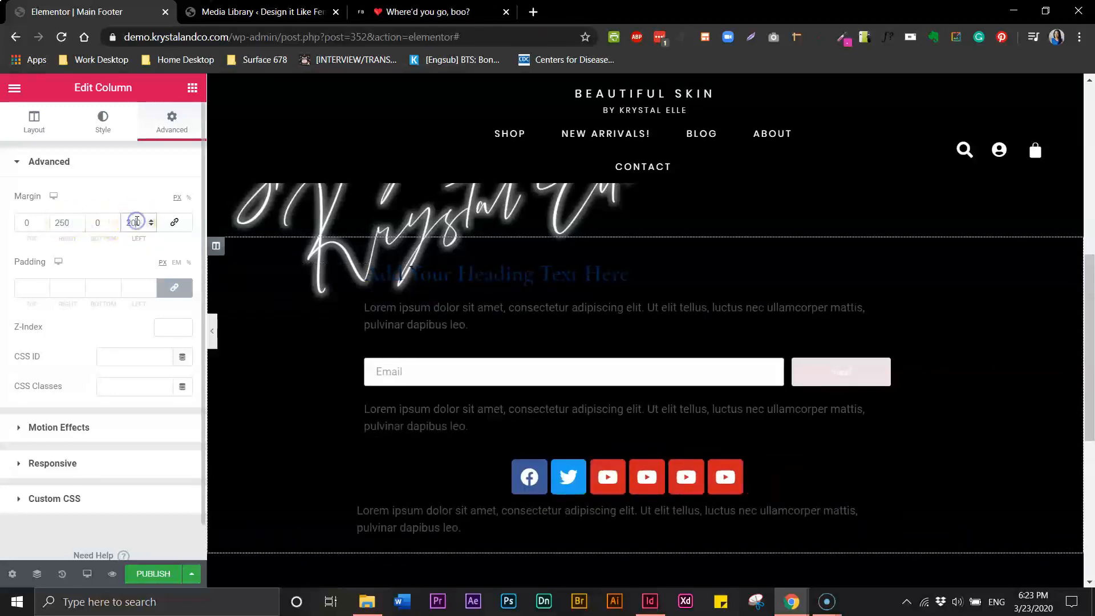
{"action": "key", "text": "BackSpace"}
{"action": "type", "text": "5"}
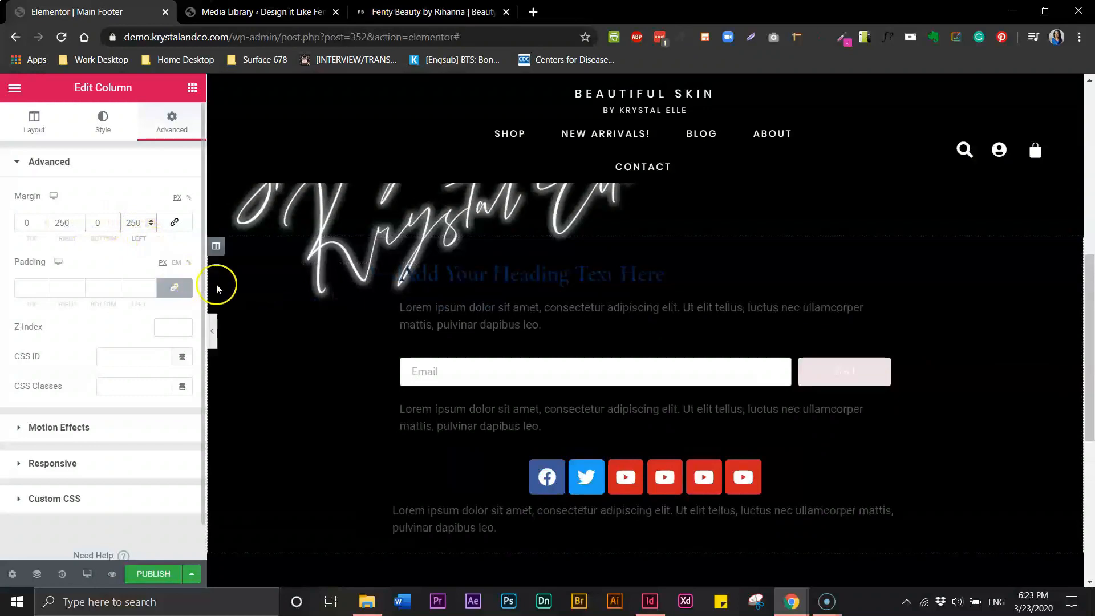
Compare with Fenty Beauty's footer, then try 500 px right and left column margins
{"action": "left_click", "coordinate": [411, 15]}
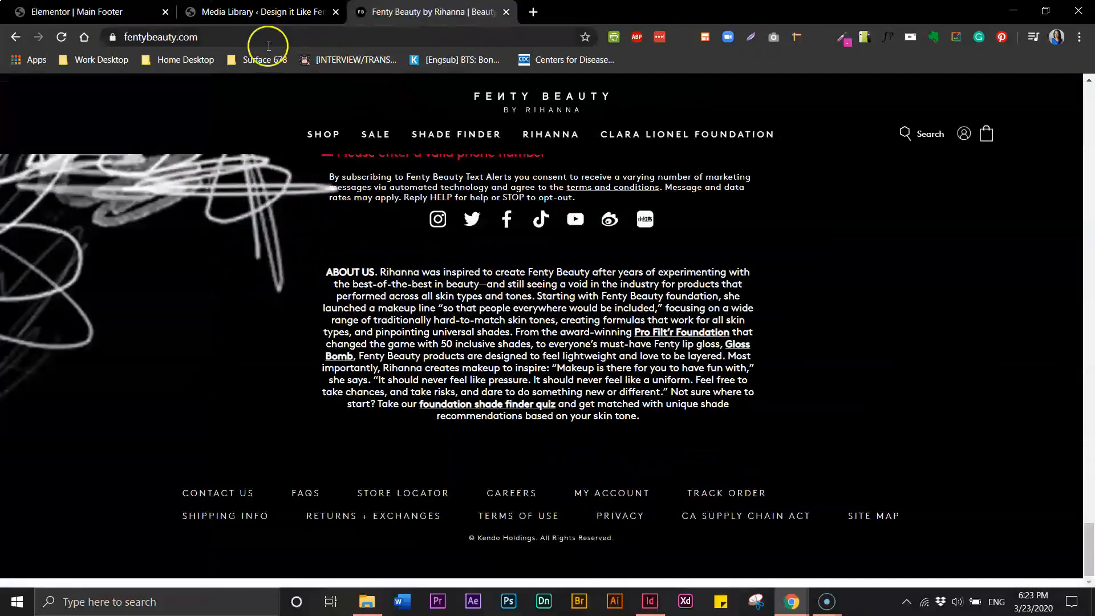
{"action": "left_click", "coordinate": [138, 15]}
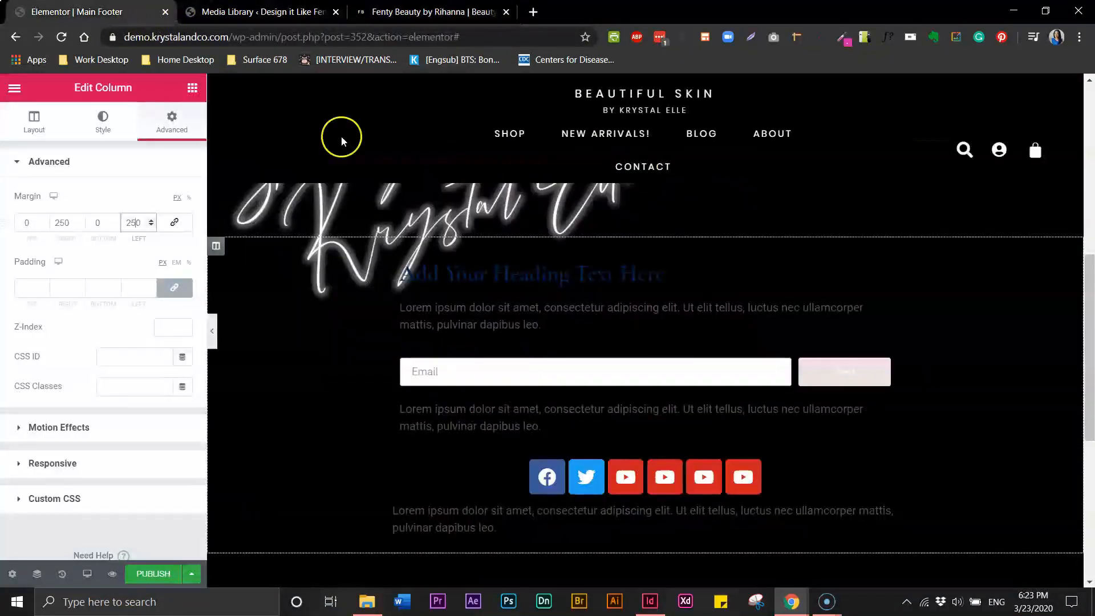
{"action": "left_click", "coordinate": [213, 334]}
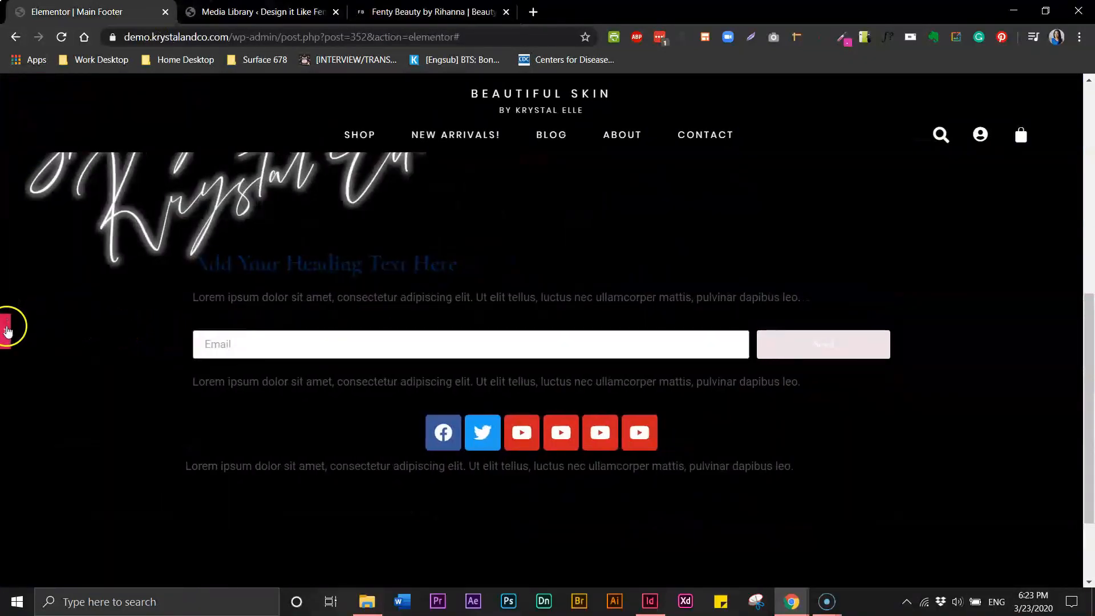
{"action": "left_click", "coordinate": [8, 331]}
{"action": "left_click_drag", "start_coordinate": [72, 225], "coordinate": [51, 222]}
{"action": "type", "text": "50"}
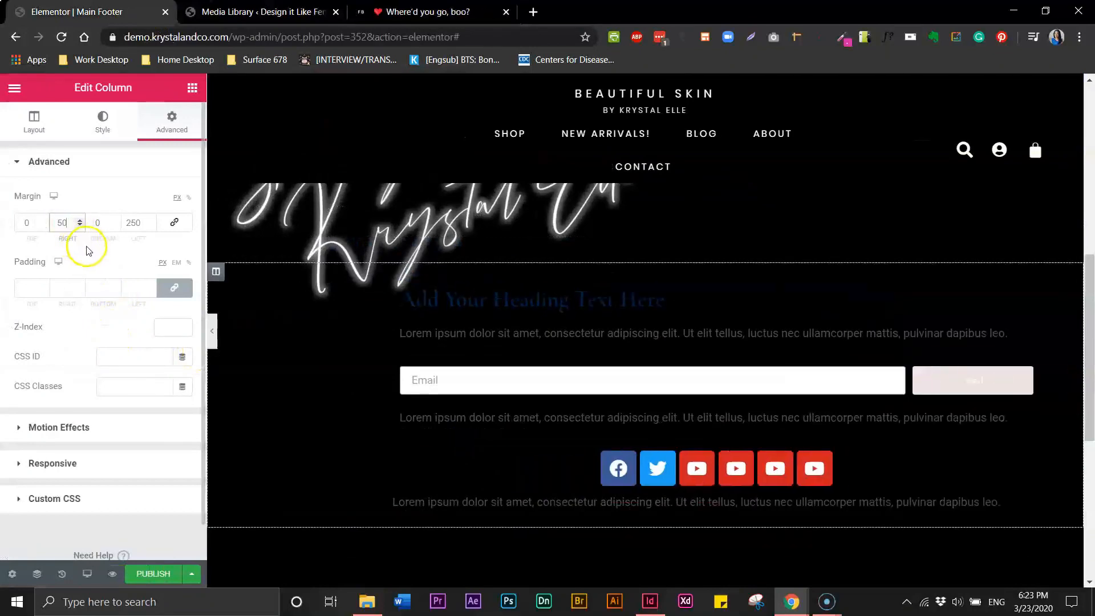
{"action": "type", "text": "0"}
{"action": "double_click", "coordinate": [136, 221]}
{"action": "type", "text": "500"}
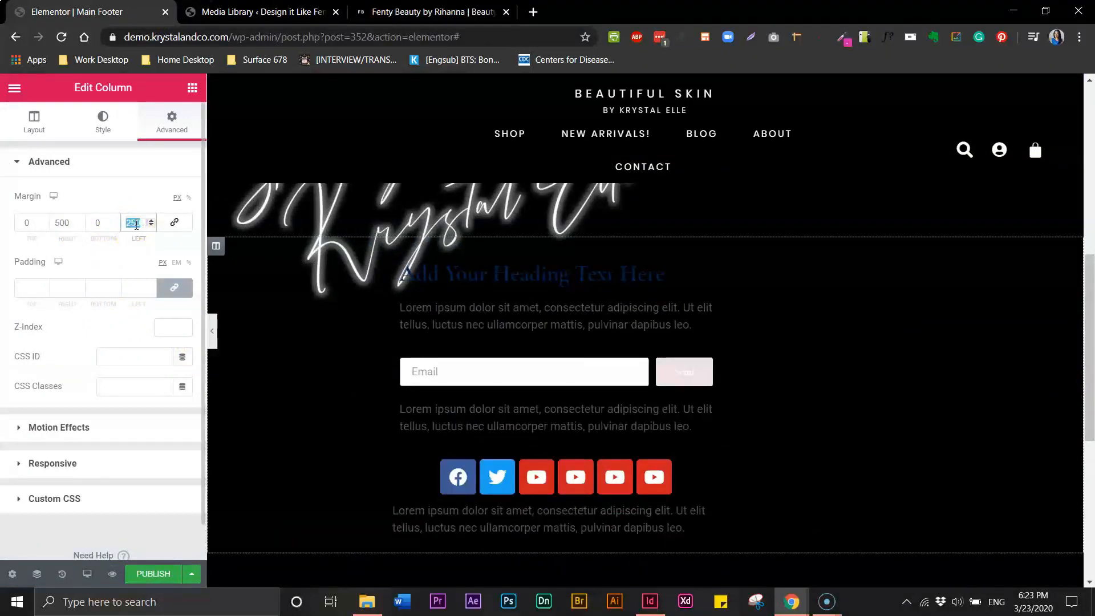
{"action": "left_click", "coordinate": [212, 331]}
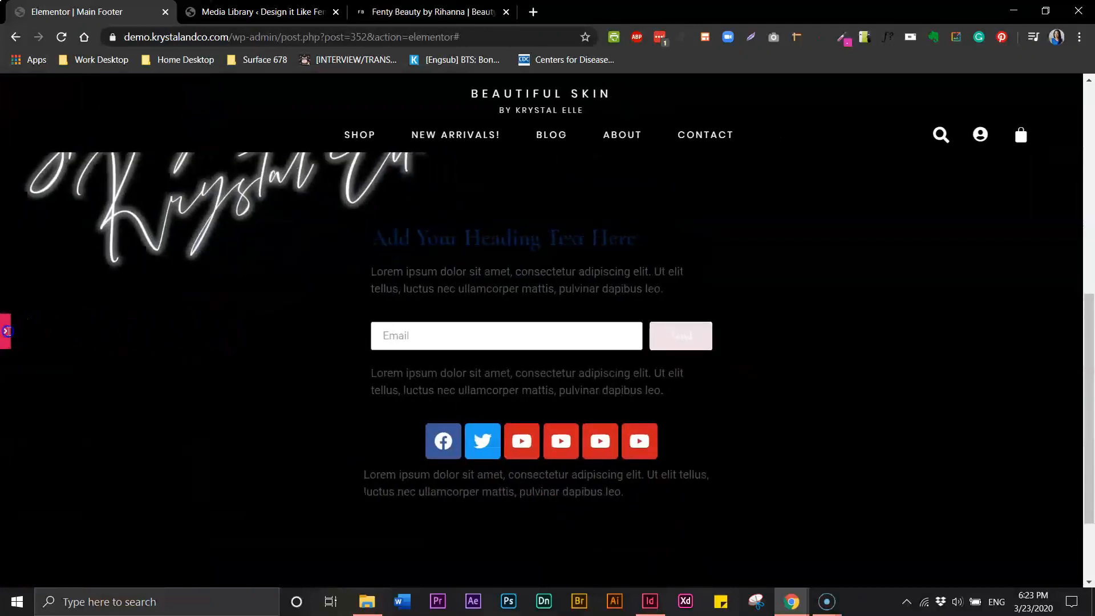
{"action": "left_click", "coordinate": [7, 331]}
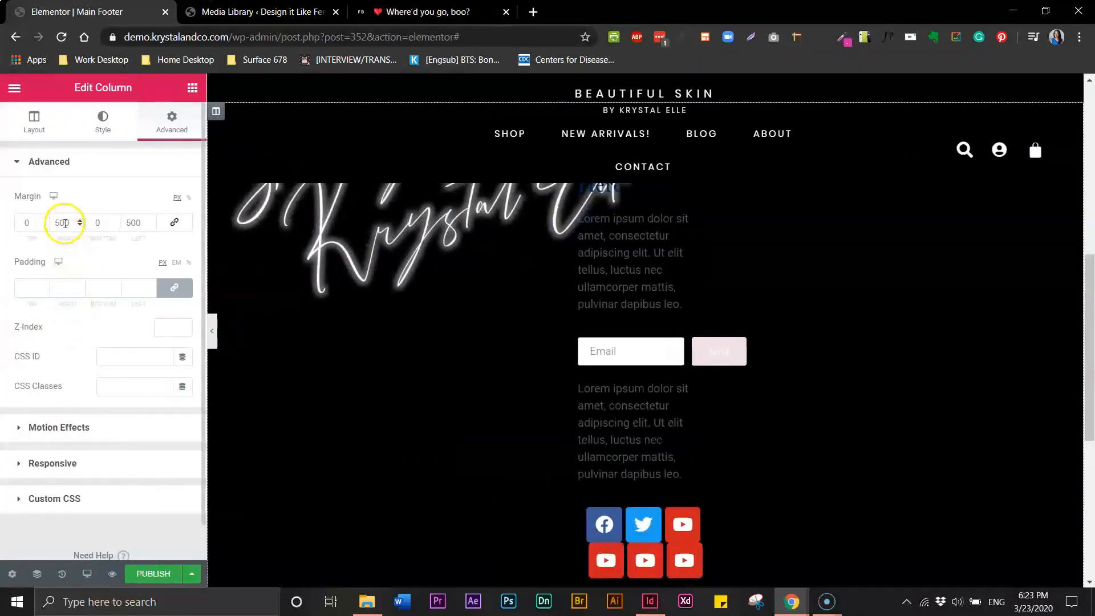
Lower both column margins to 400 px and preview the narrower centred footer
{"action": "type", "text": "4"}
{"action": "left_click", "coordinate": [152, 244]}
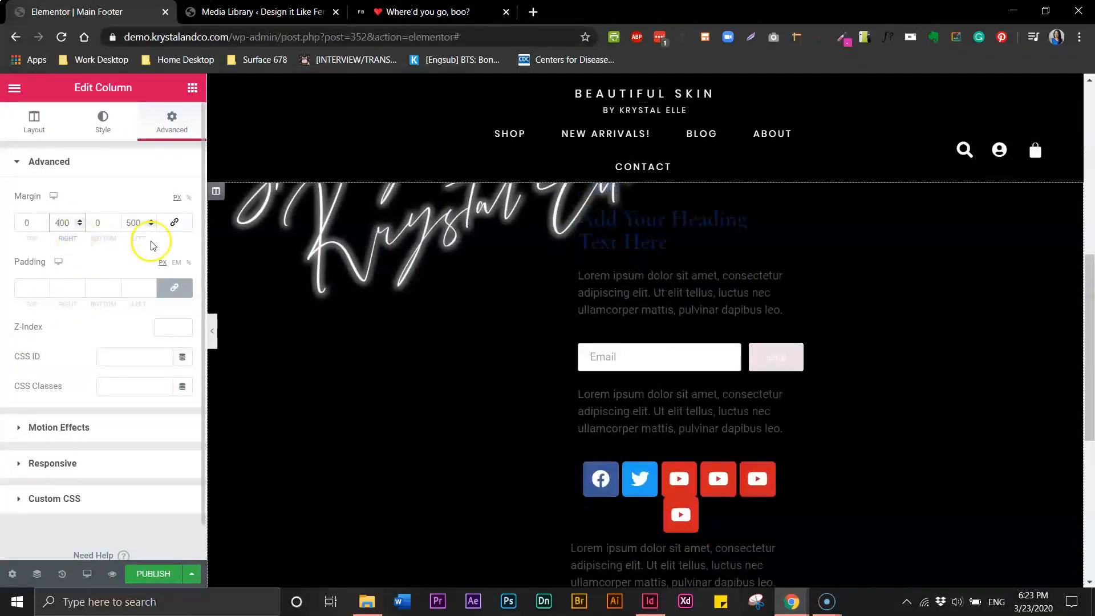
{"action": "left_click", "coordinate": [127, 225]}
{"action": "type", "text": "4"}
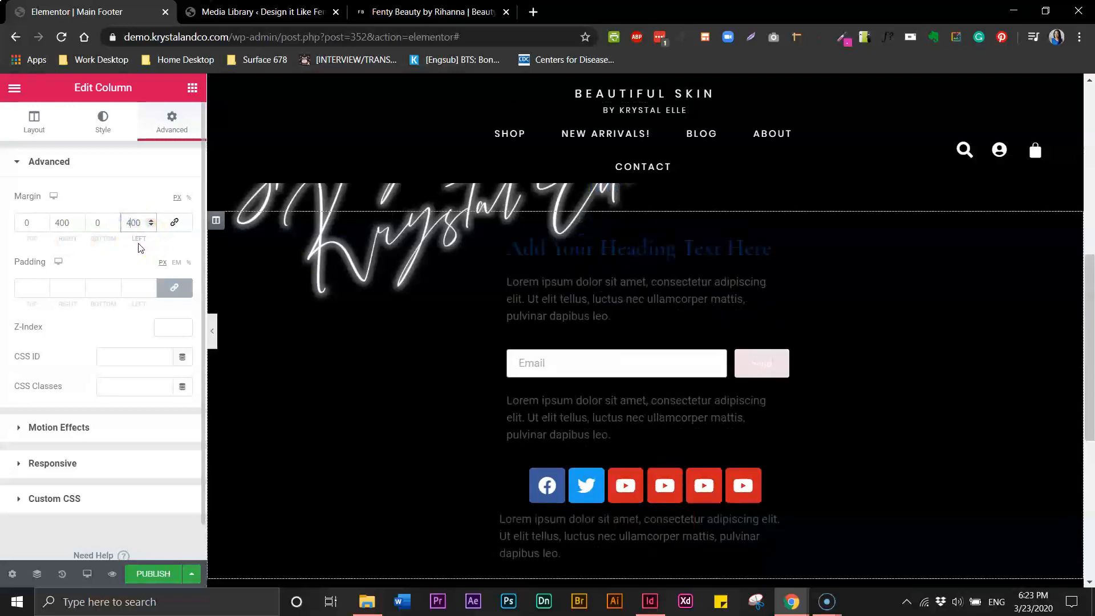
{"action": "left_click", "coordinate": [214, 330]}
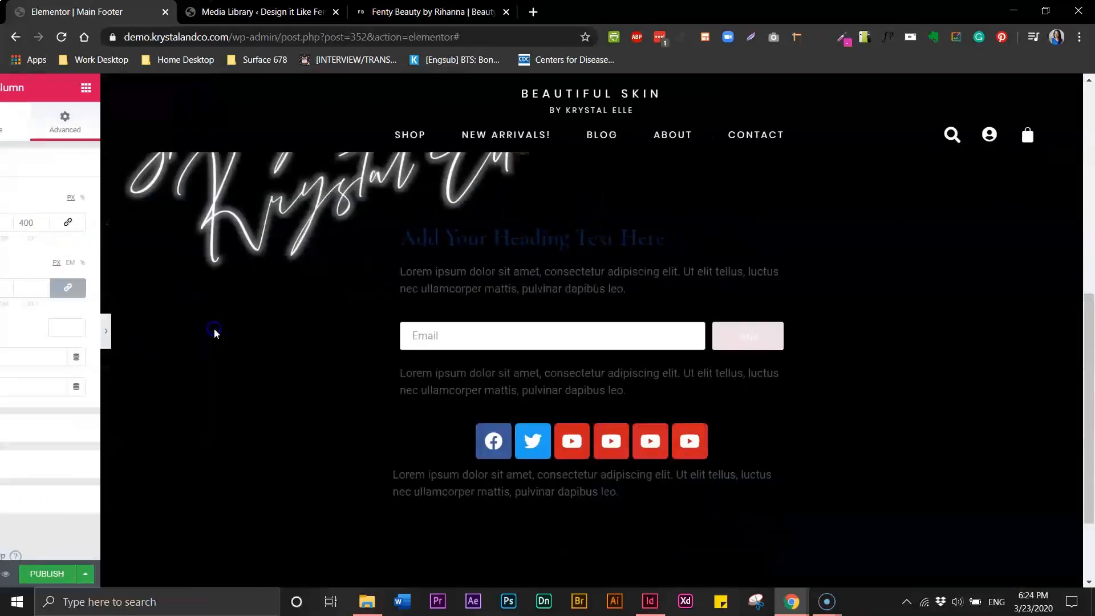
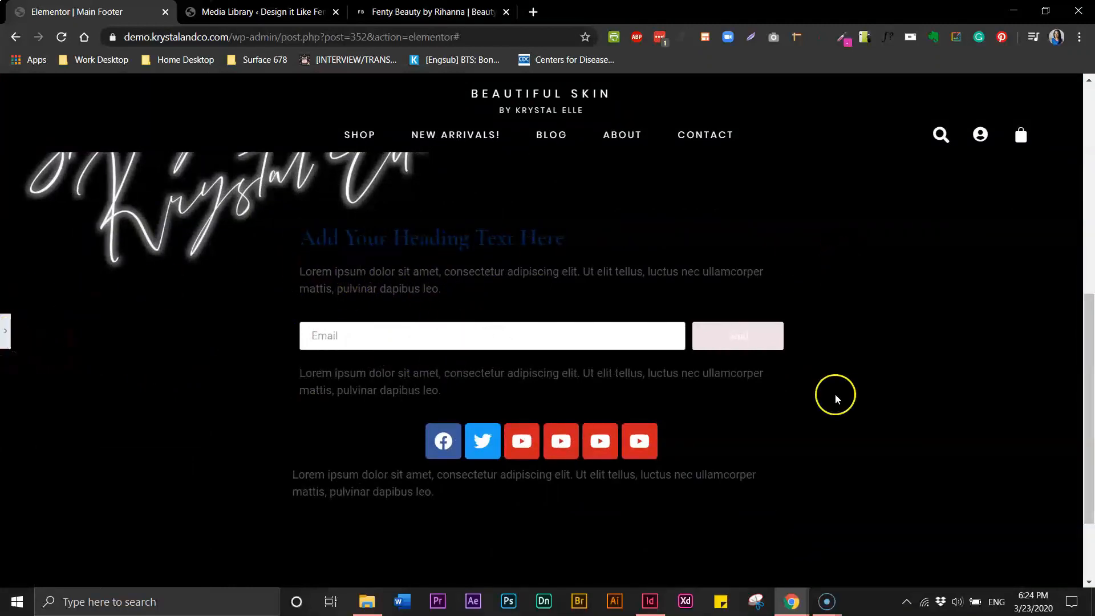
Preview the footer full width, then study Fenty Beauty's signup section for reference
{"action": "left_click", "coordinate": [6, 338]}
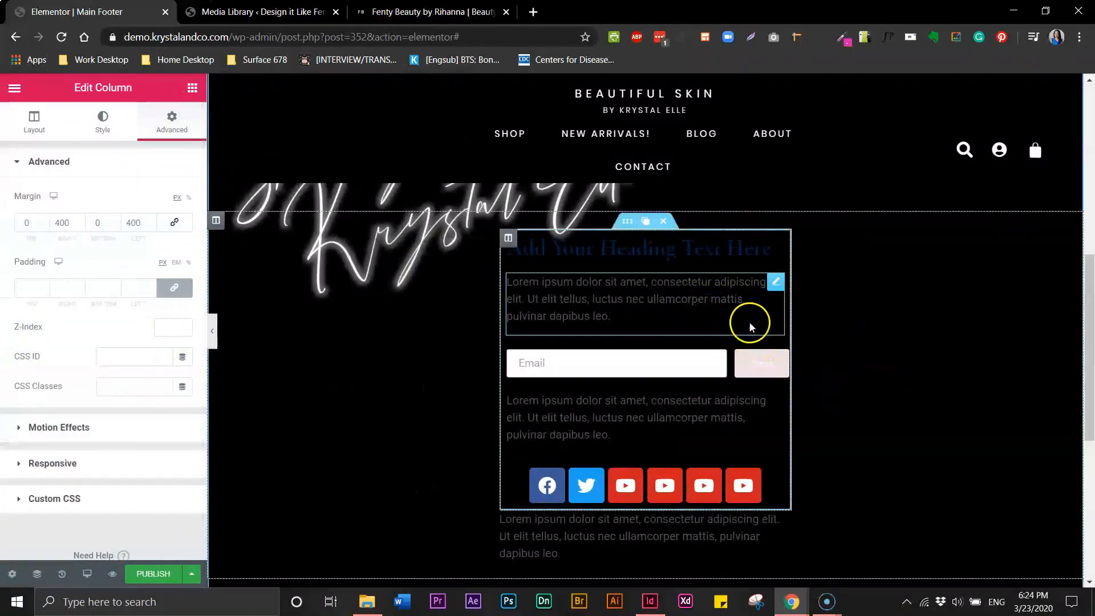
{"action": "left_click", "coordinate": [214, 332]}
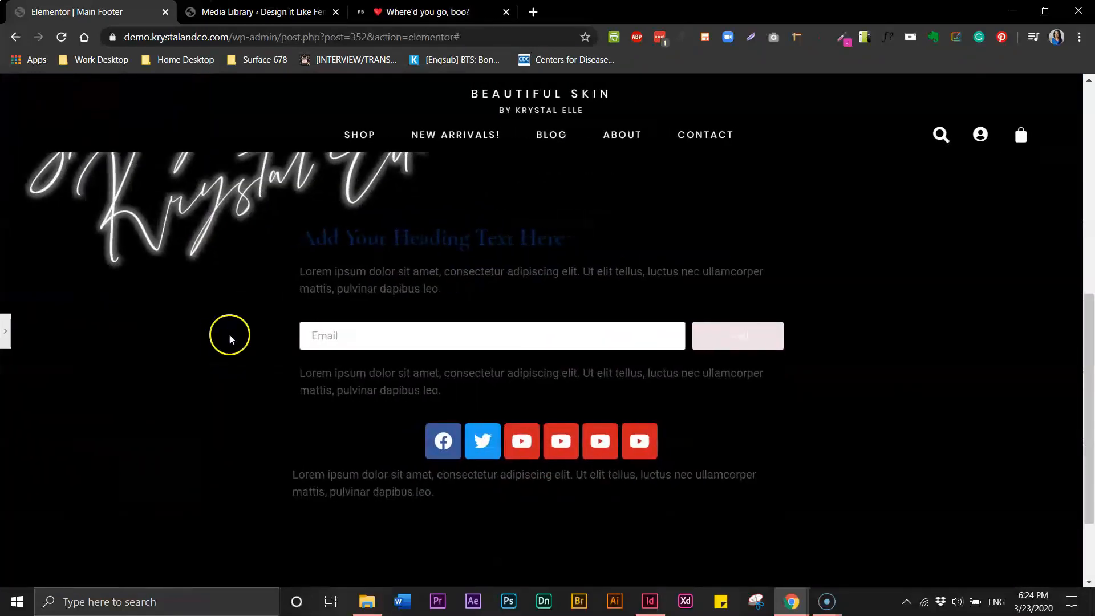
{"action": "left_click", "coordinate": [6, 337]}
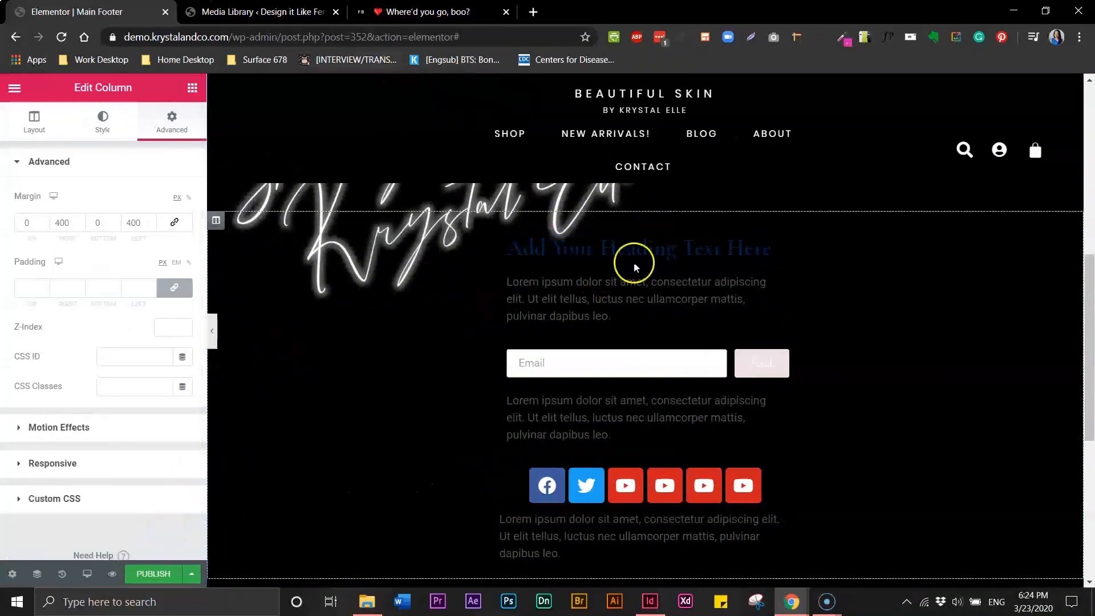
{"action": "left_click", "coordinate": [444, 12]}
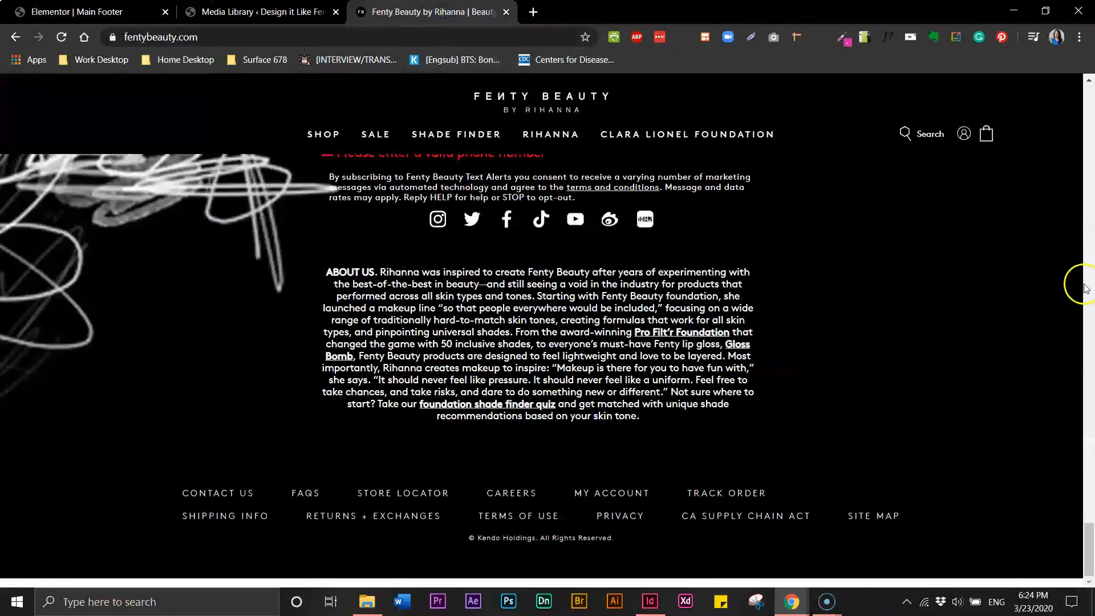
{"action": "mouse_move", "coordinate": [1080, 533]}
{"action": "left_mouse_down"}
{"action": "mouse_move", "coordinate": [1090, 475]}
{"action": "mouse_move", "coordinate": [1091, 516]}
{"action": "left_mouse_up"}
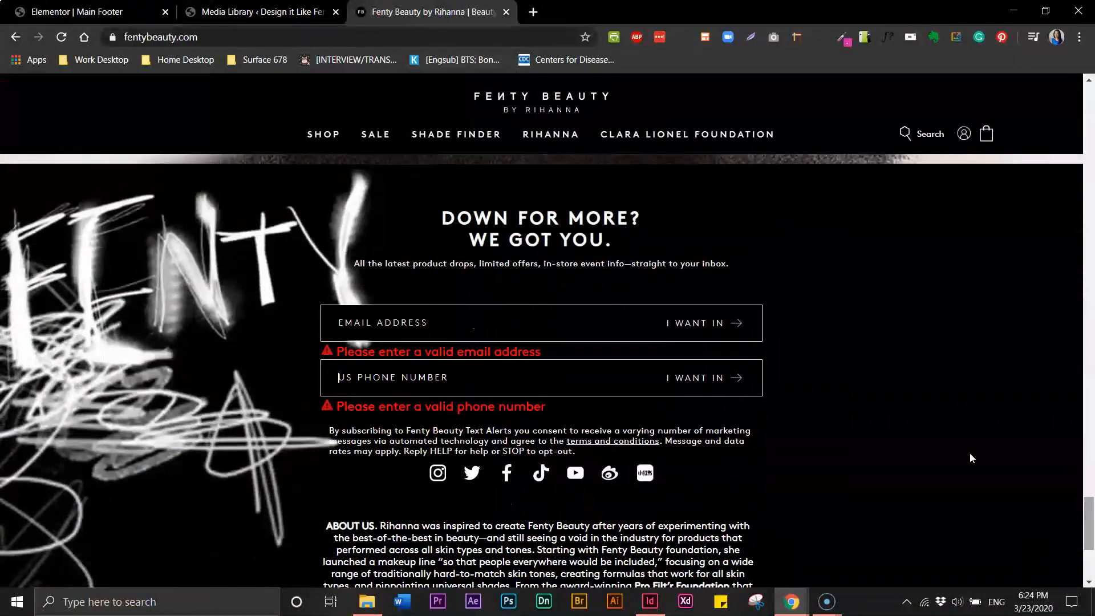
{"action": "left_click", "coordinate": [42, 17]}
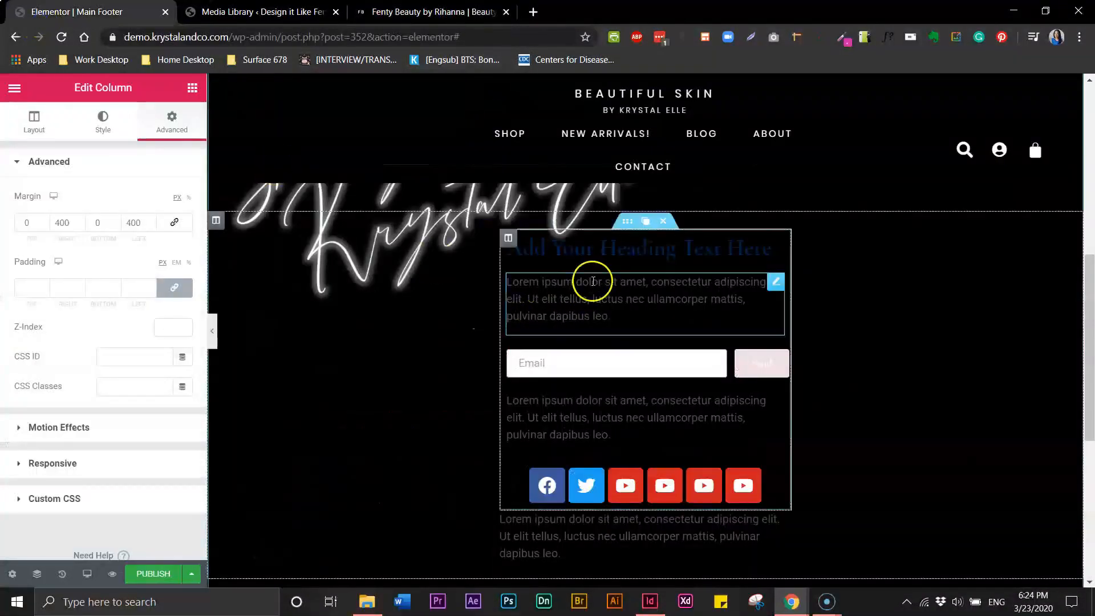
Set the footer heading's typography to Poppins, default weight, uppercase transform
{"action": "left_click", "coordinate": [593, 248]}
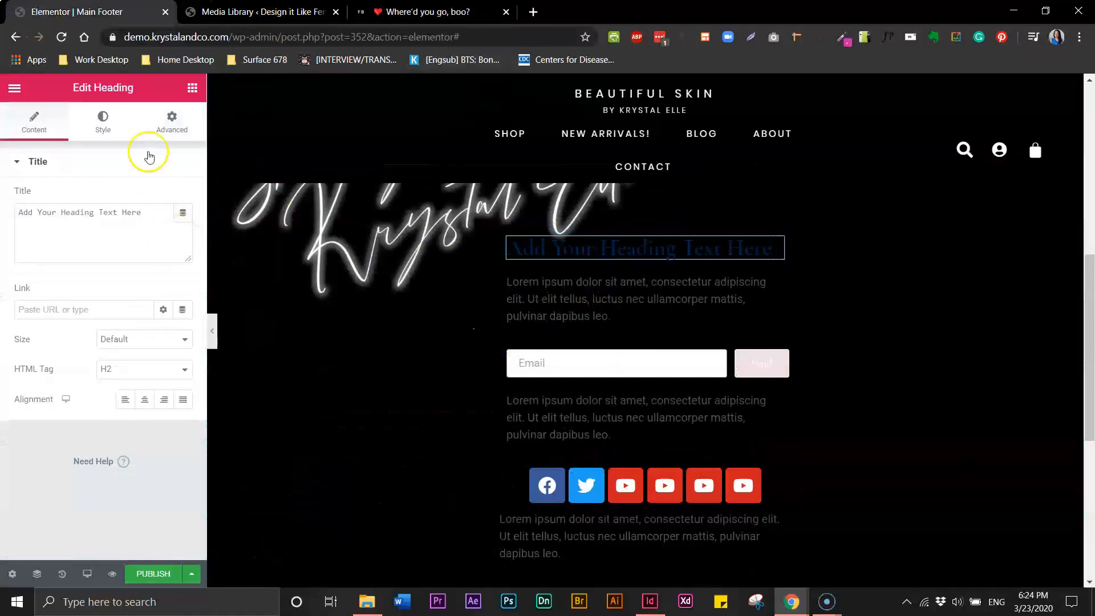
{"action": "left_click", "coordinate": [108, 128]}
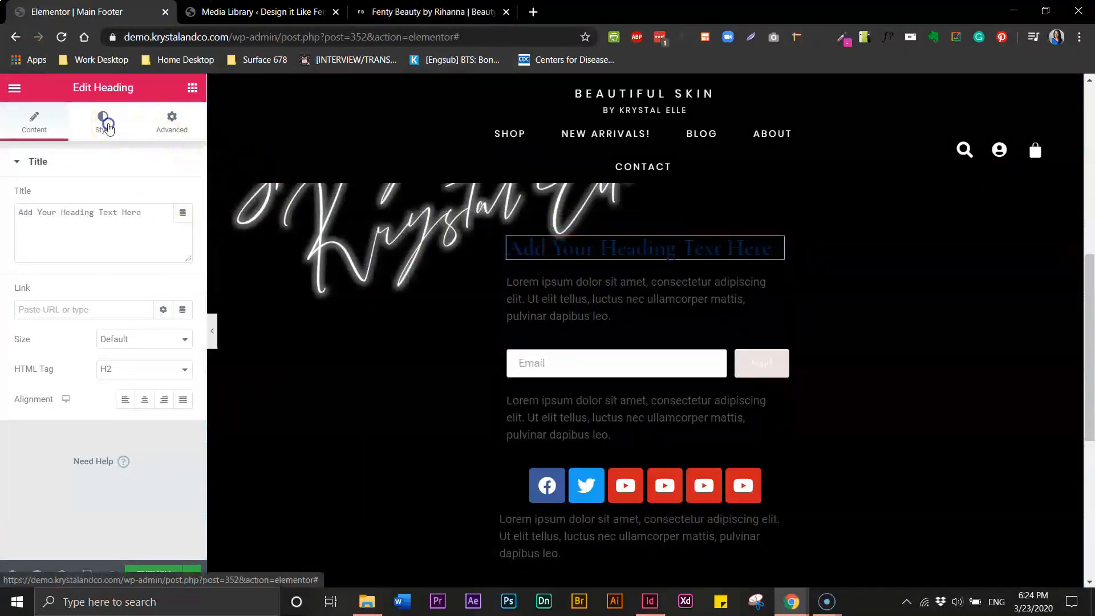
{"action": "left_click", "coordinate": [183, 226]}
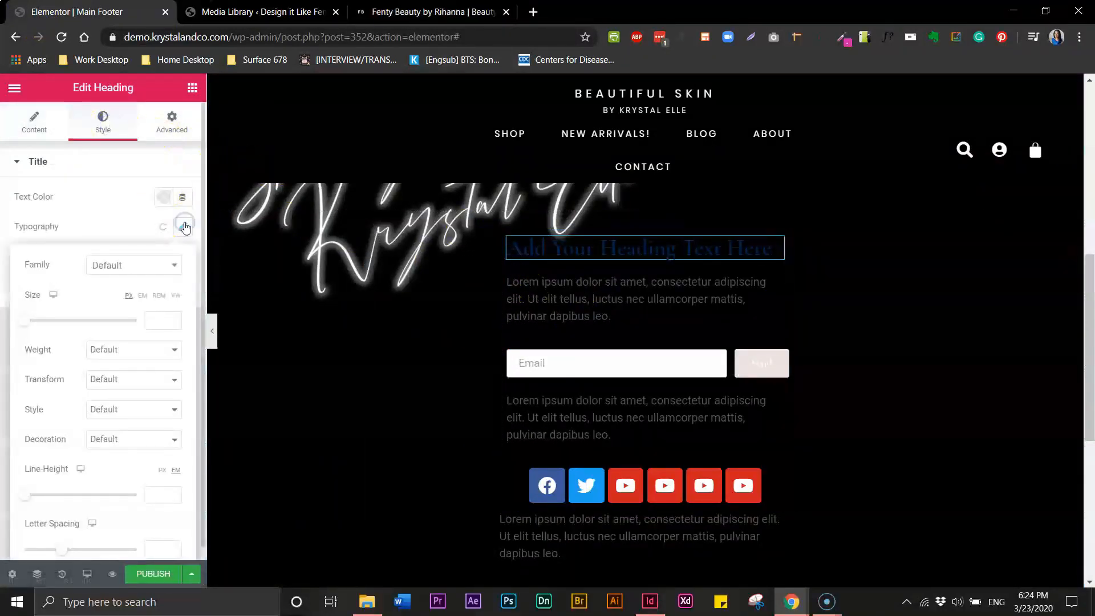
{"action": "left_click", "coordinate": [150, 267]}
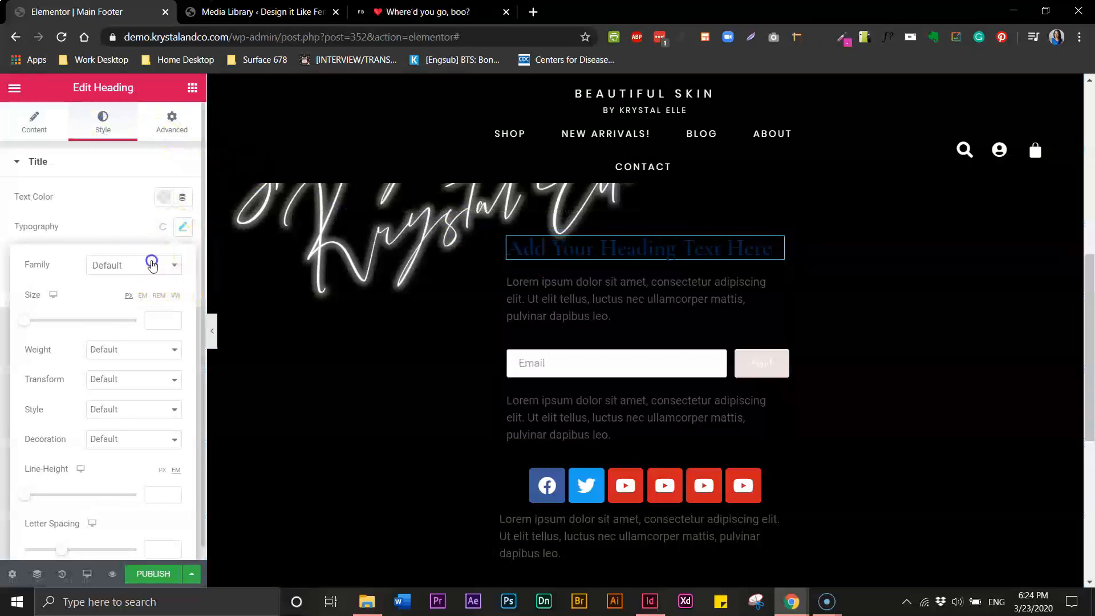
{"action": "left_click", "coordinate": [168, 271]}
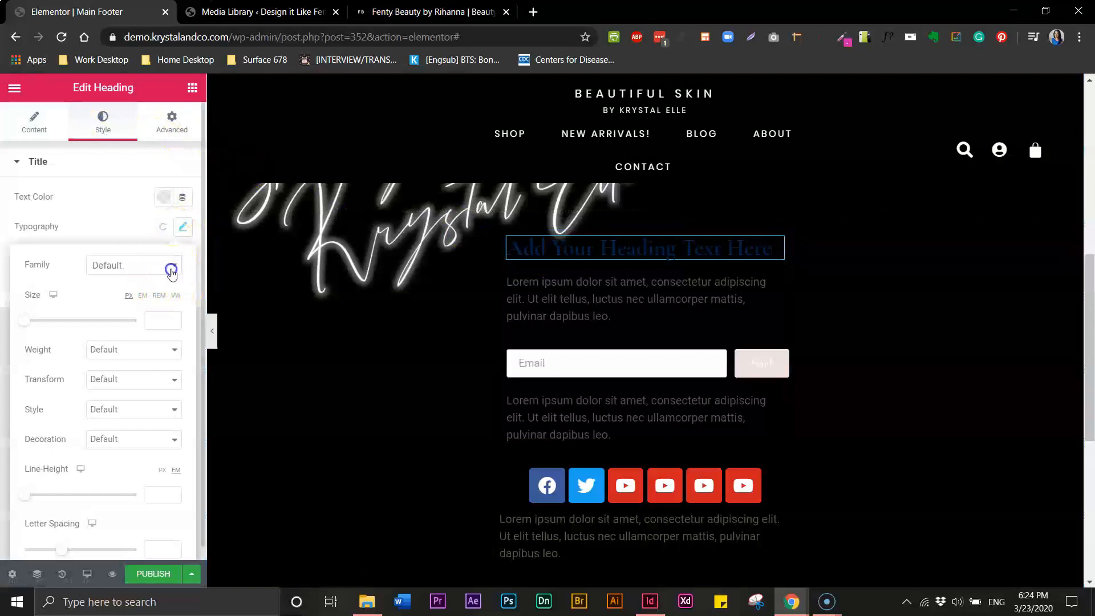
{"action": "left_click", "coordinate": [122, 264]}
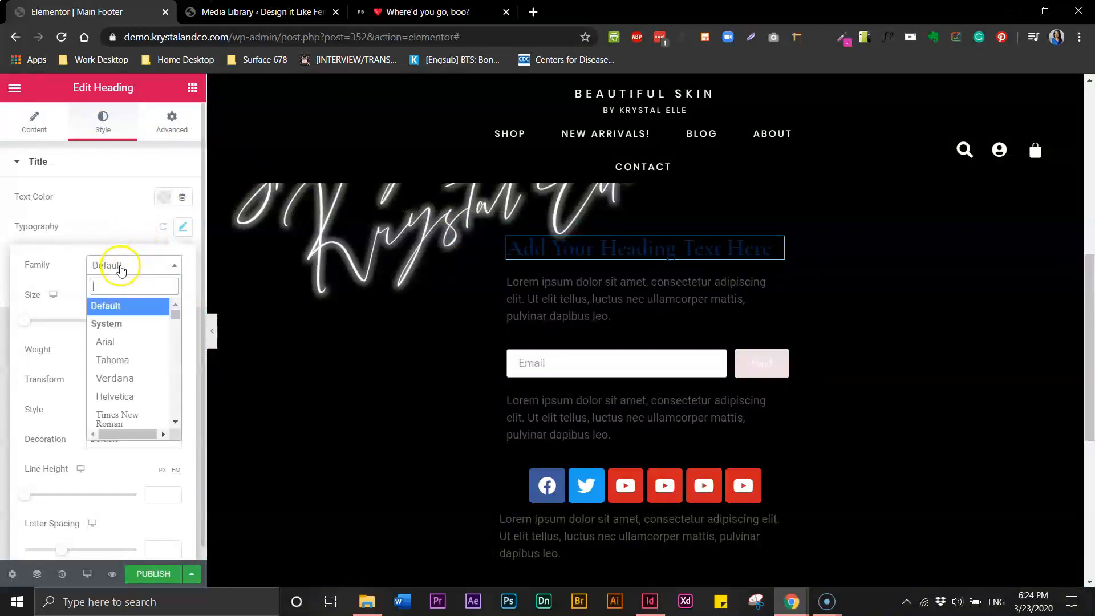
{"action": "type", "text": "popp"}
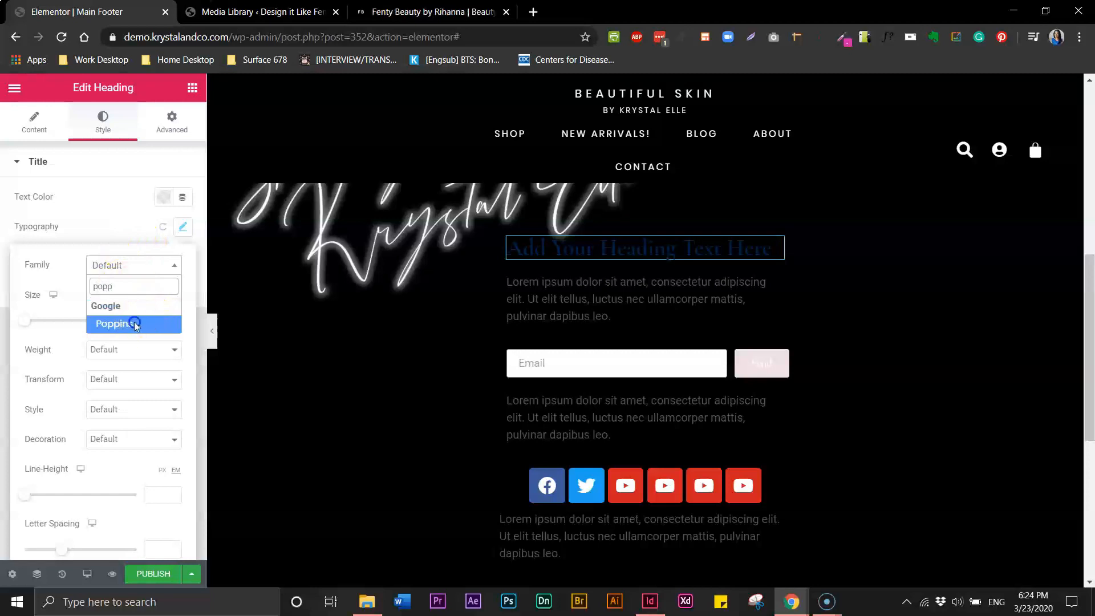
{"action": "left_click", "coordinate": [152, 322]}
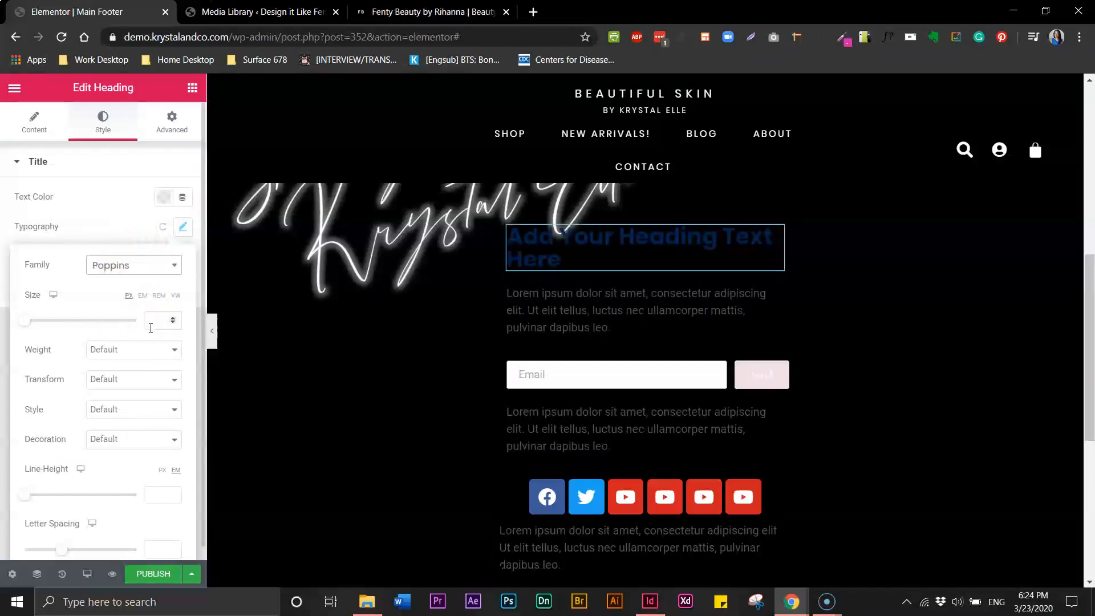
{"action": "left_click", "coordinate": [122, 350]}
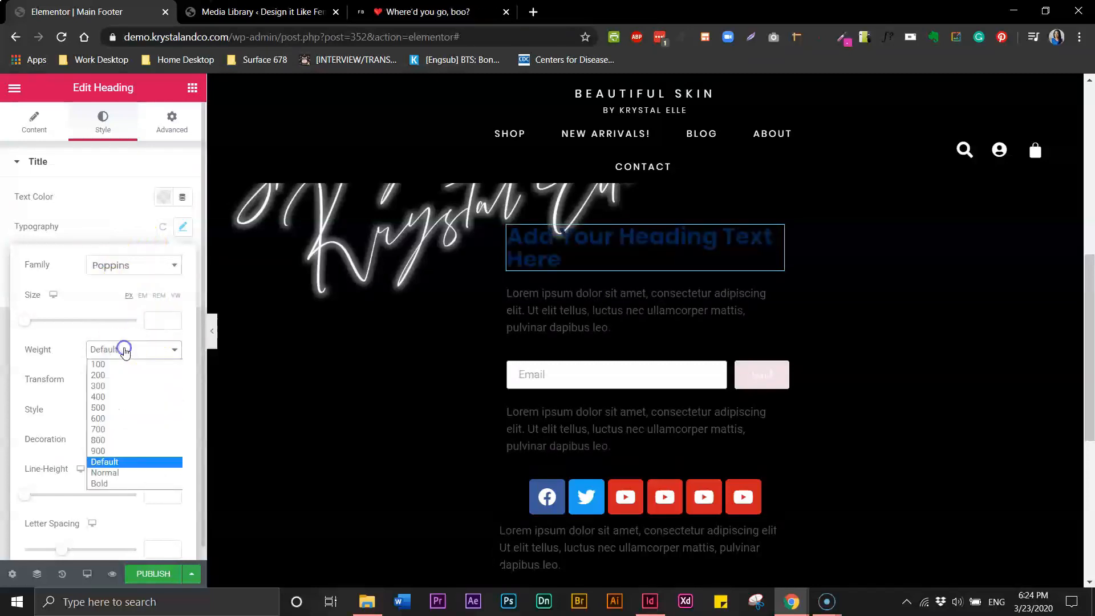
{"action": "left_click", "coordinate": [114, 464]}
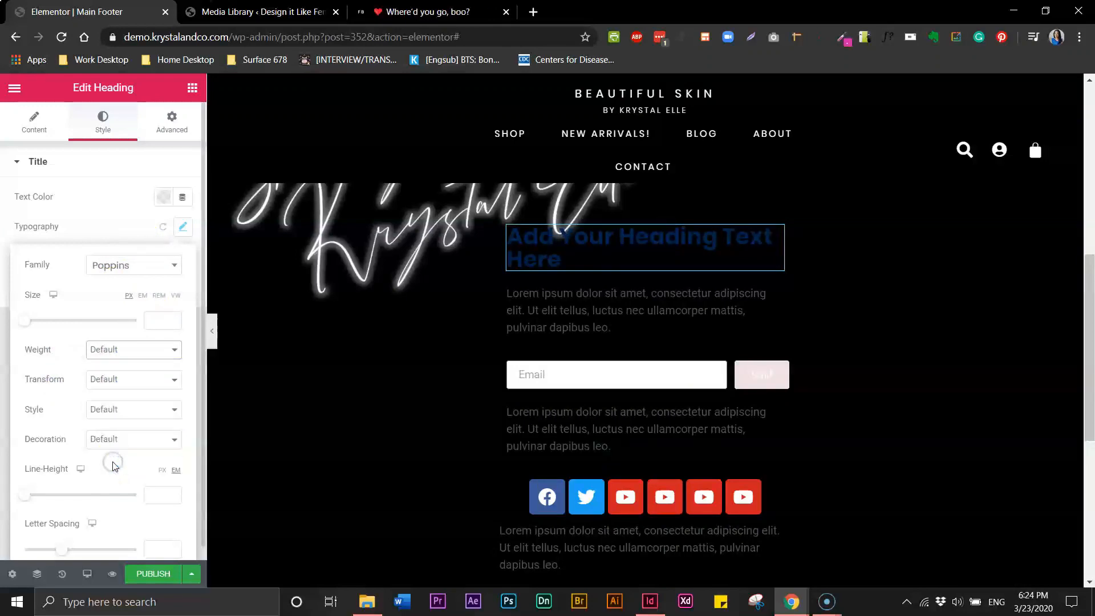
{"action": "left_click", "coordinate": [118, 378]}
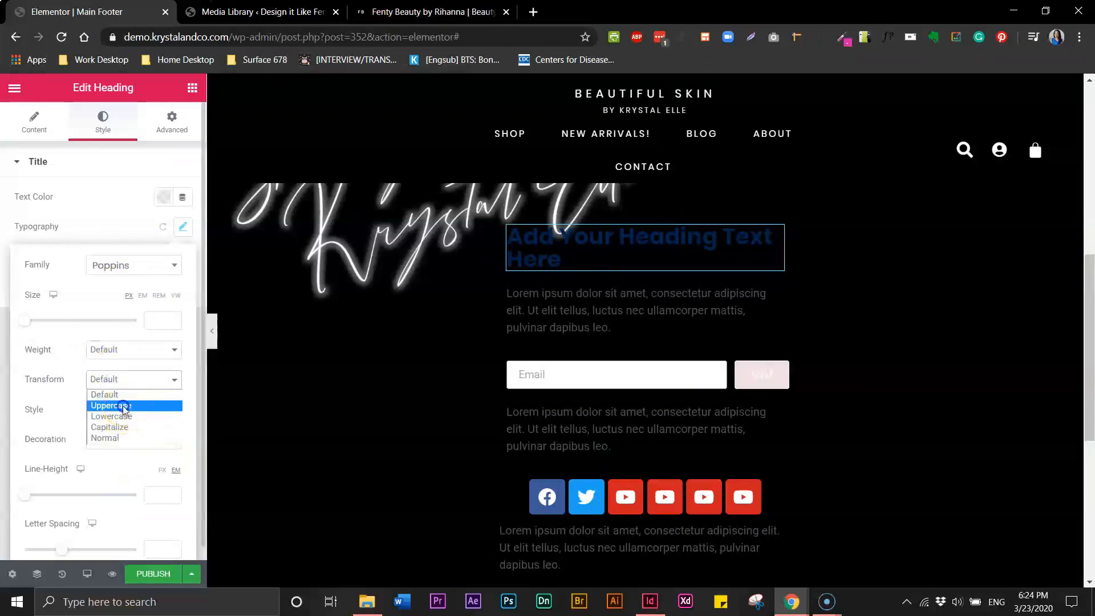
{"action": "left_click", "coordinate": [123, 406]}
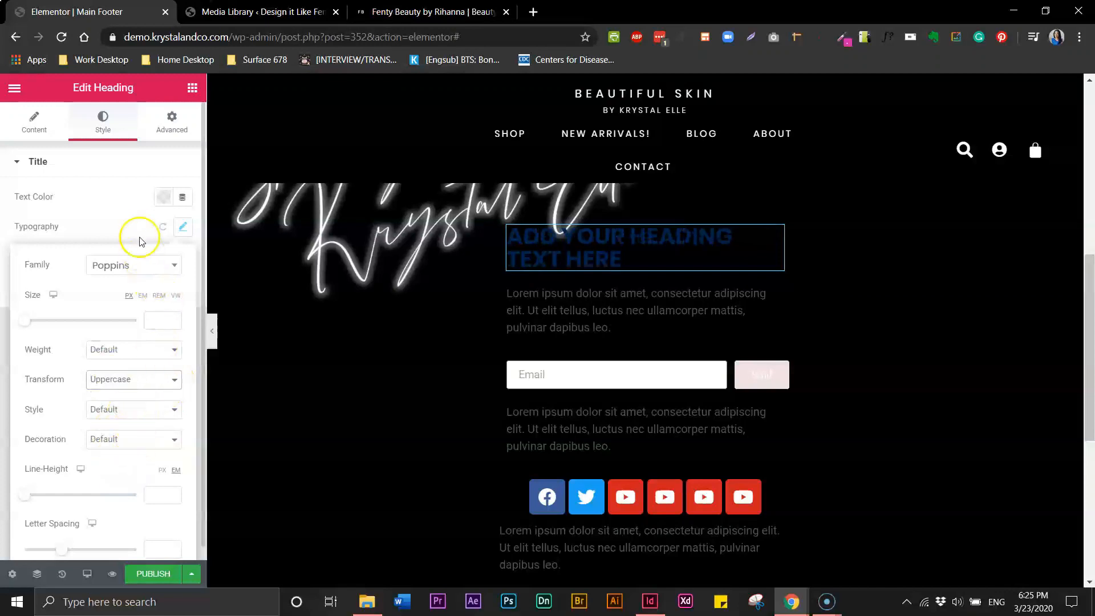
{"action": "left_click", "coordinate": [139, 218]}
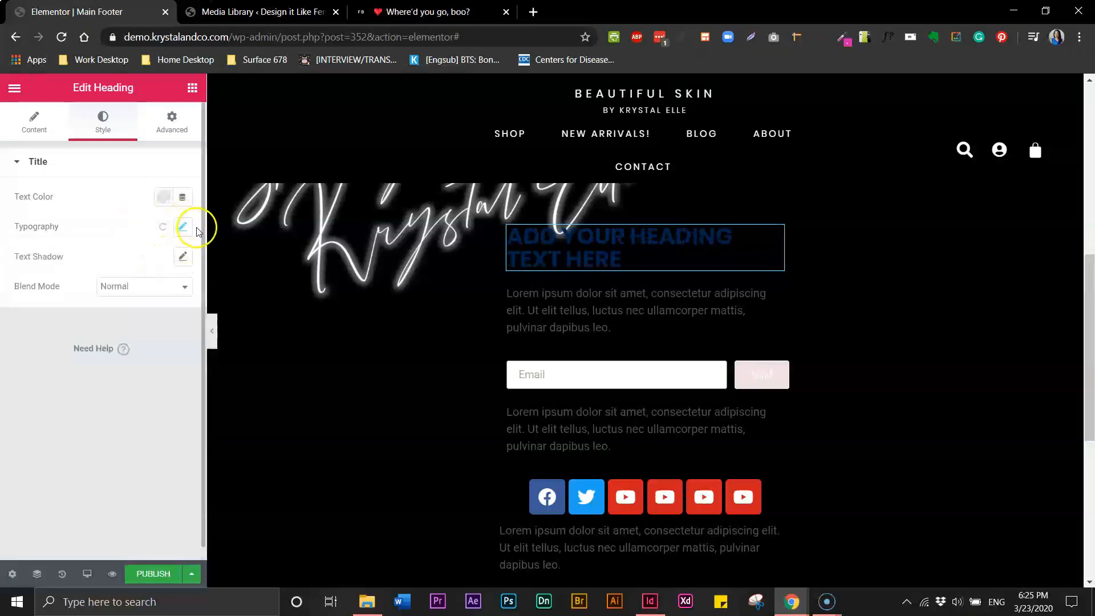
Make the heading text white (#FFFFFF) and centre-align it
{"action": "left_click", "coordinate": [164, 196]}
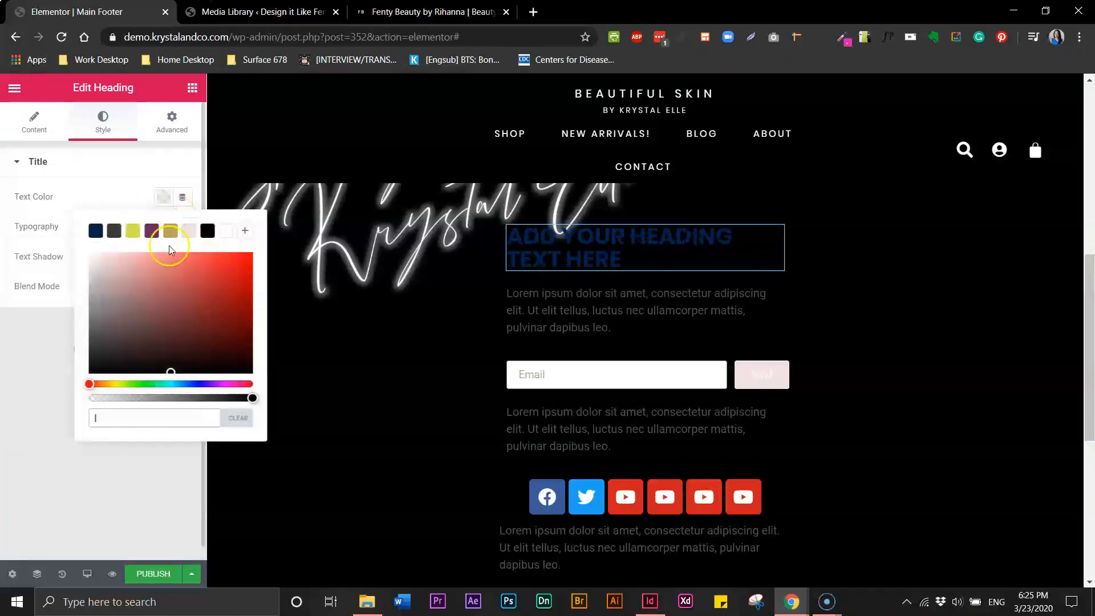
{"action": "left_click", "coordinate": [226, 231]}
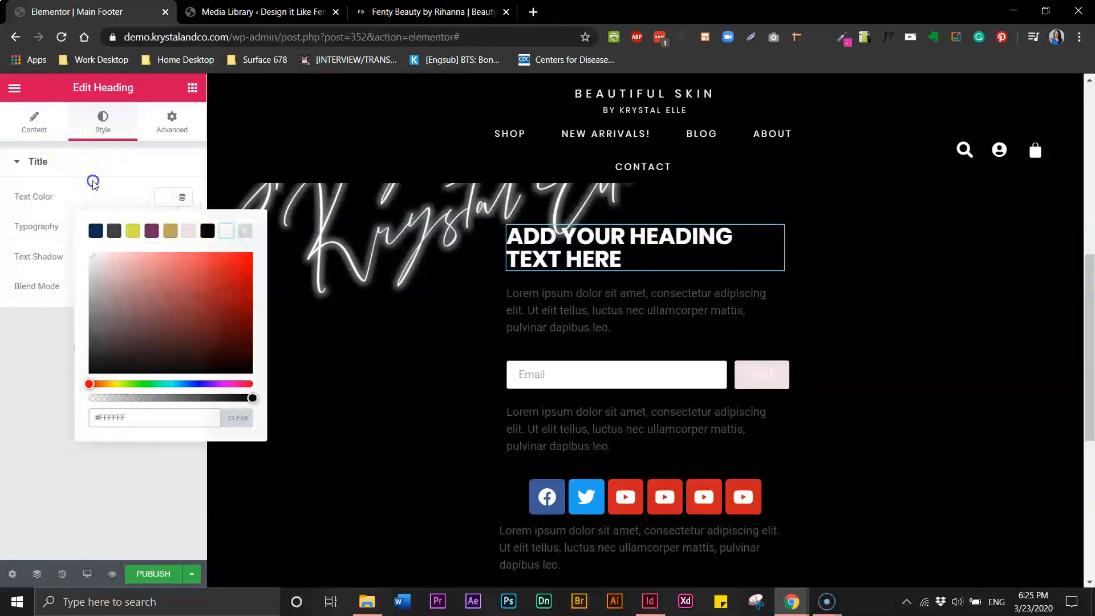
{"action": "left_click", "coordinate": [57, 160]}
{"action": "left_click", "coordinate": [35, 123]}
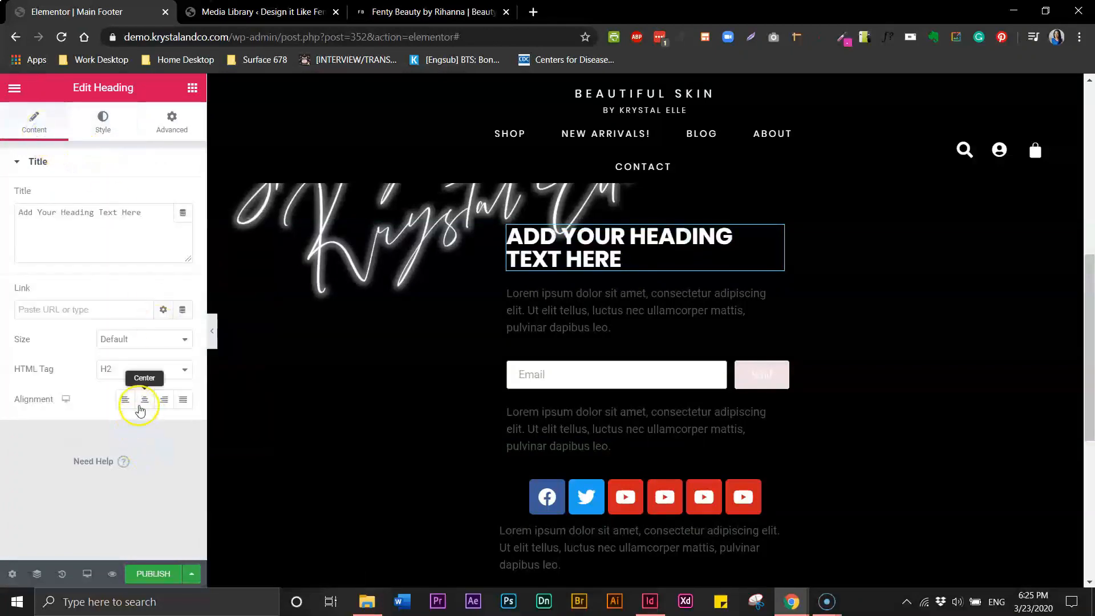
{"action": "left_click", "coordinate": [145, 399]}
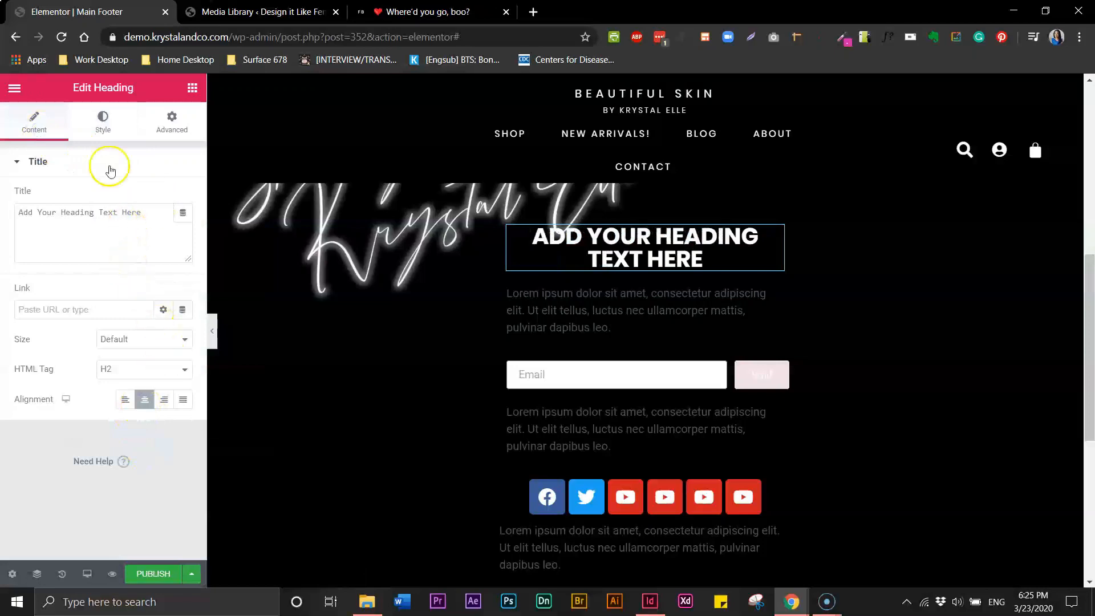
Make the first paragraph's text colour white and centre it
{"action": "left_click", "coordinate": [607, 322]}
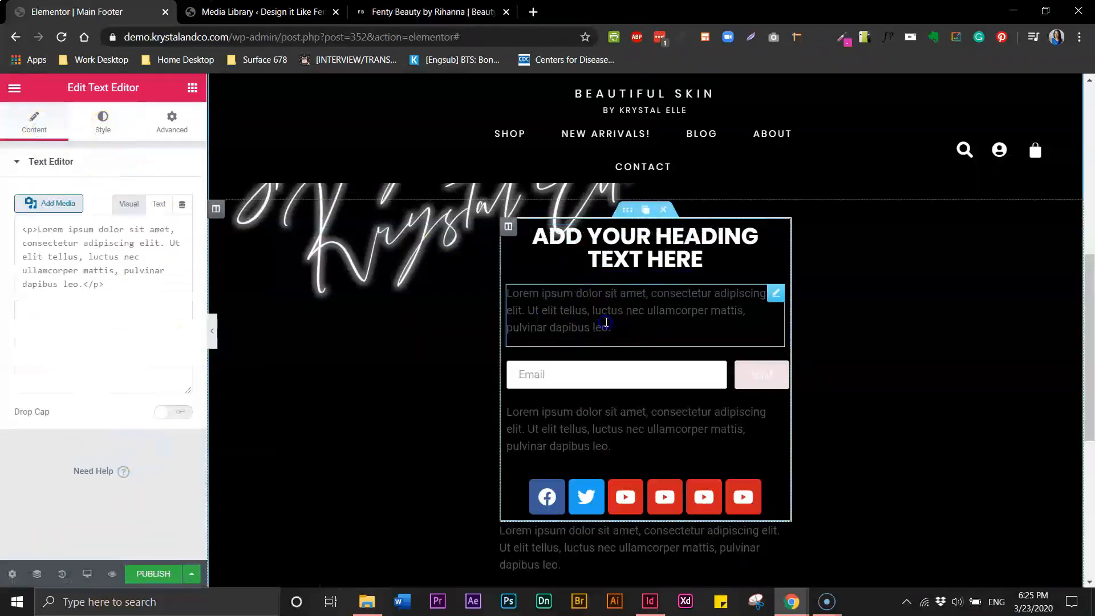
{"action": "left_click", "coordinate": [107, 136]}
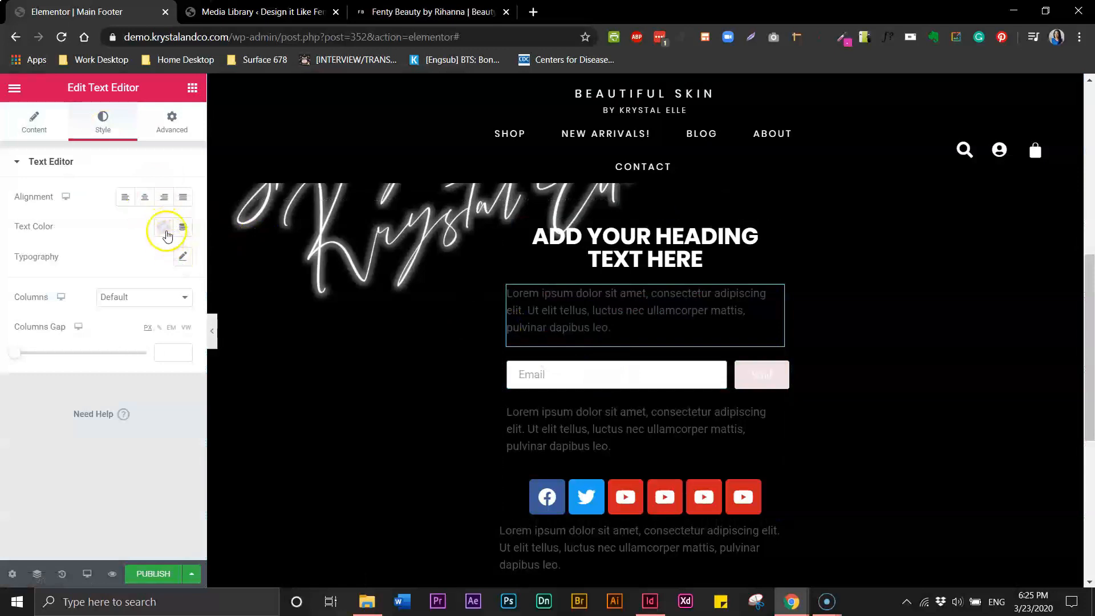
{"action": "left_click", "coordinate": [165, 229]}
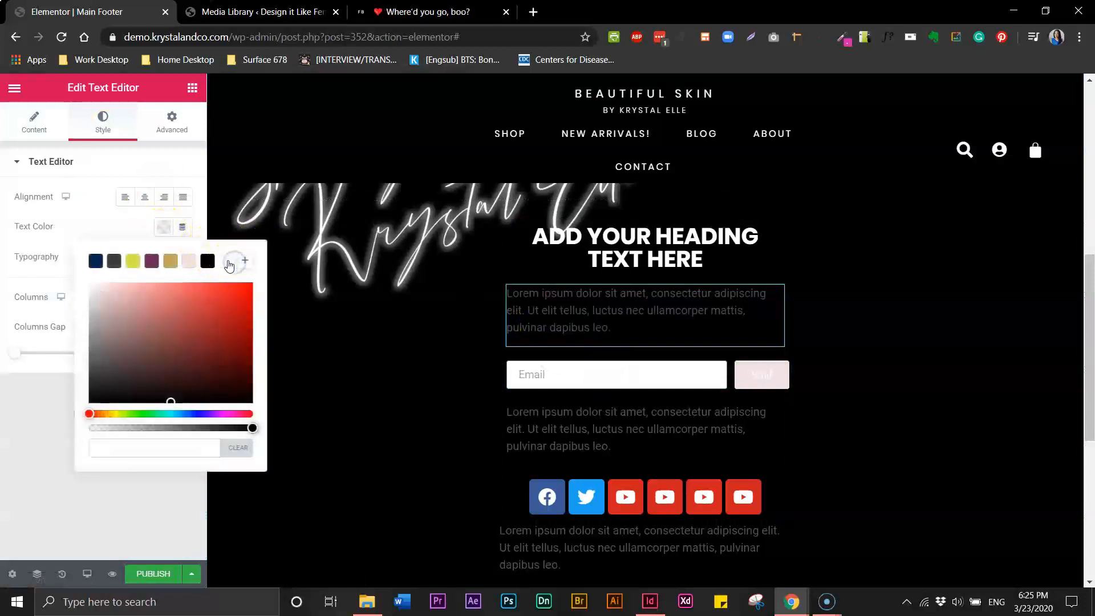
{"action": "left_click", "coordinate": [145, 198]}
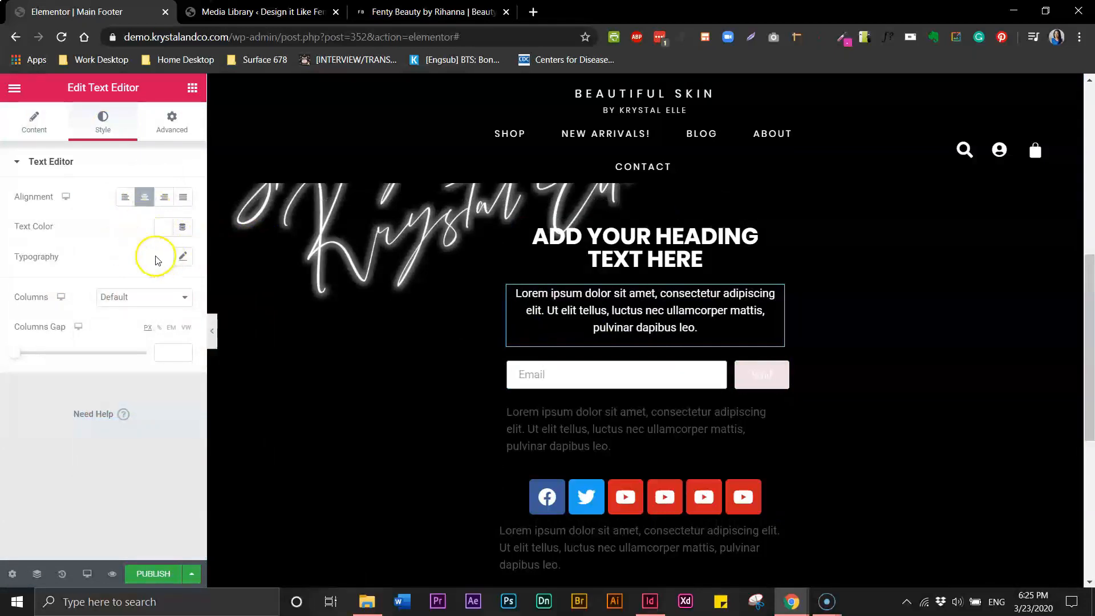
After checking the Fenty Beauty page, delete the paragraph's second sentence
{"action": "left_click", "coordinate": [426, 19]}
{"action": "left_click", "coordinate": [285, 23]}
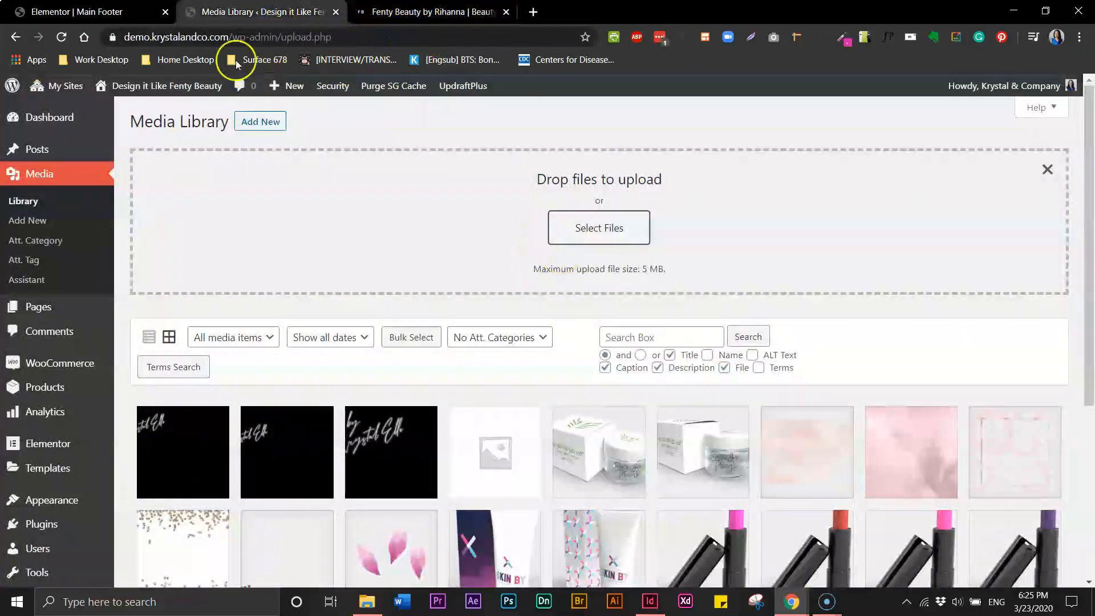
{"action": "left_click", "coordinate": [131, 14]}
{"action": "left_click", "coordinate": [540, 304]}
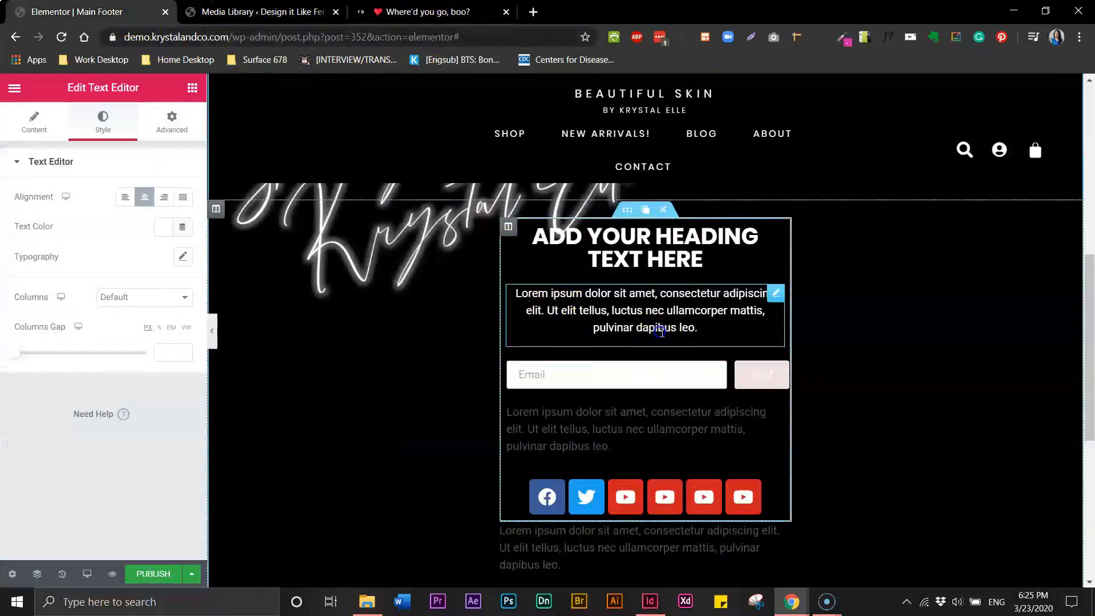
{"action": "left_click_drag", "start_coordinate": [689, 330], "coordinate": [551, 311]}
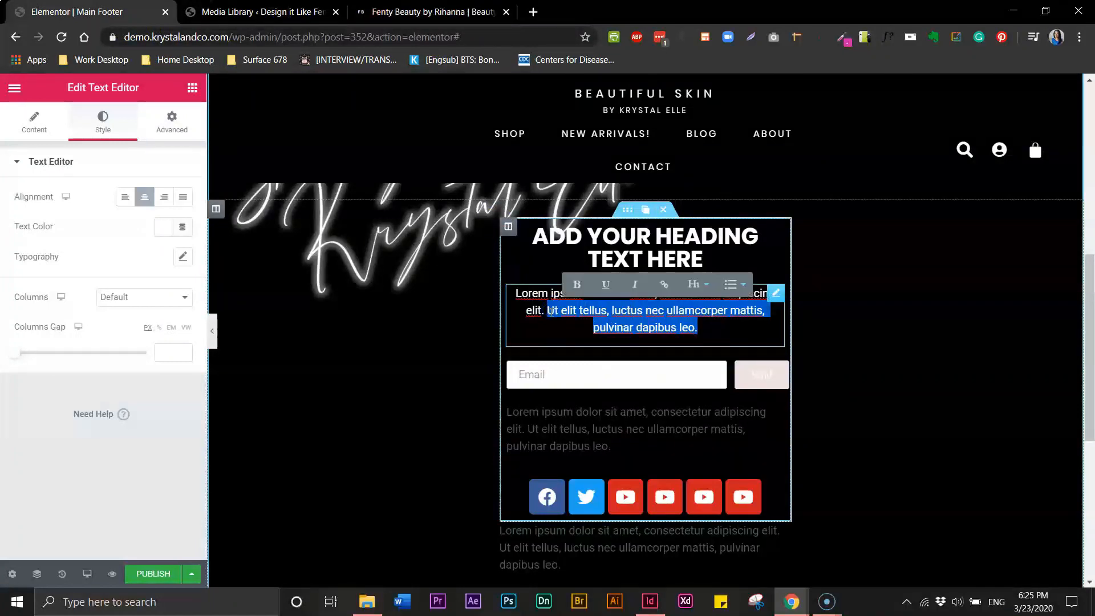
{"action": "key", "text": "BackSpace"}
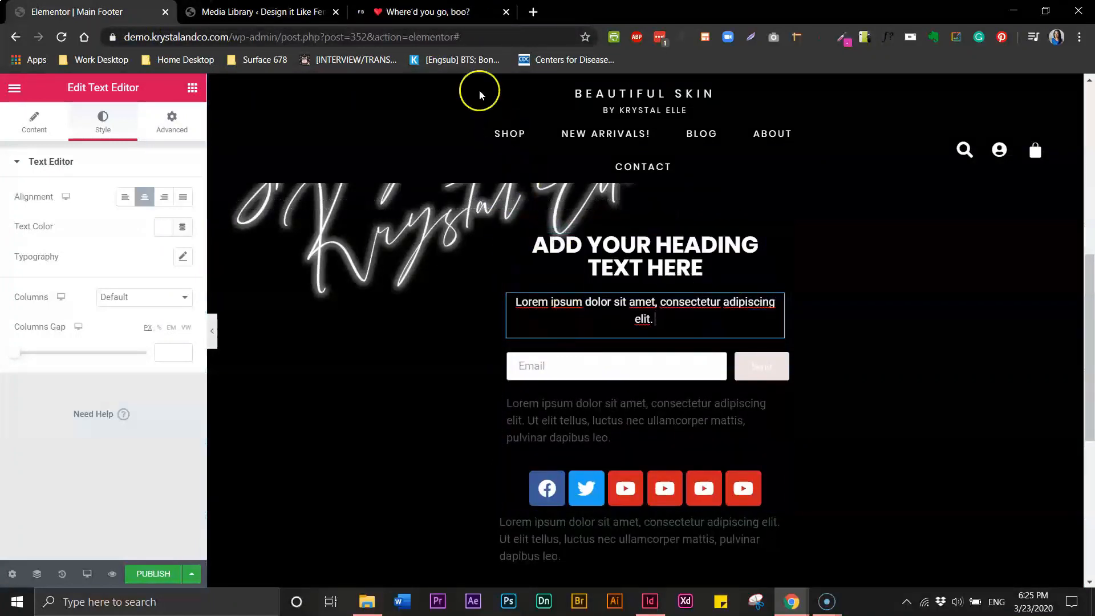
Set the paragraph's font size to 12, then raise it to 13 px
{"action": "left_click", "coordinate": [450, 17]}
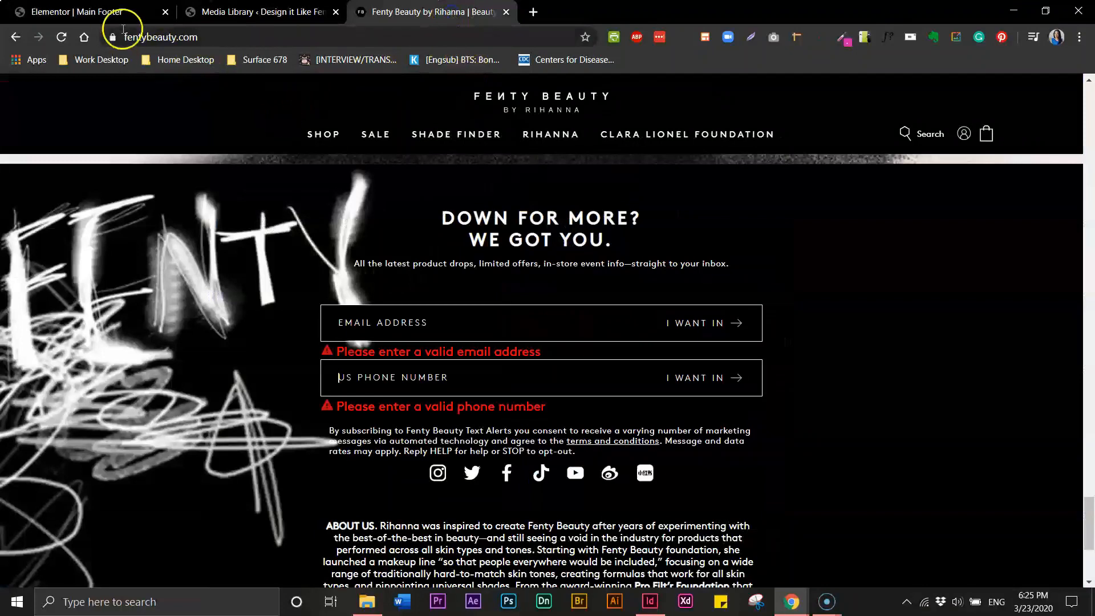
{"action": "left_click", "coordinate": [116, 14]}
{"action": "left_click_drag", "start_coordinate": [651, 320], "coordinate": [516, 303]}
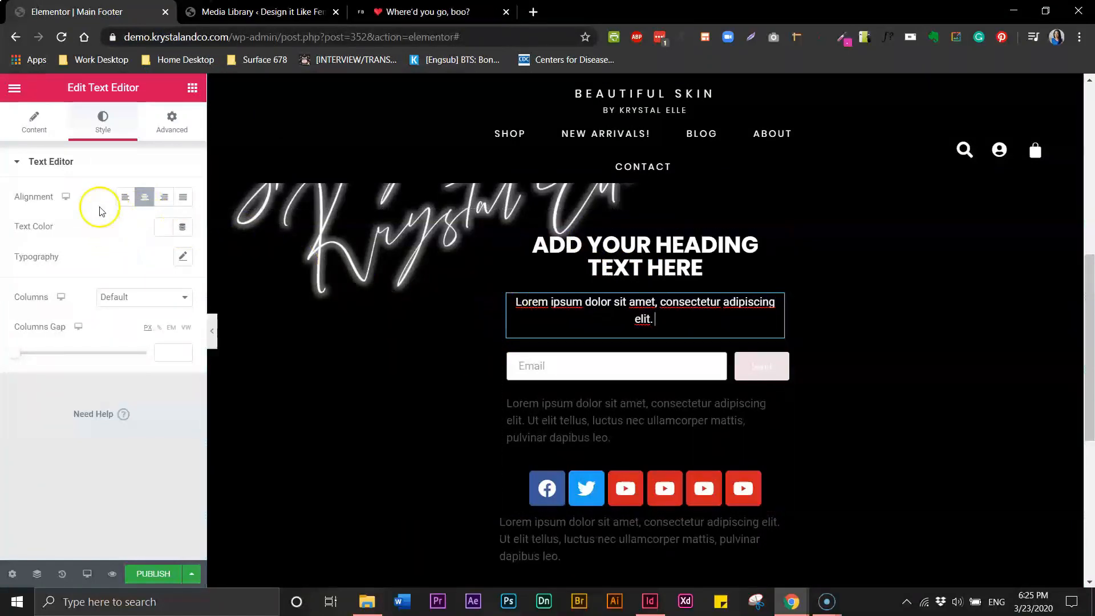
{"action": "left_click", "coordinate": [180, 256]}
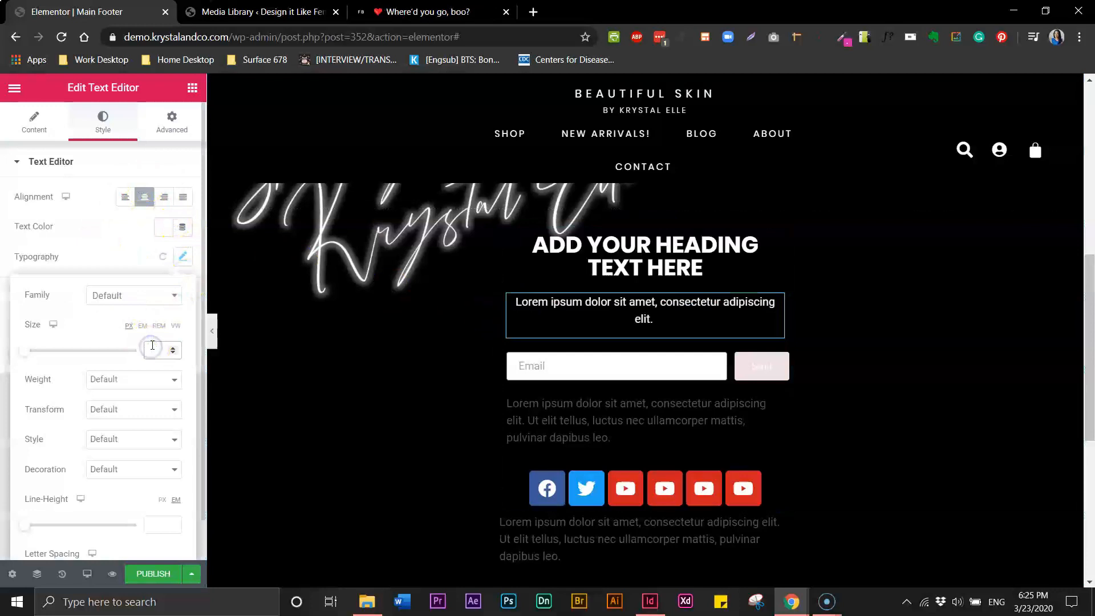
{"action": "type", "text": "12"}
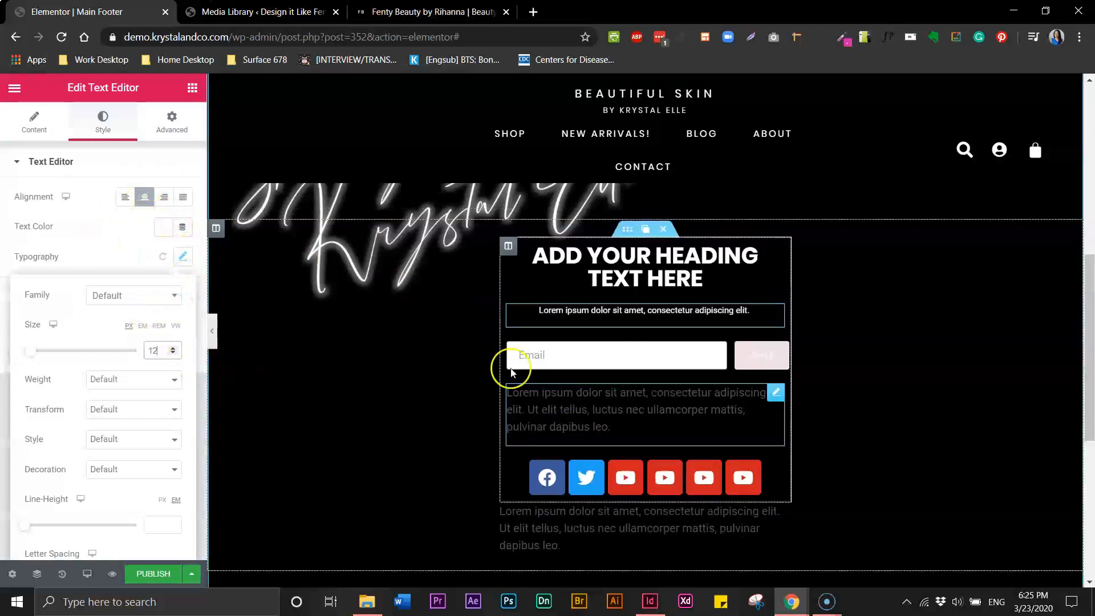
{"action": "left_click", "coordinate": [173, 347]}
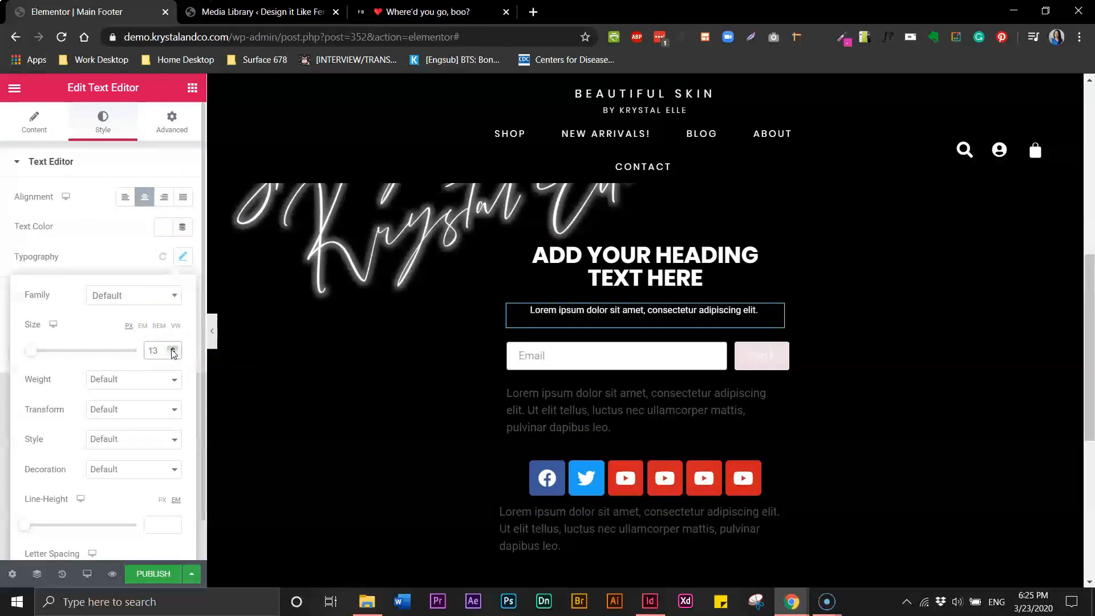
Give the heading a letter spacing of 2 in its typography settings
{"action": "triple_click", "coordinate": [577, 264]}
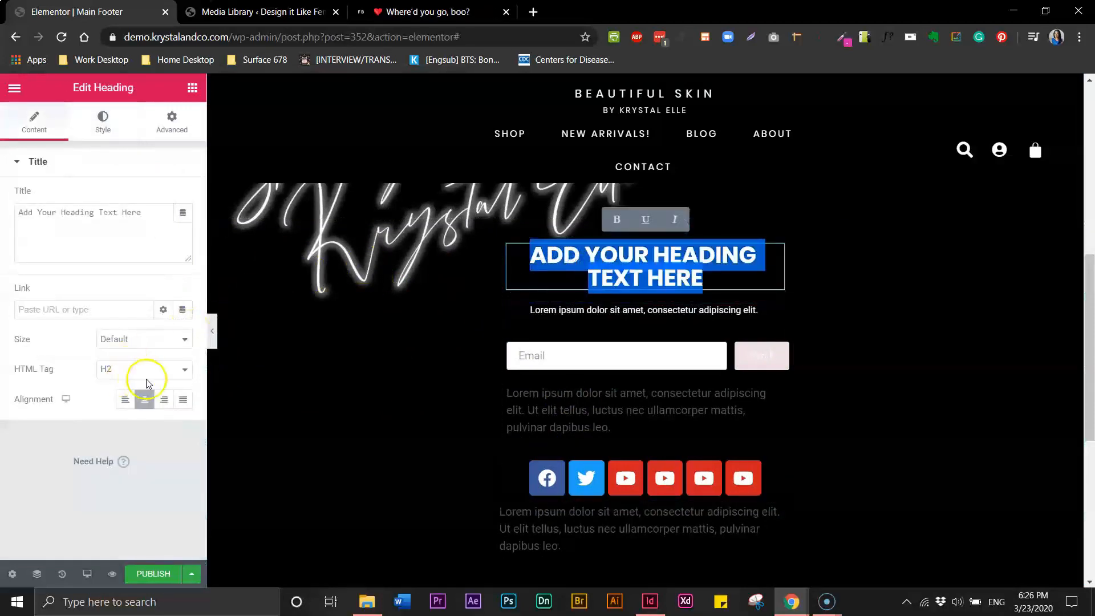
{"action": "left_click", "coordinate": [102, 121]}
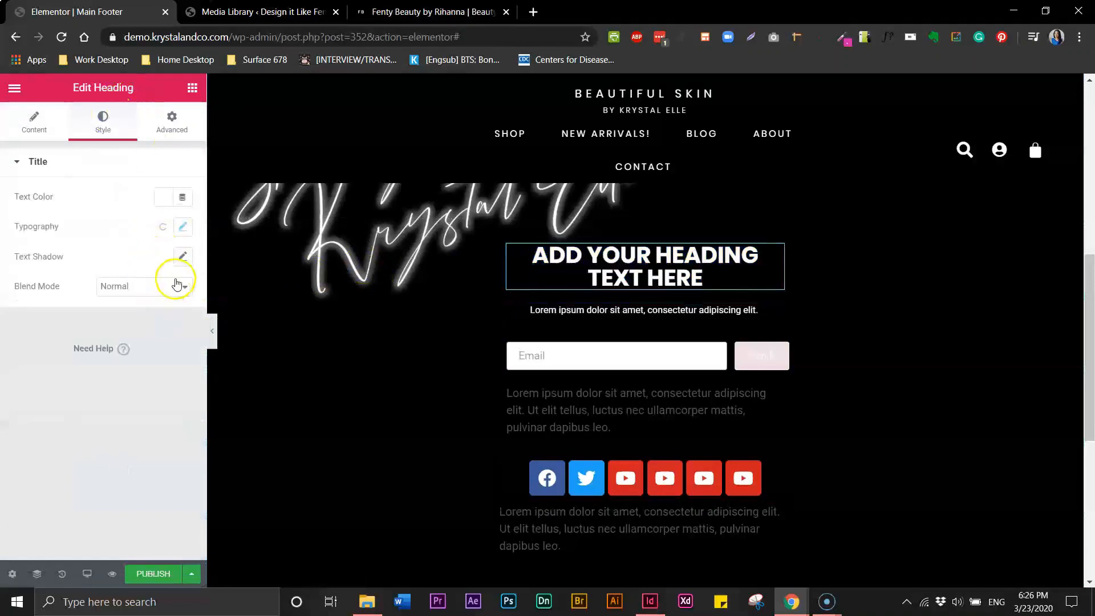
{"action": "left_click", "coordinate": [182, 227]}
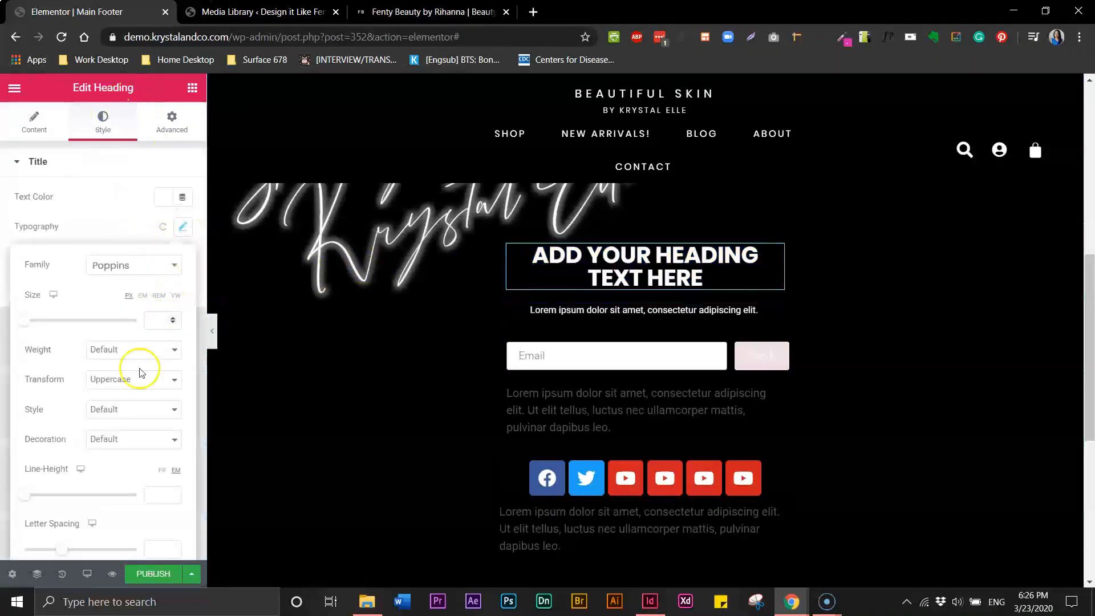
{"action": "left_click", "coordinate": [165, 544]}
{"action": "type", "text": "1"}
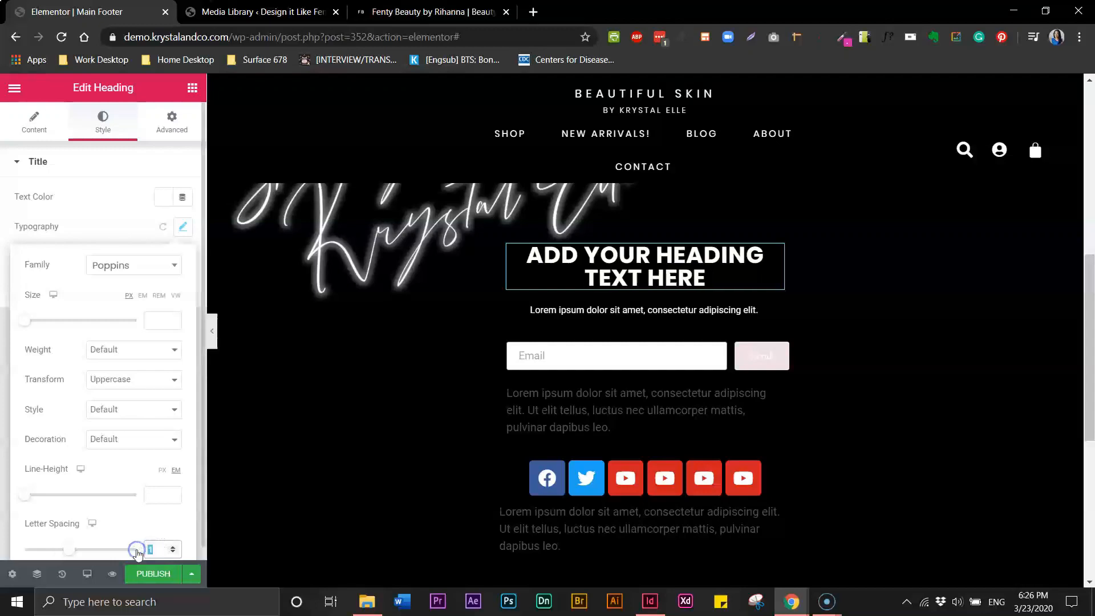
{"action": "type", "text": "2"}
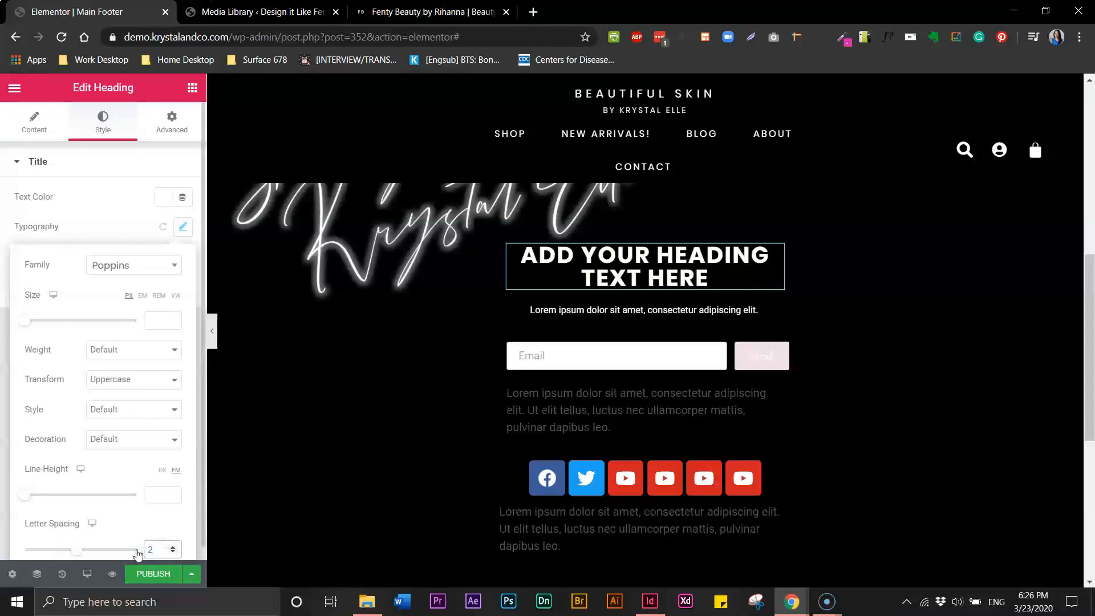
{"action": "left_click", "coordinate": [403, 21]}
{"action": "left_click", "coordinate": [116, 11]}
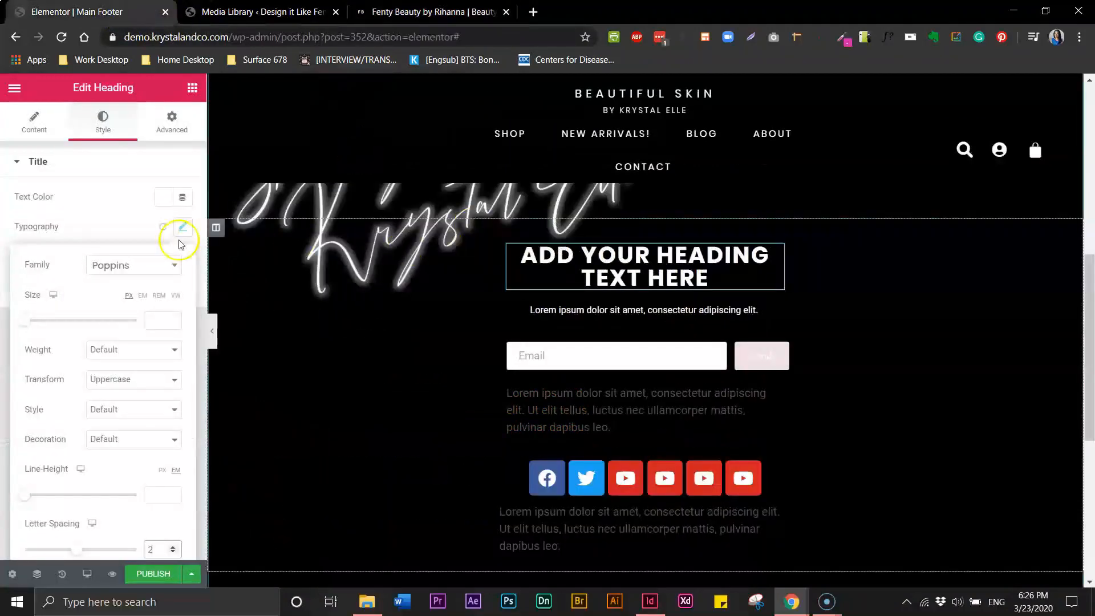
Set the heading font size to 28 px, adjusting from 30 with the spinner
{"action": "left_click", "coordinate": [166, 320]}
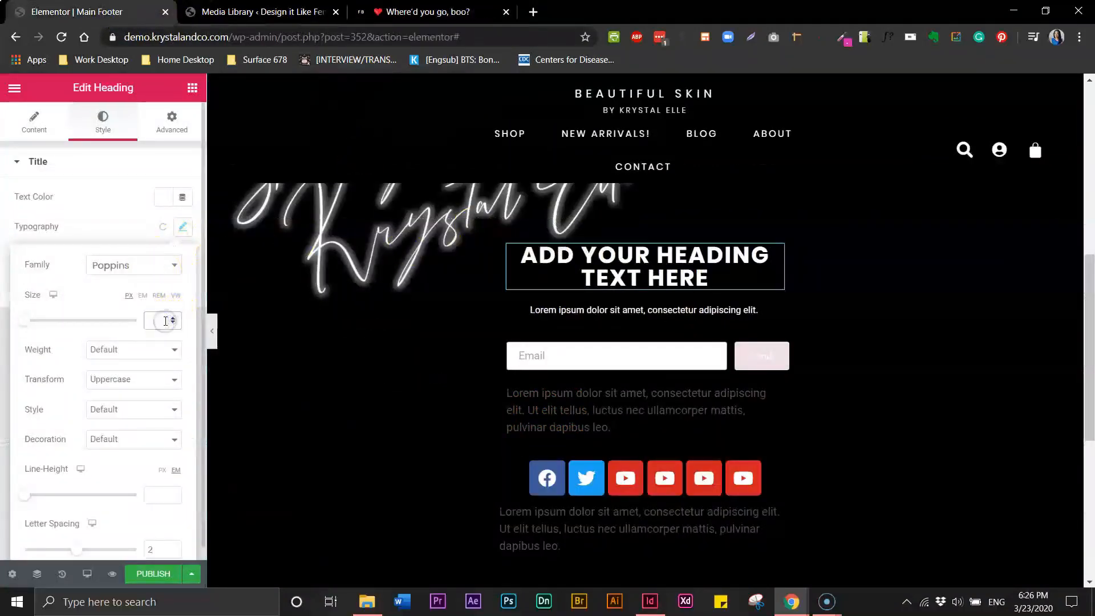
{"action": "type", "text": "20"}
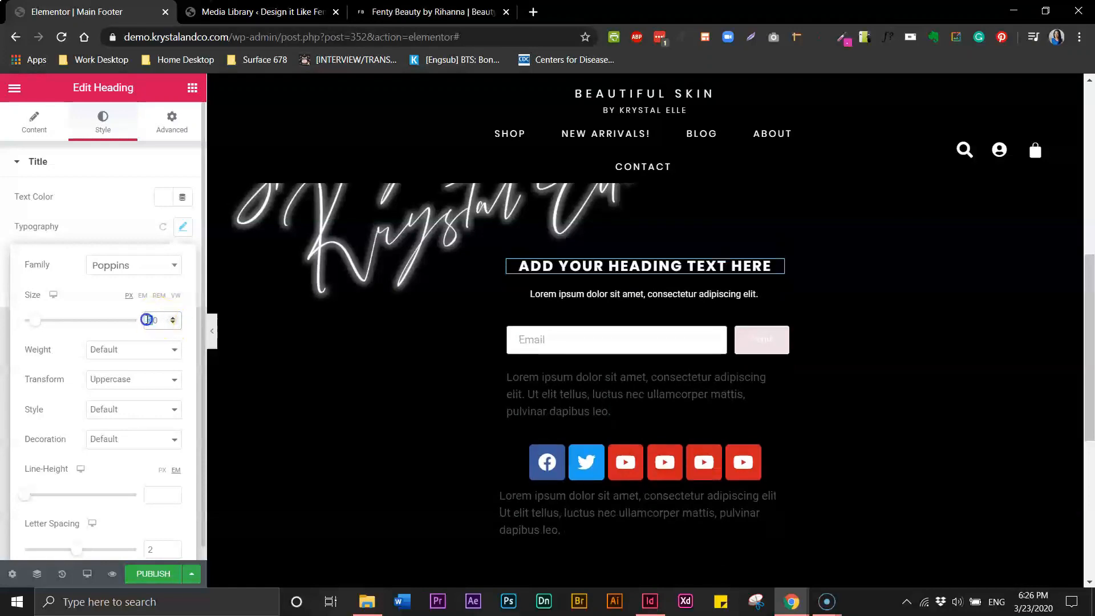
{"action": "type", "text": "3"}
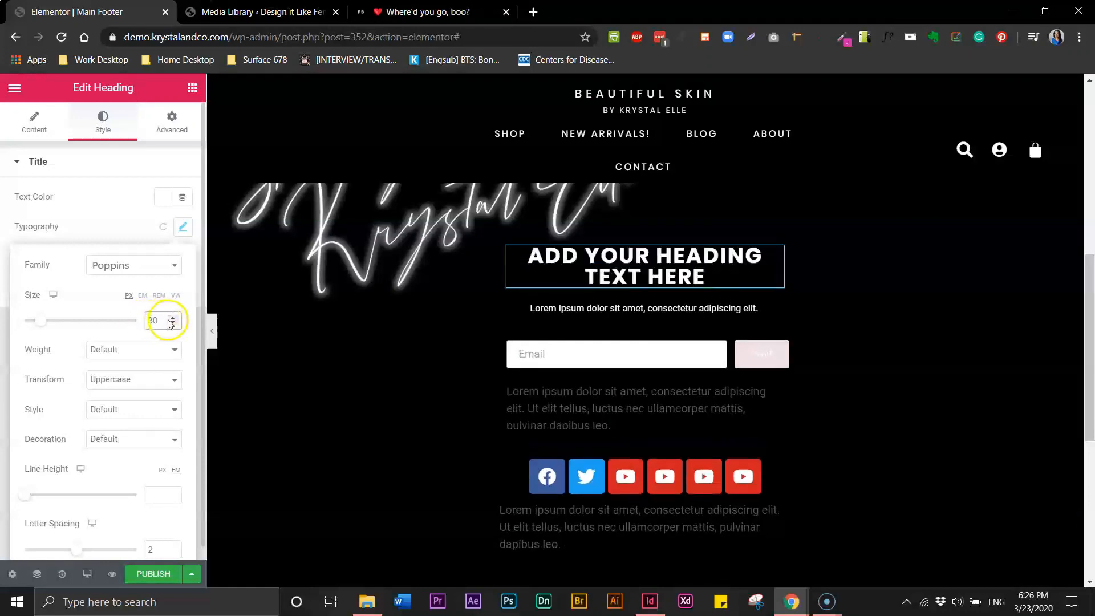
{"action": "left_click", "coordinate": [173, 317]}
{"action": "left_click", "coordinate": [173, 323]}
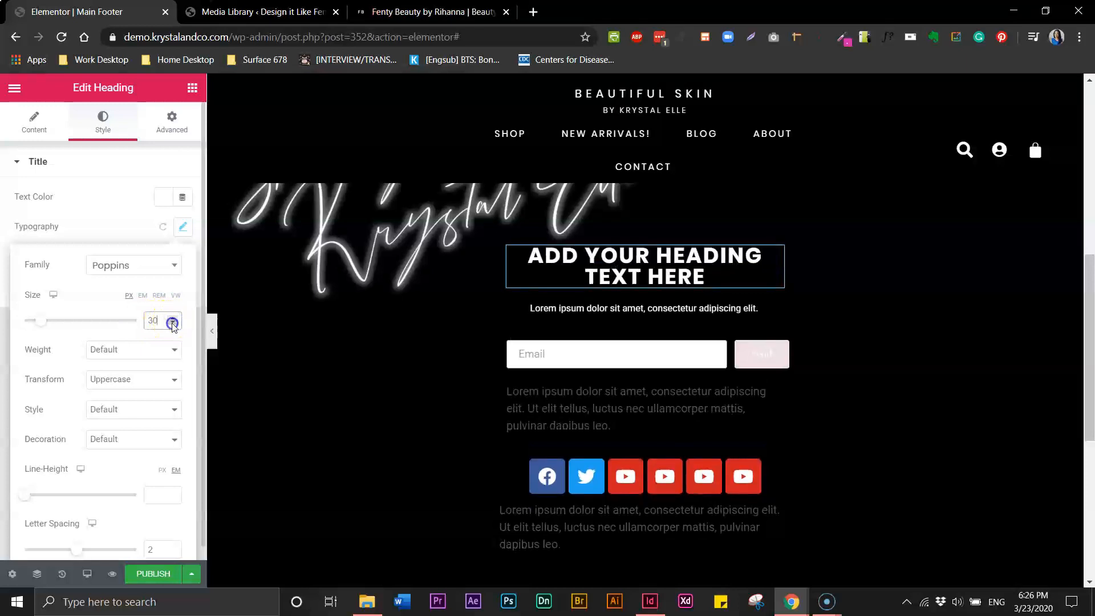
{"action": "left_click", "coordinate": [173, 324]}
{"action": "left_click", "coordinate": [172, 323]}
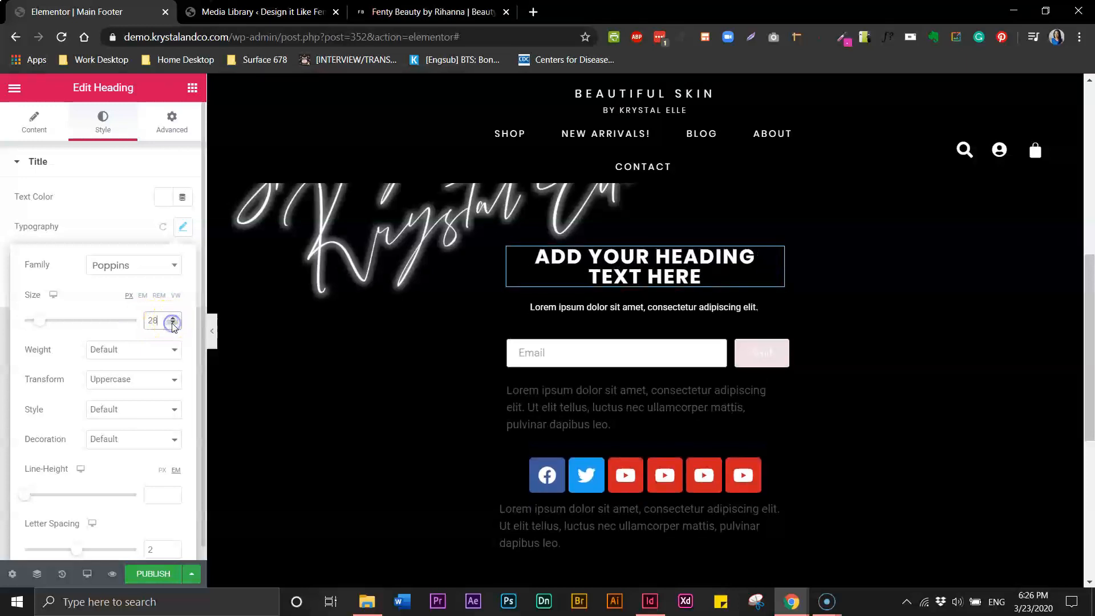
{"action": "left_click", "coordinate": [217, 337]}
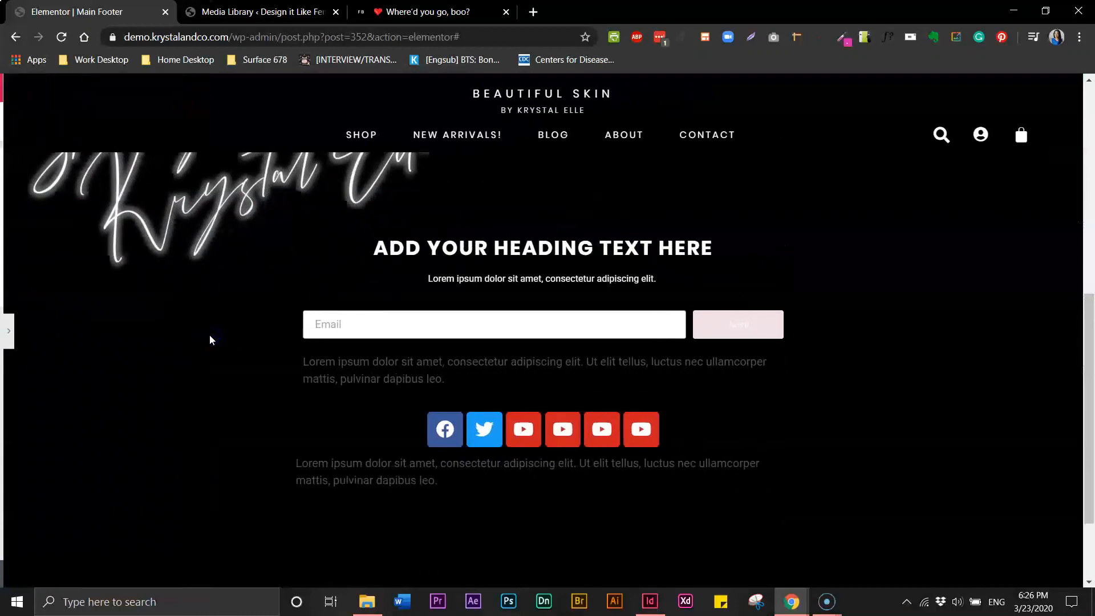
{"action": "left_click", "coordinate": [5, 331]}
{"action": "left_click", "coordinate": [290, 12]}
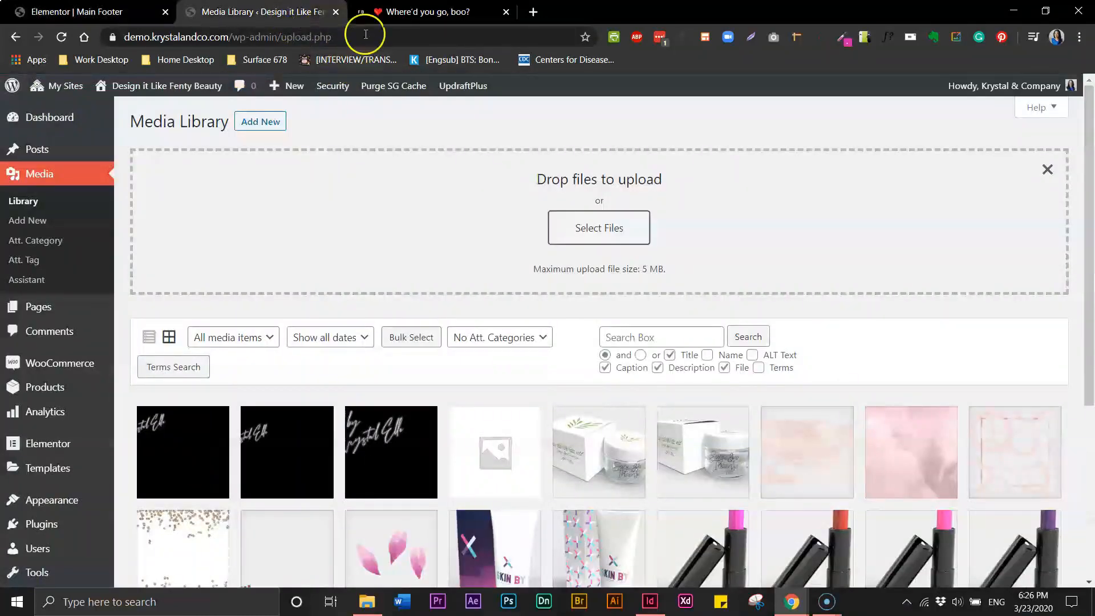
{"action": "left_click", "coordinate": [364, 19]}
{"action": "left_click_drag", "start_coordinate": [406, 19], "coordinate": [326, 12]}
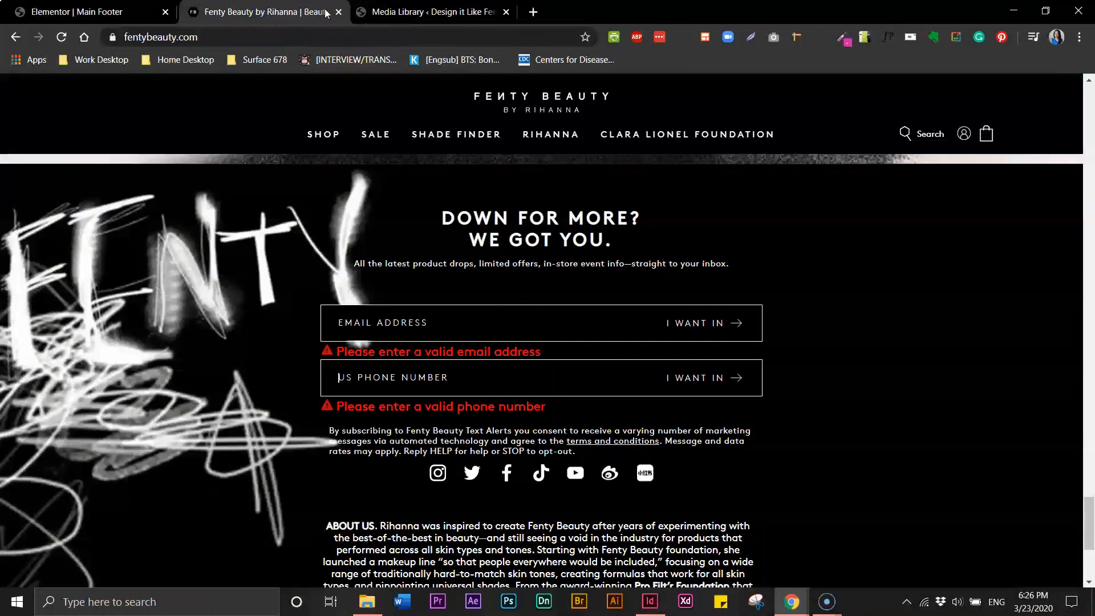
{"action": "left_click", "coordinate": [382, 13]}
{"action": "left_click", "coordinate": [276, 12]}
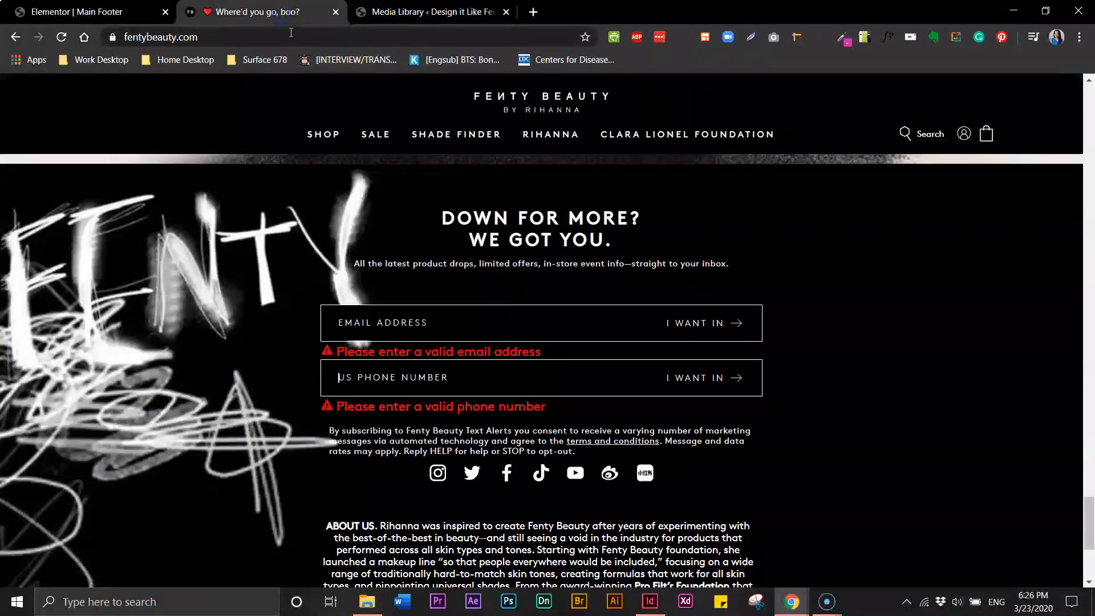
{"action": "left_click", "coordinate": [88, 12]}
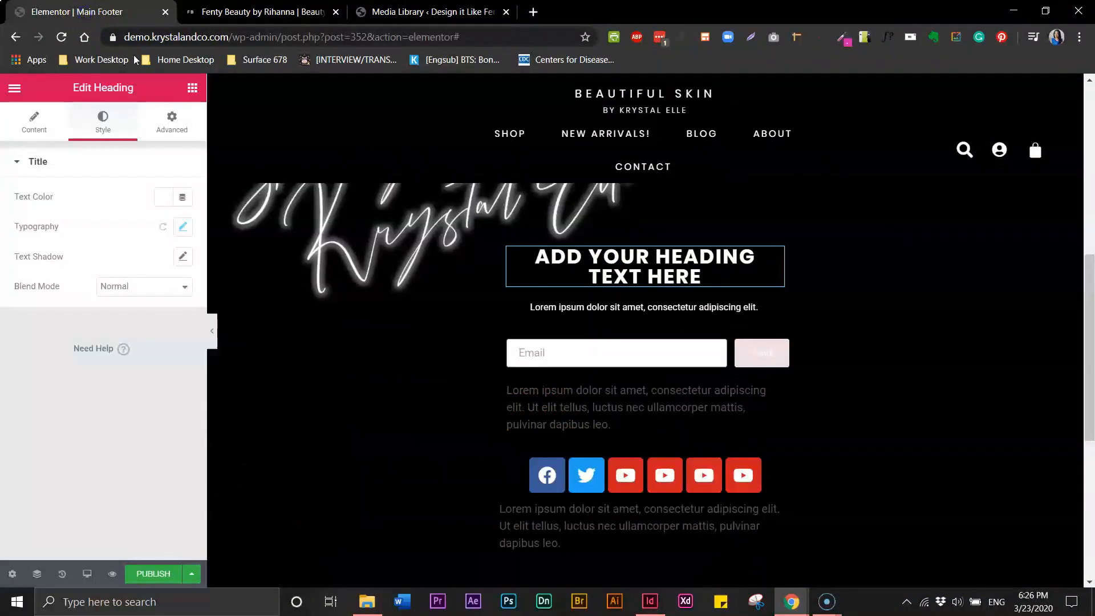
Set the paragraph under the heading to letter spacing 1, keeping it on one line
{"action": "double_click", "coordinate": [602, 309]}
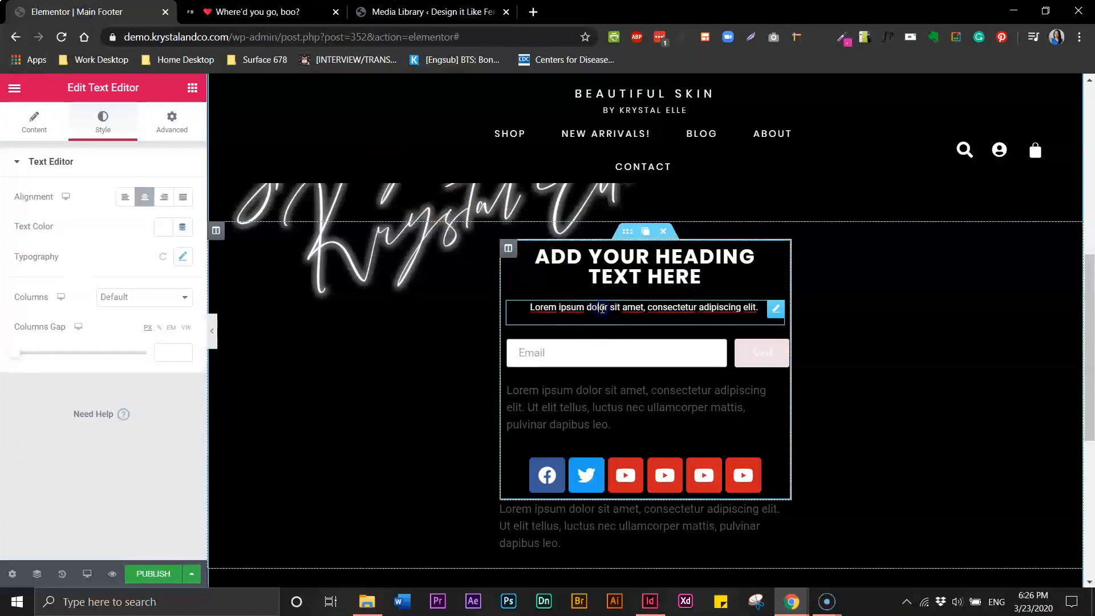
{"action": "triple_click", "coordinate": [602, 309]}
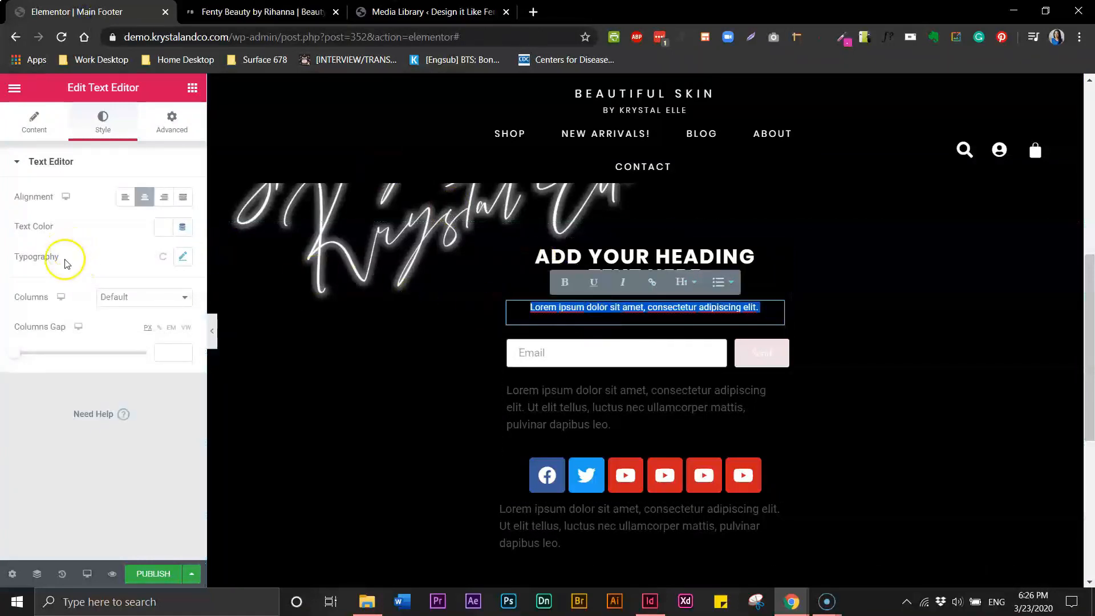
{"action": "left_click", "coordinate": [183, 257]}
{"action": "left_click", "coordinate": [151, 522]}
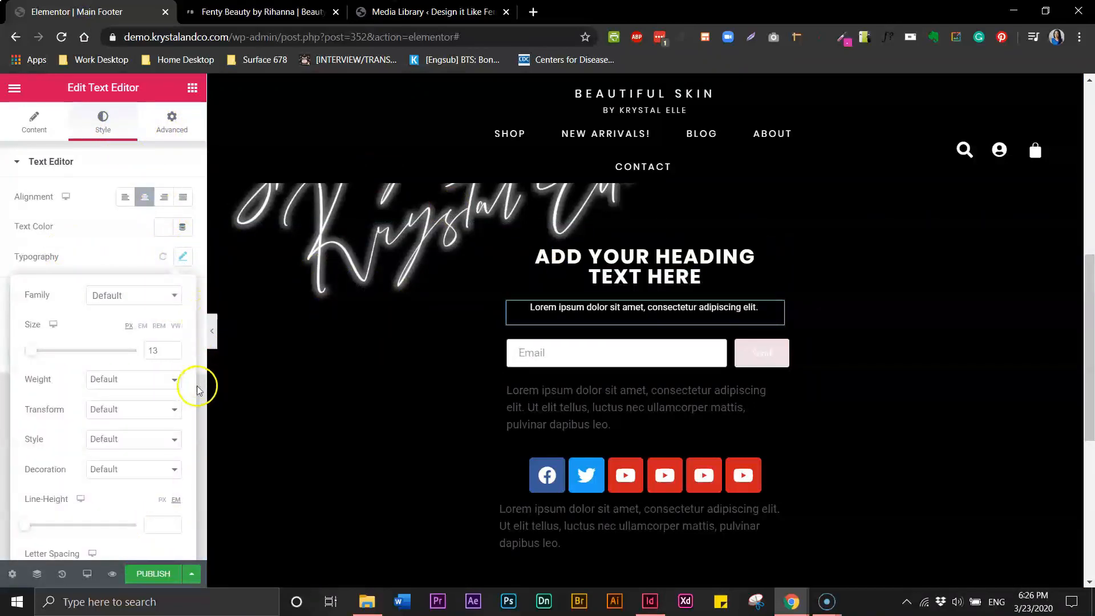
{"action": "scroll", "coordinate": [196, 385], "scroll_direction": "down", "scroll_amount": 1}
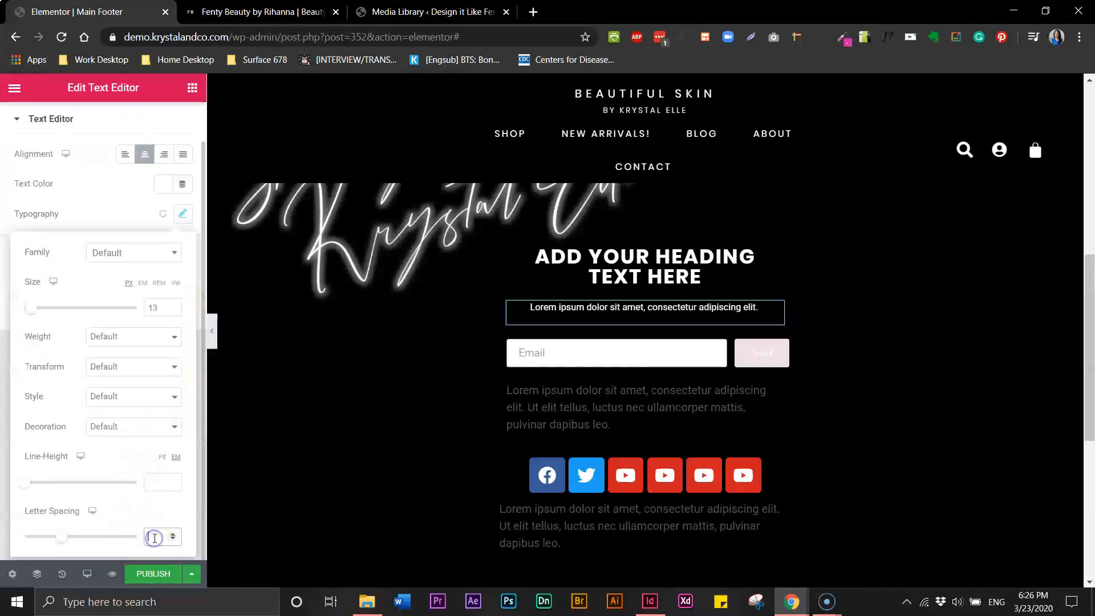
{"action": "type", "text": "2"}
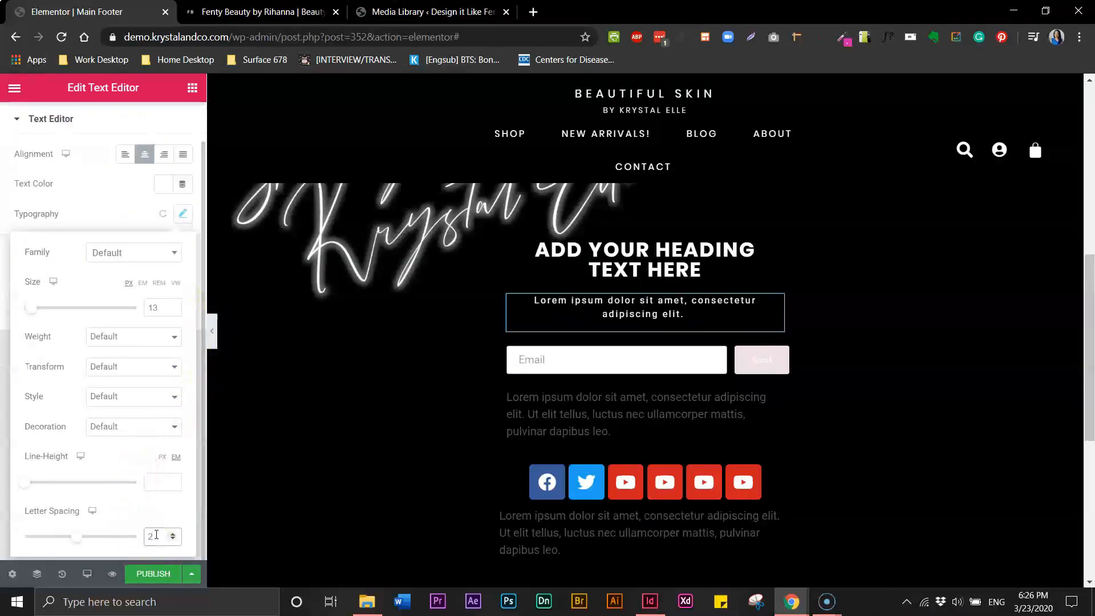
{"action": "type", "text": "1"}
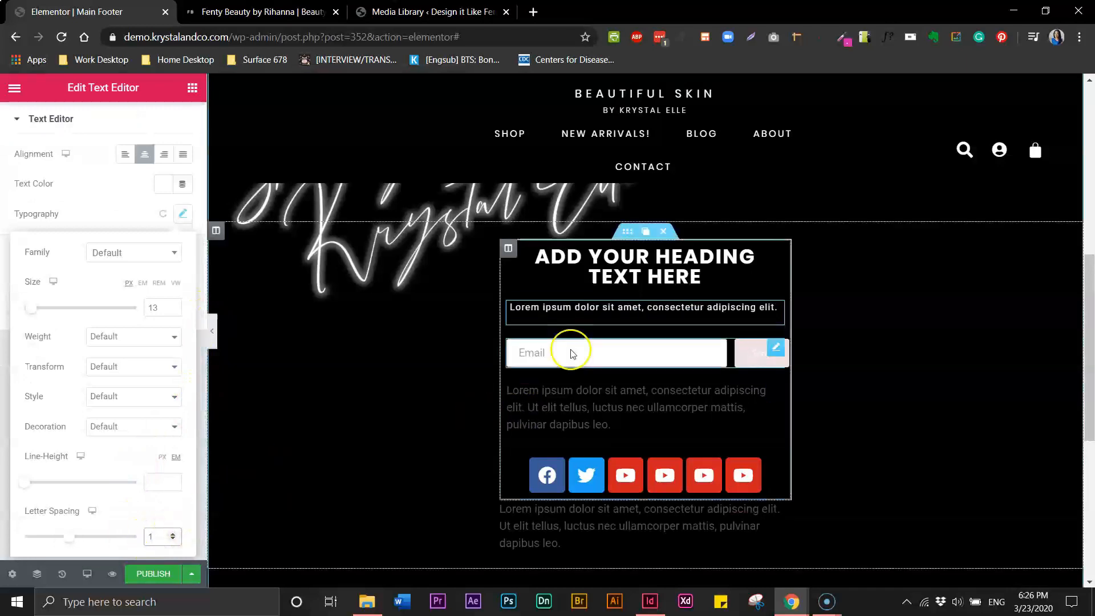
{"action": "left_click", "coordinate": [775, 308]}
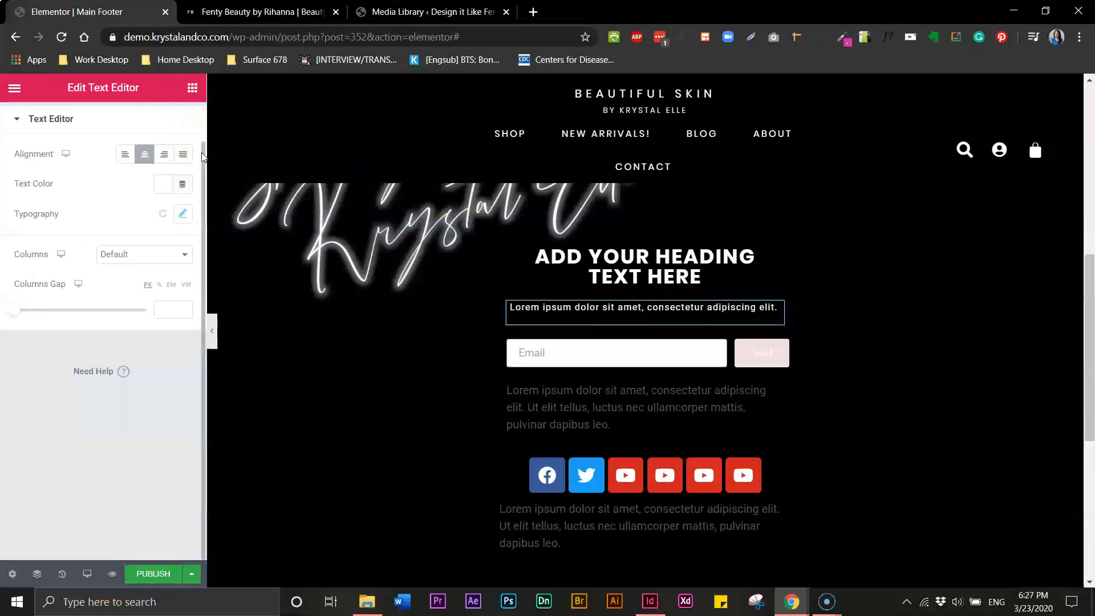
{"action": "scroll", "coordinate": [171, 137], "scroll_direction": "up", "scroll_amount": 1}
Unlink the paragraph's margins and lower its top margin to -13
{"action": "left_click", "coordinate": [171, 130]}
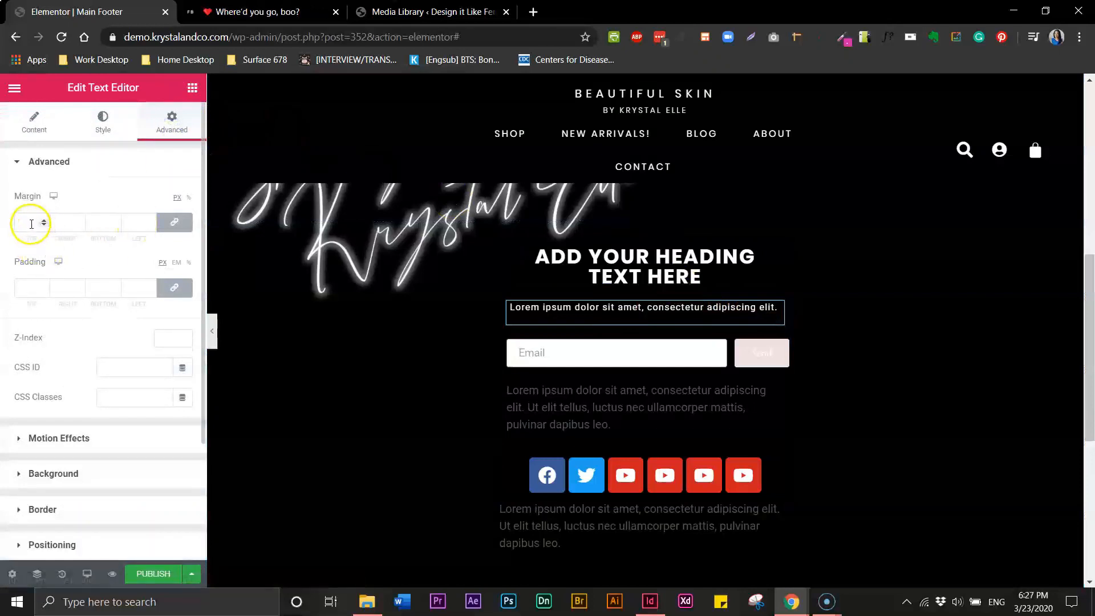
{"action": "left_click", "coordinate": [175, 226]}
{"action": "left_click", "coordinate": [20, 222]}
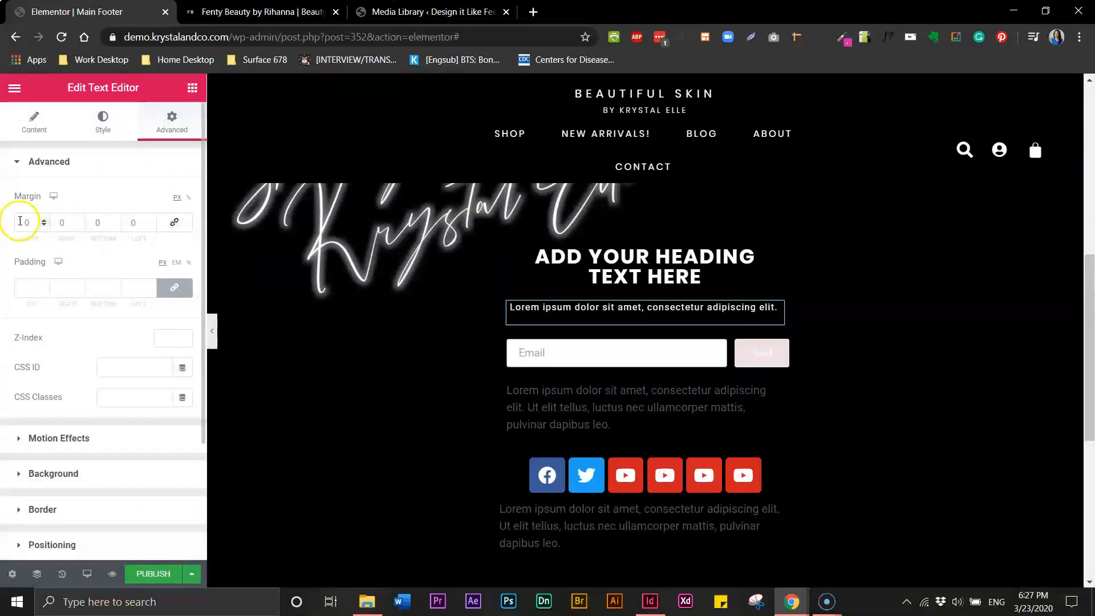
{"action": "type", "text": "1"}
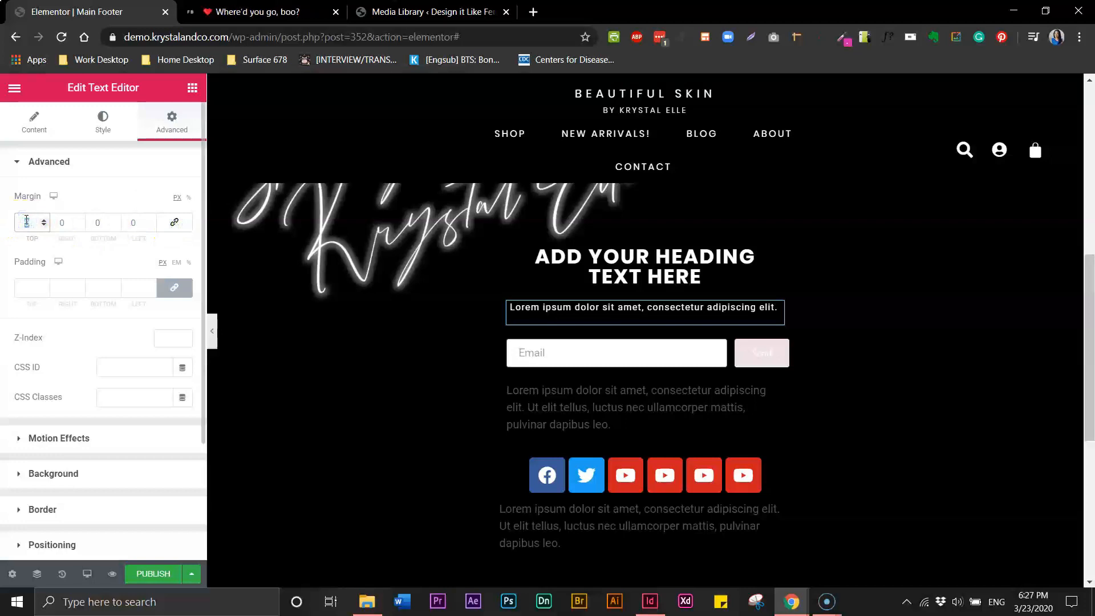
{"action": "type", "text": "0"}
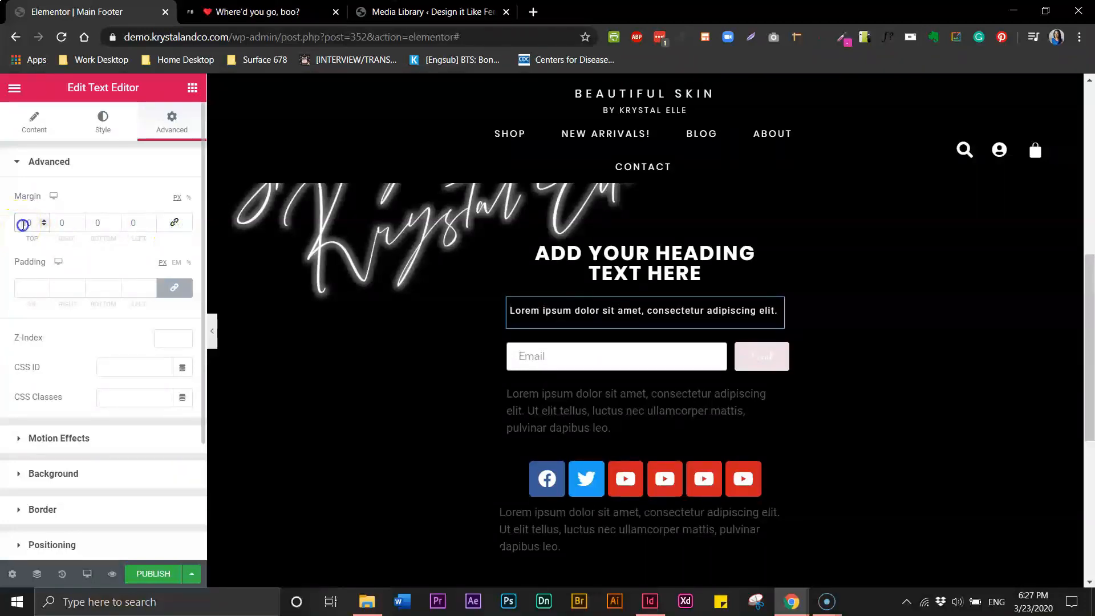
{"action": "type", "text": "-"}
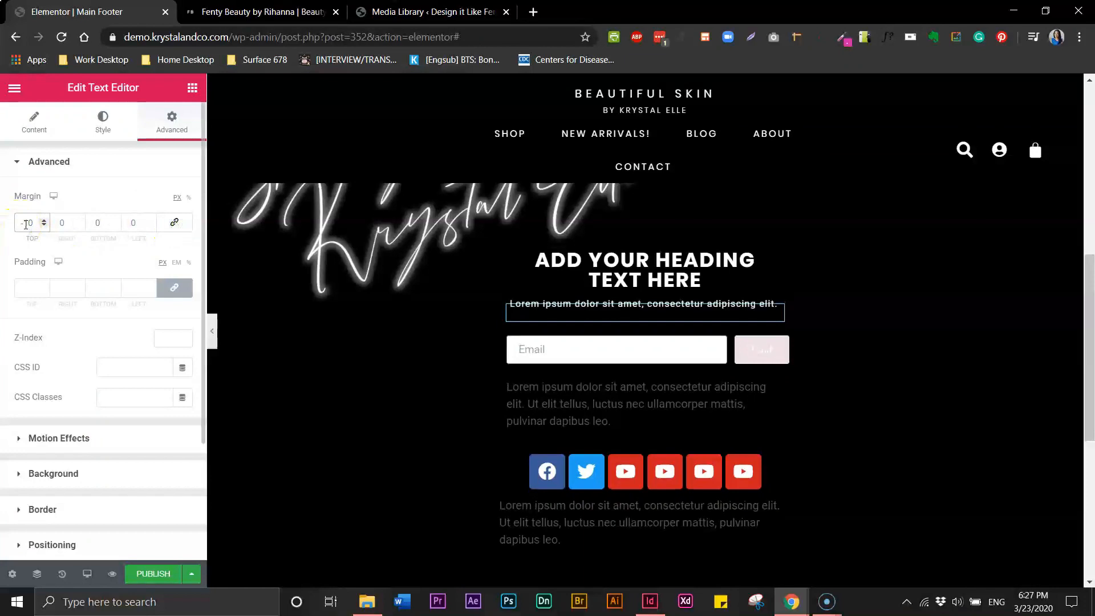
{"action": "left_click", "coordinate": [44, 223]}
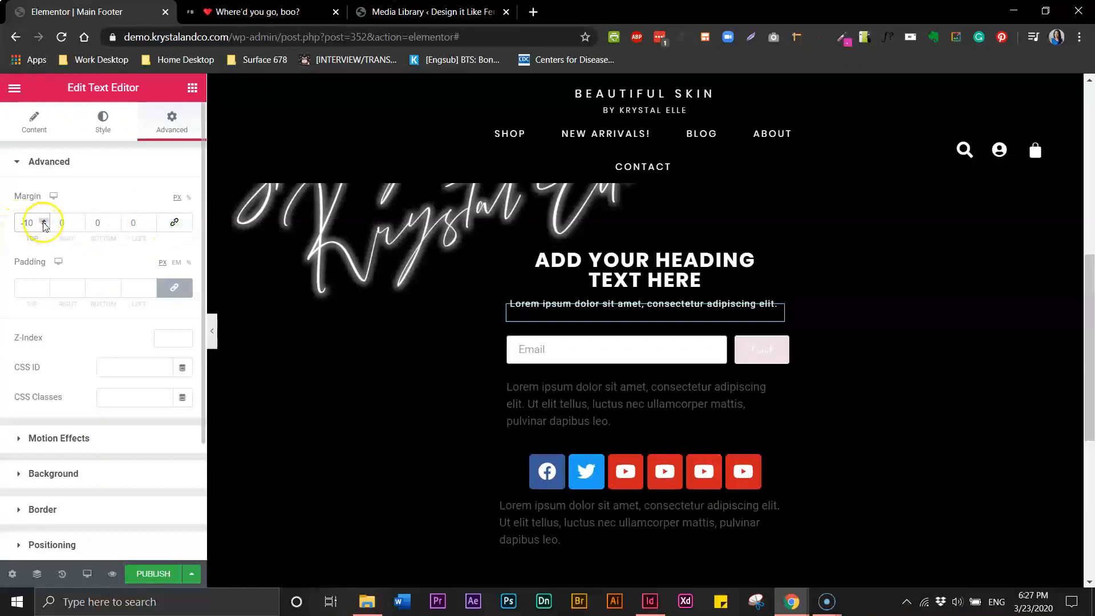
{"action": "left_click", "coordinate": [44, 226]}
{"action": "left_click", "coordinate": [44, 226]}
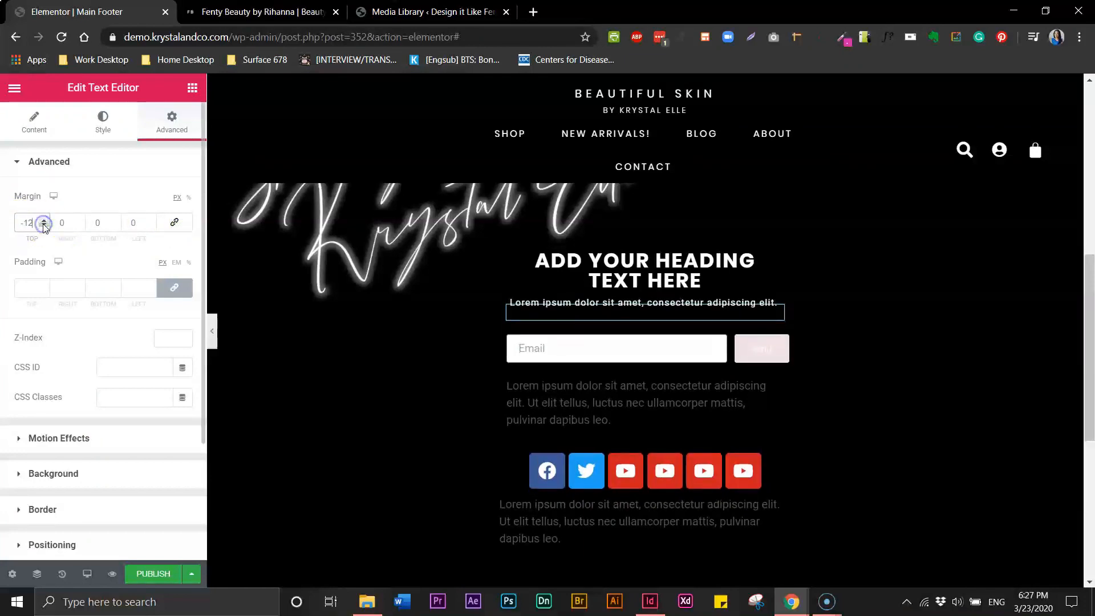
{"action": "left_click", "coordinate": [44, 226]}
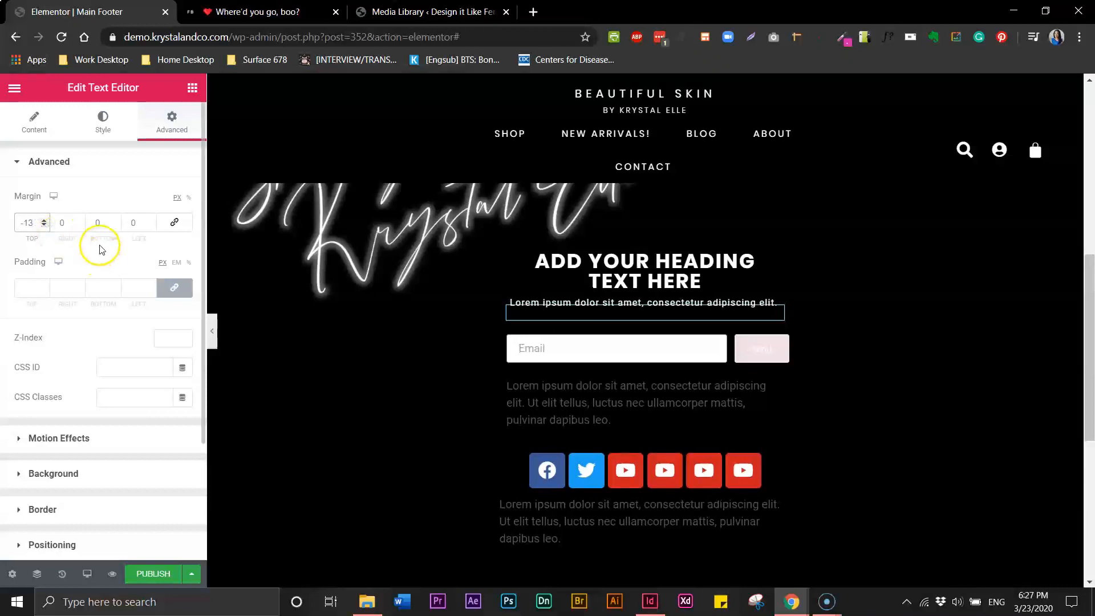
{"action": "left_click", "coordinate": [611, 409]}
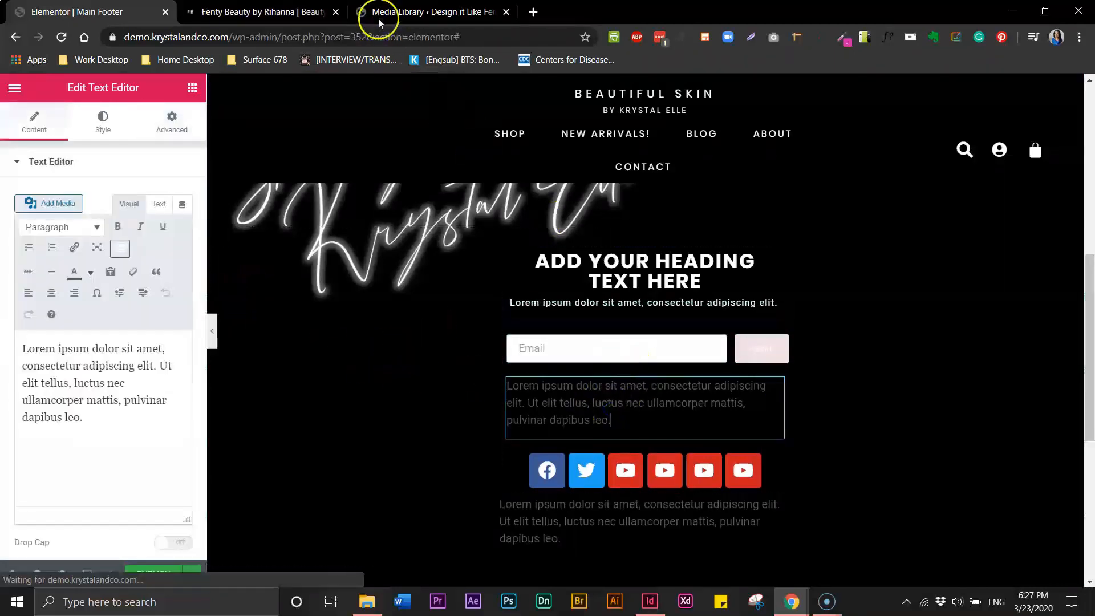
Copy the subheading's style and paste it onto the paragraph below the email field
{"action": "left_click", "coordinate": [287, 17]}
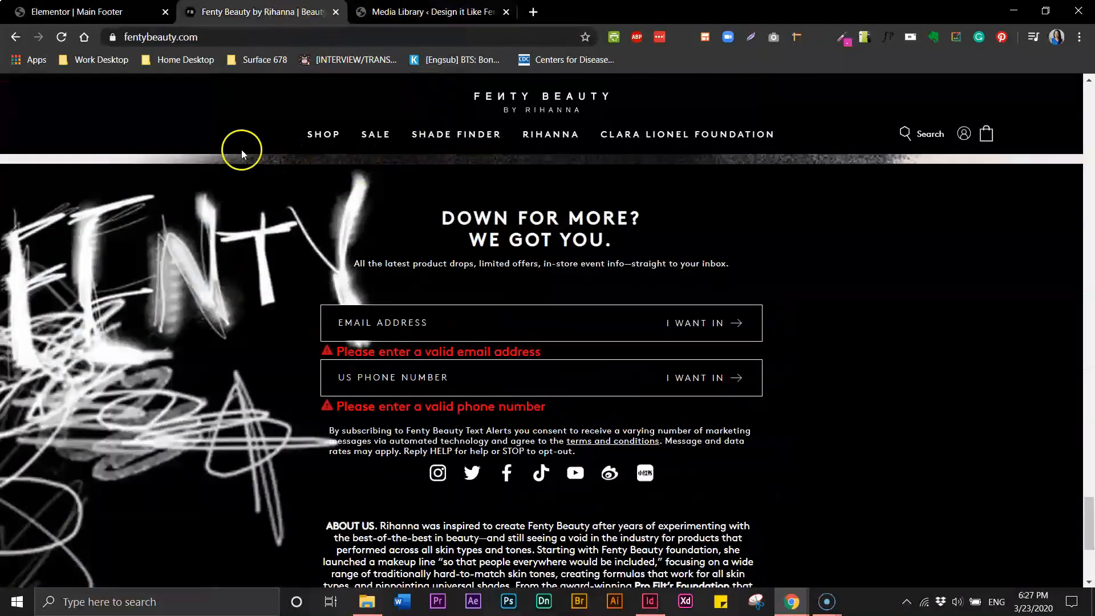
{"action": "left_click", "coordinate": [74, 12]}
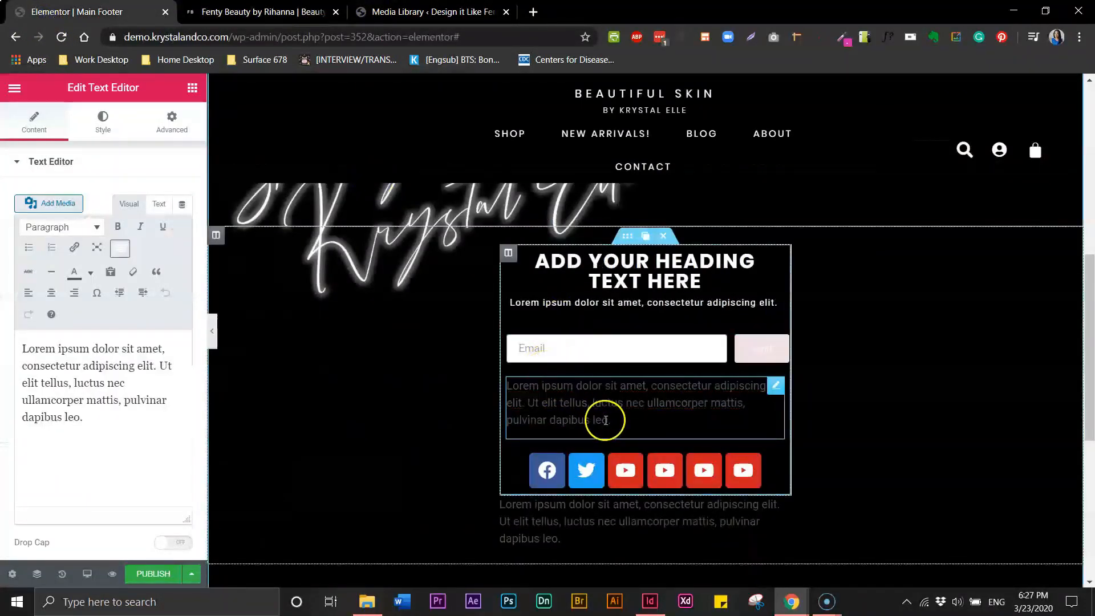
{"action": "left_click", "coordinate": [579, 307]}
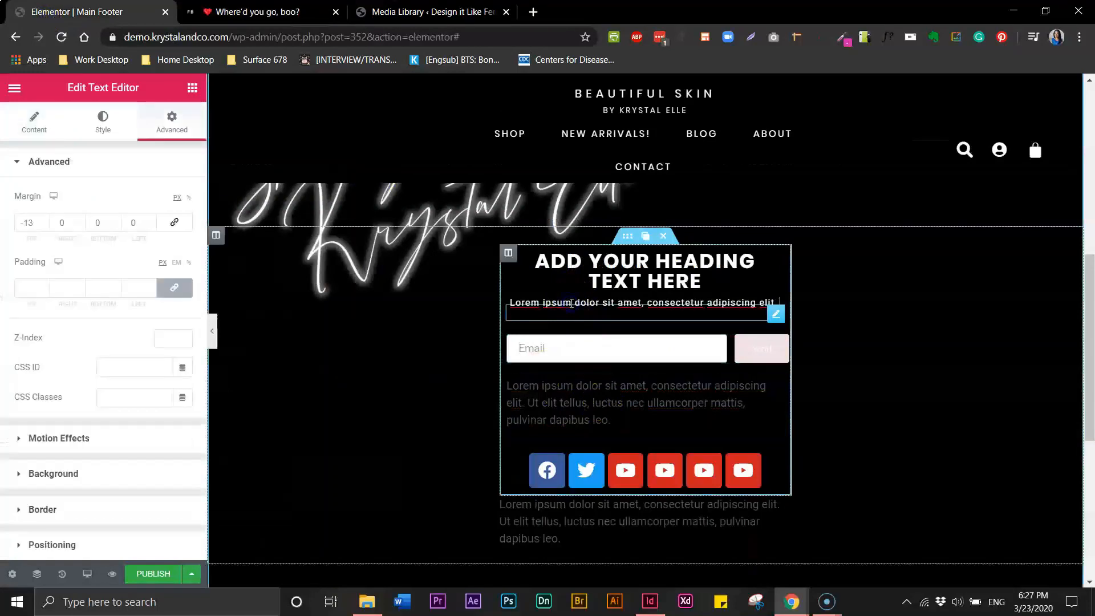
{"action": "right_click", "coordinate": [571, 303]}
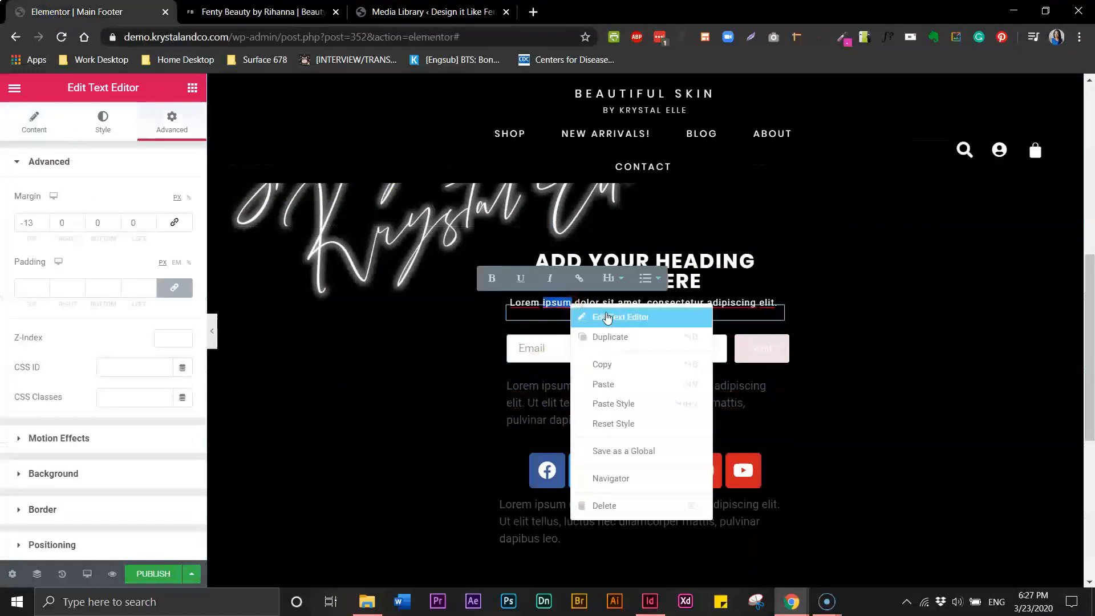
{"action": "left_click", "coordinate": [604, 365]}
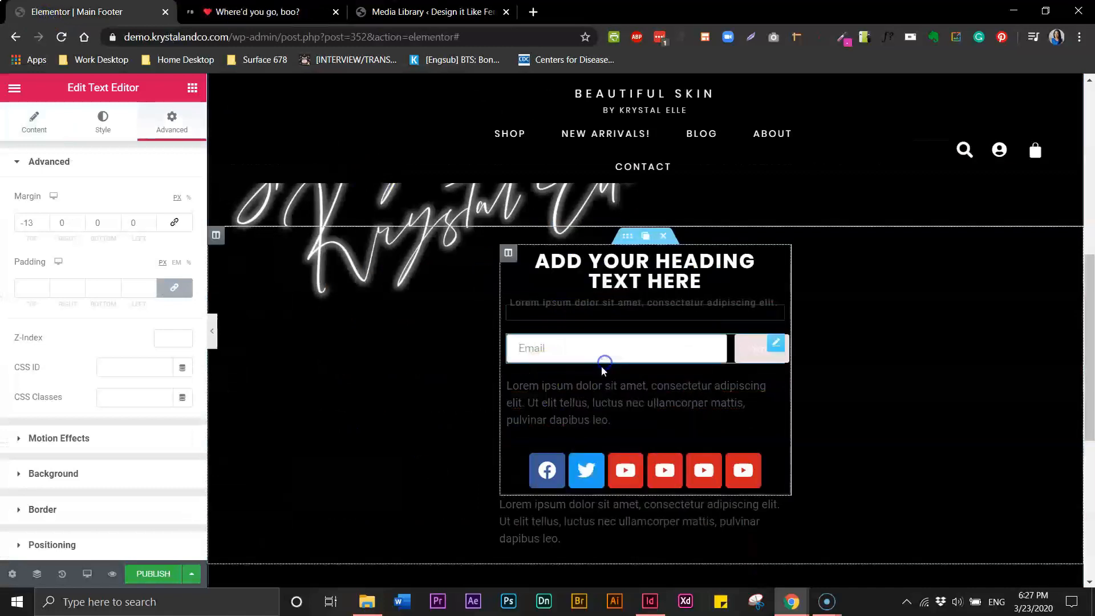
{"action": "left_click", "coordinate": [597, 422]}
{"action": "left_click", "coordinate": [604, 418]}
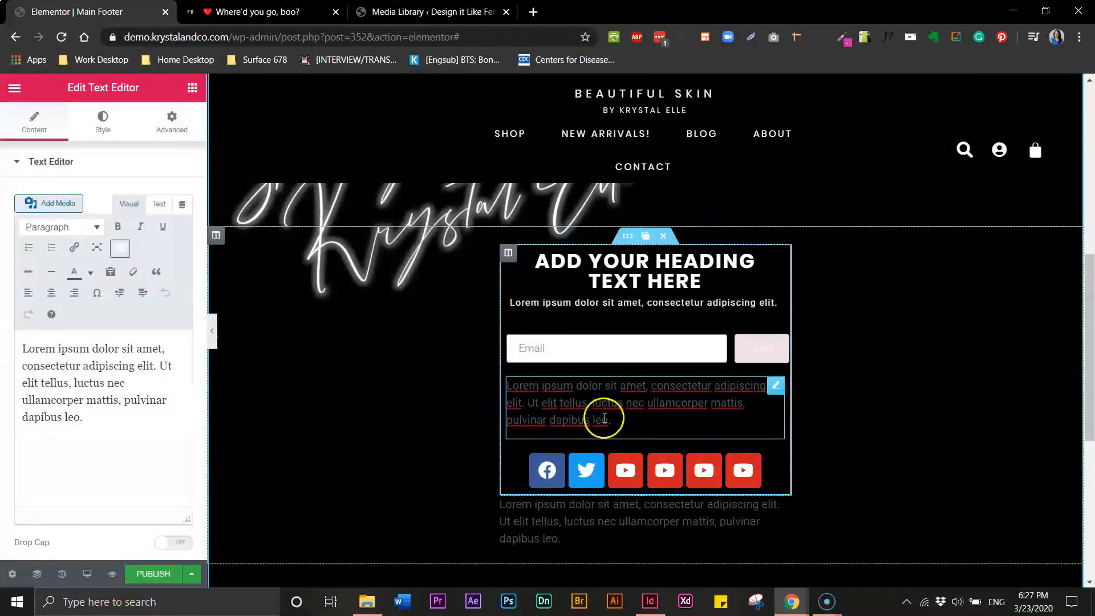
{"action": "right_click", "coordinate": [601, 418]}
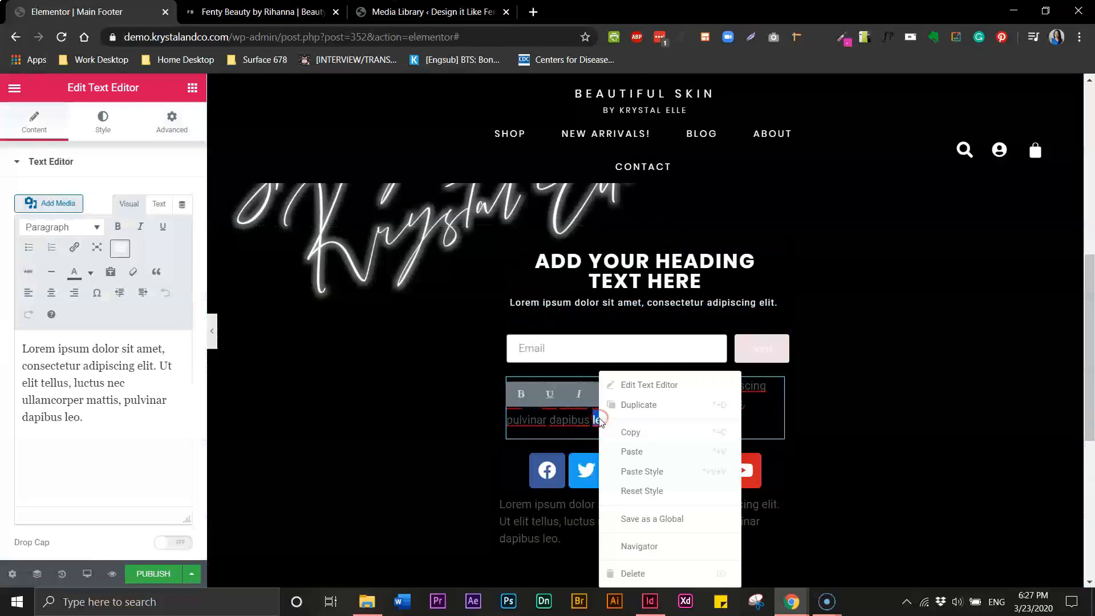
{"action": "left_click", "coordinate": [641, 472]}
Paste the subheading style onto the bottom paragraph and check the middle paragraph's top margin
{"action": "left_click", "coordinate": [641, 406]}
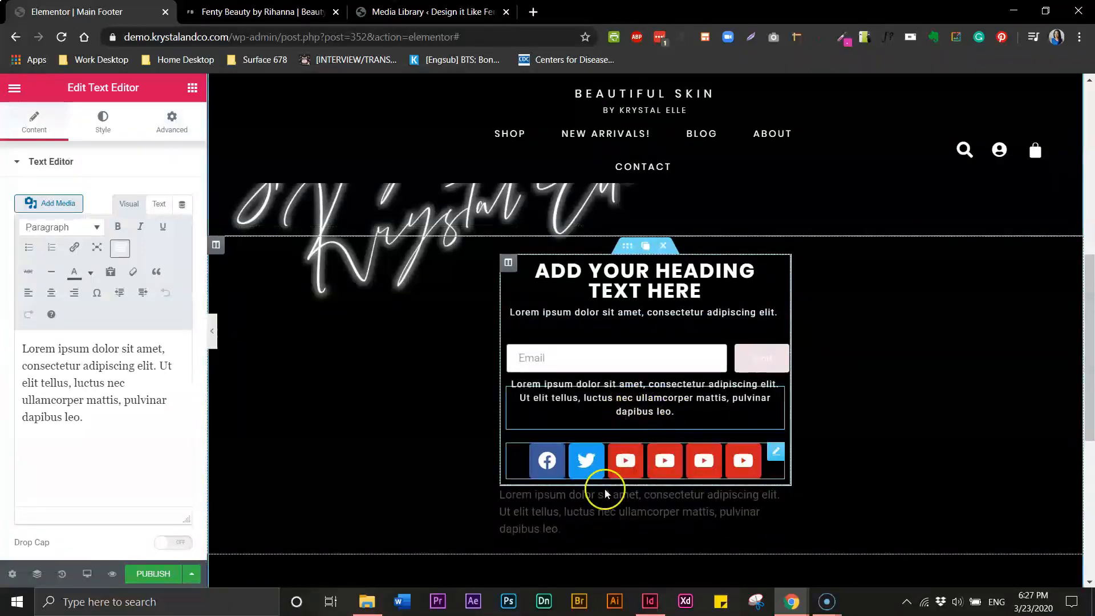
{"action": "left_click", "coordinate": [586, 509]}
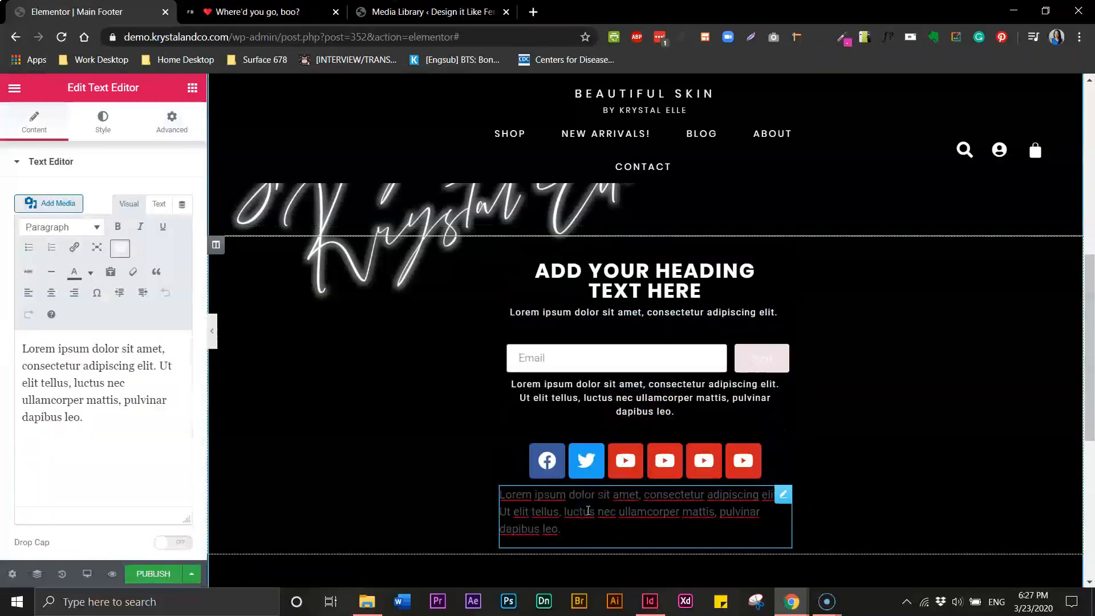
{"action": "right_click", "coordinate": [588, 513]}
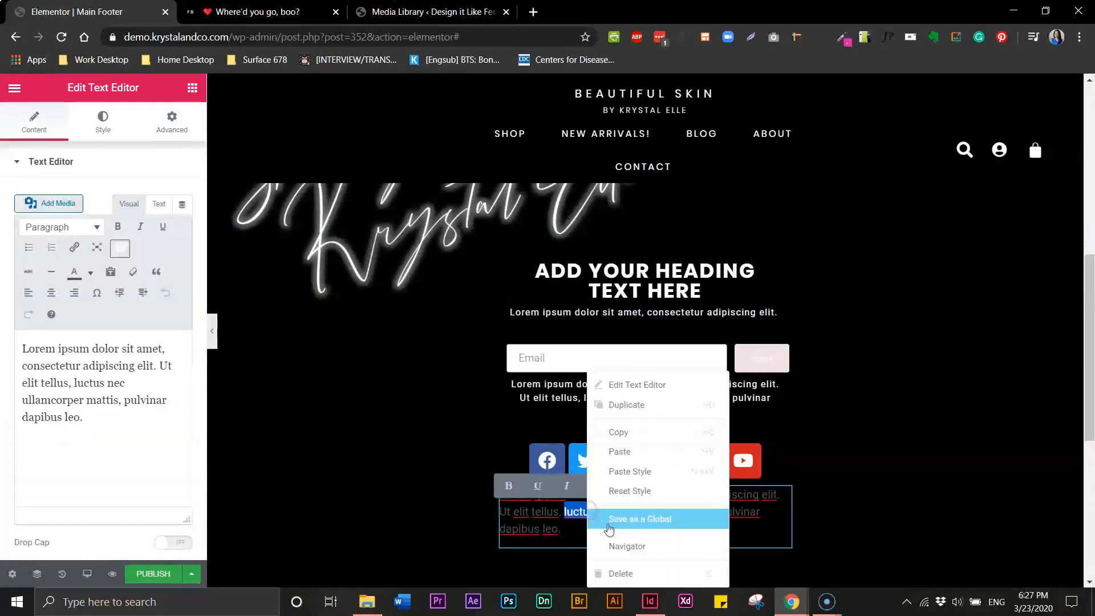
{"action": "left_click", "coordinate": [622, 471]}
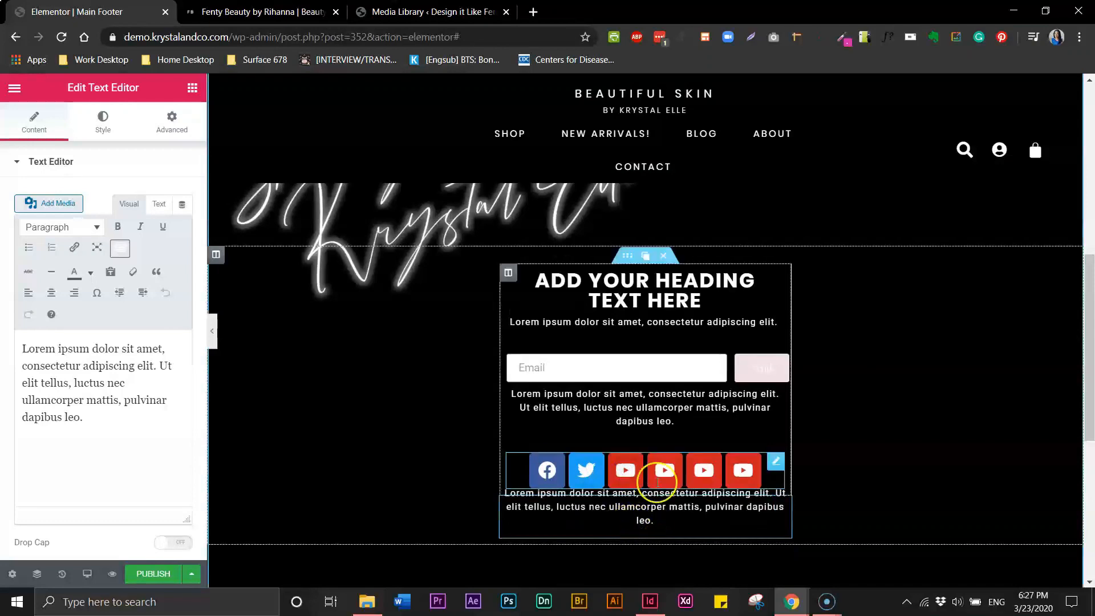
{"action": "left_click", "coordinate": [651, 406]}
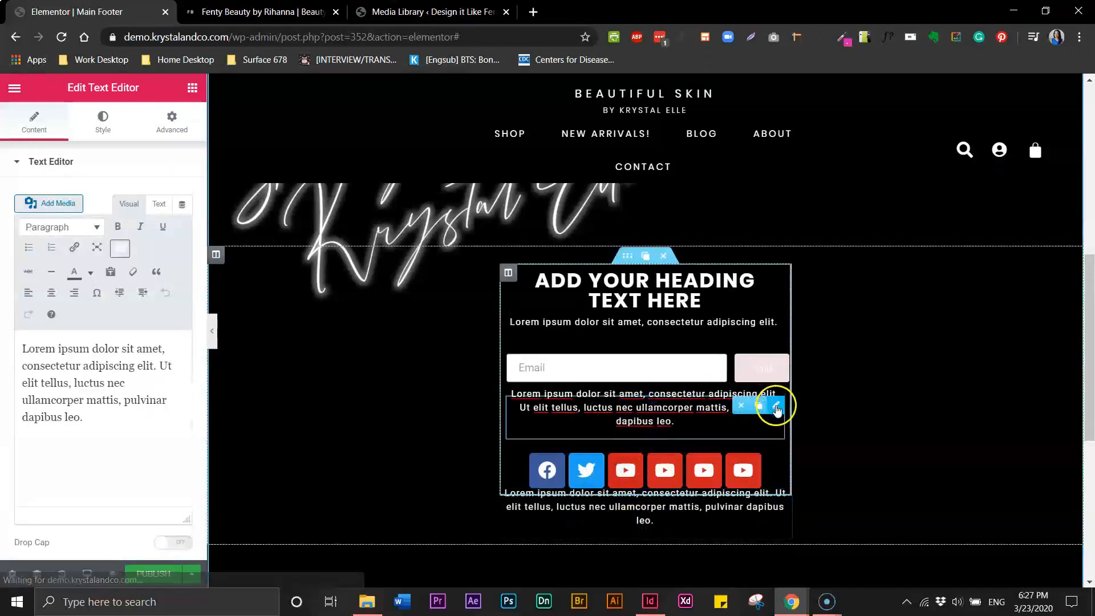
{"action": "left_click", "coordinate": [777, 407]}
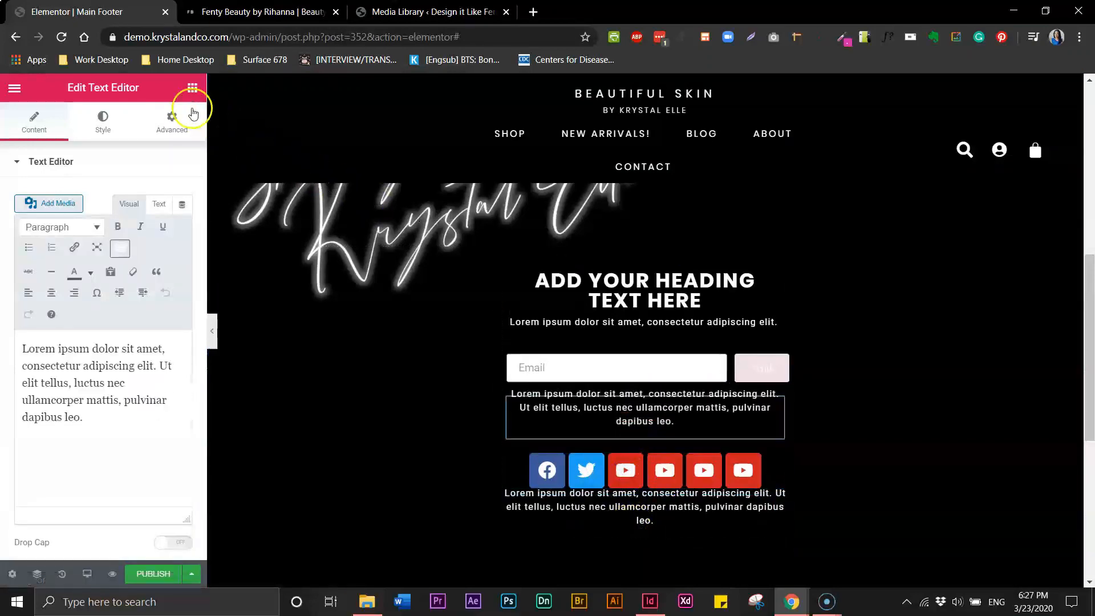
{"action": "left_click", "coordinate": [172, 123]}
{"action": "left_click", "coordinate": [33, 224]}
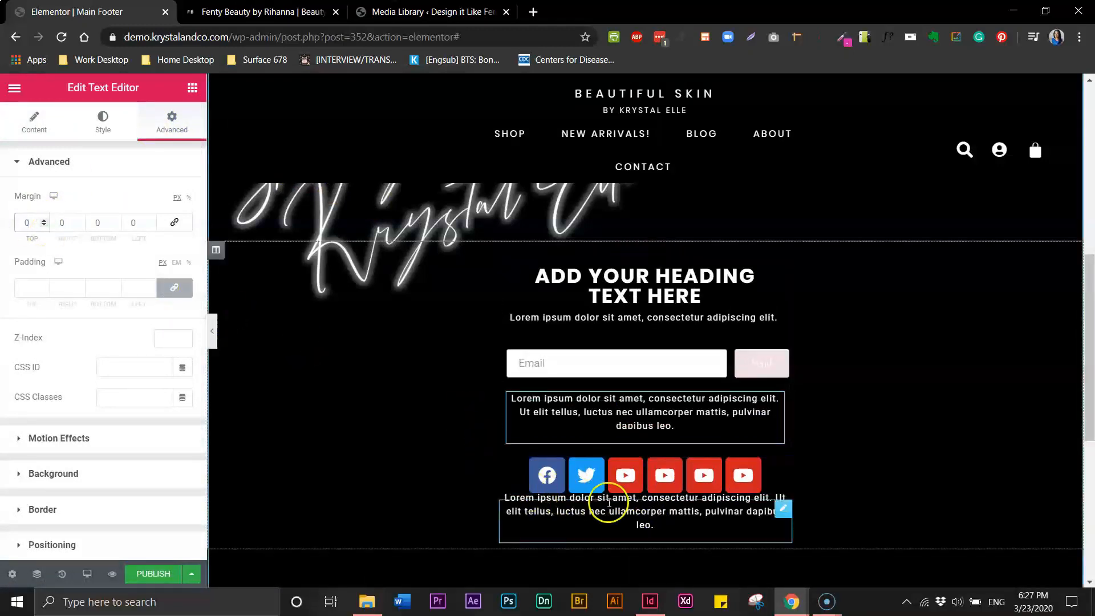
Set the bottom paragraph's top margin to 0
{"action": "left_click", "coordinate": [586, 508]}
{"action": "left_click", "coordinate": [788, 509]}
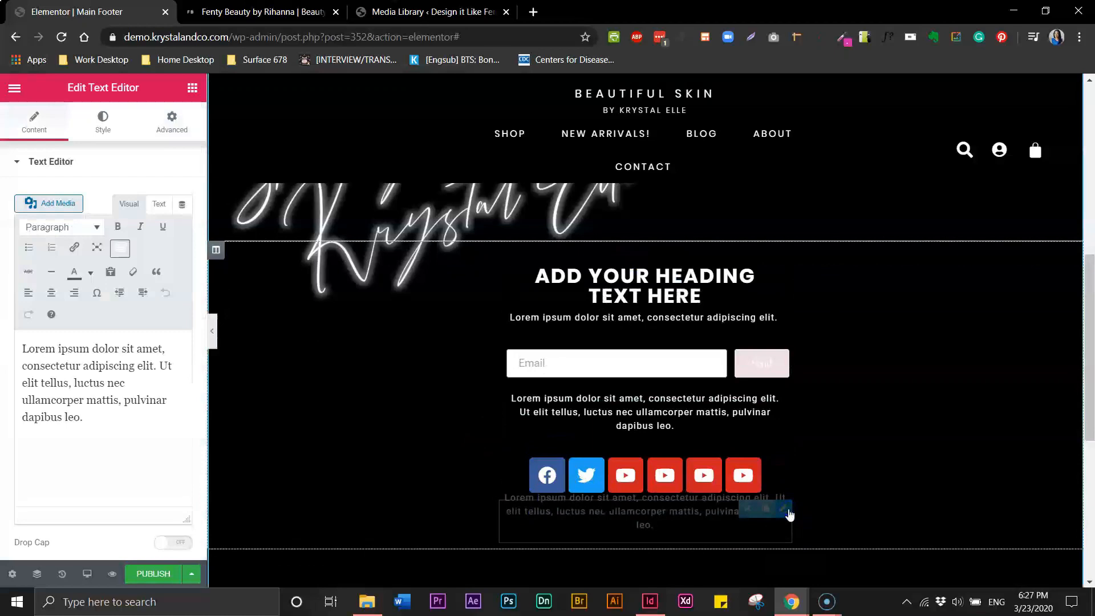
{"action": "left_click", "coordinate": [783, 510]}
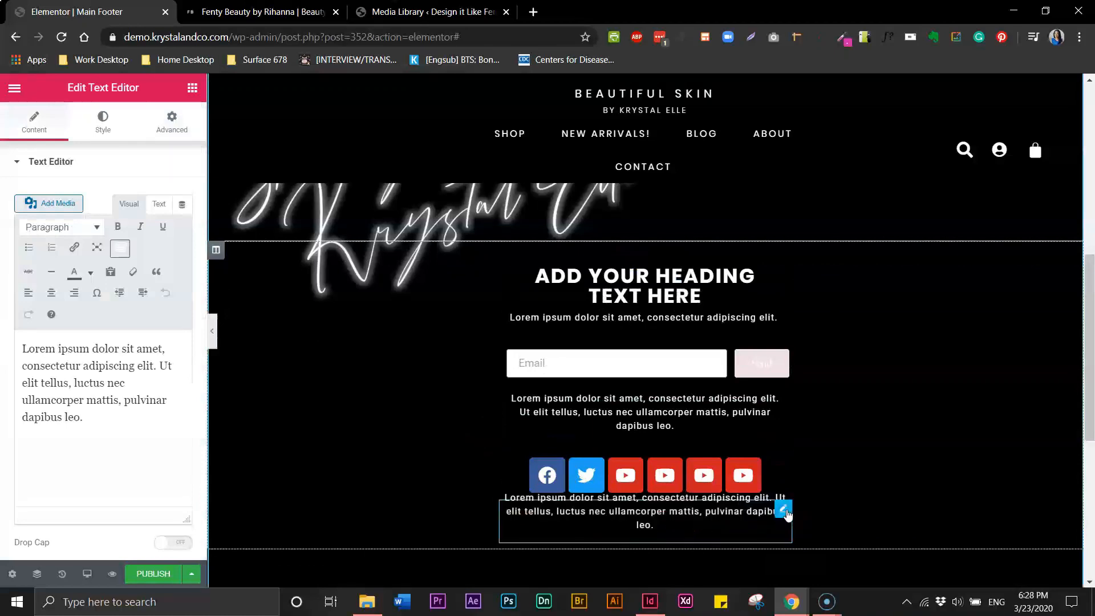
{"action": "left_click", "coordinate": [171, 121]}
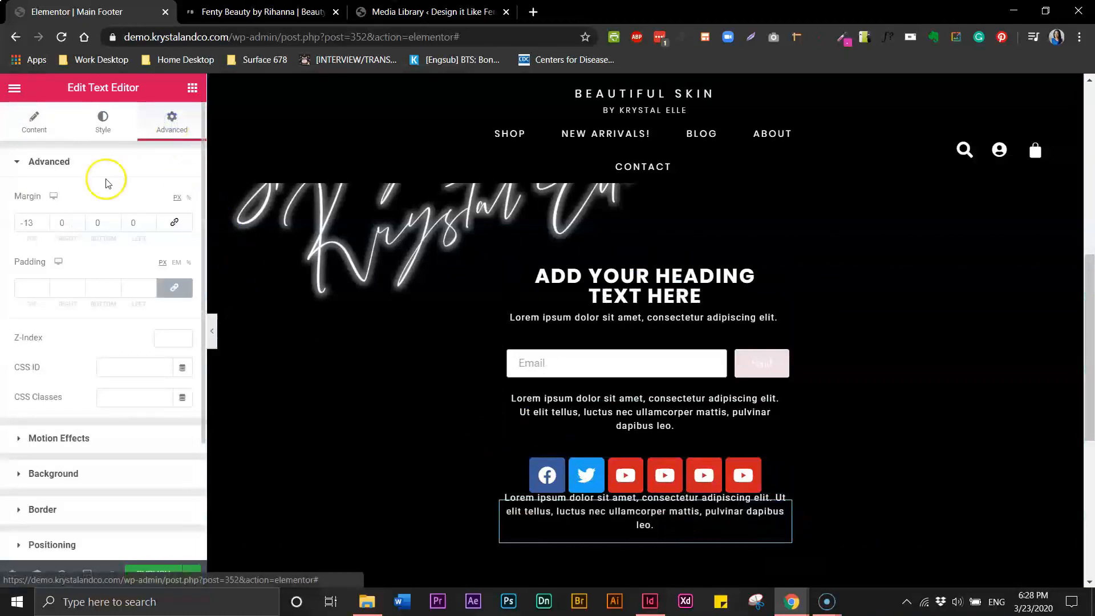
{"action": "left_click_drag", "start_coordinate": [23, 220], "coordinate": [20, 220]}
{"action": "type", "text": "0"}
{"action": "left_click", "coordinate": [655, 528]}
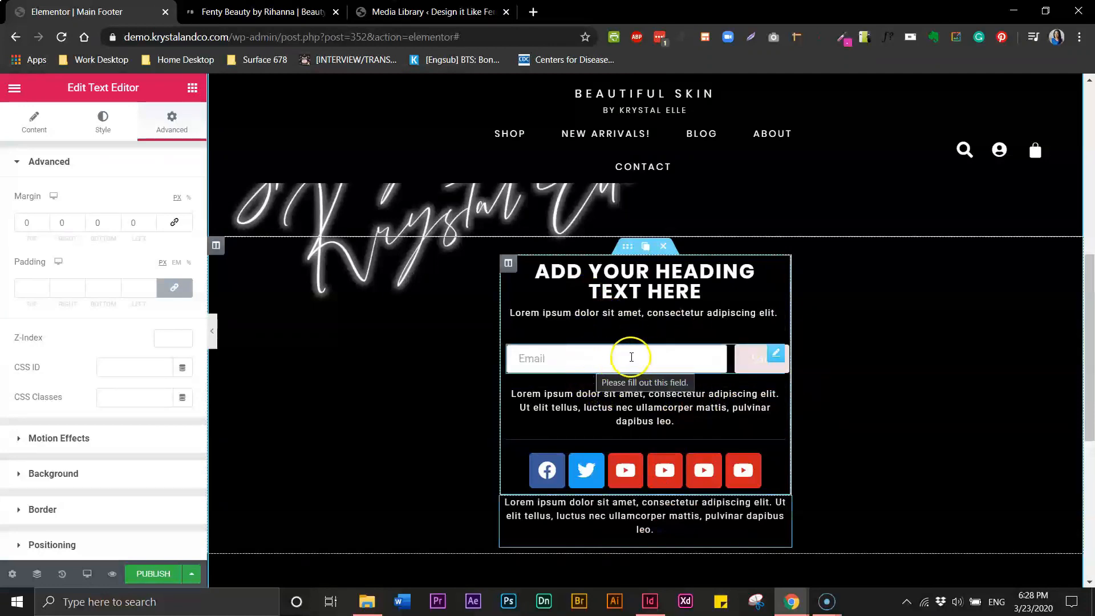
After checking Fenty Beauty's form, make the email field text white
{"action": "left_click", "coordinate": [561, 364]}
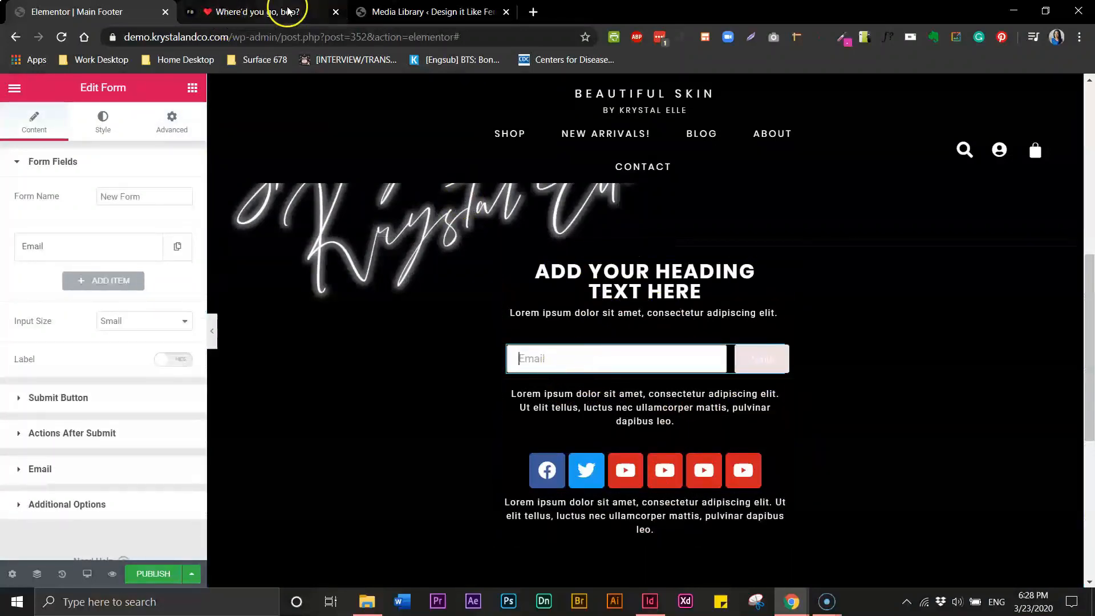
{"action": "left_click", "coordinate": [265, 11]}
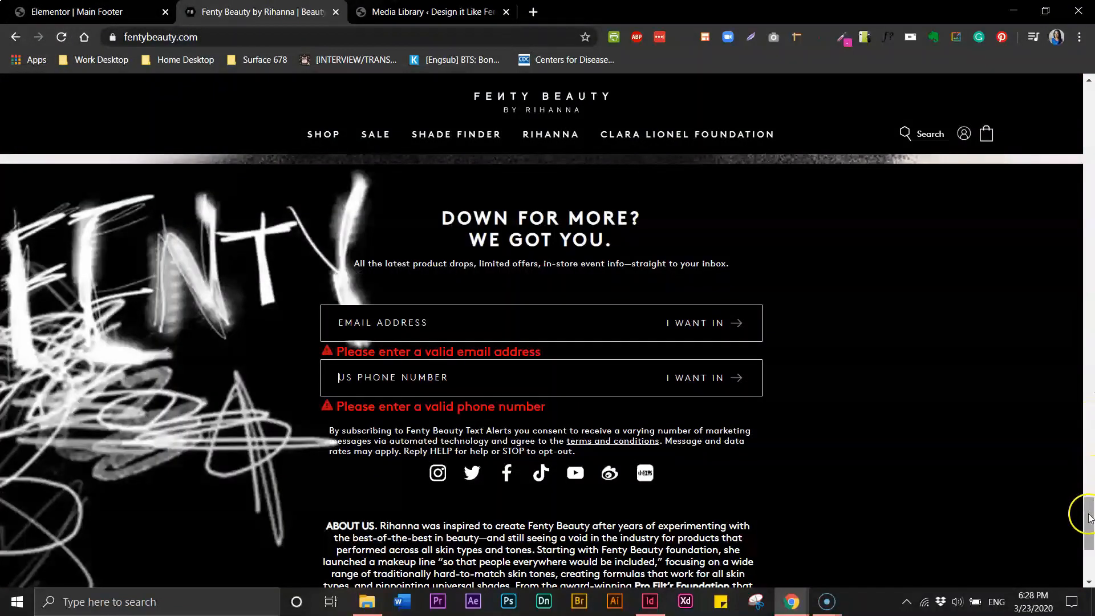
{"action": "left_click_drag", "start_coordinate": [1089, 518], "coordinate": [1081, 258]}
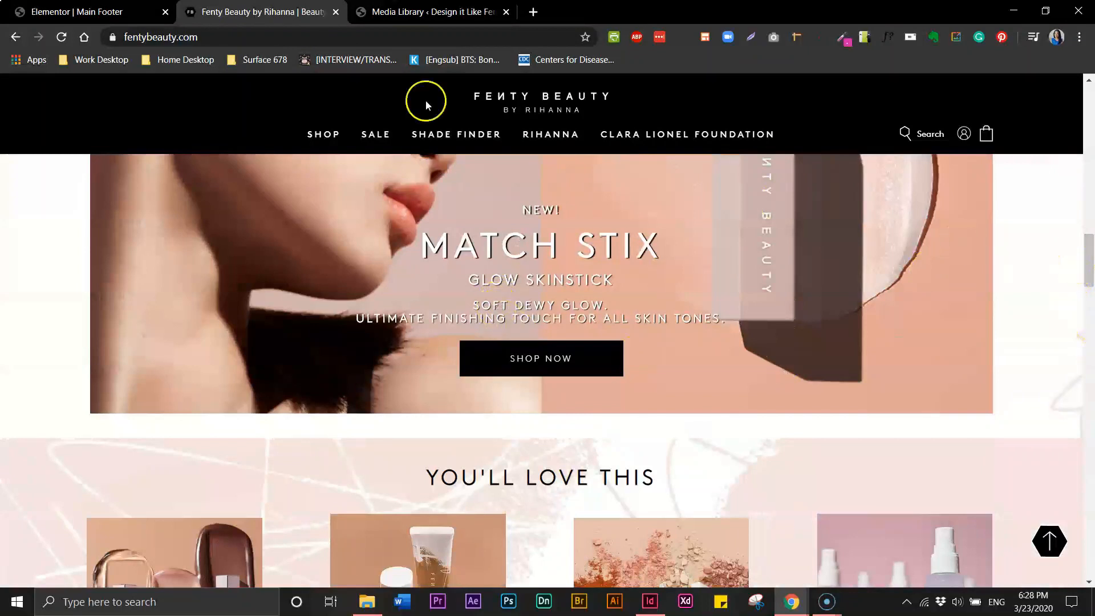
{"action": "left_click", "coordinate": [82, 16]}
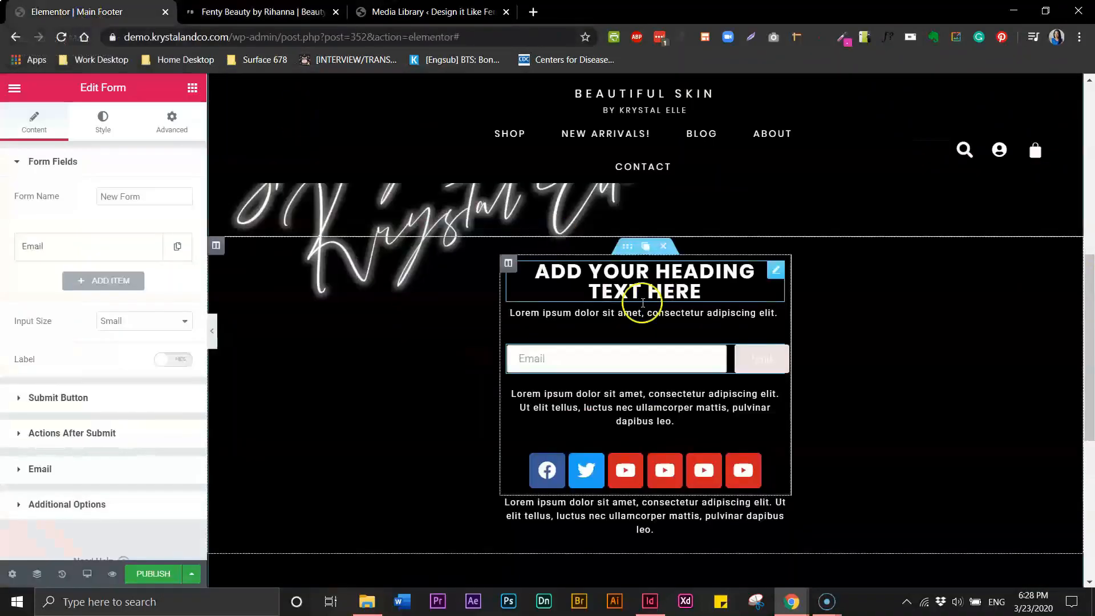
{"action": "left_click", "coordinate": [525, 360]}
{"action": "left_click", "coordinate": [102, 121]}
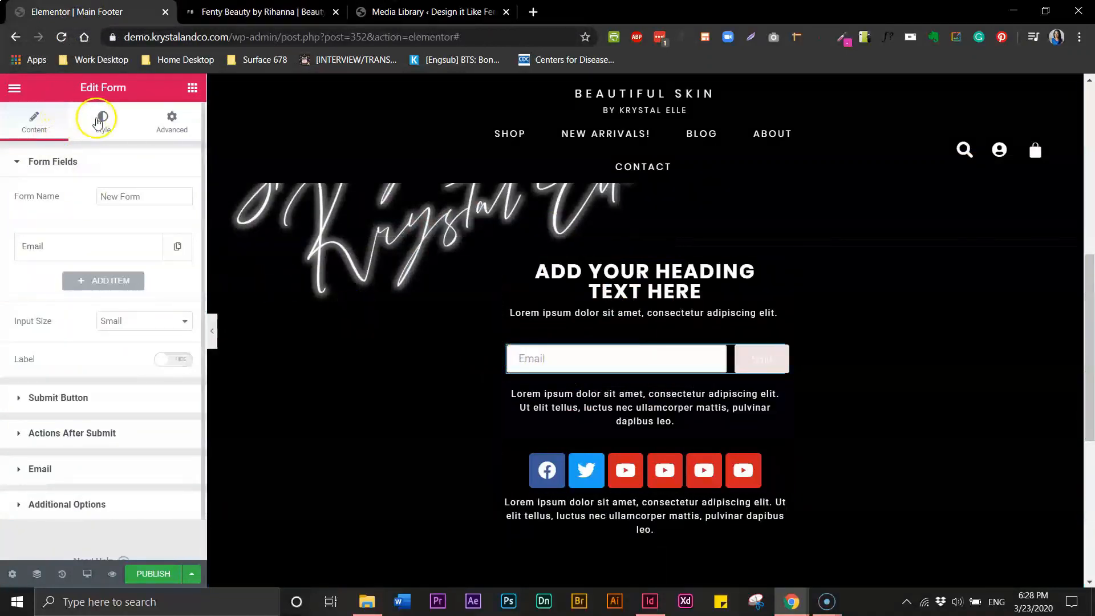
{"action": "scroll", "coordinate": [142, 420], "scroll_direction": "down", "scroll_amount": 5}
{"action": "left_click", "coordinate": [21, 390]}
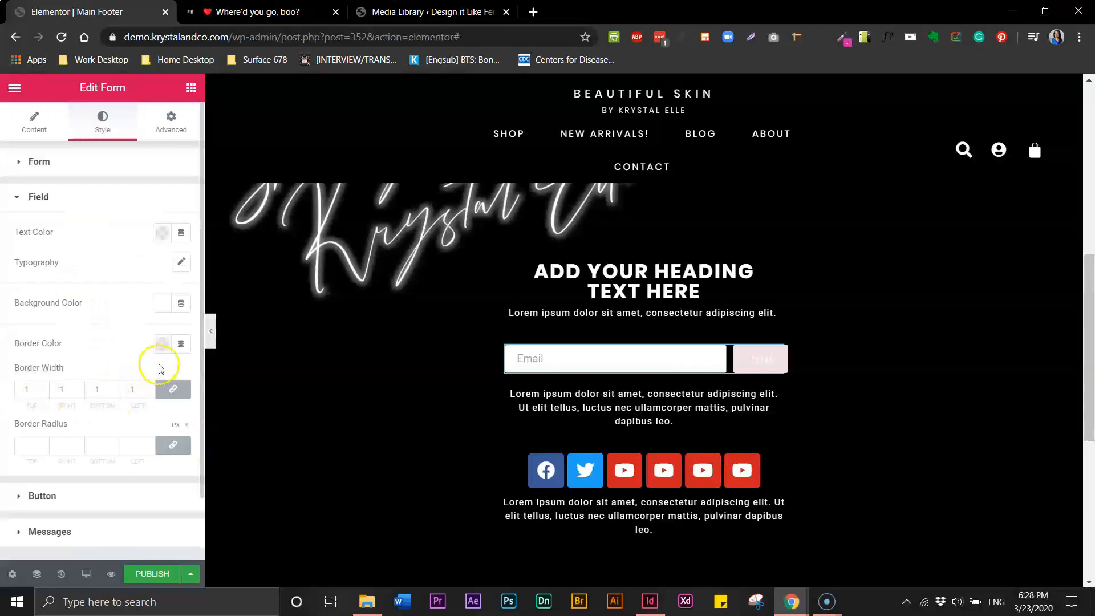
{"action": "left_click", "coordinate": [161, 233]}
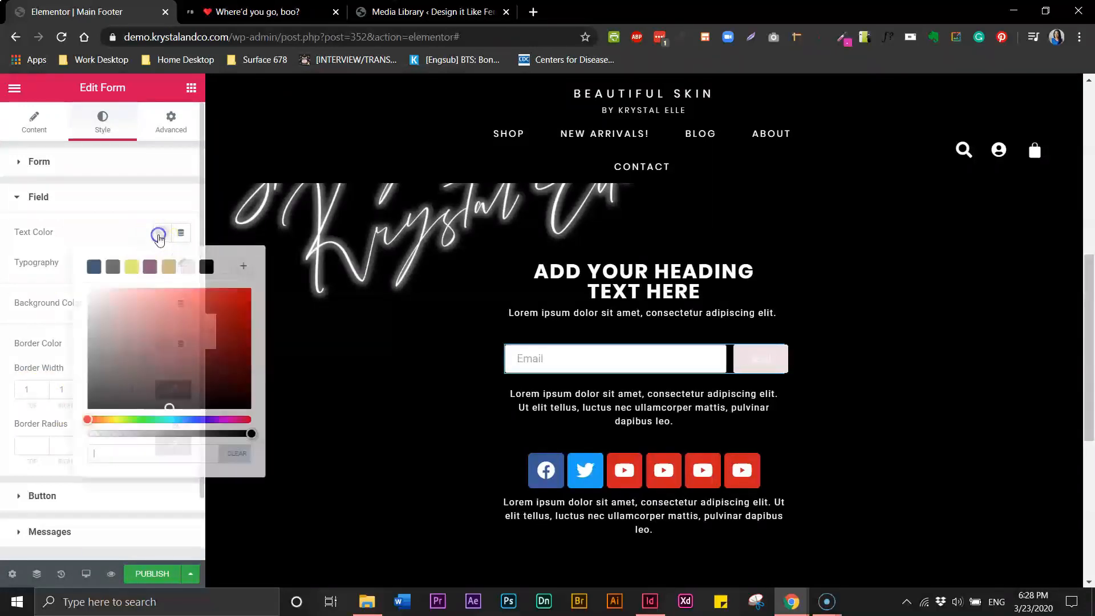
{"action": "left_click", "coordinate": [222, 268]}
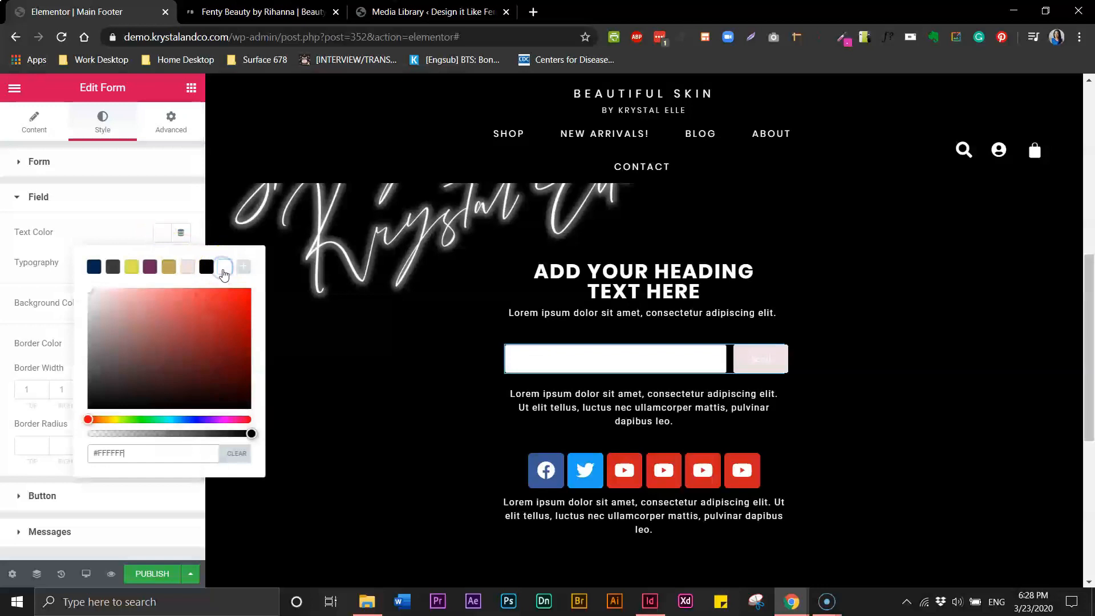
{"action": "left_click", "coordinate": [123, 231]}
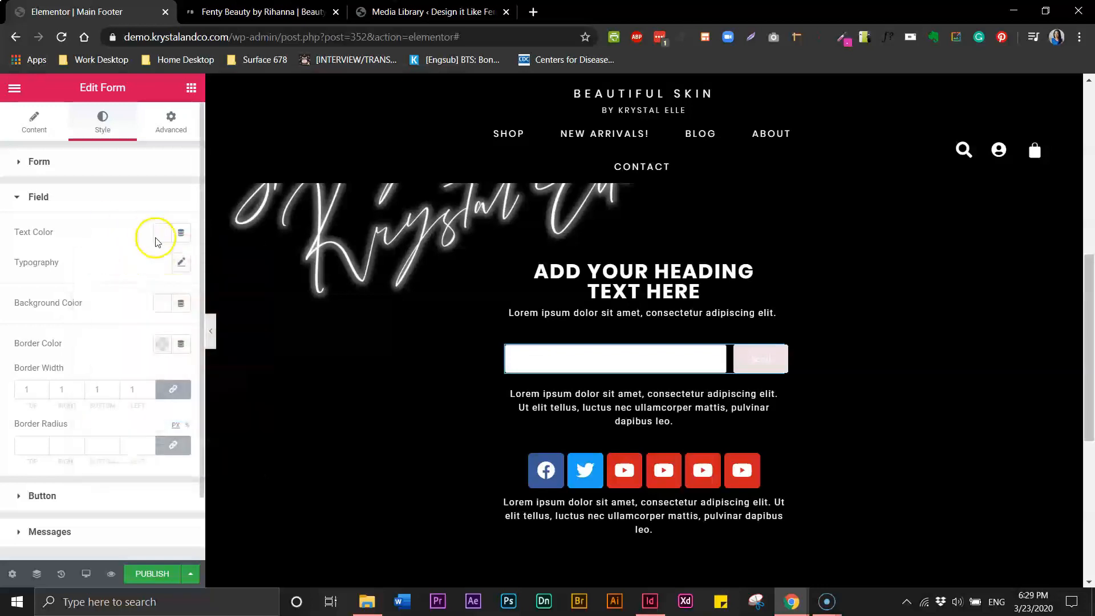
Set the email field's font family to Poppins
{"action": "left_click", "coordinate": [182, 263]}
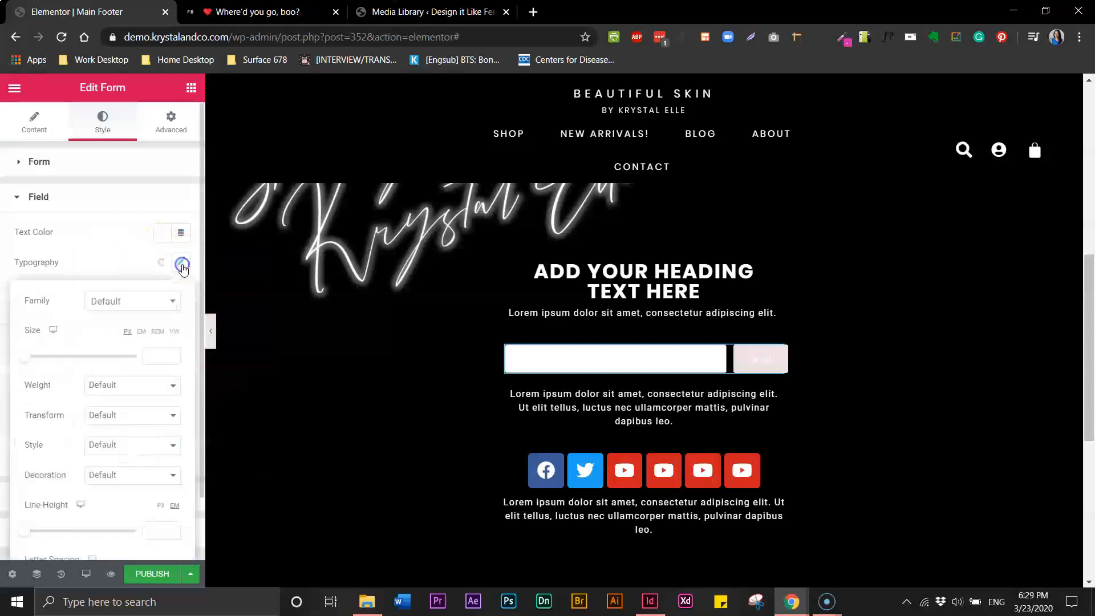
{"action": "left_click", "coordinate": [165, 308]}
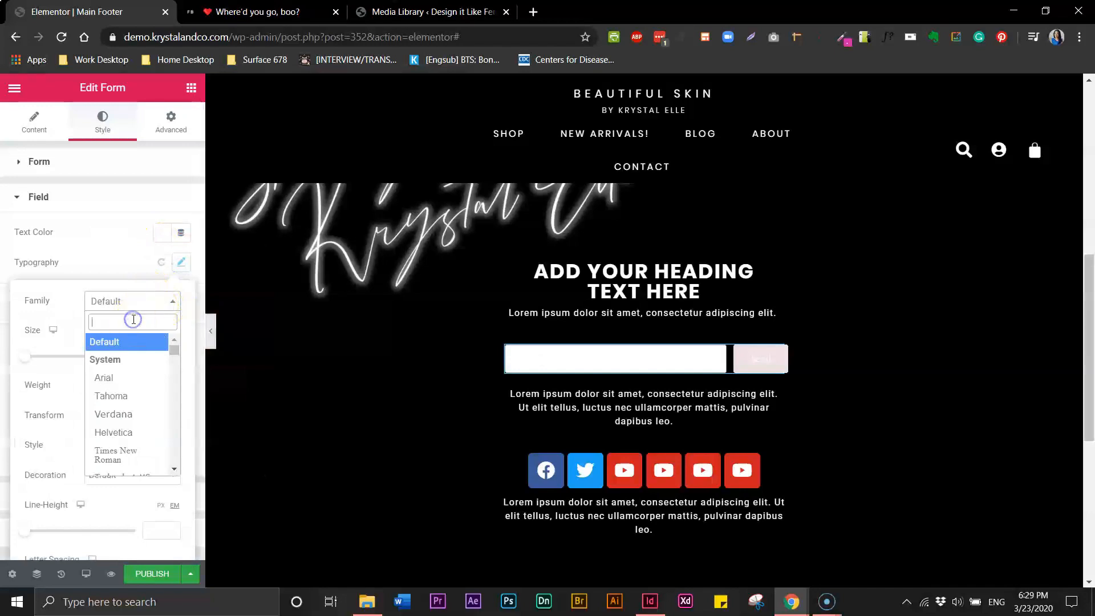
{"action": "type", "text": "popp"}
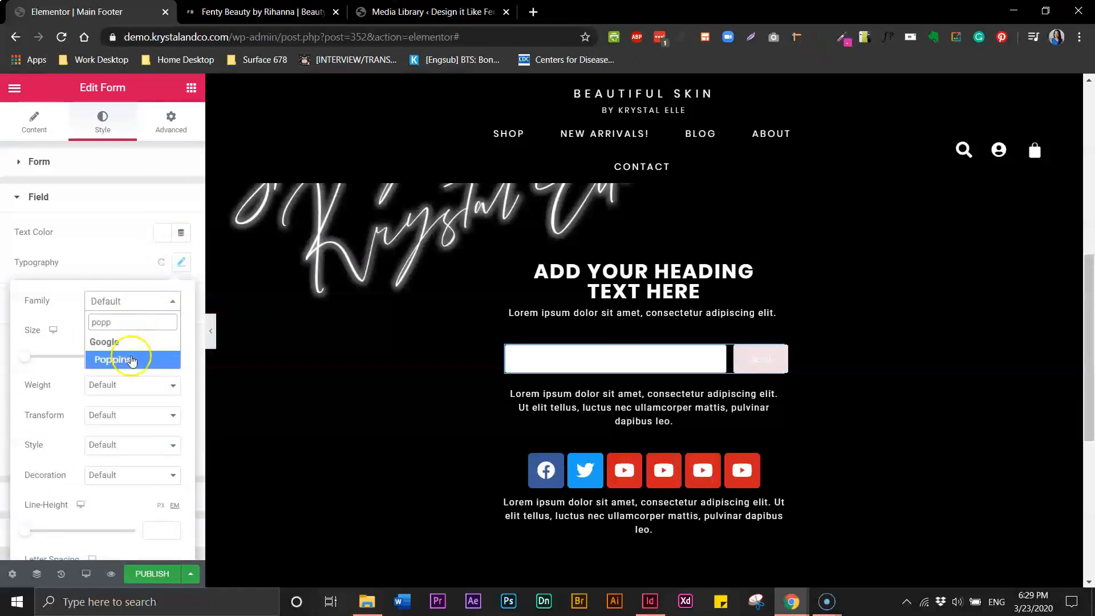
{"action": "left_click", "coordinate": [131, 360]}
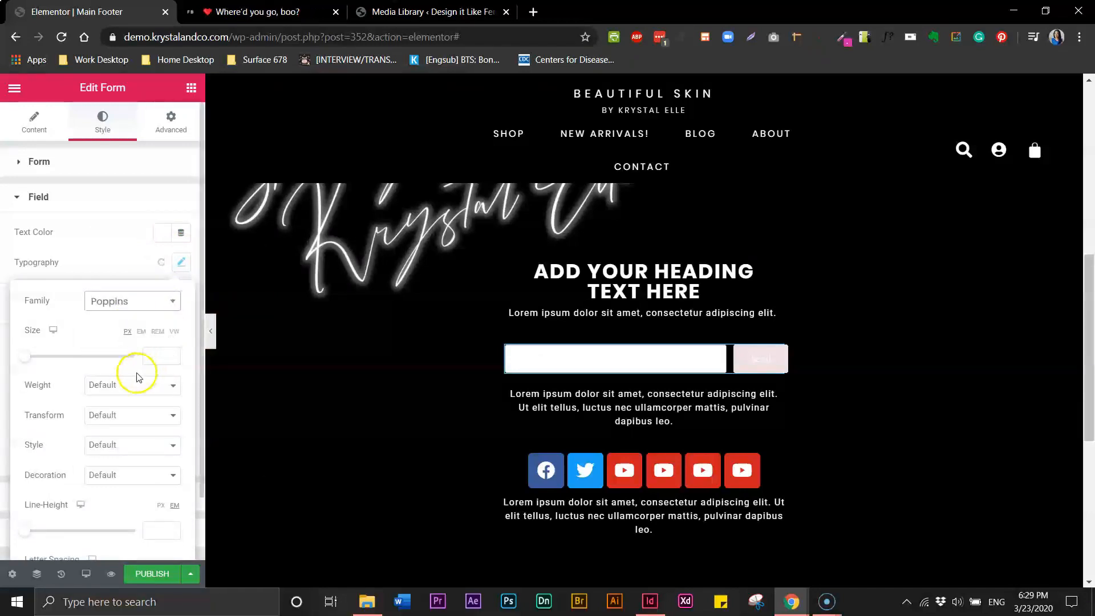
{"action": "left_click", "coordinate": [72, 256]}
Set the field background to black, briefly trying light pink before reverting
{"action": "left_click", "coordinate": [164, 301]}
{"action": "left_click", "coordinate": [205, 338]}
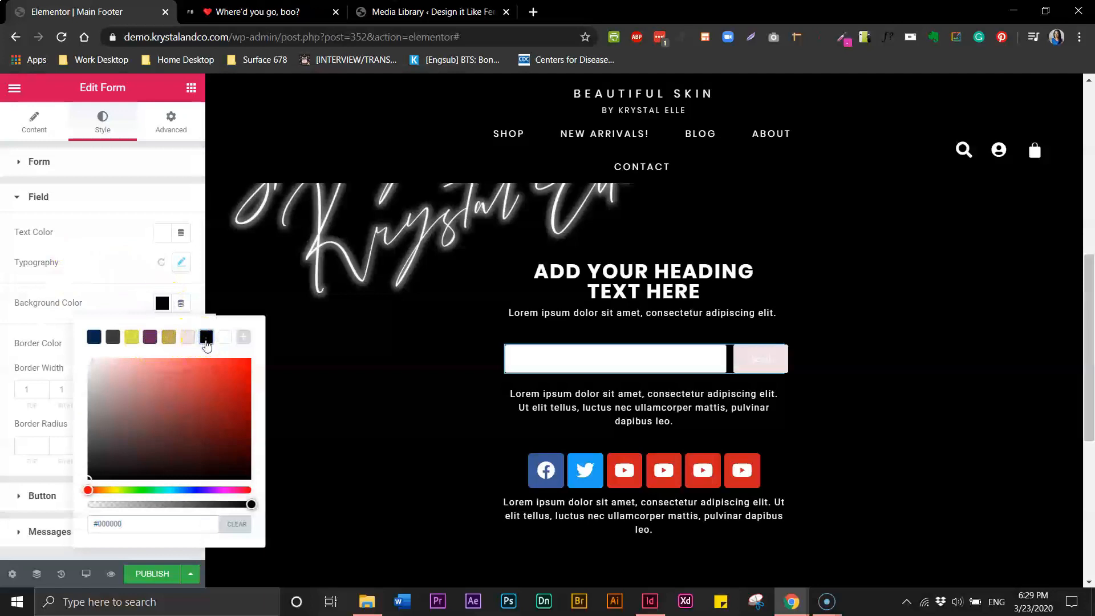
{"action": "left_click", "coordinate": [131, 276]}
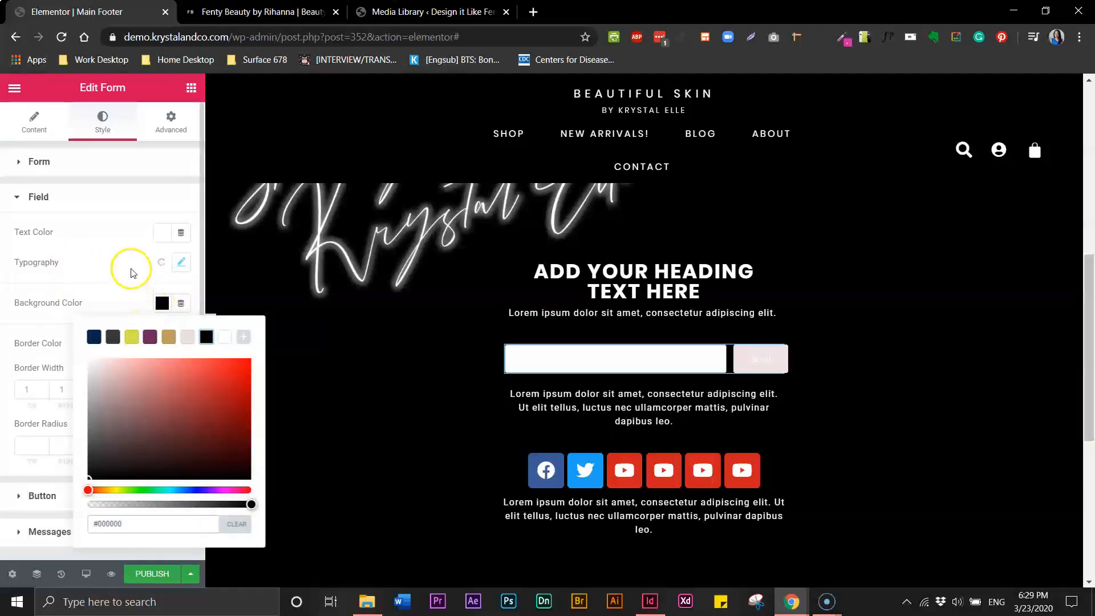
{"action": "left_click", "coordinate": [131, 272]}
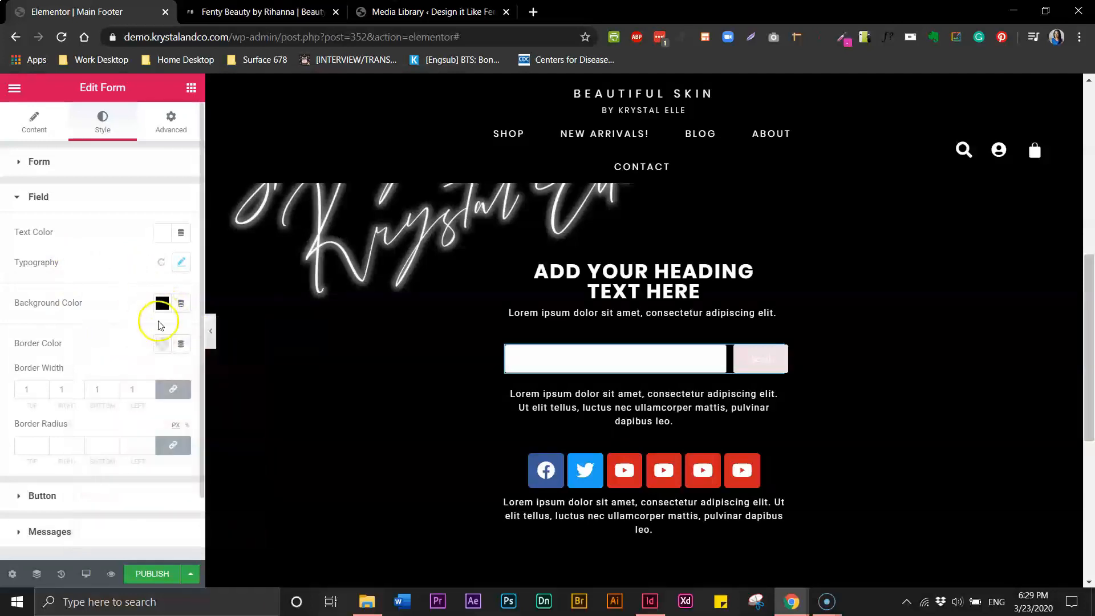
{"action": "left_click", "coordinate": [162, 303]}
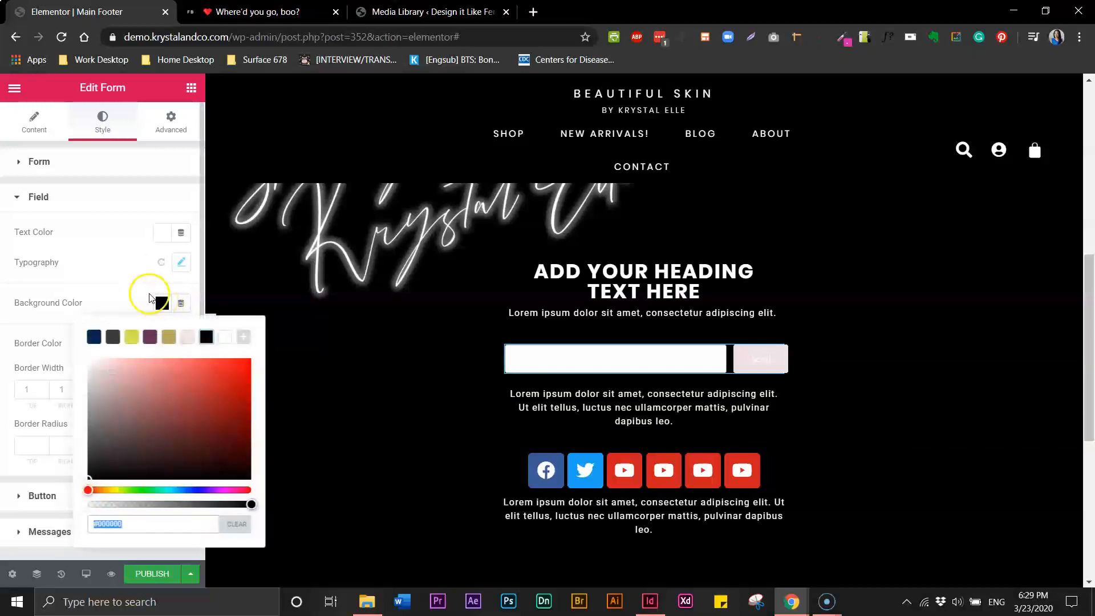
{"action": "left_click", "coordinate": [183, 337]}
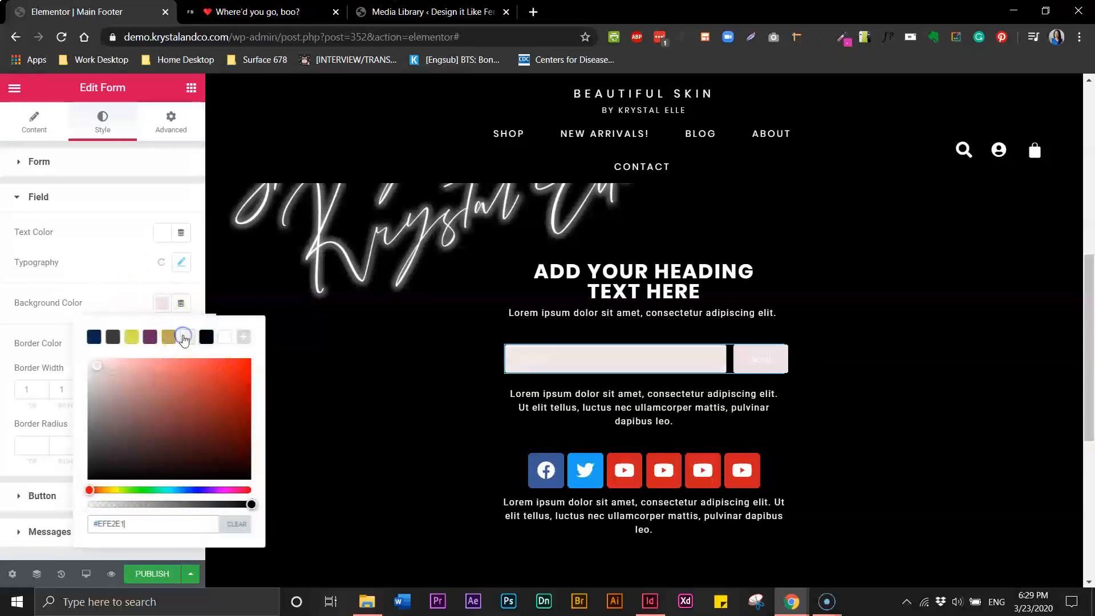
{"action": "left_click", "coordinate": [203, 338]}
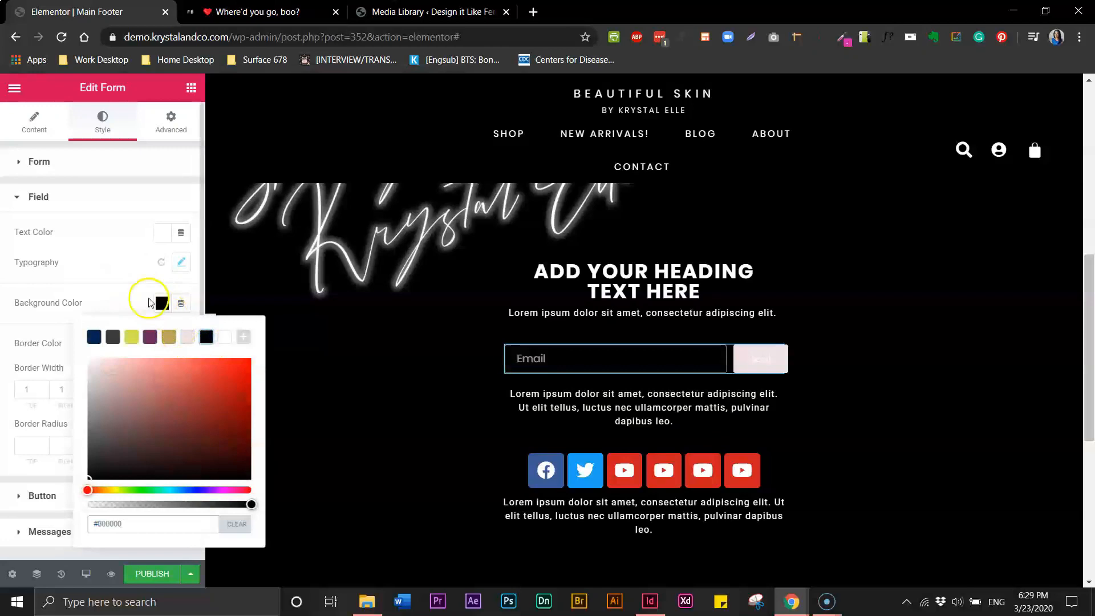
{"action": "left_click", "coordinate": [130, 277]}
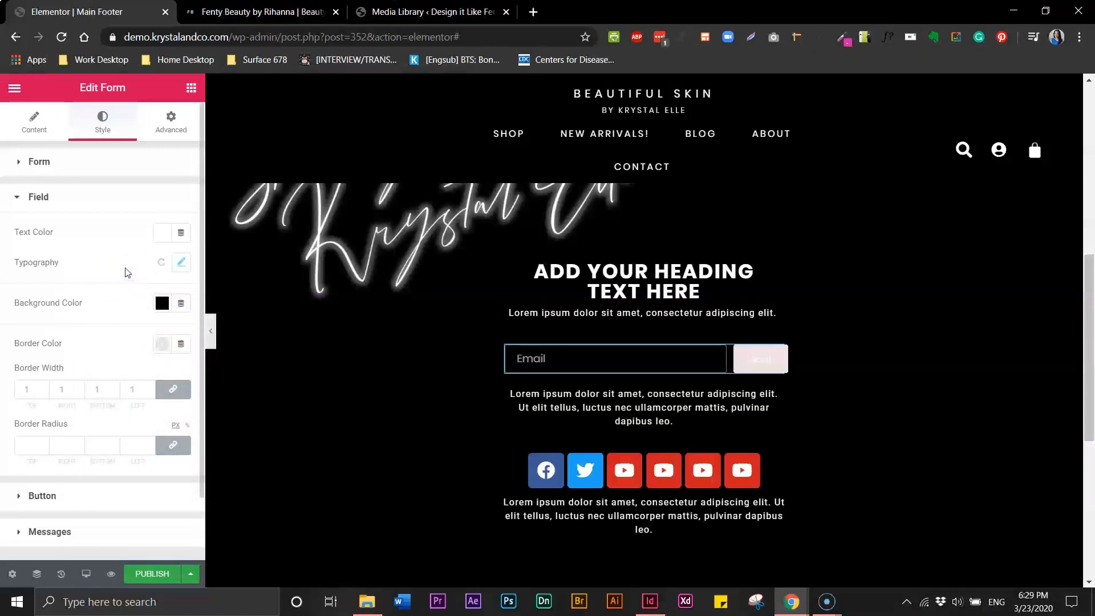
{"action": "left_click", "coordinate": [181, 264]}
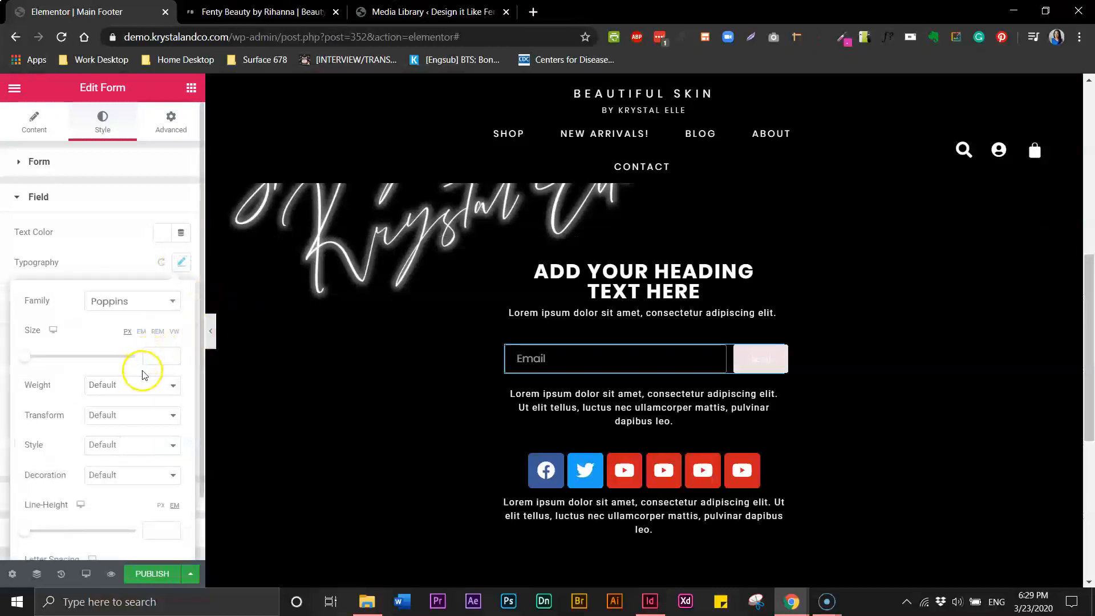
Give the email field text weight 400, uppercase transform and 14 px size
{"action": "left_click", "coordinate": [131, 386]}
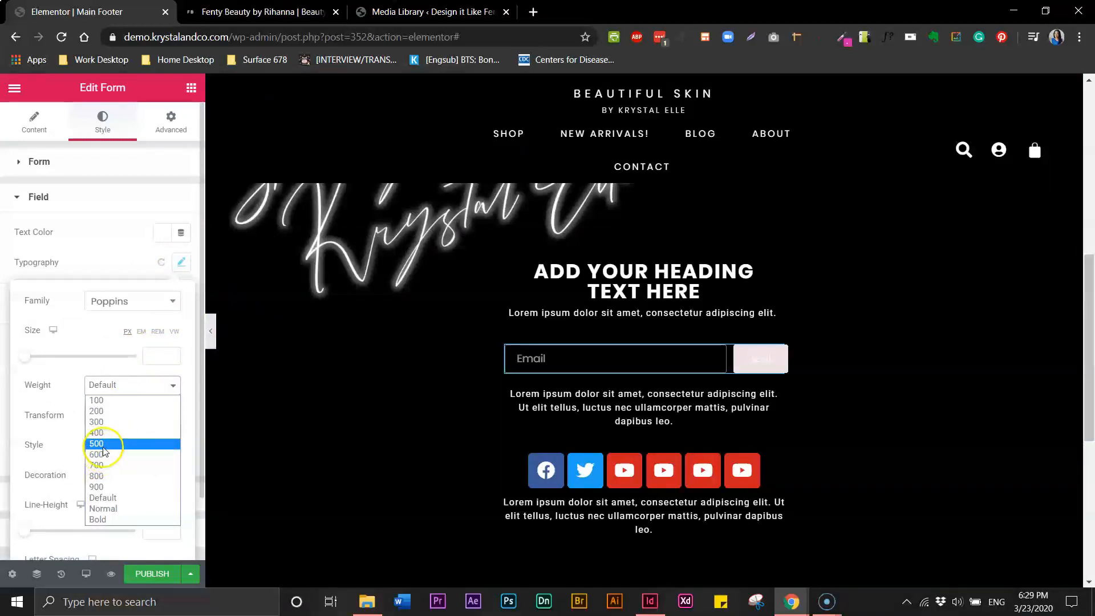
{"action": "left_click", "coordinate": [101, 433]}
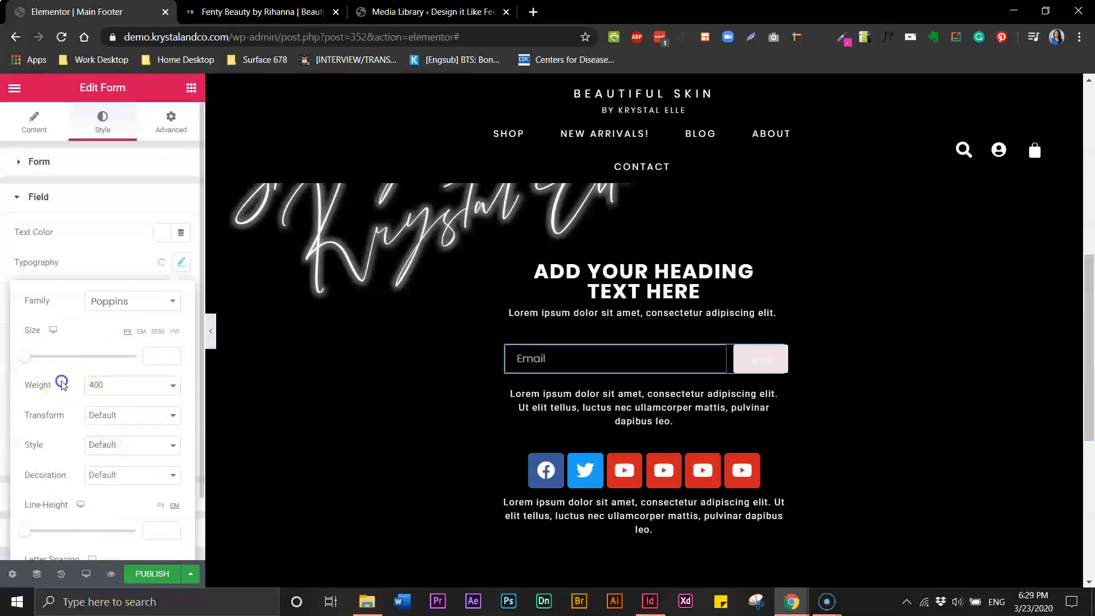
{"action": "left_click", "coordinate": [116, 417]}
{"action": "left_click", "coordinate": [120, 442]}
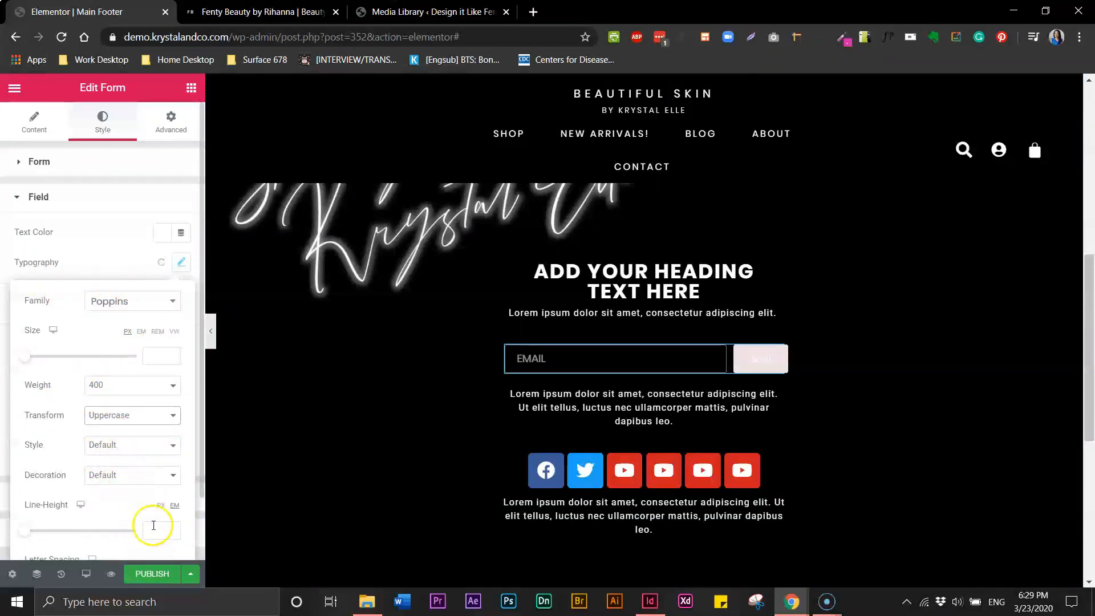
{"action": "left_click", "coordinate": [158, 356]}
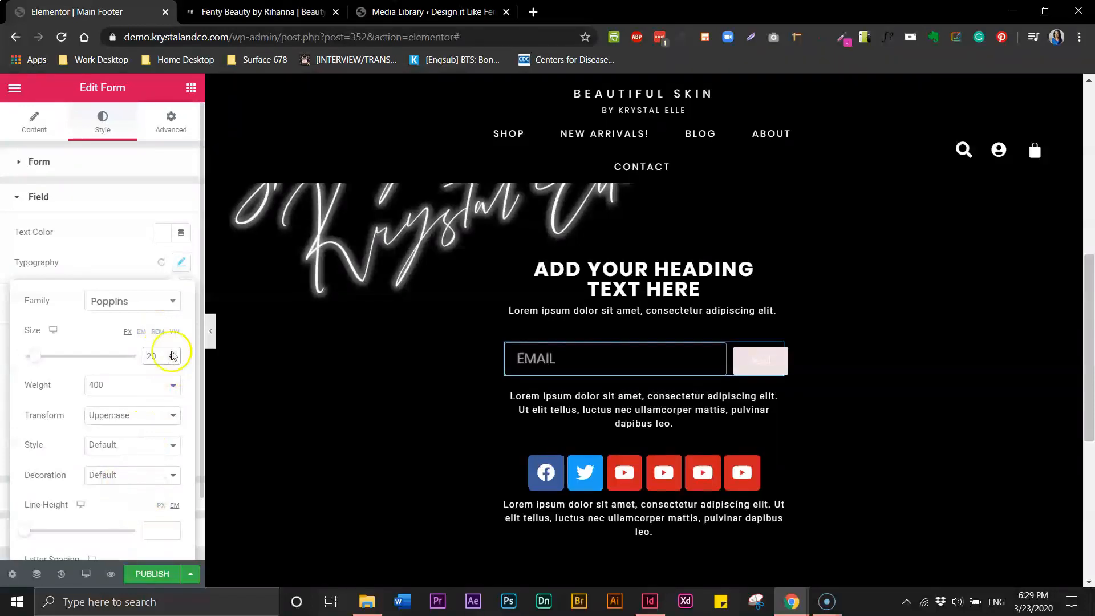
{"action": "left_click", "coordinate": [172, 359]}
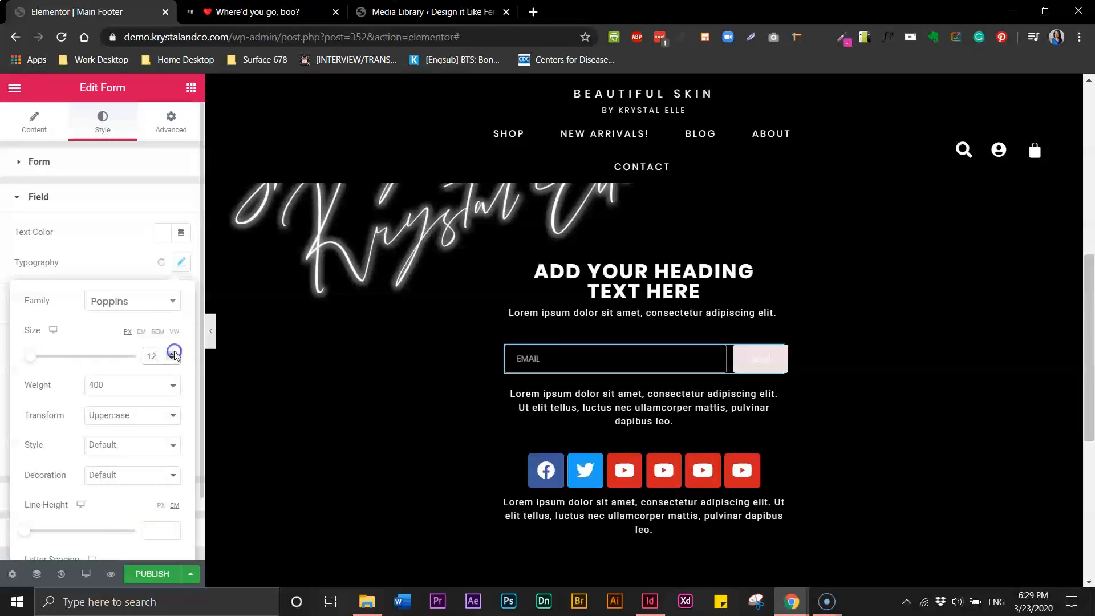
{"action": "left_click", "coordinate": [172, 358]}
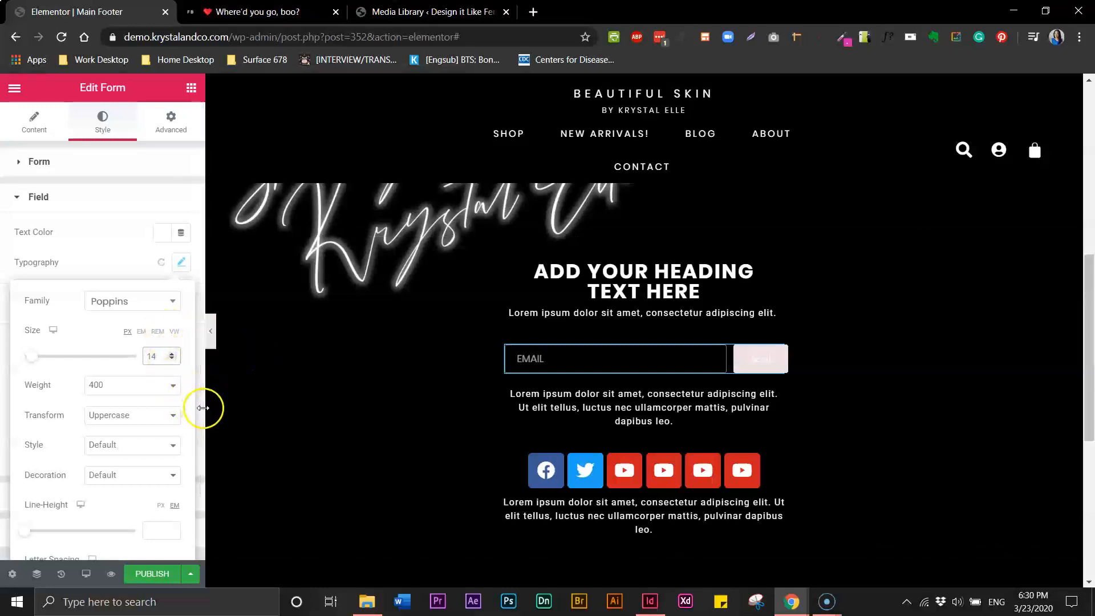
{"action": "scroll", "coordinate": [200, 413], "scroll_direction": "down", "scroll_amount": 2}
{"action": "left_click", "coordinate": [197, 439]}
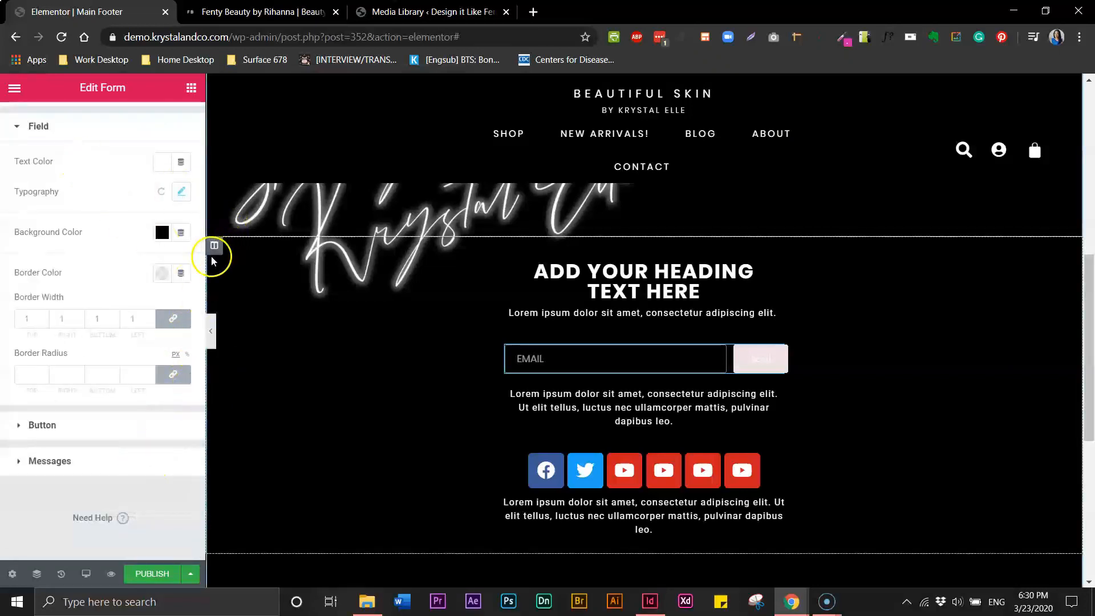
{"action": "scroll", "coordinate": [200, 251], "scroll_direction": "up", "scroll_amount": 3}
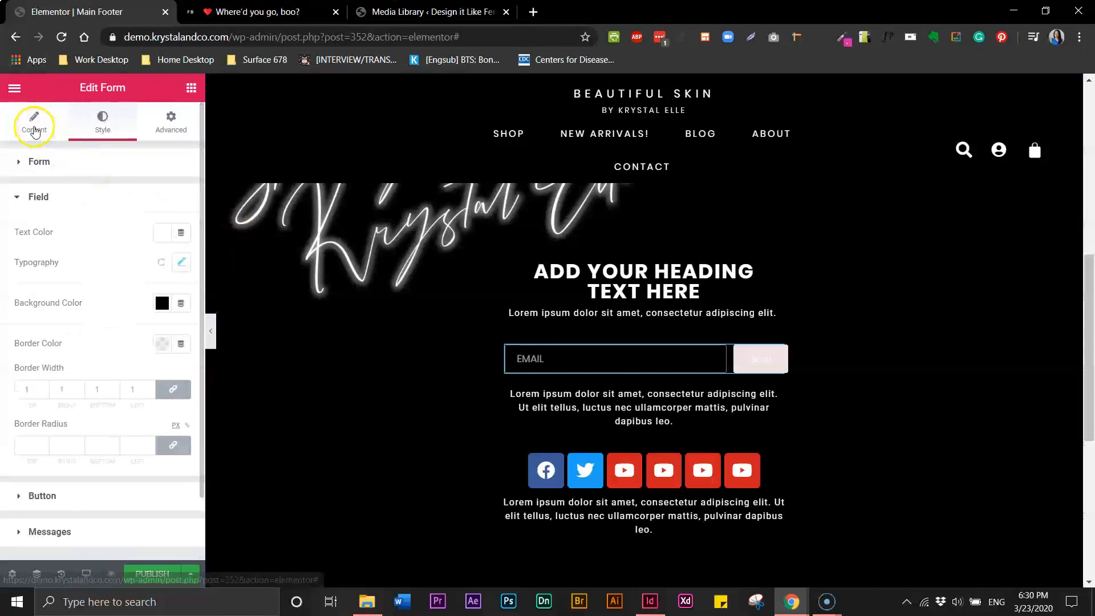
Change the Email field's placeholder to 'Email Address'
{"action": "left_click", "coordinate": [34, 127]}
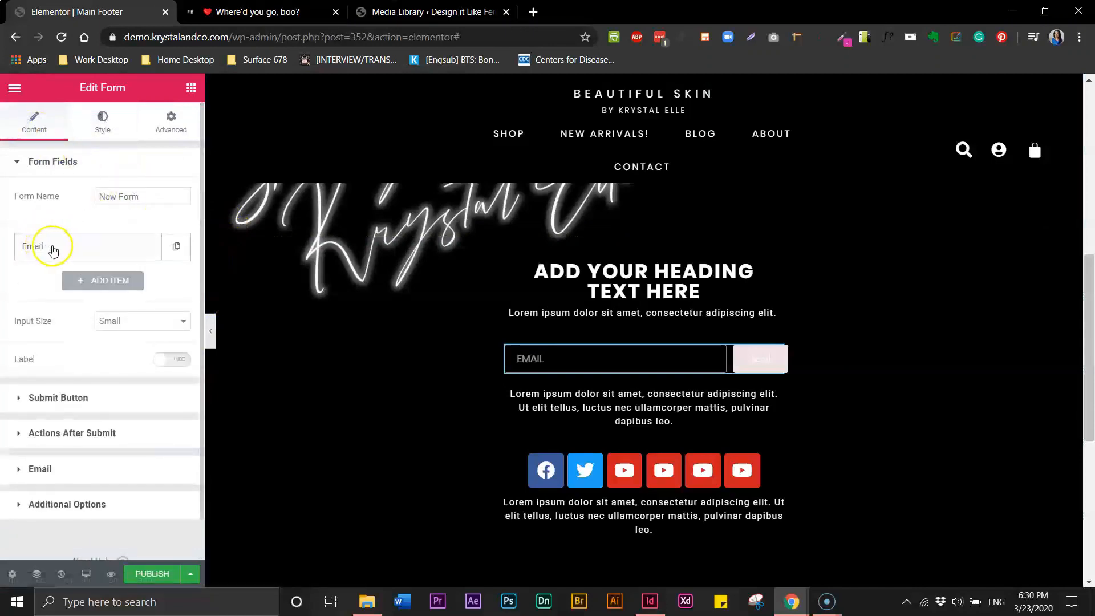
{"action": "left_click", "coordinate": [60, 250]}
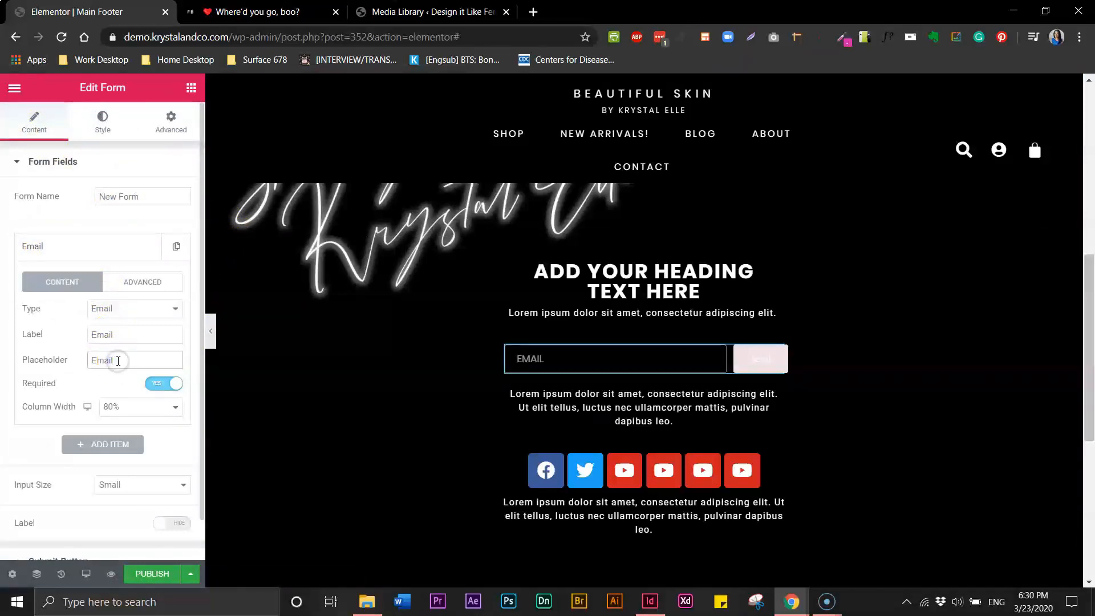
{"action": "type", "text": "Addre"}
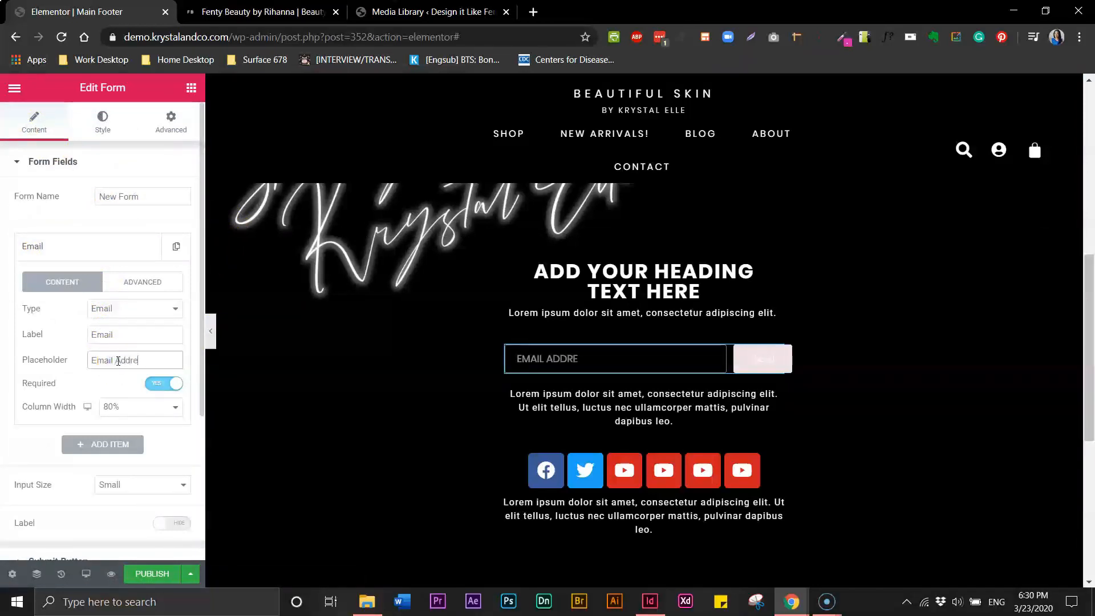
{"action": "type", "text": "s"}
{"action": "left_click", "coordinate": [108, 120]}
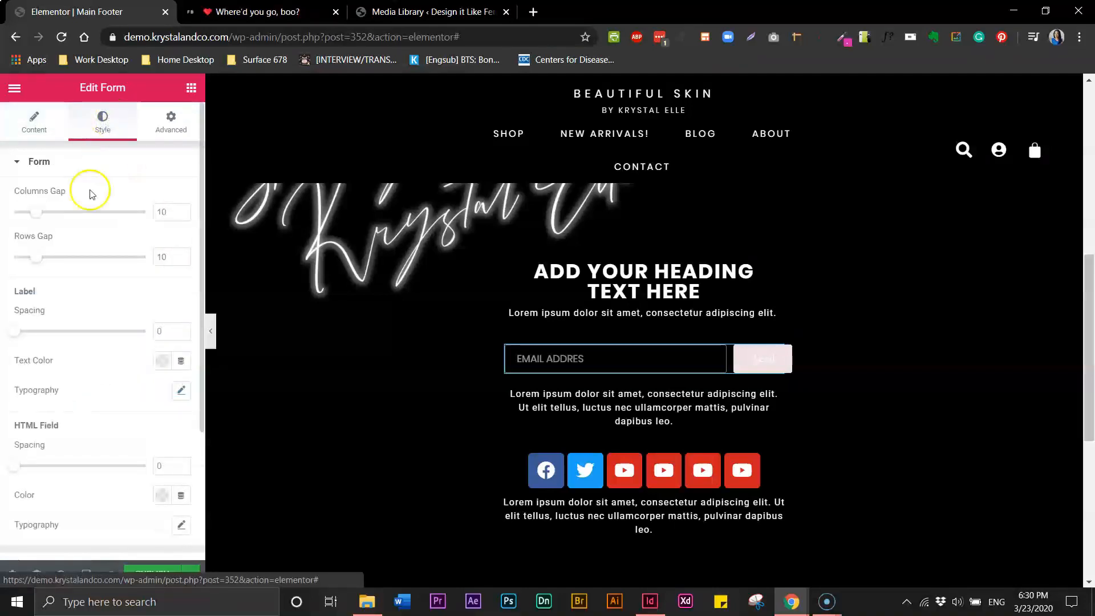
{"action": "left_click", "coordinate": [35, 116]}
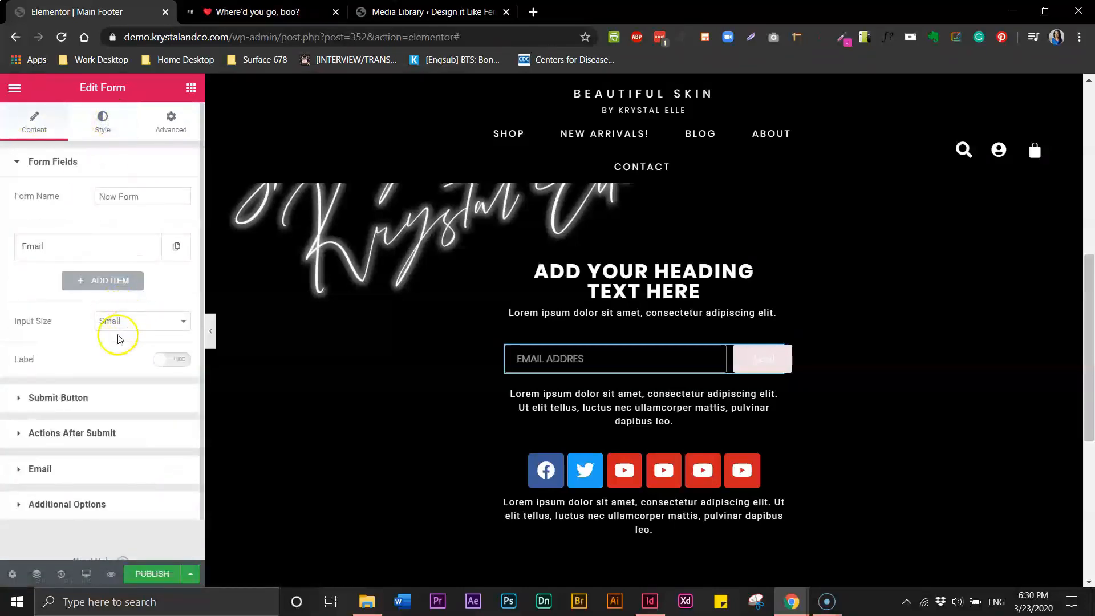
{"action": "left_click", "coordinate": [101, 260]}
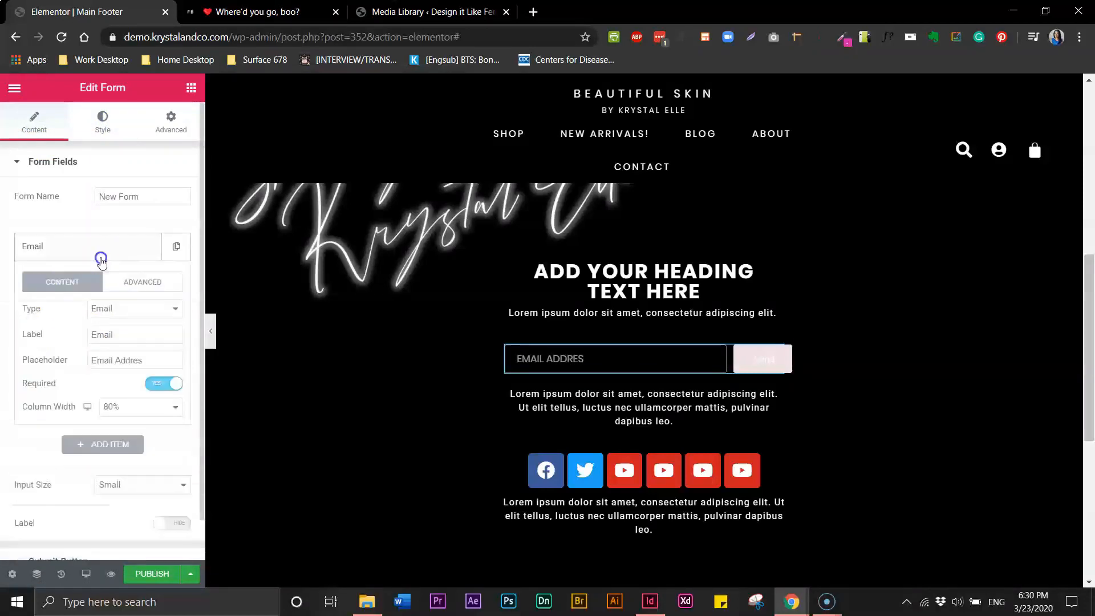
{"action": "left_click", "coordinate": [142, 361]}
{"action": "type", "text": "s"}
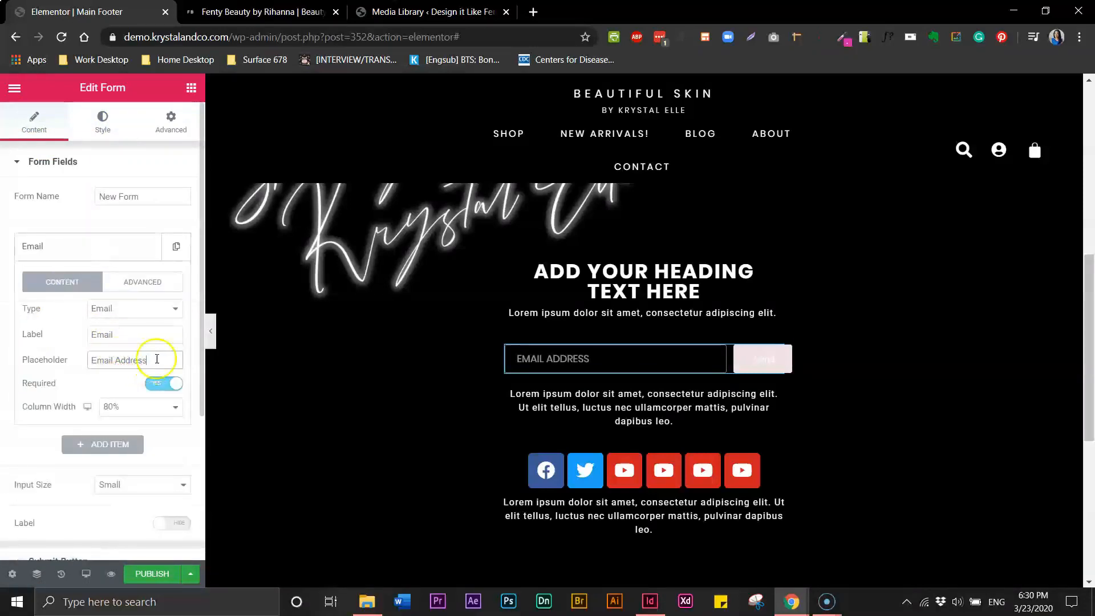
{"action": "left_click", "coordinate": [103, 121]}
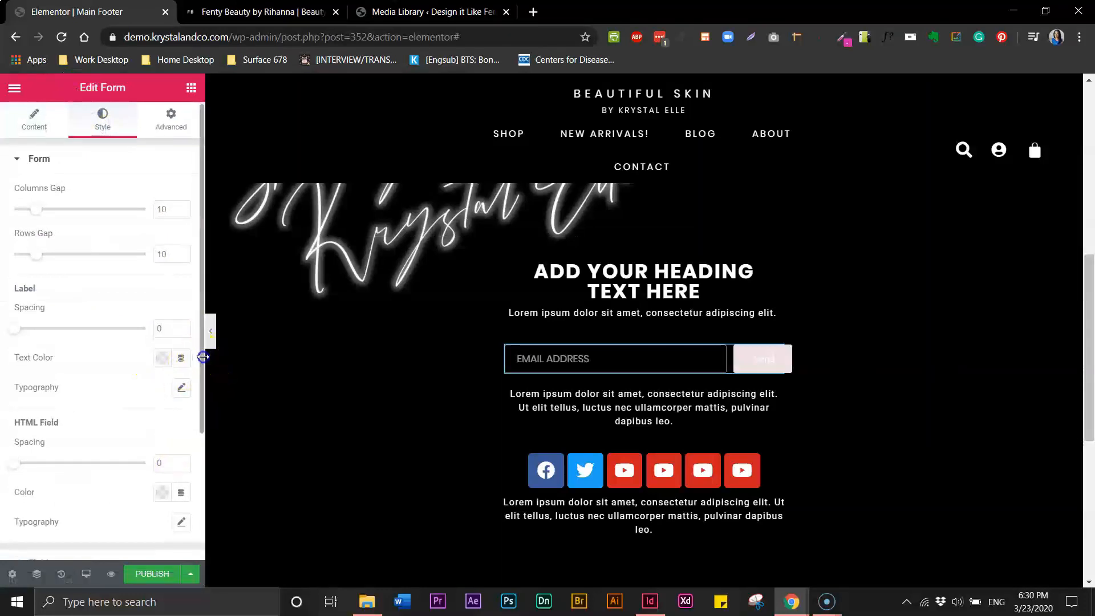
{"action": "scroll", "coordinate": [209, 432], "scroll_direction": "down", "scroll_amount": 2}
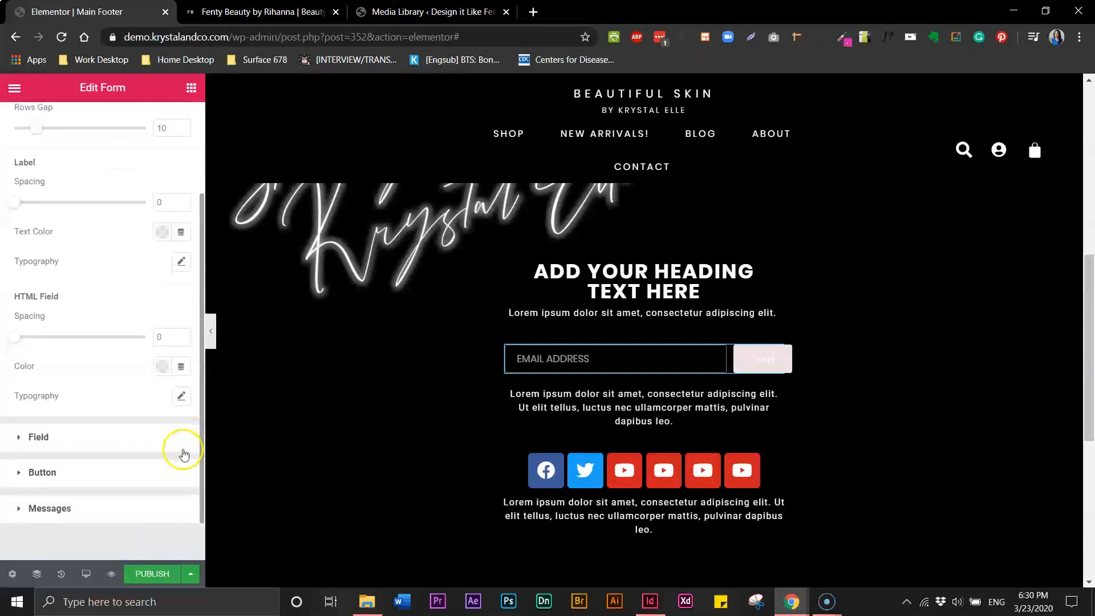
Give the email field's uppercase Poppins placeholder a letter spacing of 2
{"action": "left_click", "coordinate": [155, 448]}
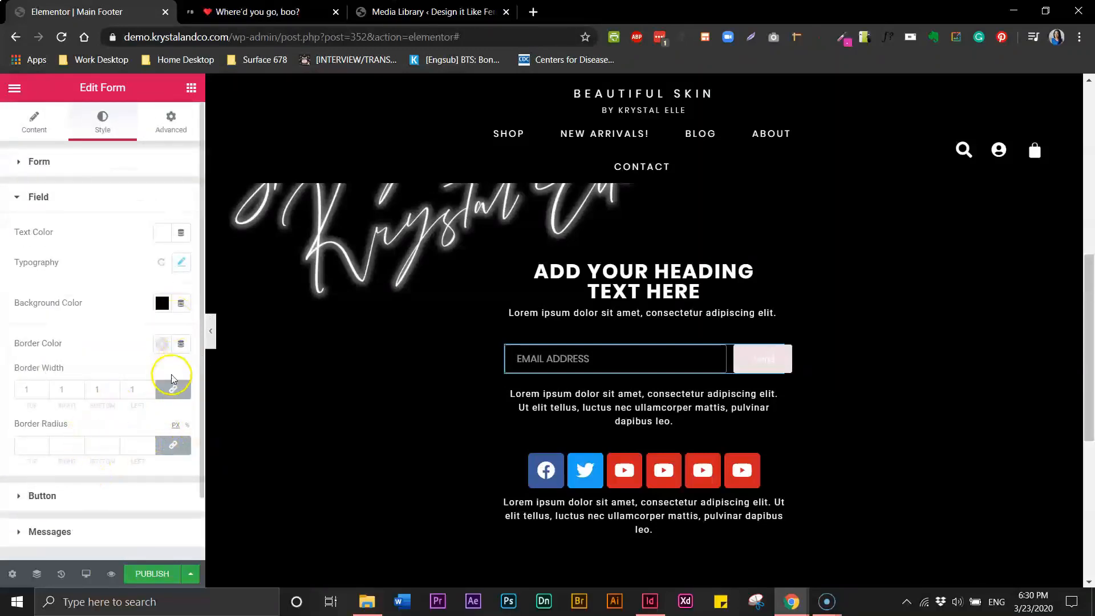
{"action": "left_click", "coordinate": [181, 263]}
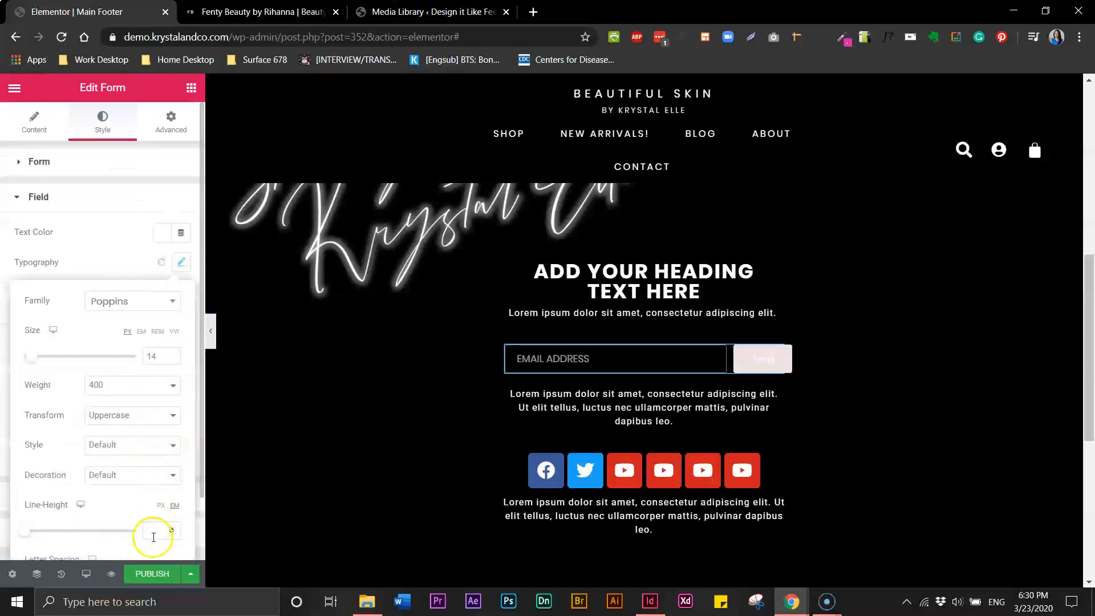
{"action": "scroll", "coordinate": [172, 517], "scroll_direction": "down", "scroll_amount": 1}
{"action": "left_click", "coordinate": [156, 512]}
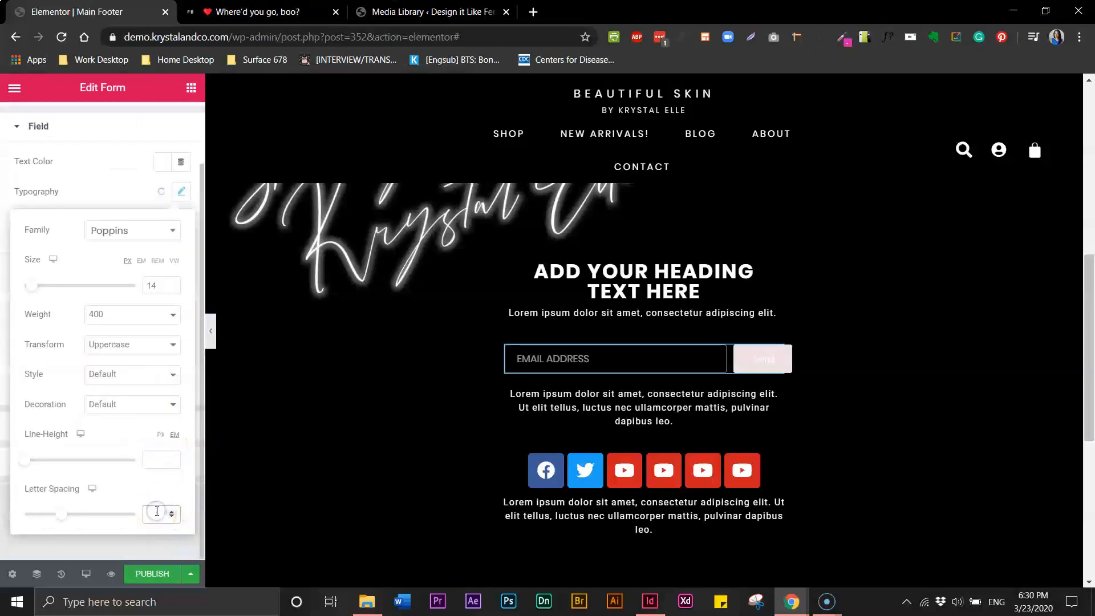
{"action": "type", "text": "2"}
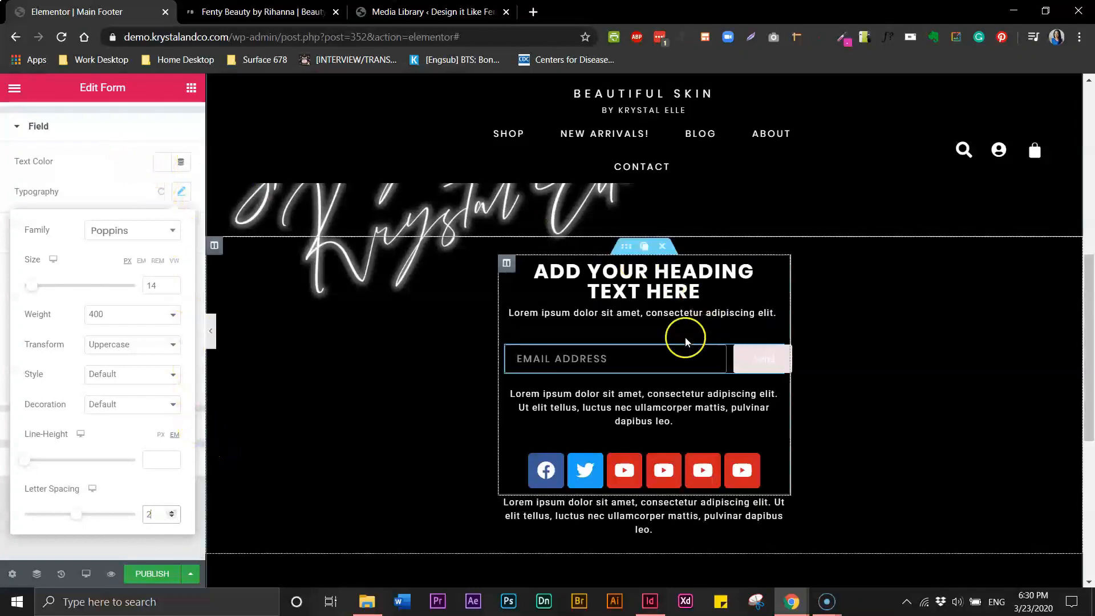
{"action": "left_click", "coordinate": [749, 364]}
{"action": "left_click", "coordinate": [749, 368]}
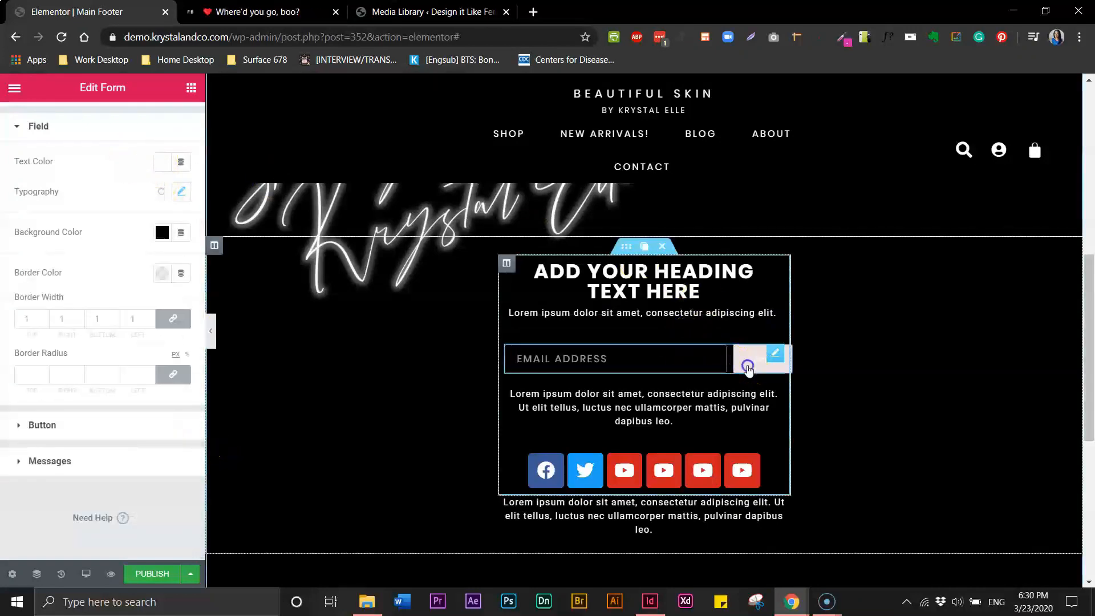
Make the send button's background black and its text white
{"action": "left_click", "coordinate": [22, 425]}
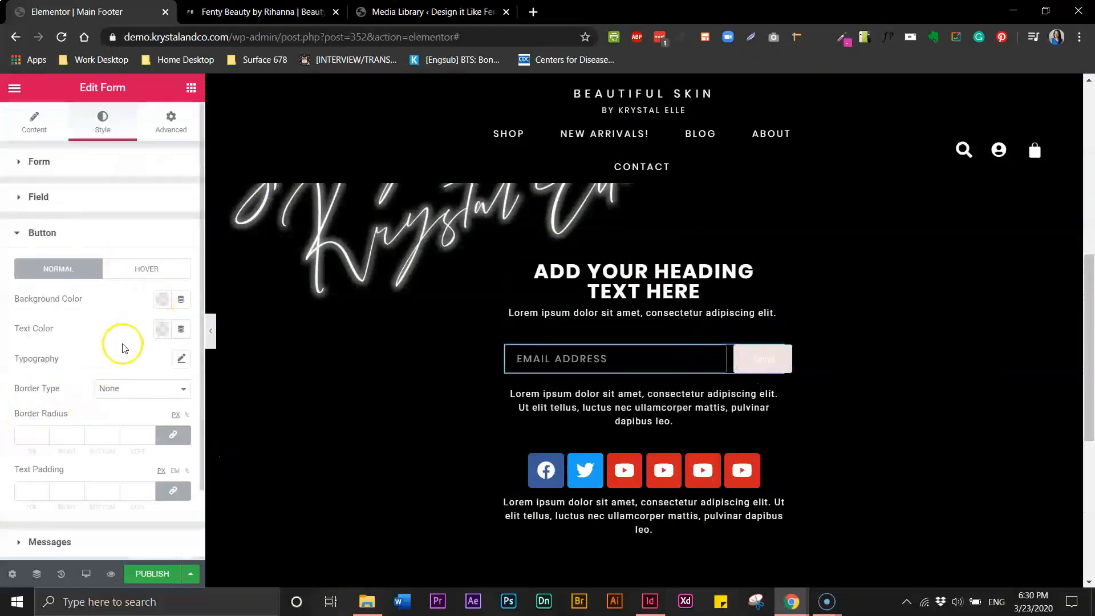
{"action": "left_click", "coordinate": [161, 304]}
{"action": "left_click", "coordinate": [206, 332]}
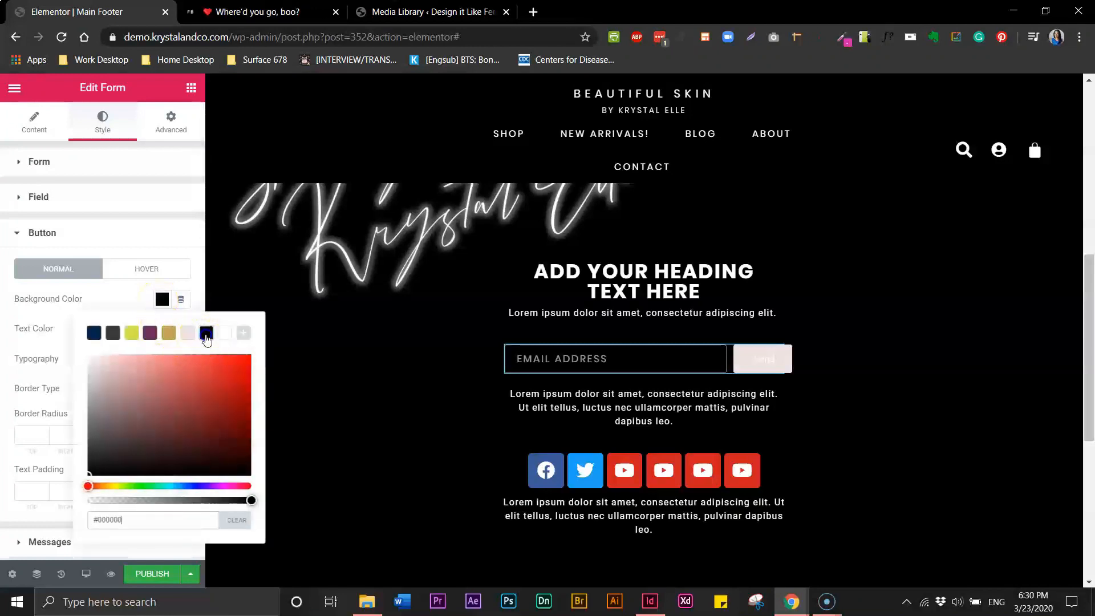
{"action": "left_click", "coordinate": [256, 369]}
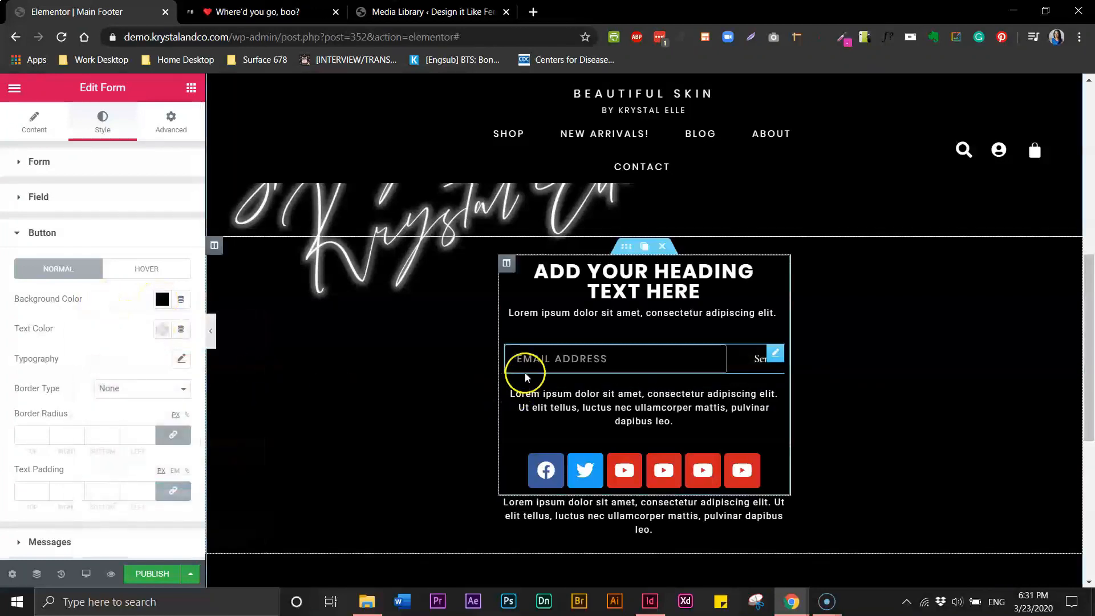
{"action": "left_click", "coordinate": [161, 331]}
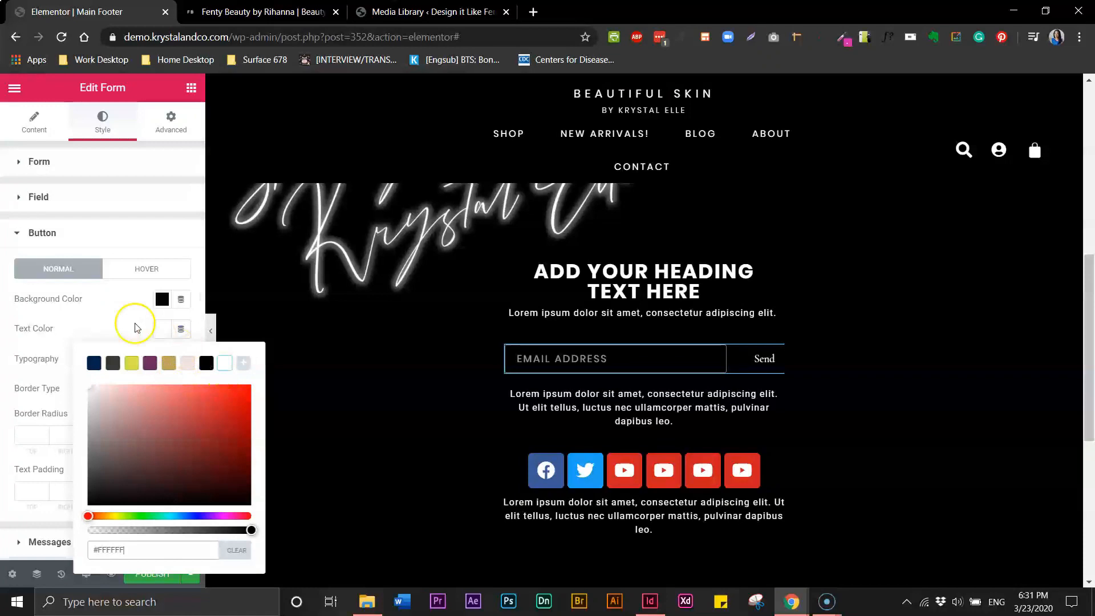
{"action": "left_click", "coordinate": [117, 308]}
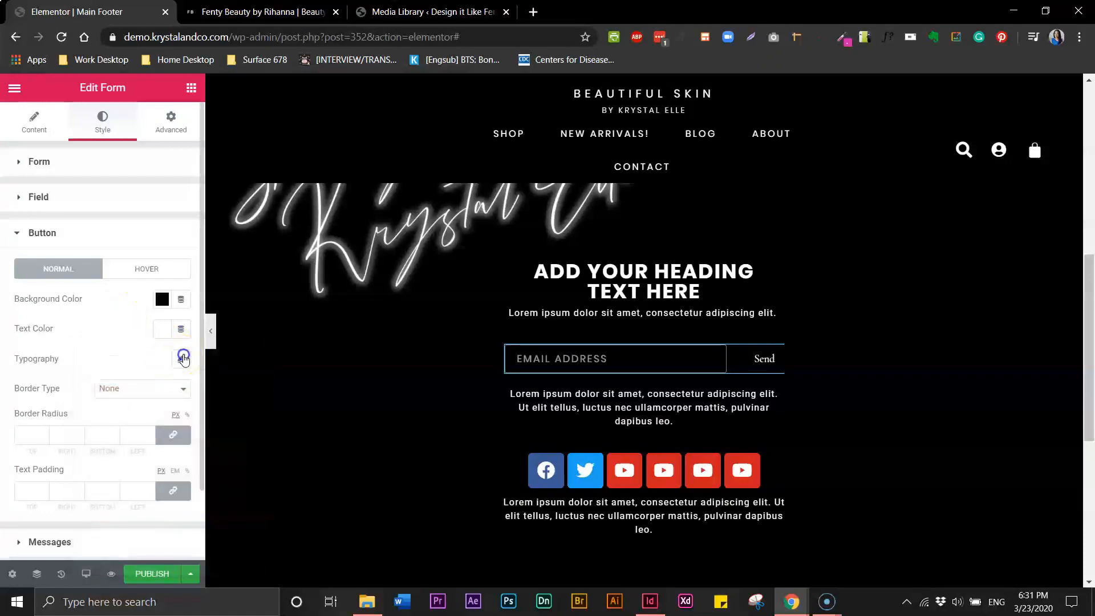
Set the button typography to Poppins, size 14, weight 400, uppercase
{"action": "left_click", "coordinate": [183, 358]}
{"action": "left_click", "coordinate": [150, 399]}
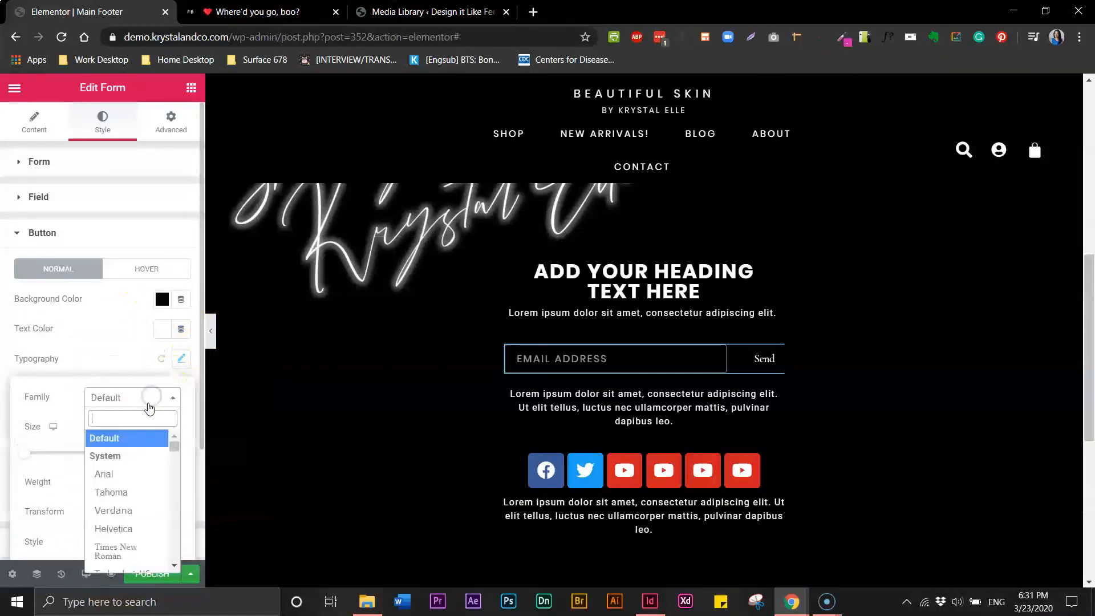
{"action": "left_click", "coordinate": [144, 416]}
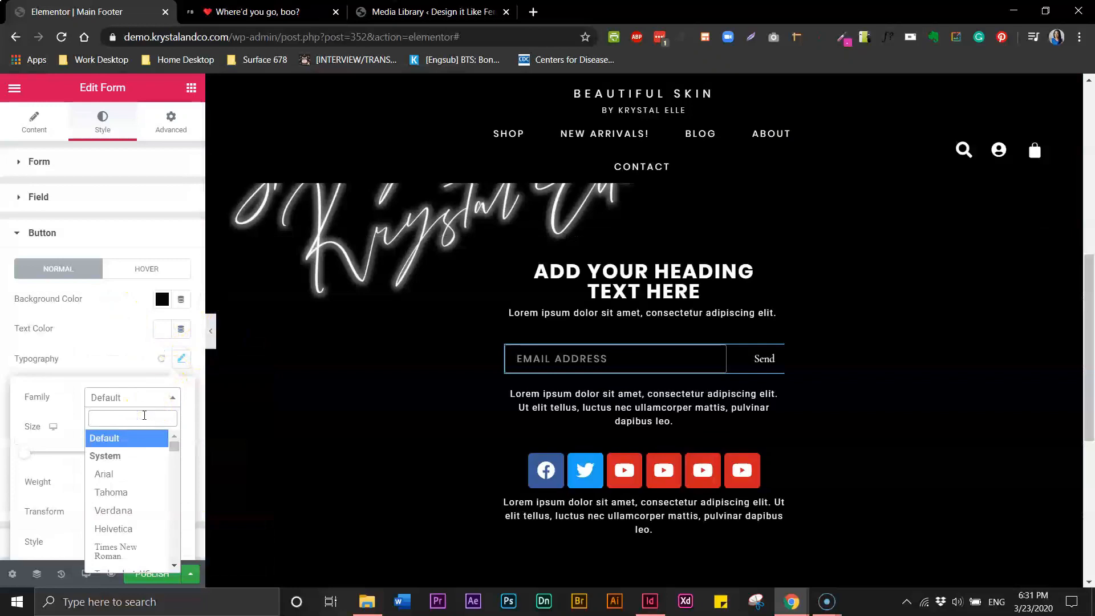
{"action": "type", "text": "poo"}
{"action": "key", "text": "BackSpace"}
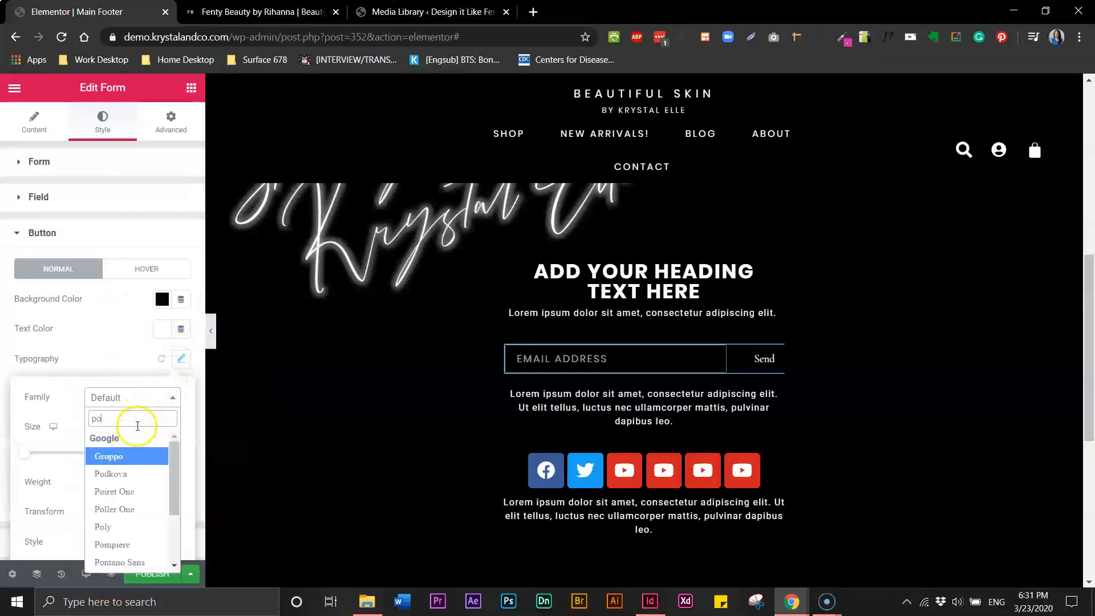
{"action": "type", "text": "pp"}
{"action": "left_click", "coordinate": [132, 452]}
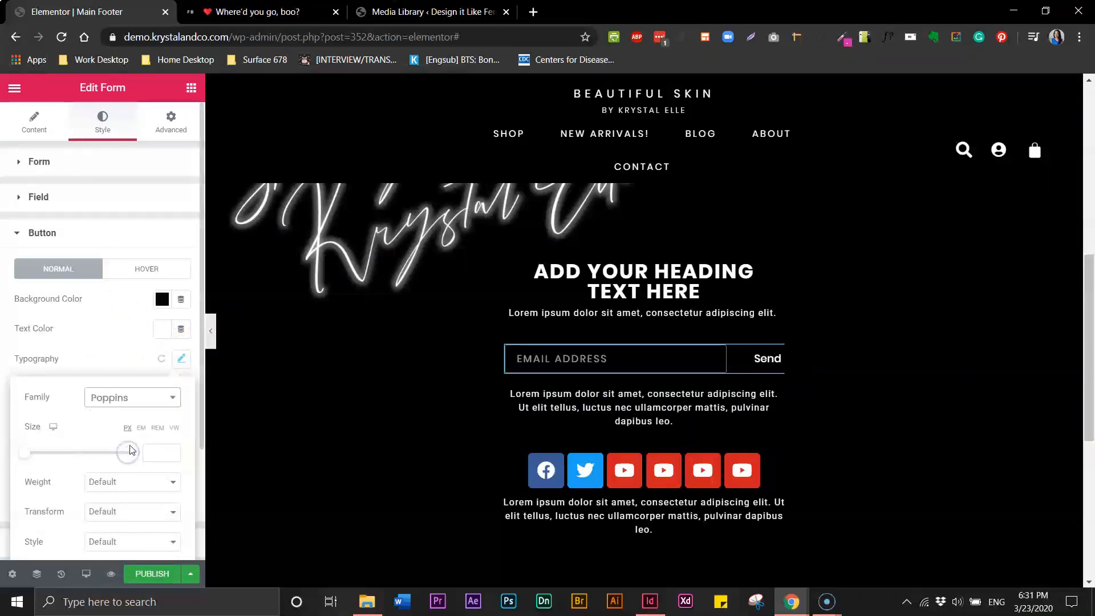
{"action": "left_click", "coordinate": [157, 451]}
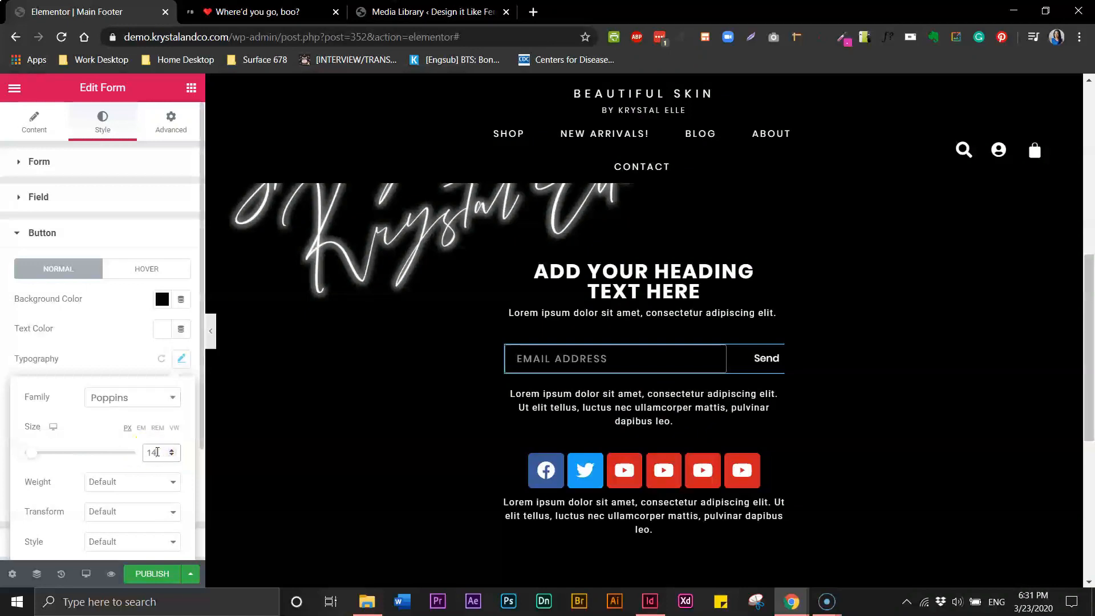
{"action": "left_click", "coordinate": [145, 489]}
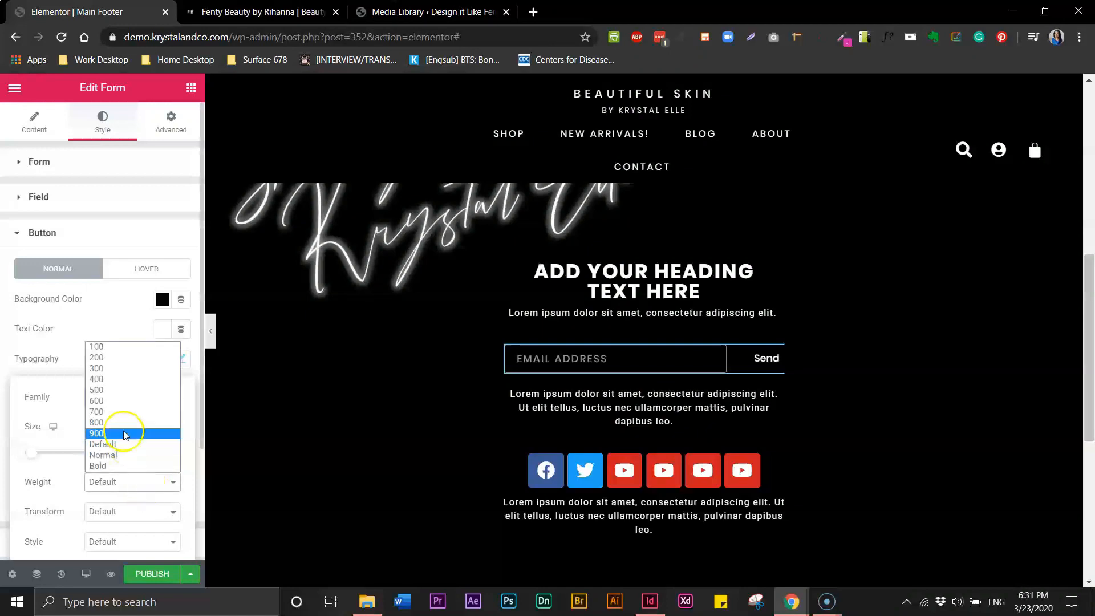
{"action": "left_click", "coordinate": [110, 379]}
{"action": "left_click", "coordinate": [104, 511]}
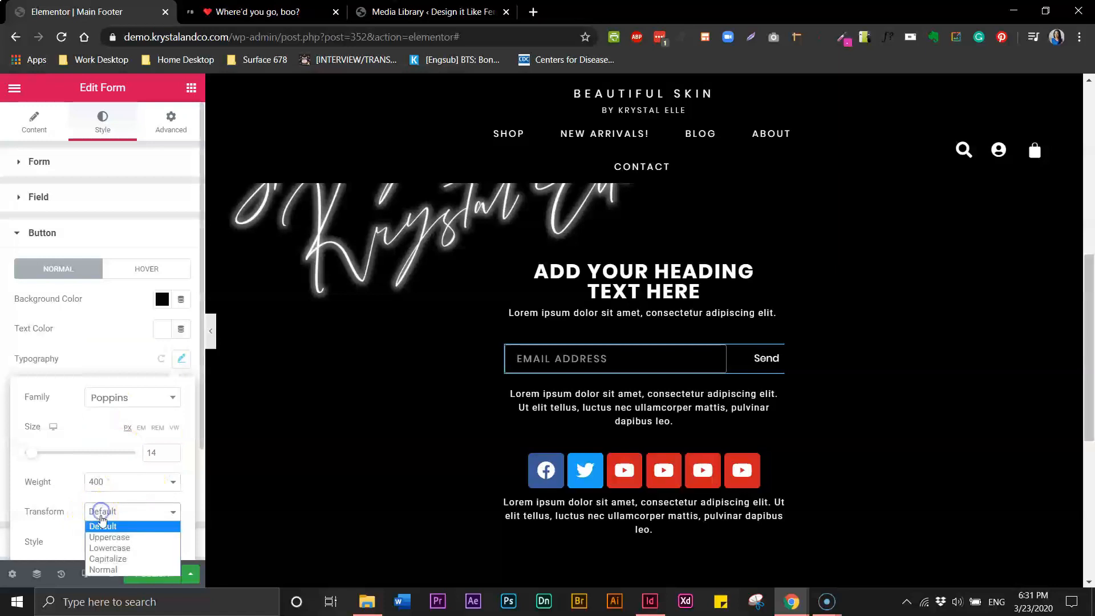
{"action": "left_click", "coordinate": [106, 532]}
{"action": "scroll", "coordinate": [171, 501], "scroll_direction": "down", "scroll_amount": 1}
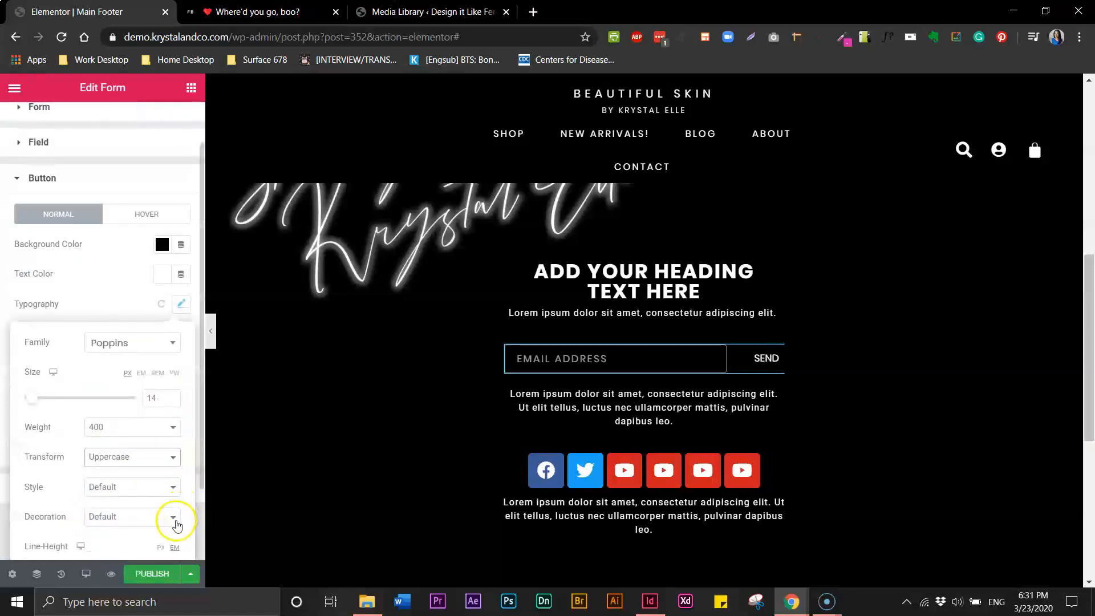
{"action": "scroll", "coordinate": [171, 516], "scroll_direction": "up", "scroll_amount": 1}
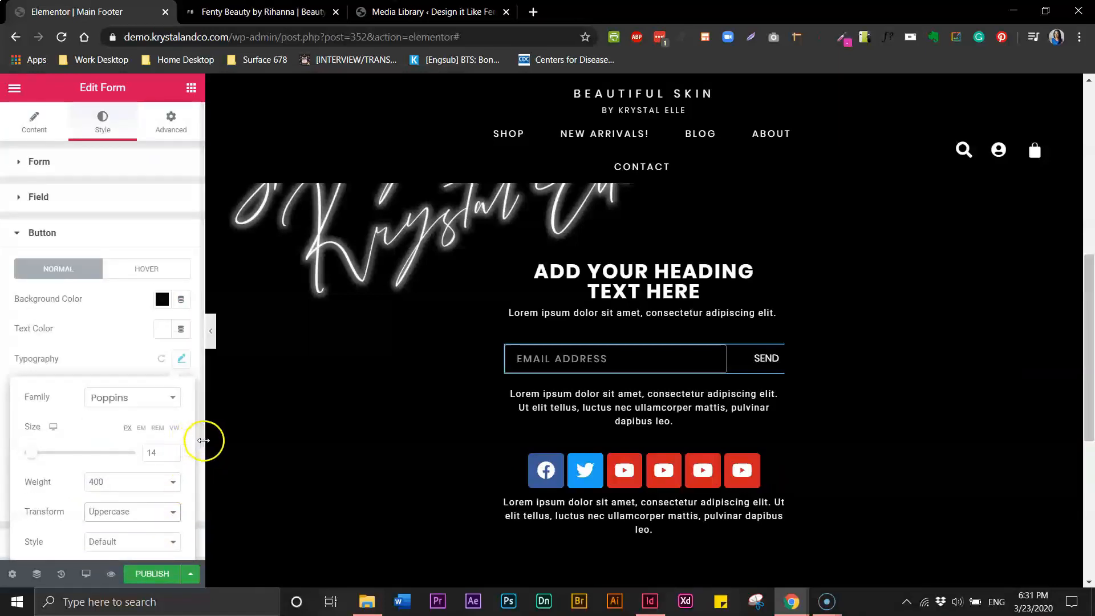
{"action": "left_click_drag", "start_coordinate": [199, 444], "coordinate": [191, 528]}
{"action": "left_click", "coordinate": [182, 253]}
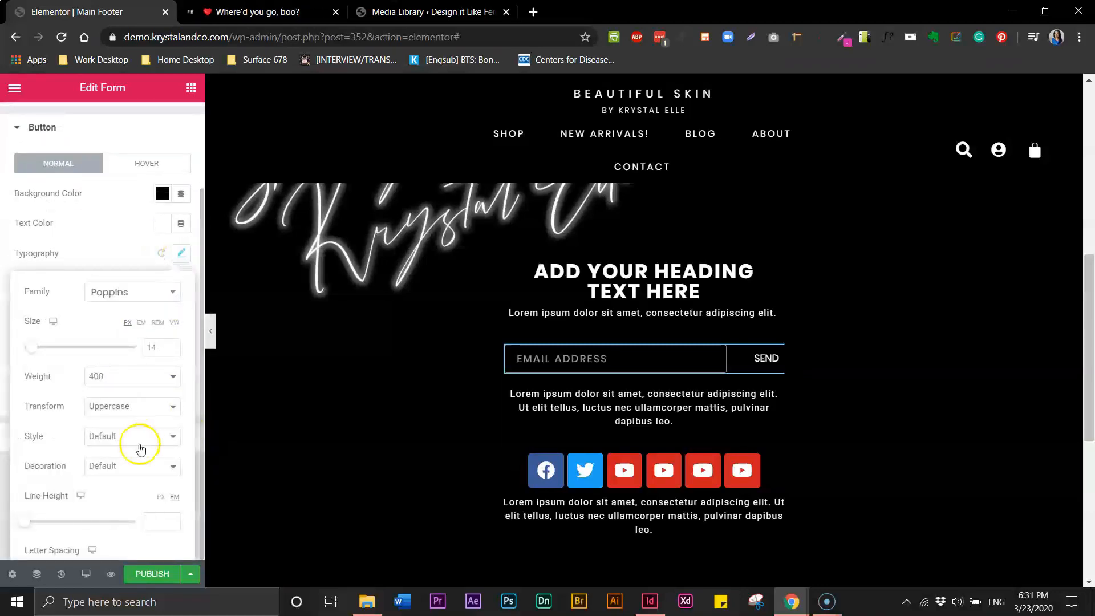
{"action": "scroll", "coordinate": [143, 479], "scroll_direction": "down", "scroll_amount": 1}
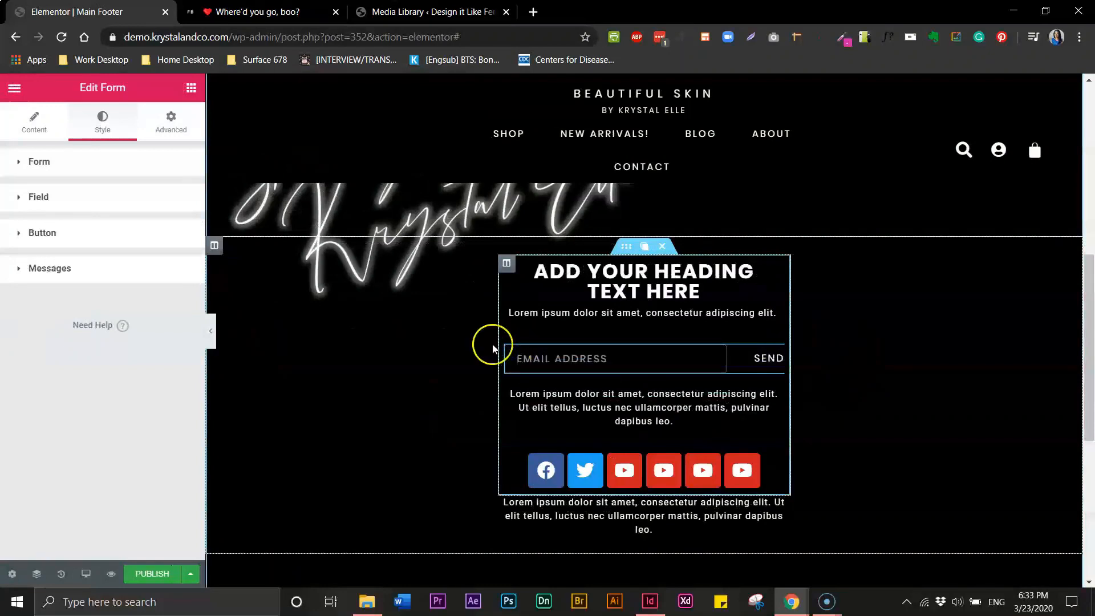
Set the email field's border width to 0
{"action": "left_click", "coordinate": [17, 197]}
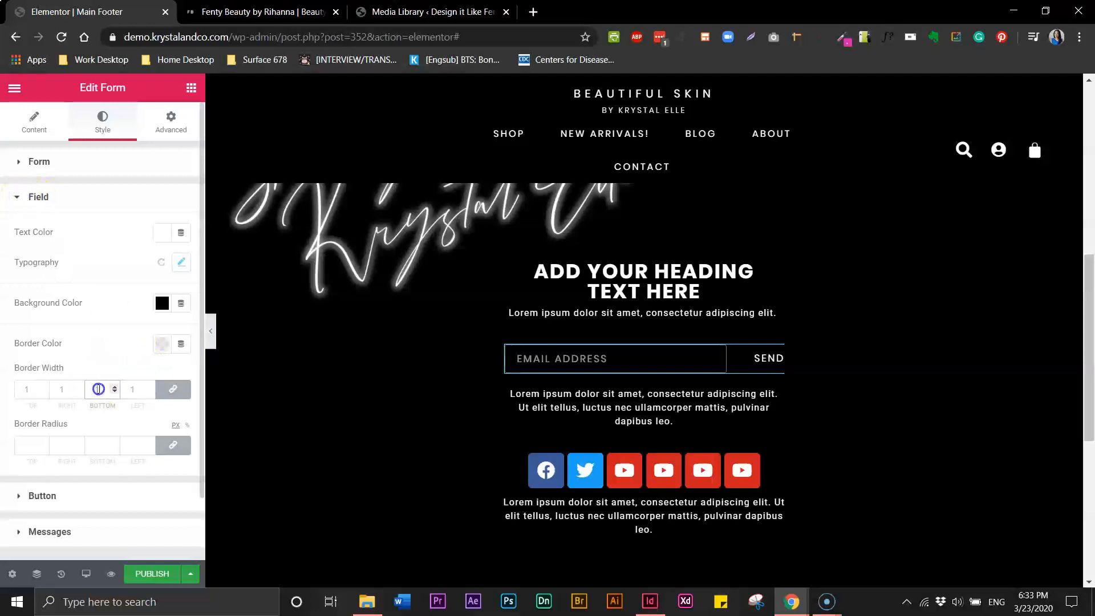
{"action": "left_click", "coordinate": [24, 388]}
{"action": "key", "text": "BackSpace"}
{"action": "type", "text": "0"}
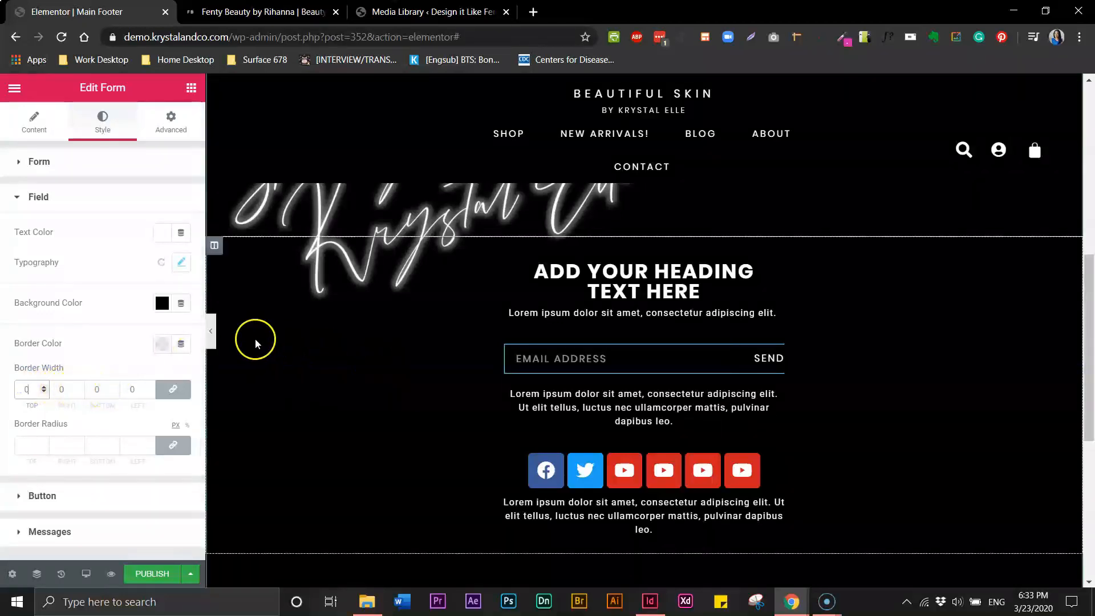
Preview the footer with the panel hidden, then switch to the Fenty Beauty site
{"action": "left_click", "coordinate": [210, 331]}
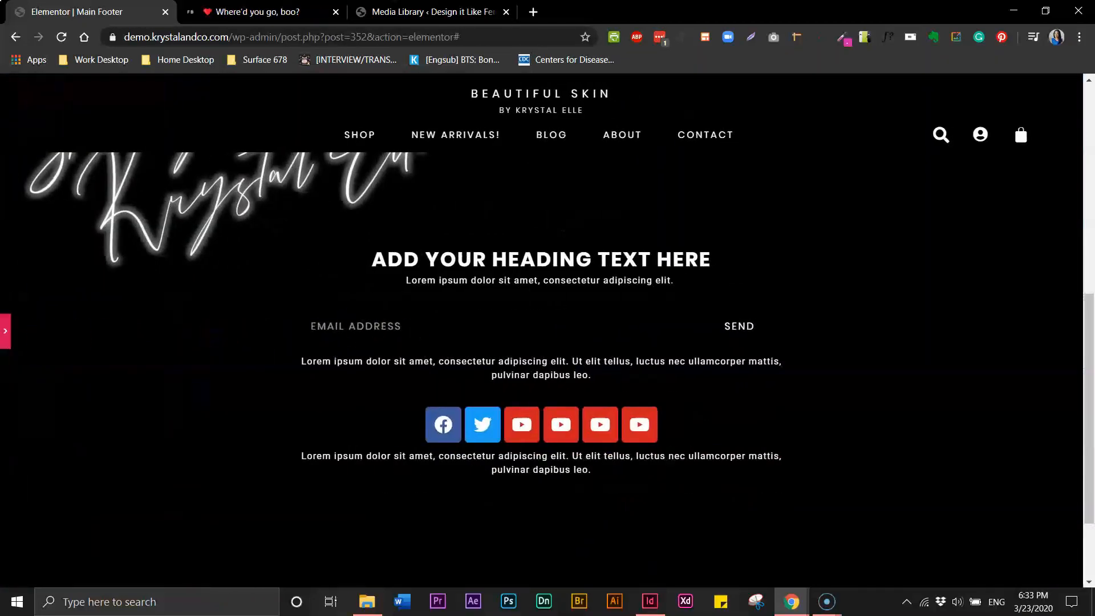
{"action": "left_click", "coordinate": [5, 331]}
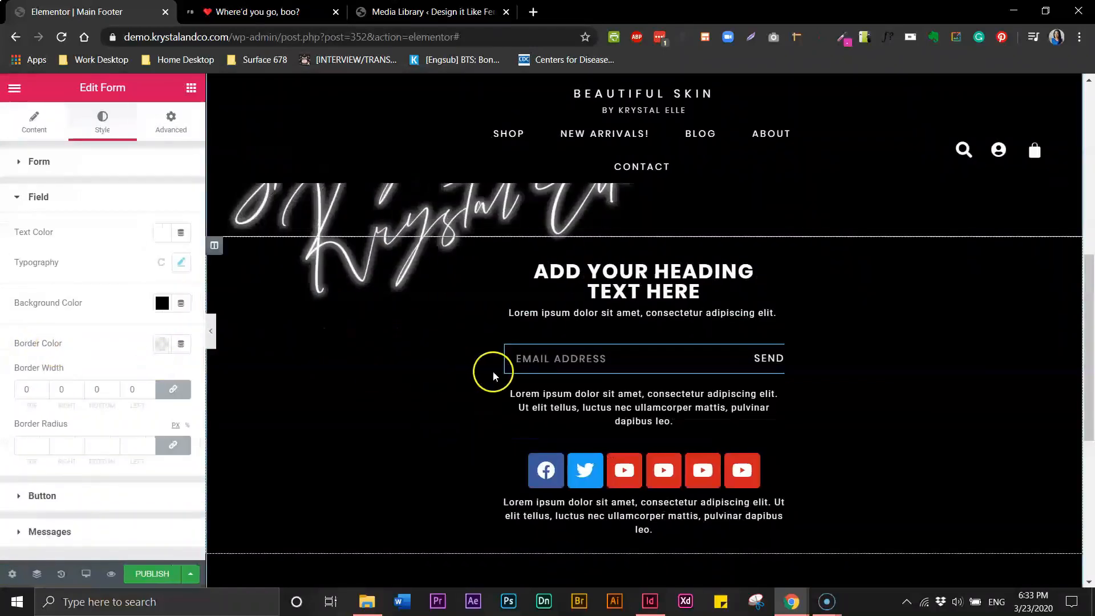
{"action": "left_click", "coordinate": [287, 11]}
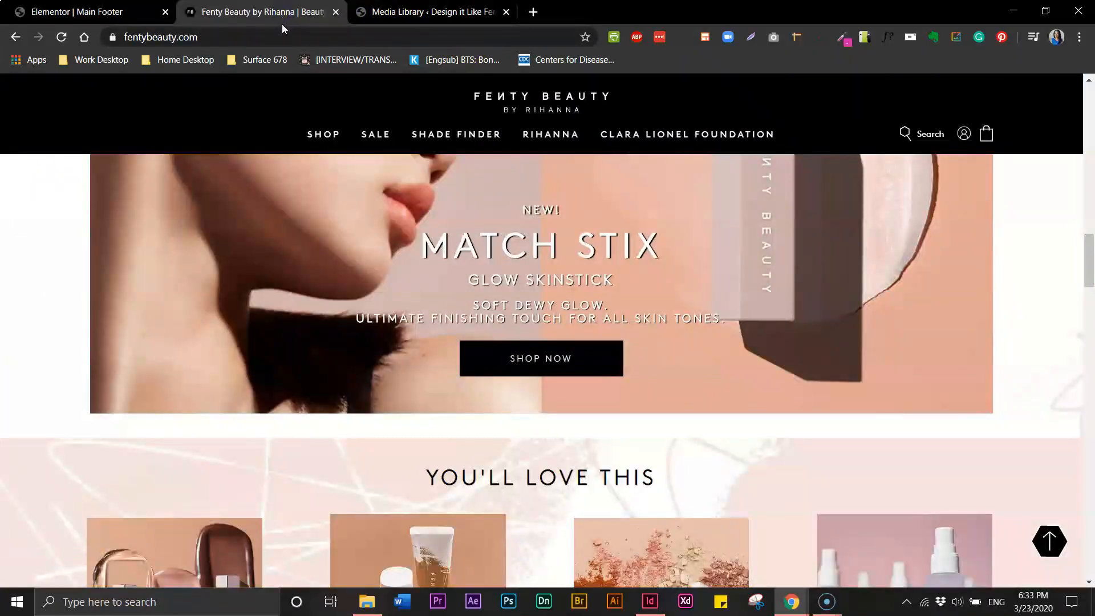
Scroll Fenty Beauty down to its newsletter footer, then return to the Elementor footer editor
{"action": "left_click_drag", "start_coordinate": [1080, 260], "coordinate": [1071, 519]}
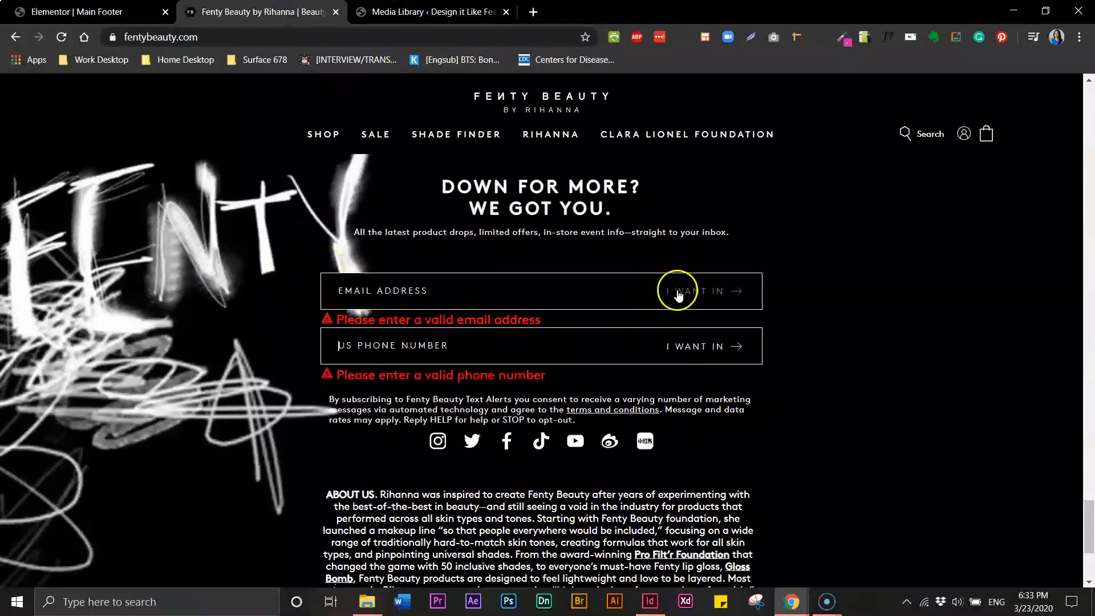
{"action": "left_click", "coordinate": [84, 13]}
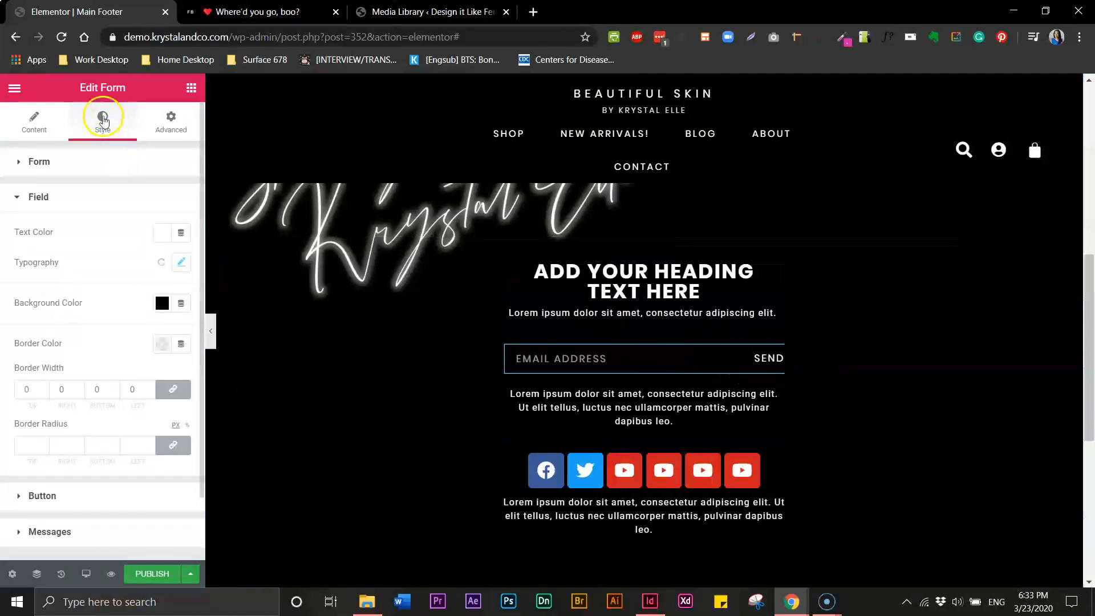
Give the email signup form a solid white border under Advanced > Border
{"action": "left_click", "coordinate": [174, 131]}
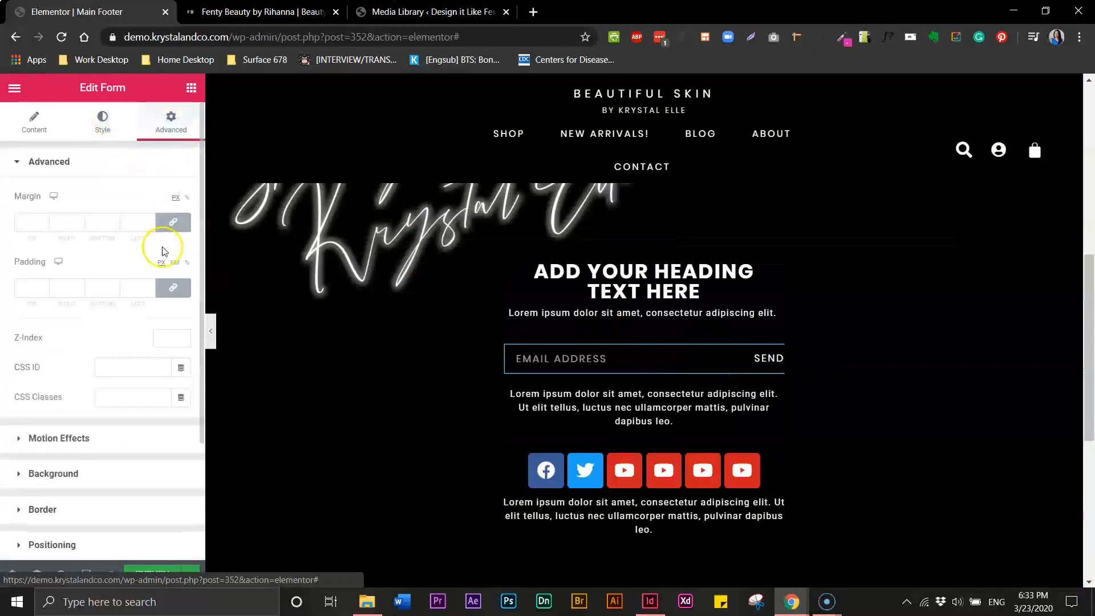
{"action": "left_click", "coordinate": [19, 509]}
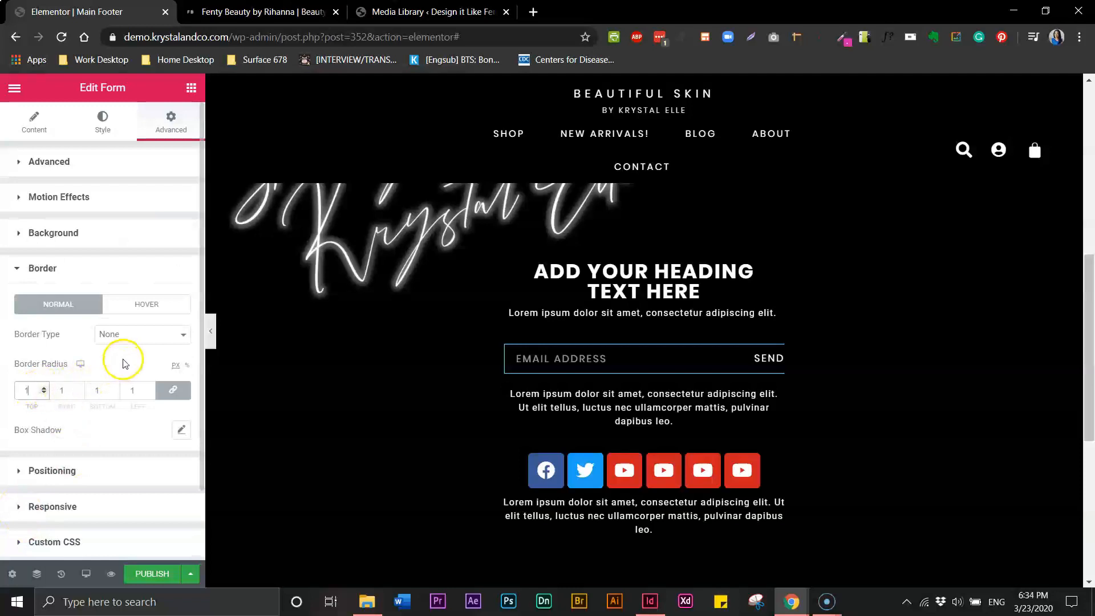
{"action": "left_click", "coordinate": [147, 335]}
{"action": "left_click", "coordinate": [109, 361]}
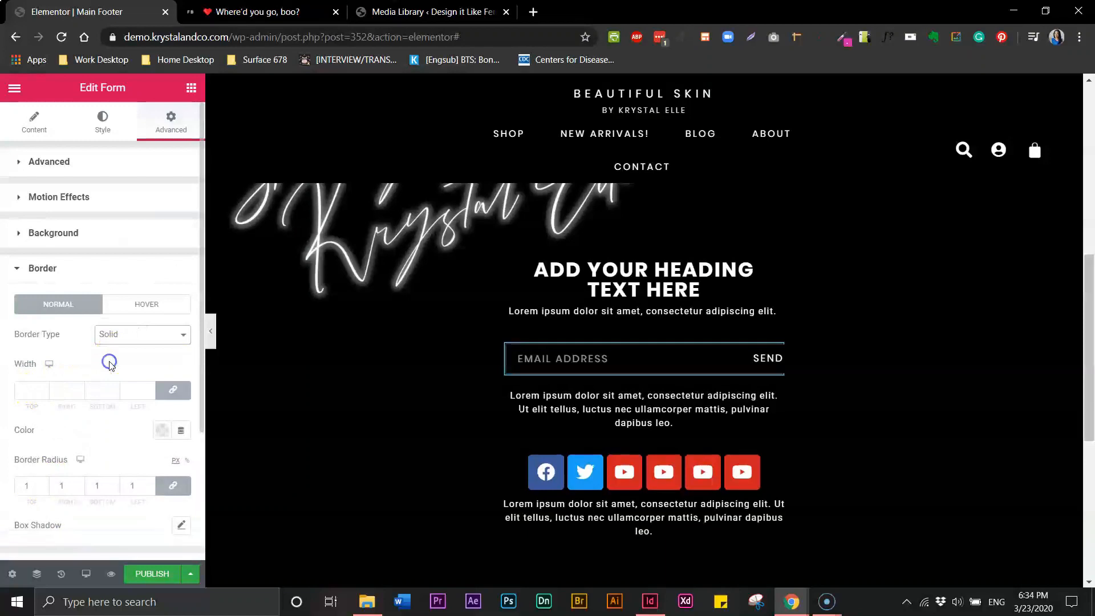
{"action": "left_click", "coordinate": [163, 431]}
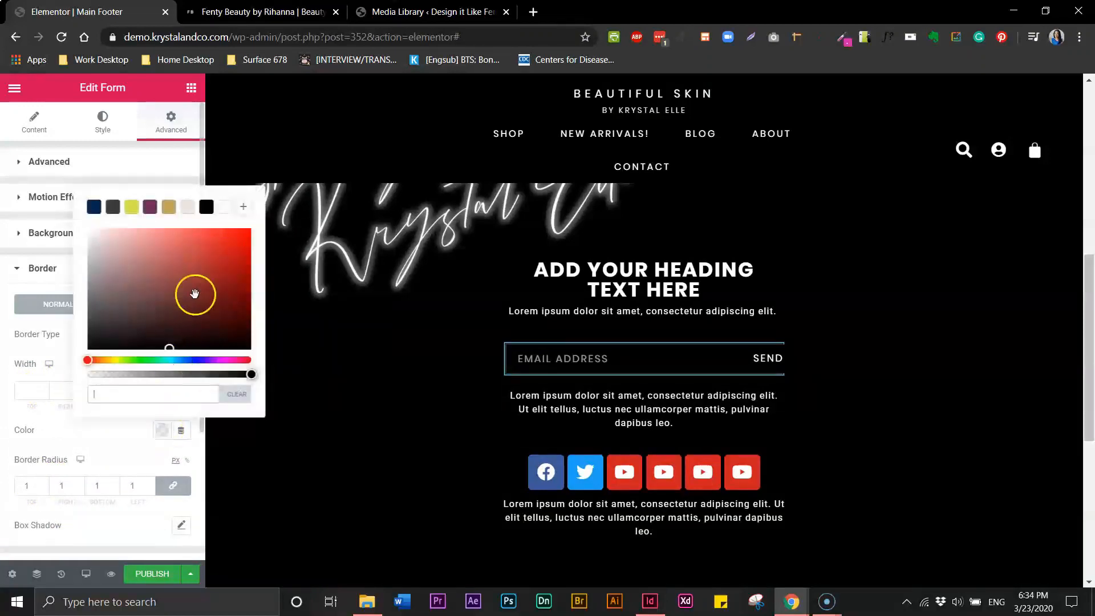
{"action": "left_click", "coordinate": [224, 207]}
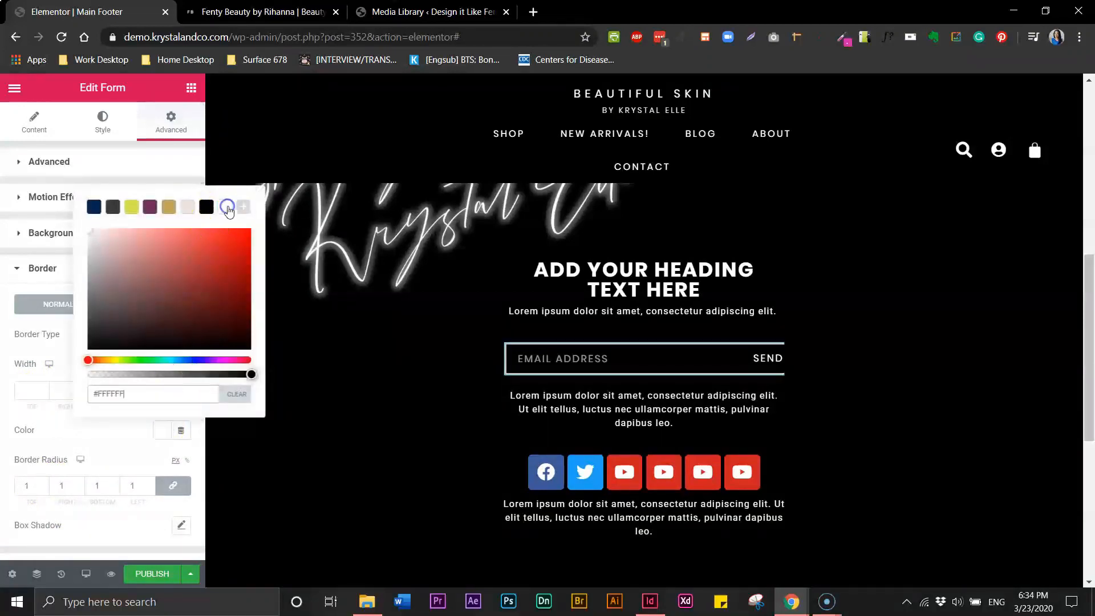
{"action": "left_click", "coordinate": [62, 433]}
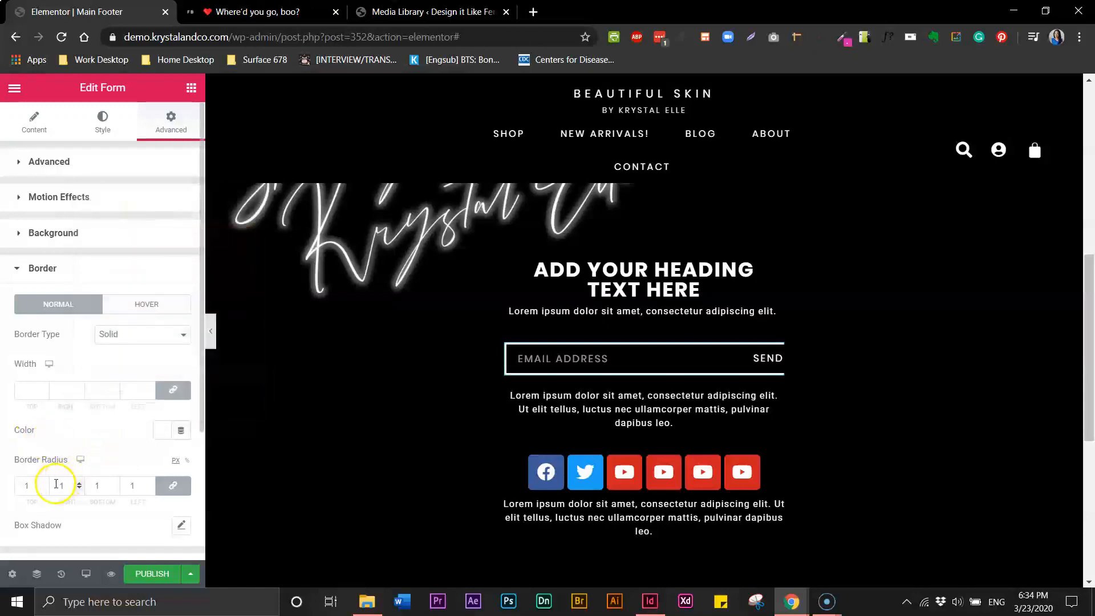
Set the form's border radius to 0 and border width to .5, then preview full width
{"action": "double_click", "coordinate": [23, 485]}
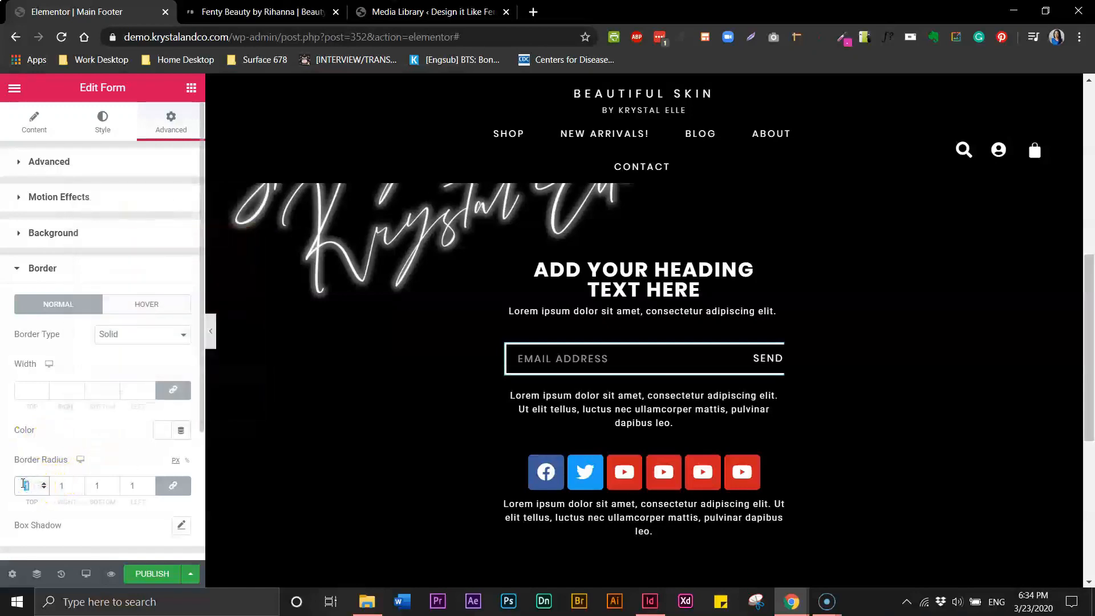
{"action": "type", "text": "5"}
{"action": "double_click", "coordinate": [15, 487]}
{"action": "type", "text": "0"}
{"action": "left_click", "coordinate": [34, 392]}
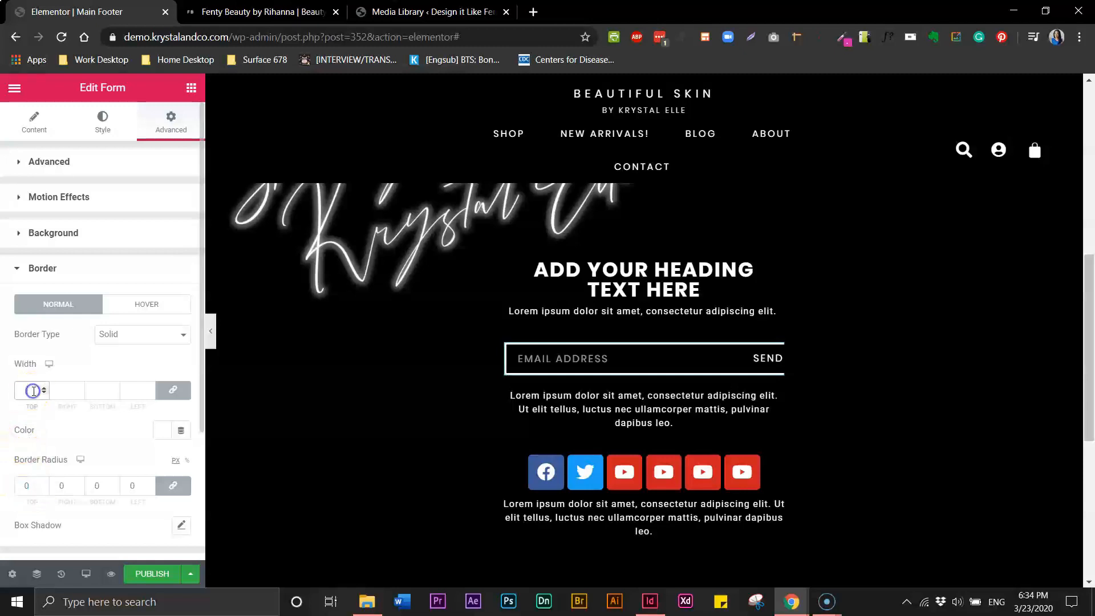
{"action": "type", "text": "1"}
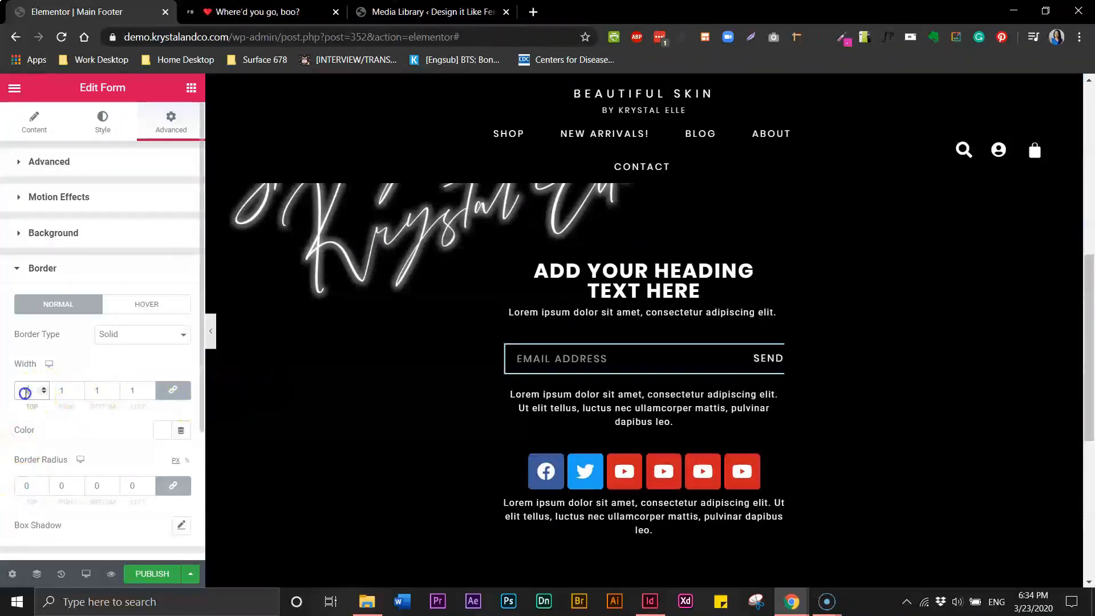
{"action": "type", "text": "5"}
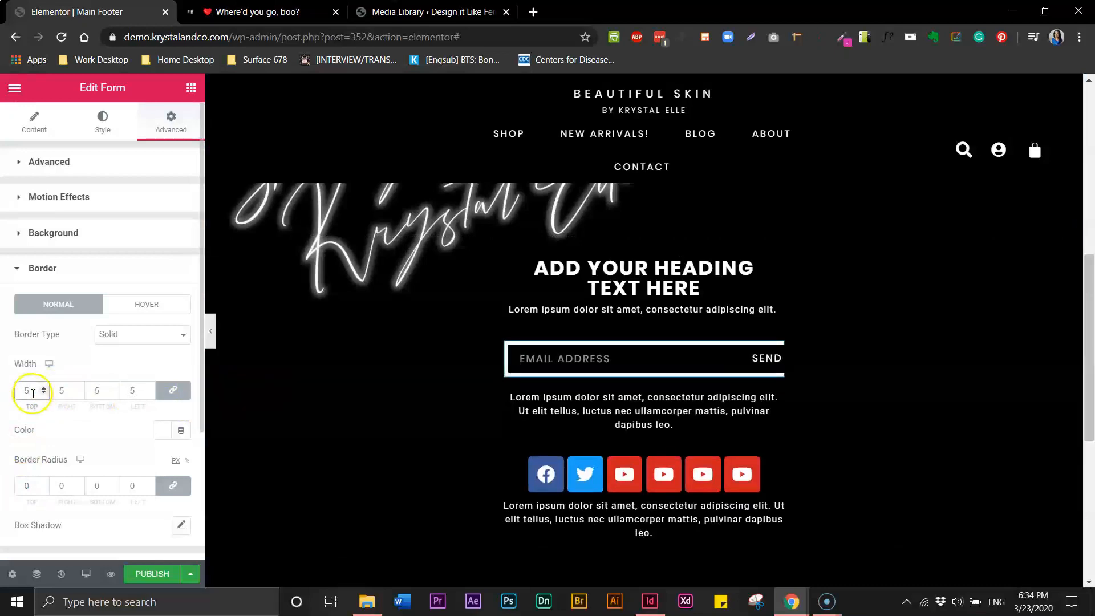
{"action": "left_click", "coordinate": [26, 386]}
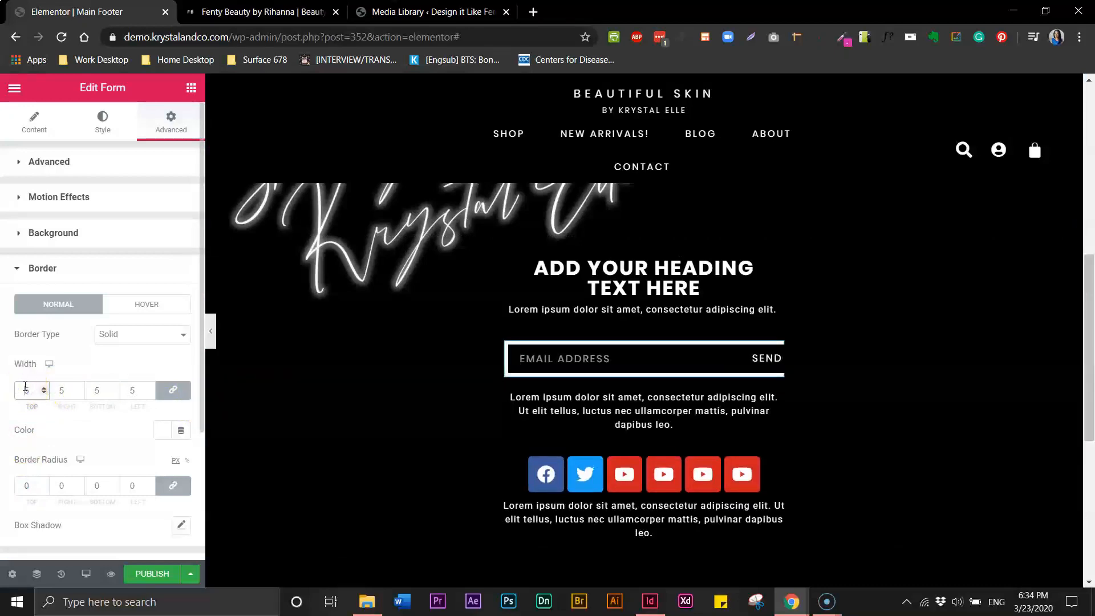
{"action": "type", "text": "."}
{"action": "left_click", "coordinate": [211, 333]}
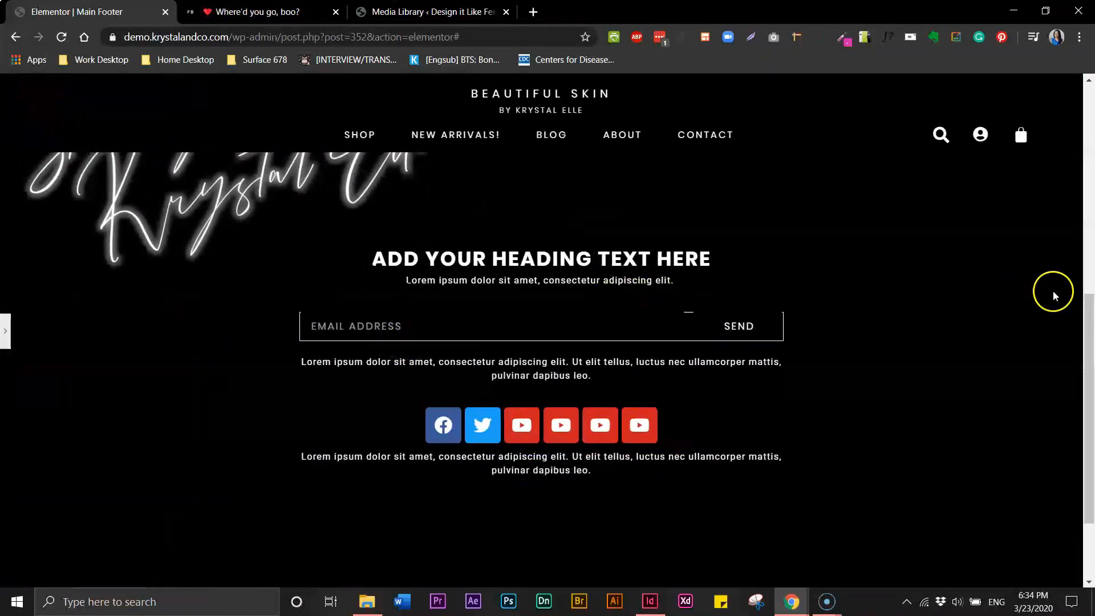
Toggle the editing panel to preview the stacked signup forms at full width
{"action": "left_click_drag", "start_coordinate": [1090, 307], "coordinate": [1089, 295]}
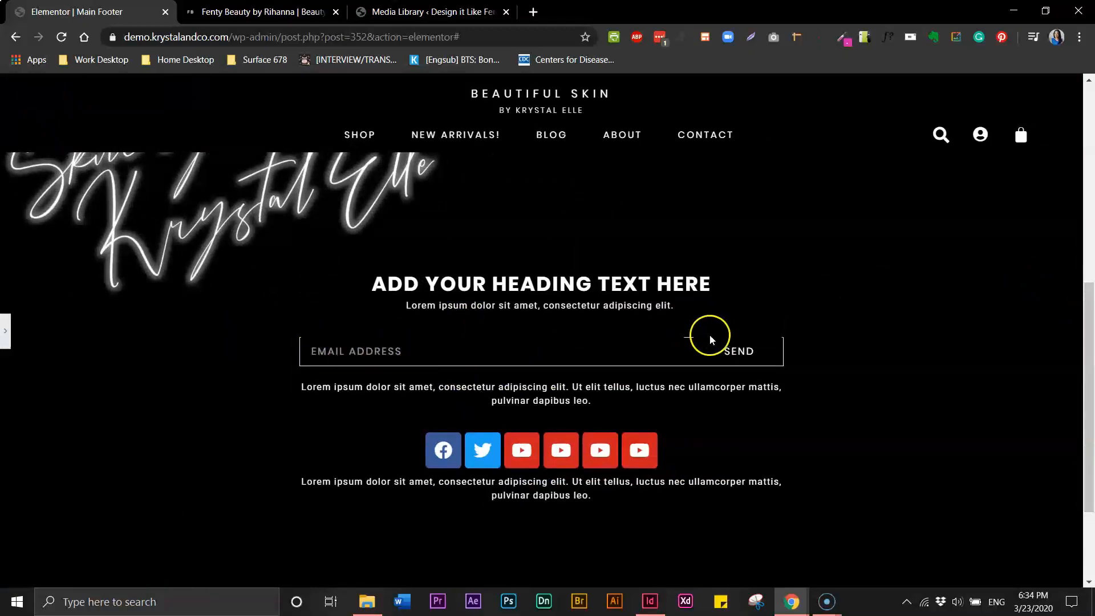
{"action": "left_click", "coordinate": [4, 334]}
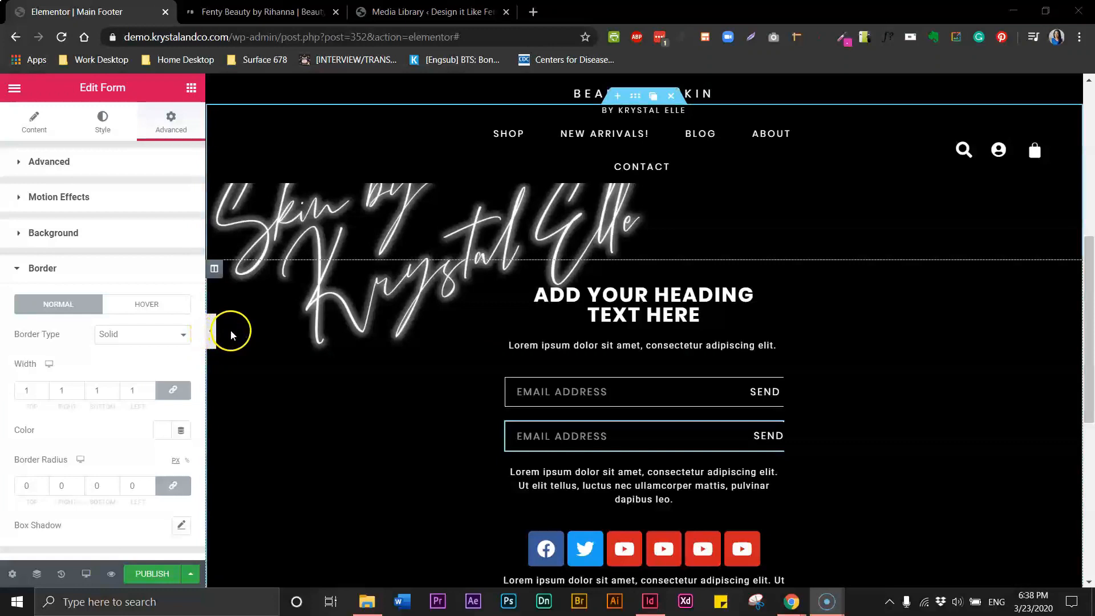
{"action": "left_click", "coordinate": [212, 332]}
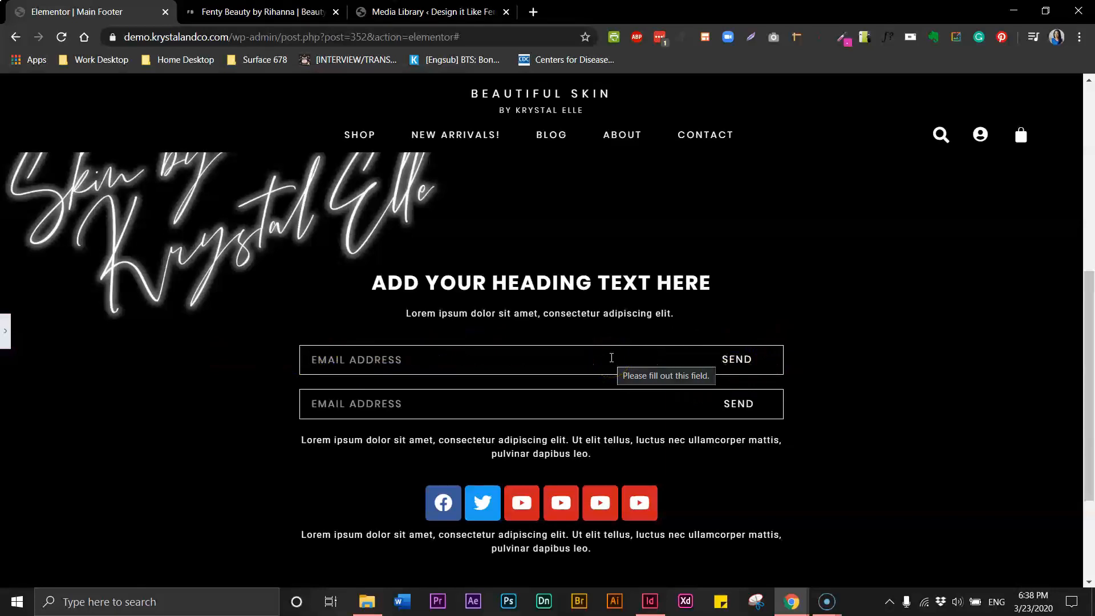
{"action": "left_click", "coordinate": [7, 334]}
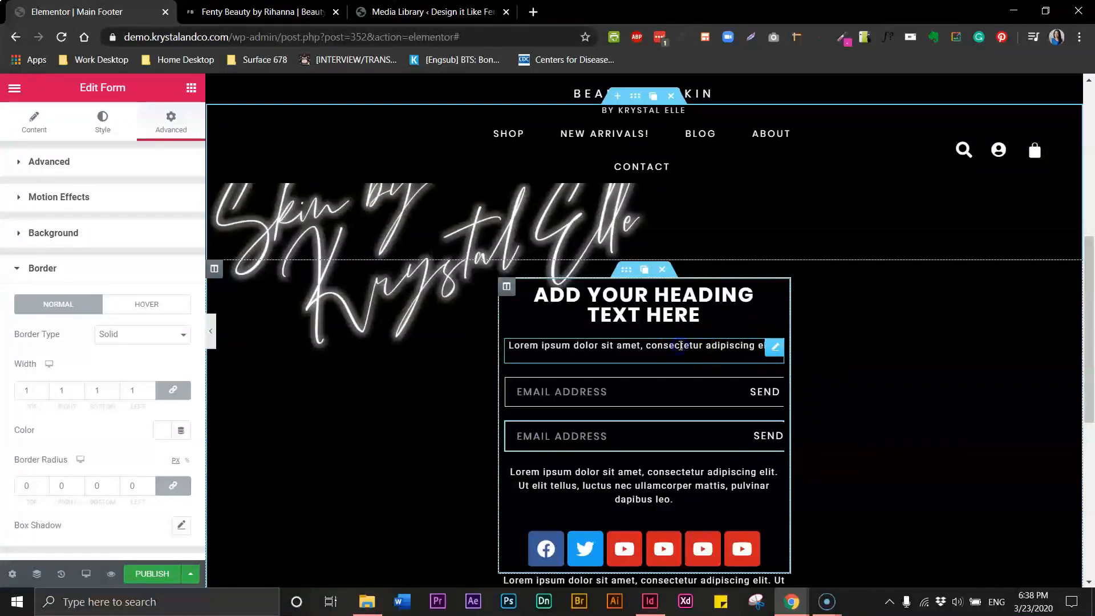
Give the paragraph under the heading a -10 top margin and preview the tighter spacing
{"action": "left_click", "coordinate": [775, 347]}
{"action": "left_click", "coordinate": [764, 348]}
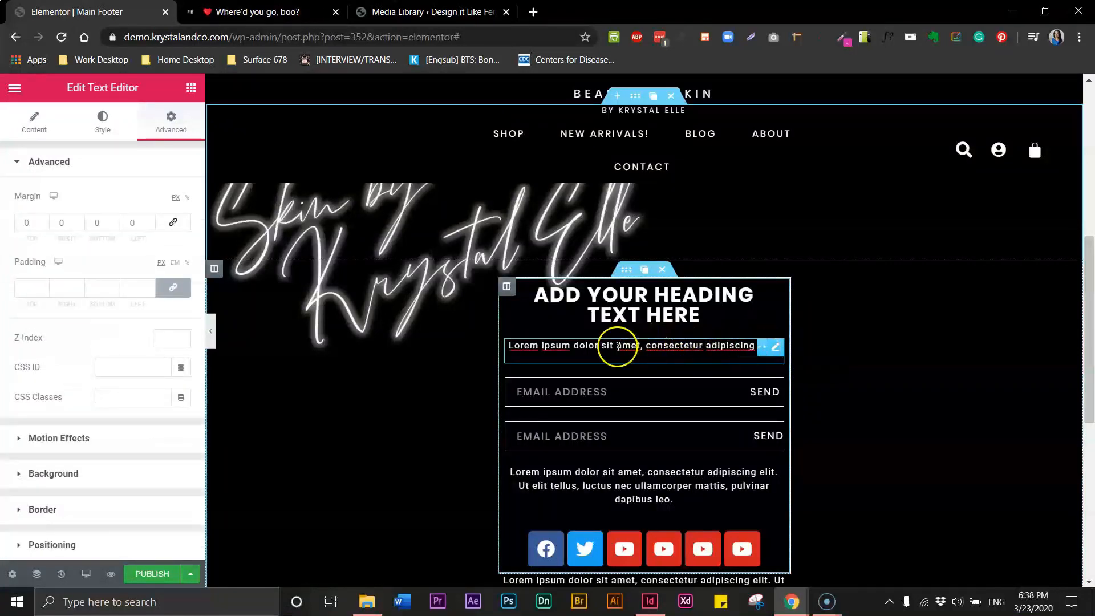
{"action": "left_click", "coordinate": [776, 349]}
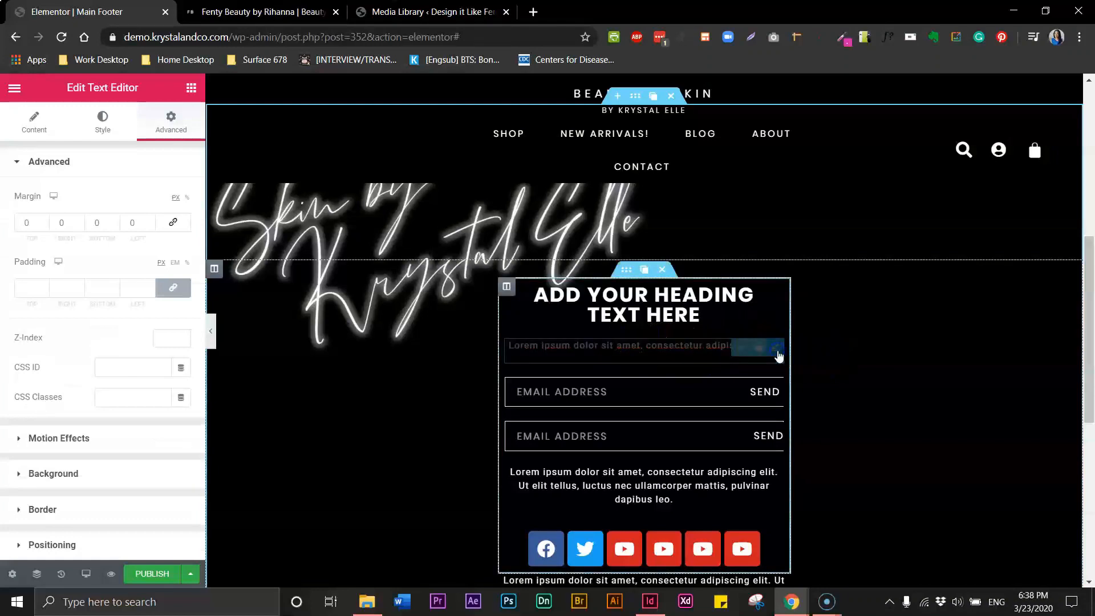
{"action": "left_click", "coordinate": [36, 222]}
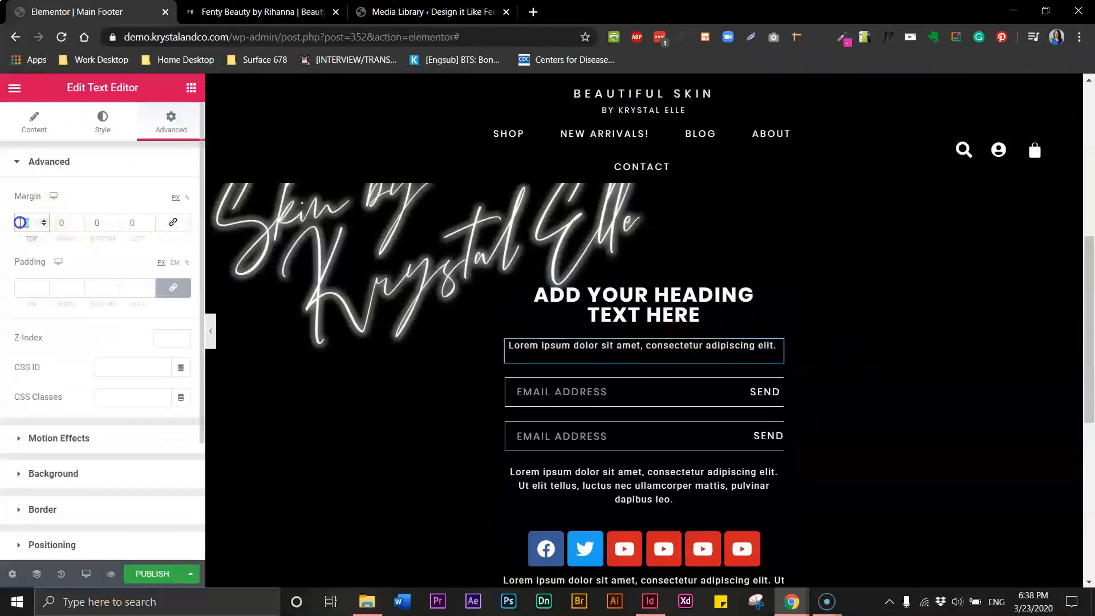
{"action": "type", "text": "10"}
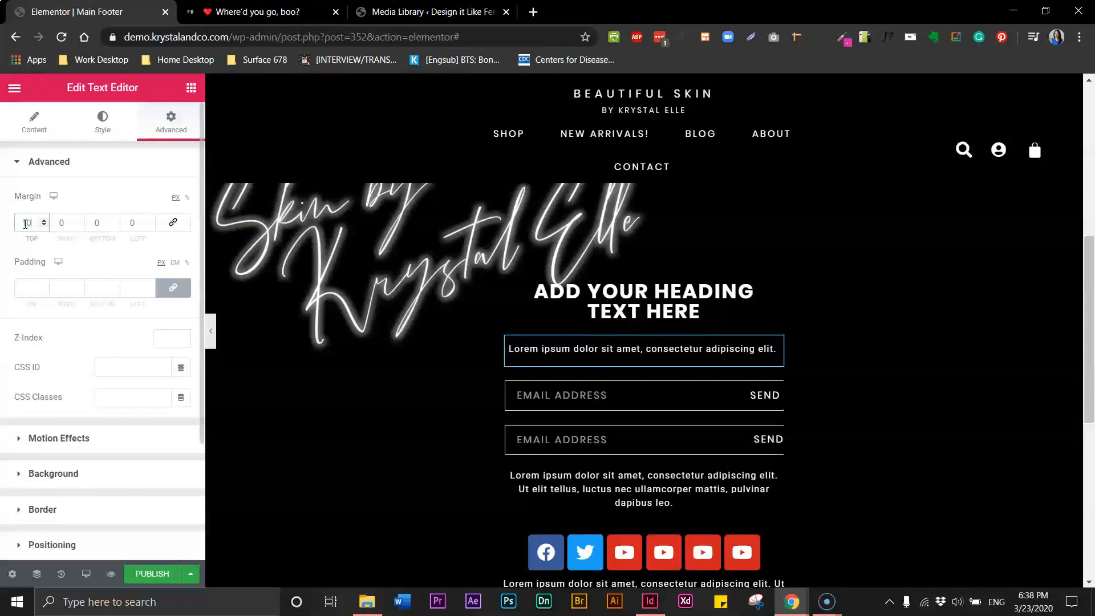
{"action": "type", "text": "-"}
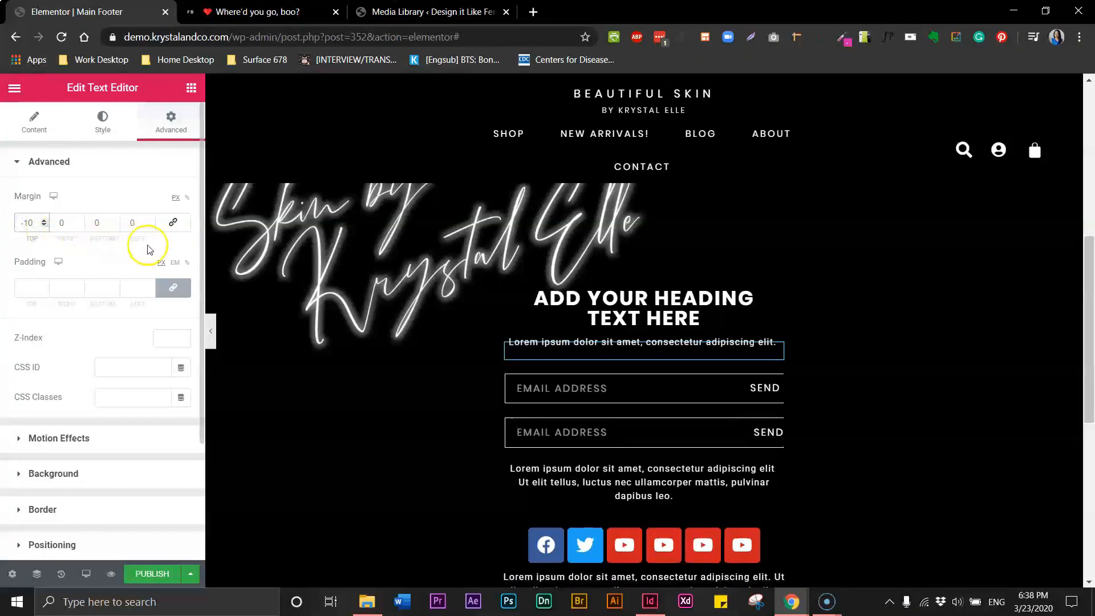
{"action": "left_click", "coordinate": [211, 330]}
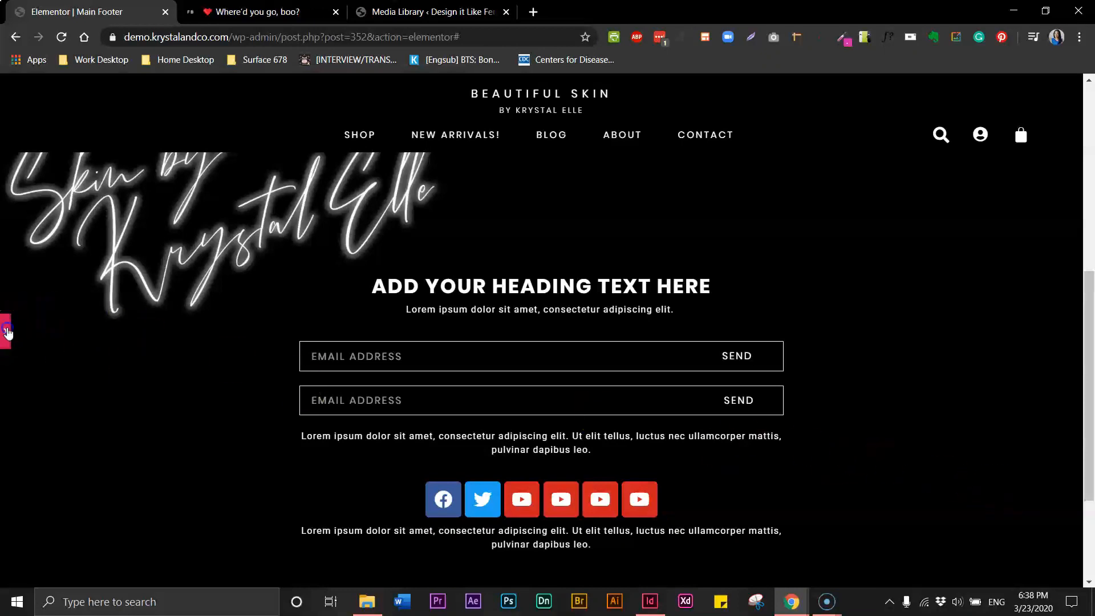
{"action": "left_click", "coordinate": [6, 331]}
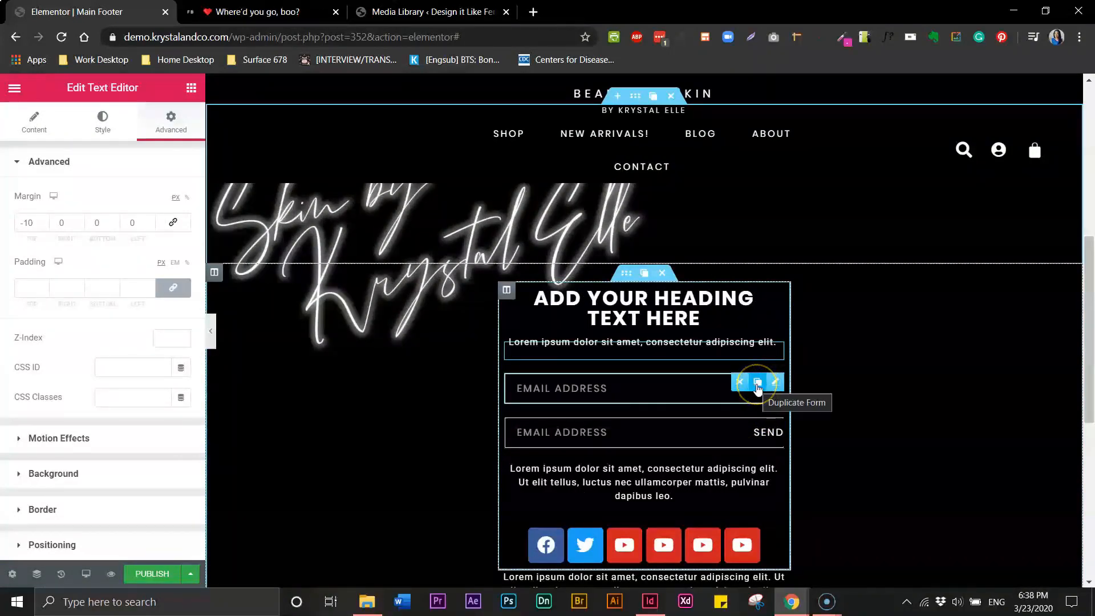
Duplicate the email signup form, deleting the accidental extra third copy
{"action": "left_click", "coordinate": [758, 388]}
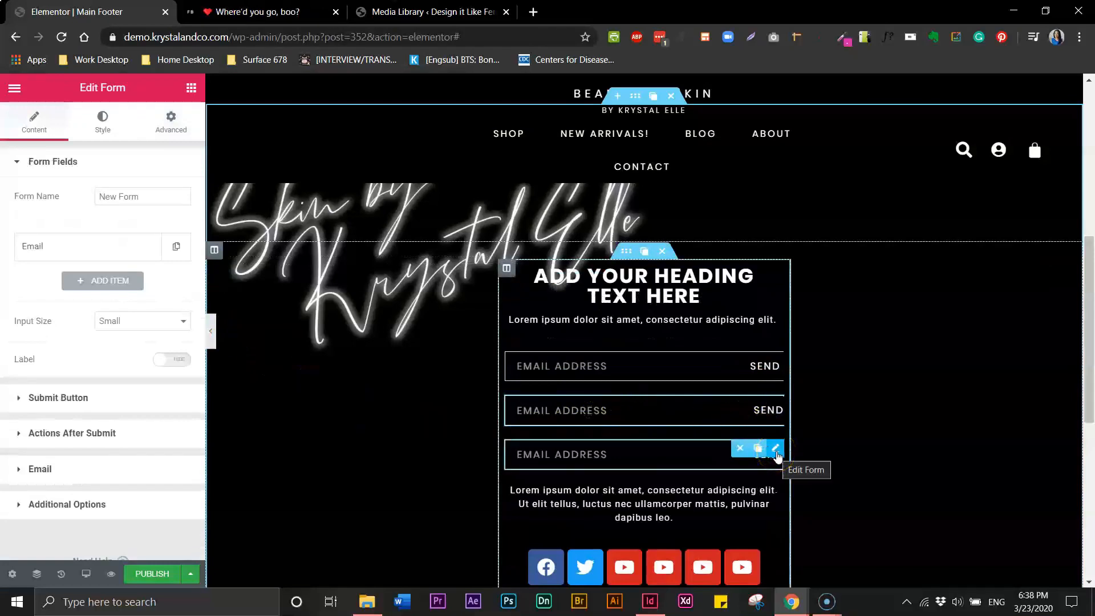
{"action": "left_click", "coordinate": [738, 451]}
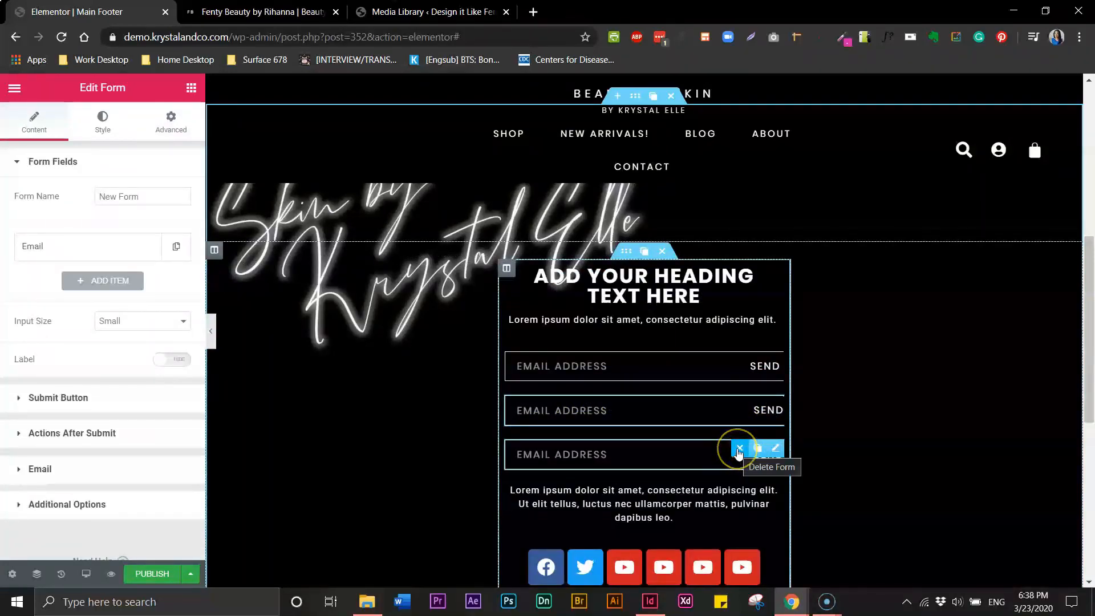
{"action": "left_click", "coordinate": [739, 450]}
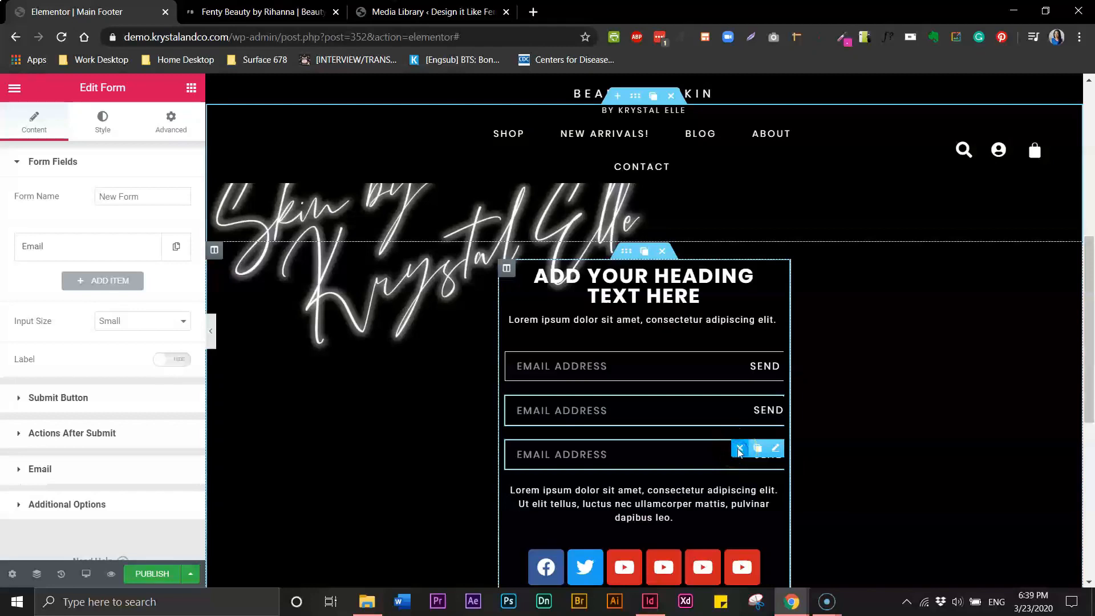
Change the second form's field to type Tel with a 'Phone Number' placeholder
{"action": "left_click", "coordinate": [591, 435]}
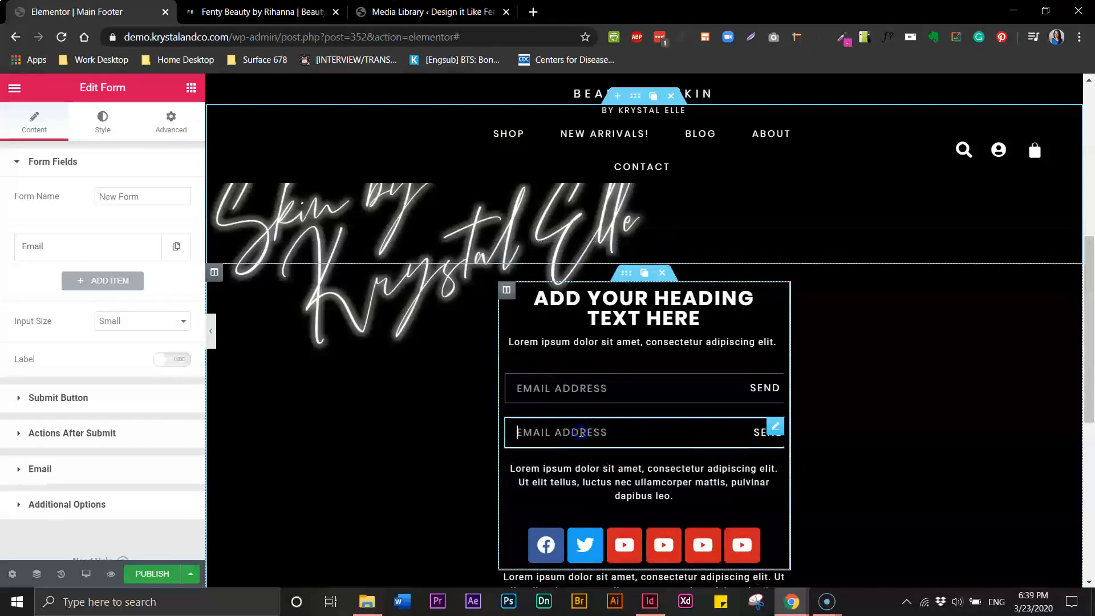
{"action": "left_click", "coordinate": [148, 251]}
{"action": "left_click", "coordinate": [172, 308]}
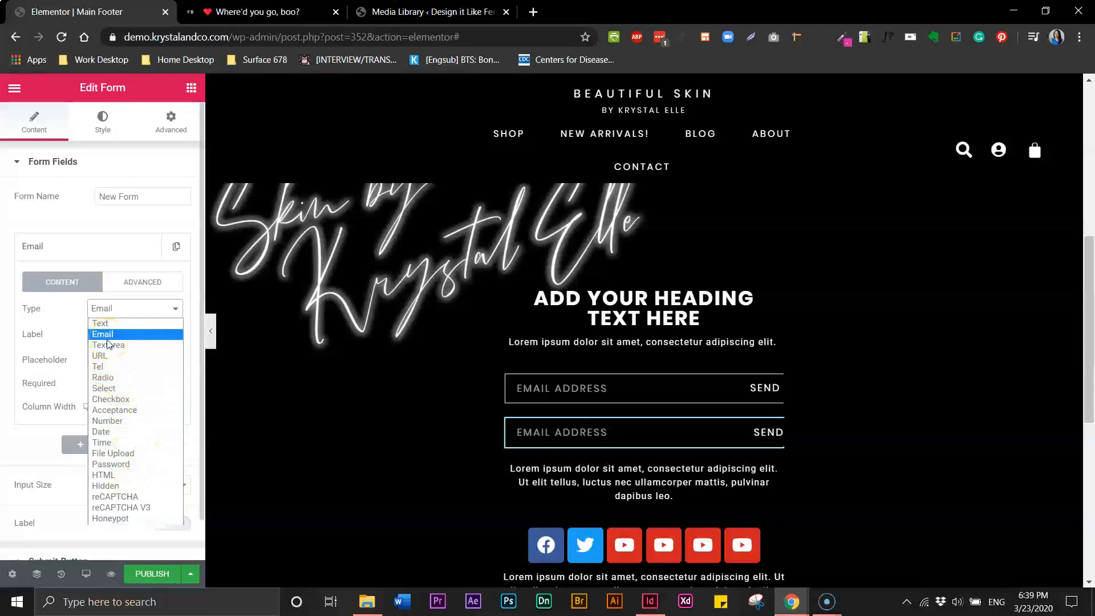
{"action": "left_click", "coordinate": [105, 422]}
{"action": "left_click", "coordinate": [117, 336]}
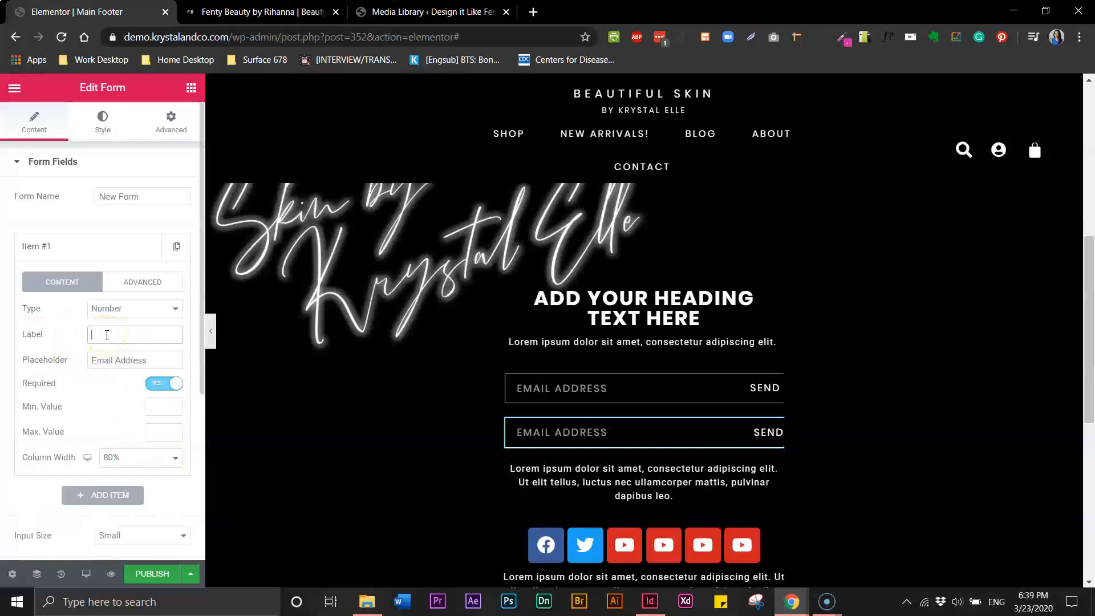
{"action": "triple_click", "coordinate": [109, 361]}
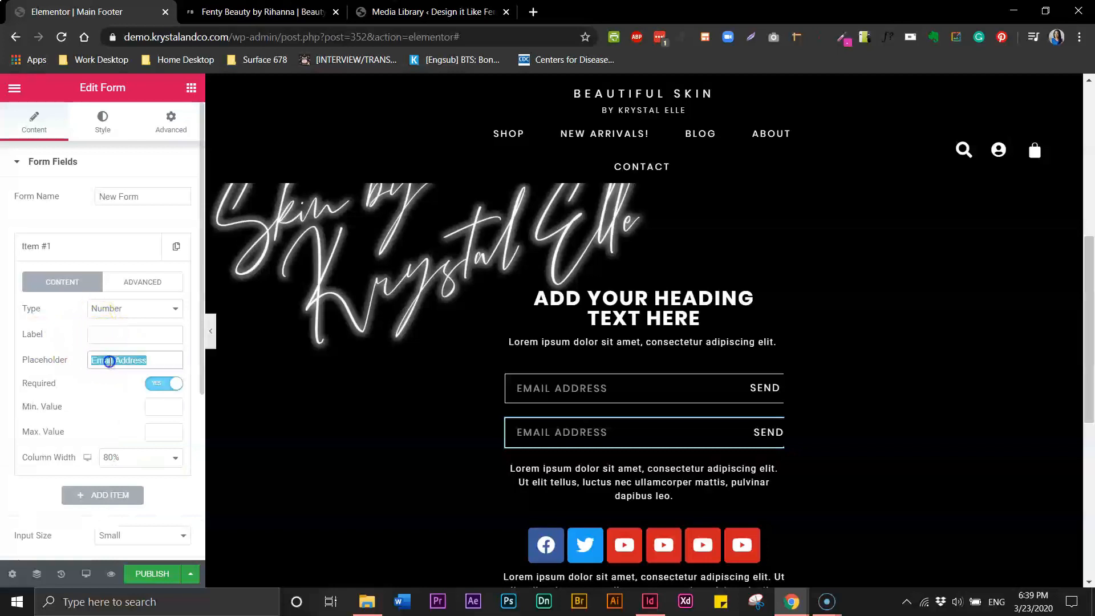
{"action": "type", "text": "Pon"}
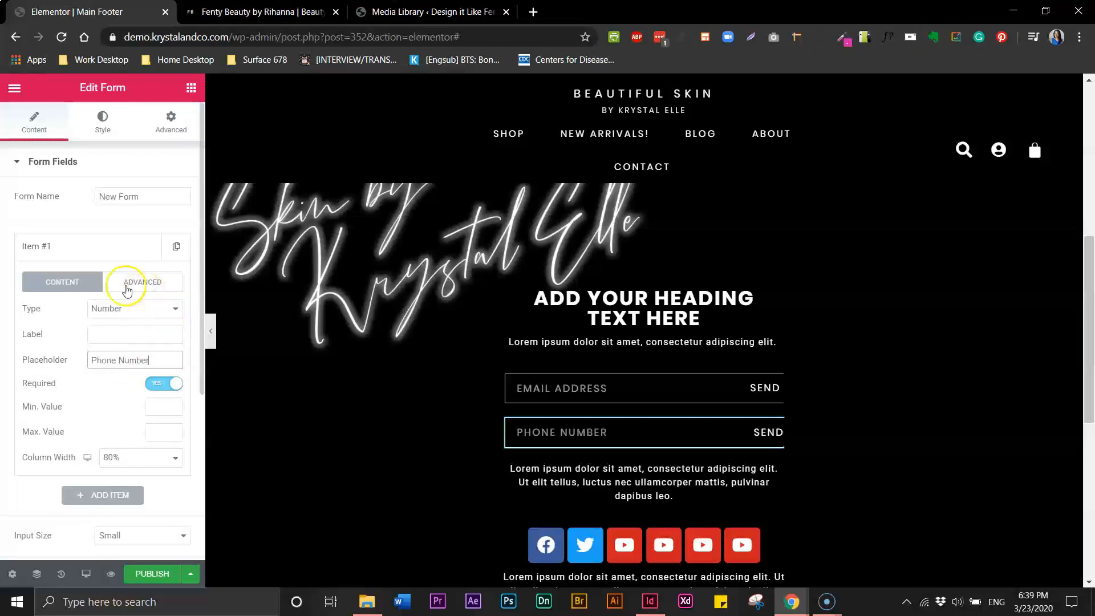
{"action": "left_click", "coordinate": [103, 313]}
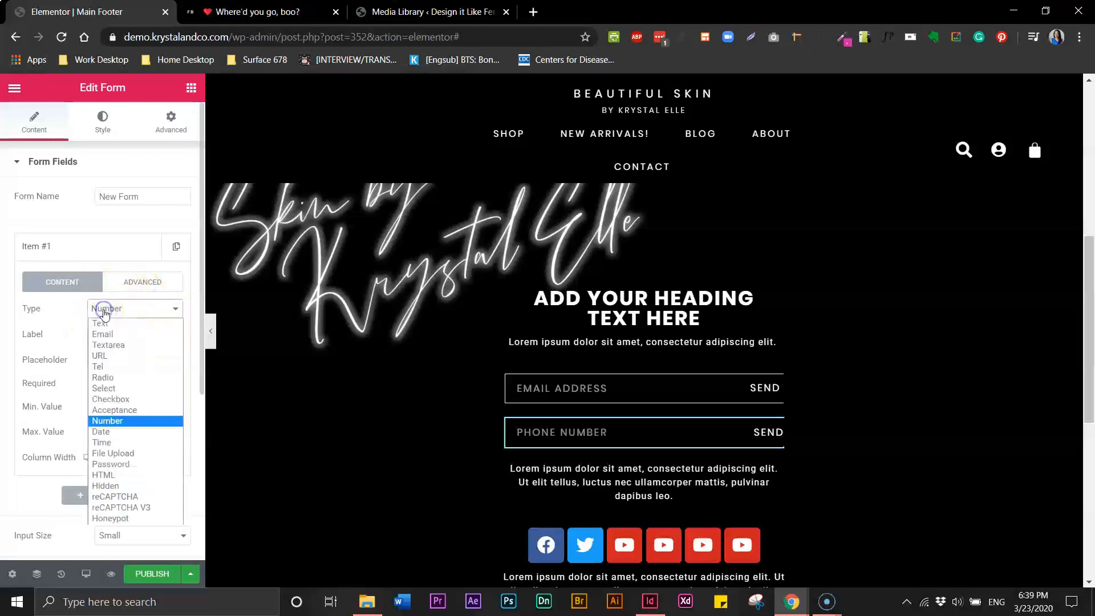
{"action": "left_click", "coordinate": [103, 368]}
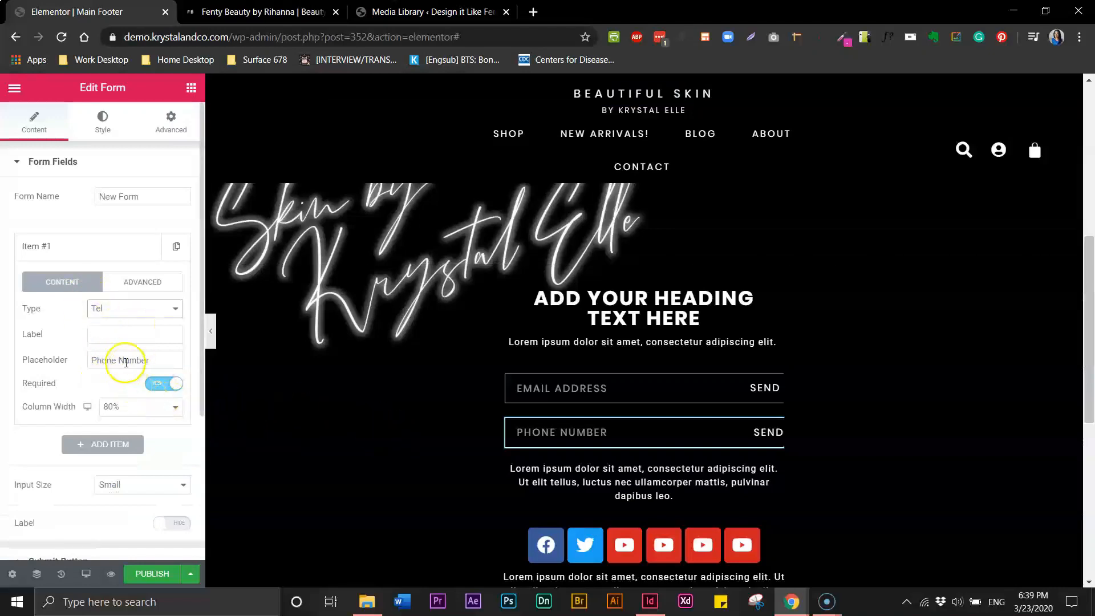
Preview the forms, check the Fenty Beauty tab, and test-send the email form
{"action": "left_click", "coordinate": [211, 334]}
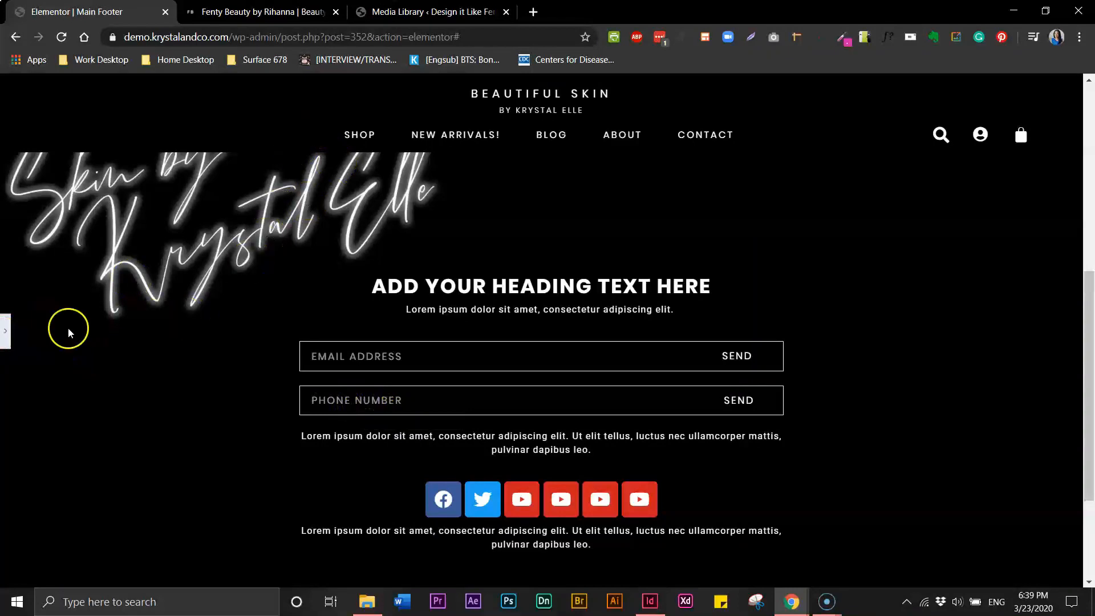
{"action": "left_click", "coordinate": [280, 16]}
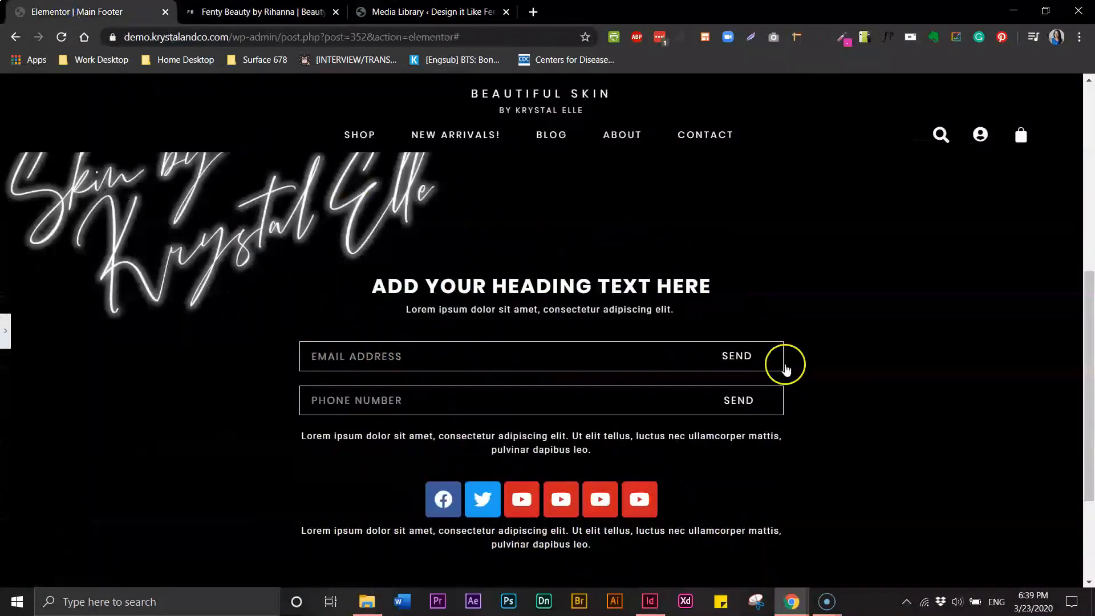
{"action": "left_click", "coordinate": [742, 356]}
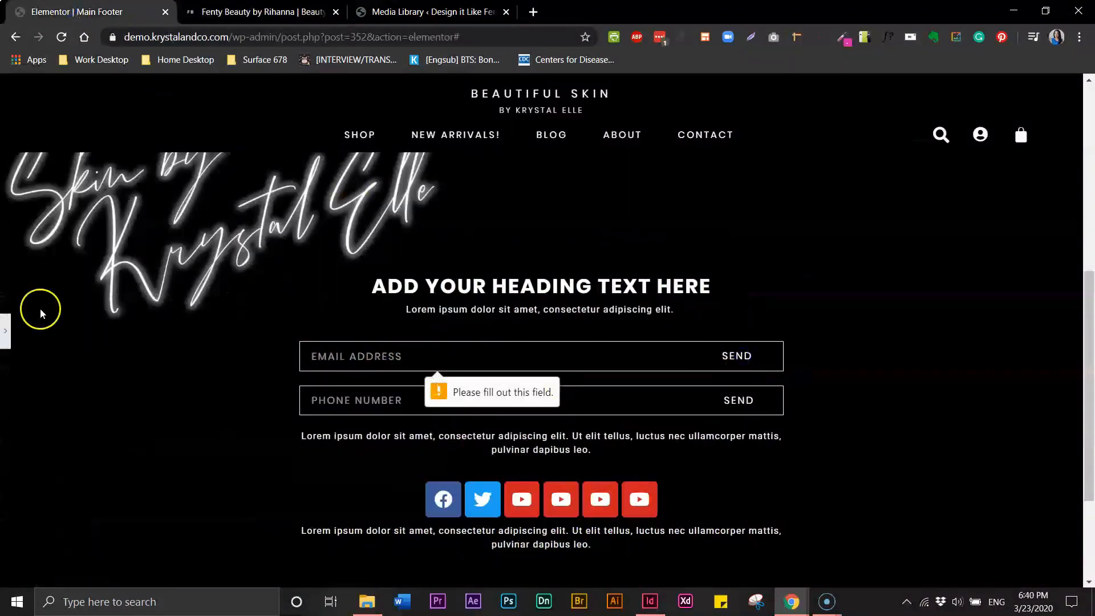
Insert the arrow-right icon from the Icon Library into the email form's Send button
{"action": "left_click", "coordinate": [5, 330]}
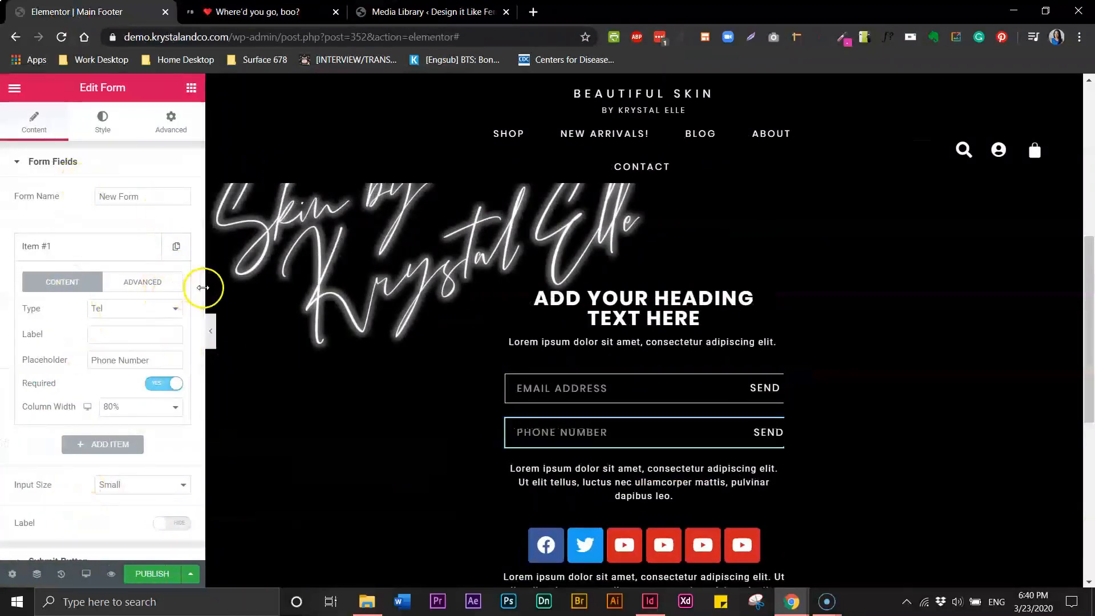
{"action": "left_click", "coordinate": [592, 394]}
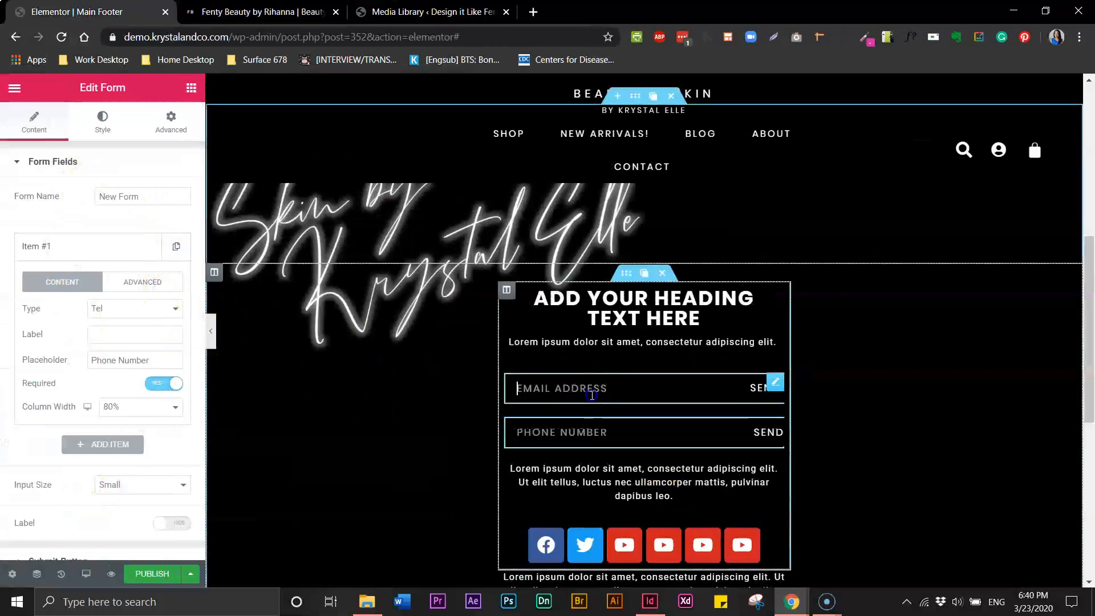
{"action": "left_click", "coordinate": [171, 122]}
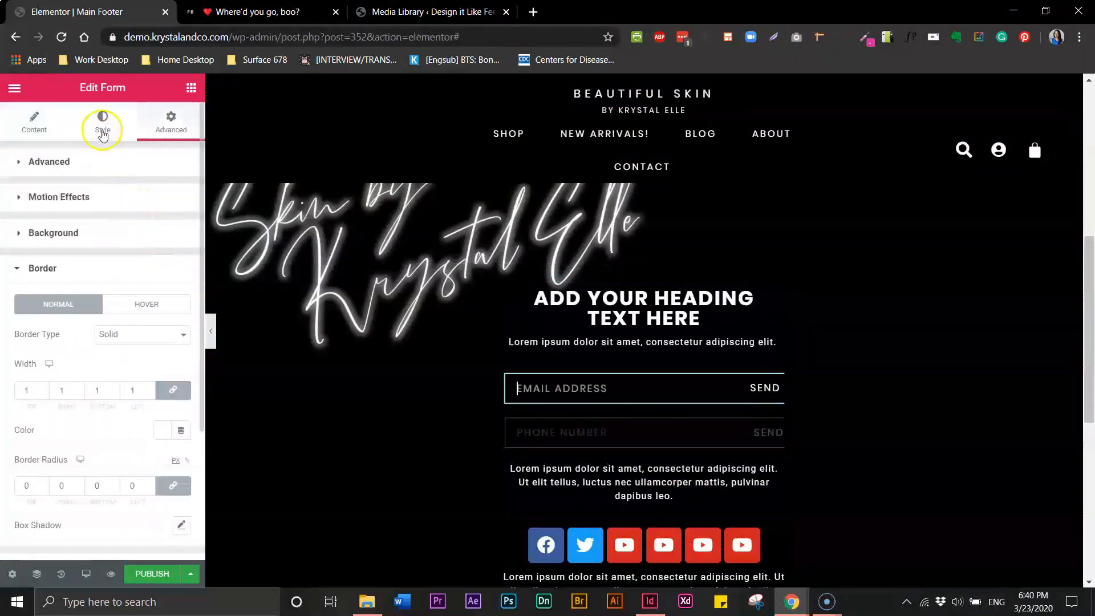
{"action": "left_click", "coordinate": [34, 122]}
{"action": "left_click", "coordinate": [19, 395]}
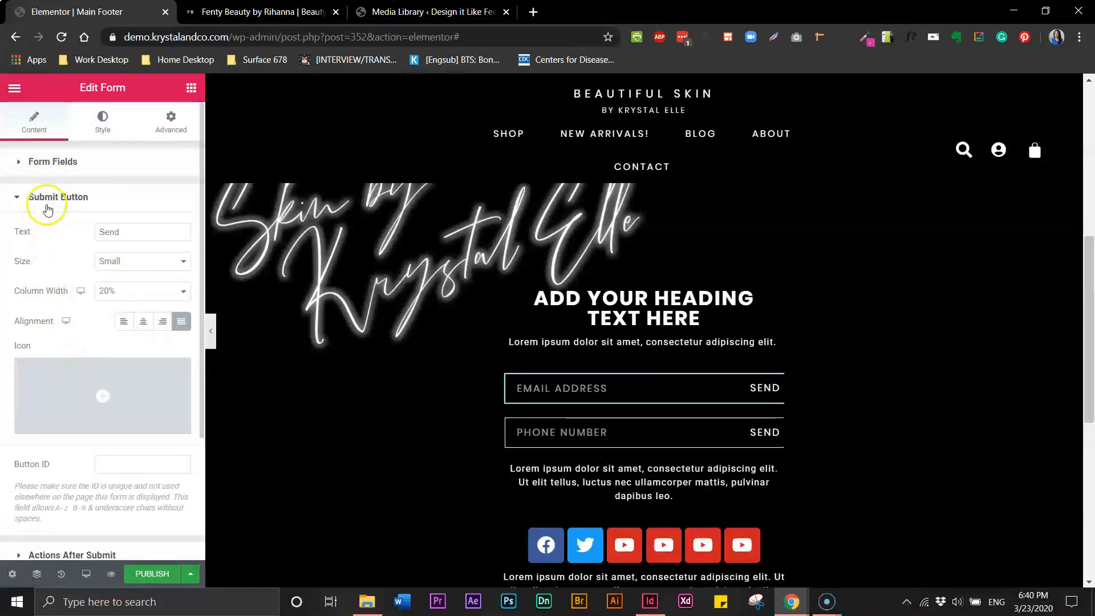
{"action": "mouse_move", "coordinate": [98, 388]}
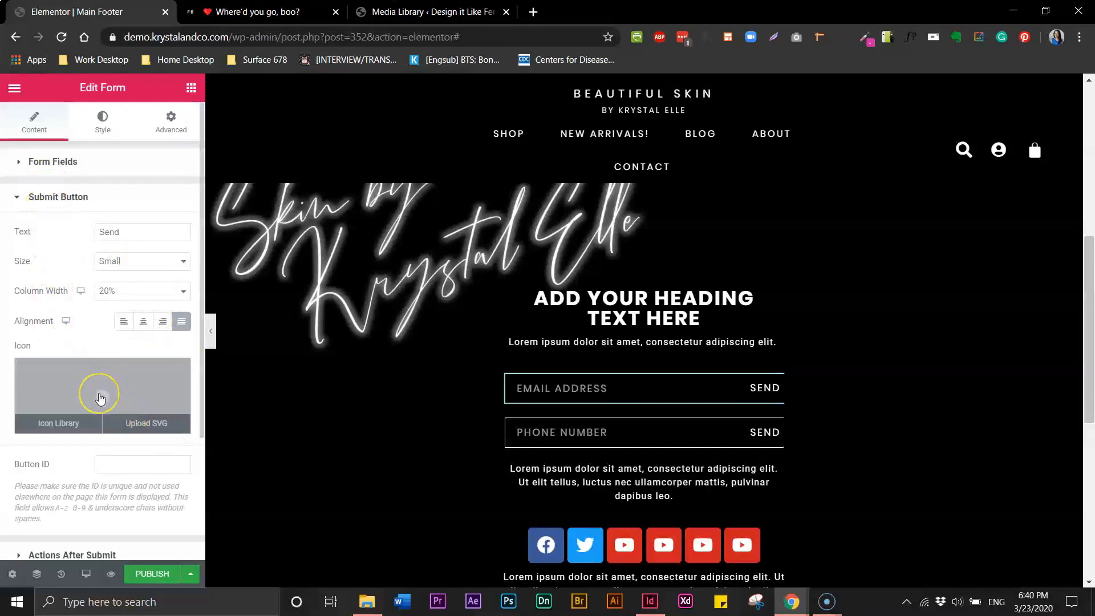
{"action": "left_click", "coordinate": [99, 397]}
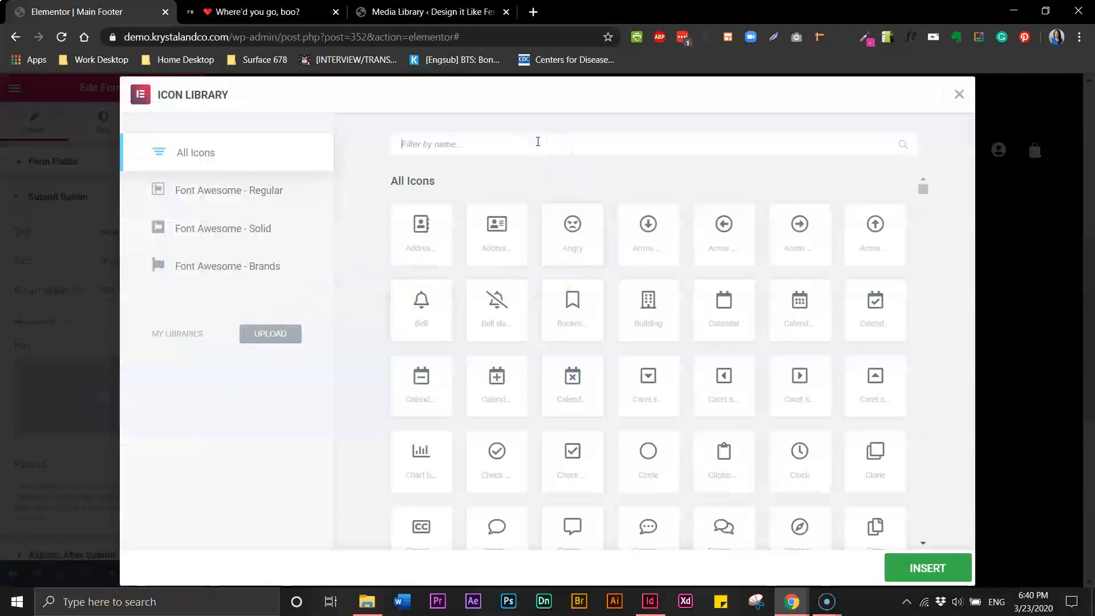
{"action": "left_click", "coordinate": [537, 142]}
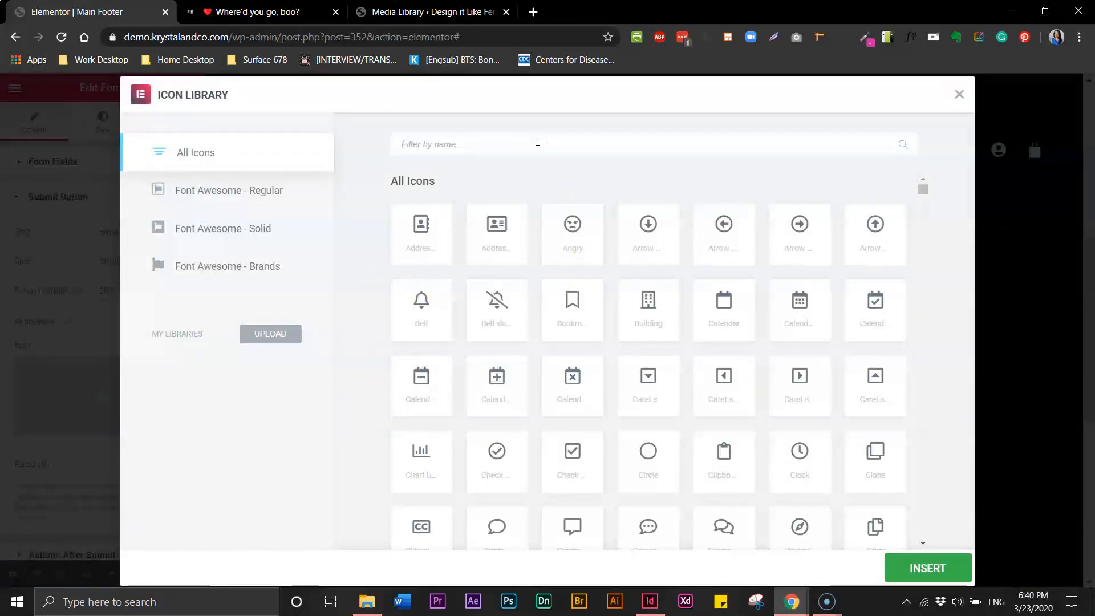
{"action": "type", "text": "ar"}
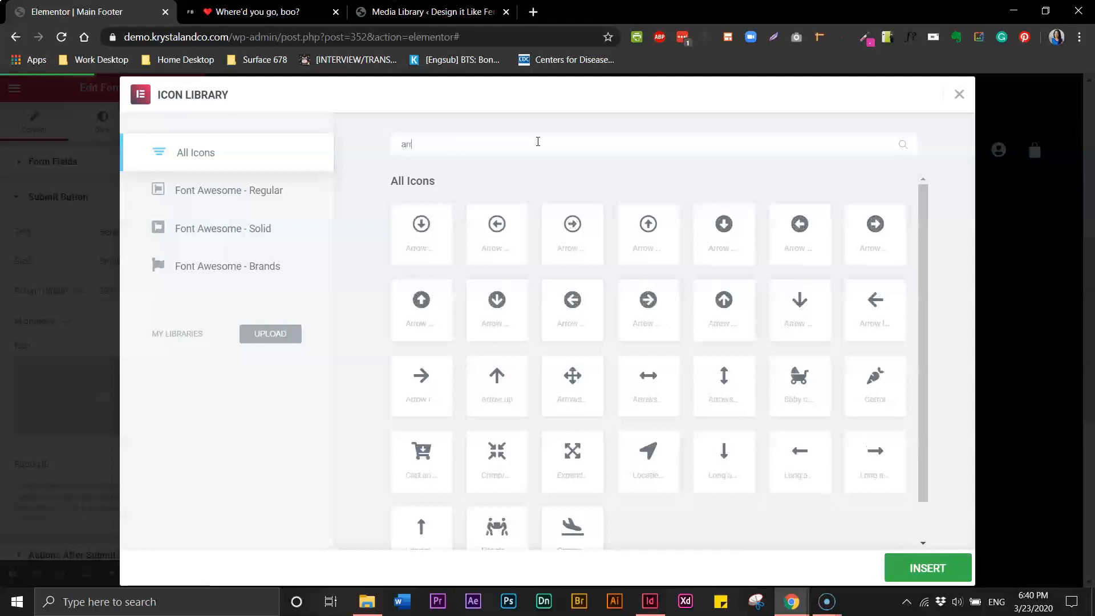
{"action": "type", "text": "row"}
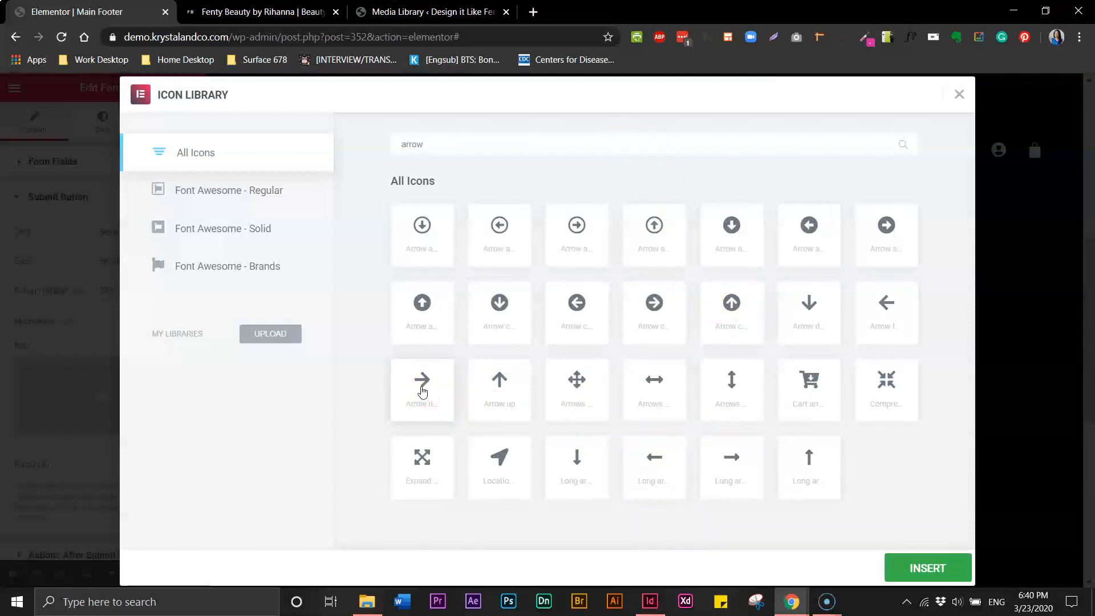
{"action": "left_click", "coordinate": [422, 391]}
{"action": "left_click", "coordinate": [913, 569]}
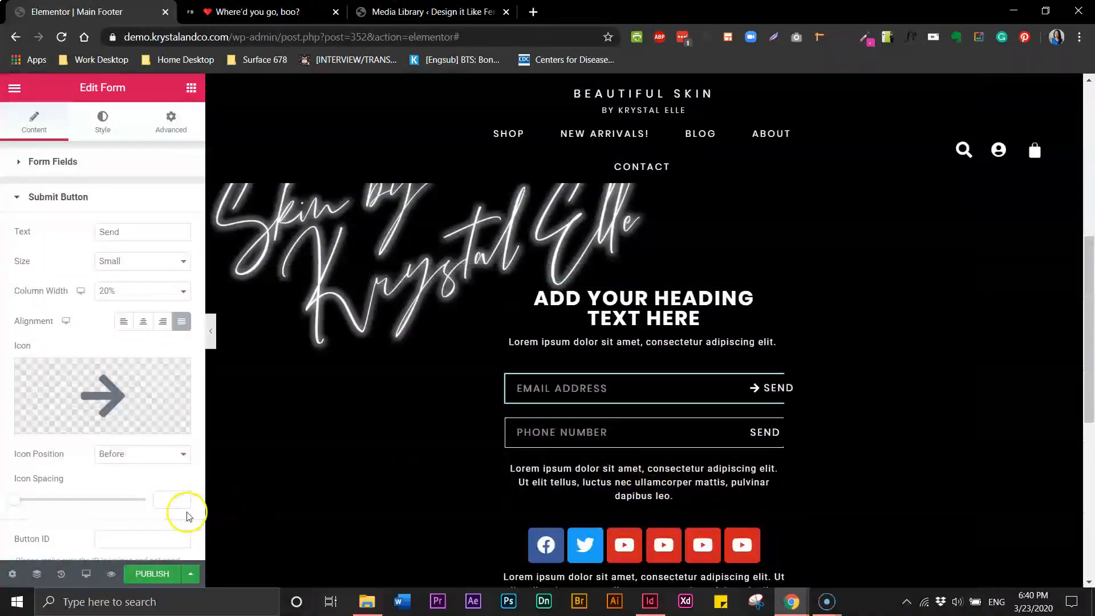
Position the arrow icon after the SEND text
{"action": "left_click", "coordinate": [157, 460]}
{"action": "left_click", "coordinate": [141, 478]}
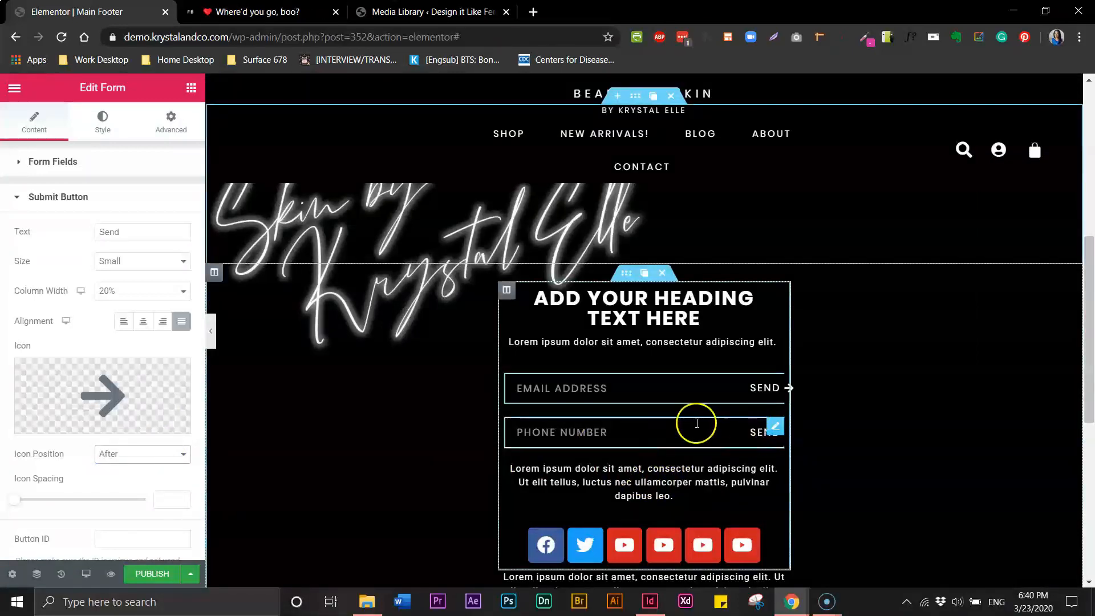
{"action": "left_click", "coordinate": [751, 434]}
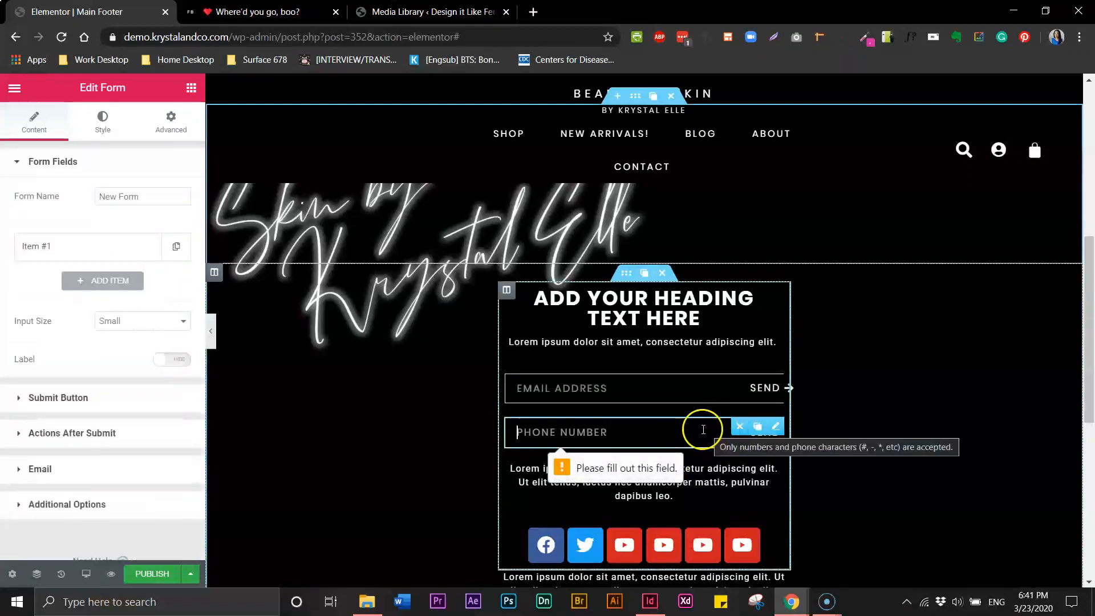
Add an arrow-right icon after SEND on the phone form's button, then preview full width
{"action": "left_click", "coordinate": [27, 402]}
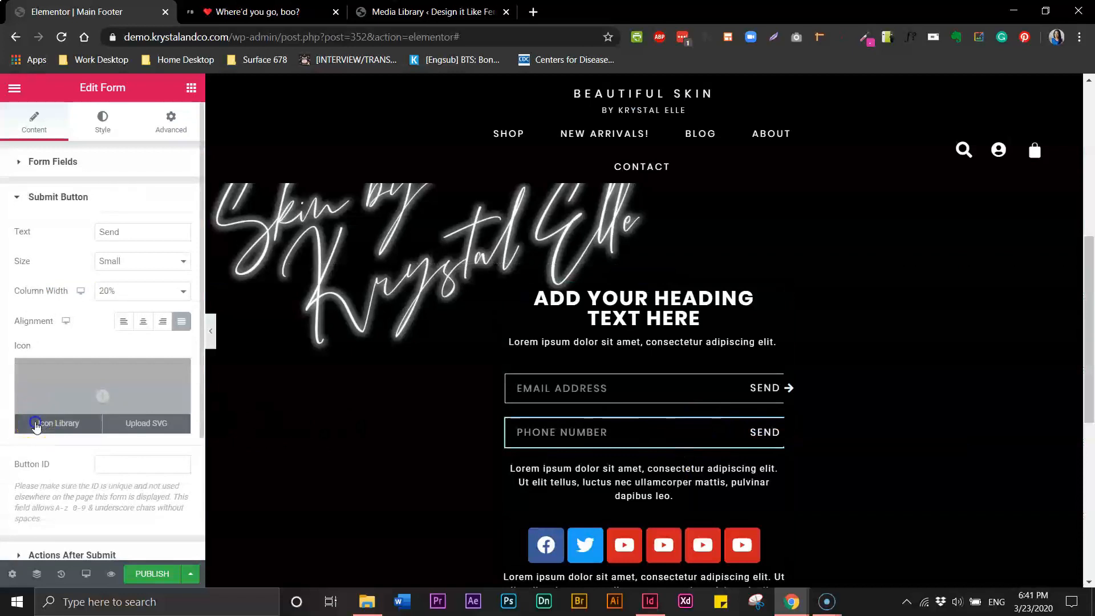
{"action": "left_click", "coordinate": [36, 423]}
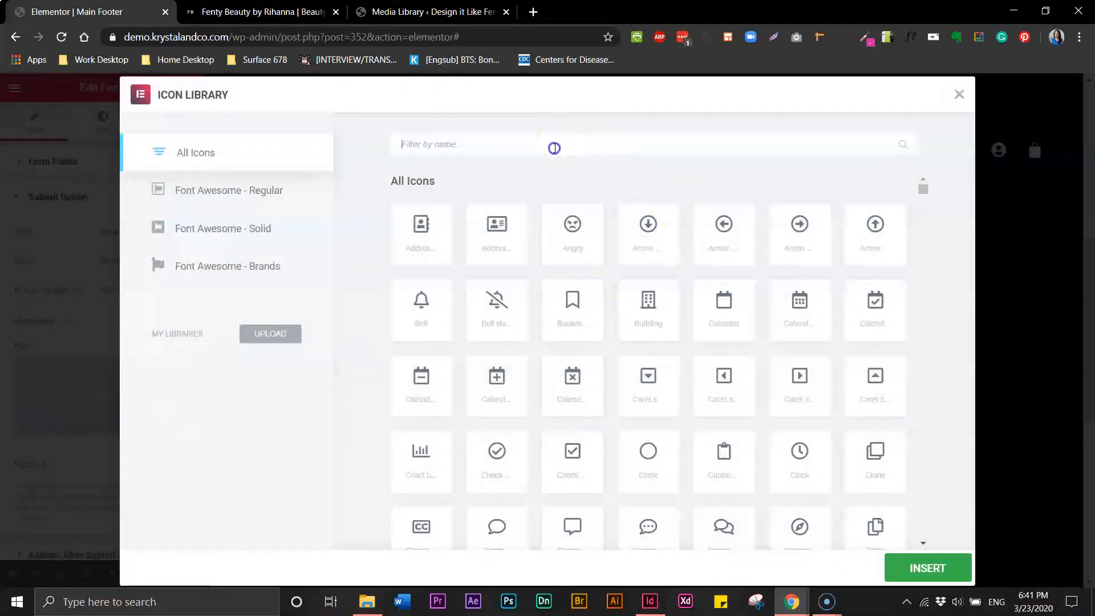
{"action": "left_click", "coordinate": [555, 148]}
{"action": "type", "text": "arr"}
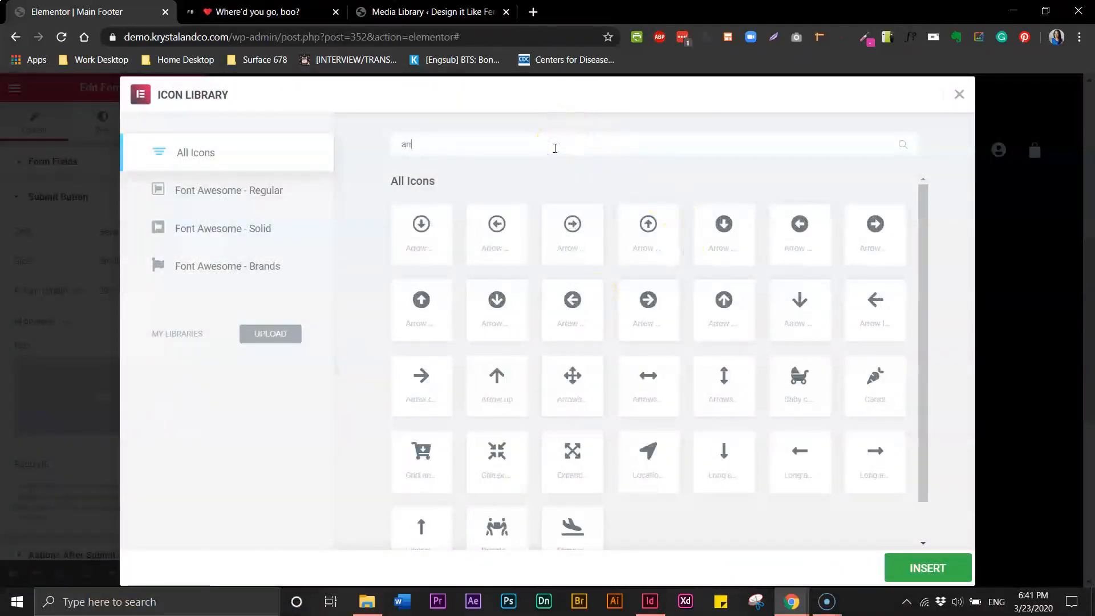
{"action": "left_click", "coordinate": [424, 387]}
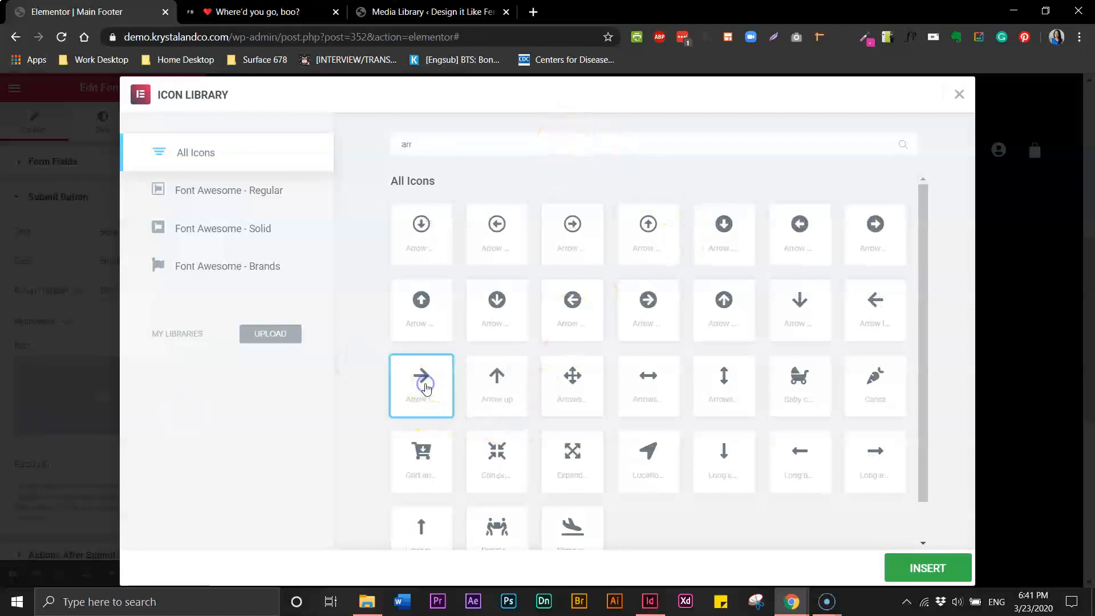
{"action": "left_click", "coordinate": [945, 566]}
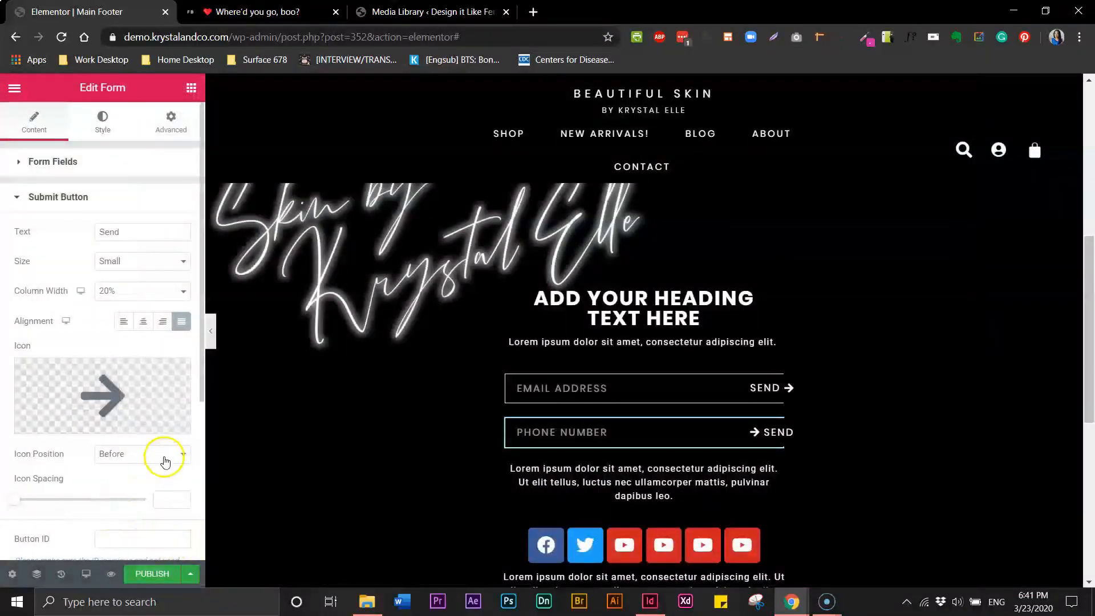
{"action": "left_click", "coordinate": [164, 454]}
{"action": "left_click", "coordinate": [142, 481]}
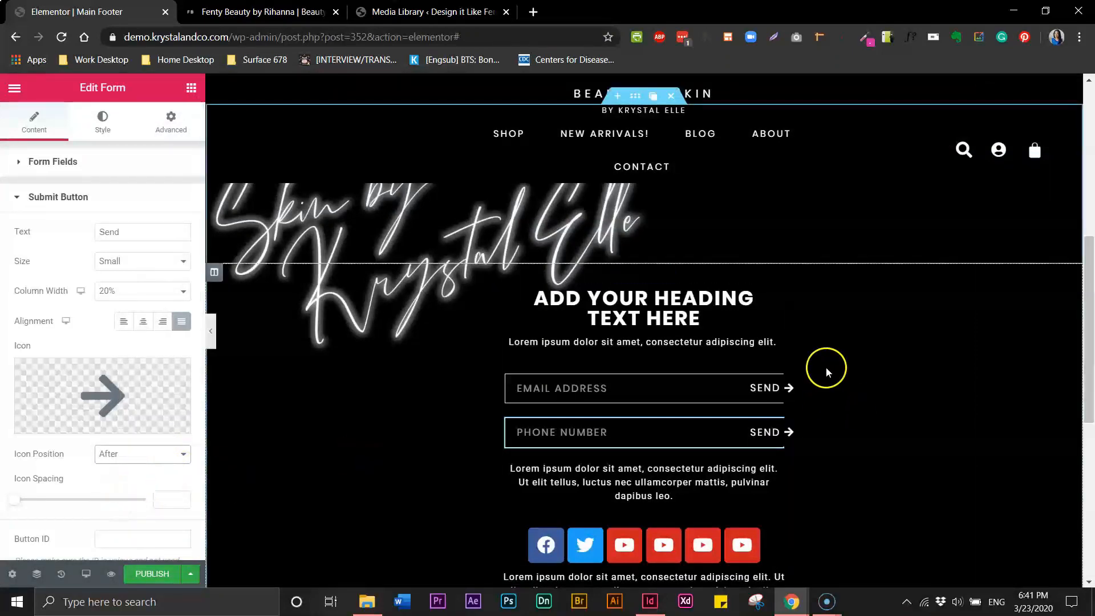
{"action": "left_click", "coordinate": [211, 331]}
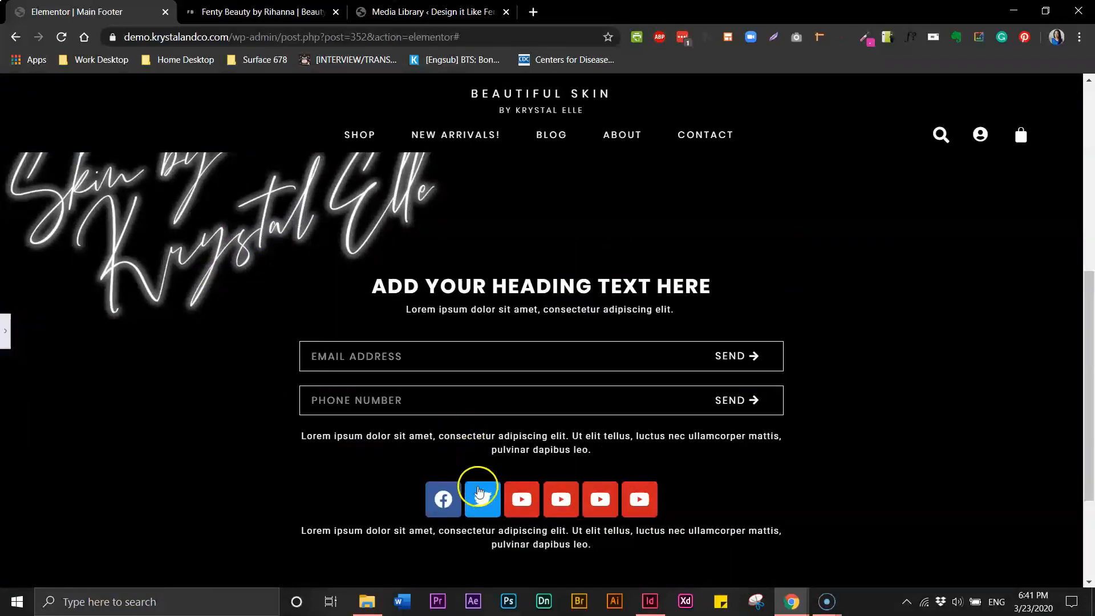
Compare with the Fenty Beauty footer, then return to Elementor and reopen the editing panel
{"action": "left_click", "coordinate": [288, 16]}
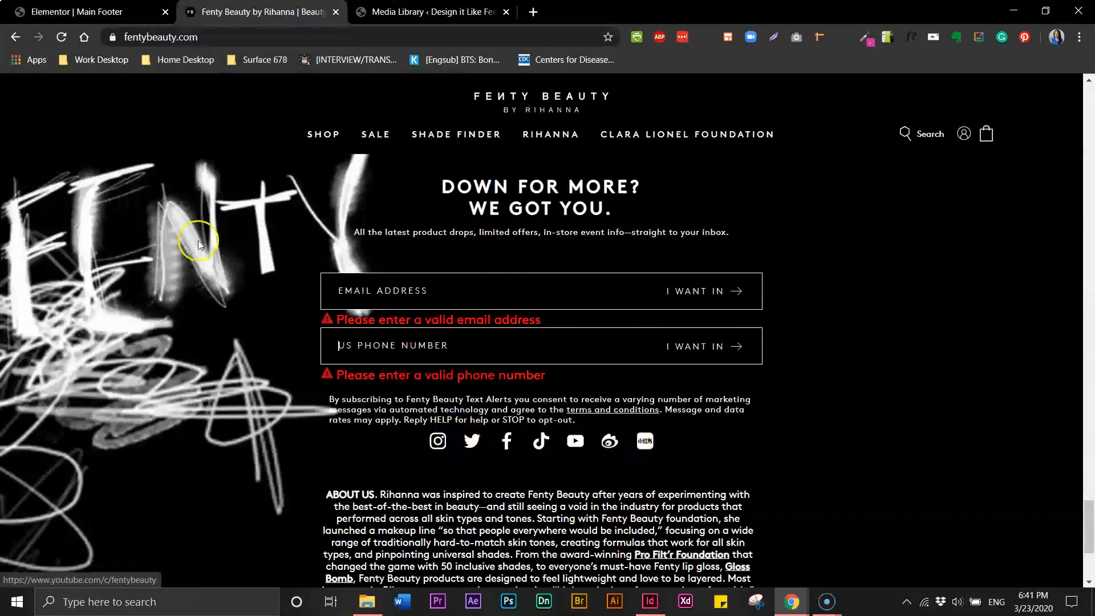
{"action": "left_click", "coordinate": [46, 13]}
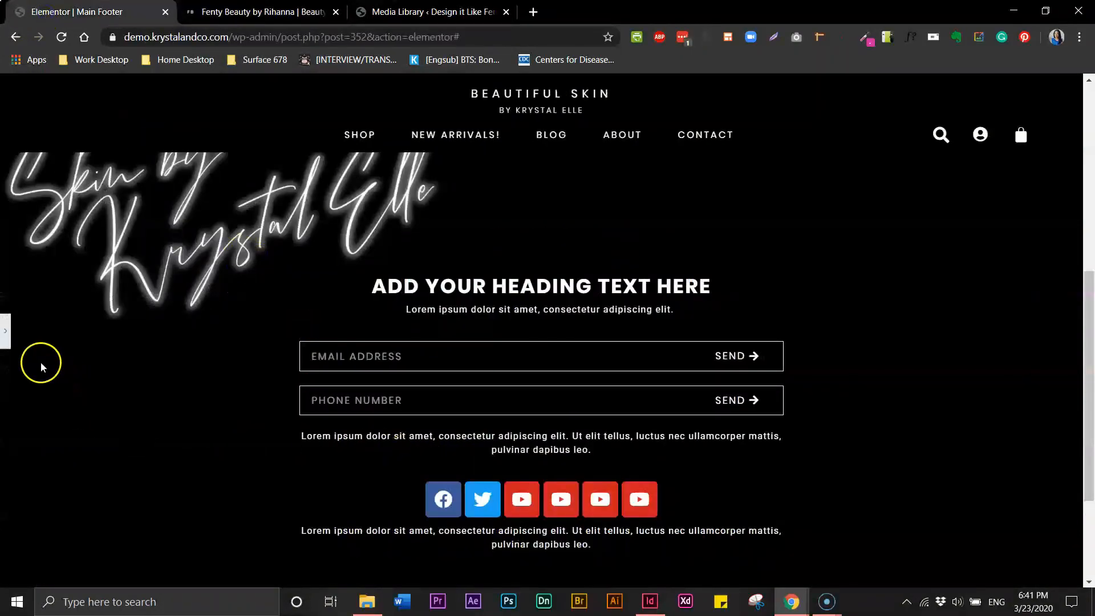
{"action": "left_click", "coordinate": [5, 330]}
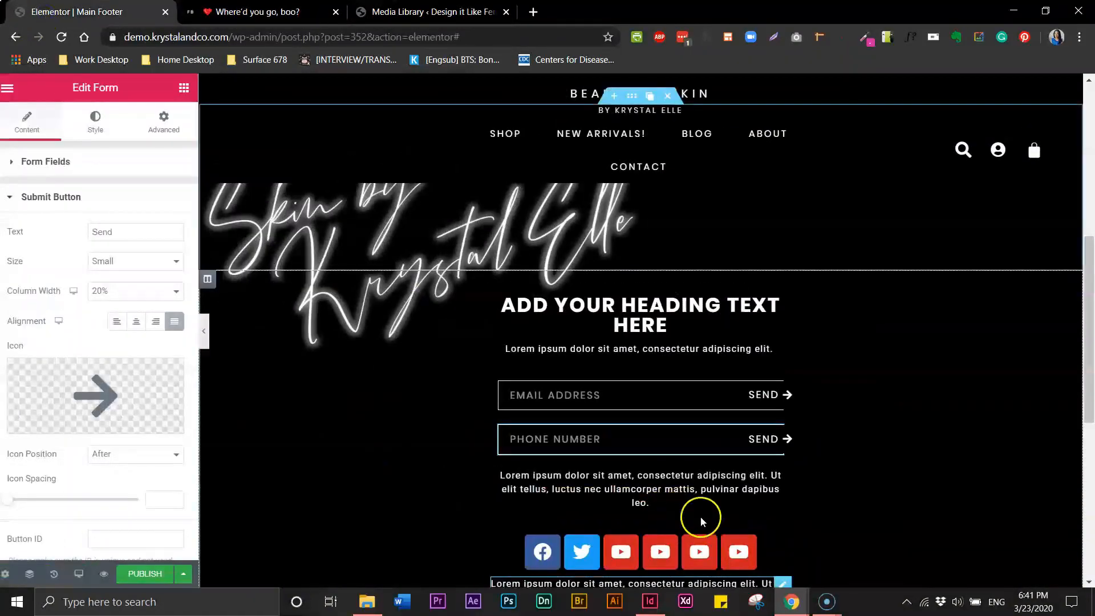
Select the Social Icons widget and expand the third icon entry's settings
{"action": "left_click", "coordinate": [631, 543]}
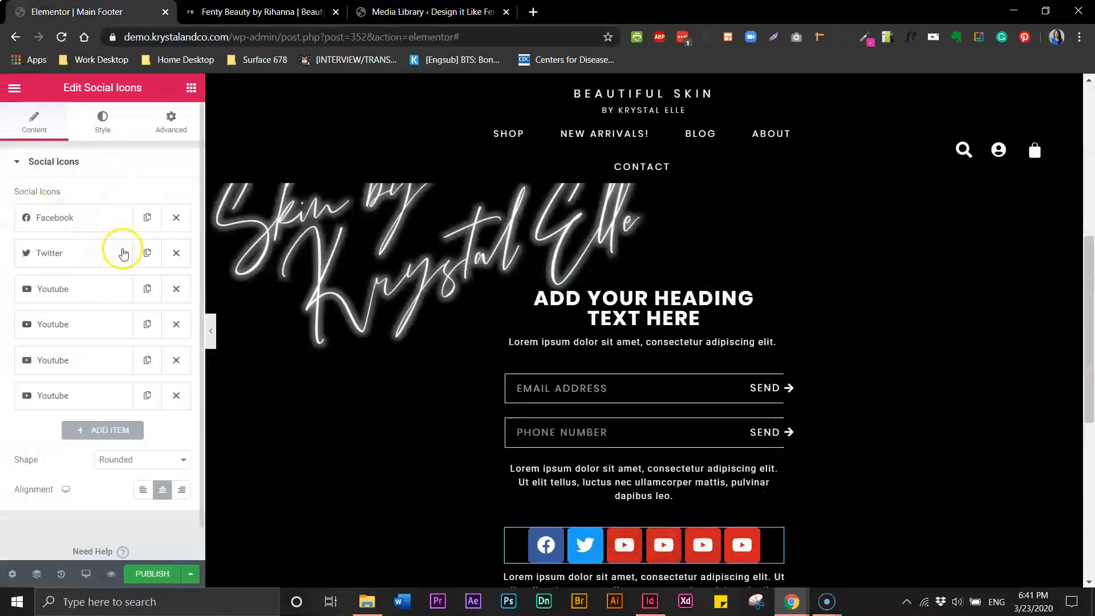
{"action": "left_click", "coordinate": [63, 327]}
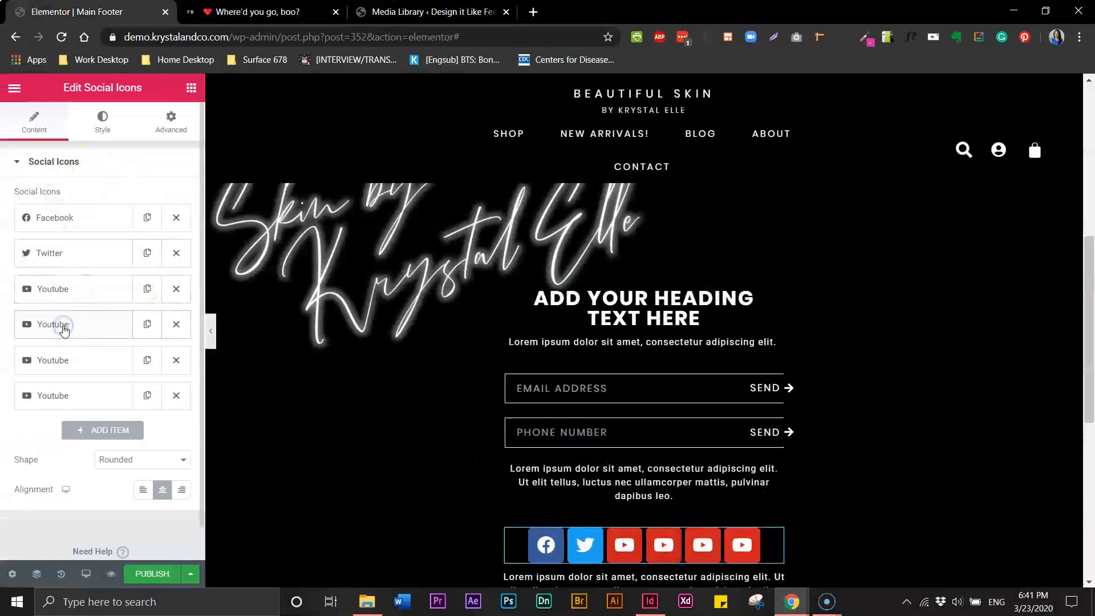
{"action": "left_click", "coordinate": [52, 330]}
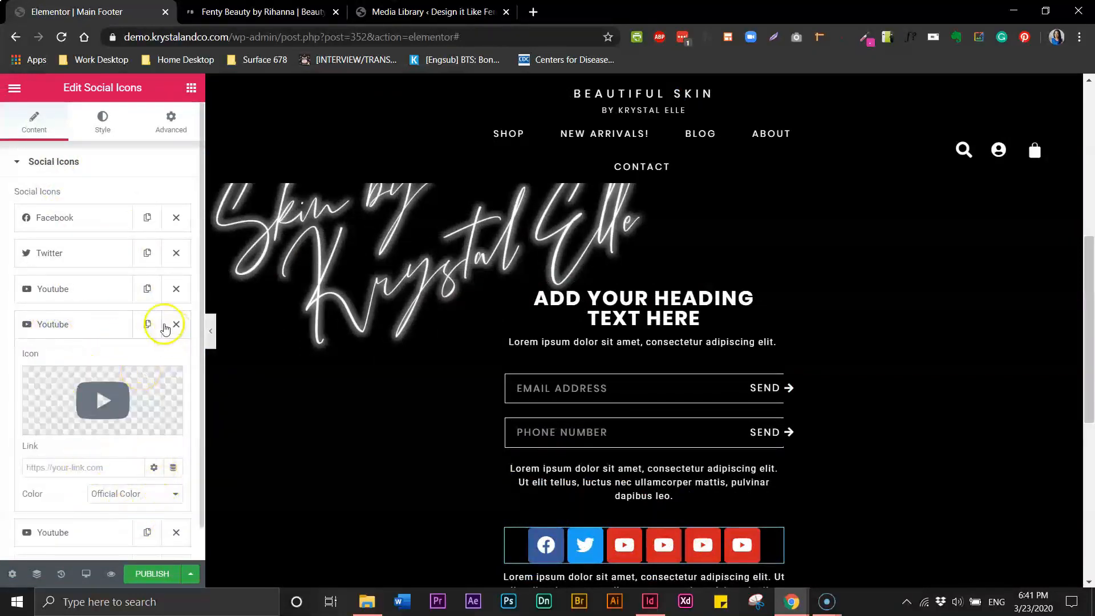
{"action": "left_click", "coordinate": [108, 532]}
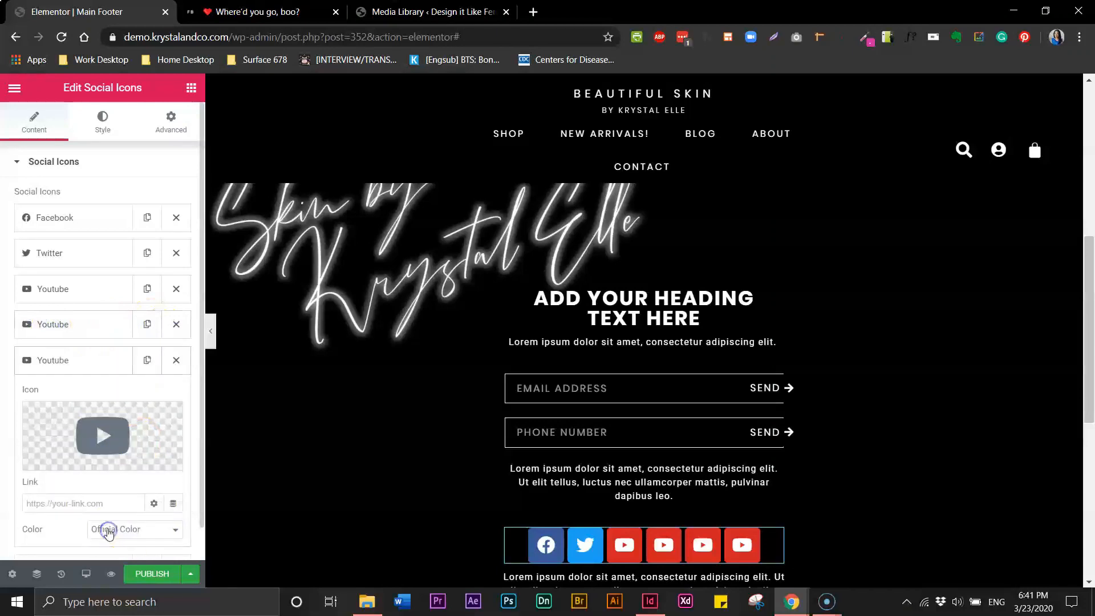
{"action": "left_click", "coordinate": [50, 324]}
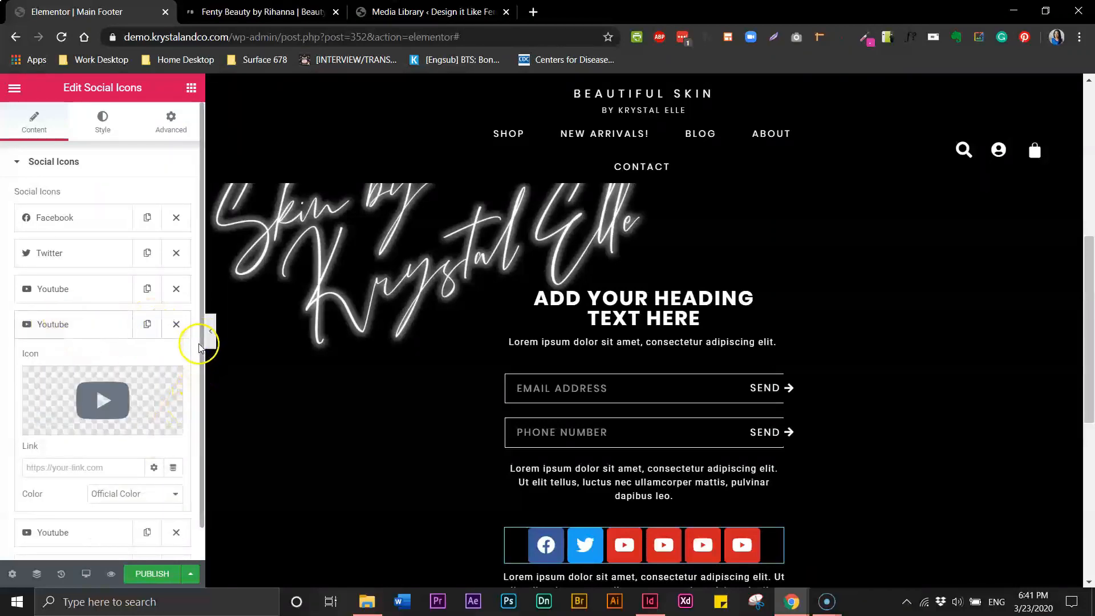
{"action": "scroll", "coordinate": [201, 358], "scroll_direction": "down", "scroll_amount": 4}
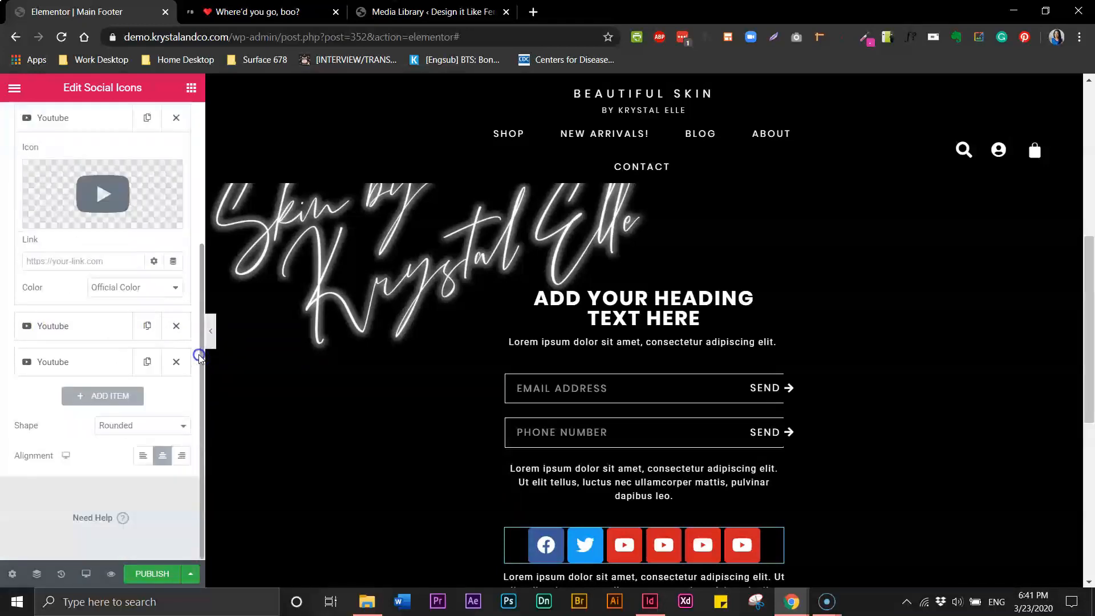
{"action": "left_click", "coordinate": [58, 262]}
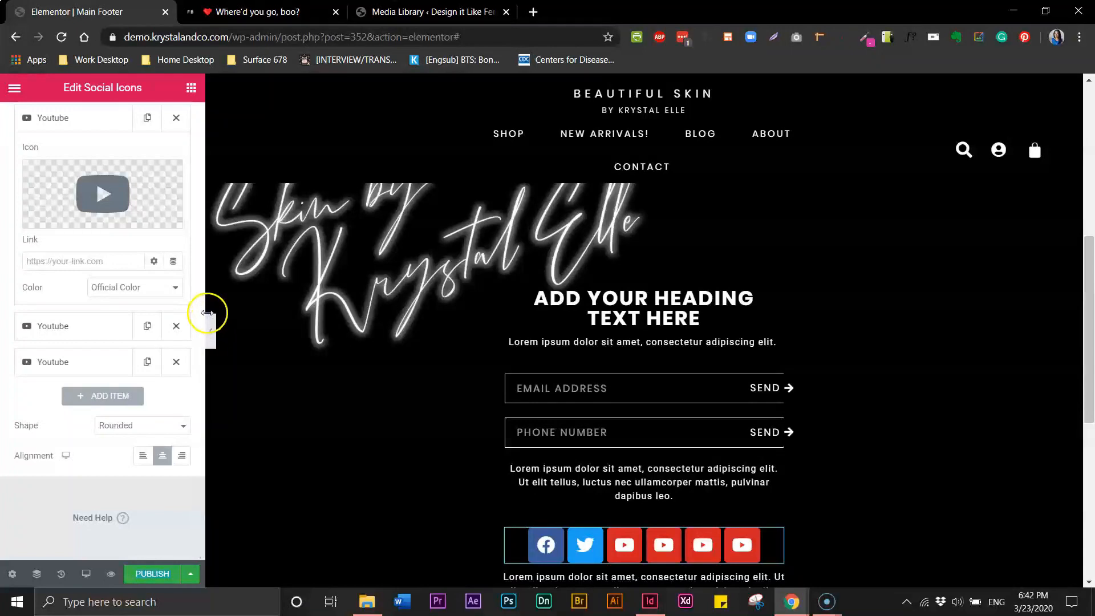
{"action": "scroll", "coordinate": [116, 260], "scroll_direction": "up", "scroll_amount": 3}
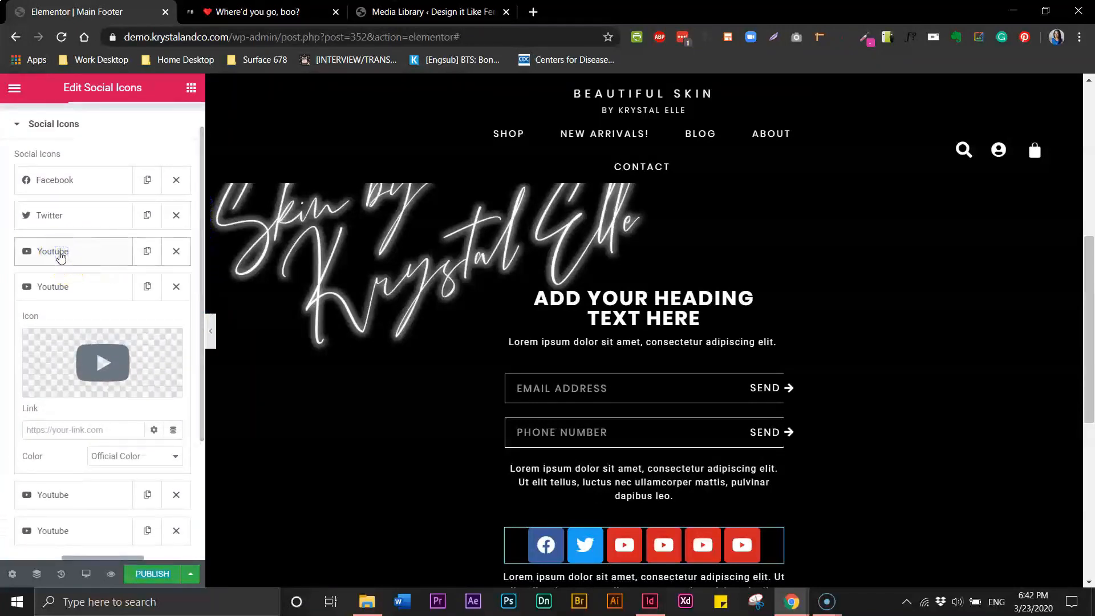
{"action": "left_click", "coordinate": [66, 256]}
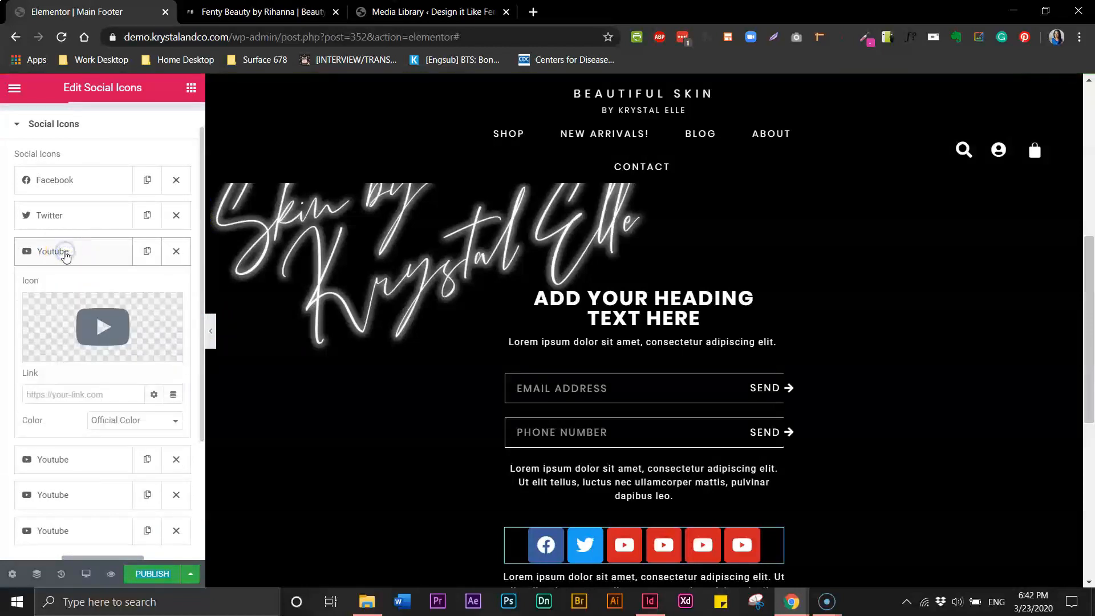
Replace that entry's YouTube icon with LinkedIn from the Icon Library
{"action": "mouse_move", "coordinate": [147, 355]}
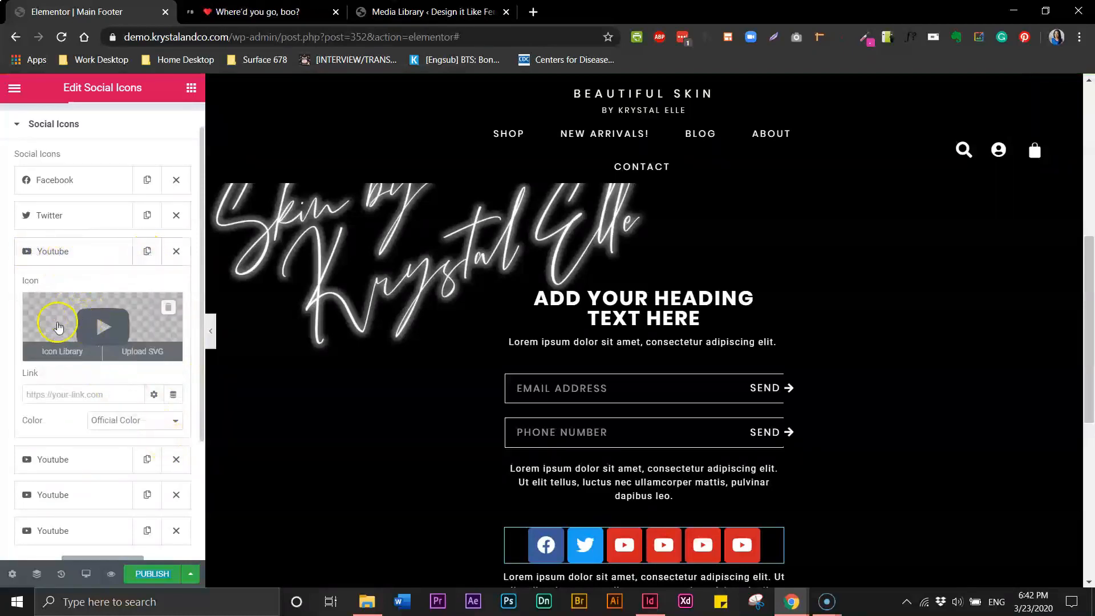
{"action": "left_click", "coordinate": [79, 318]}
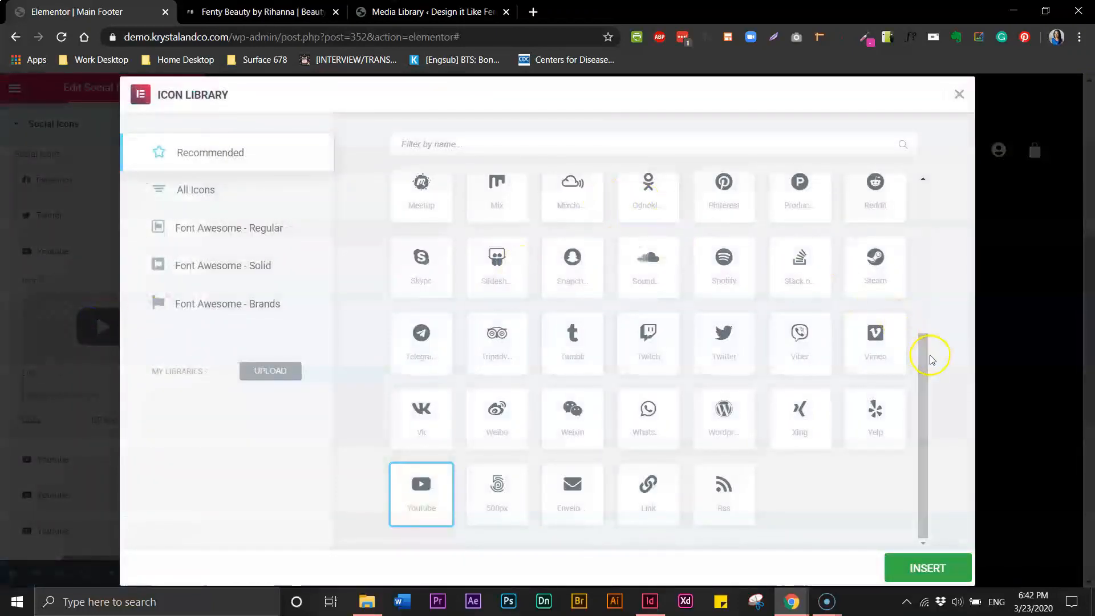
{"action": "left_click_drag", "start_coordinate": [929, 362], "coordinate": [934, 324]}
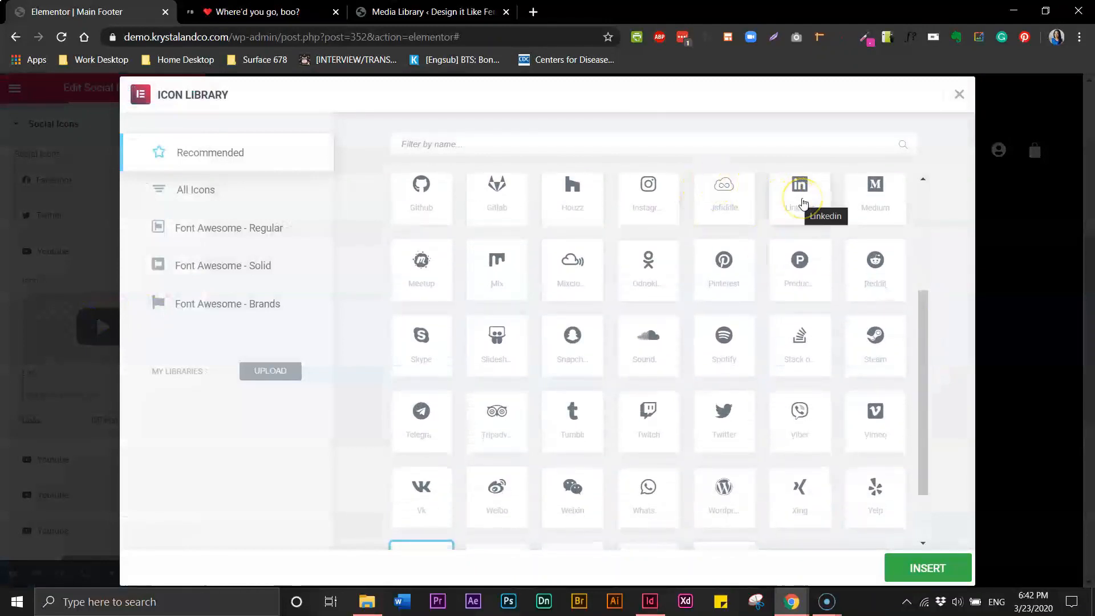
{"action": "left_click", "coordinate": [803, 203]}
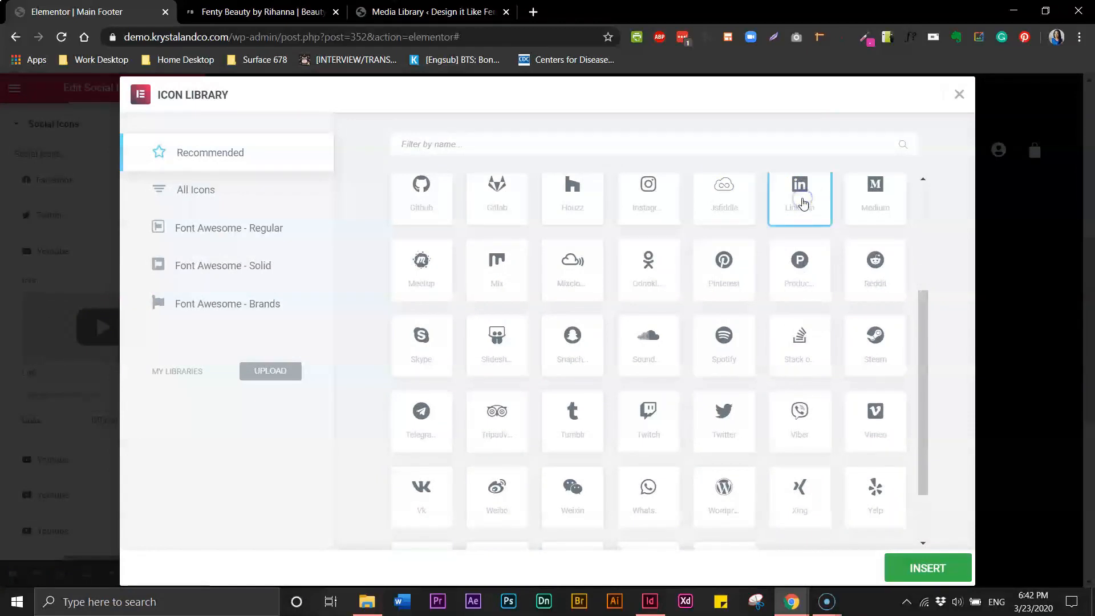
{"action": "left_click", "coordinate": [886, 566]}
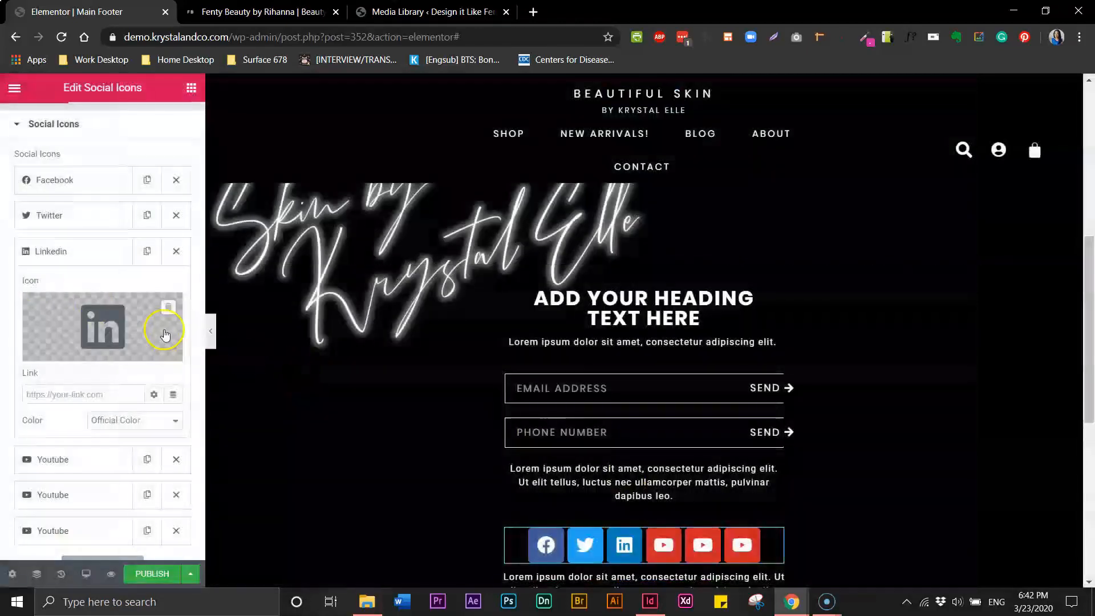
Replace the next YouTube entry's icon with Instagram, found by searching 'ins'
{"action": "left_click", "coordinate": [59, 460]}
{"action": "left_click", "coordinate": [104, 360]}
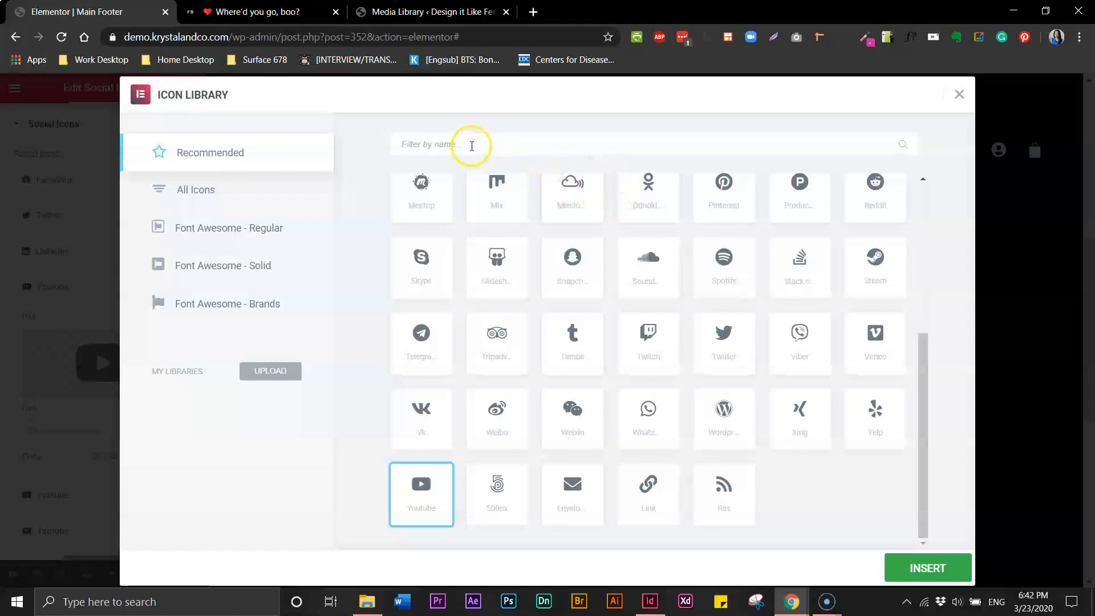
{"action": "type", "text": "inst"}
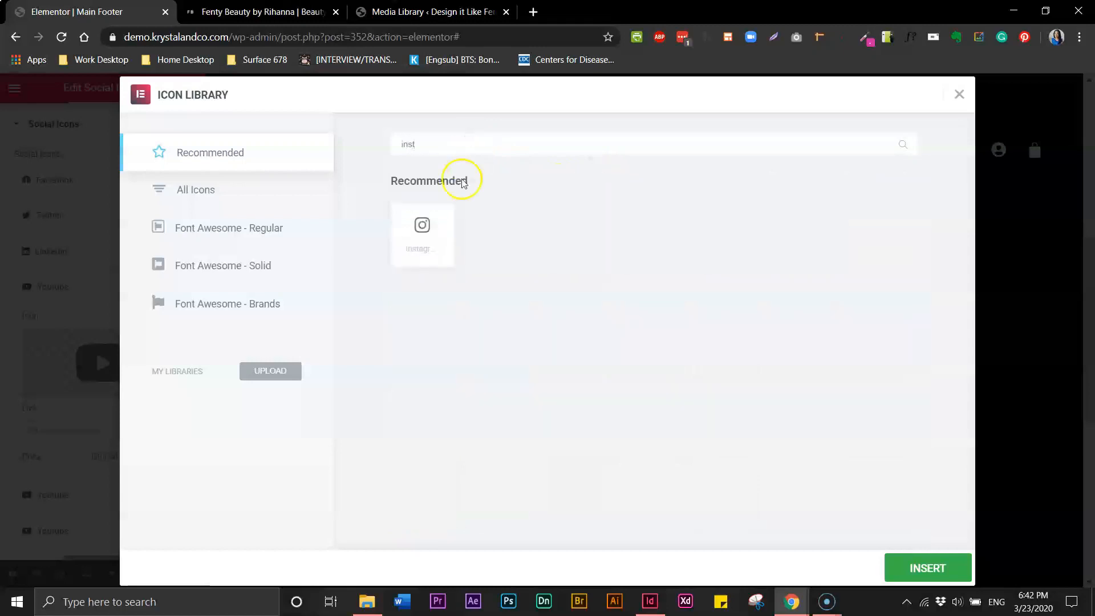
{"action": "left_click", "coordinate": [418, 246]}
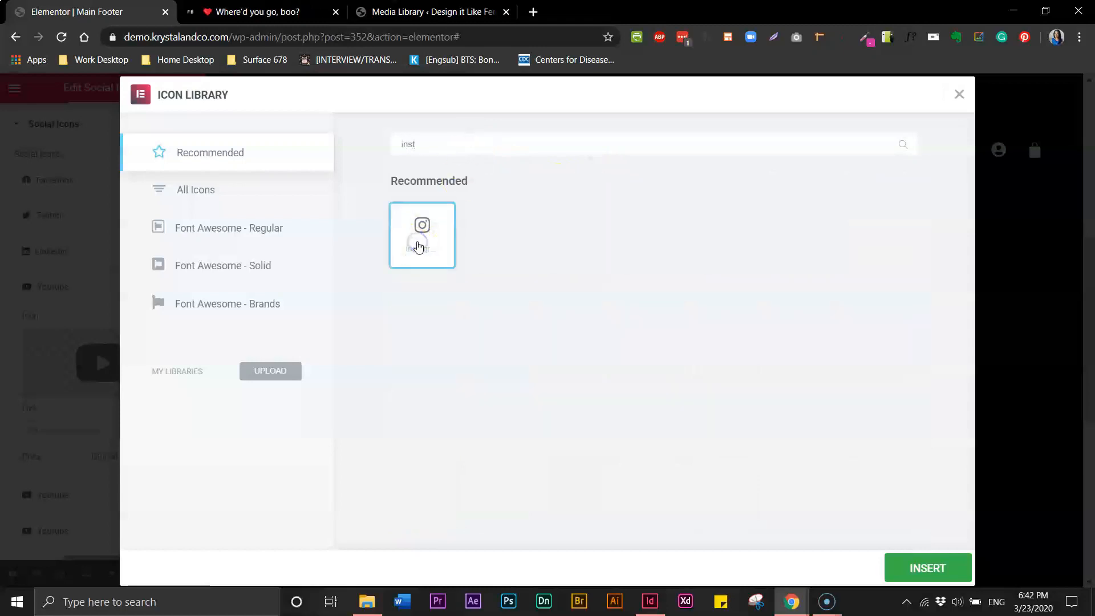
{"action": "left_click", "coordinate": [912, 568]}
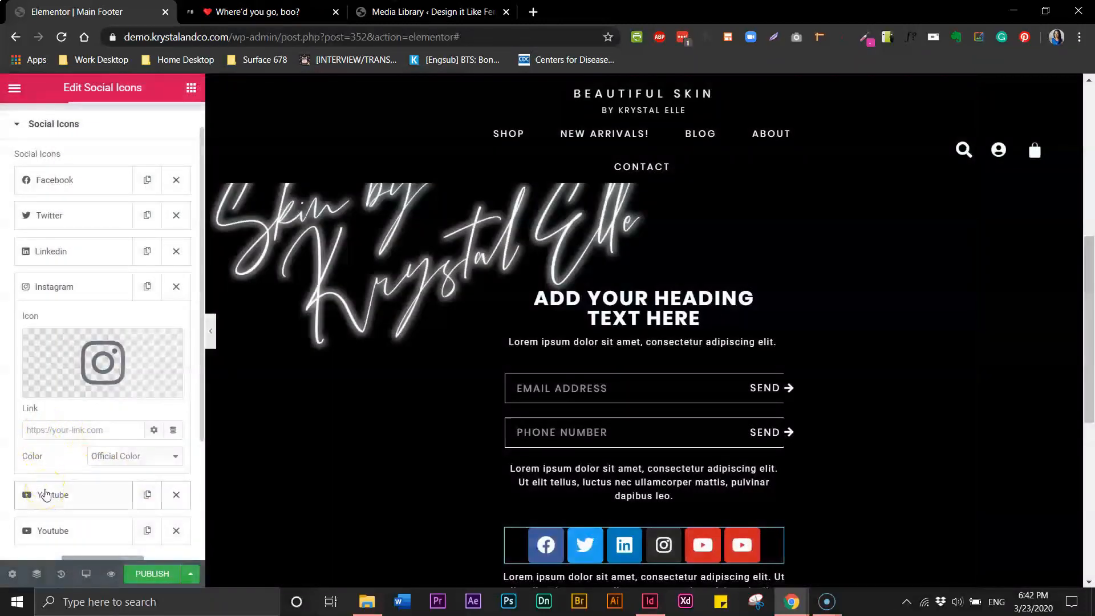
Replace the last YouTube entry's icon with Pinterest
{"action": "left_click", "coordinate": [46, 494]}
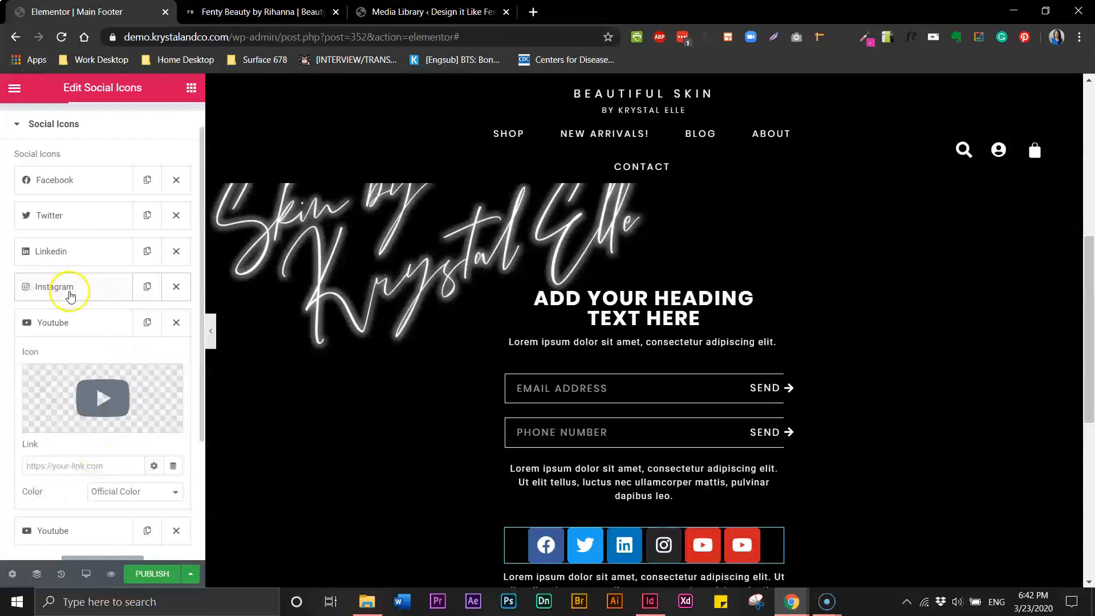
{"action": "left_click", "coordinate": [46, 530]}
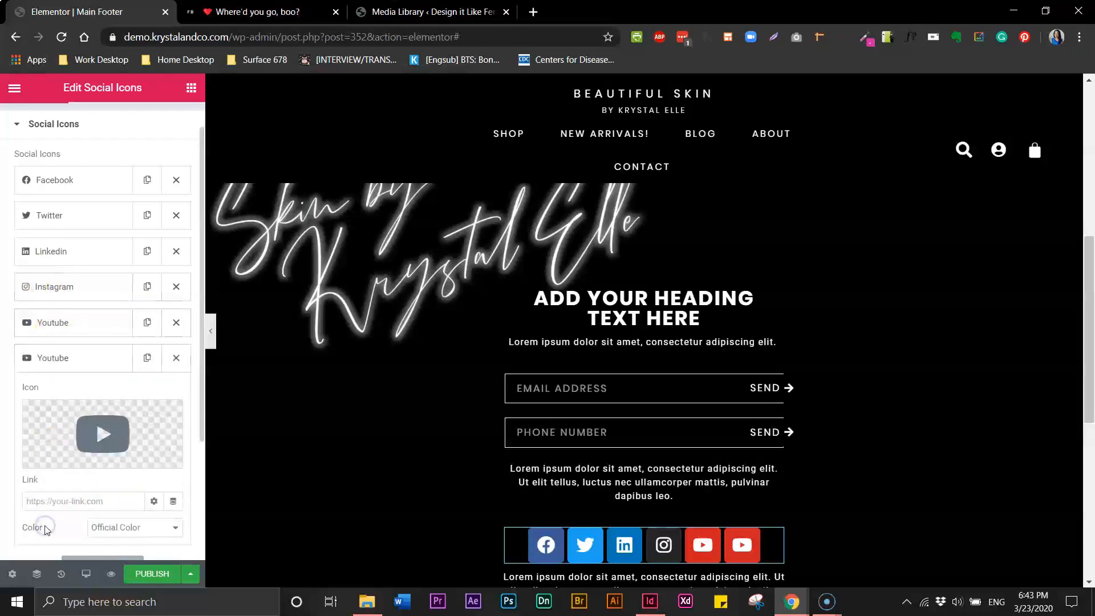
{"action": "left_click", "coordinate": [105, 432]}
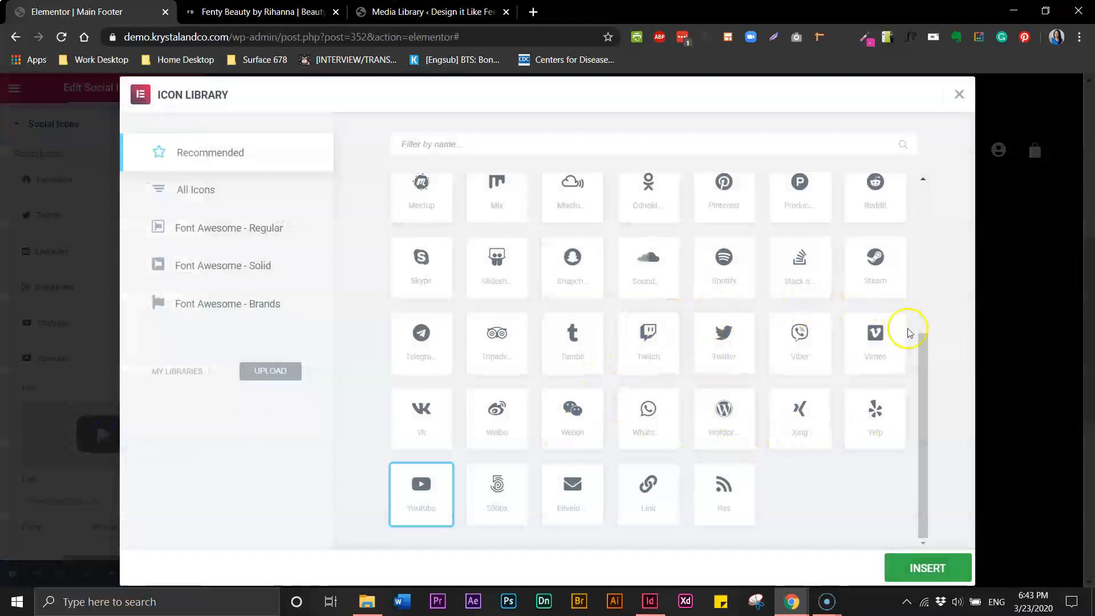
{"action": "left_click_drag", "start_coordinate": [924, 350], "coordinate": [931, 205]}
{"action": "scroll", "coordinate": [931, 210], "scroll_direction": "down", "scroll_amount": 1}
{"action": "left_click", "coordinate": [727, 408]}
{"action": "left_click", "coordinate": [911, 572]}
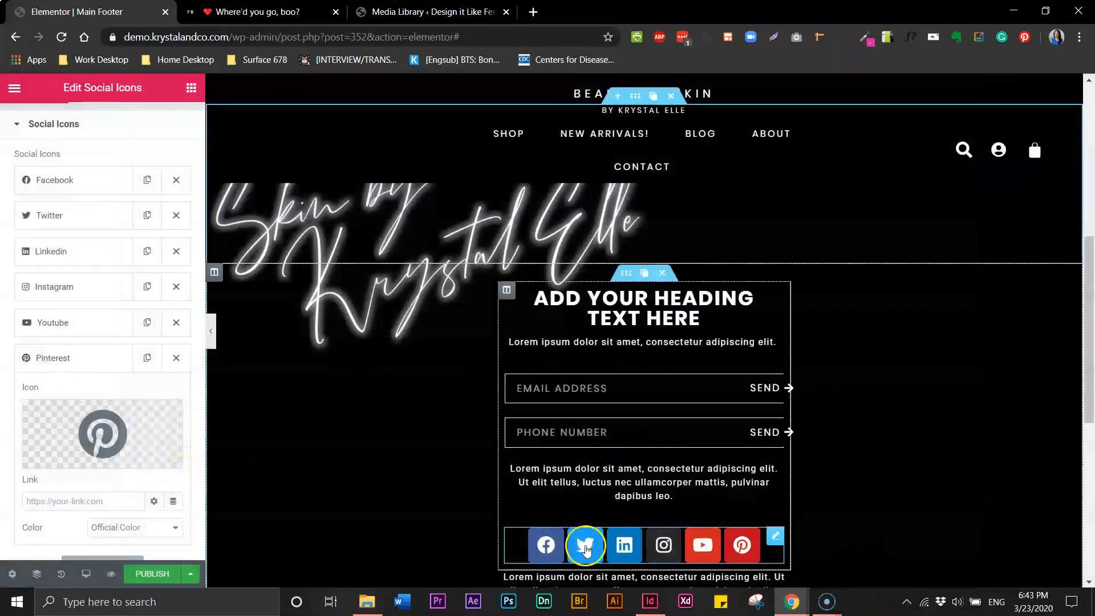
{"action": "left_click_drag", "start_coordinate": [201, 343], "coordinate": [194, 276]}
{"action": "left_click", "coordinate": [103, 126]}
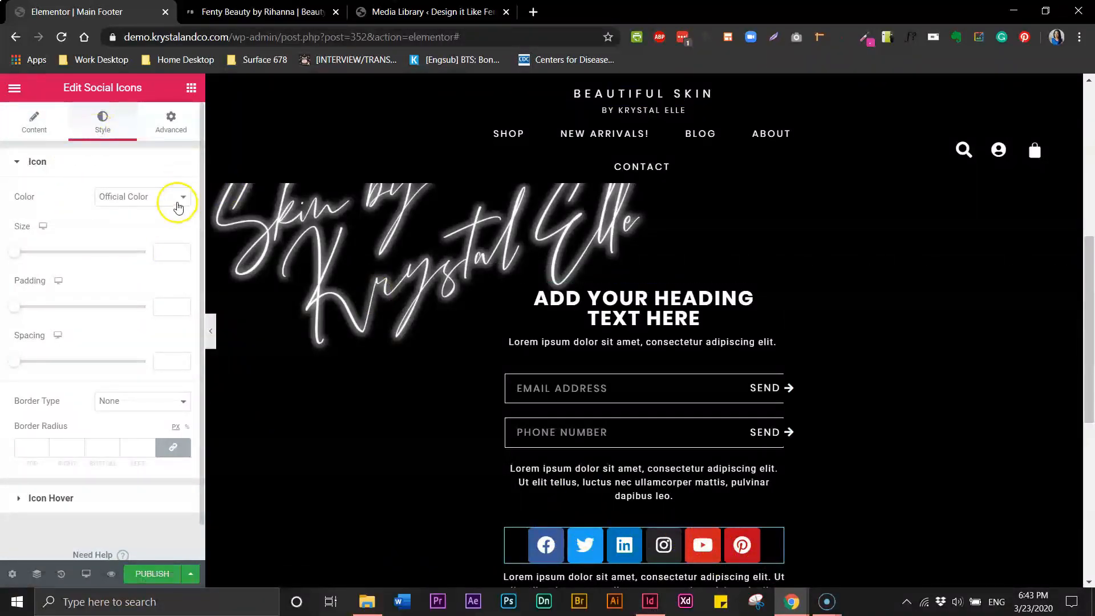
Set the icon colour to Custom with black primary and white #FFFFFF secondary colours
{"action": "left_click", "coordinate": [121, 198]}
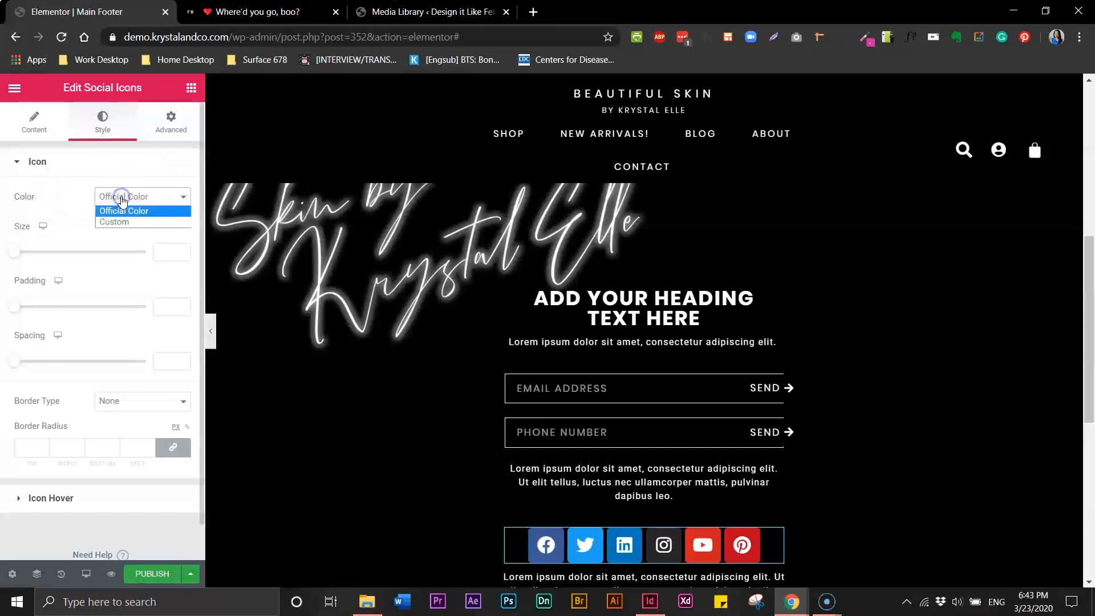
{"action": "left_click", "coordinate": [118, 222]}
{"action": "left_click", "coordinate": [162, 227]}
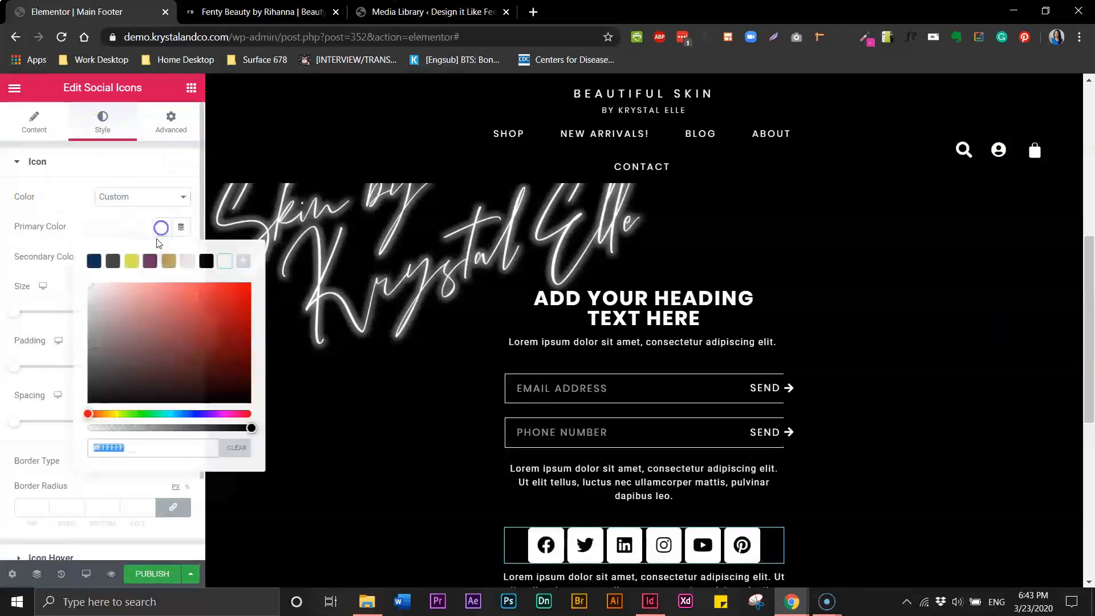
{"action": "left_click", "coordinate": [207, 256]}
{"action": "left_click", "coordinate": [100, 230]}
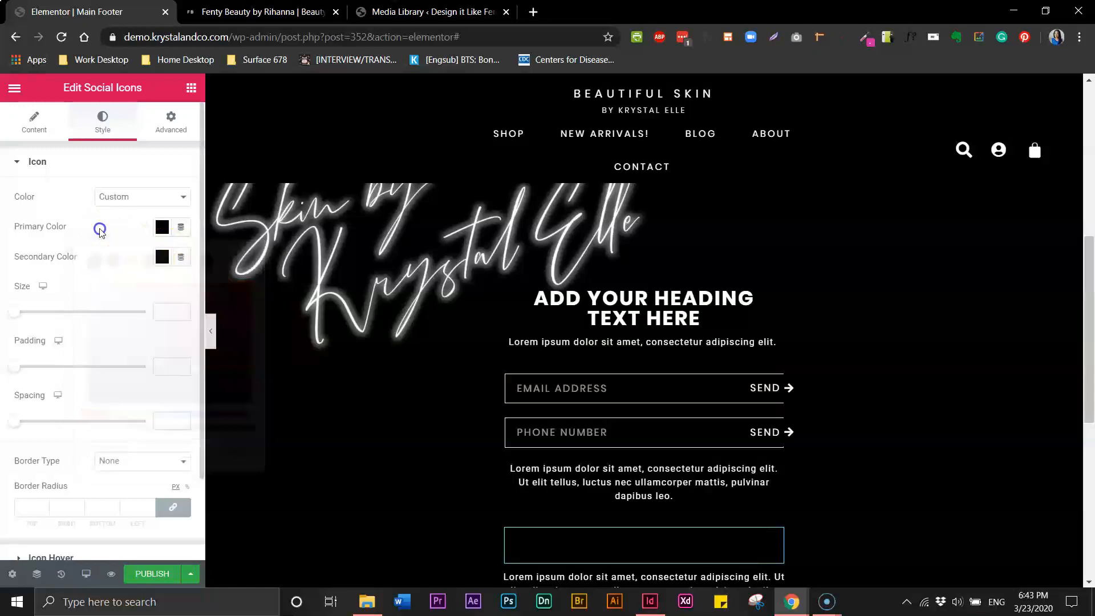
{"action": "left_click", "coordinate": [162, 256]}
{"action": "left_click", "coordinate": [227, 294]}
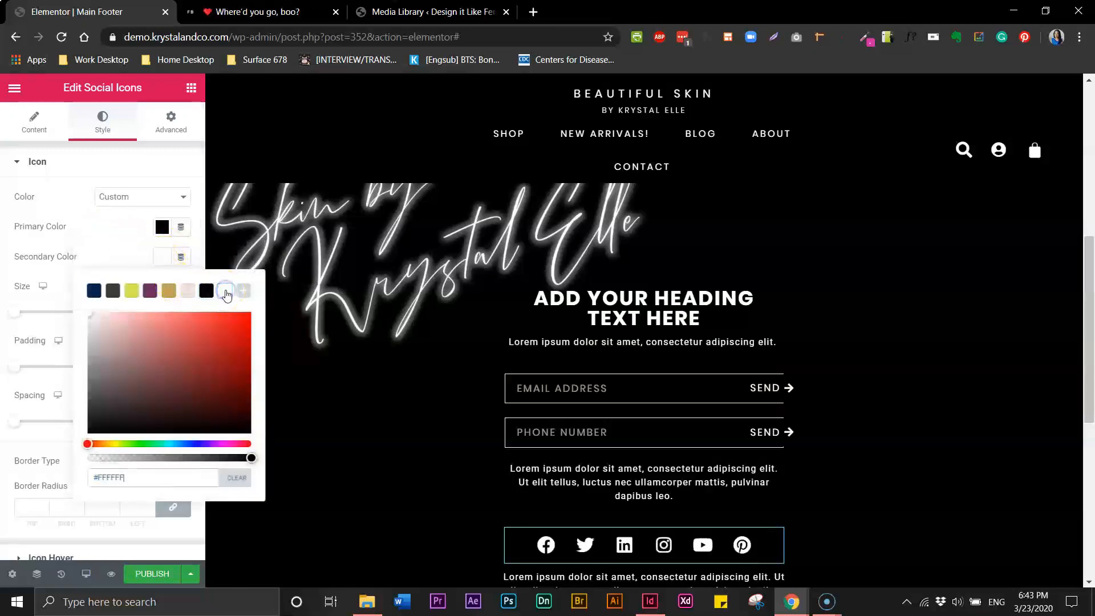
{"action": "left_click", "coordinate": [25, 190]}
{"action": "left_click", "coordinate": [17, 169]}
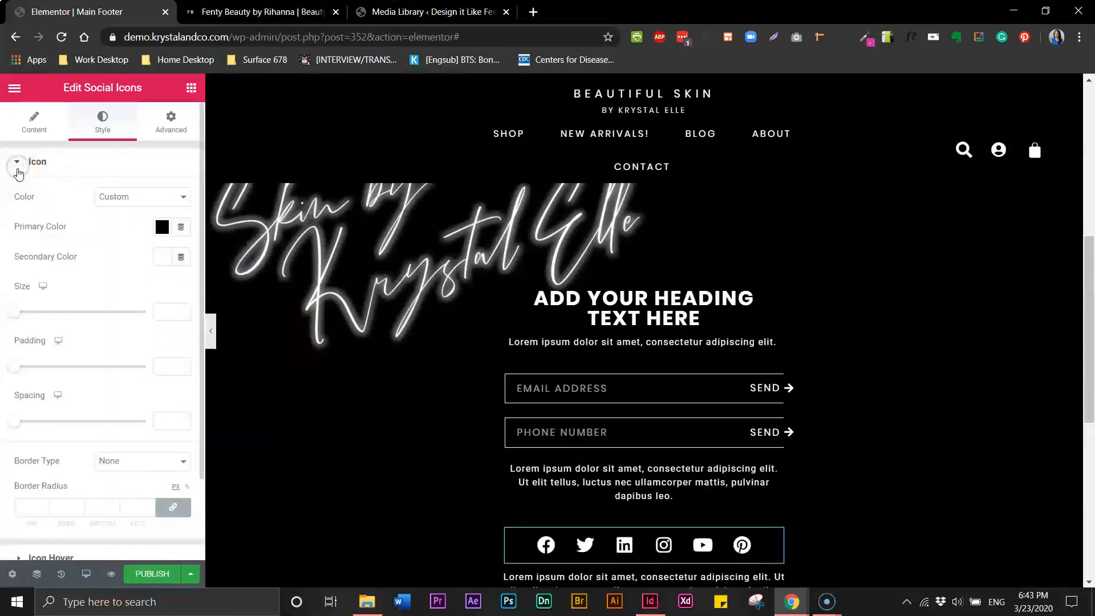
{"action": "scroll", "coordinate": [97, 371], "scroll_direction": "down", "scroll_amount": 2}
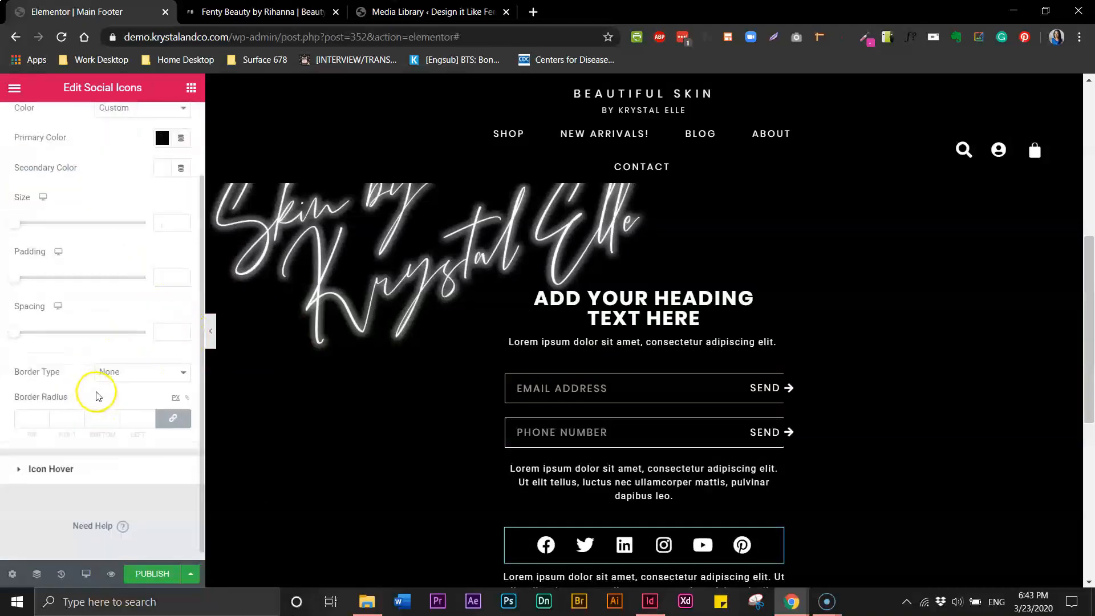
{"action": "scroll", "coordinate": [171, 182], "scroll_direction": "up", "scroll_amount": 2}
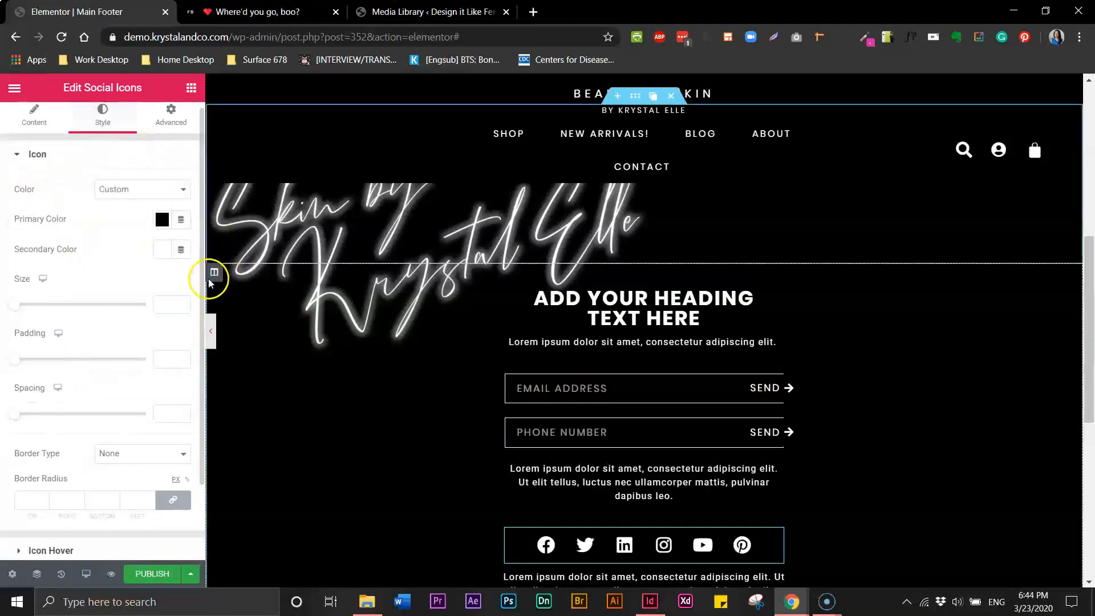
Try a Circle shape for the social icons, then keep them Rounded
{"action": "left_click", "coordinate": [36, 119]}
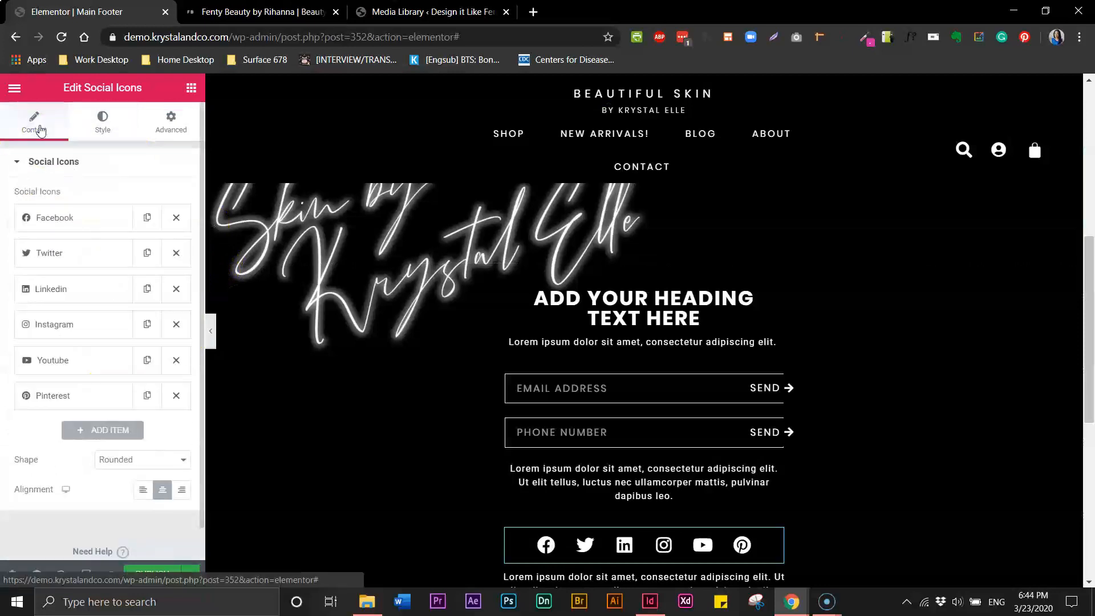
{"action": "left_click", "coordinate": [146, 459]}
{"action": "left_click", "coordinate": [116, 496]}
{"action": "left_click", "coordinate": [120, 459]}
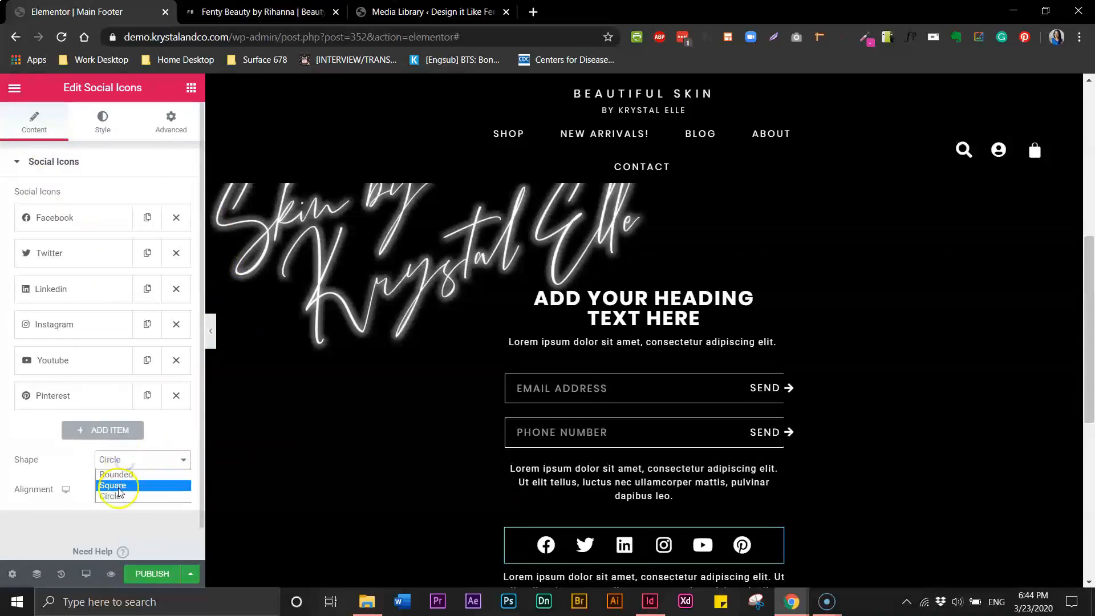
{"action": "left_click", "coordinate": [120, 475]}
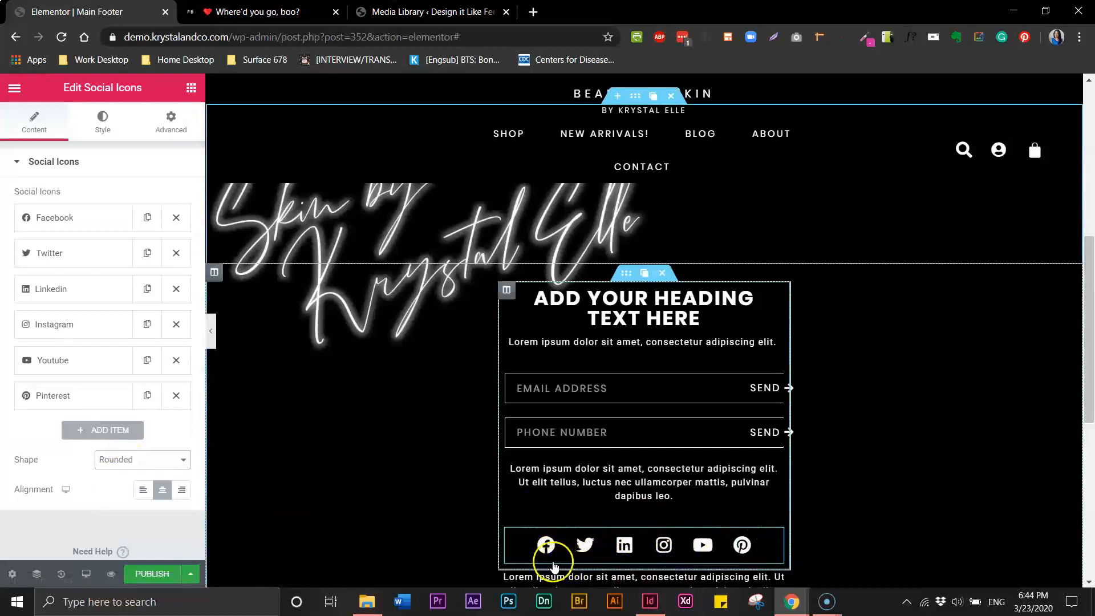
{"action": "left_click", "coordinate": [125, 463]}
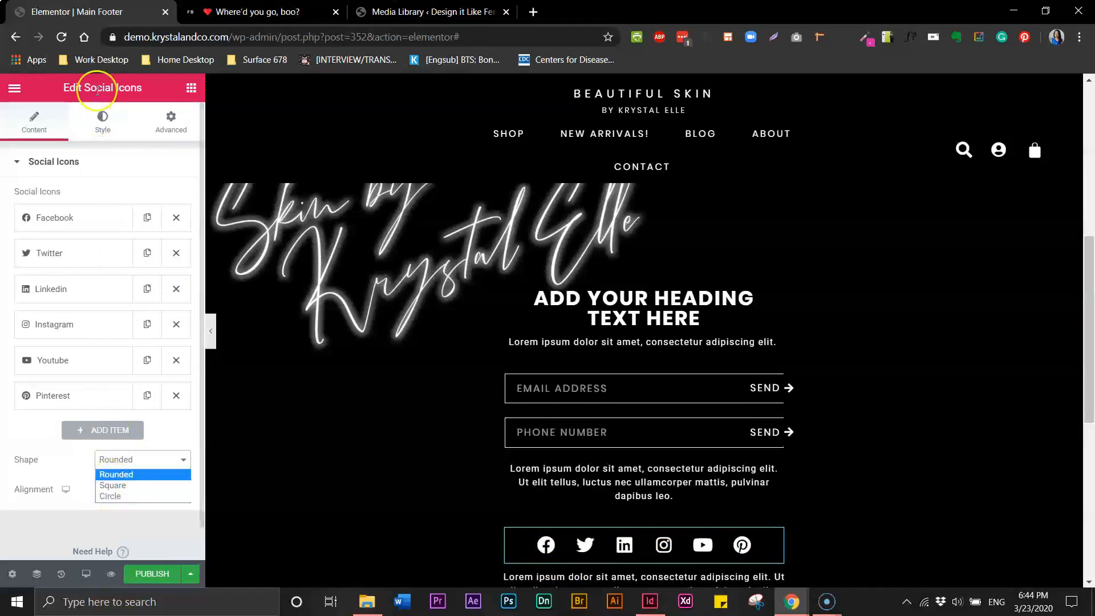
{"action": "left_click", "coordinate": [99, 120]}
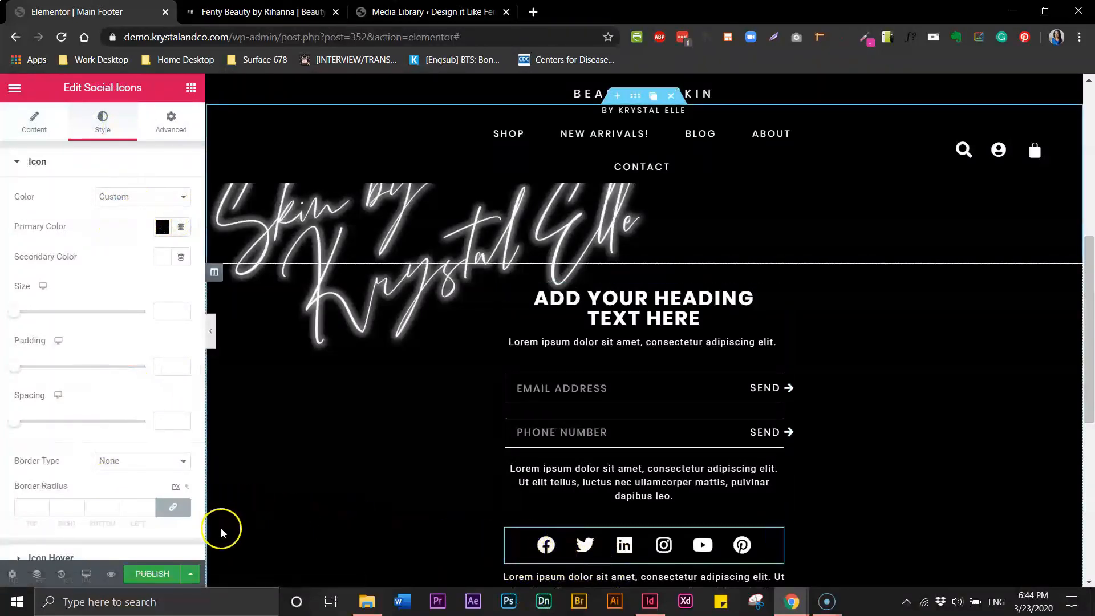
Save the footer as a draft and switch to the Fenty Beauty tab
{"action": "left_click", "coordinate": [190, 574]}
{"action": "left_click", "coordinate": [57, 486]}
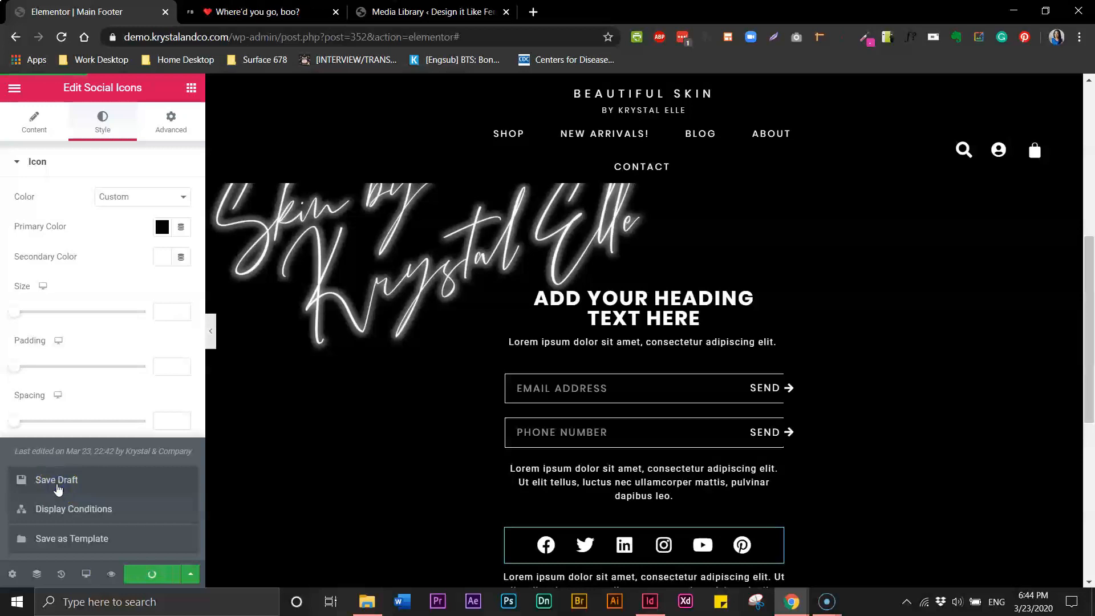
{"action": "key", "text": "ctrl+Tab"}
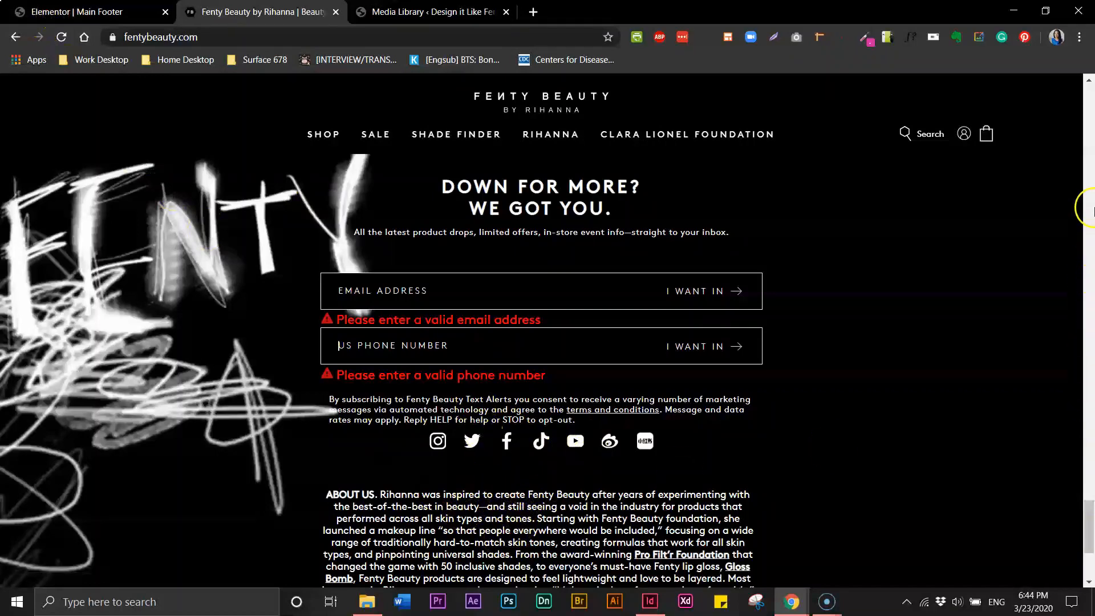
Recheck the Fenty Beauty footer, then select the Elementor paragraph above the social icons
{"action": "left_click_drag", "start_coordinate": [1089, 523], "coordinate": [1089, 541]}
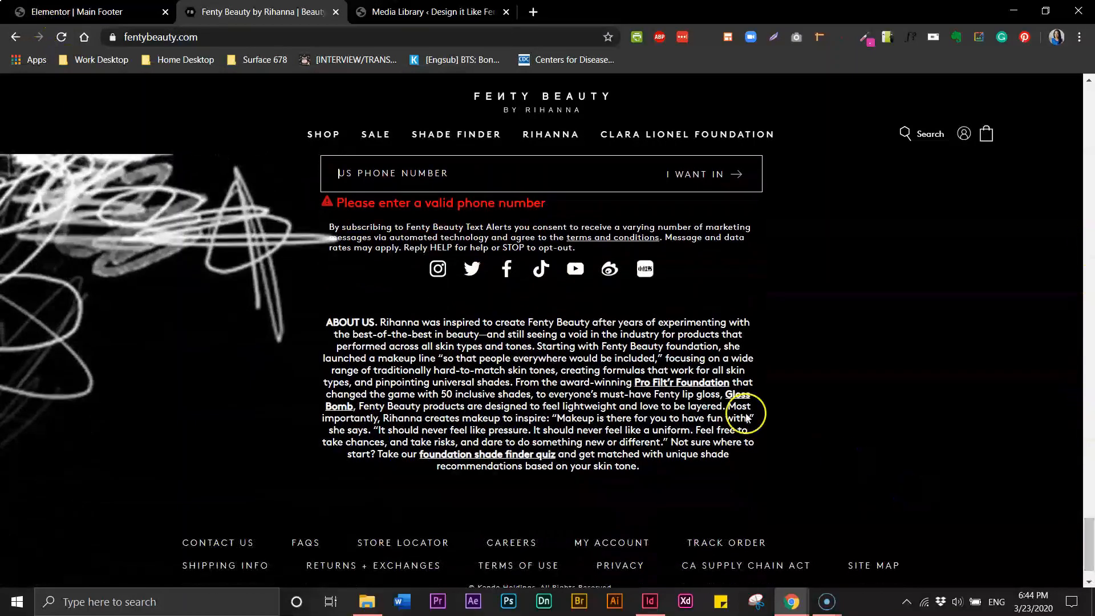
{"action": "left_click", "coordinate": [34, 11]}
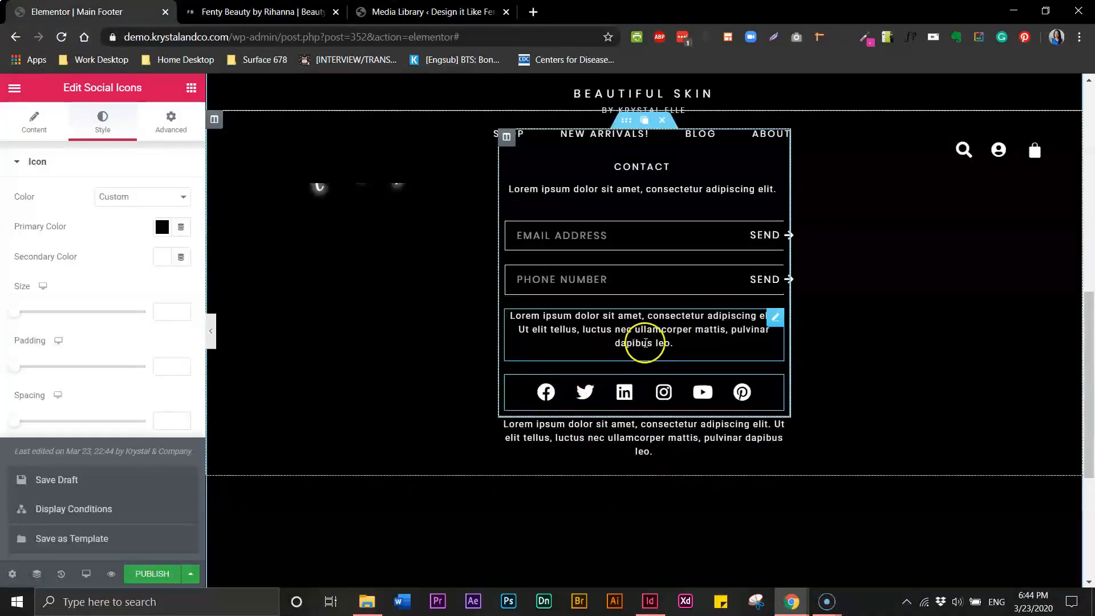
{"action": "left_click", "coordinate": [285, 19]}
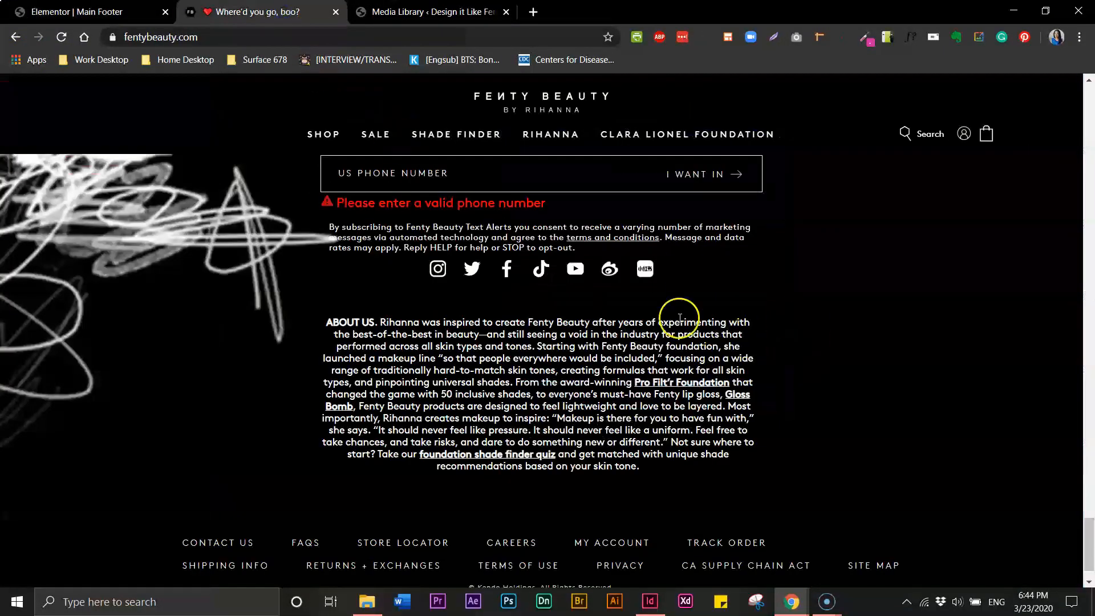
{"action": "left_click", "coordinate": [68, 21]}
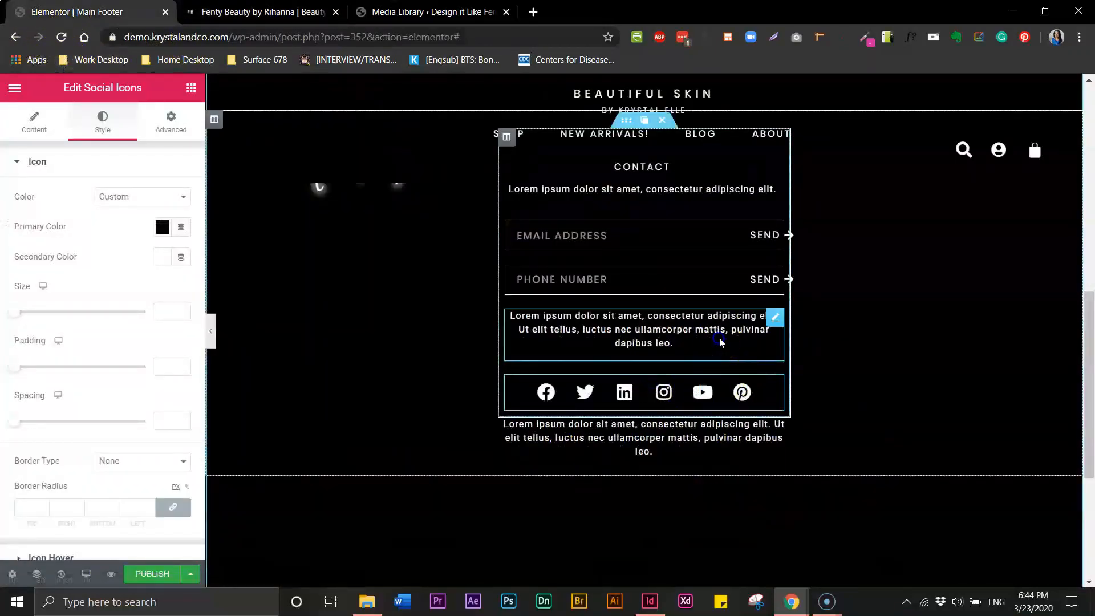
{"action": "left_click", "coordinate": [770, 324]}
Give the paragraph above the icons a top margin of 10
{"action": "left_click", "coordinate": [774, 321]}
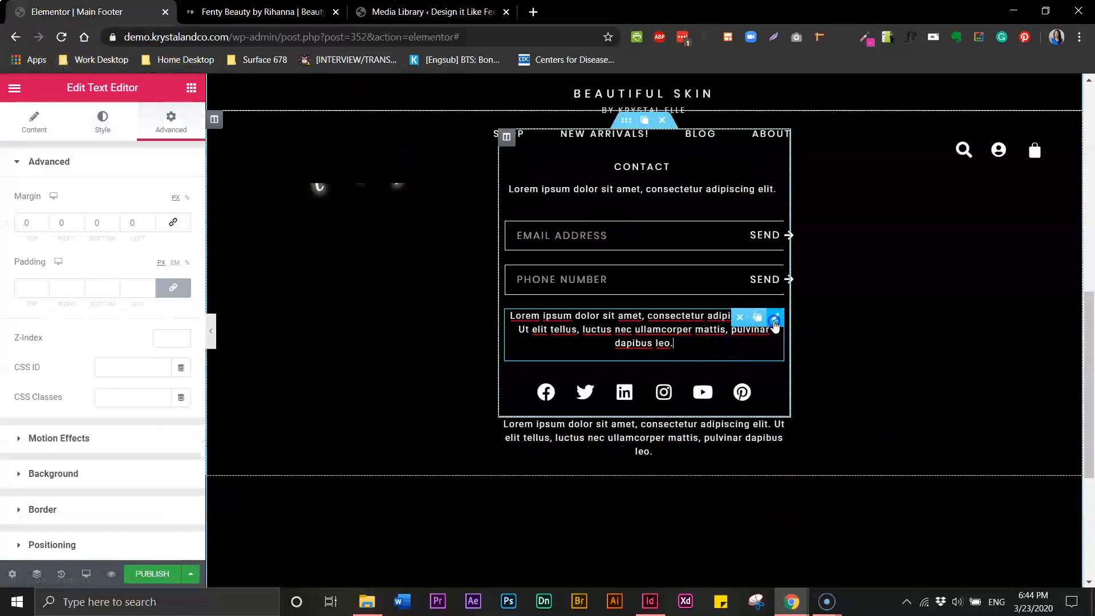
{"action": "left_click", "coordinate": [133, 222]}
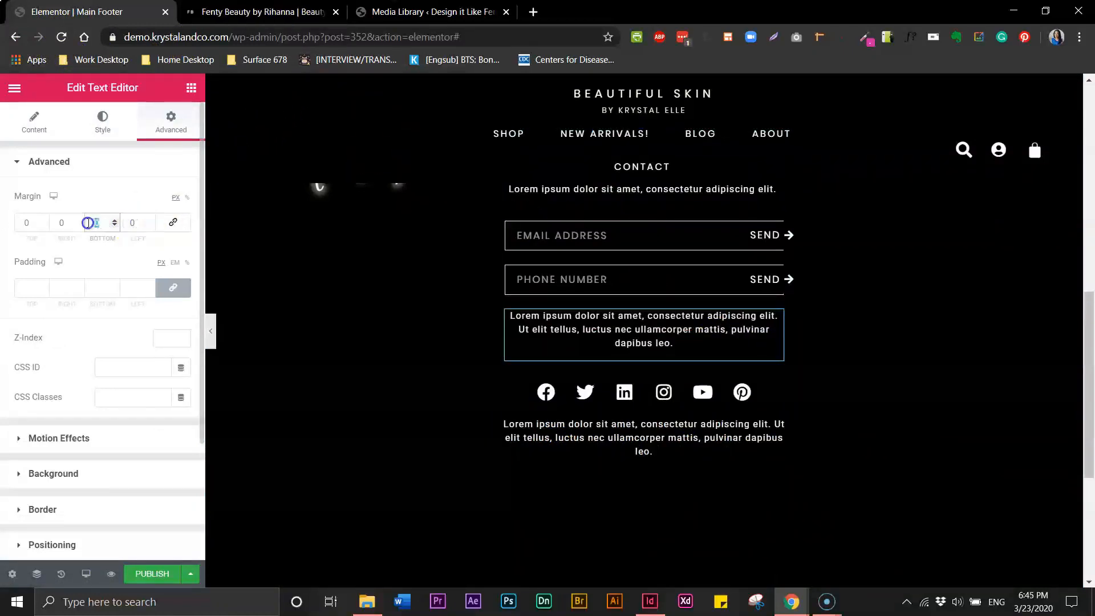
{"action": "left_click", "coordinate": [29, 222]}
{"action": "type", "text": "10"}
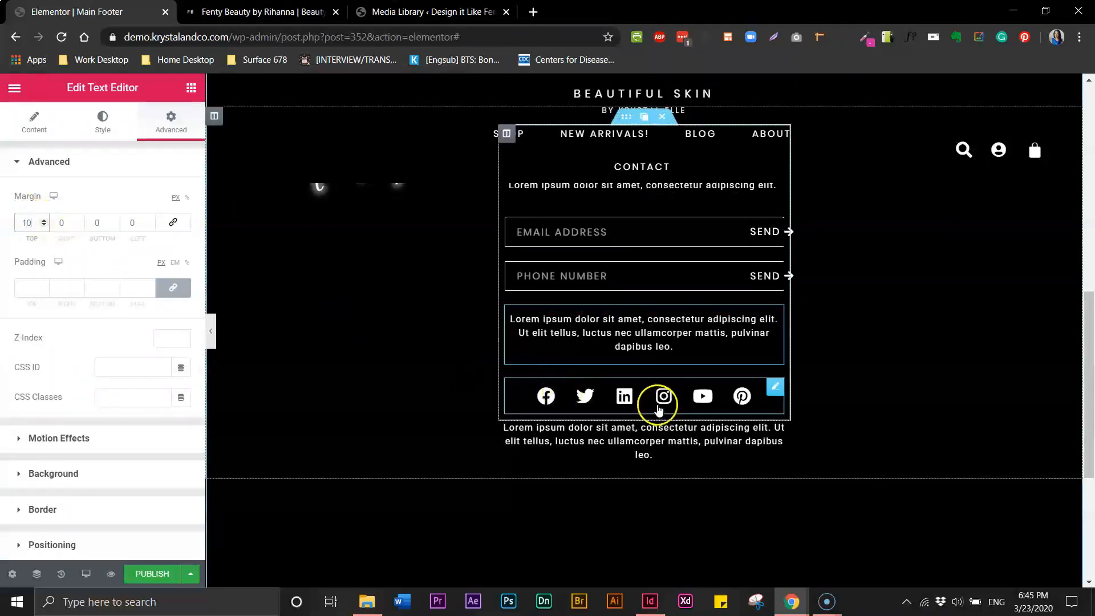
Zero the social icons' margins, set top to -20, then nudge it down to about -38 px
{"action": "left_click", "coordinate": [696, 399]}
{"action": "left_click", "coordinate": [168, 121]}
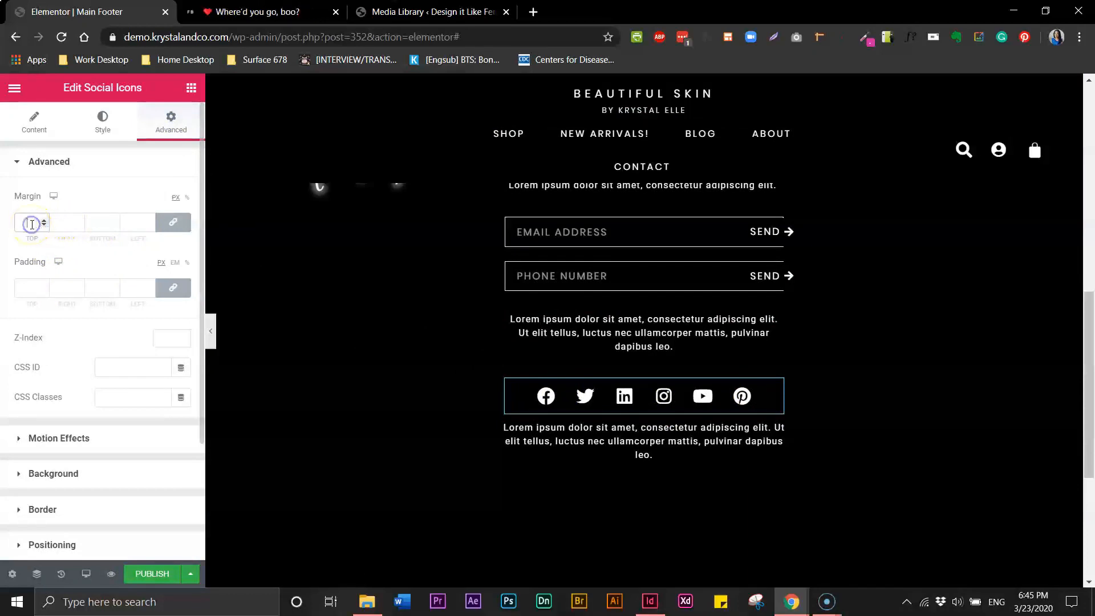
{"action": "type", "text": "20"}
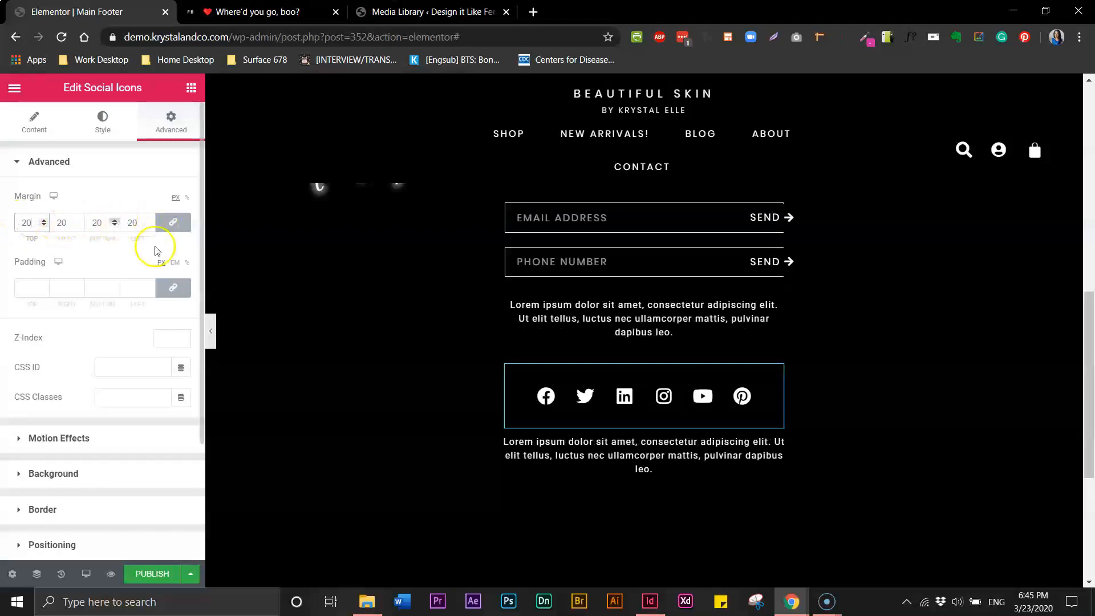
{"action": "type", "text": "0"}
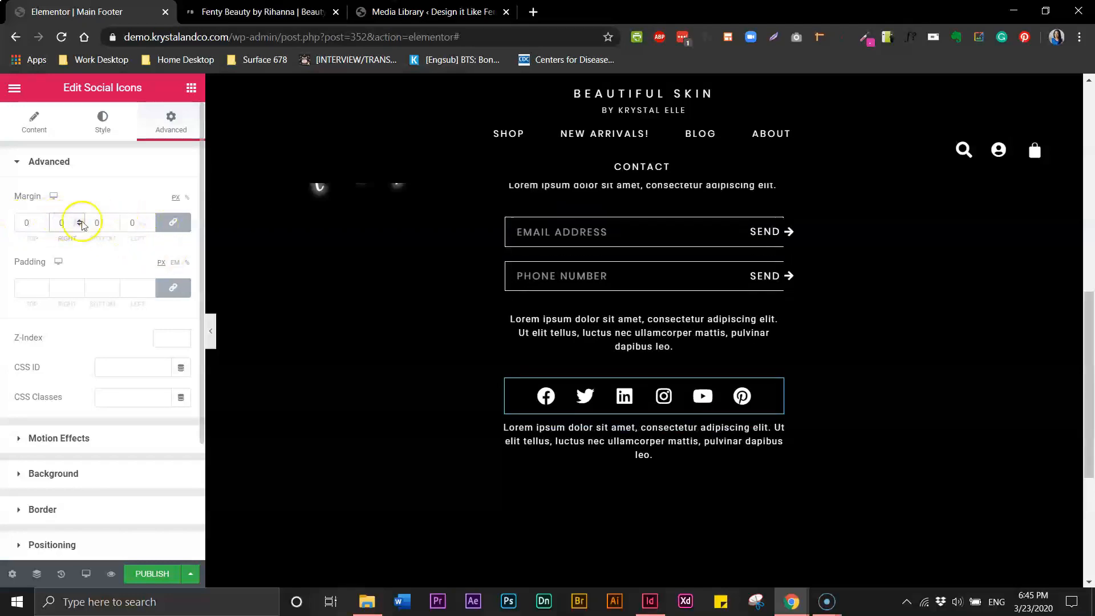
{"action": "left_click", "coordinate": [172, 221]}
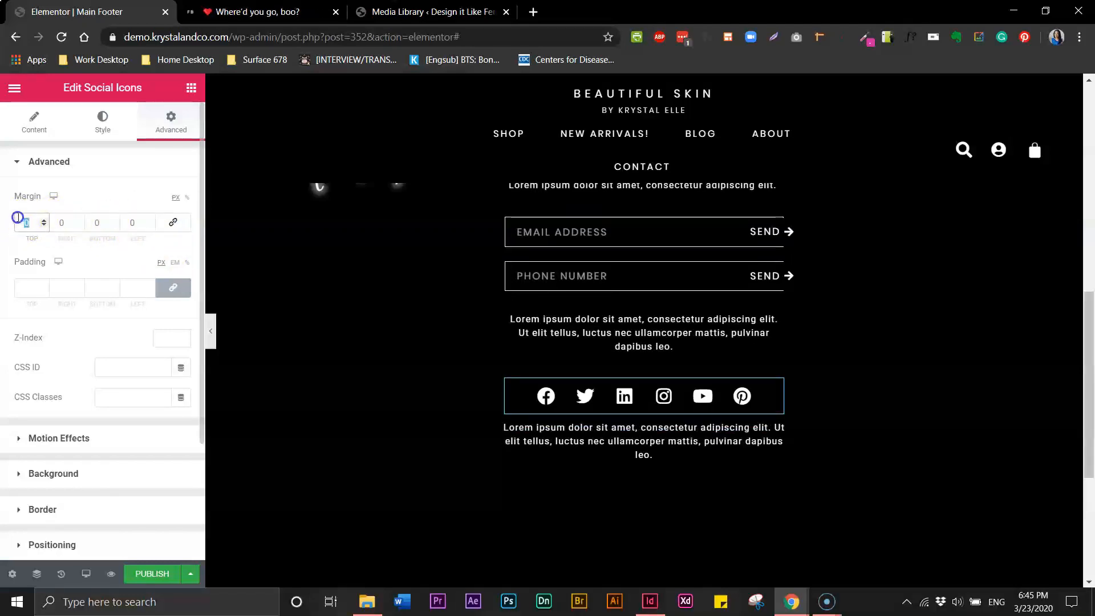
{"action": "type", "text": "20"}
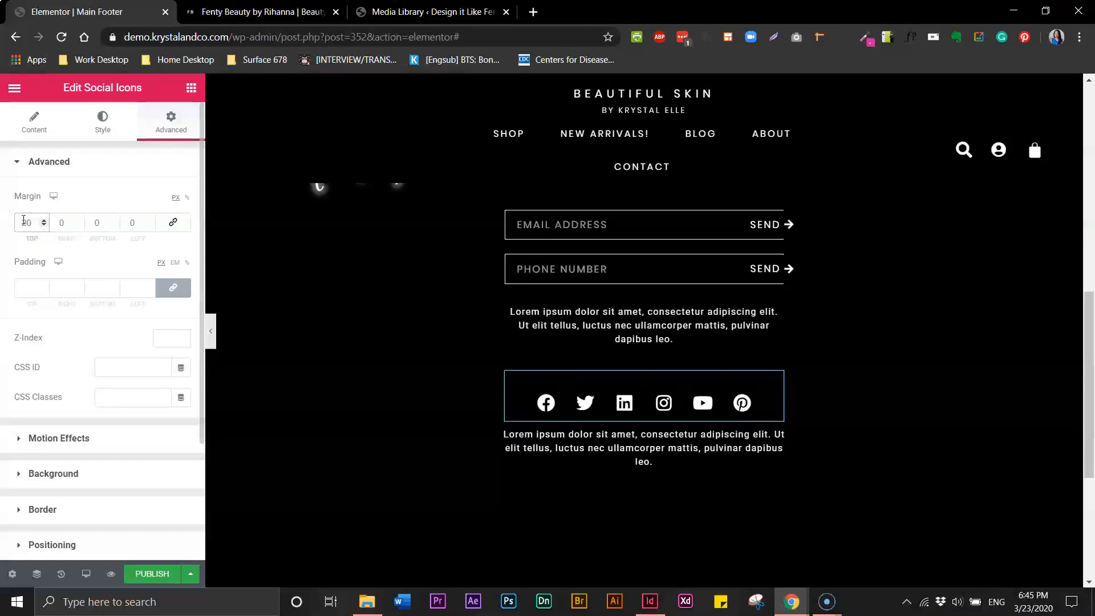
{"action": "type", "text": "-"}
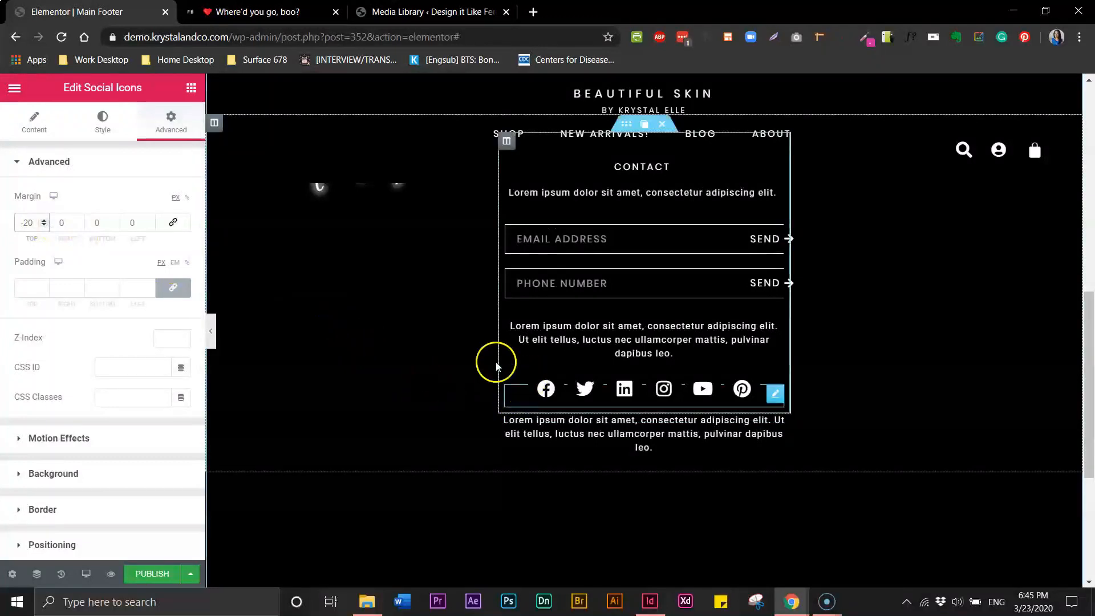
{"action": "left_click", "coordinate": [45, 226]}
{"action": "left_click", "coordinate": [45, 226]}
{"action": "left_click", "coordinate": [45, 226]}
{"action": "left_click", "coordinate": [45, 226]}
{"action": "left_click", "coordinate": [45, 225]}
{"action": "left_click", "coordinate": [45, 225]}
{"action": "left_click", "coordinate": [45, 226]}
{"action": "left_click", "coordinate": [45, 226]}
{"action": "left_click", "coordinate": [45, 226]}
{"action": "left_click", "coordinate": [45, 226]}
{"action": "left_click", "coordinate": [45, 226]}
{"action": "left_click", "coordinate": [45, 226]}
{"action": "left_click", "coordinate": [656, 436]}
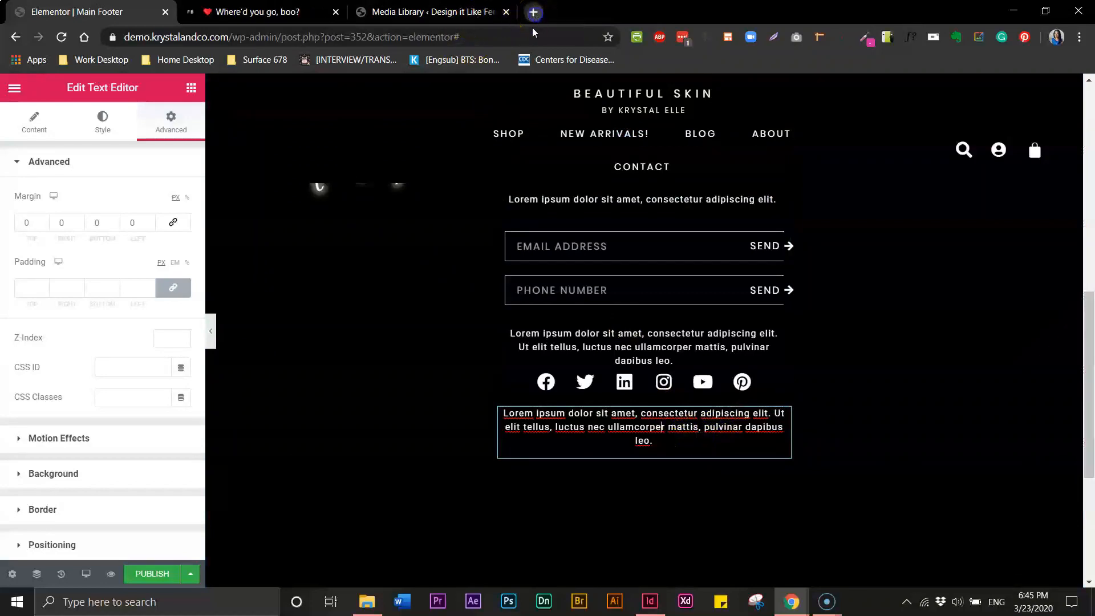
Generate one paragraph of filler text on cupcakeipsum.com and select it
{"action": "left_click", "coordinate": [534, 12]}
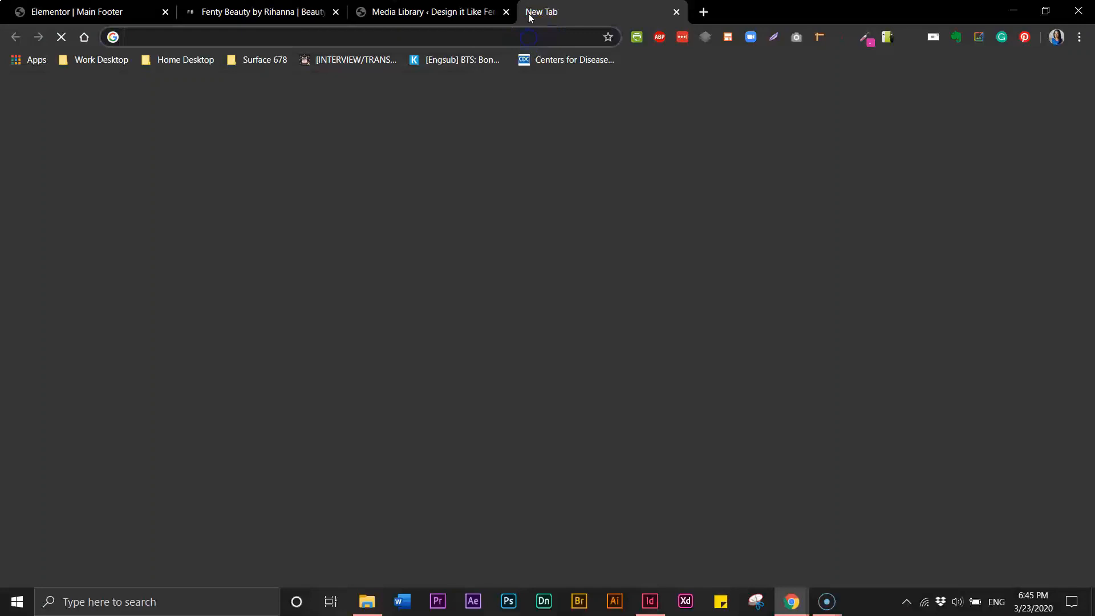
{"action": "type", "text": "cupcakeipsum.com"}
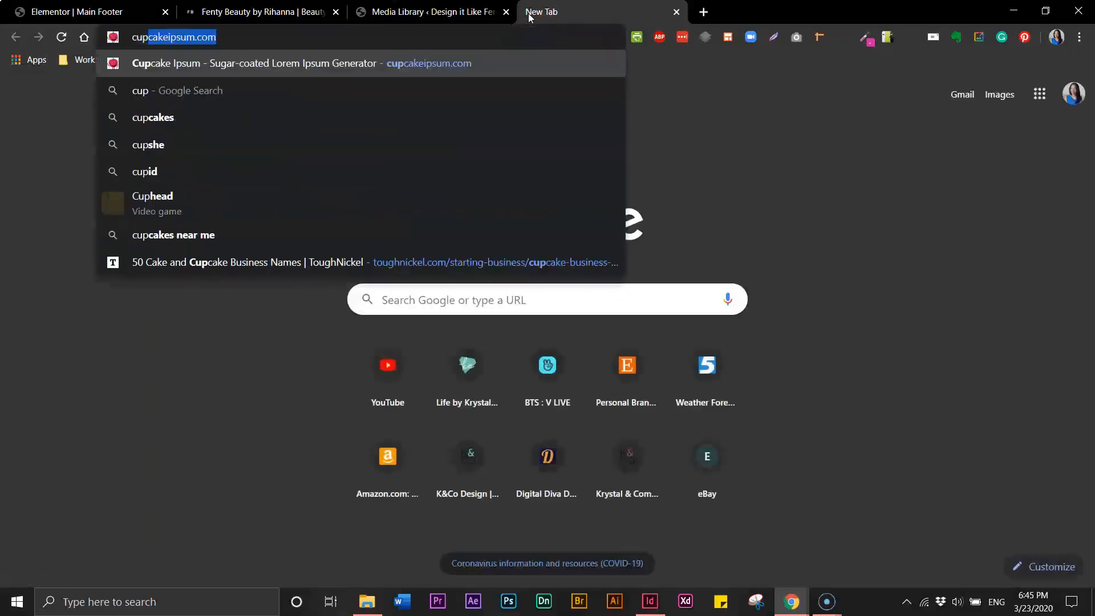
{"action": "key", "text": "Return"}
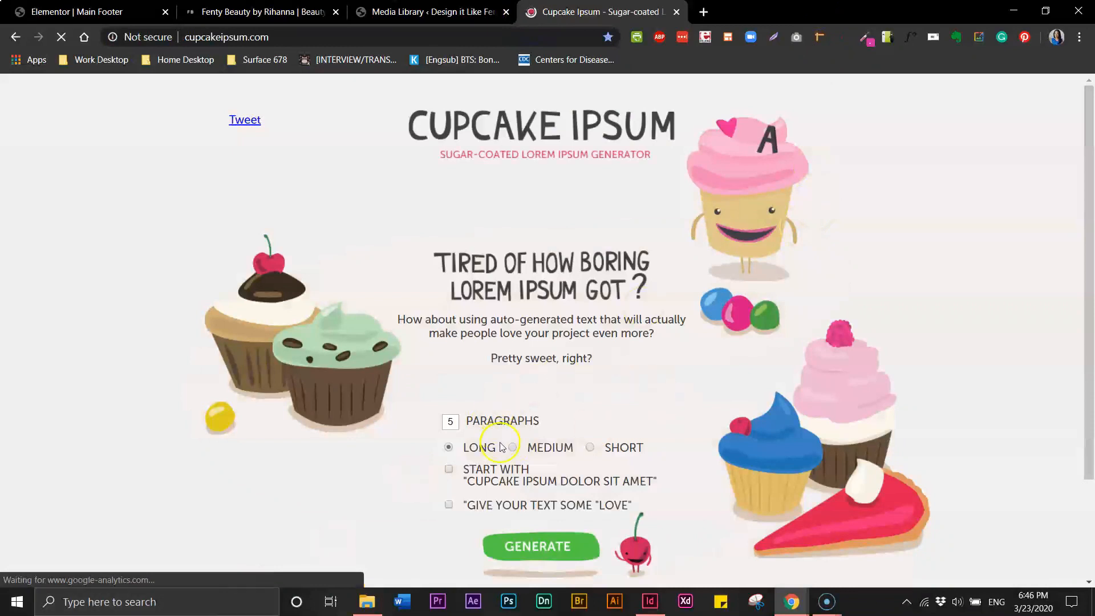
{"action": "double_click", "coordinate": [456, 423]}
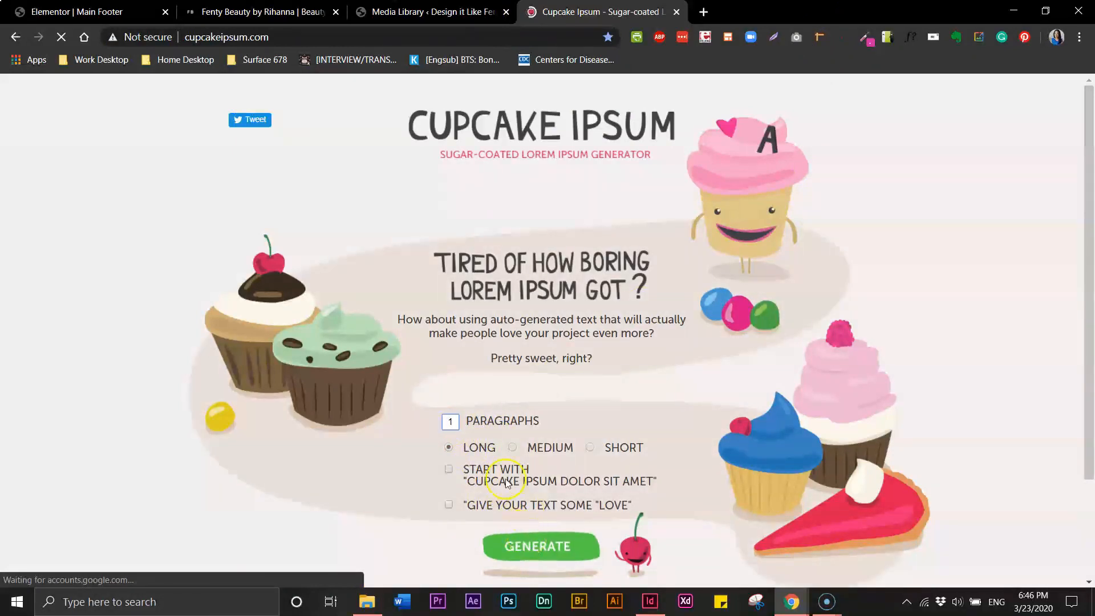
{"action": "type", "text": "1"}
{"action": "left_click", "coordinate": [525, 551]}
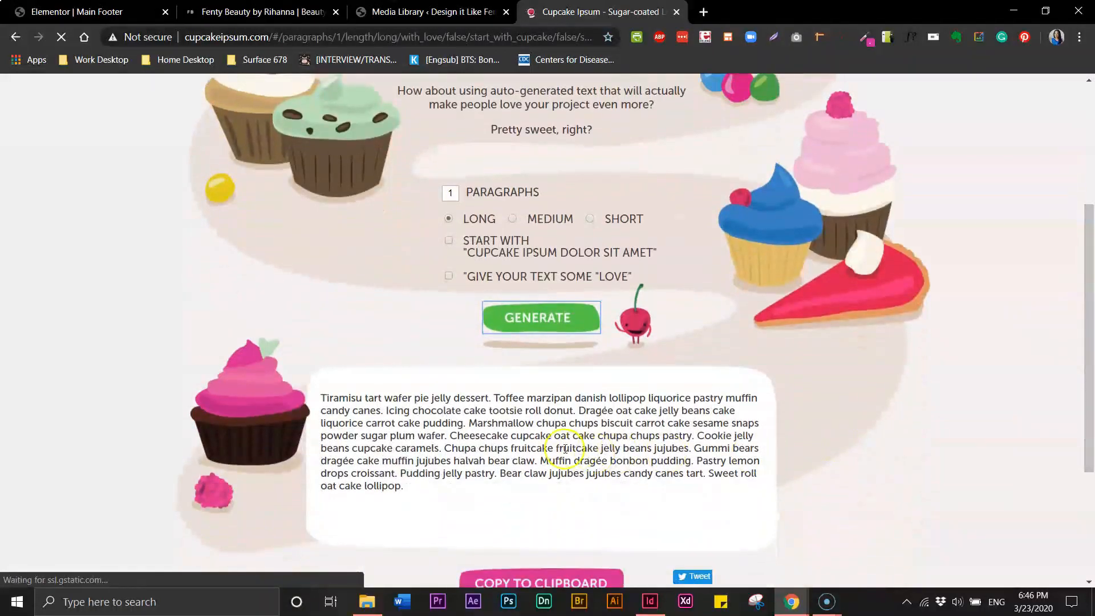
{"action": "triple_click", "coordinate": [564, 448]}
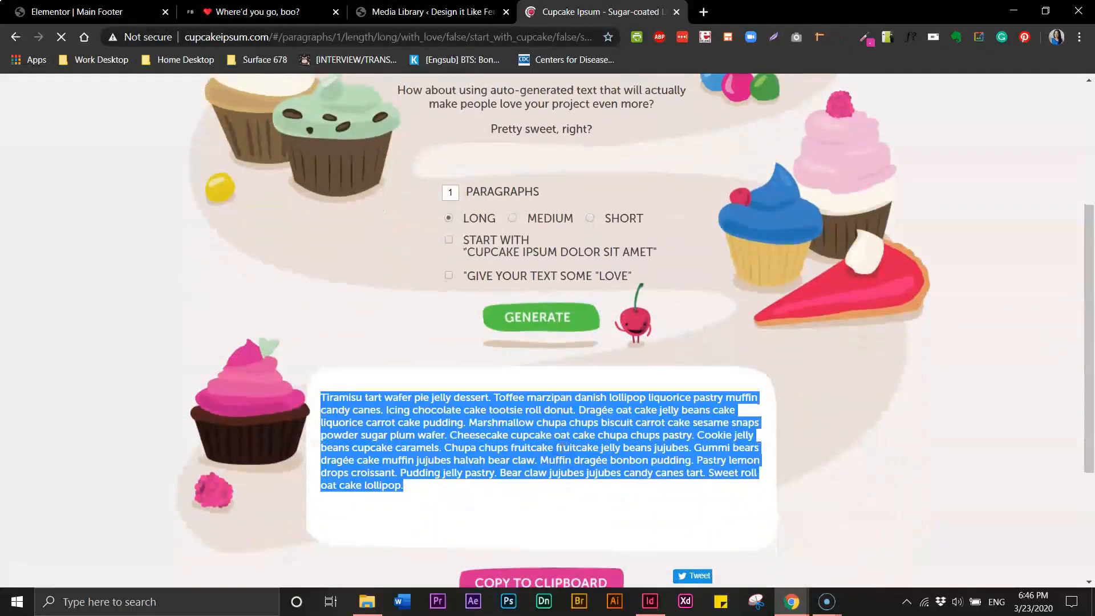
Paste the cupcake text over the old bottom footer paragraph
{"action": "left_click", "coordinate": [80, 12]}
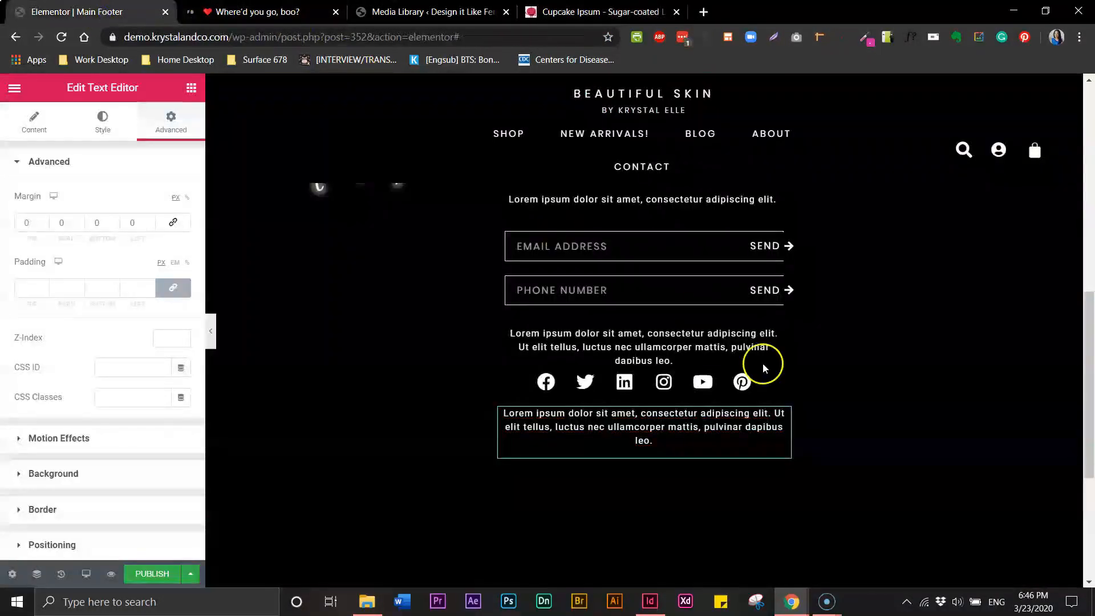
{"action": "double_click", "coordinate": [634, 440]}
{"action": "left_click_drag", "start_coordinate": [656, 439], "coordinate": [509, 418]}
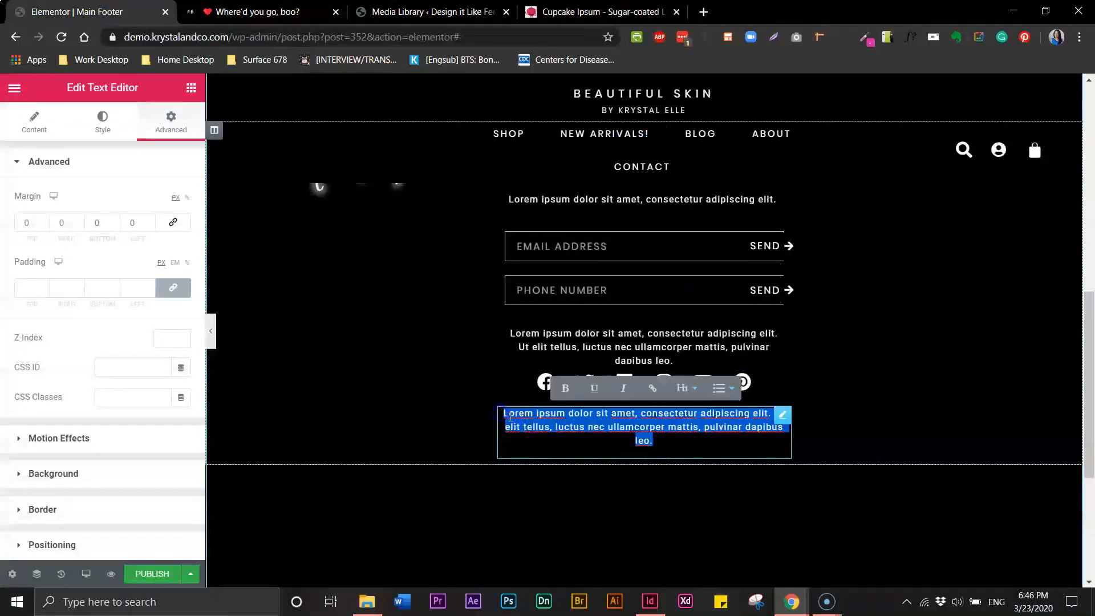
{"action": "type", "text": "Tiramisu tart wafer pie jelly dessert. Toffee marzipan danish lollipop liquorice pastry muffin candy canes. Icing chocolate cake tootsie roll donut. Dragée oat cake jelly beans cake liquorice carrot cake pudding. Marshmallow chupa chups biscuit carrot cake sesame snaps powder sugar plum wafer. Cheesecake cupcake oat cake chupa chups pastry. Cookie jelly beans cupcake caramels Chupa chups fruitcake fruitcake jelly beans jujubes. Gummi bears dragée cake muffin jujubes halvah bear claw. Muffin dragée bonbon pudding. Pastry lemon drops croissant. Pudding jelly pastry. Bear claw jujubes jujubes candy canes tart. Sweet roll oat cake lollipop."}
{"action": "left_click", "coordinate": [648, 429]}
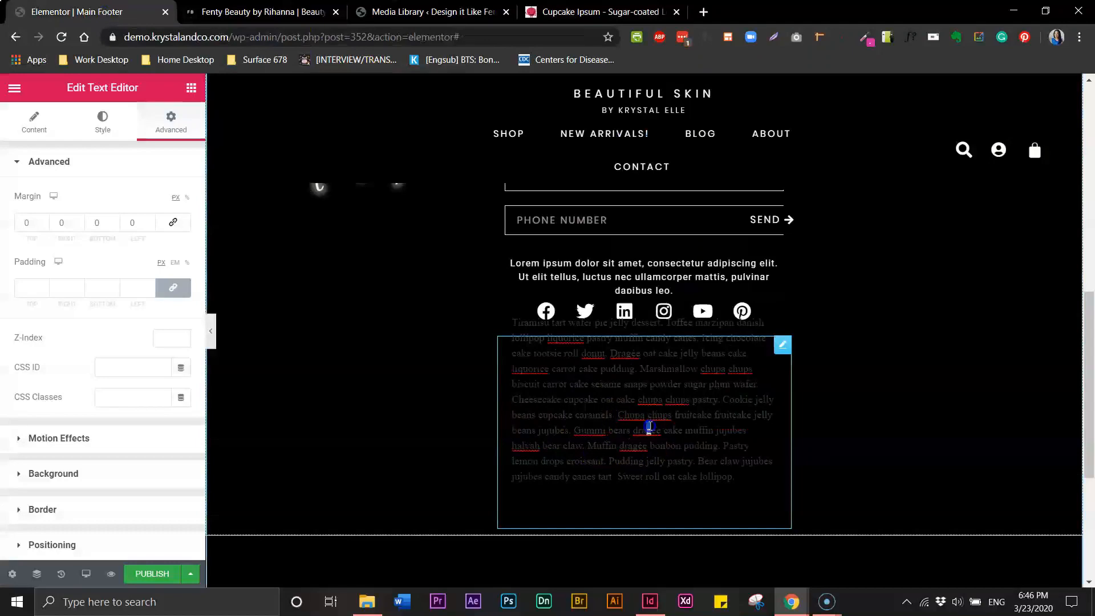
Copy the Lorem paragraph widget and paste its style onto the cupcake text
{"action": "left_click", "coordinate": [590, 278]}
{"action": "left_click_drag", "start_coordinate": [592, 278], "coordinate": [602, 277]}
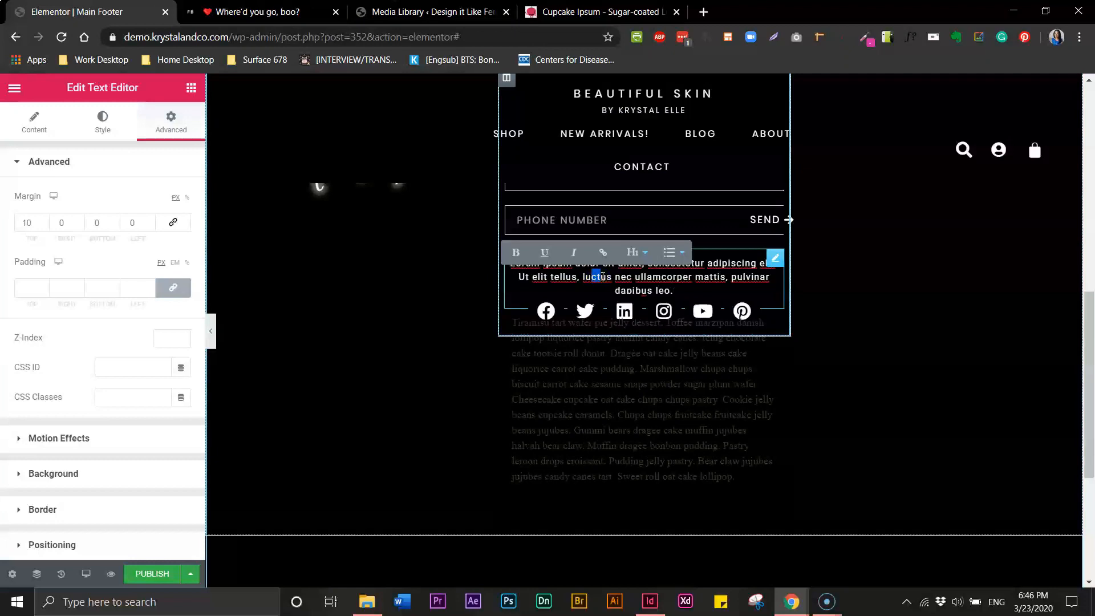
{"action": "right_click", "coordinate": [603, 278]}
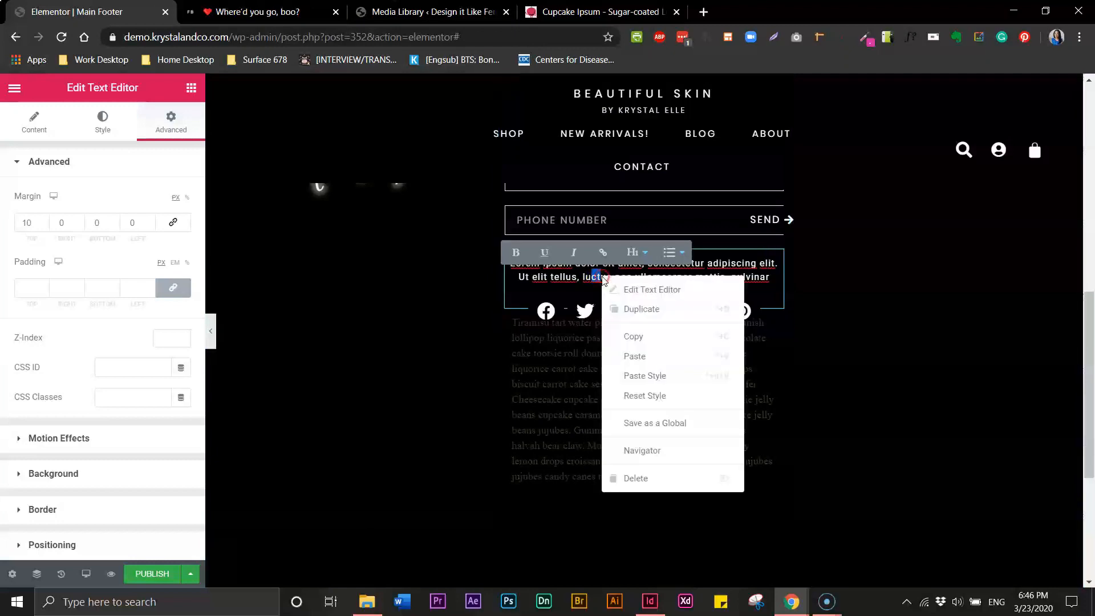
{"action": "left_click", "coordinate": [638, 335]}
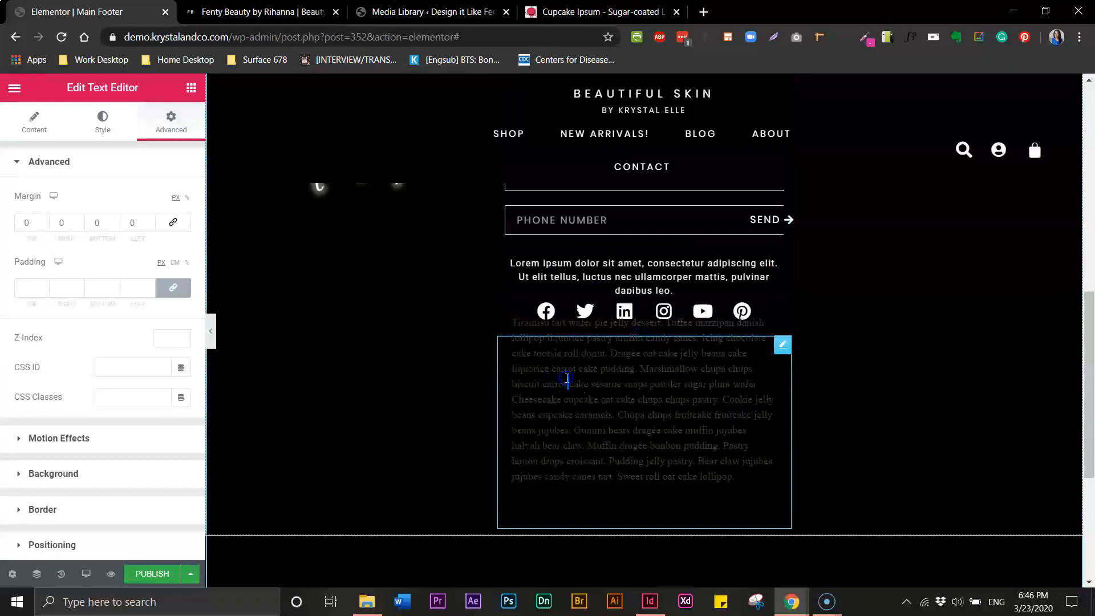
{"action": "triple_click", "coordinate": [567, 379]}
{"action": "right_click", "coordinate": [567, 378]}
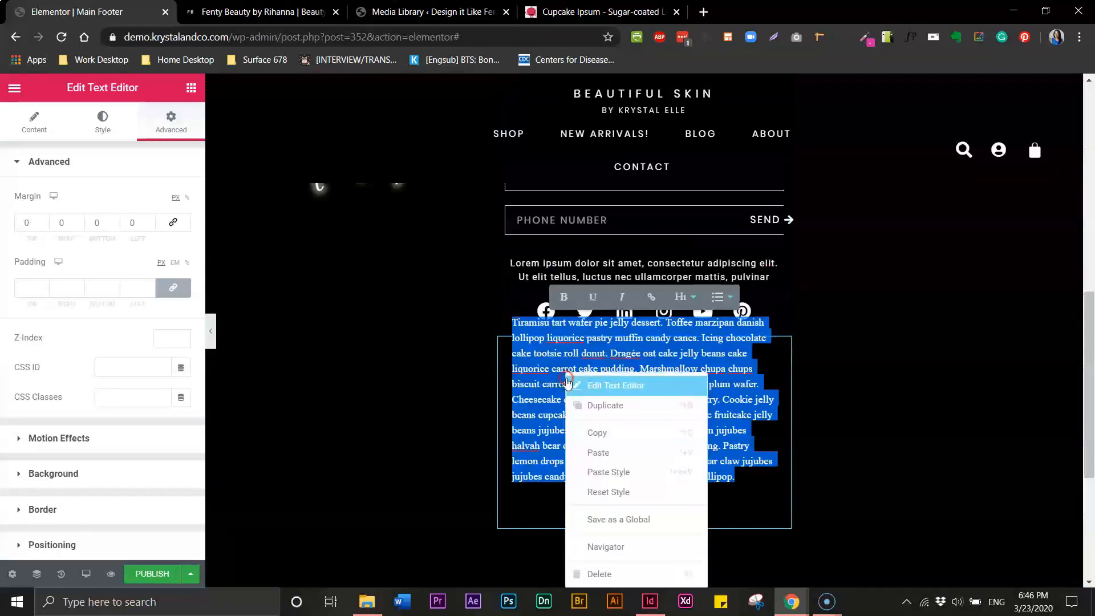
{"action": "left_click", "coordinate": [608, 456]}
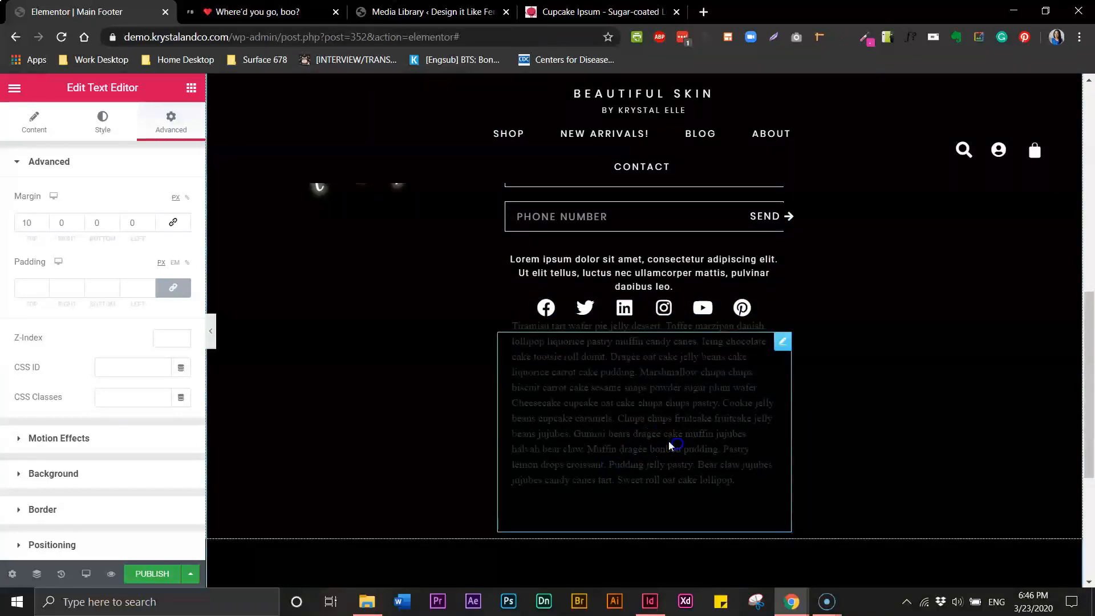
{"action": "right_click", "coordinate": [606, 403]}
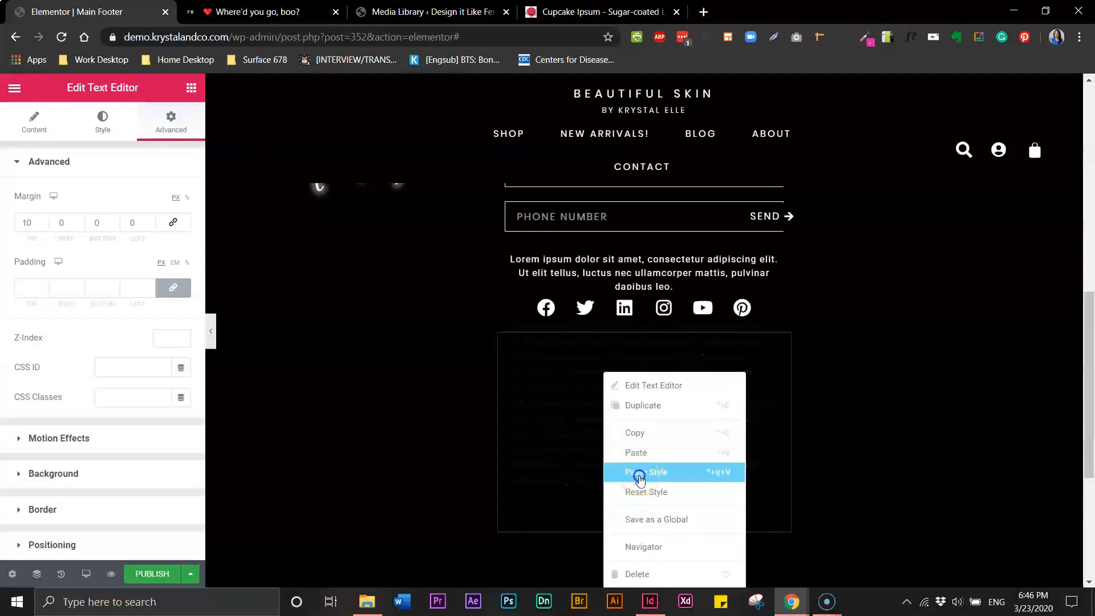
{"action": "left_click", "coordinate": [638, 473]}
Open the cupcake paragraph's text editor and select all its source text
{"action": "left_click", "coordinate": [579, 428]}
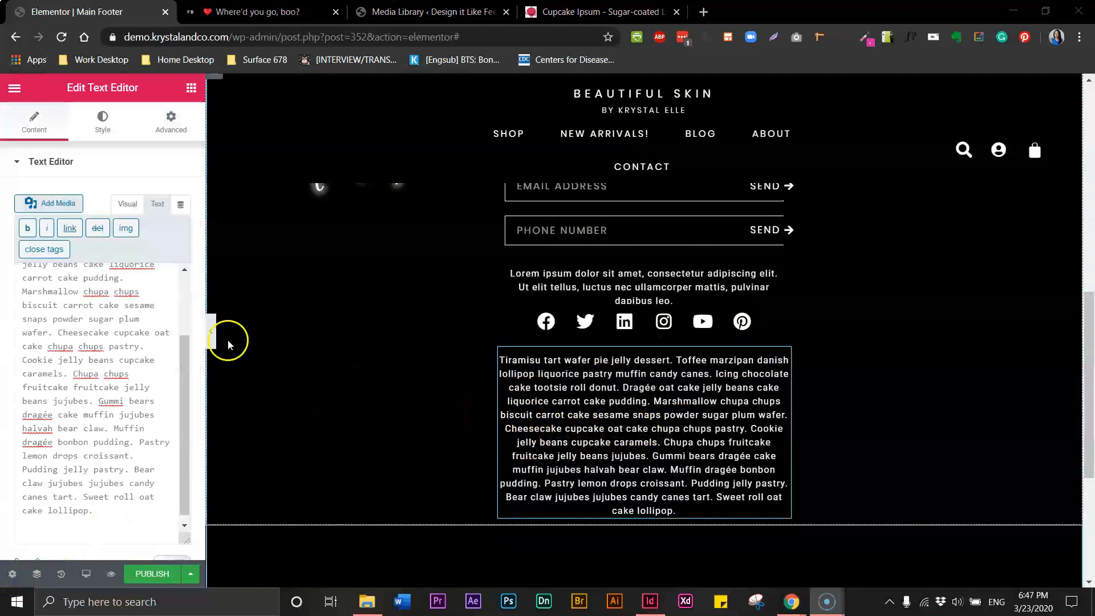
{"action": "left_click", "coordinate": [566, 361]}
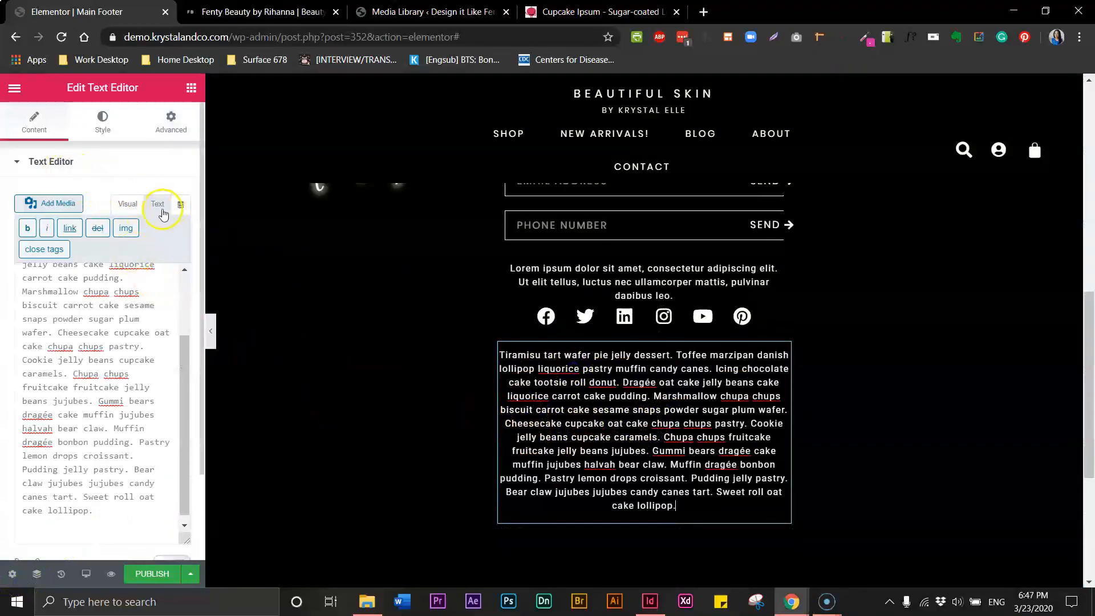
{"action": "left_click", "coordinate": [133, 207]}
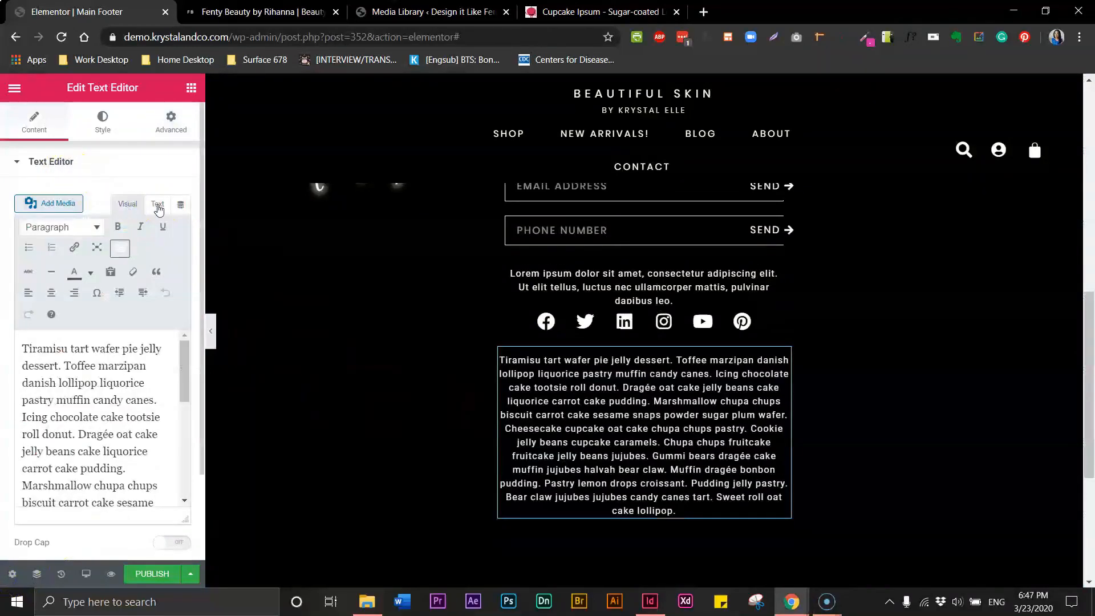
{"action": "left_click", "coordinate": [157, 204]}
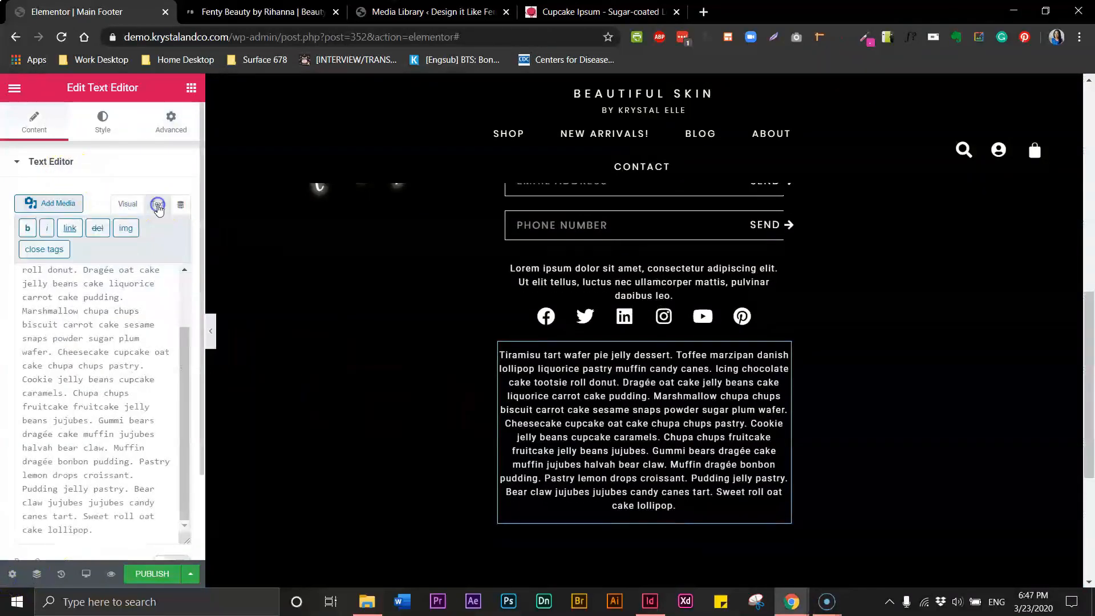
{"action": "triple_click", "coordinate": [80, 322]}
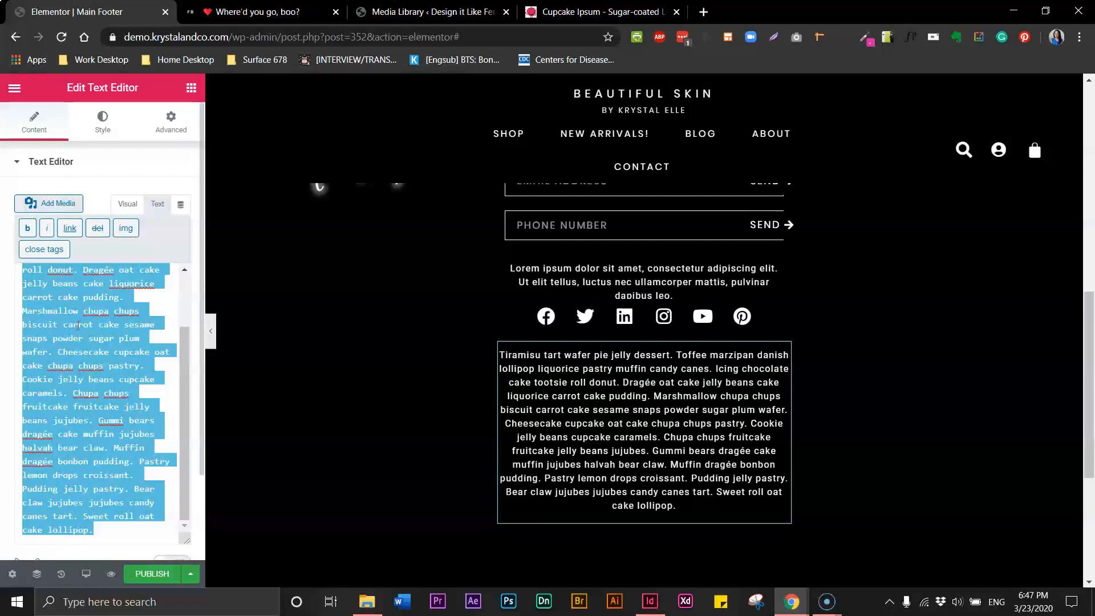
Replace the text block's contents with the cupcake ipsum paragraph beginning 'Tiramisu tart wafer pie jelly dessert.'
{"action": "key", "text": "BackSpace"}
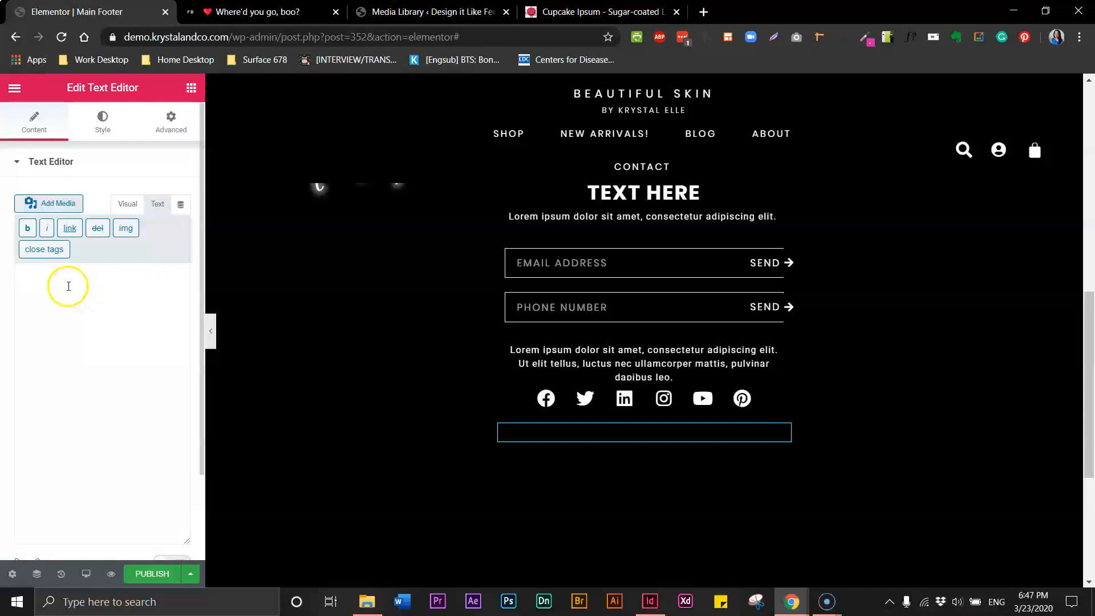
{"action": "type", "text": "Tiramisu tart wafer pie jelly dessert. Toffee marzipan danish lollipop liquorice pastry muffin candy canes. Icing chocolate cake tootsie roll donut. Dragée oat cake jelly beans cake liquorice carrot cake pudding. Marshmallow chupa chups biscuit carrot cake sesame snaps powder sugar plum wafer. Cheesecake cupcake oat cake chupa chups pastry. Cookie jelly beans cupcake caramels. Chupa chups fruitcake fruitcake jelly beans jujubes. Gummi bears dragée cake muffin jujubes halvah bear claw. Muffin dragée bonbon pudding. Pastry lemon drops croissant. Pudding jelly pastry. Bear claw jujubes jujubes candy canes tart. Sweet roll oat cake lollipop."}
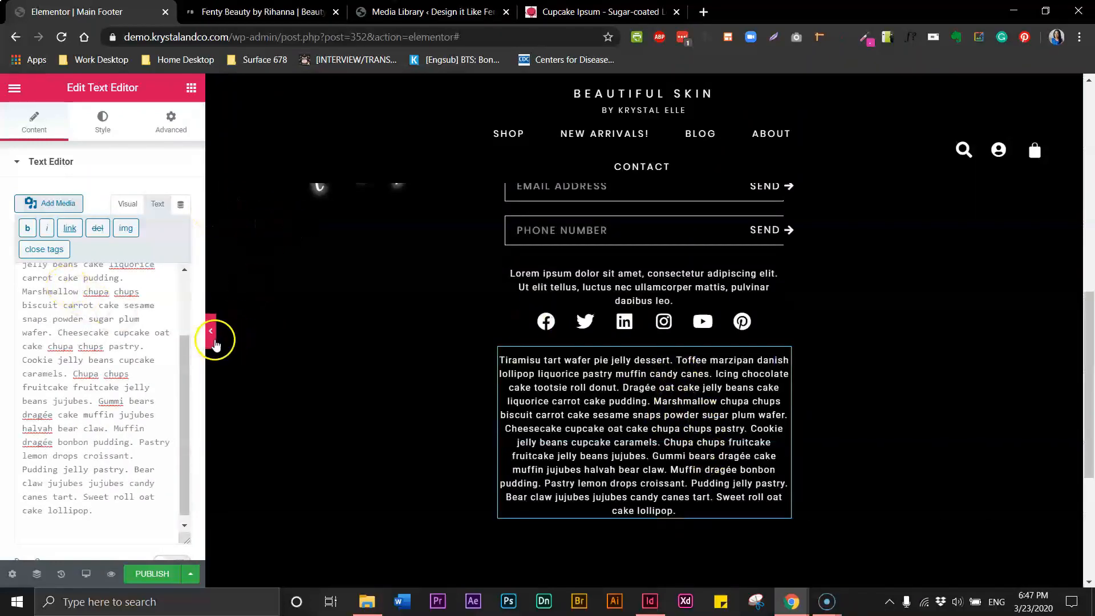
Preview the footer and compare it with the Fenty Beauty reference site's footer
{"action": "left_click", "coordinate": [211, 337]}
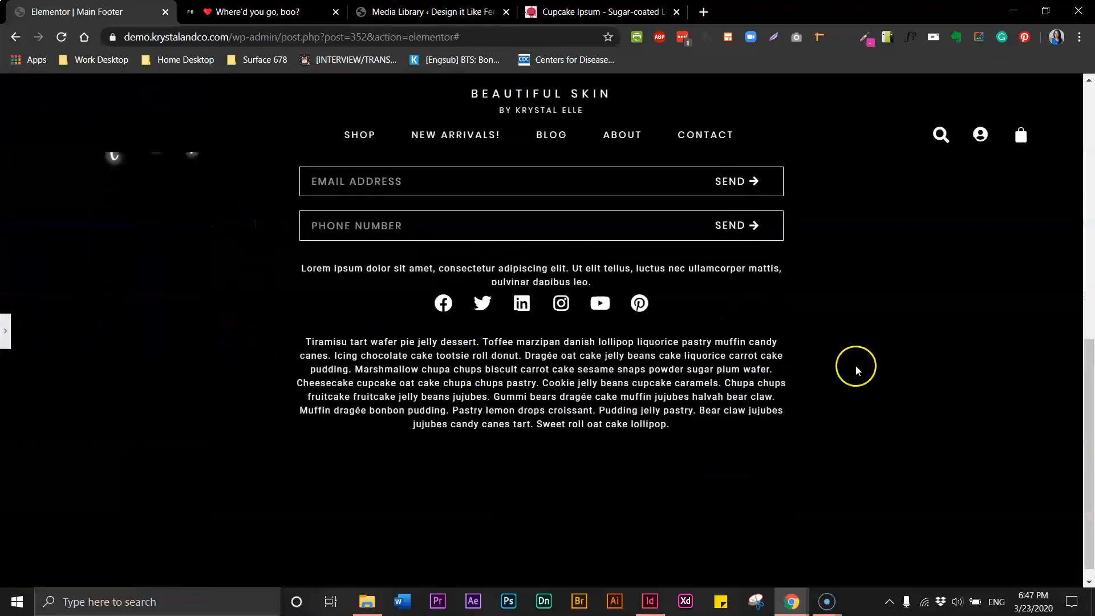
{"action": "left_click", "coordinate": [274, 17]}
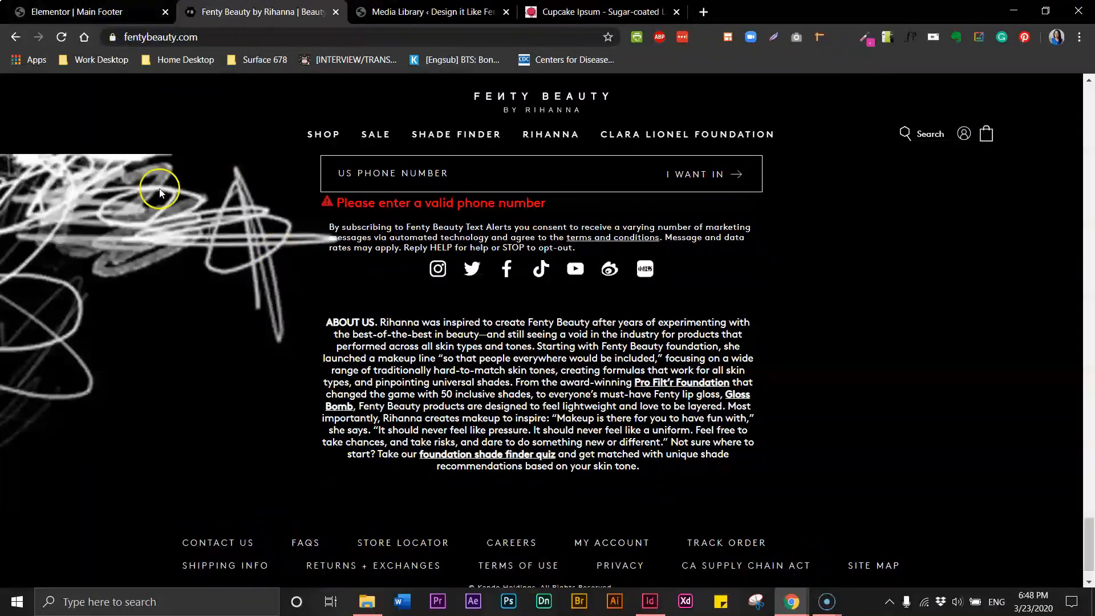
{"action": "left_click", "coordinate": [41, 13]}
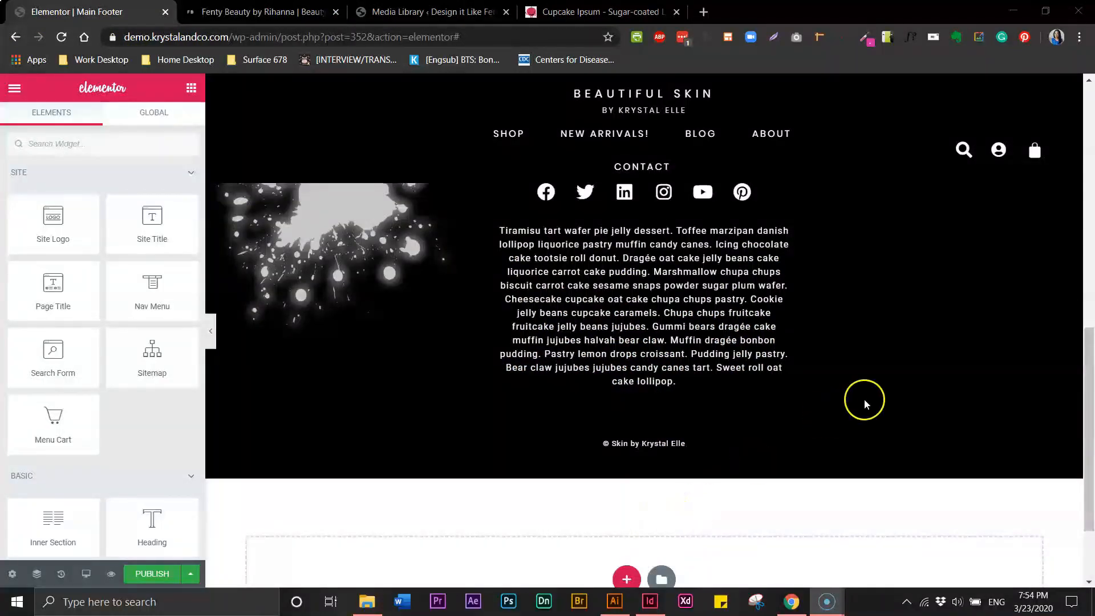
{"action": "left_click_drag", "start_coordinate": [1090, 399], "coordinate": [1093, 328]}
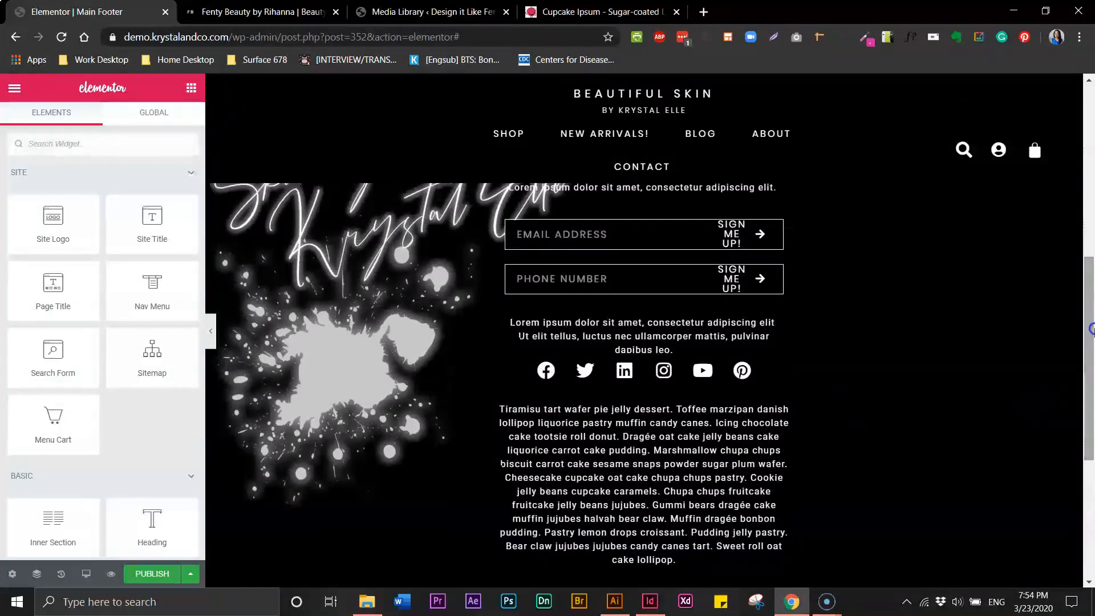
{"action": "left_click", "coordinate": [212, 331]}
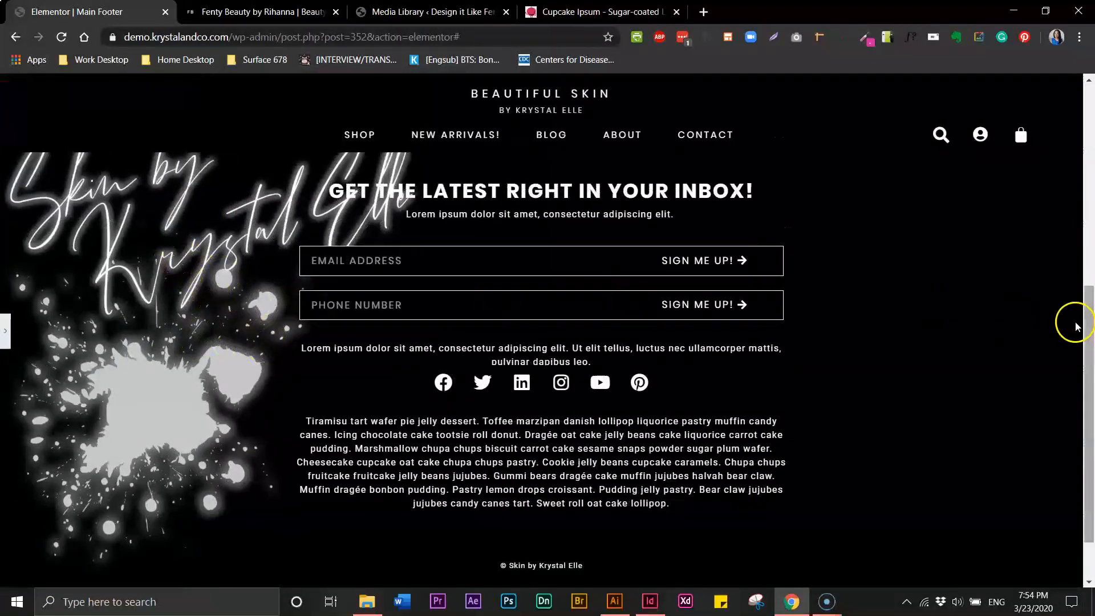
{"action": "left_click_drag", "start_coordinate": [1087, 325], "coordinate": [1091, 308]}
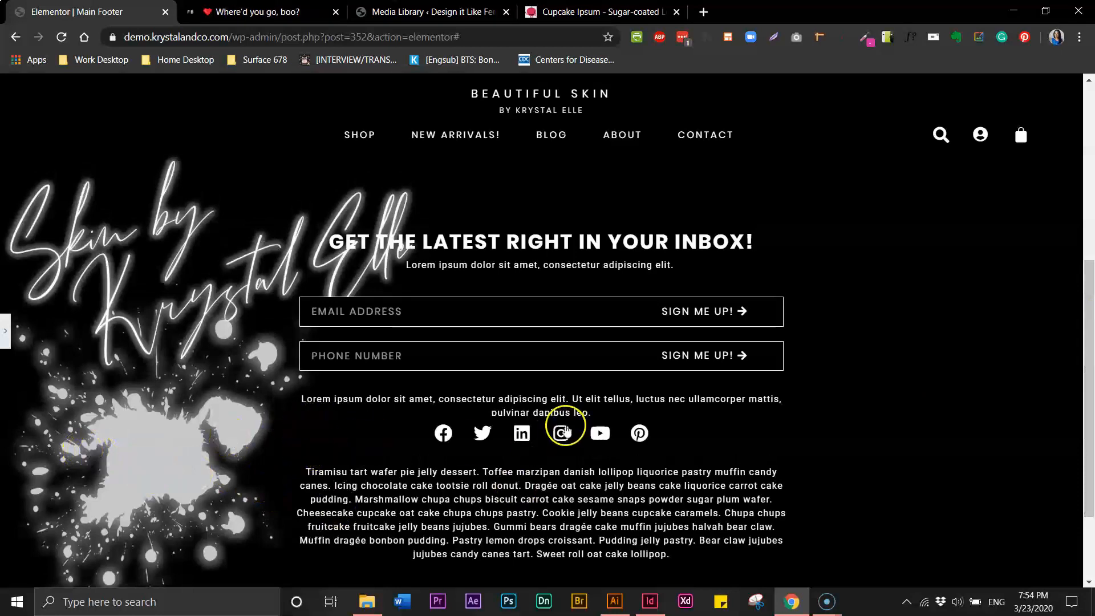
{"action": "left_click_drag", "start_coordinate": [1089, 383], "coordinate": [1089, 450]}
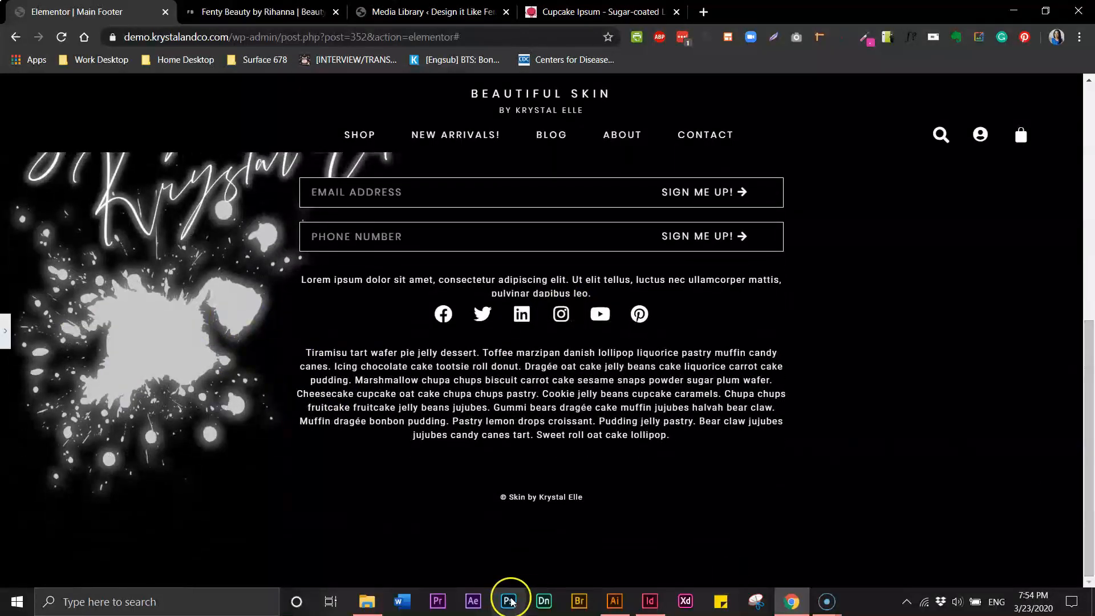
{"action": "left_click", "coordinate": [517, 500]}
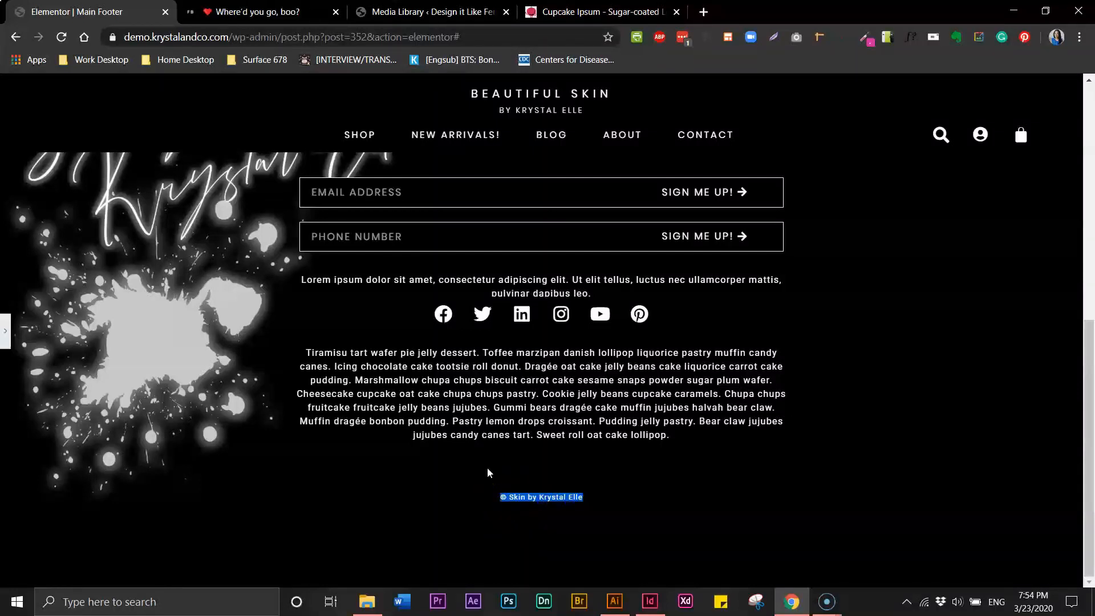
{"action": "left_click", "coordinate": [6, 331]}
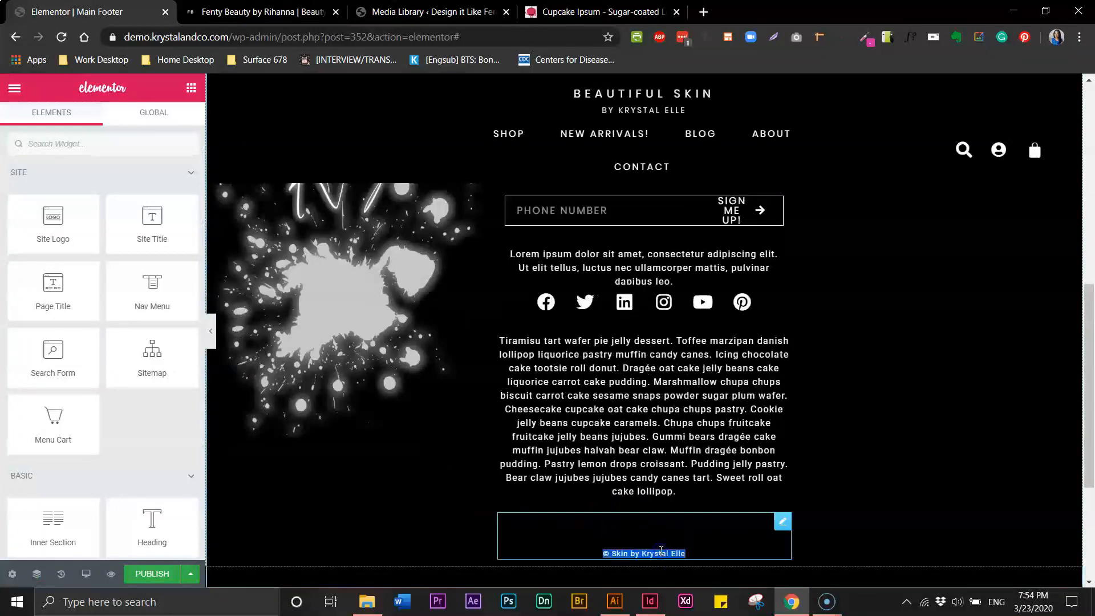
Give the copyright text block a 50 px top margin in its Advanced settings, matching the reference footer
{"action": "left_click", "coordinate": [778, 523]}
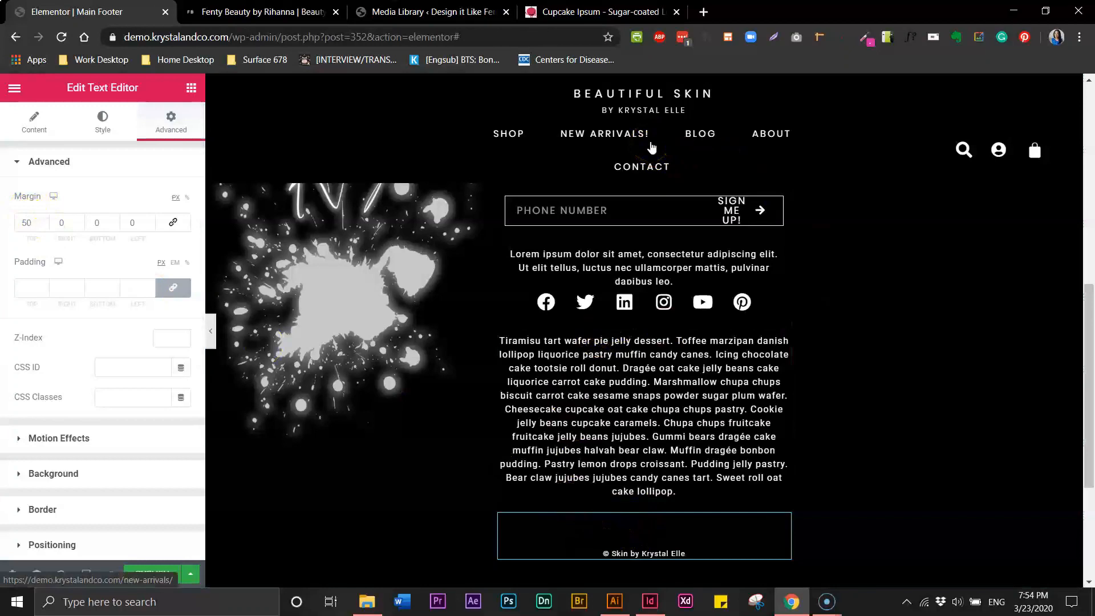
{"action": "left_click", "coordinate": [261, 12]}
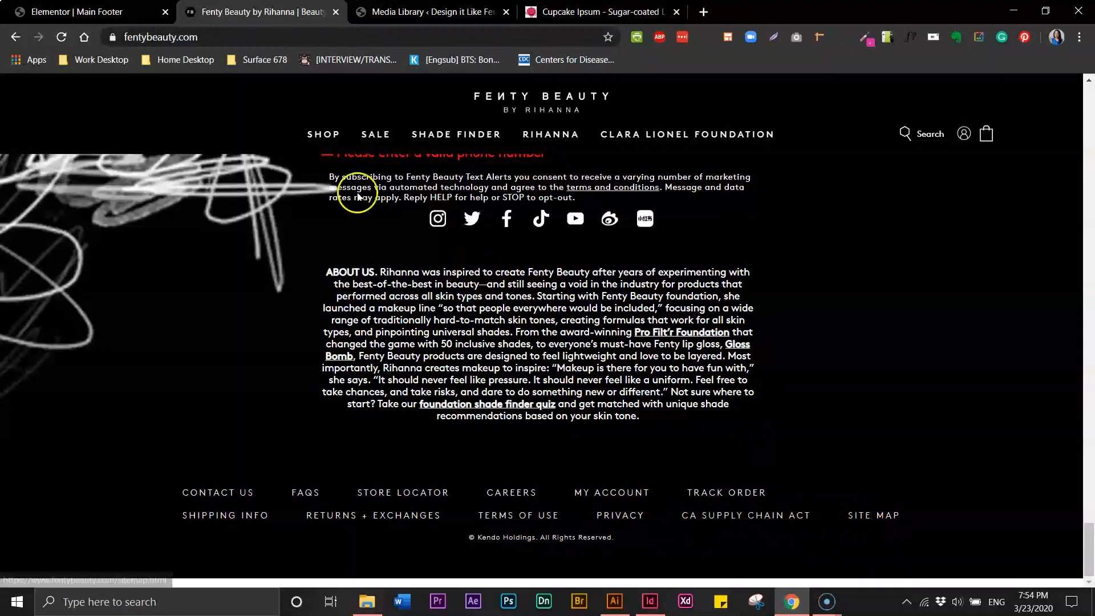
{"action": "left_click", "coordinate": [74, 12]}
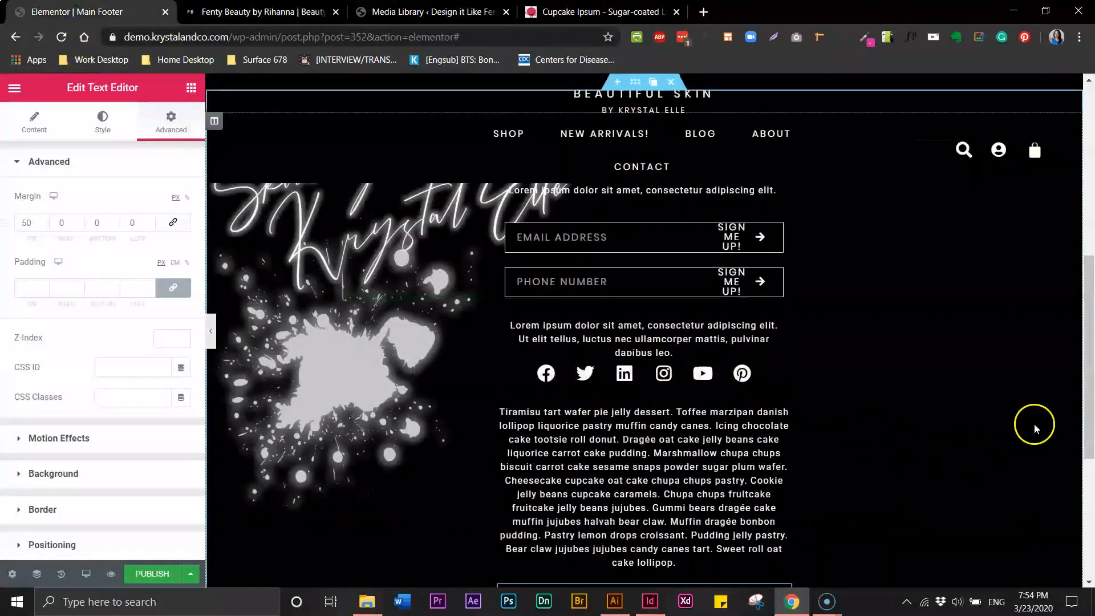
{"action": "left_click_drag", "start_coordinate": [1089, 306], "coordinate": [1091, 342]}
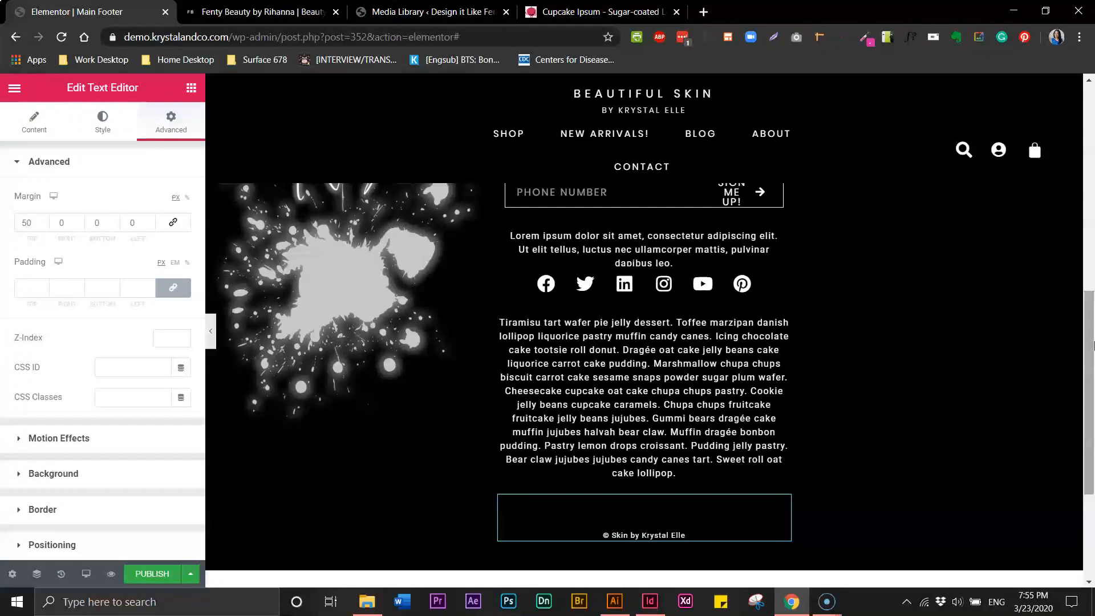
{"action": "left_click", "coordinate": [1094, 323]}
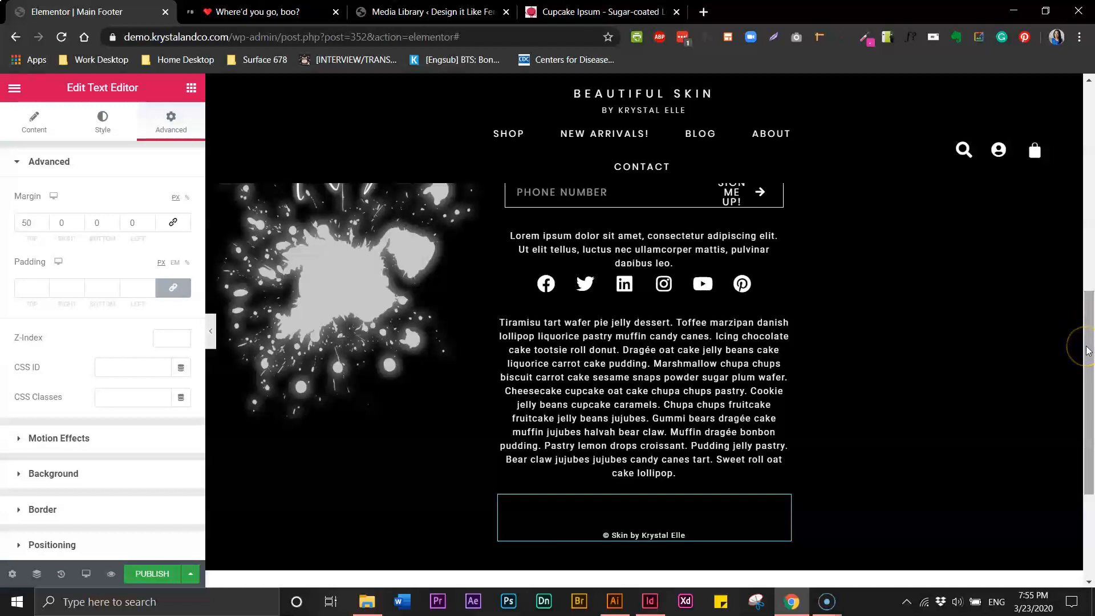
Add a Nav Menu widget with Shop, New Arrivals!, Blog, About and Contact below the footer paragraph
{"action": "left_click", "coordinate": [191, 88]}
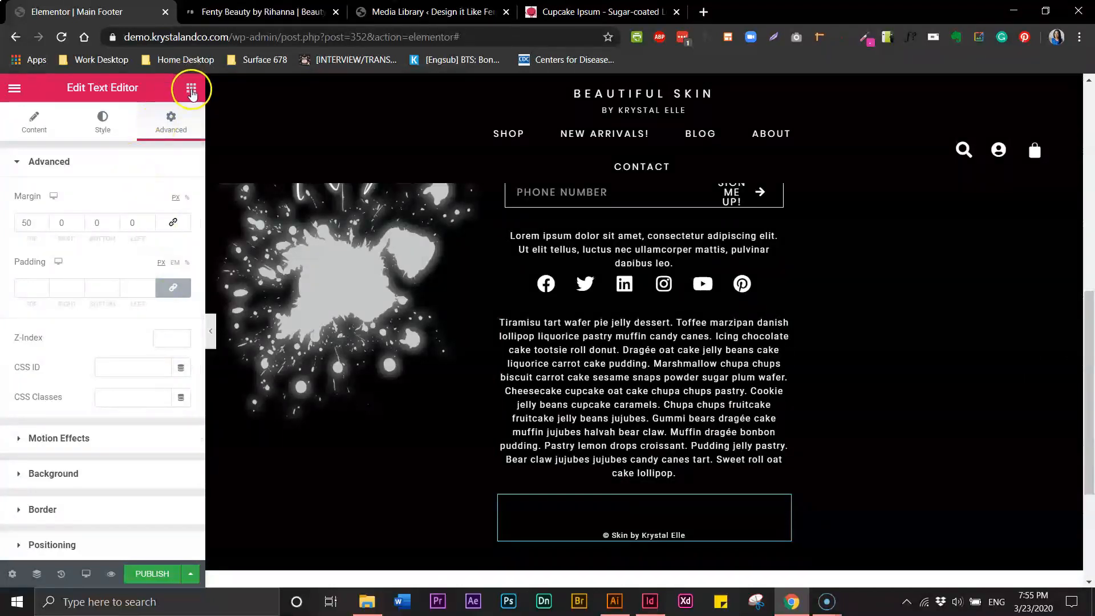
{"action": "left_click_drag", "start_coordinate": [151, 288], "coordinate": [614, 491]}
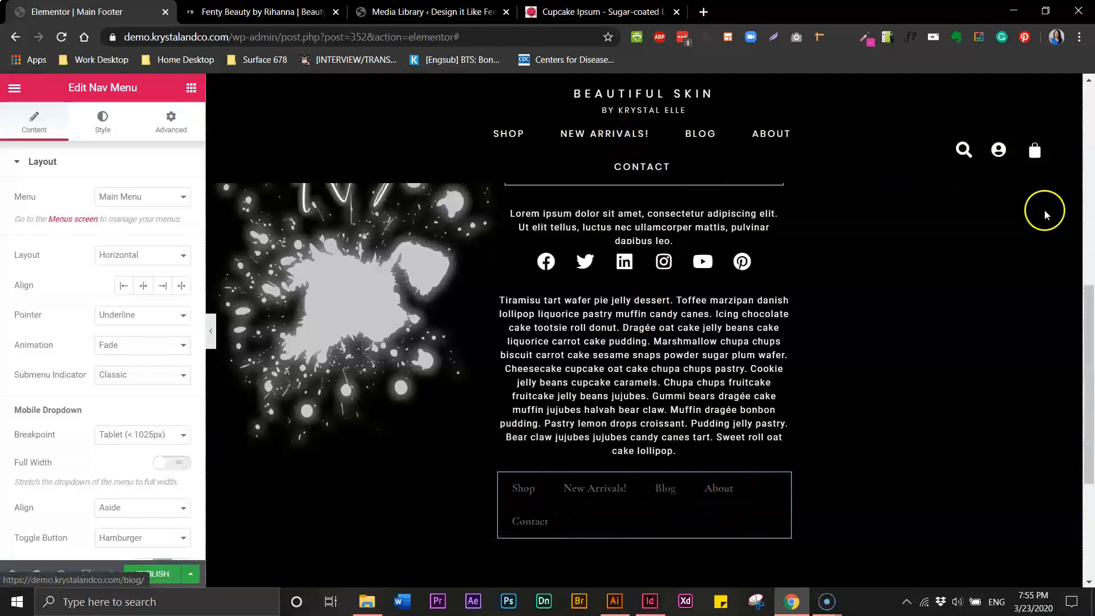
{"action": "left_click_drag", "start_coordinate": [1088, 296], "coordinate": [1091, 111]}
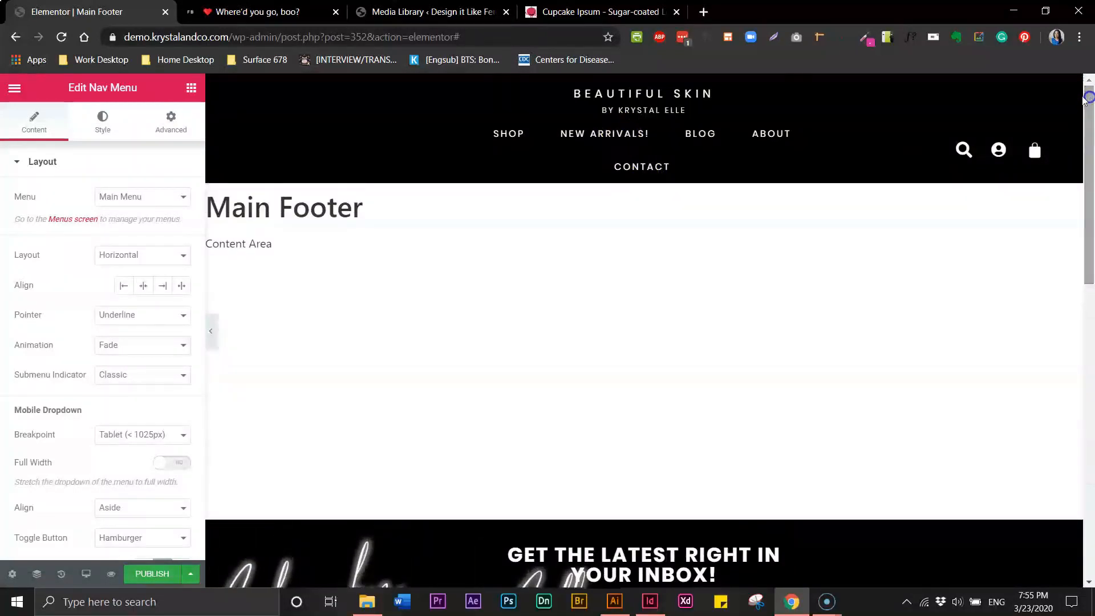
{"action": "mouse_move", "coordinate": [631, 82]}
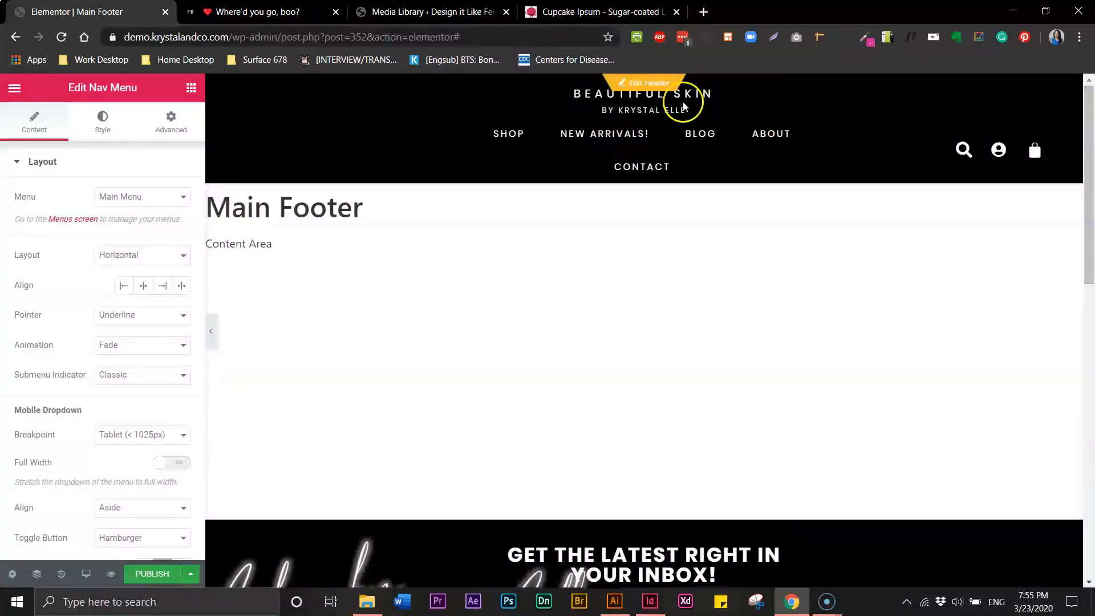
Save the footer changes, switch to the header, and copy its styled nav menu
{"action": "left_click", "coordinate": [652, 83]}
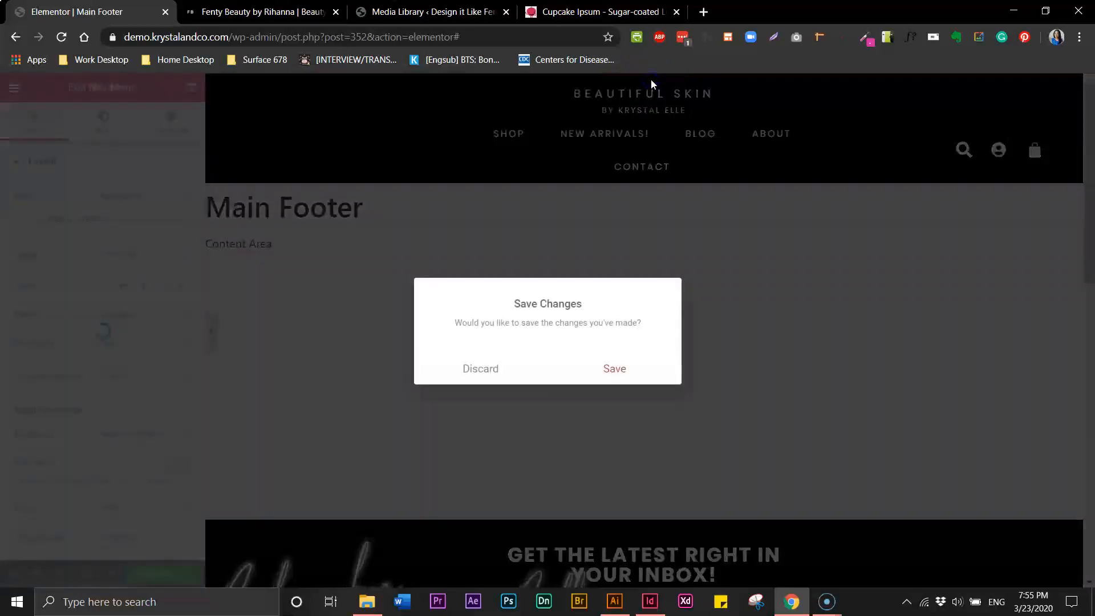
{"action": "left_click", "coordinate": [607, 372]}
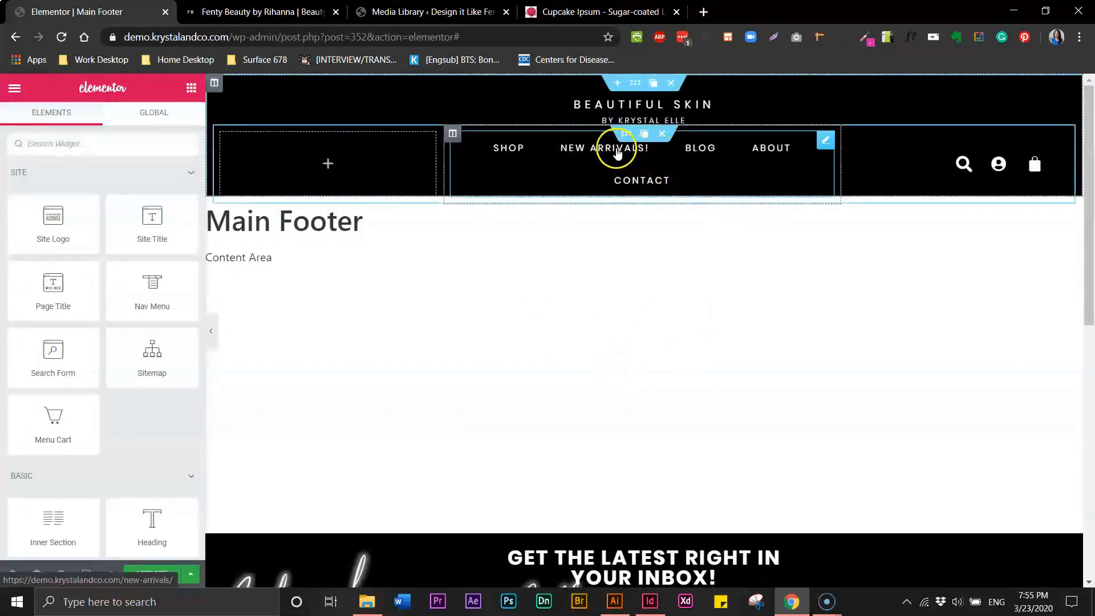
{"action": "left_click", "coordinate": [617, 152]}
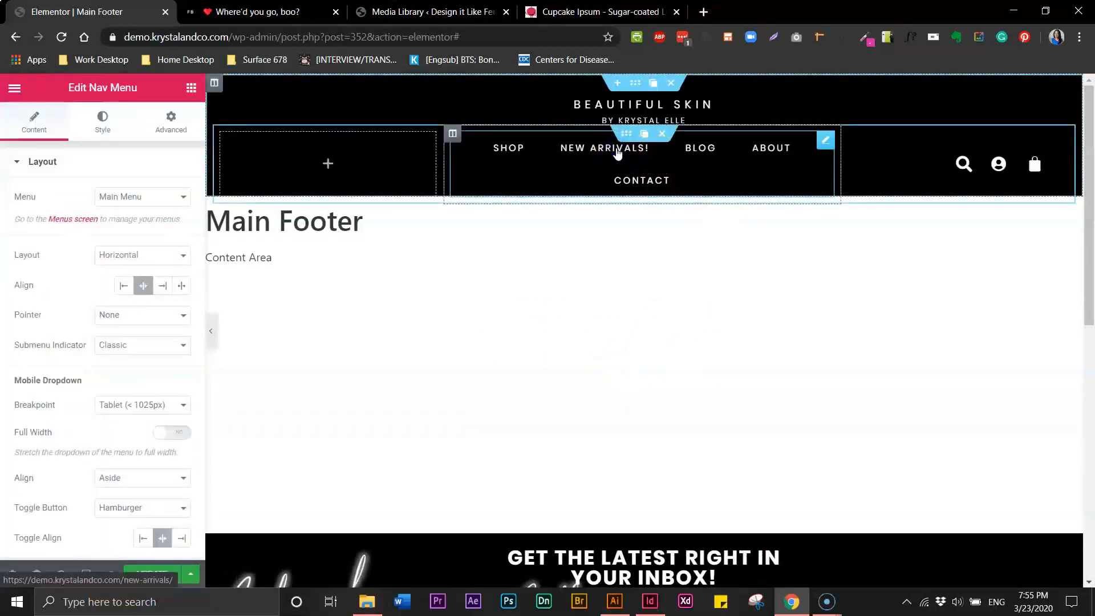
{"action": "right_click", "coordinate": [617, 152]}
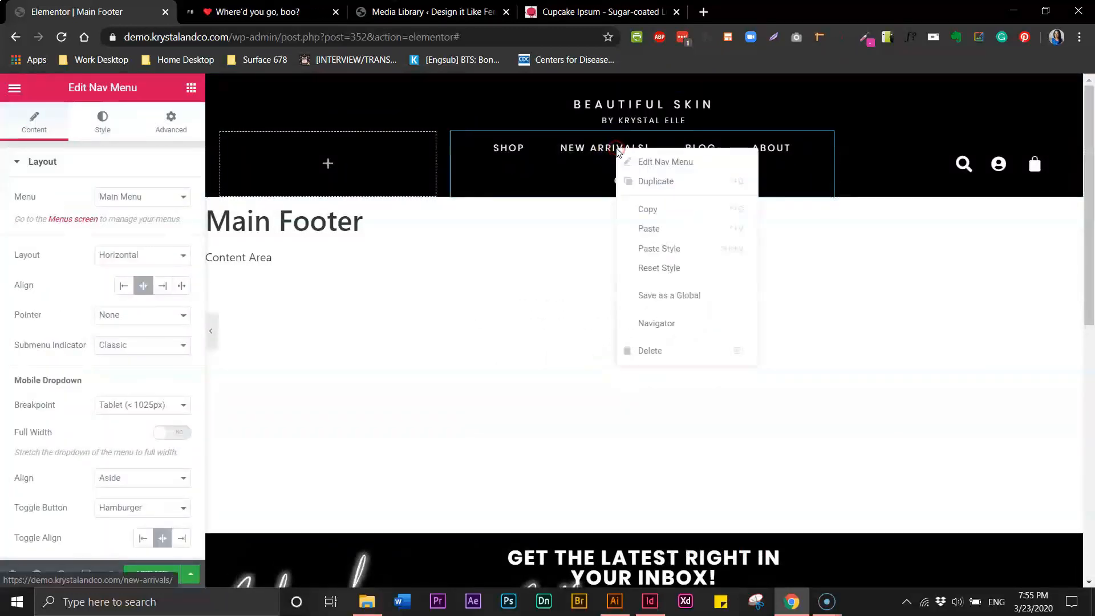
{"action": "left_click", "coordinate": [645, 206]}
{"action": "left_click_drag", "start_coordinate": [1090, 221], "coordinate": [1090, 324]}
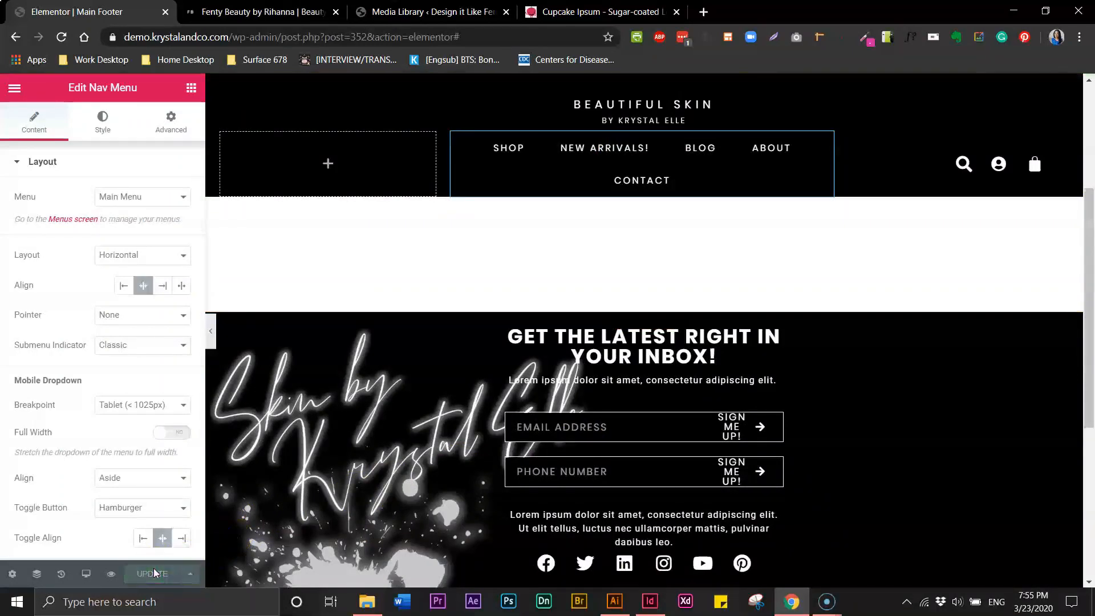
{"action": "mouse_move", "coordinate": [455, 445]}
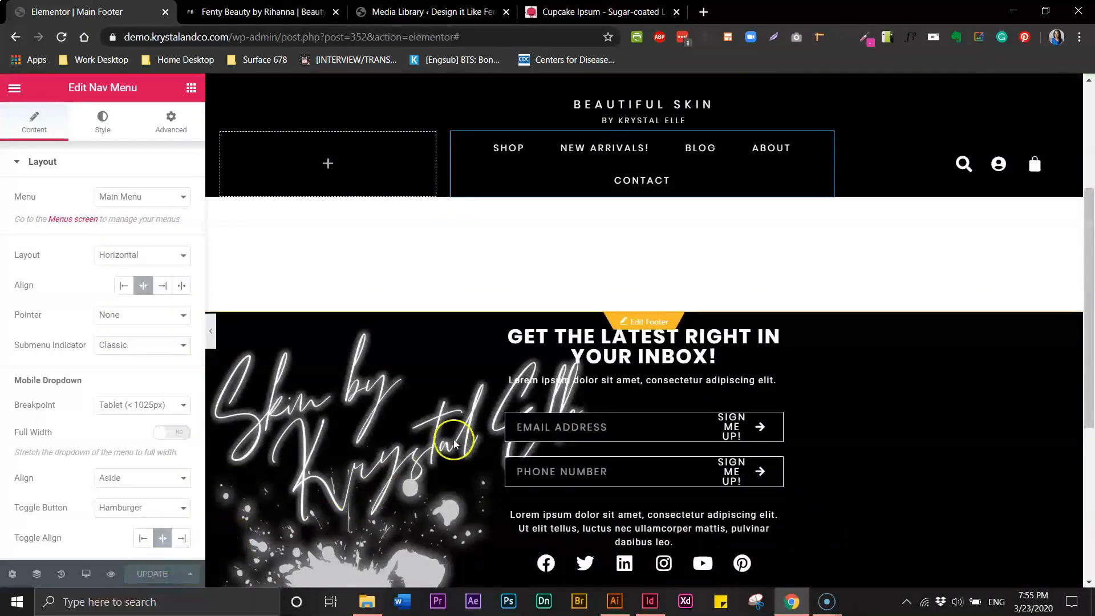
Back in the footer, paste the header menu's style onto the footer nav menu
{"action": "left_click", "coordinate": [651, 324]}
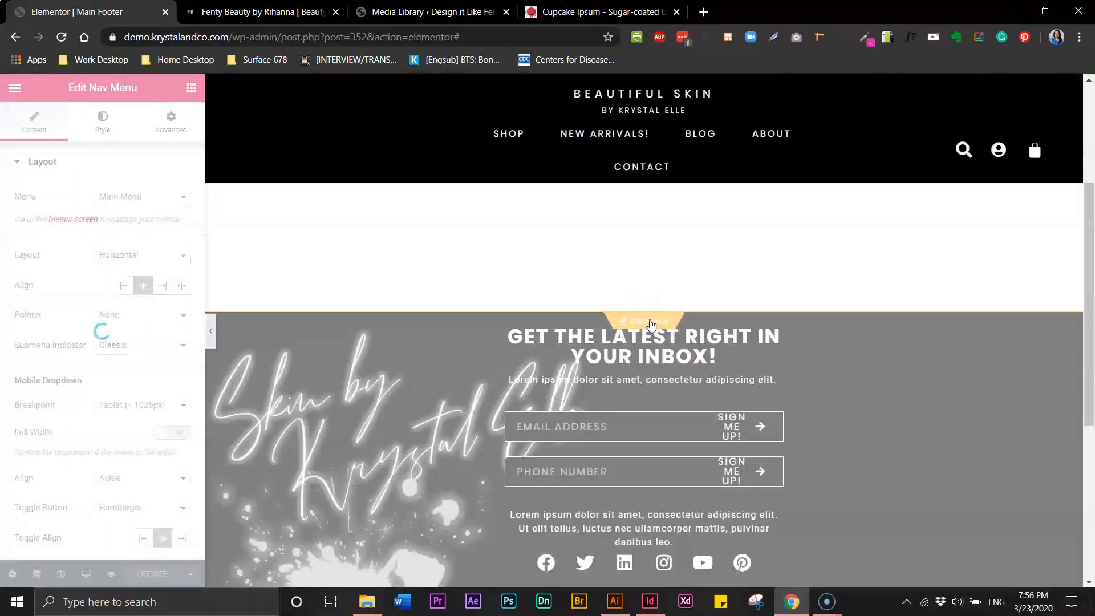
{"action": "left_click", "coordinate": [654, 324]}
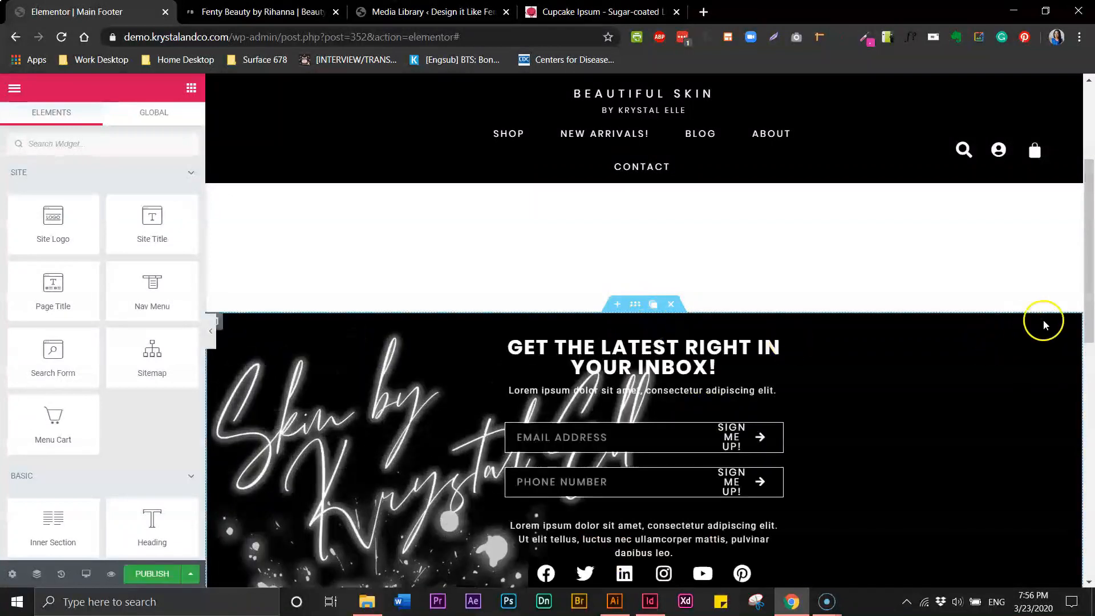
{"action": "left_click_drag", "start_coordinate": [1087, 320], "coordinate": [1090, 467]}
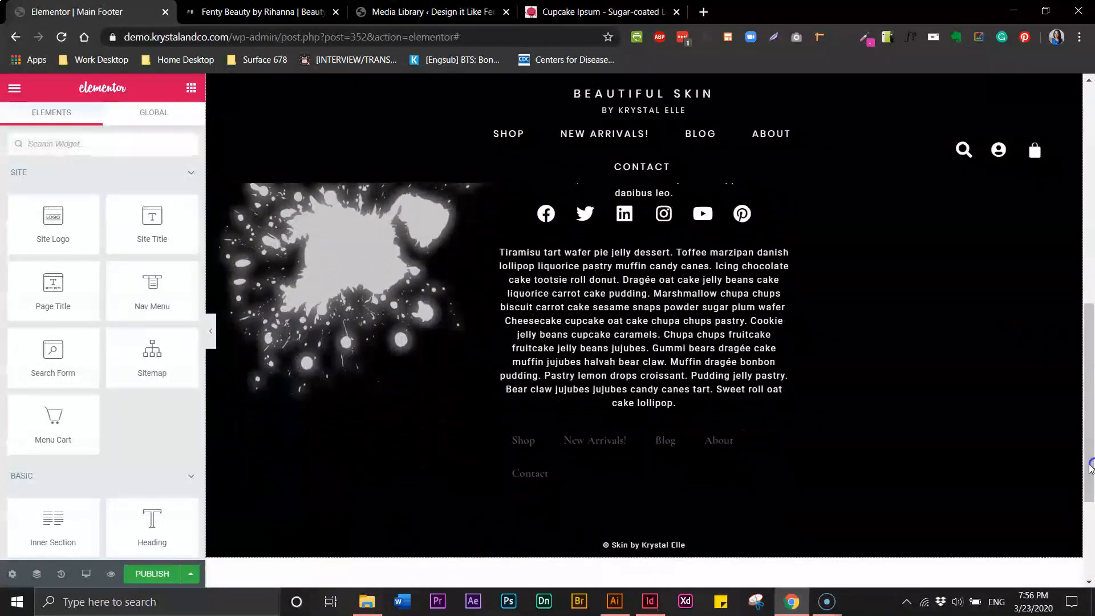
{"action": "left_click", "coordinate": [605, 442]}
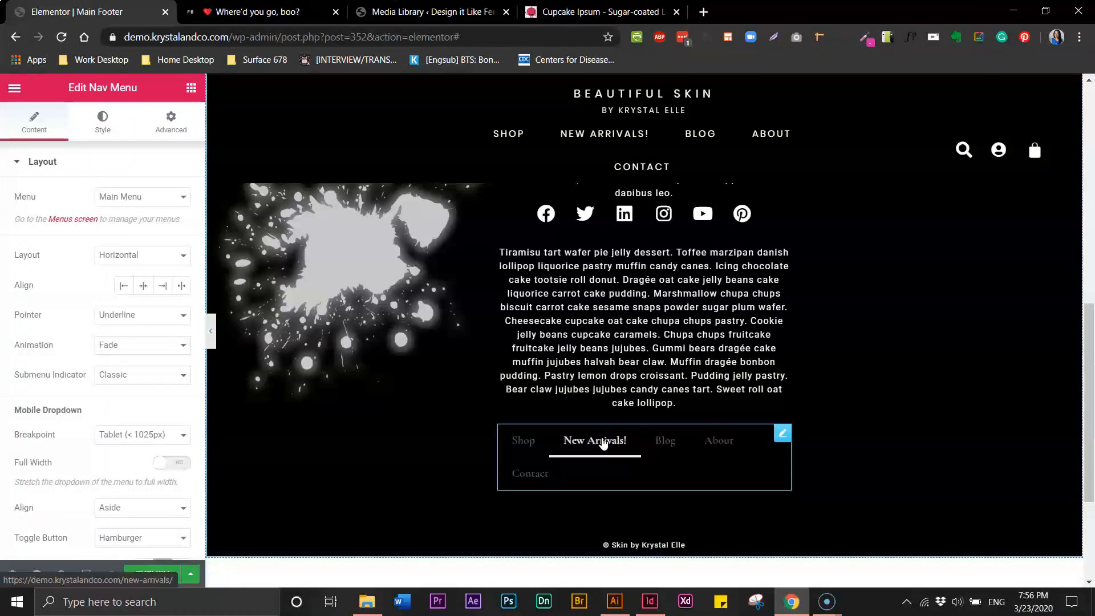
{"action": "right_click", "coordinate": [604, 443]}
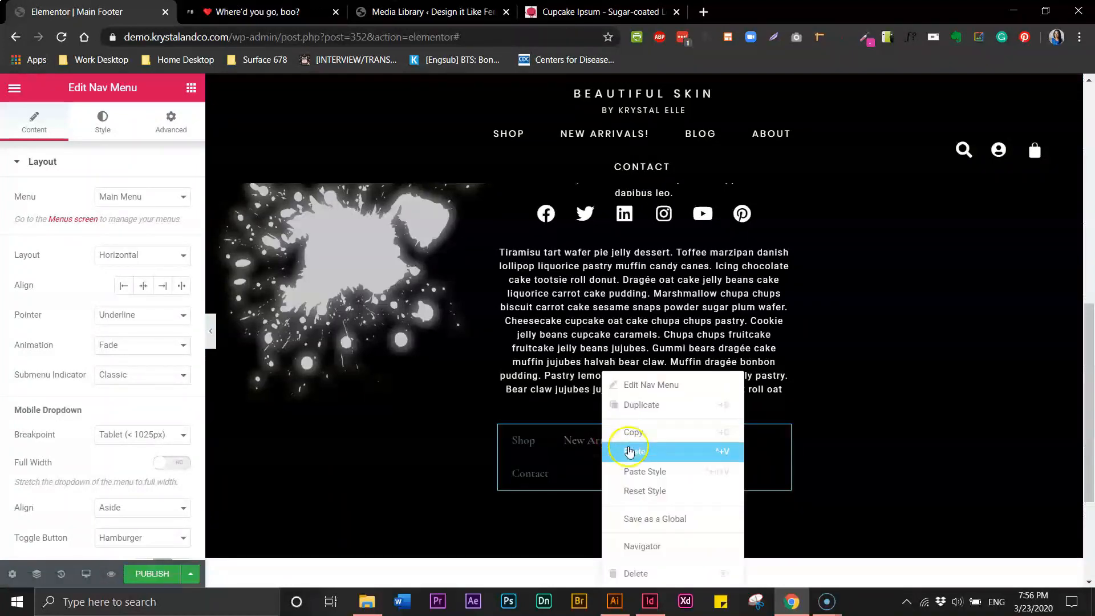
{"action": "left_click", "coordinate": [629, 470]}
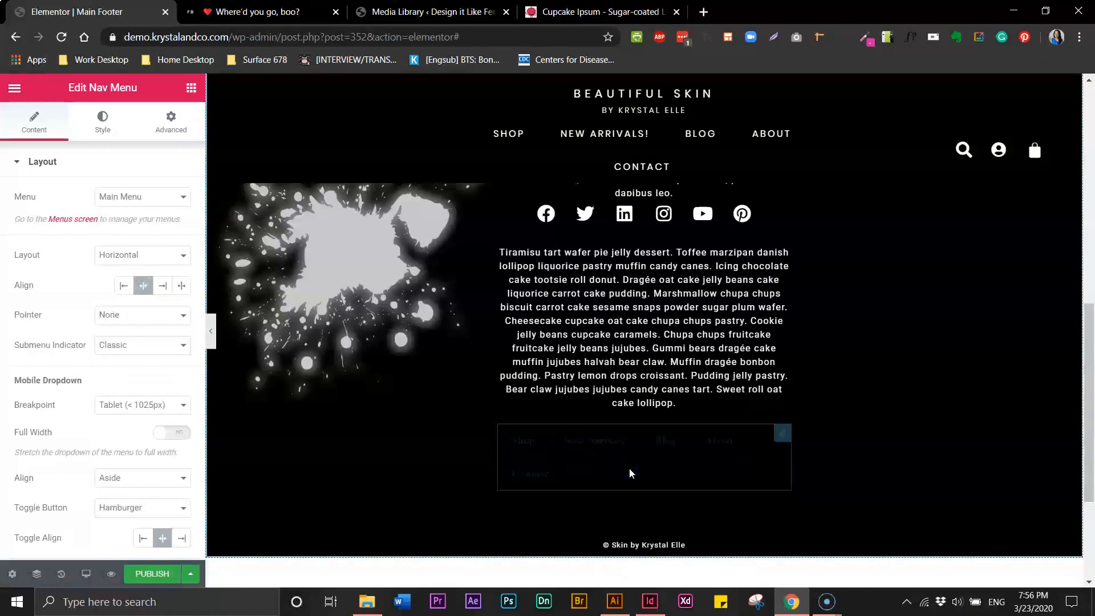
Preview the restyled footer and keep the mobile menu toggle centred
{"action": "left_click", "coordinate": [212, 335]}
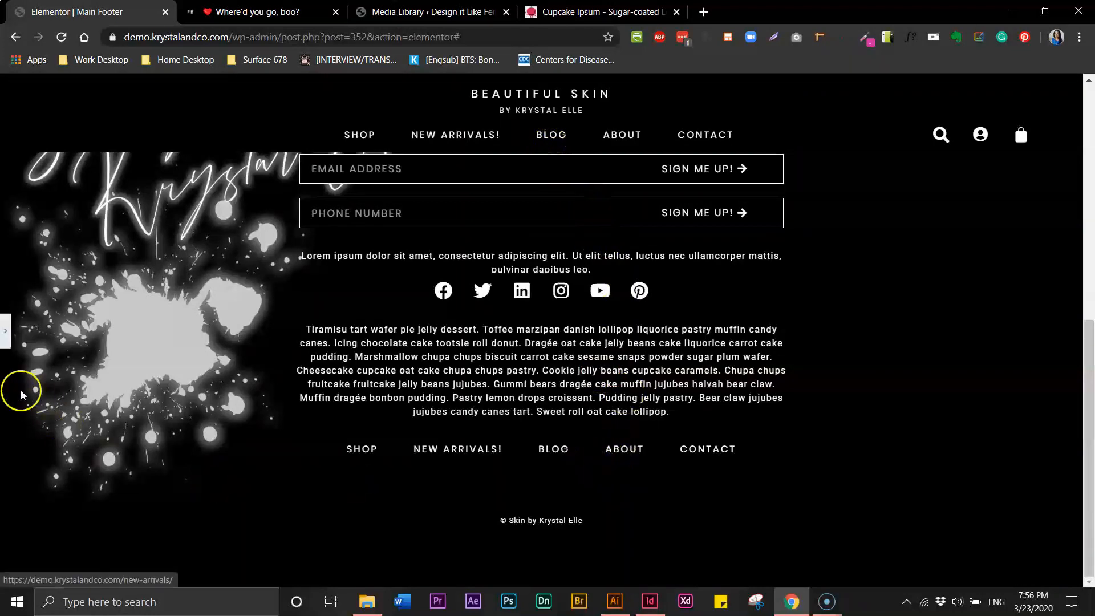
{"action": "left_click", "coordinate": [7, 339]}
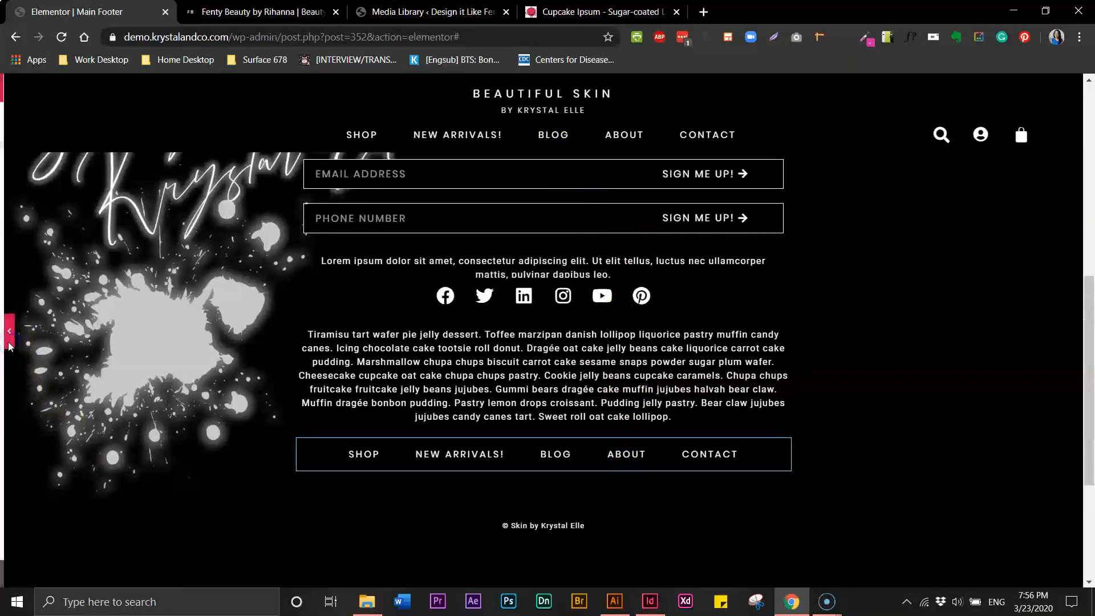
{"action": "left_click", "coordinate": [165, 539]}
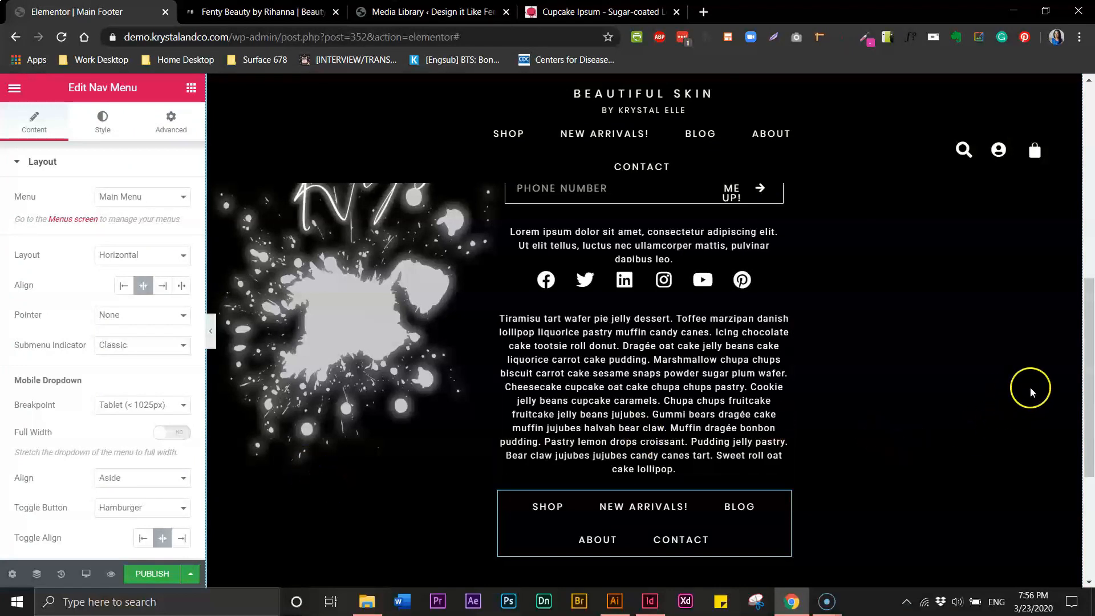
{"action": "mouse_move", "coordinate": [1087, 388]}
{"action": "left_mouse_down"}
{"action": "mouse_move", "coordinate": [1087, 425]}
{"action": "mouse_move", "coordinate": [1087, 386]}
{"action": "left_mouse_up"}
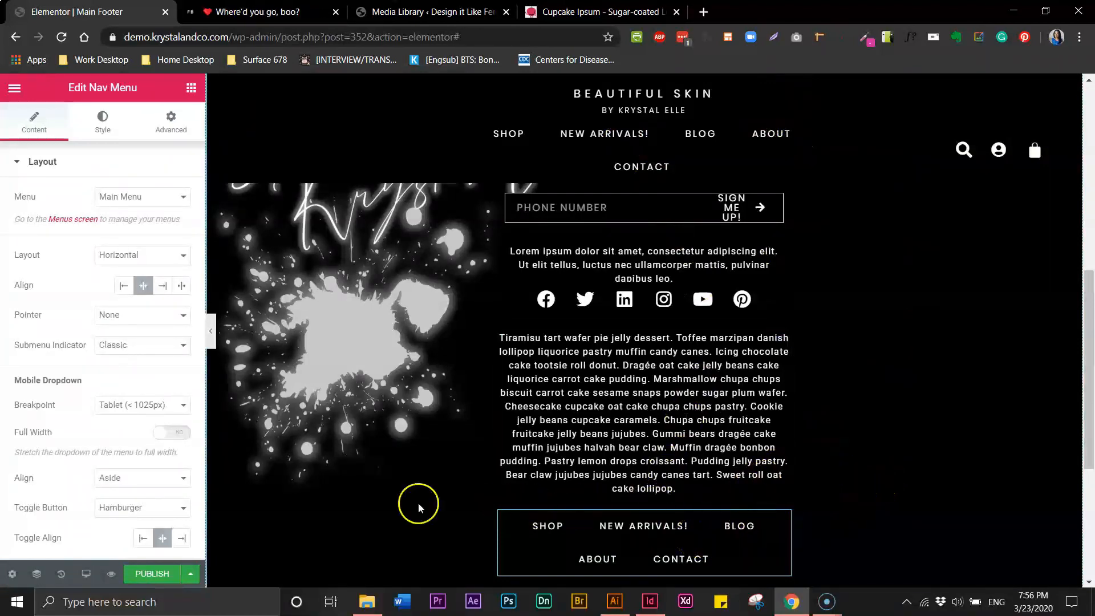
Publish the Main Footer with an Include Entire Site display condition
{"action": "left_click", "coordinate": [143, 576]}
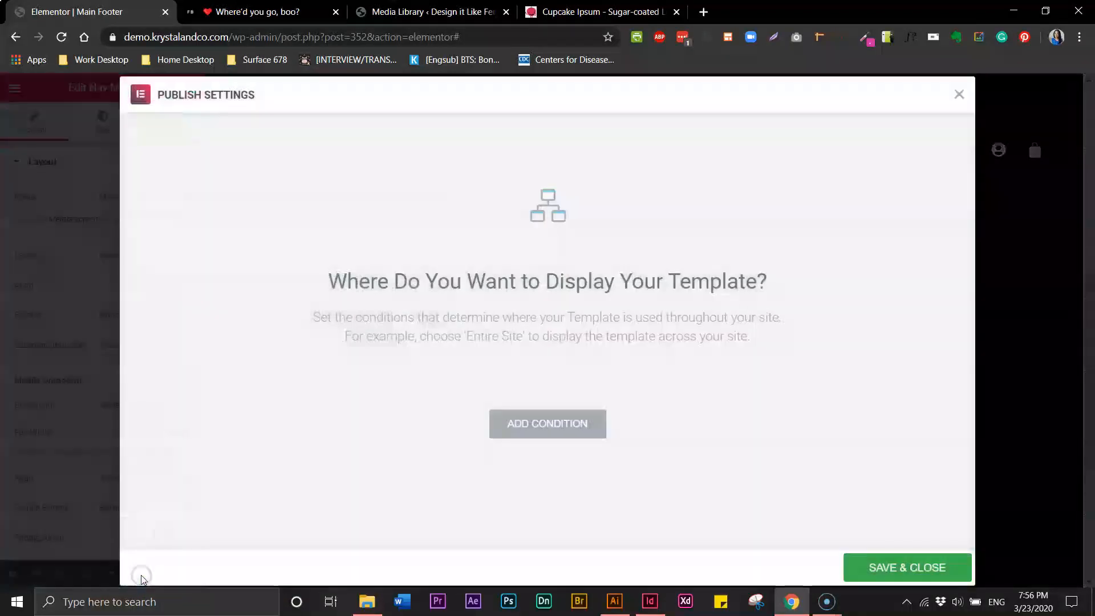
{"action": "left_click", "coordinate": [568, 432]}
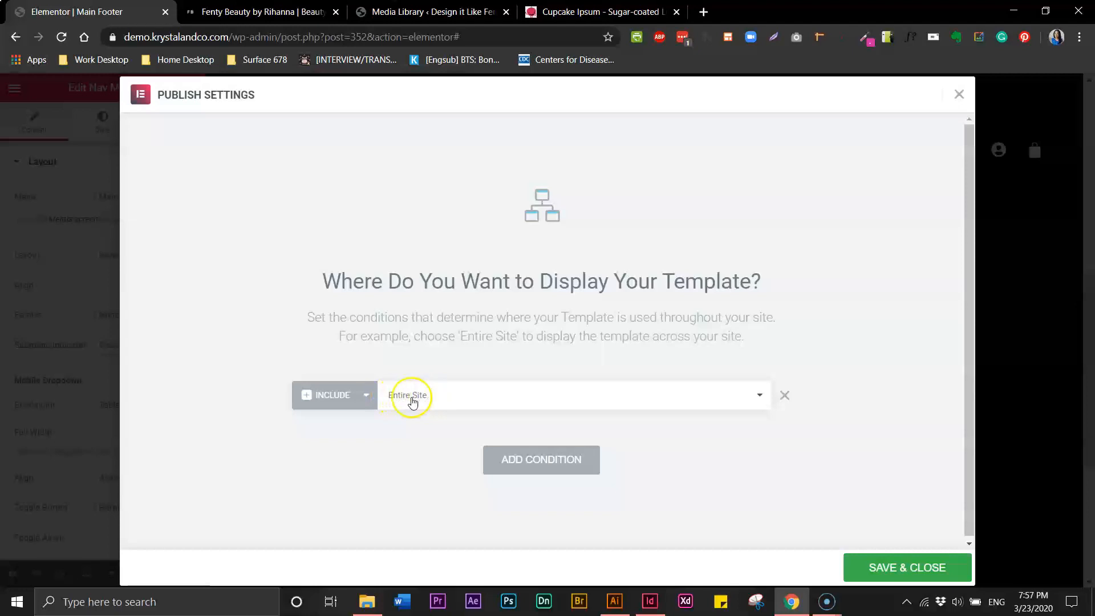
{"action": "left_click", "coordinate": [891, 568]}
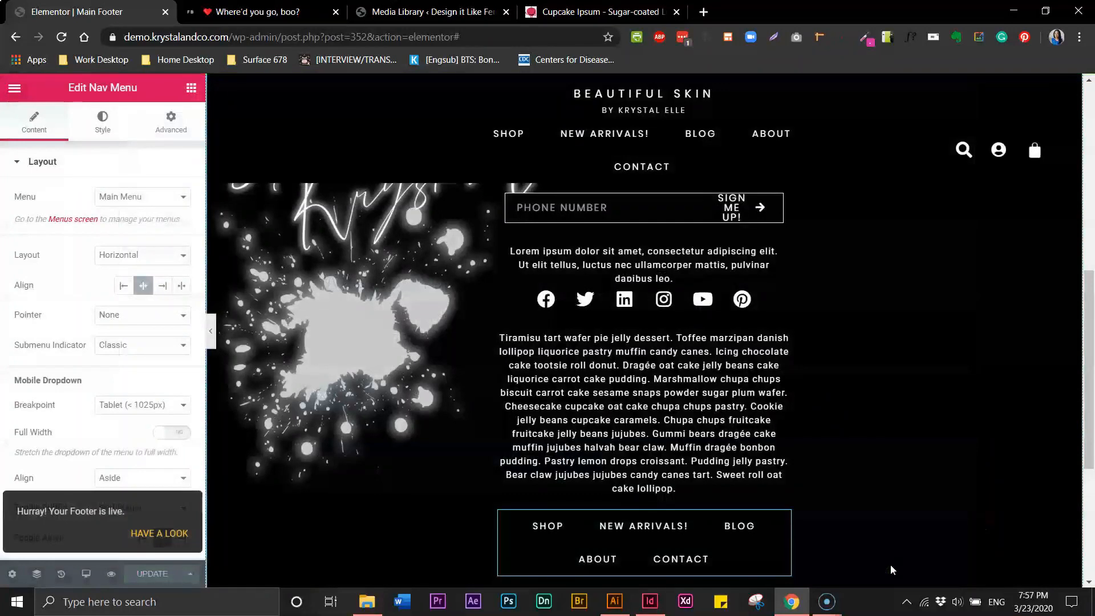
Visit the live site from the WordPress admin and scroll down to view the new footer
{"action": "left_click", "coordinate": [385, 13]}
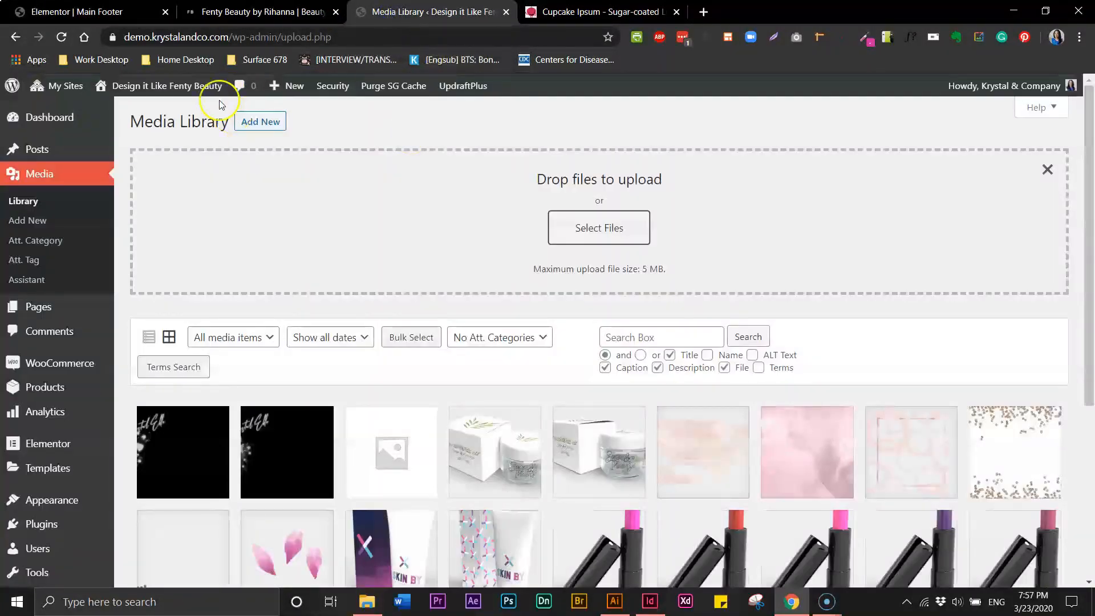
{"action": "mouse_move", "coordinate": [152, 86]}
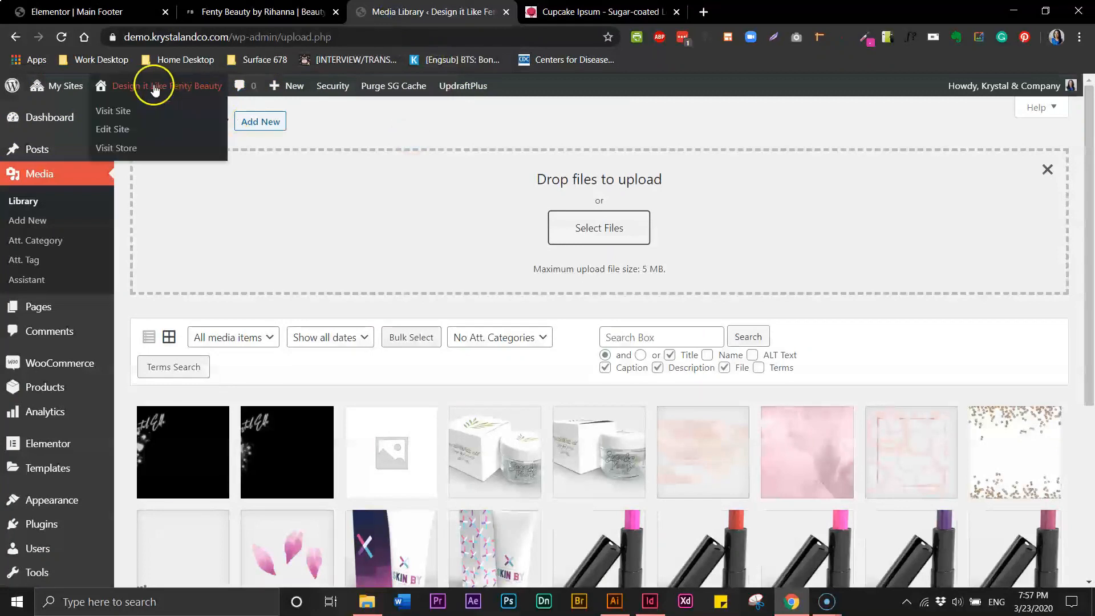
{"action": "left_click", "coordinate": [120, 112]}
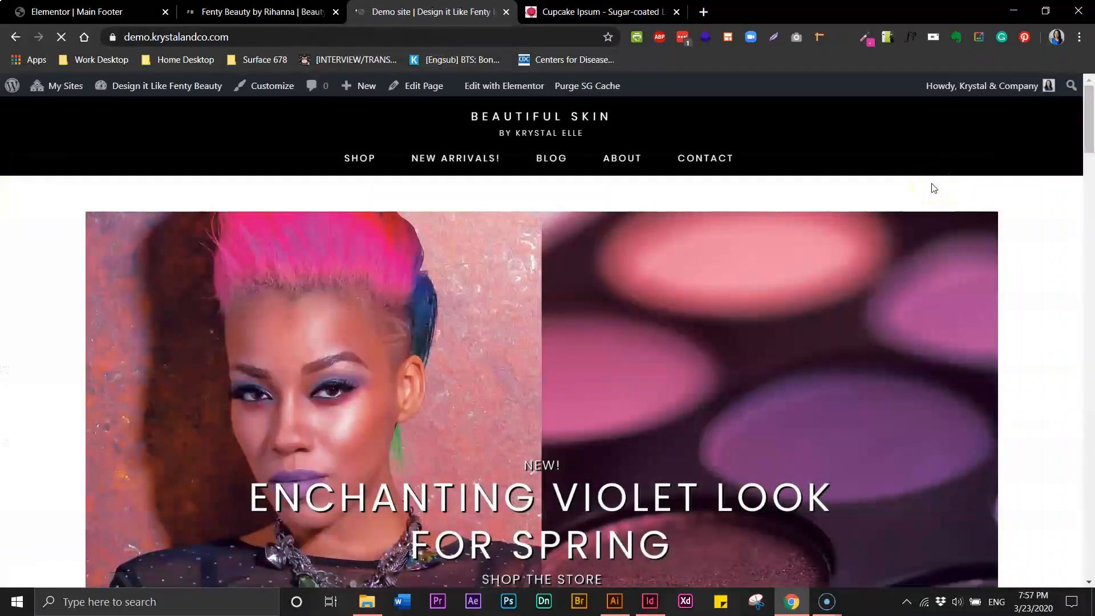
{"action": "left_click_drag", "start_coordinate": [1086, 108], "coordinate": [1091, 515]}
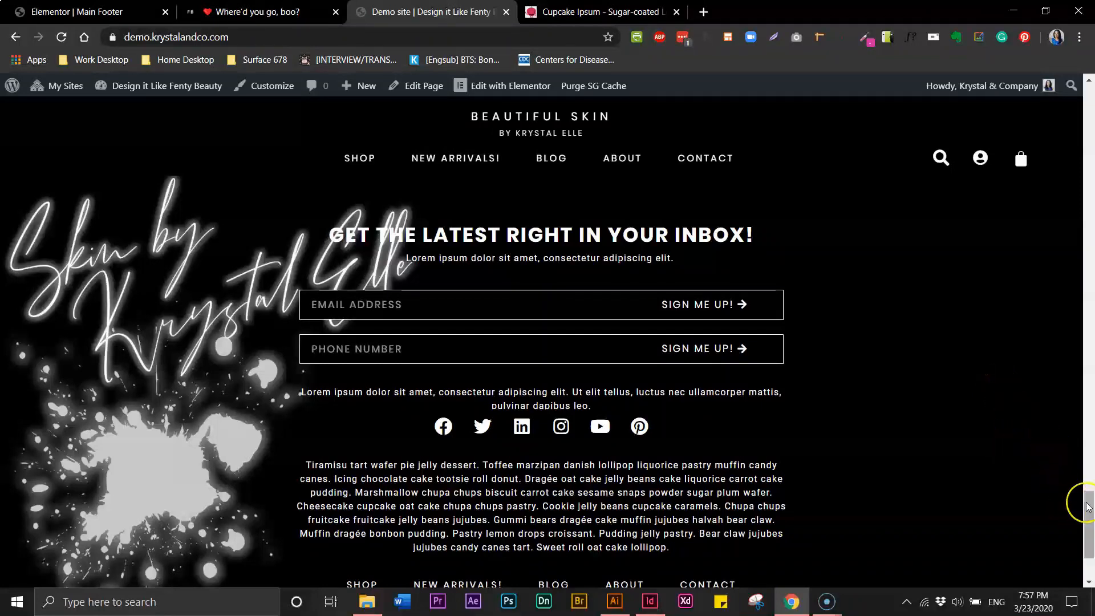
{"action": "left_click_drag", "start_coordinate": [1089, 506], "coordinate": [1090, 89]}
{"action": "left_click_drag", "start_coordinate": [1089, 135], "coordinate": [1091, 487]}
{"action": "left_click_drag", "start_coordinate": [1090, 531], "coordinate": [1089, 541]}
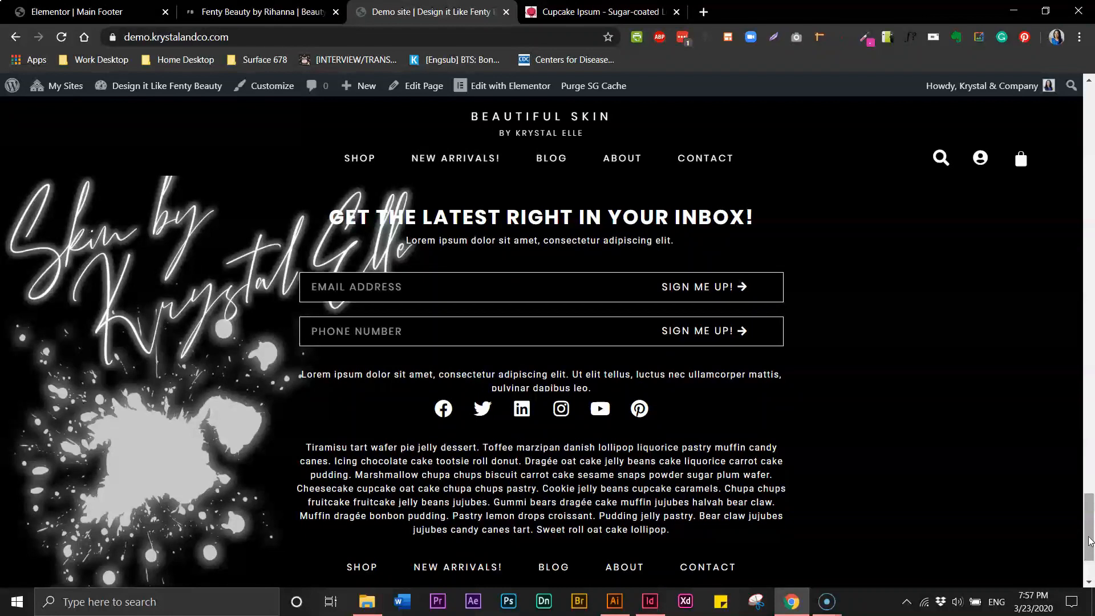
{"action": "left_click", "coordinate": [16, 595]}
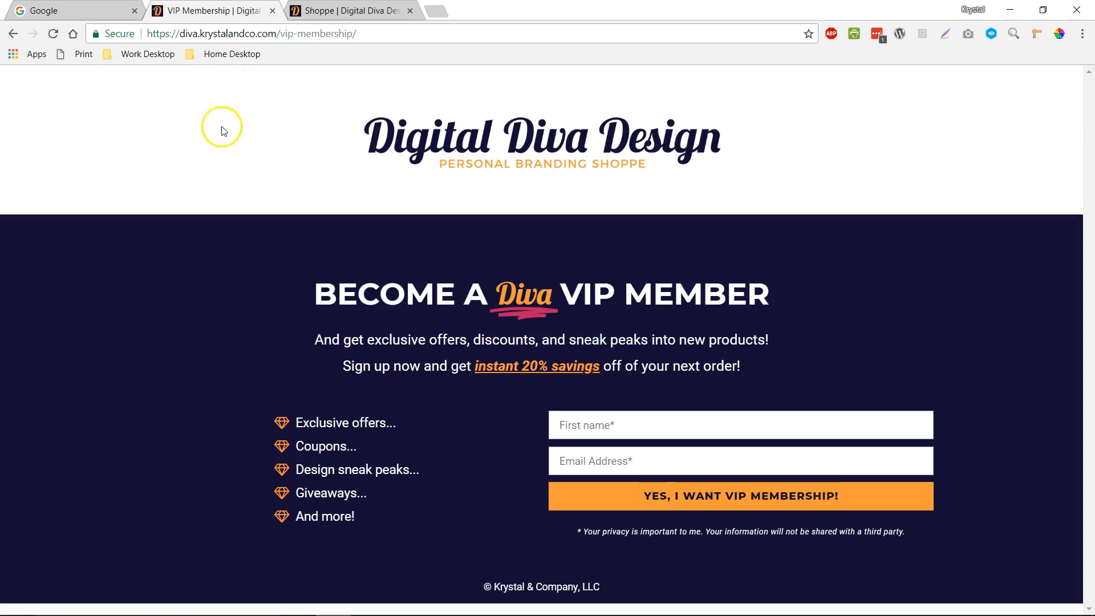
Browse the Shoppe page and its InDesign Templates and Illustrator Templates categories
{"action": "left_click", "coordinate": [312, 17]}
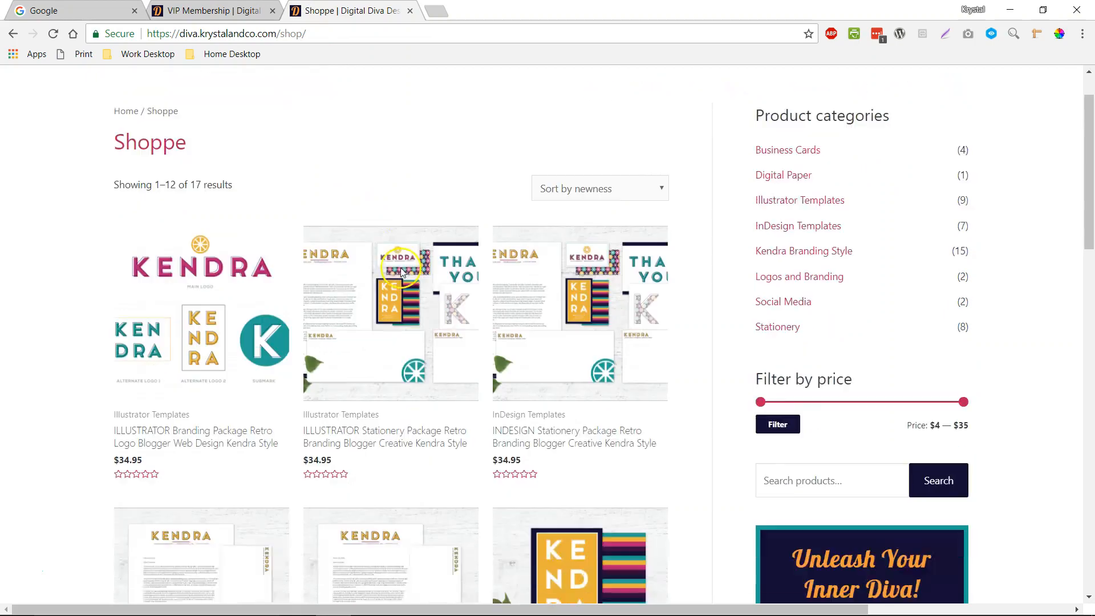
{"action": "scroll", "coordinate": [402, 272], "scroll_direction": "down", "scroll_amount": 1}
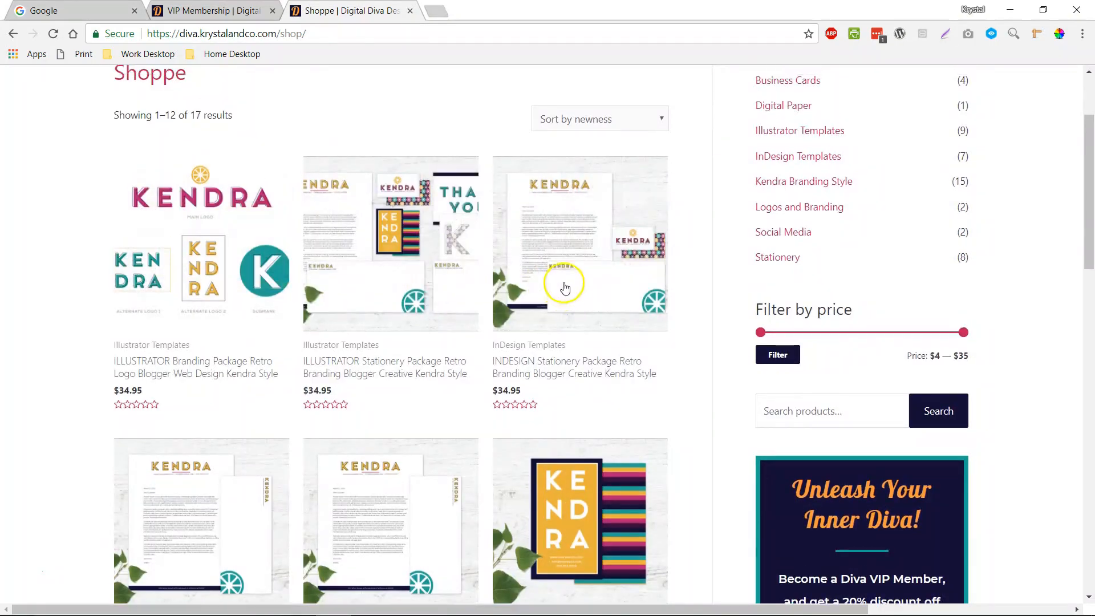
{"action": "scroll", "coordinate": [564, 288], "scroll_direction": "down", "scroll_amount": 8}
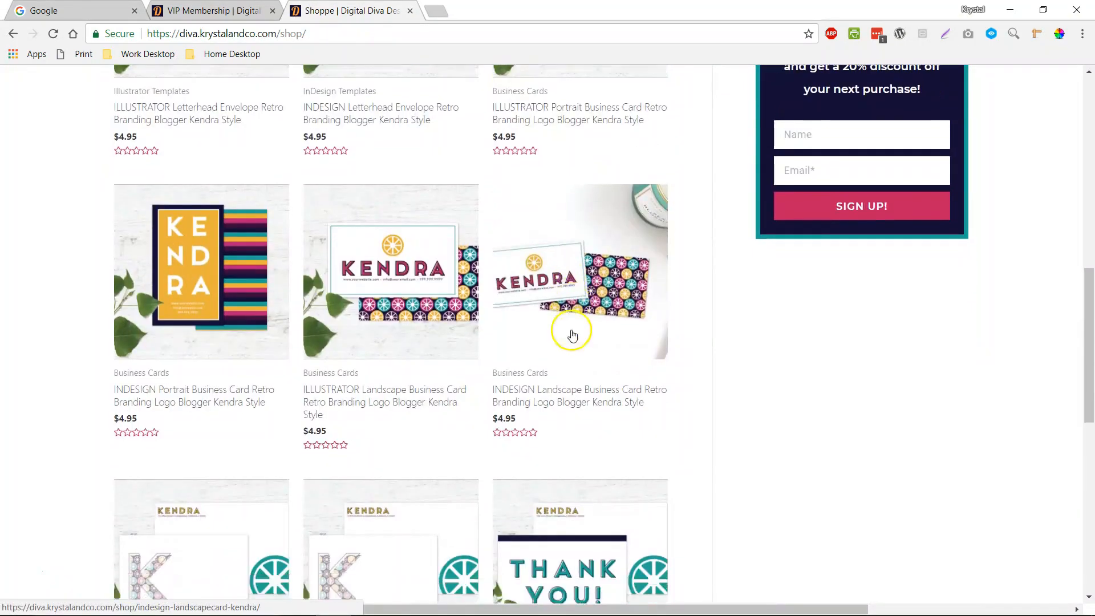
{"action": "scroll", "coordinate": [576, 335], "scroll_direction": "up", "scroll_amount": 9}
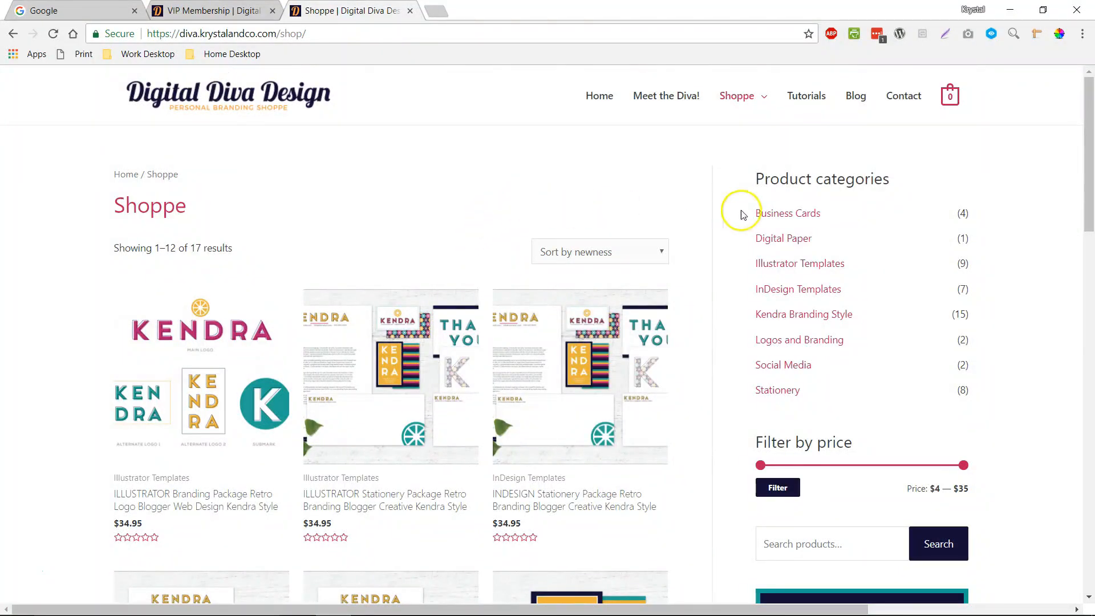
{"action": "left_click", "coordinate": [795, 292]}
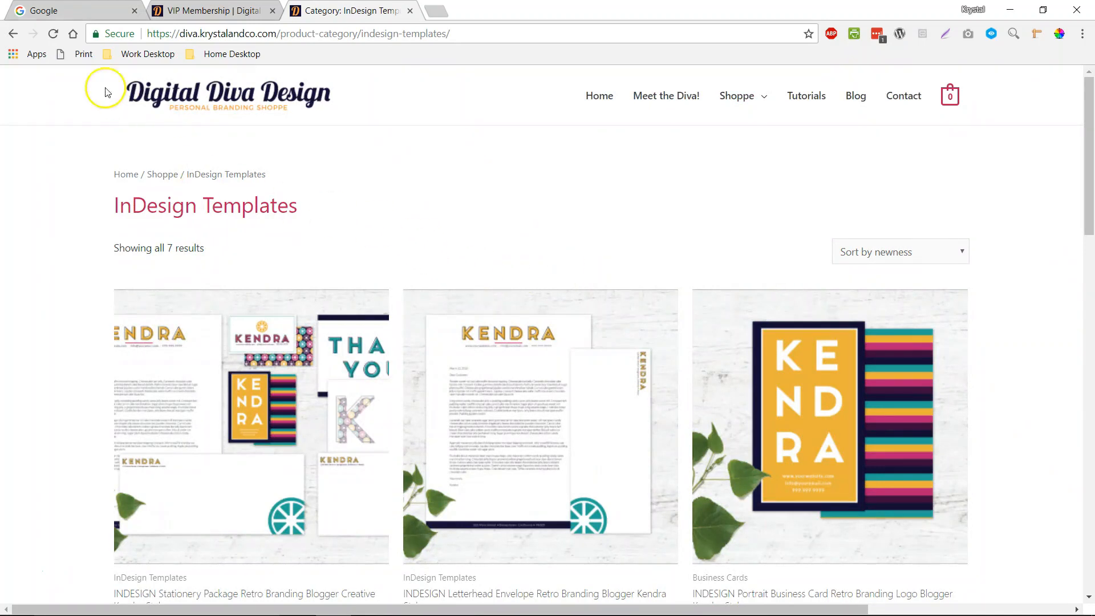
{"action": "left_click", "coordinate": [13, 33]}
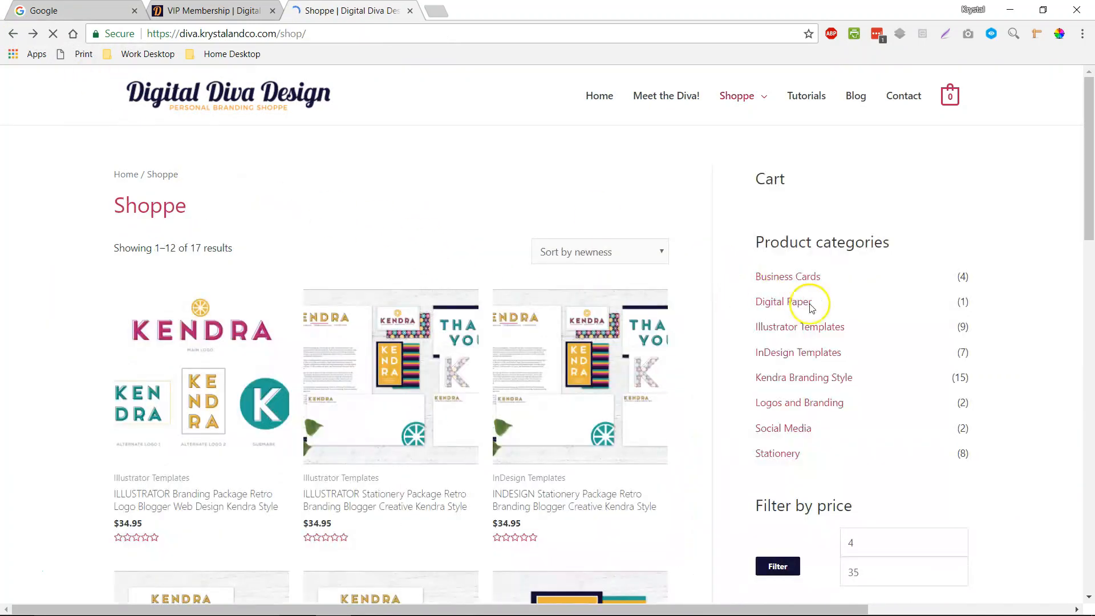
{"action": "left_click", "coordinate": [809, 266]}
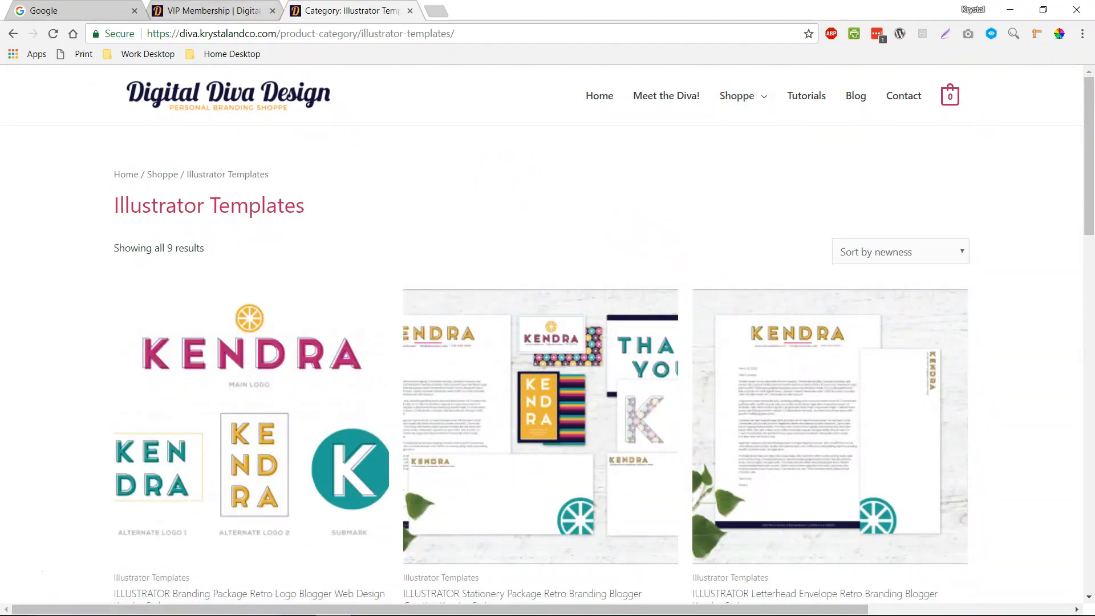
Fill in the subscriber's first name and e-mail address on the VIP Membership form and submit it
{"action": "left_click", "coordinate": [211, 11]}
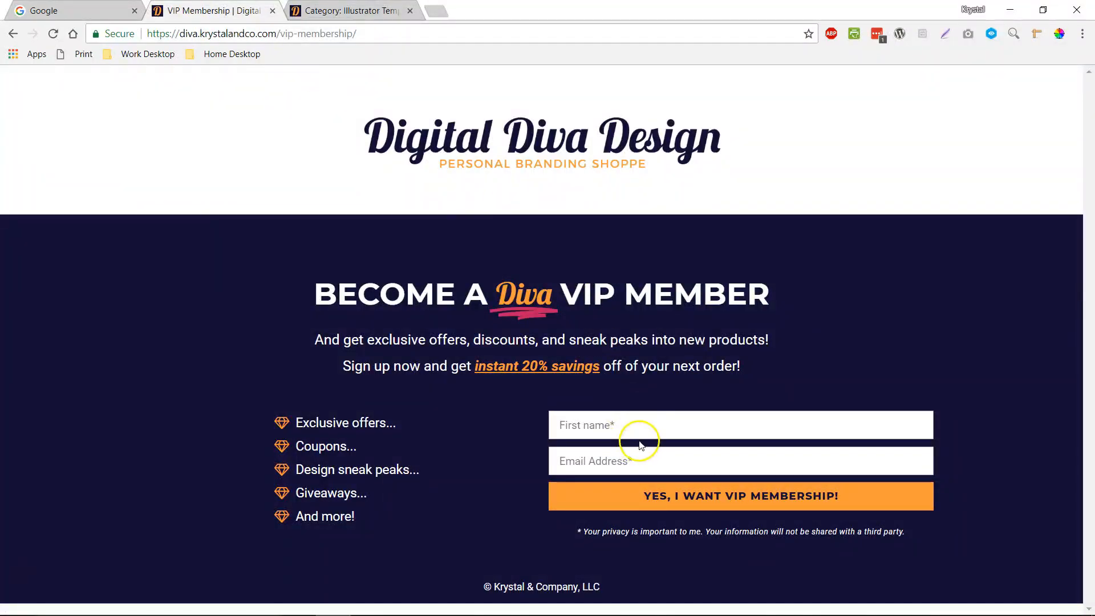
{"action": "left_click", "coordinate": [639, 425]}
{"action": "type", "text": "Krys"}
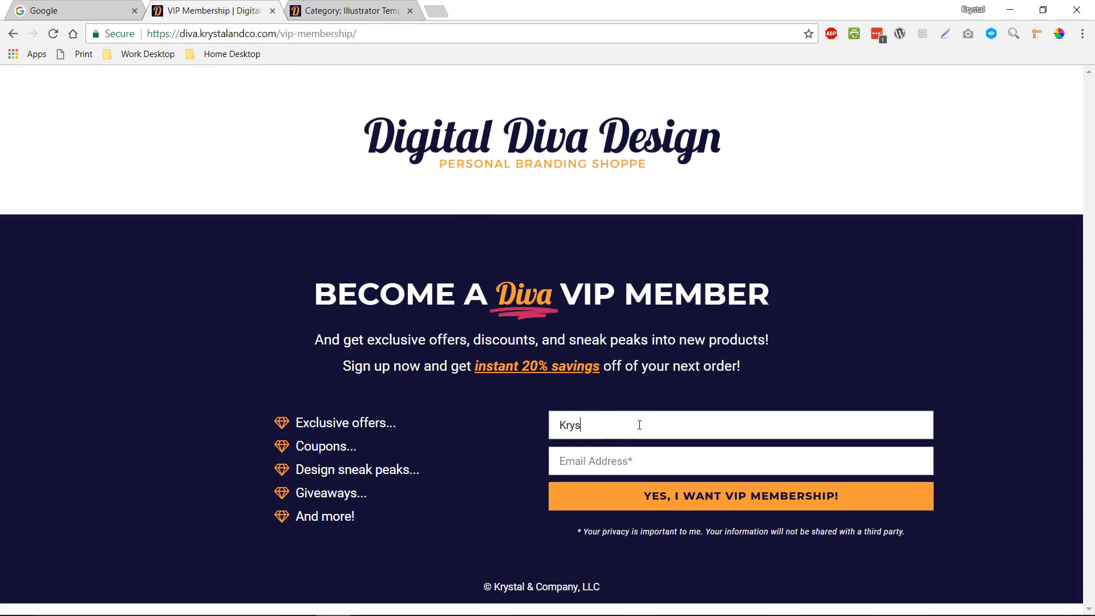
{"action": "type", "text": "tal"}
{"action": "key", "text": "Tab"}
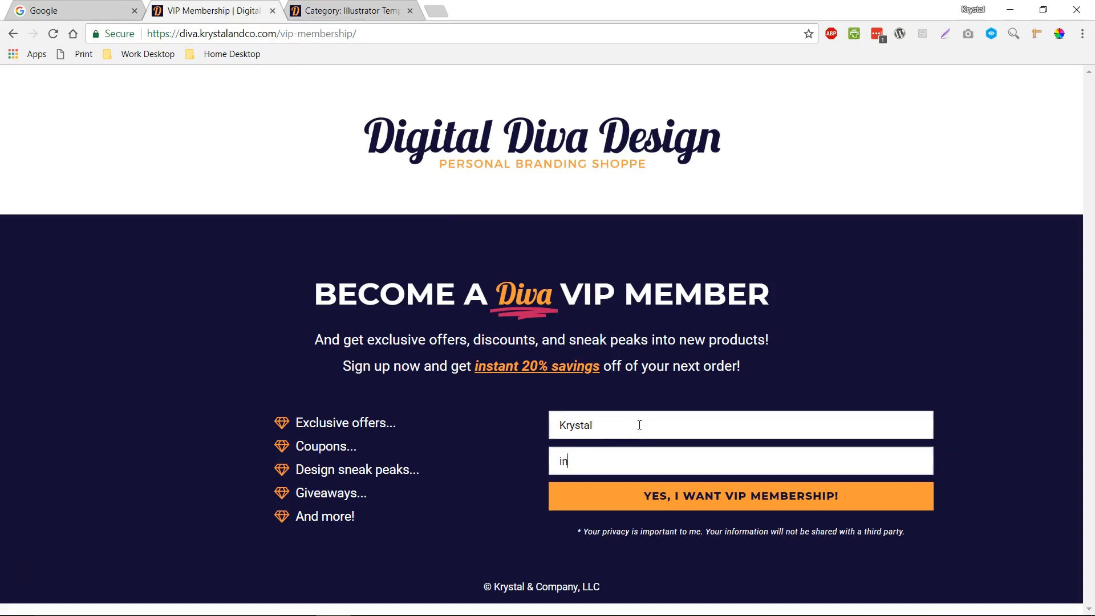
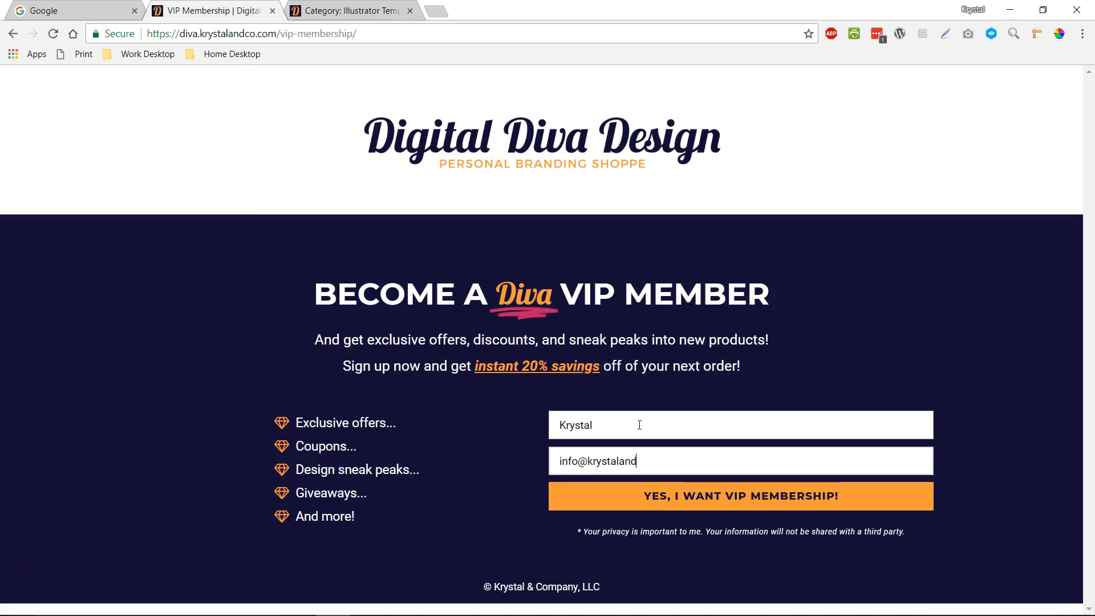
{"action": "left_click", "coordinate": [730, 501]}
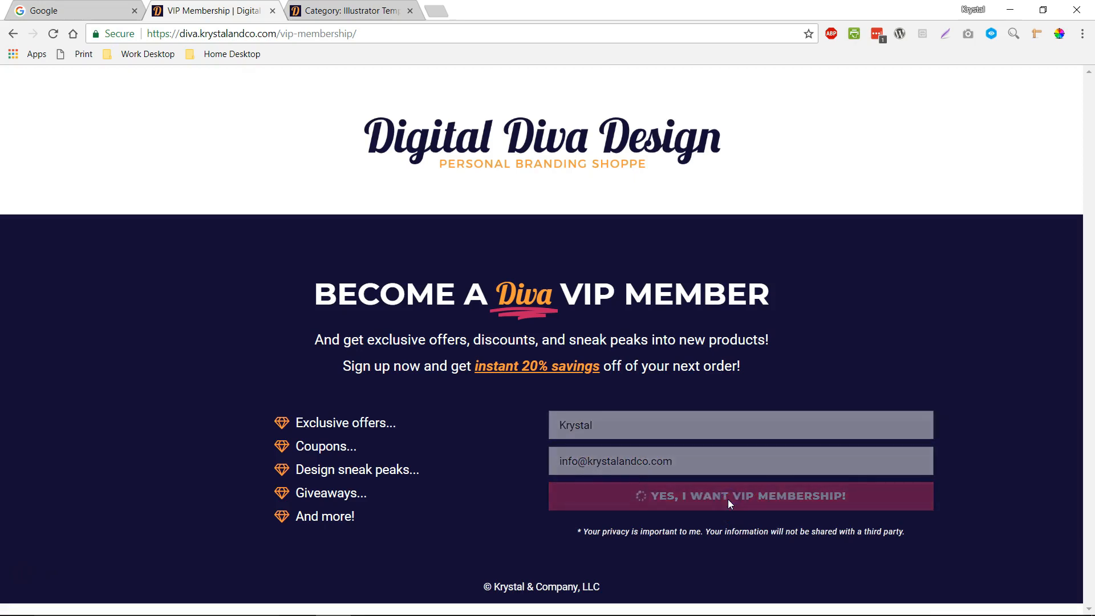